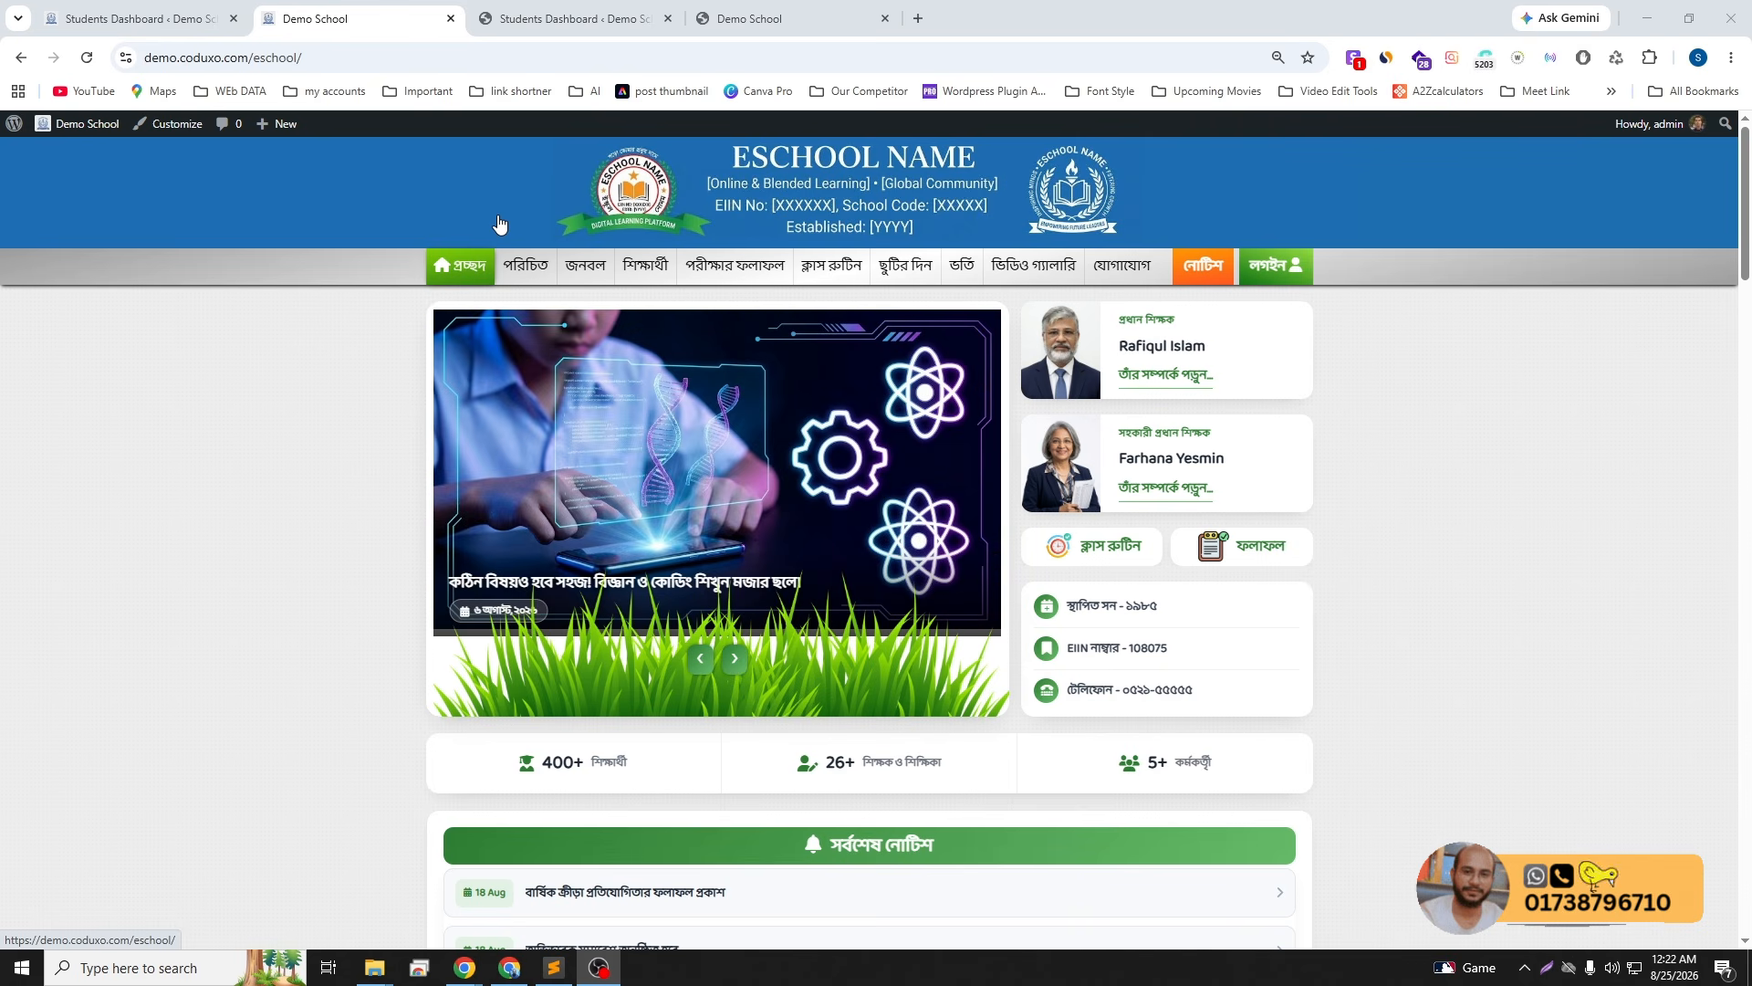
# - Look over the configured classes, sections and departments and the Teachers Dashboard in the school admin
pyautogui.hotkey('alt', 'Tab')
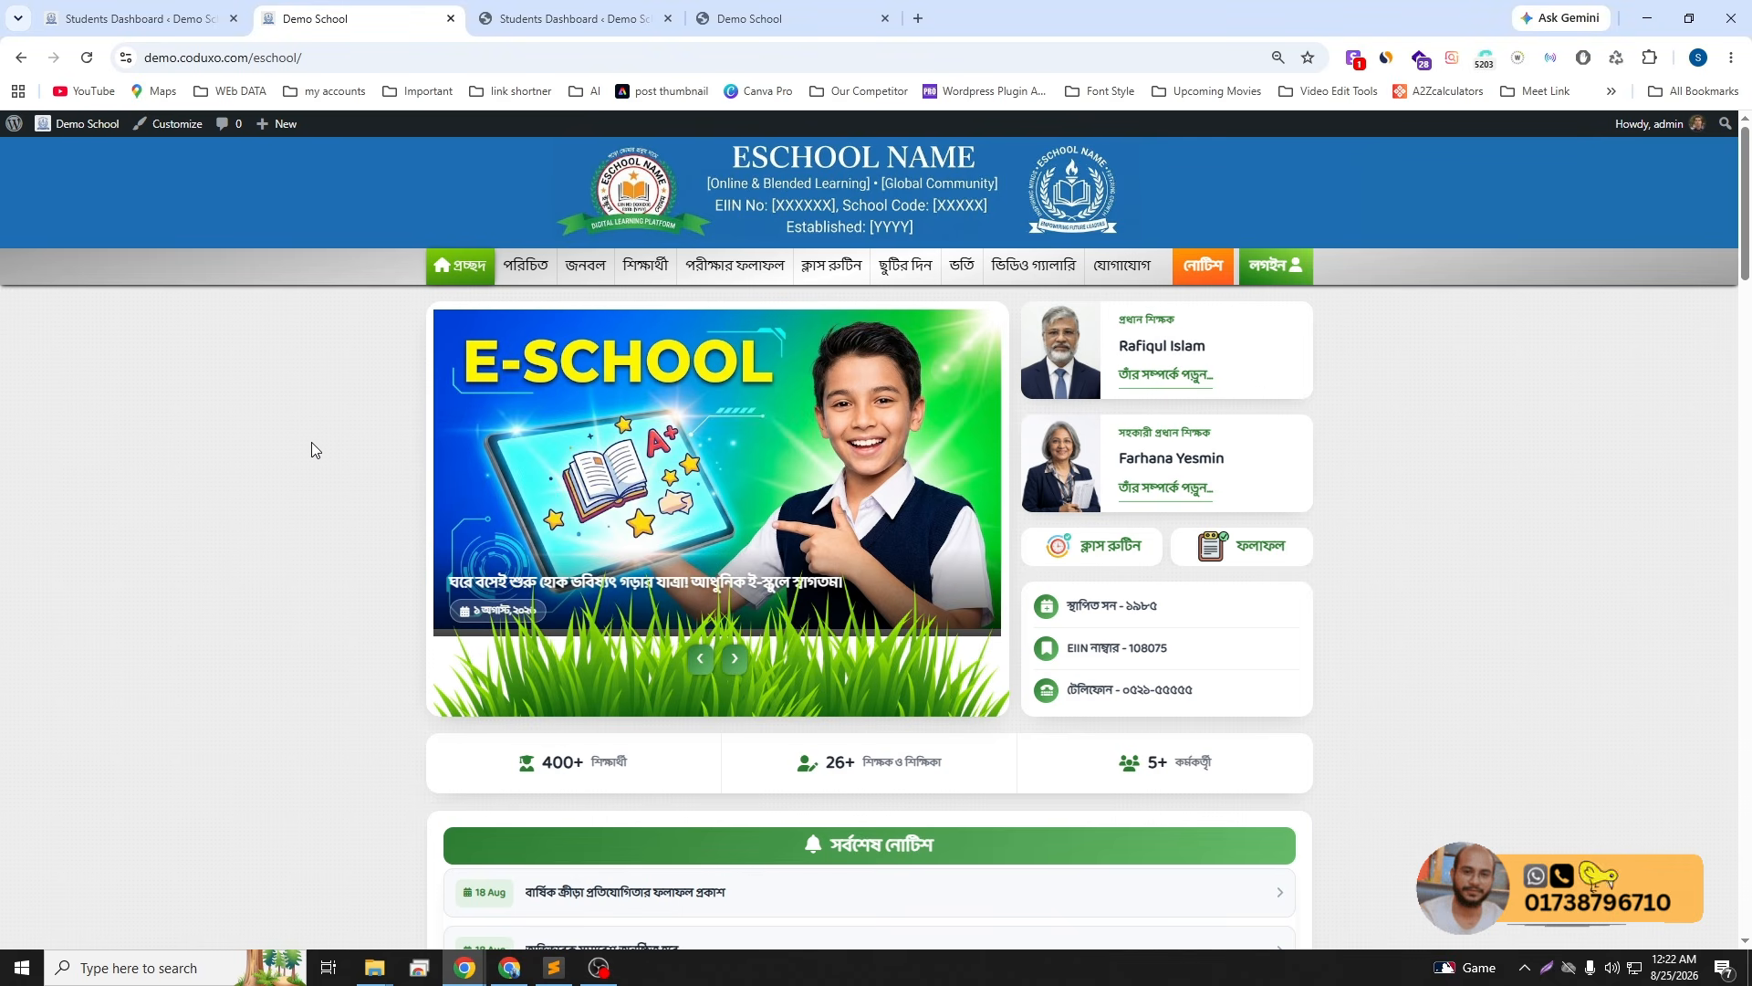
pyautogui.click(548, 24)
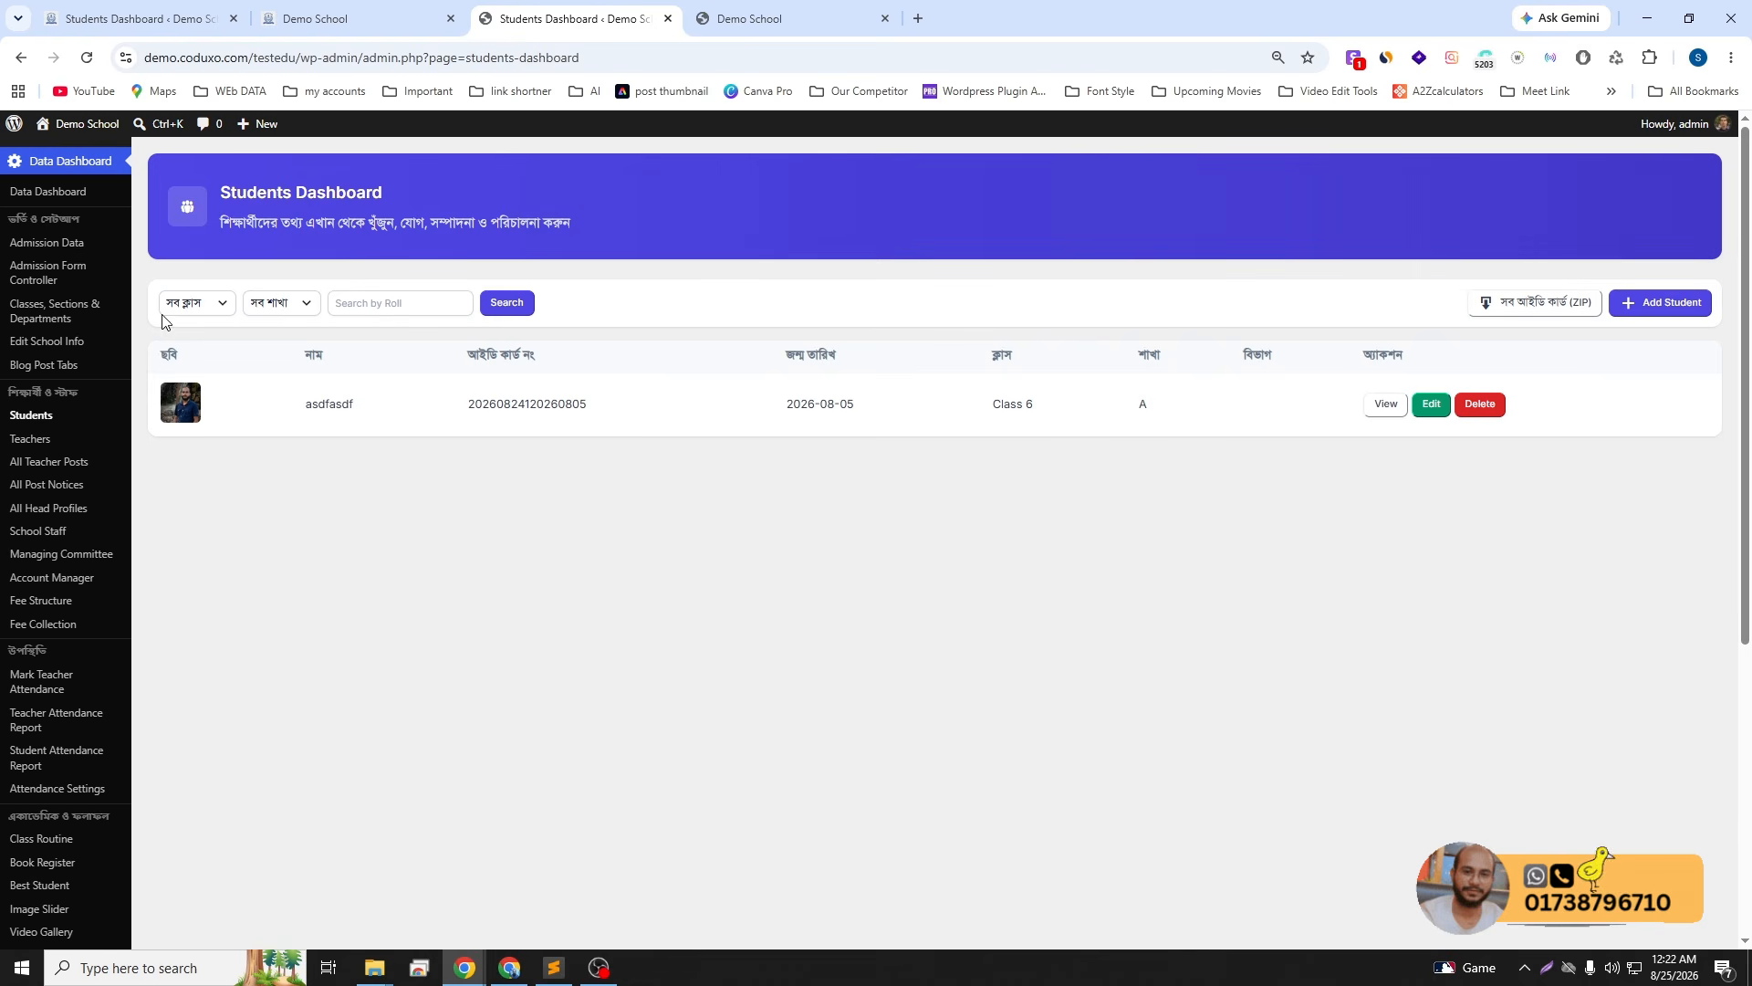
pyautogui.click(56, 315)
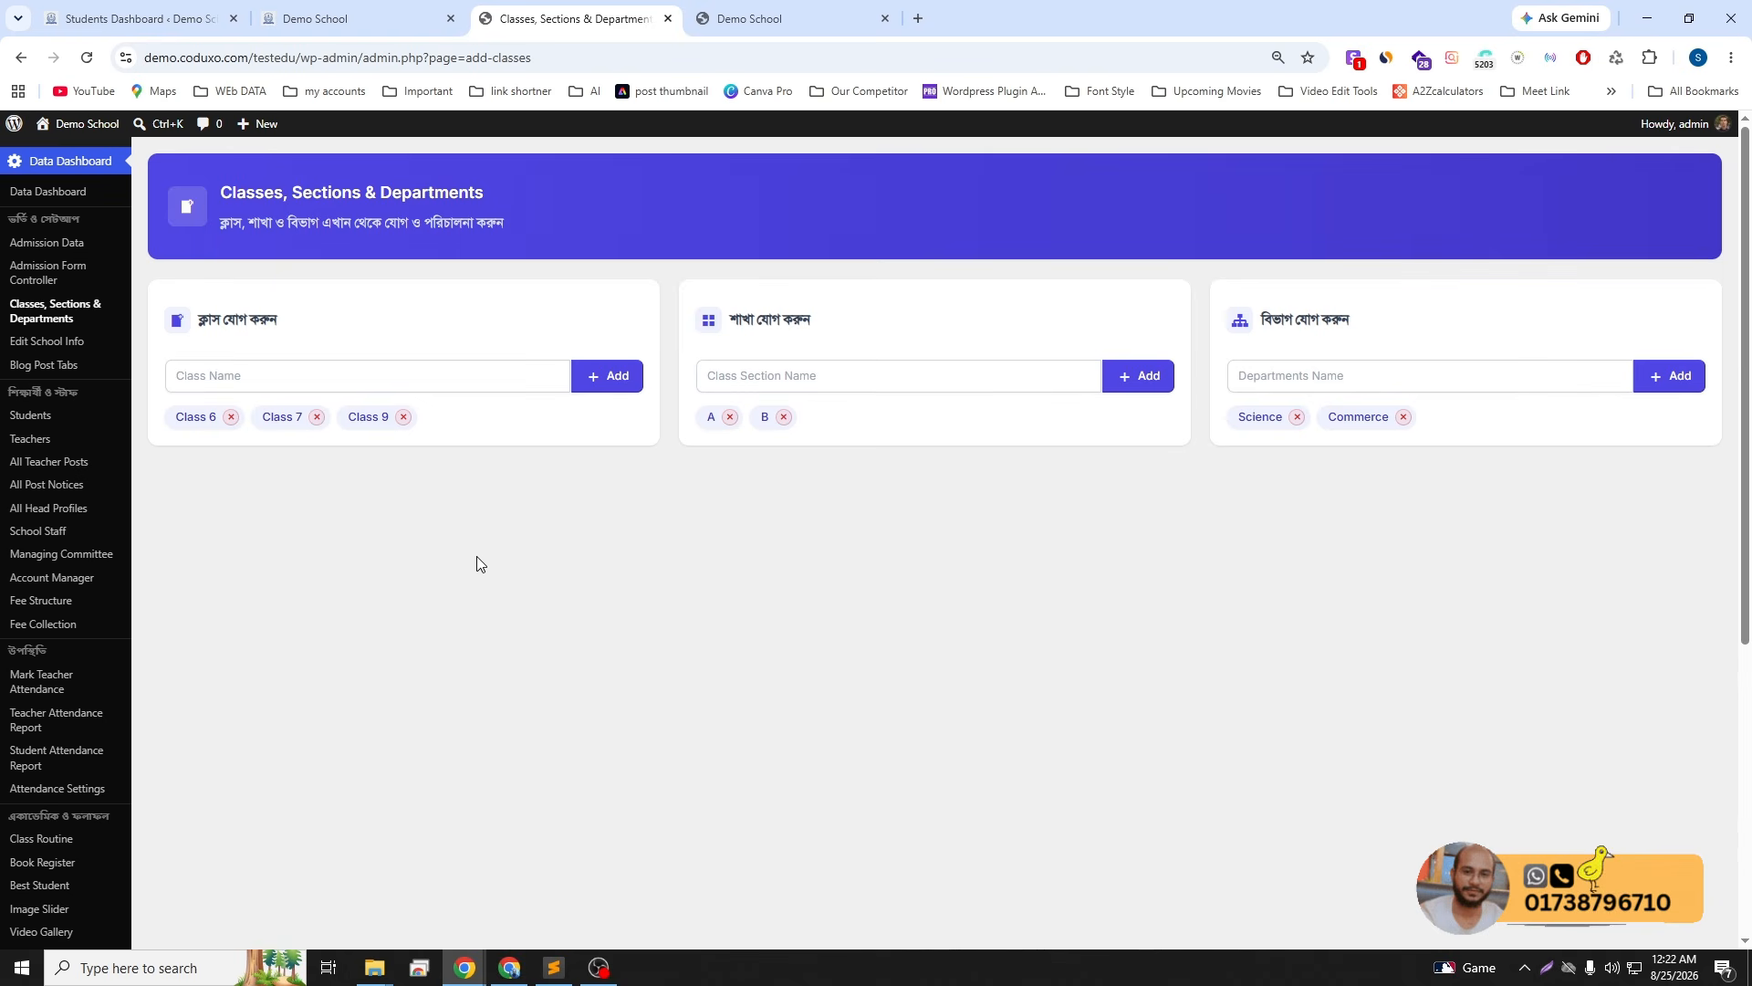
pyautogui.click(30, 439)
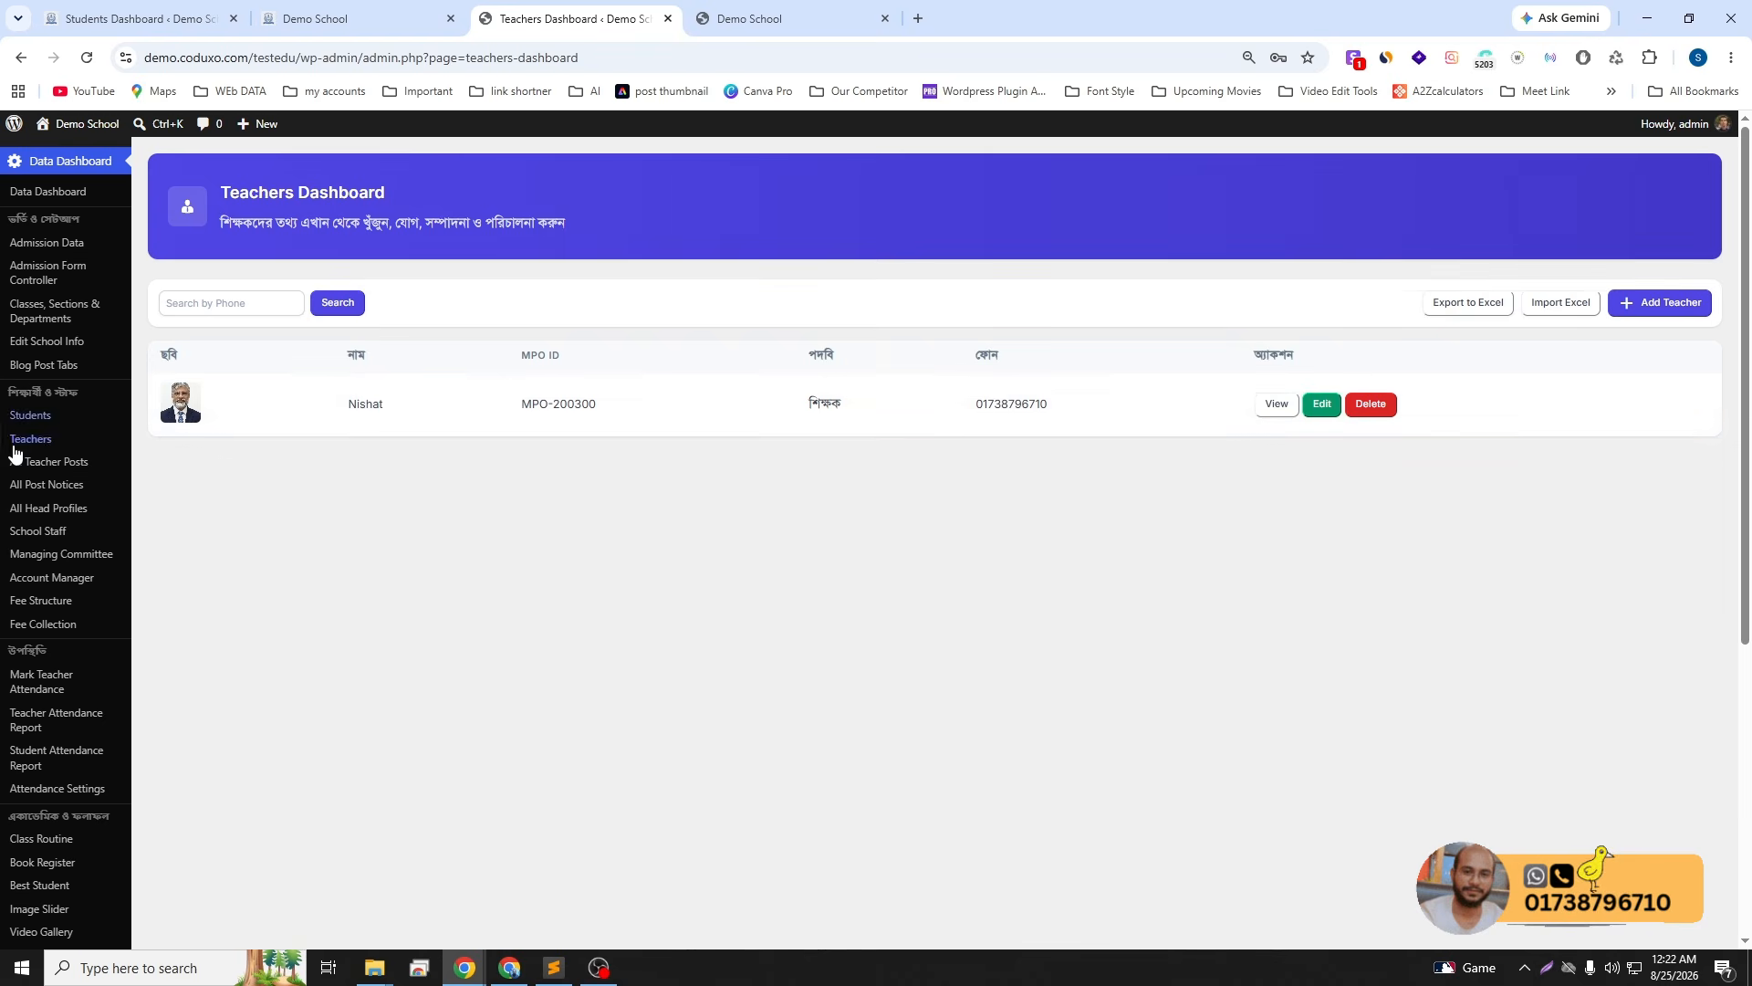
# - Open the Book Register and start a new book entry for Class 6 with the Common department
pyautogui.scroll(-2, 25, 593)
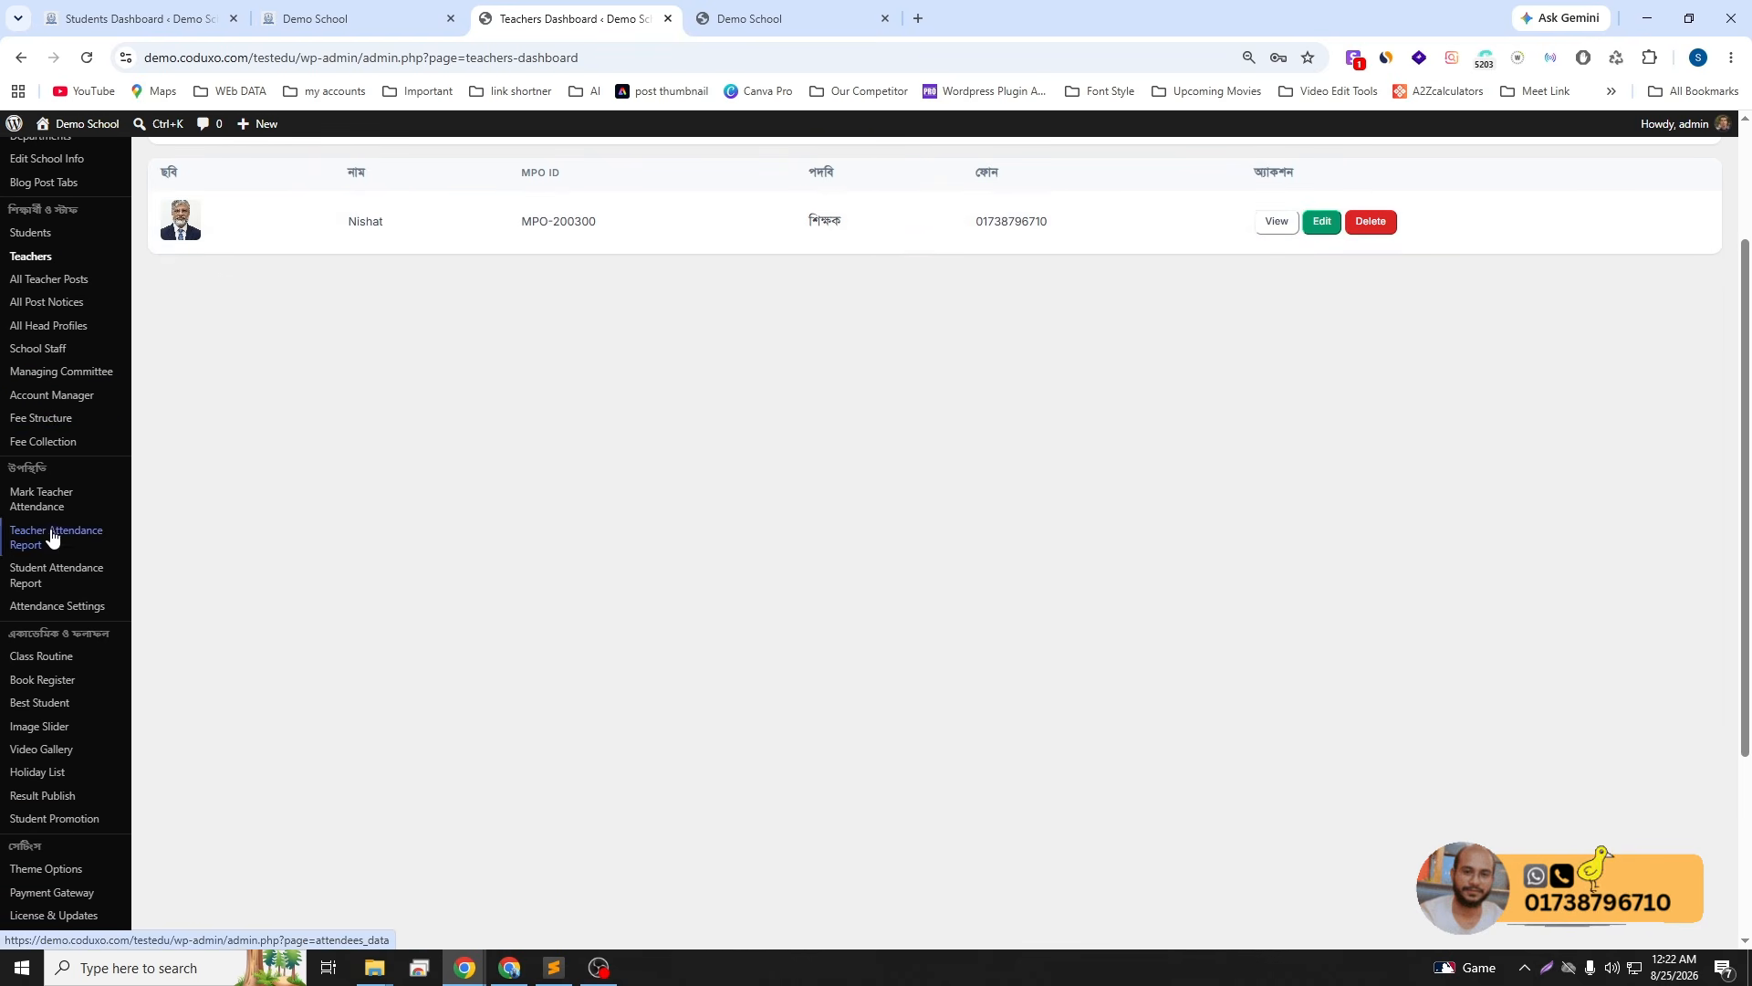
pyautogui.click(53, 682)
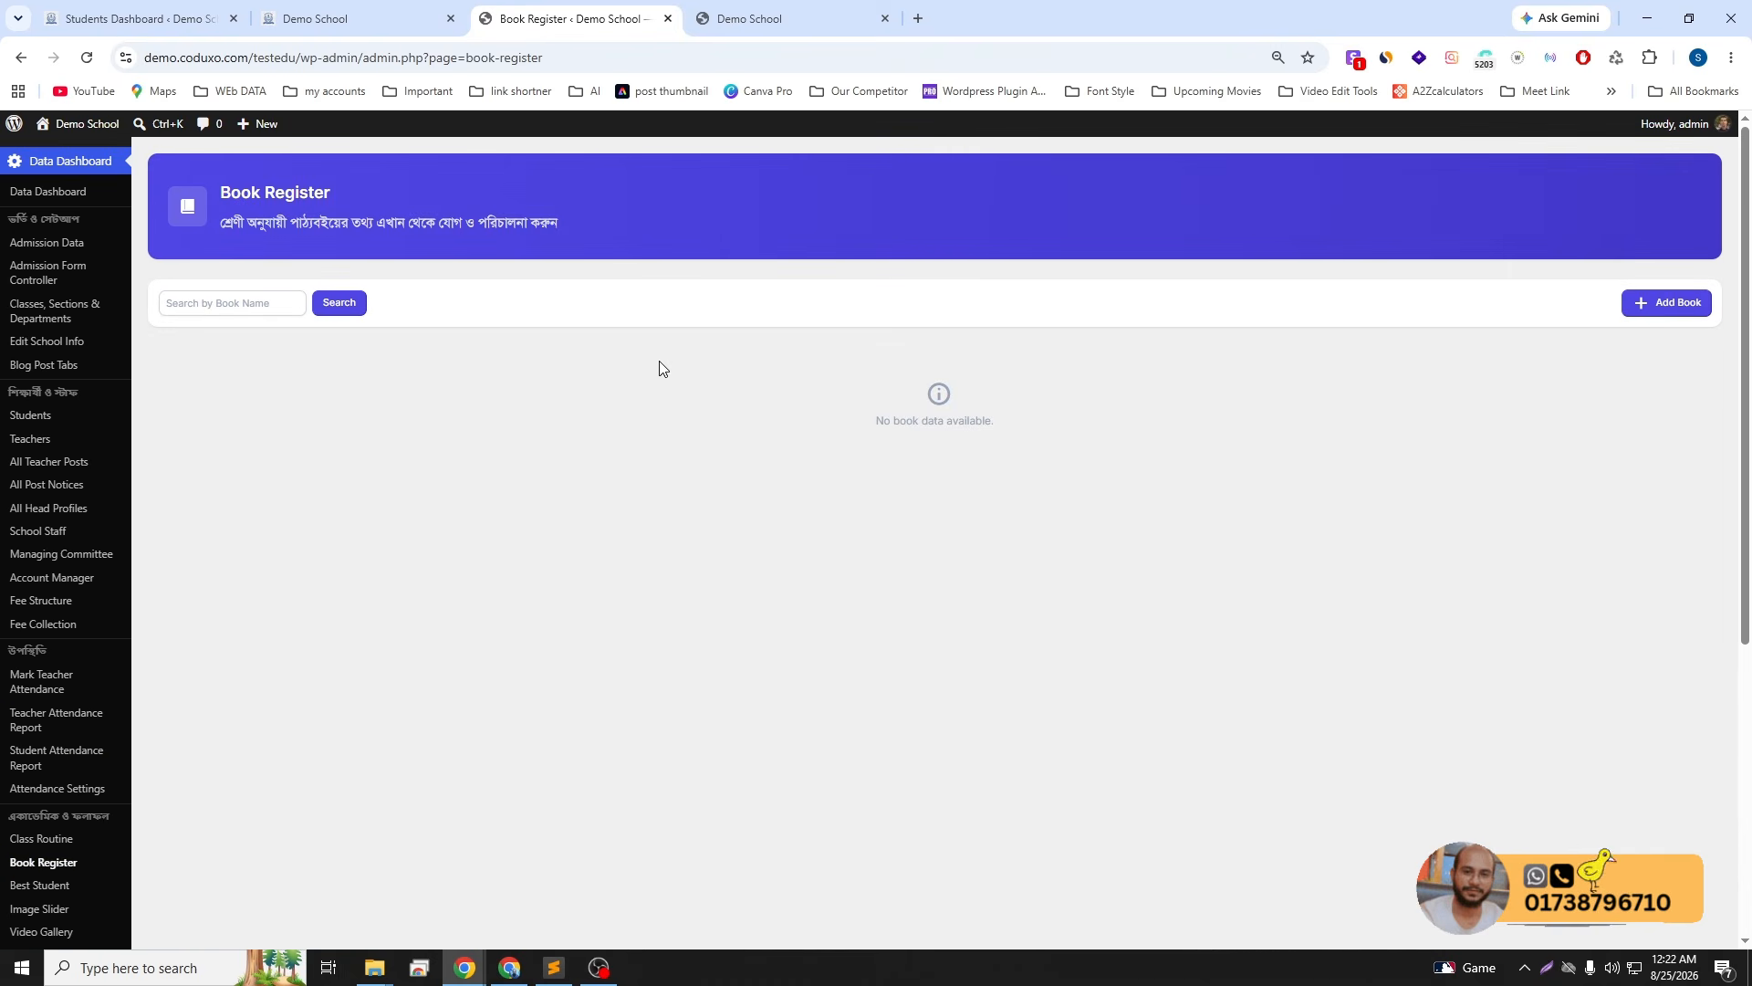
pyautogui.click(1659, 311)
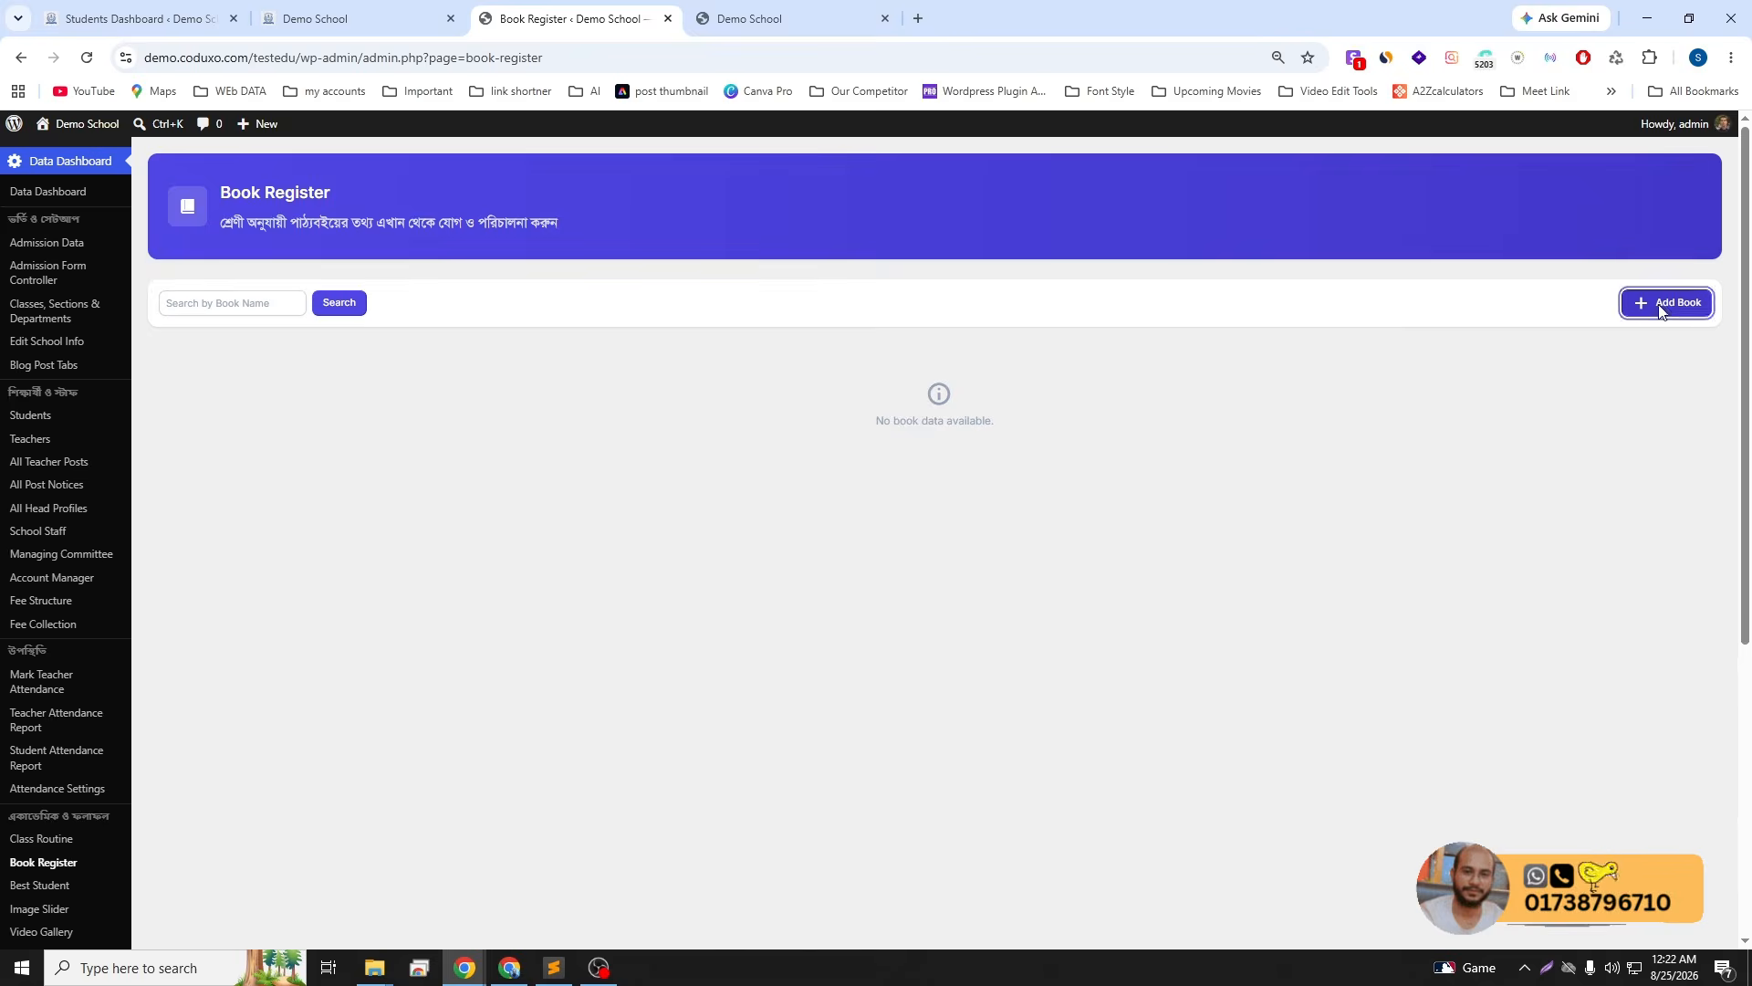
pyautogui.click(730, 475)
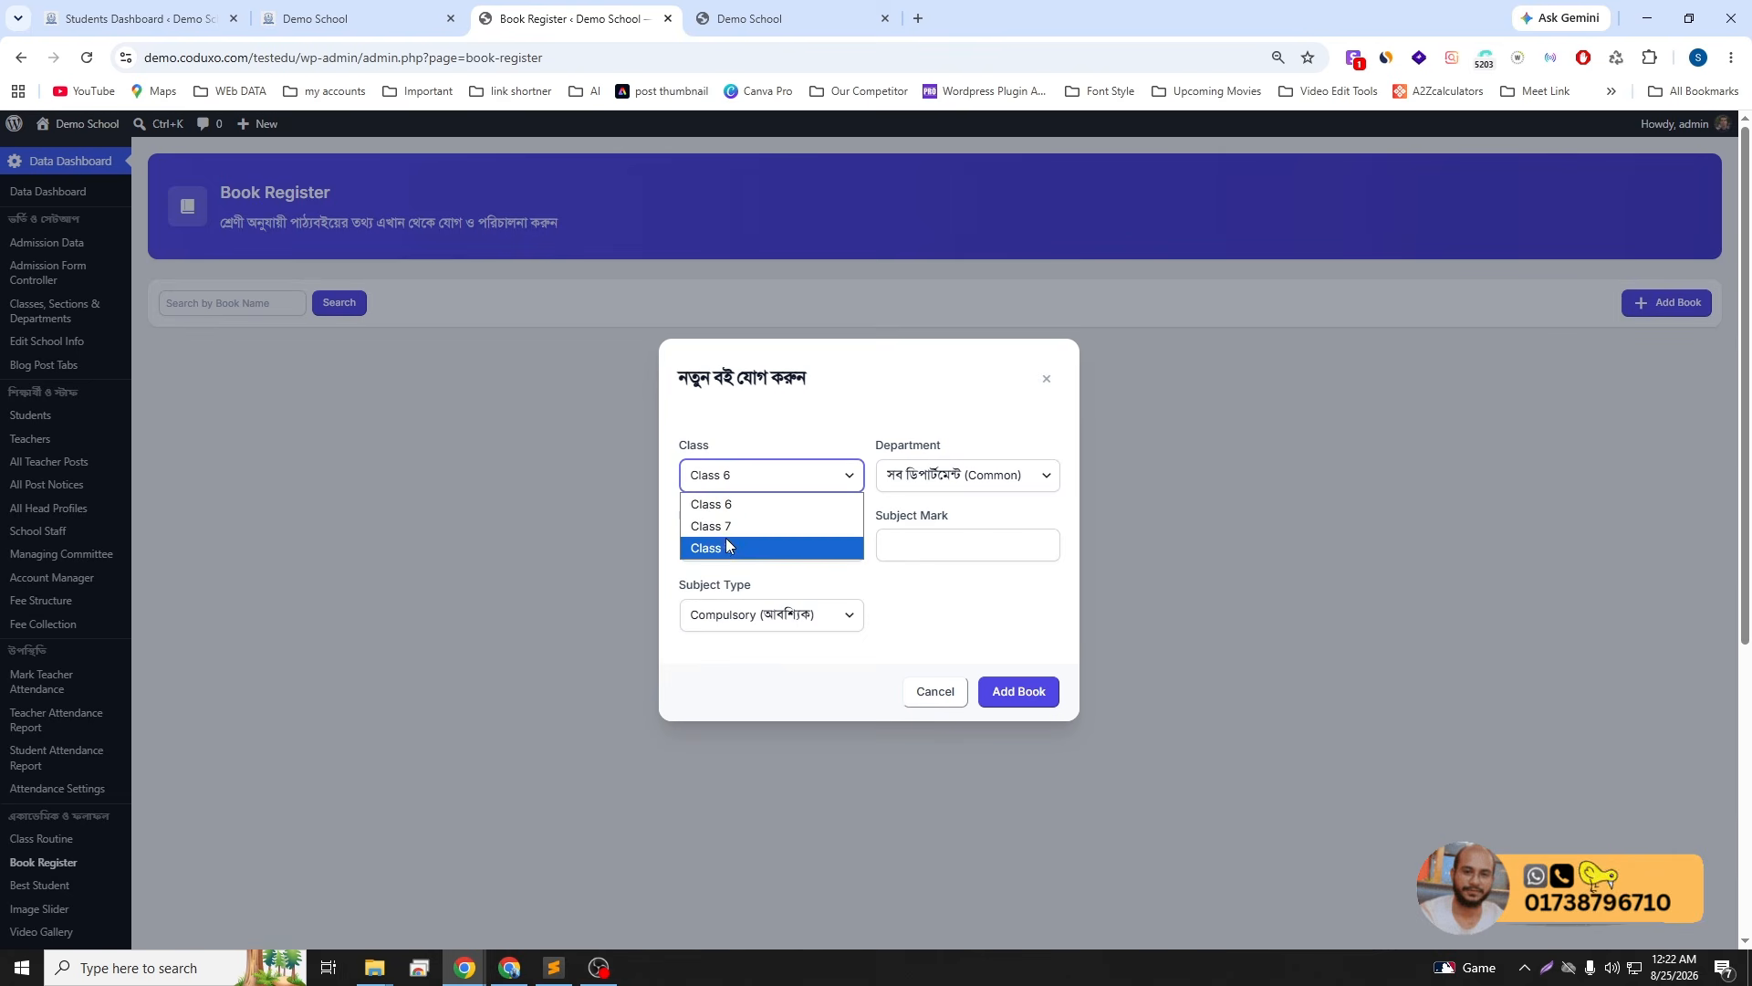
pyautogui.click(750, 509)
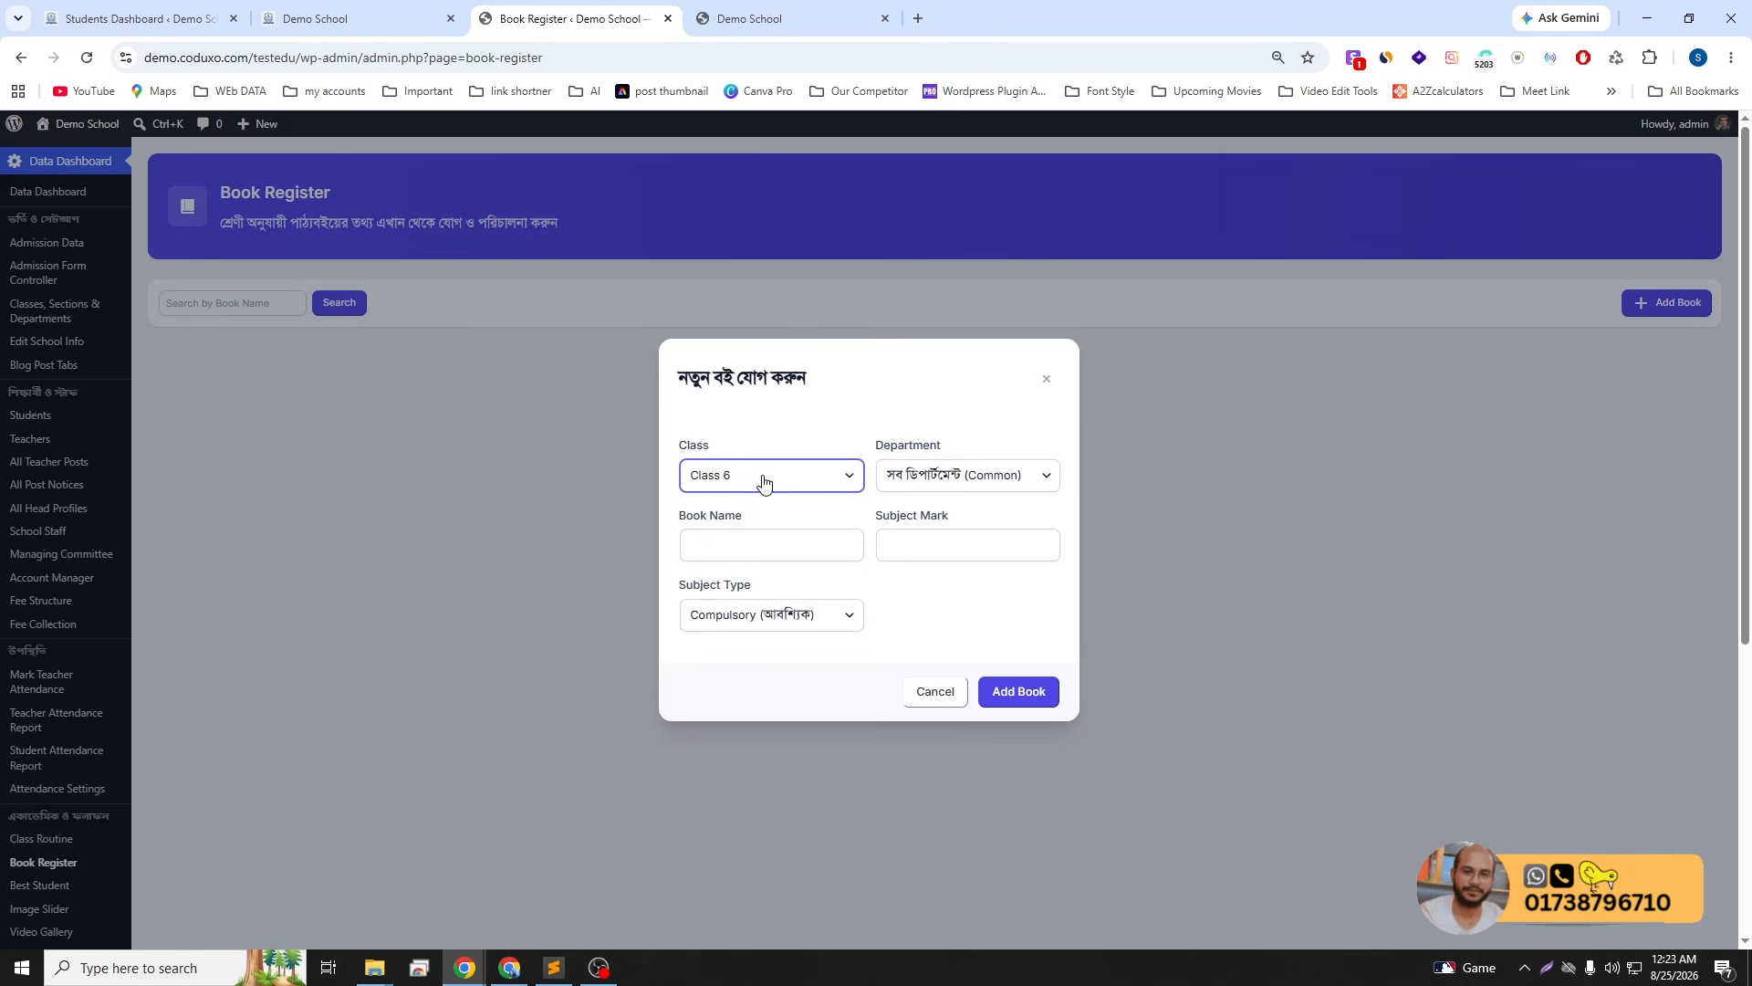
pyautogui.click(764, 482)
pyautogui.click(747, 545)
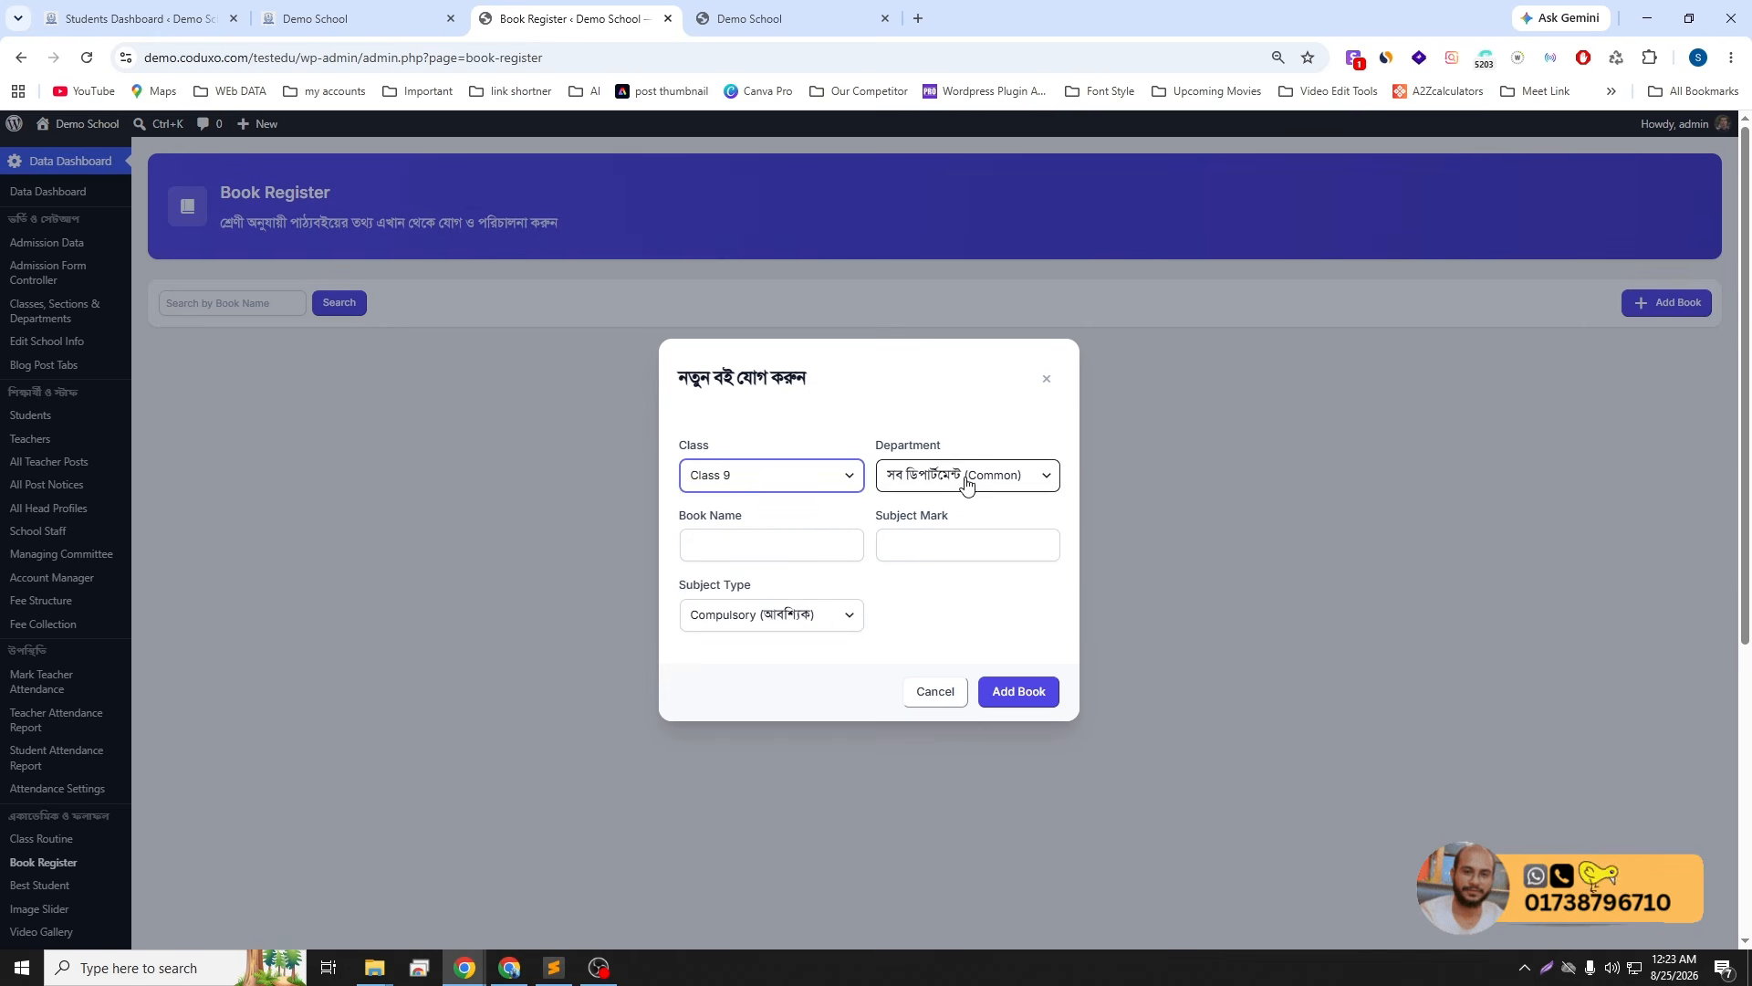
pyautogui.click(967, 484)
pyautogui.click(835, 478)
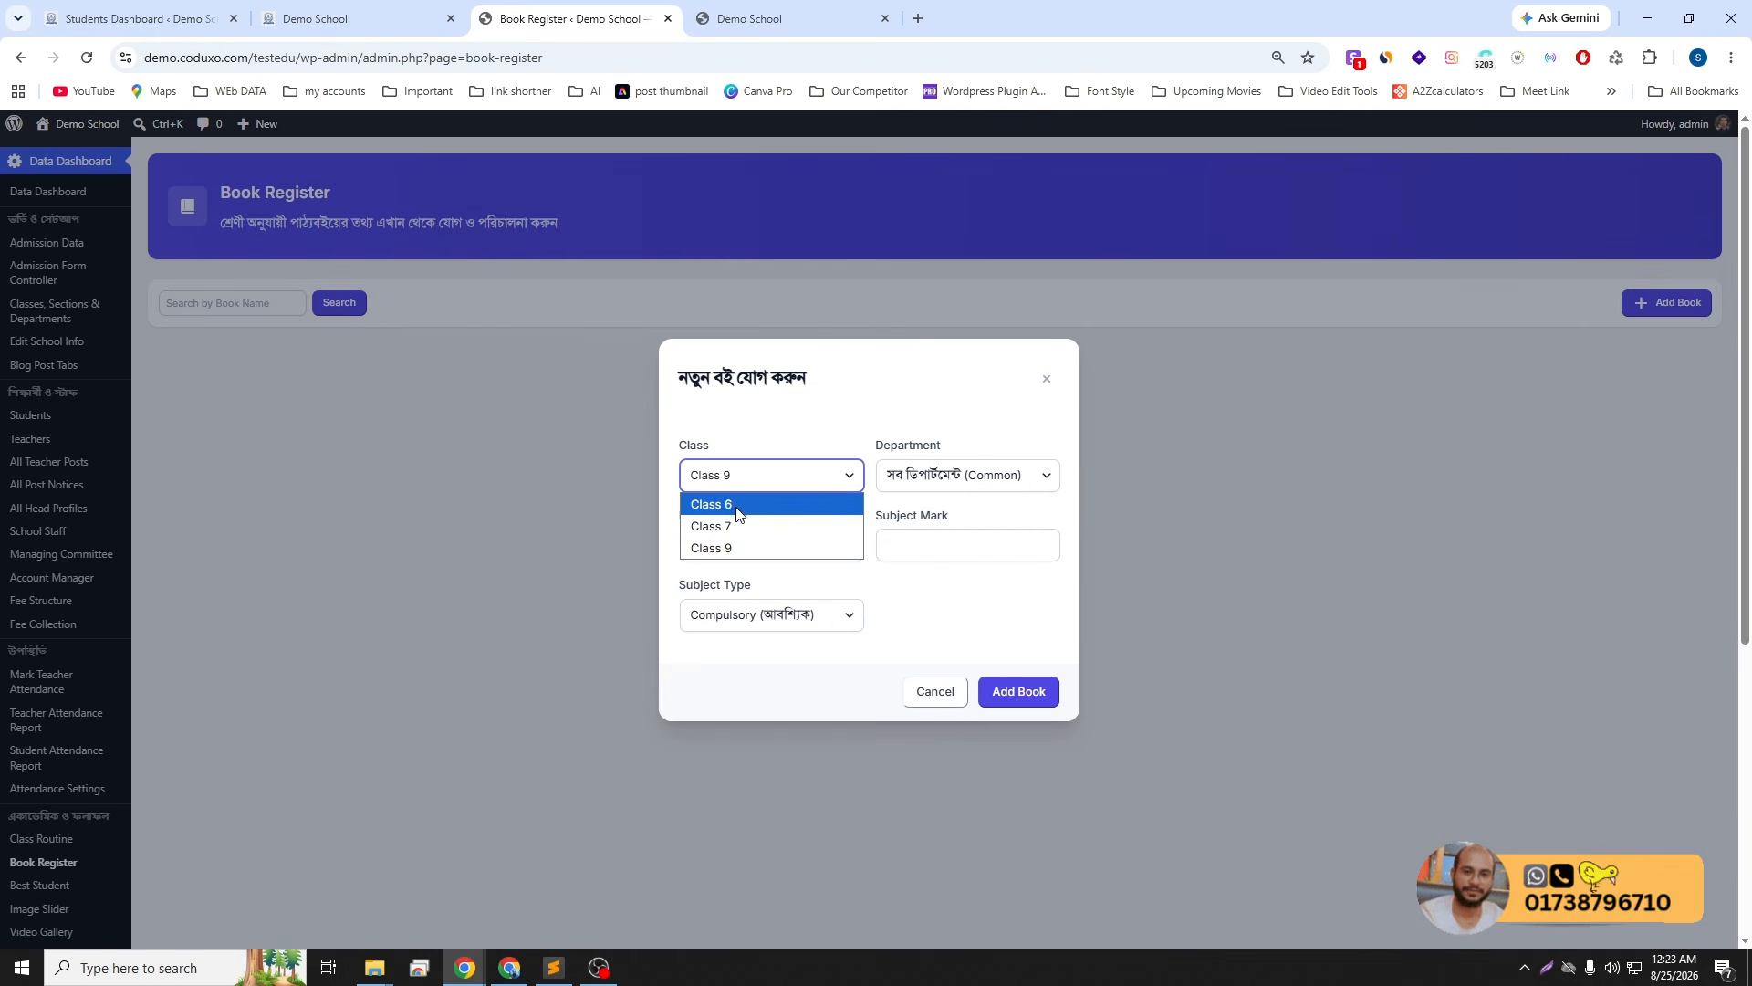
pyautogui.click(738, 508)
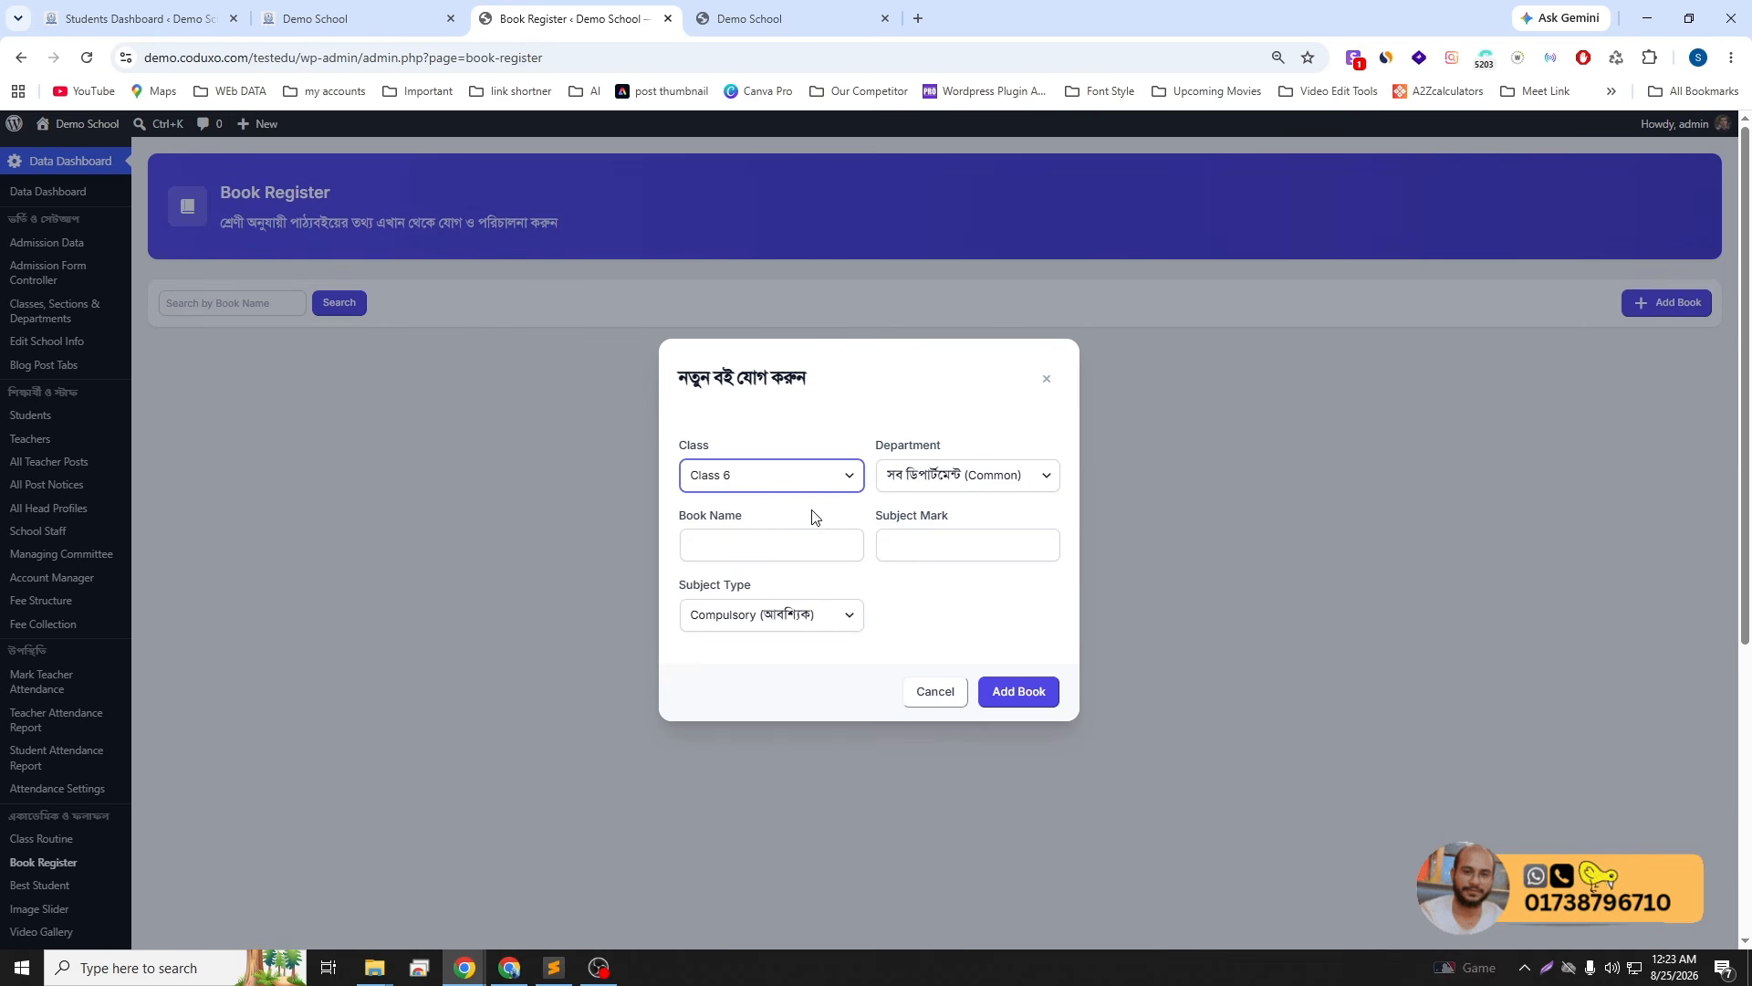
# - Name the Class 6 book Bangla with a subject mark of 100 and type Compulsory, and save it
pyautogui.click(730, 538)
pyautogui.click(949, 540)
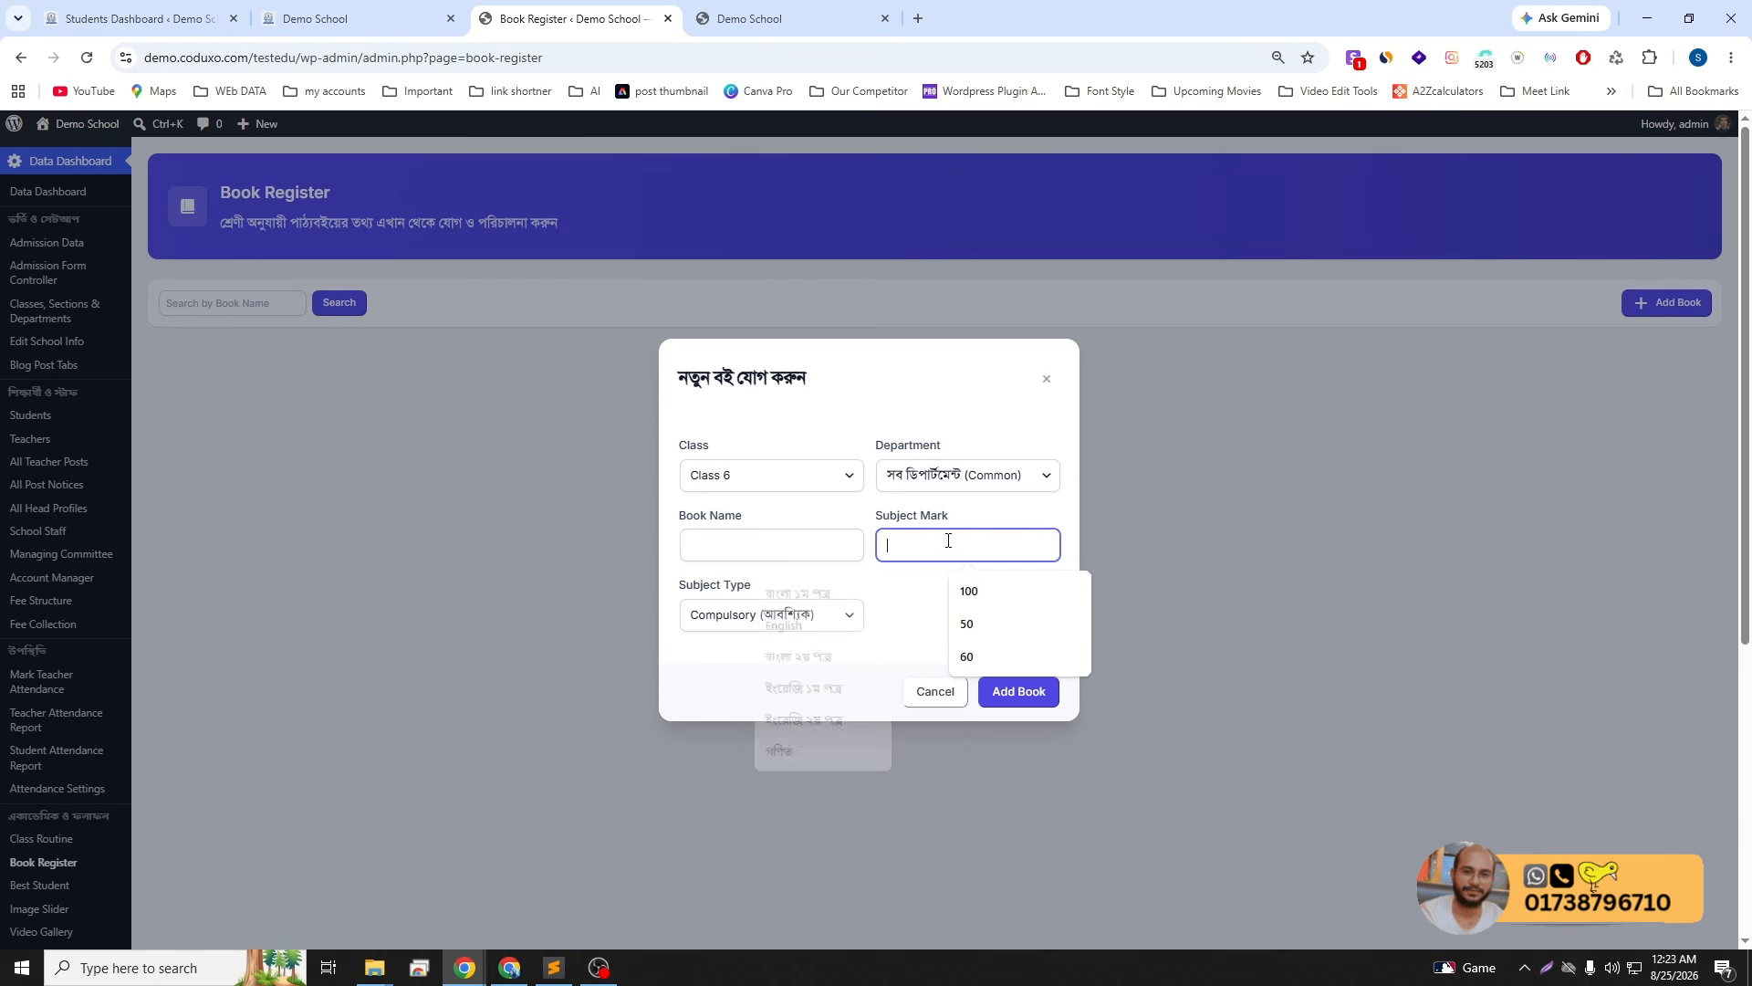
pyautogui.click(765, 547)
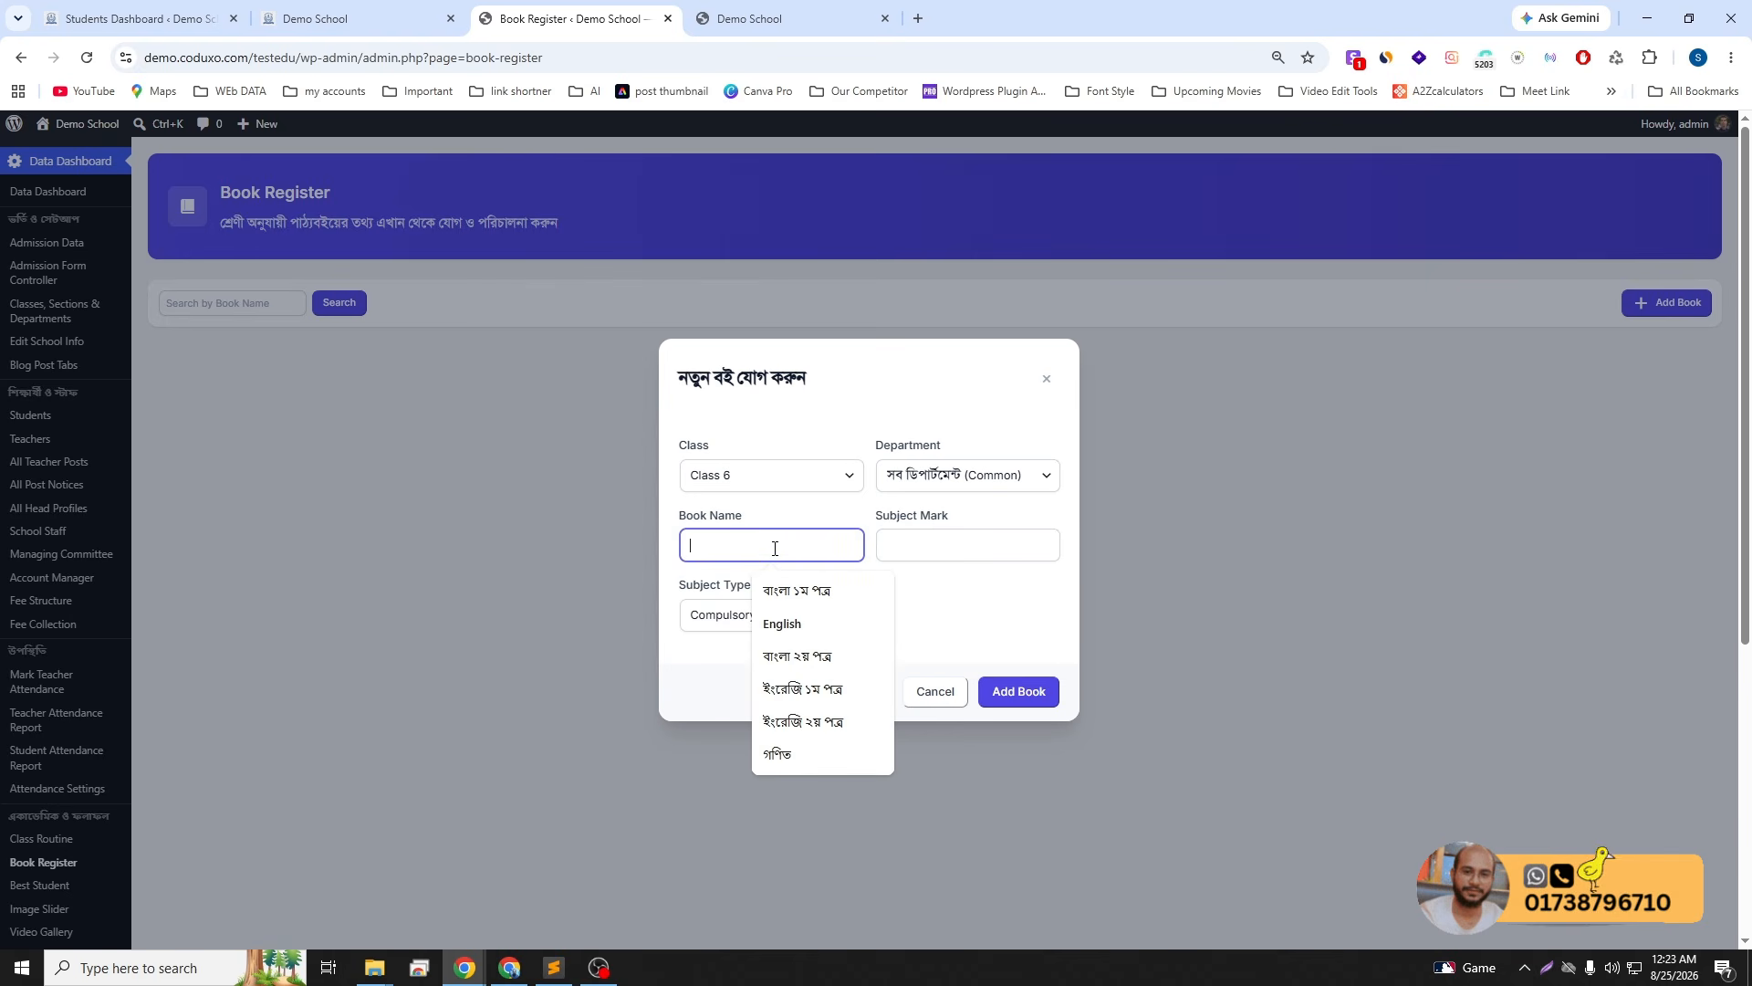
pyautogui.write('Bangla')
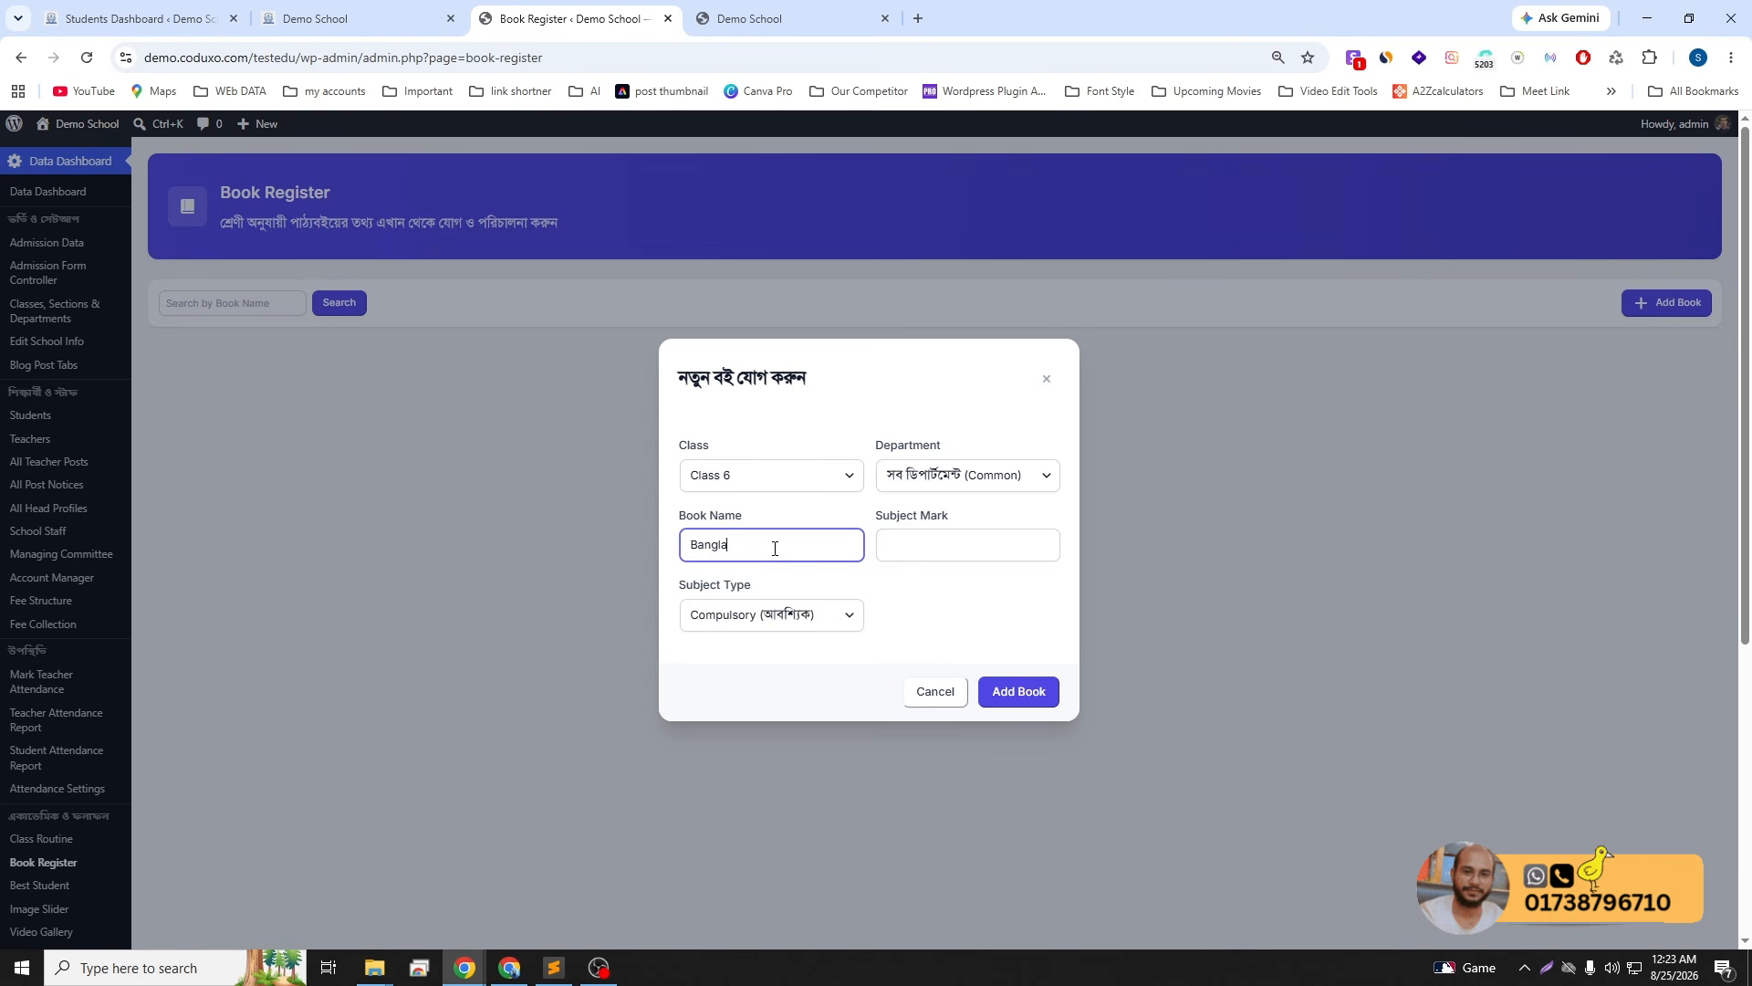
pyautogui.click(929, 556)
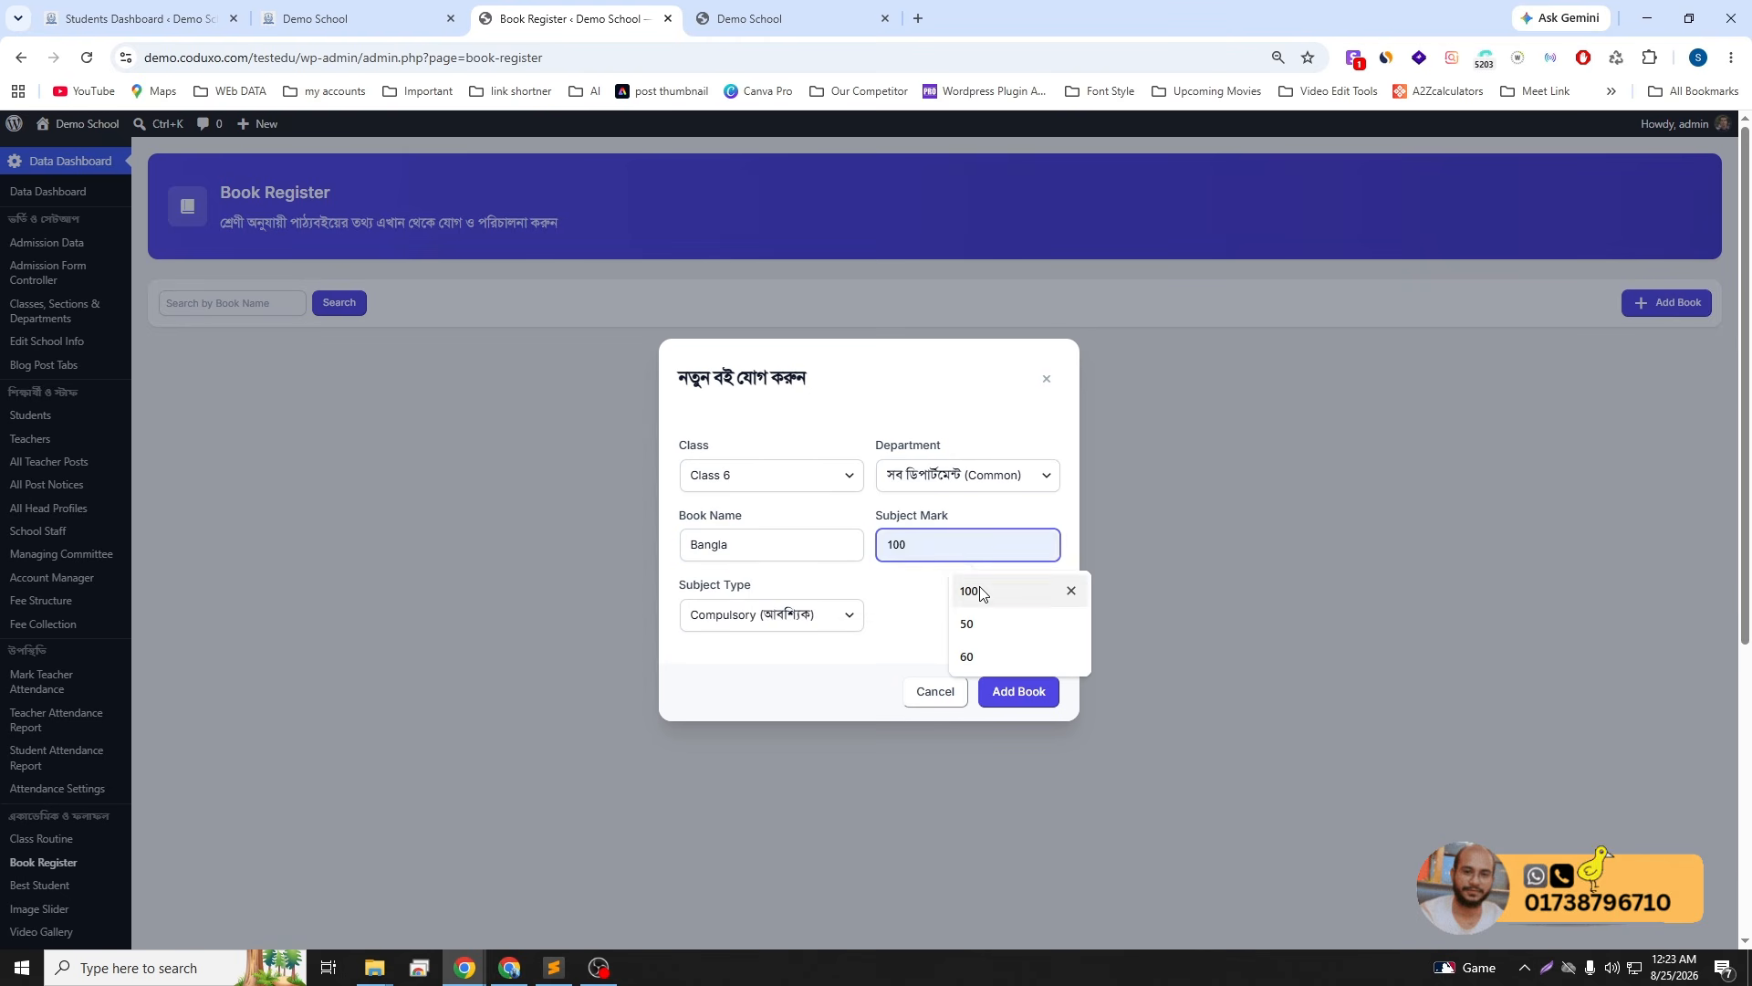
pyautogui.click(960, 589)
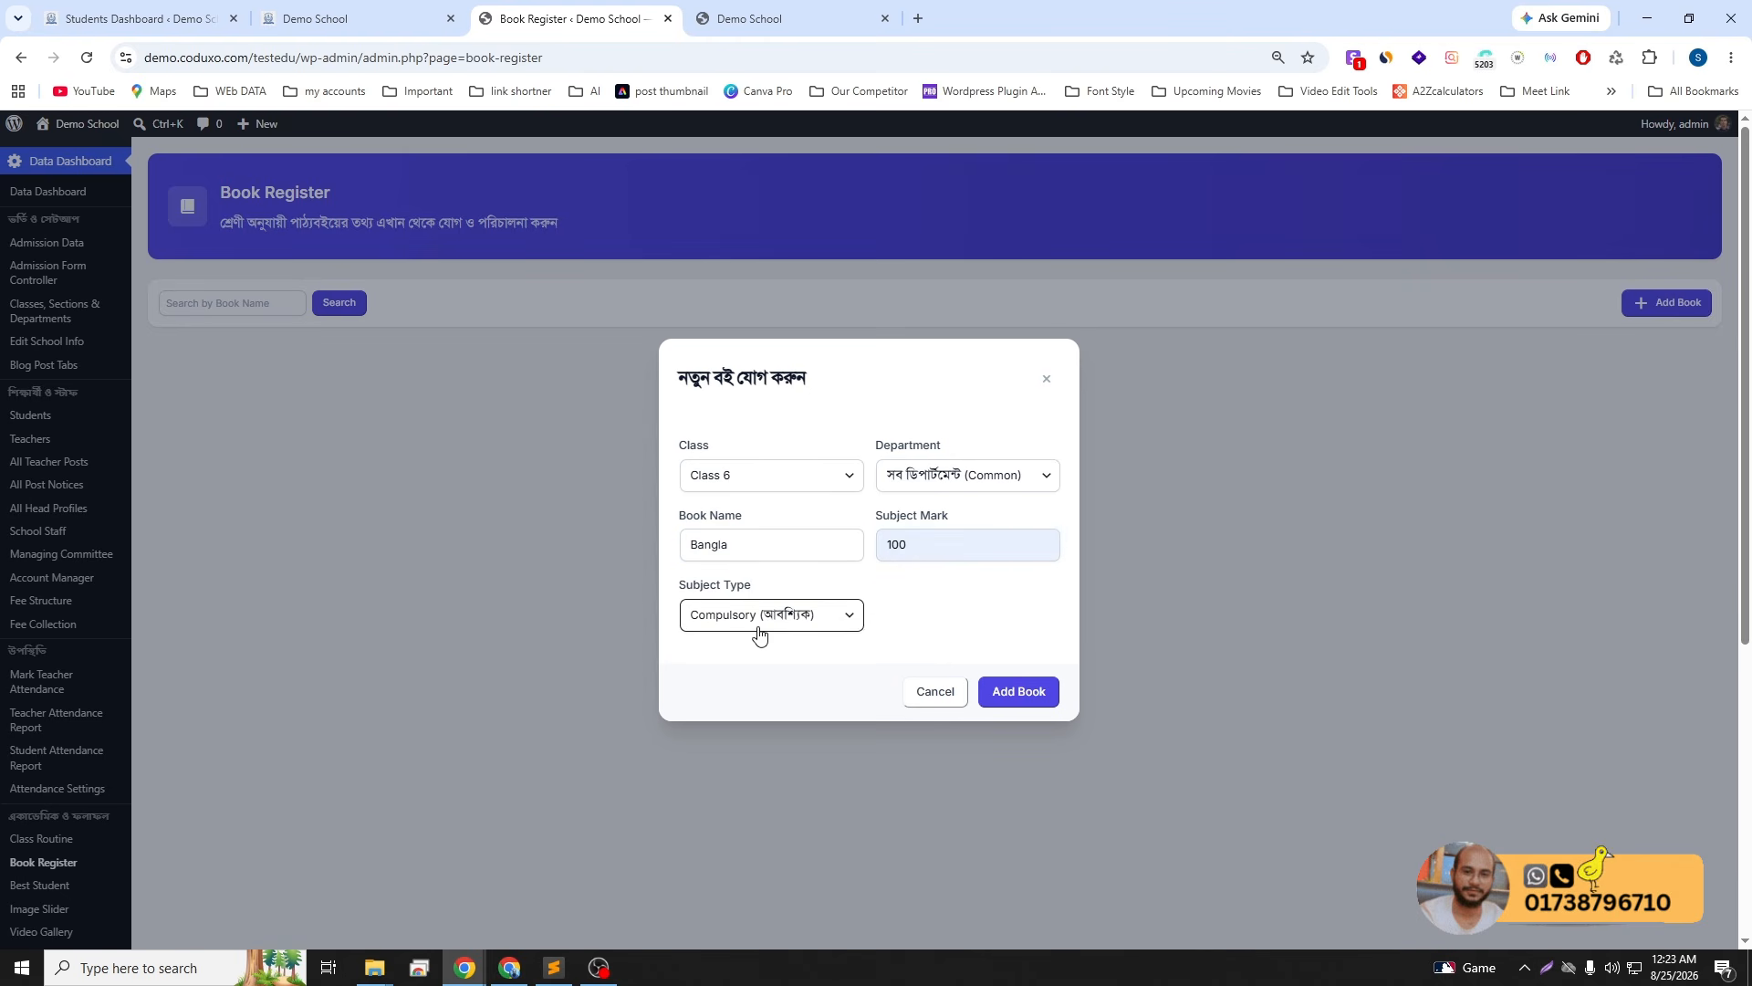
pyautogui.click(810, 627)
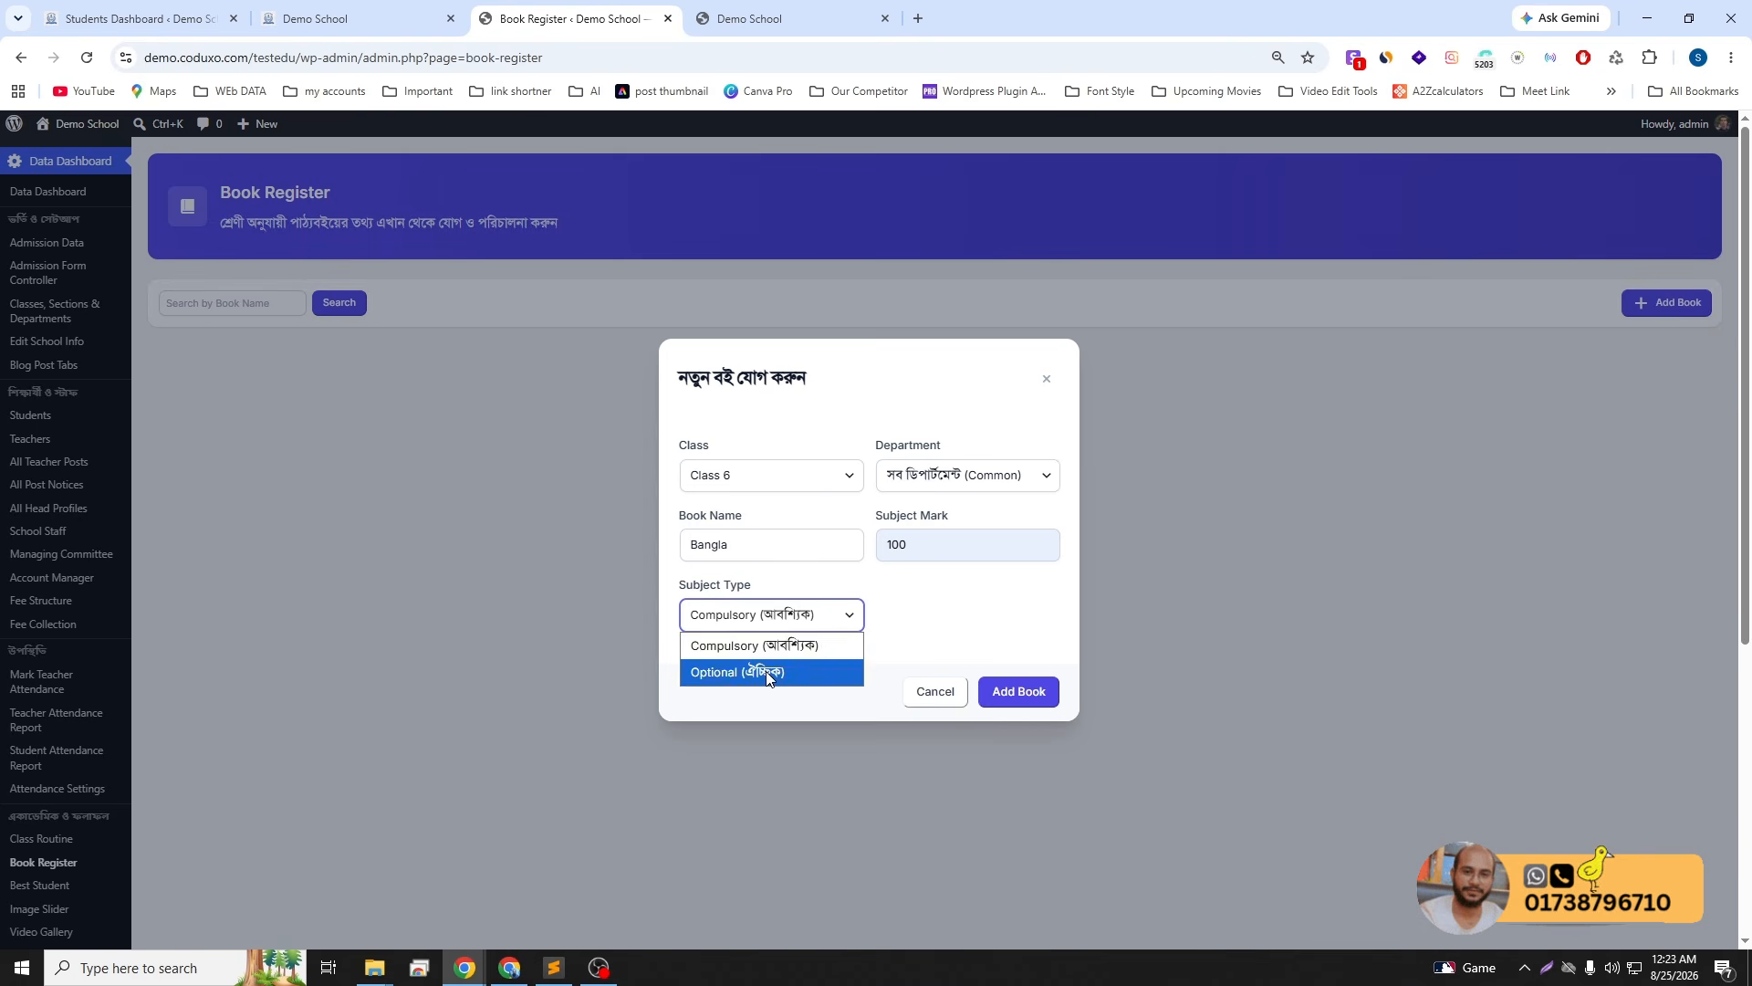
pyautogui.click(800, 639)
pyautogui.click(1021, 694)
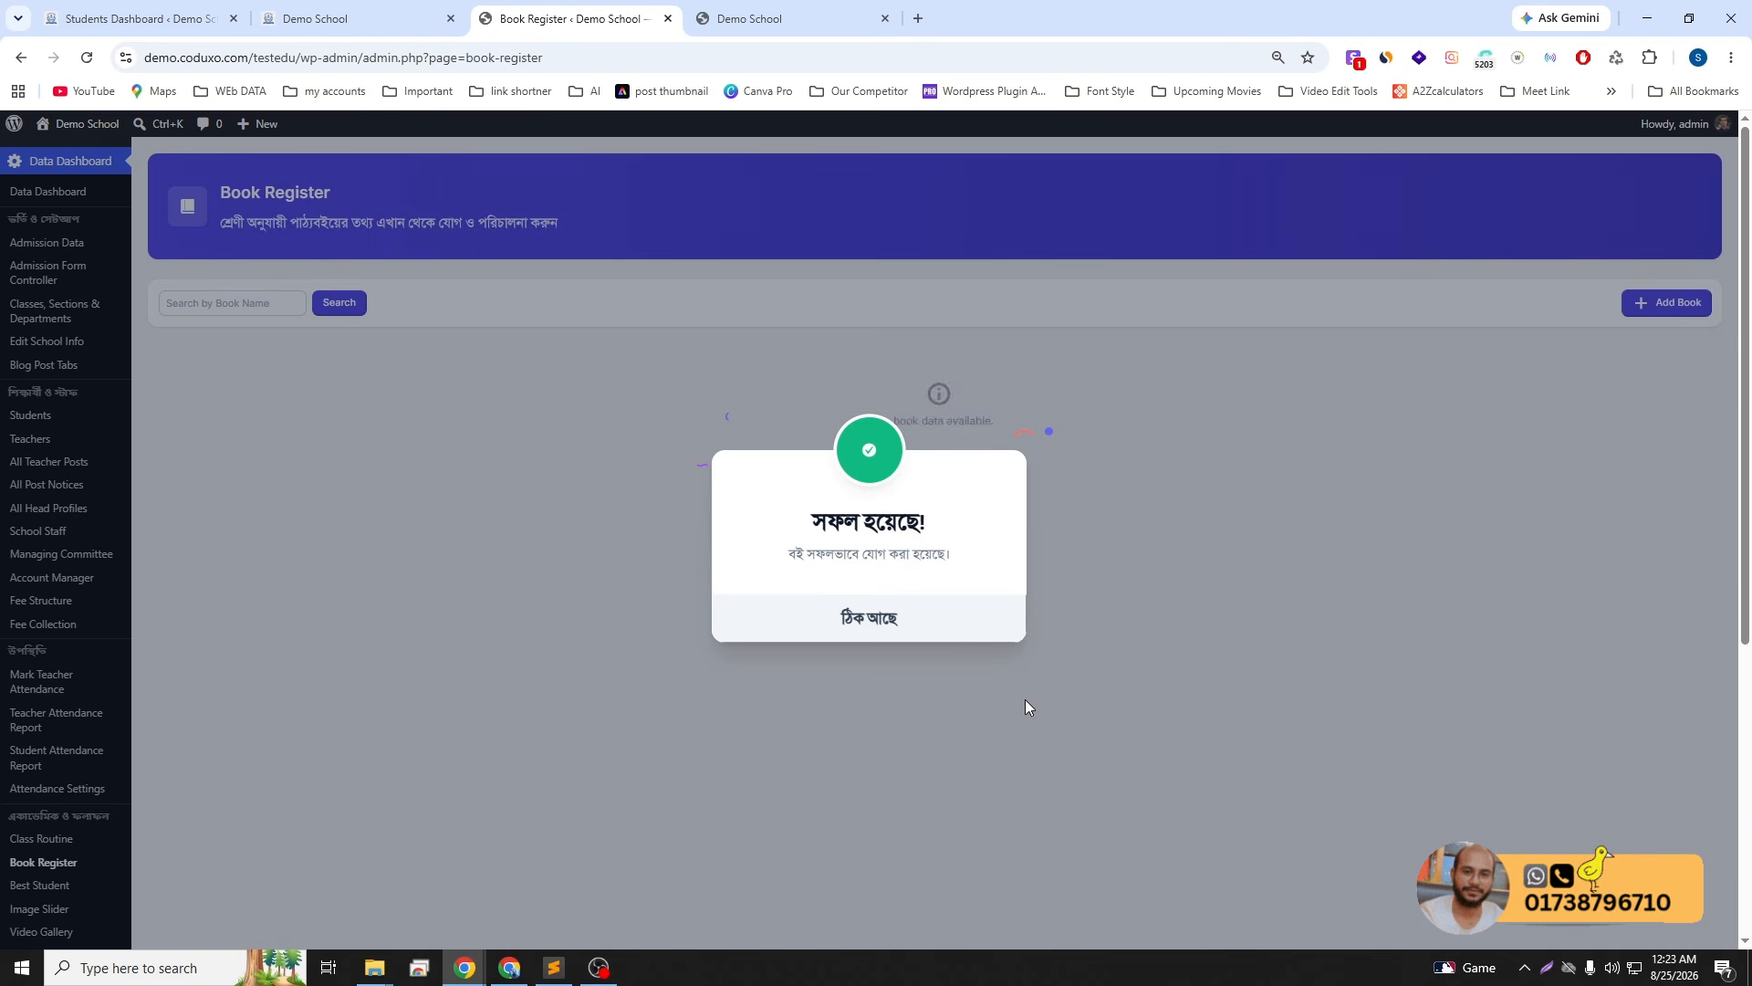
pyautogui.click(1004, 627)
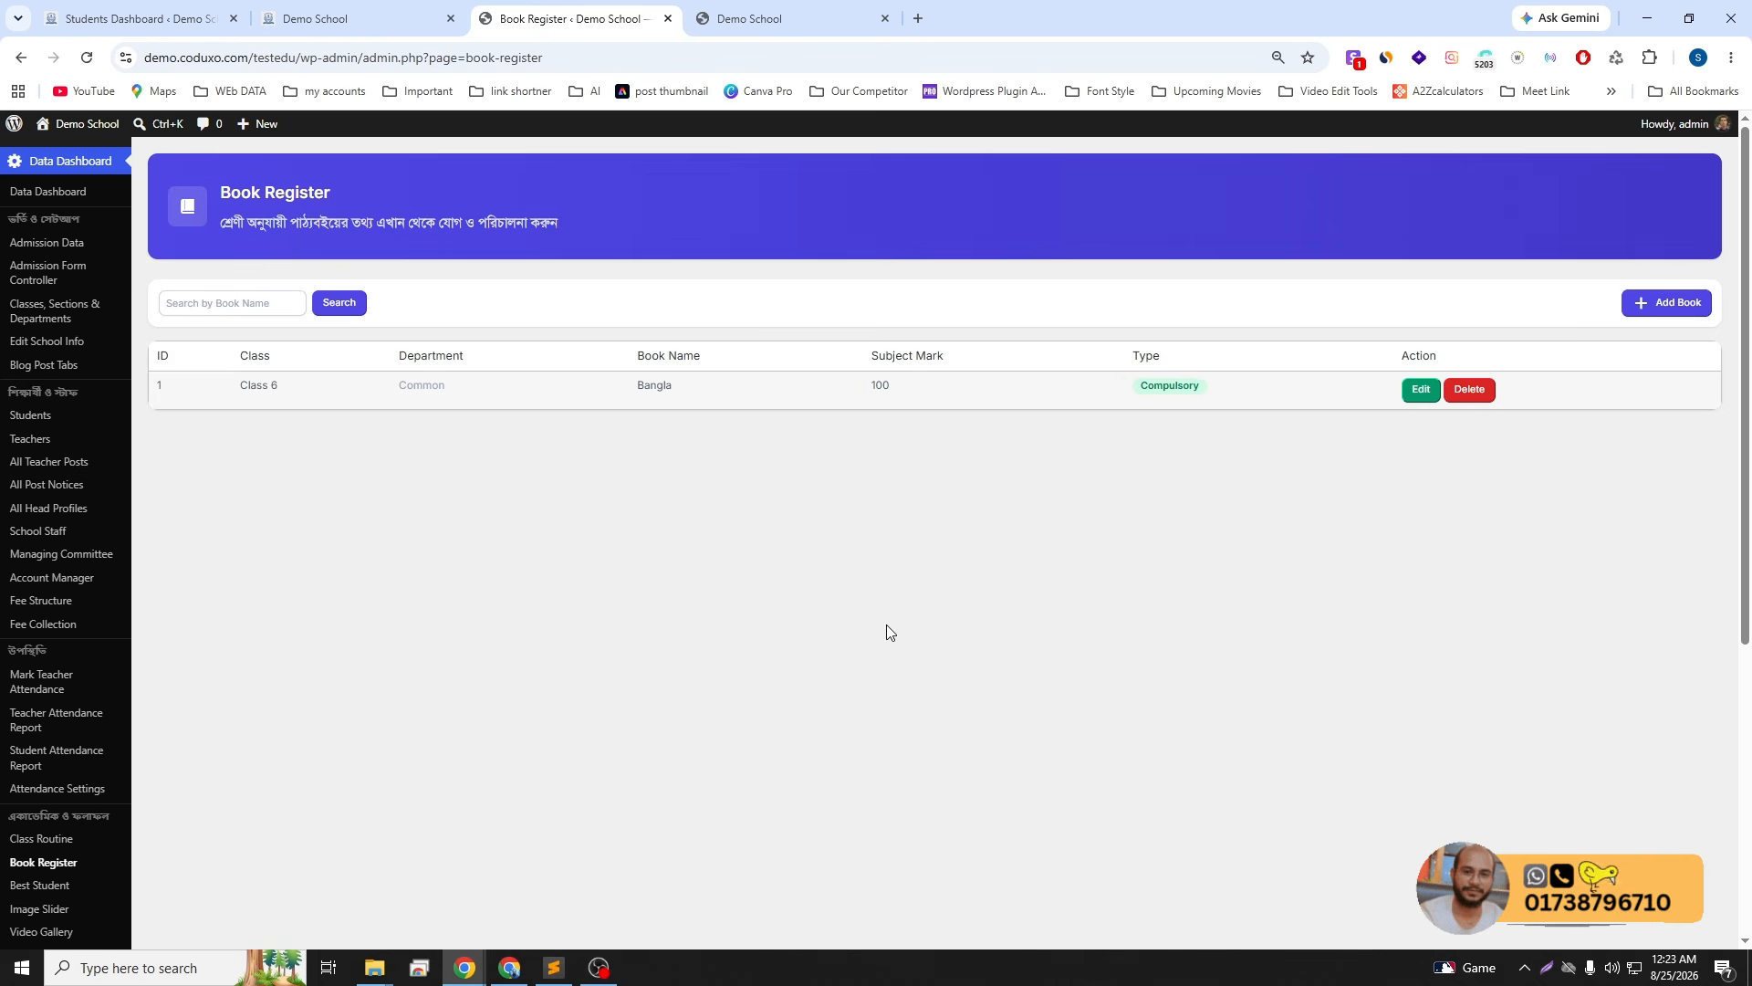
# - Add English as a compulsory Class 6 book with a subject mark of 100
pyautogui.click(1662, 307)
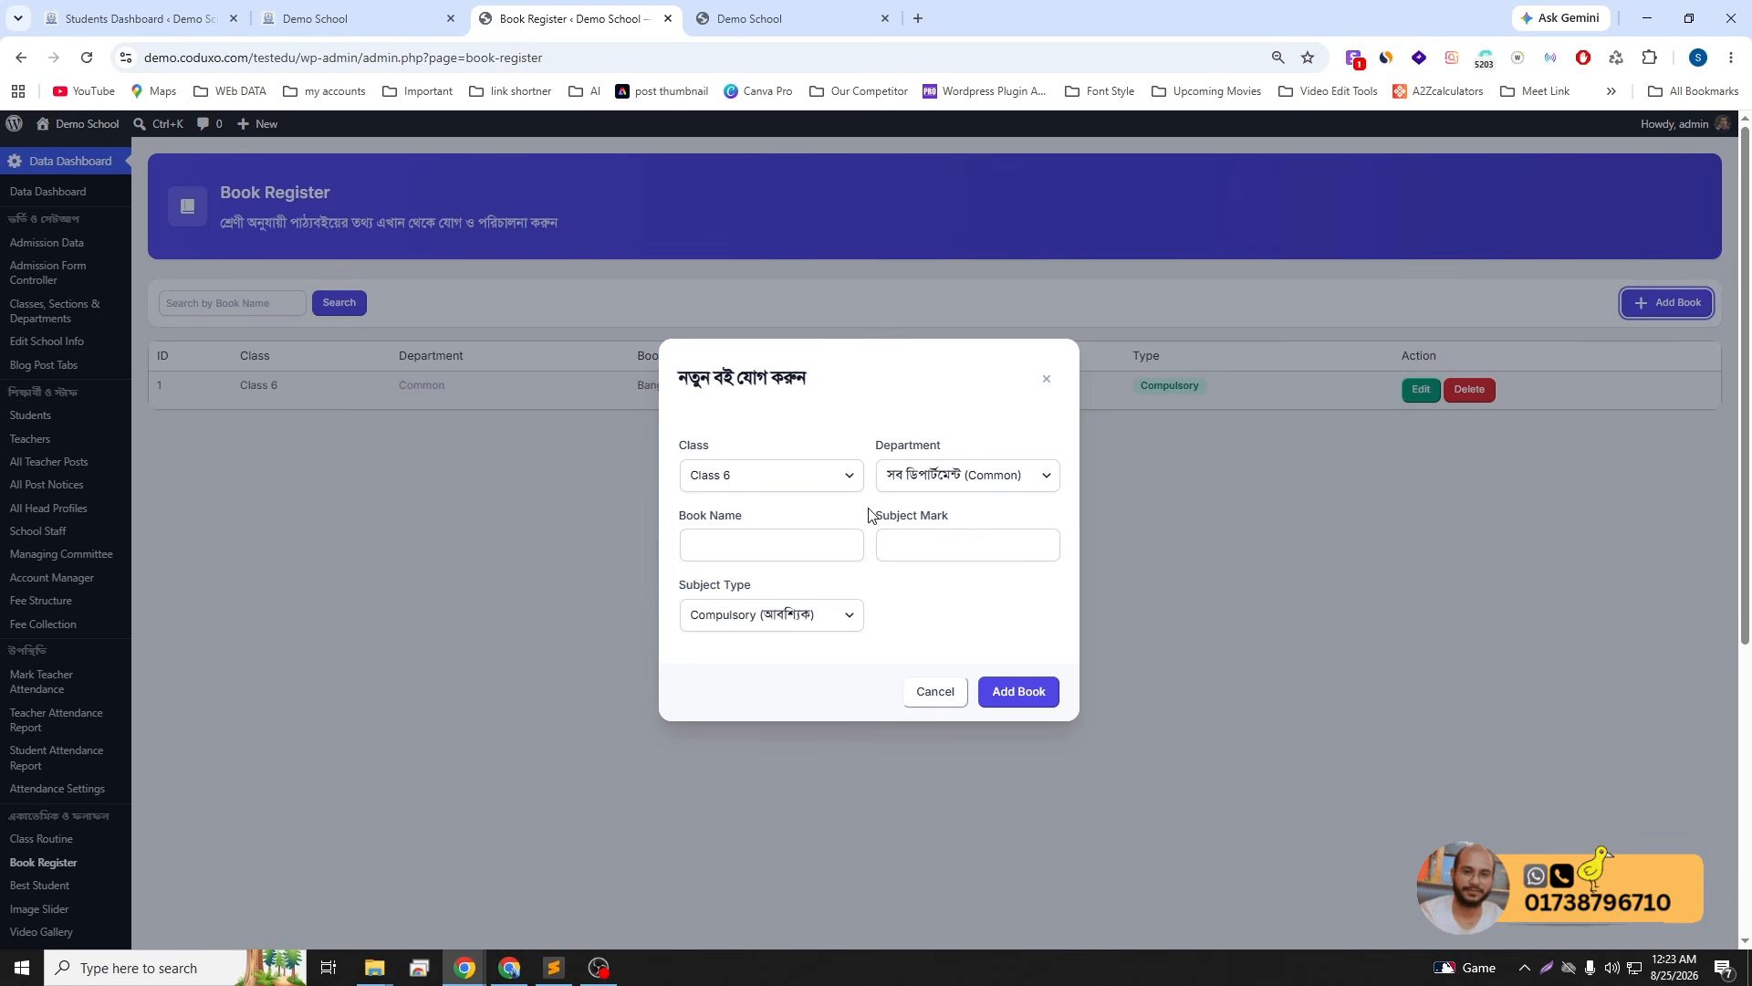
pyautogui.click(766, 552)
pyautogui.click(787, 621)
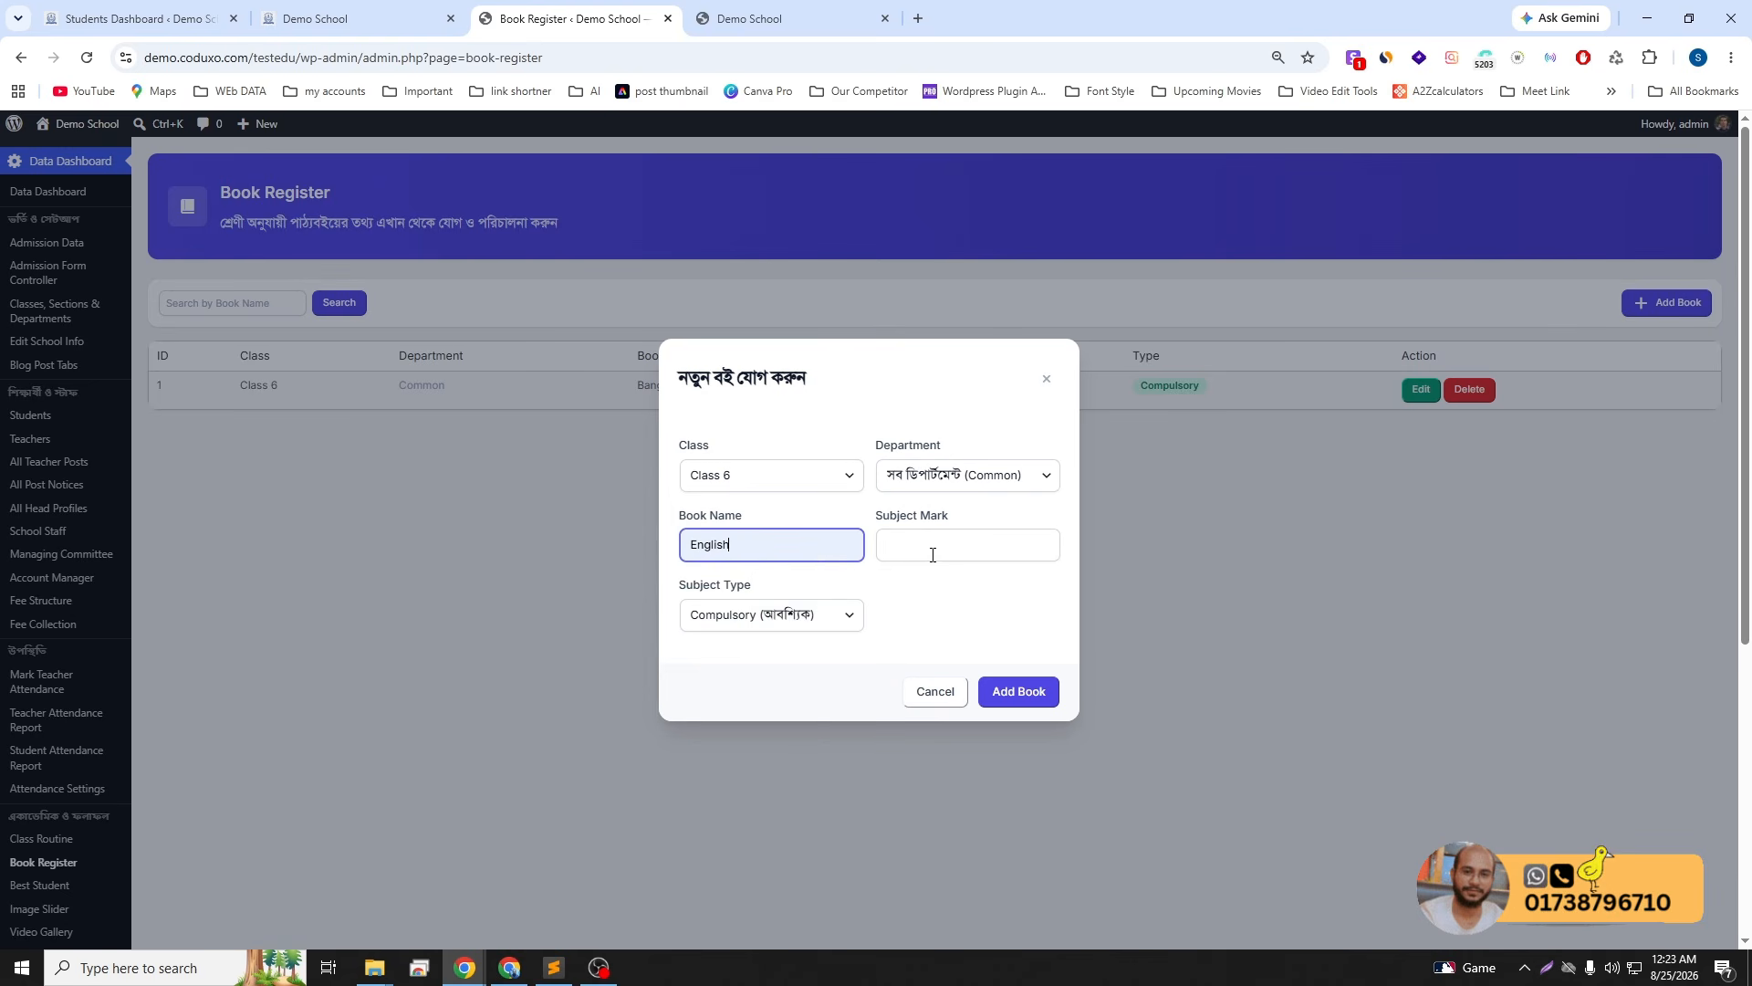
pyautogui.click(931, 551)
pyautogui.click(992, 596)
pyautogui.click(1019, 691)
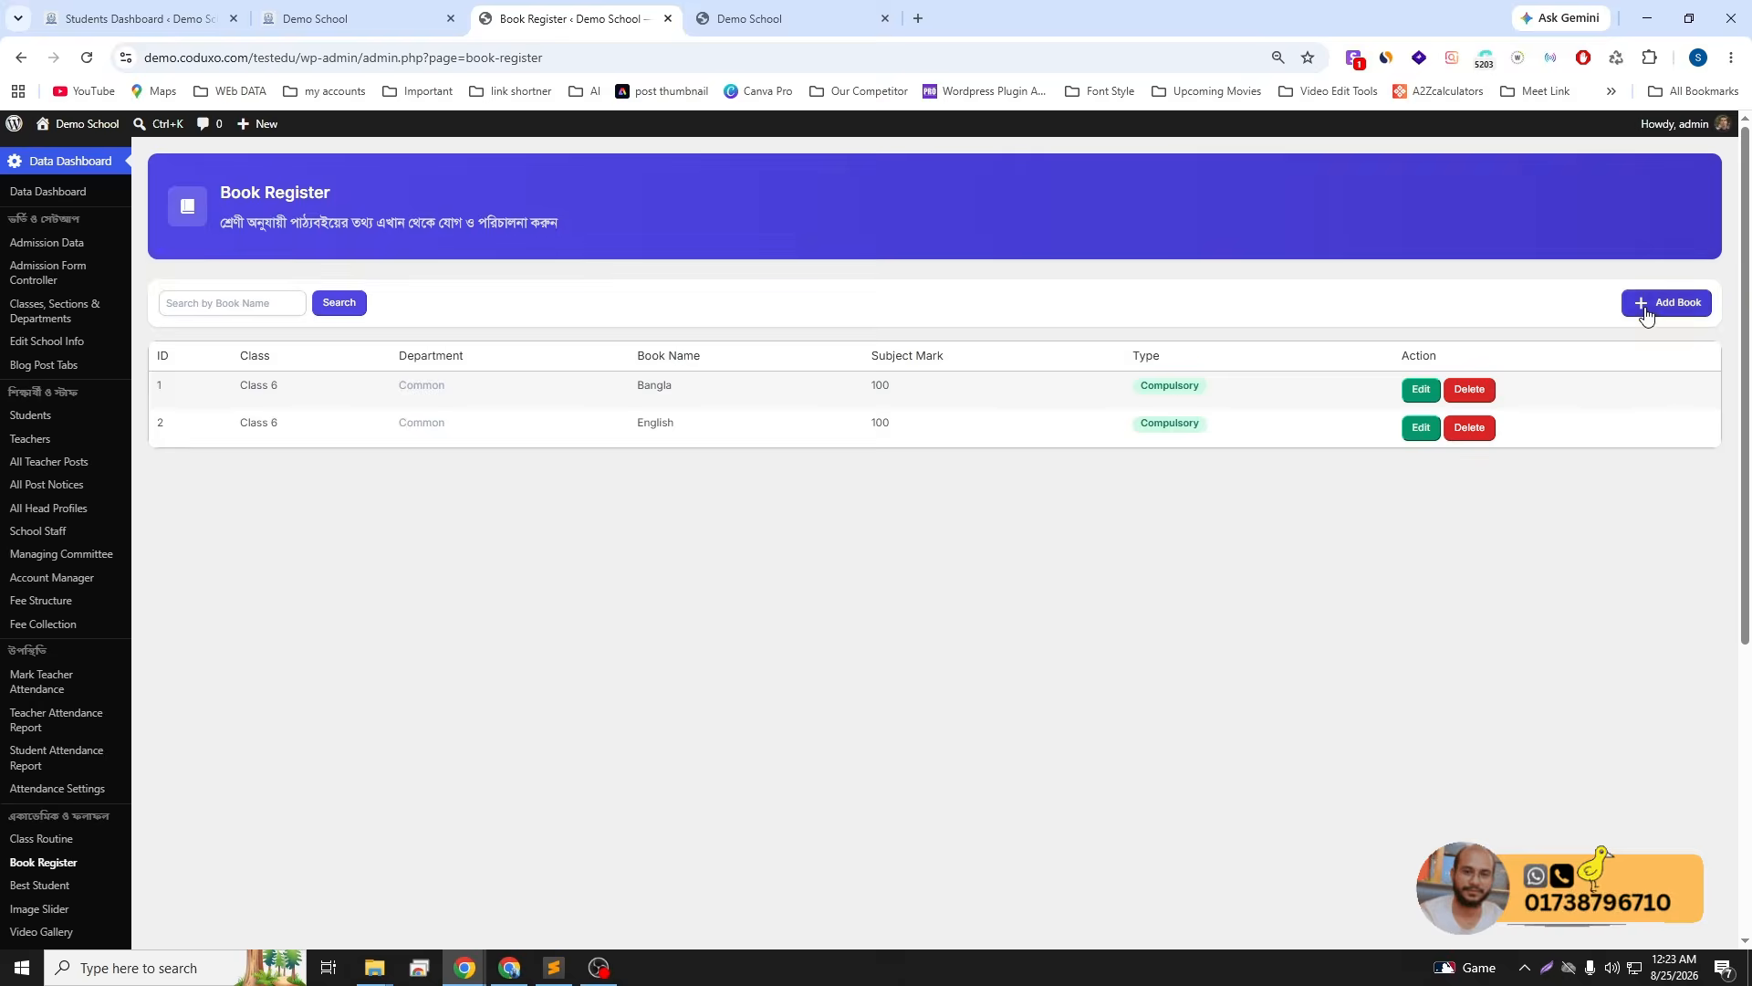
# - Add Math as a compulsory Class 6 book with a subject mark of 100
pyautogui.click(1651, 305)
pyautogui.click(740, 546)
pyautogui.write('Math')
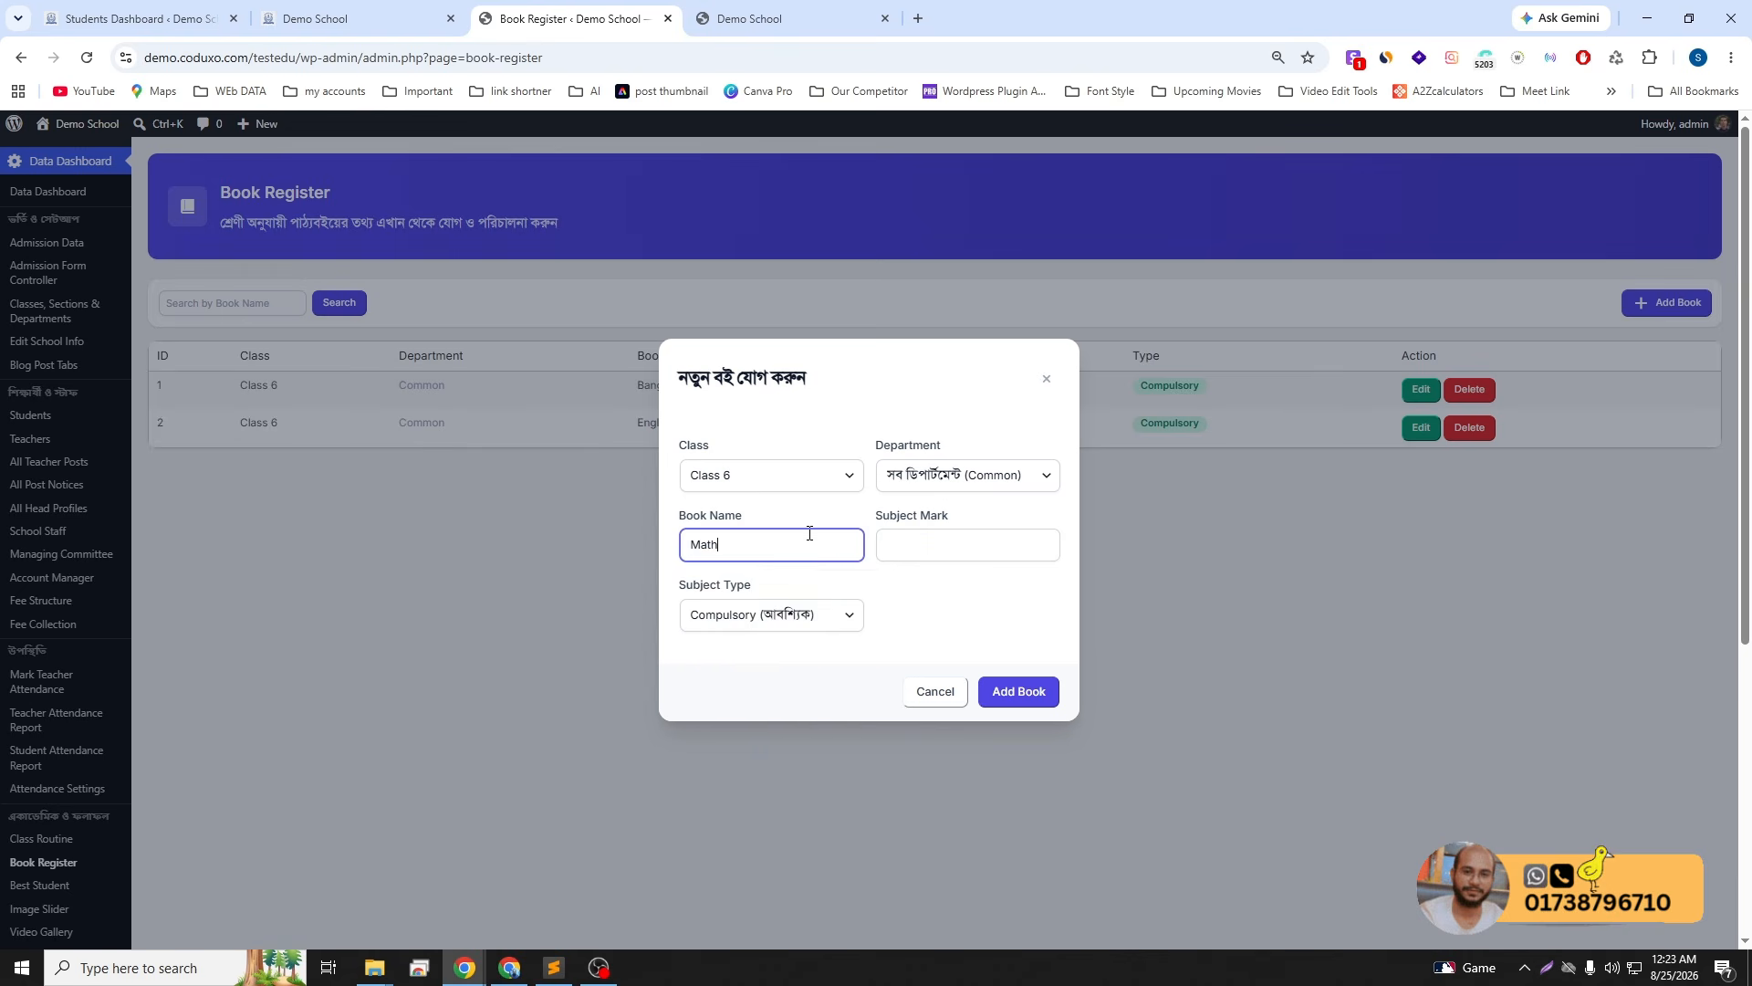
pyautogui.click(984, 542)
pyautogui.click(969, 590)
pyautogui.click(1018, 691)
pyautogui.click(927, 620)
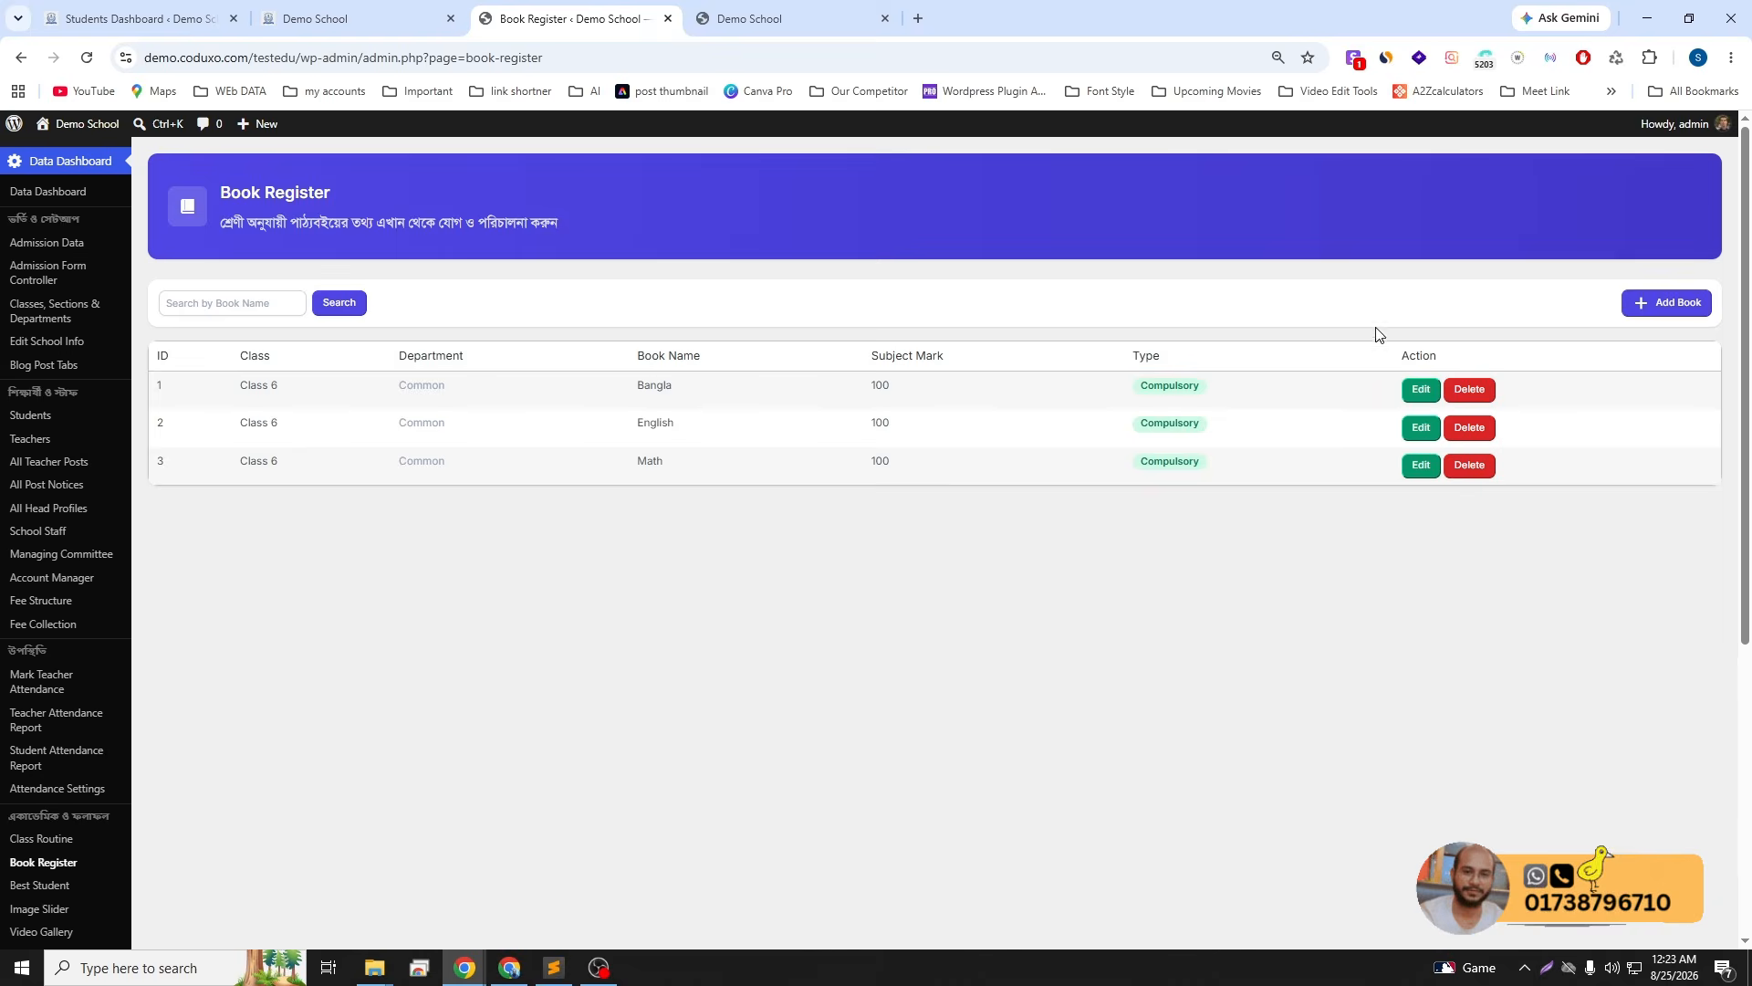
# - Add Bangla as a compulsory Class 9 book in the Common department with a subject mark of 100
pyautogui.click(1666, 303)
pyautogui.click(751, 478)
pyautogui.click(749, 527)
pyautogui.click(750, 481)
pyautogui.click(750, 548)
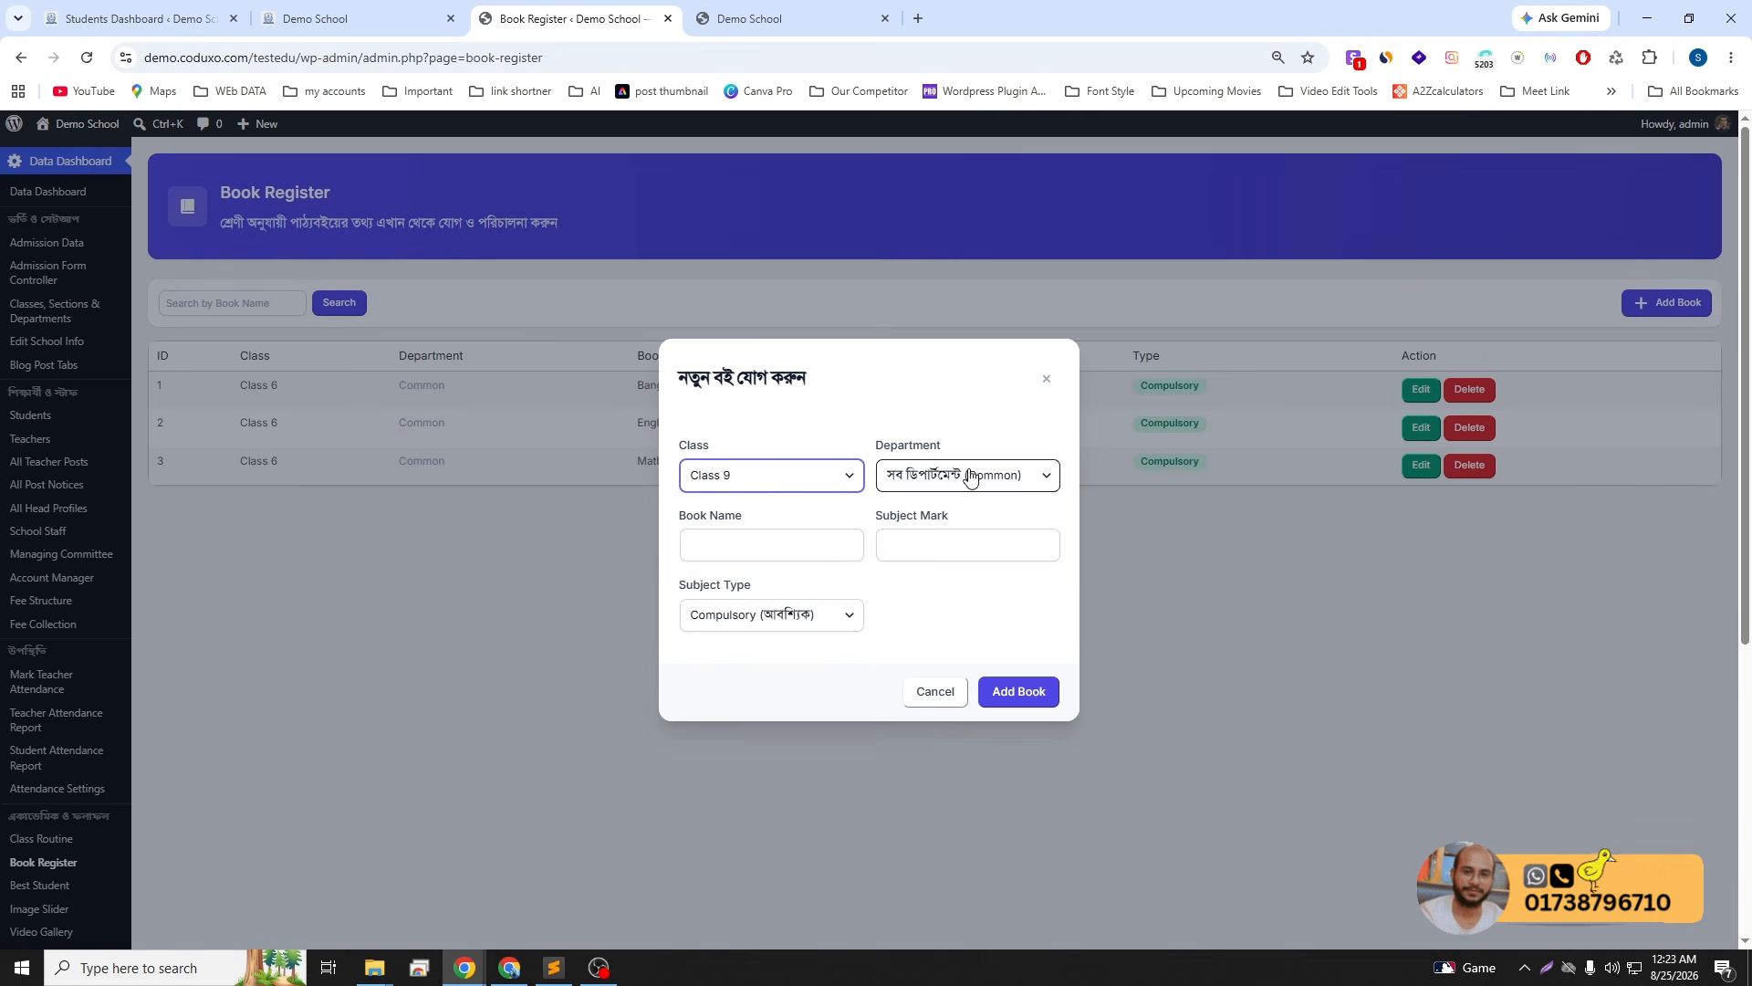
pyautogui.click(781, 546)
pyautogui.write('Bangla')
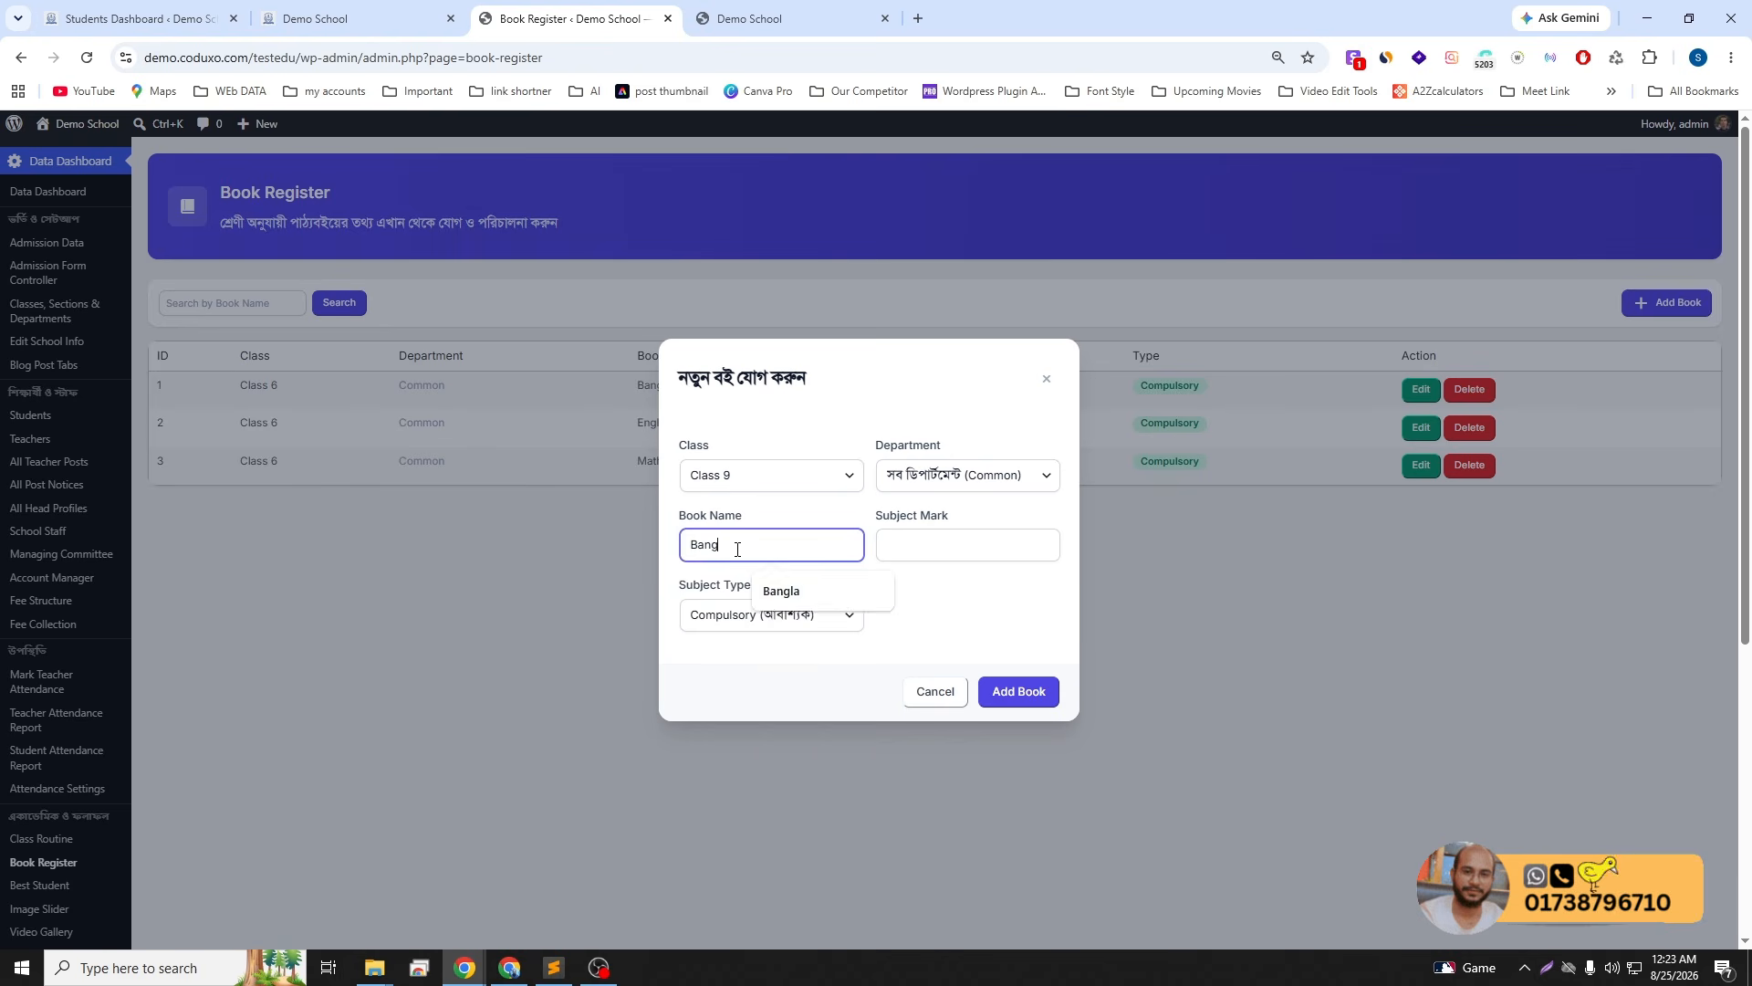
pyautogui.click(946, 548)
pyautogui.click(949, 589)
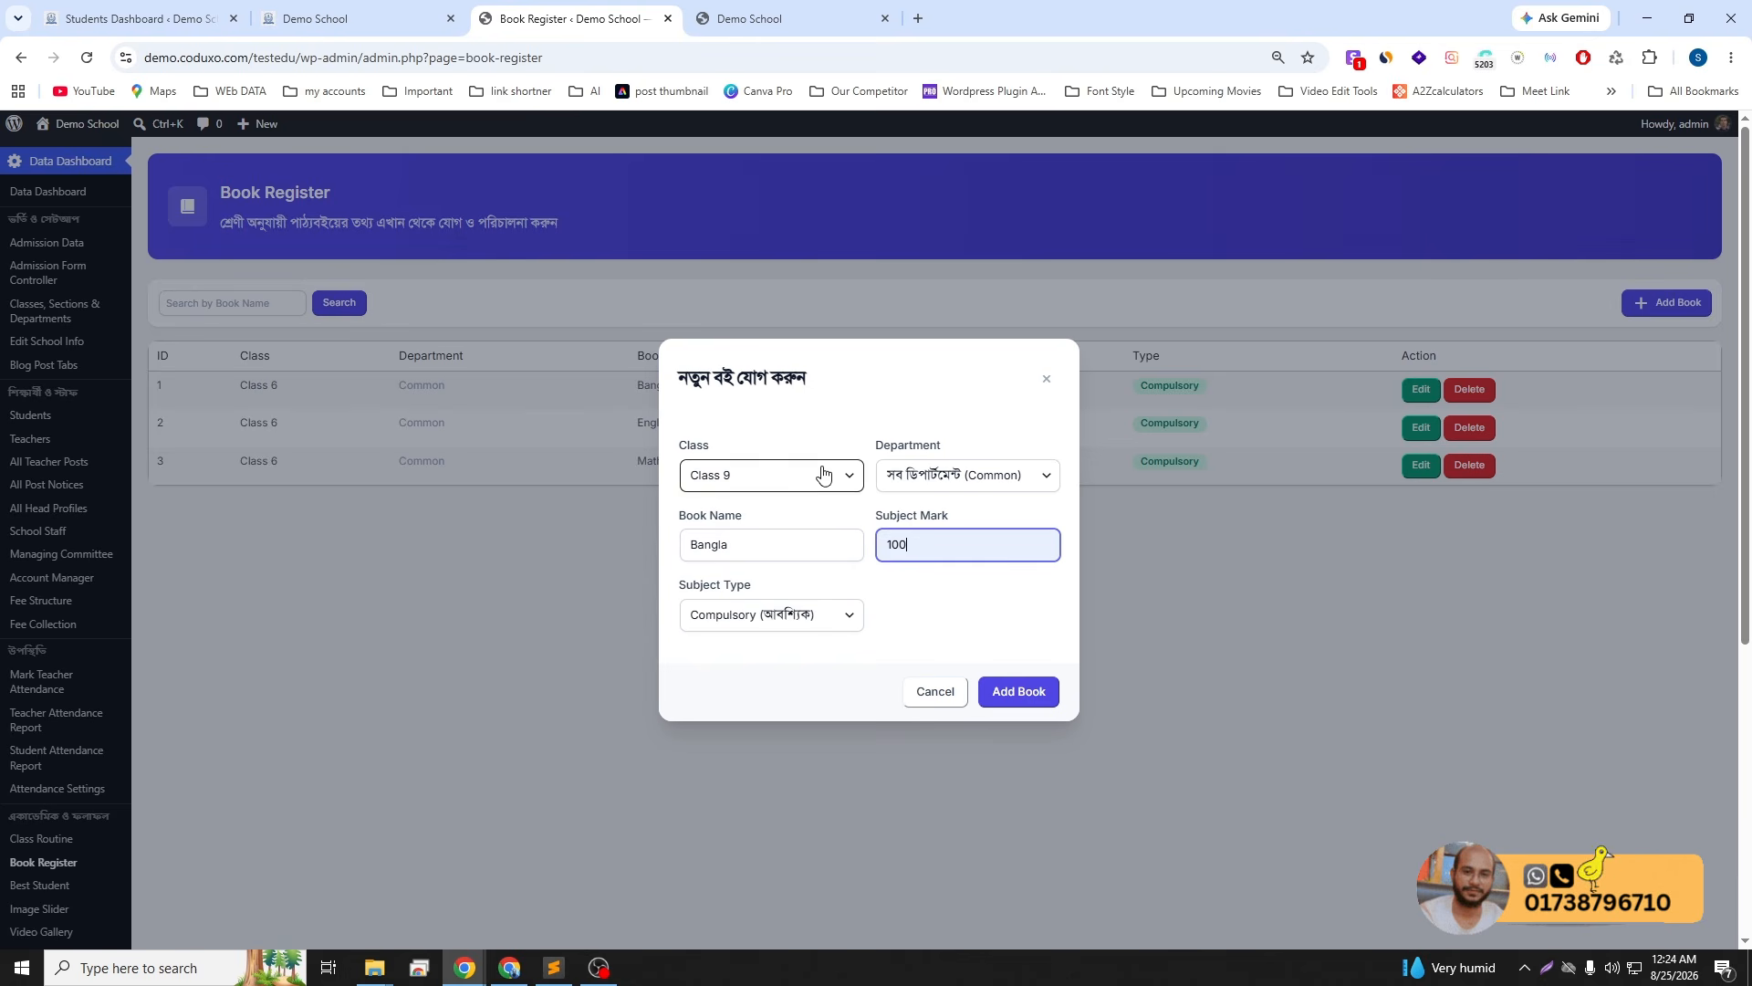
pyautogui.click(1012, 687)
pyautogui.click(883, 624)
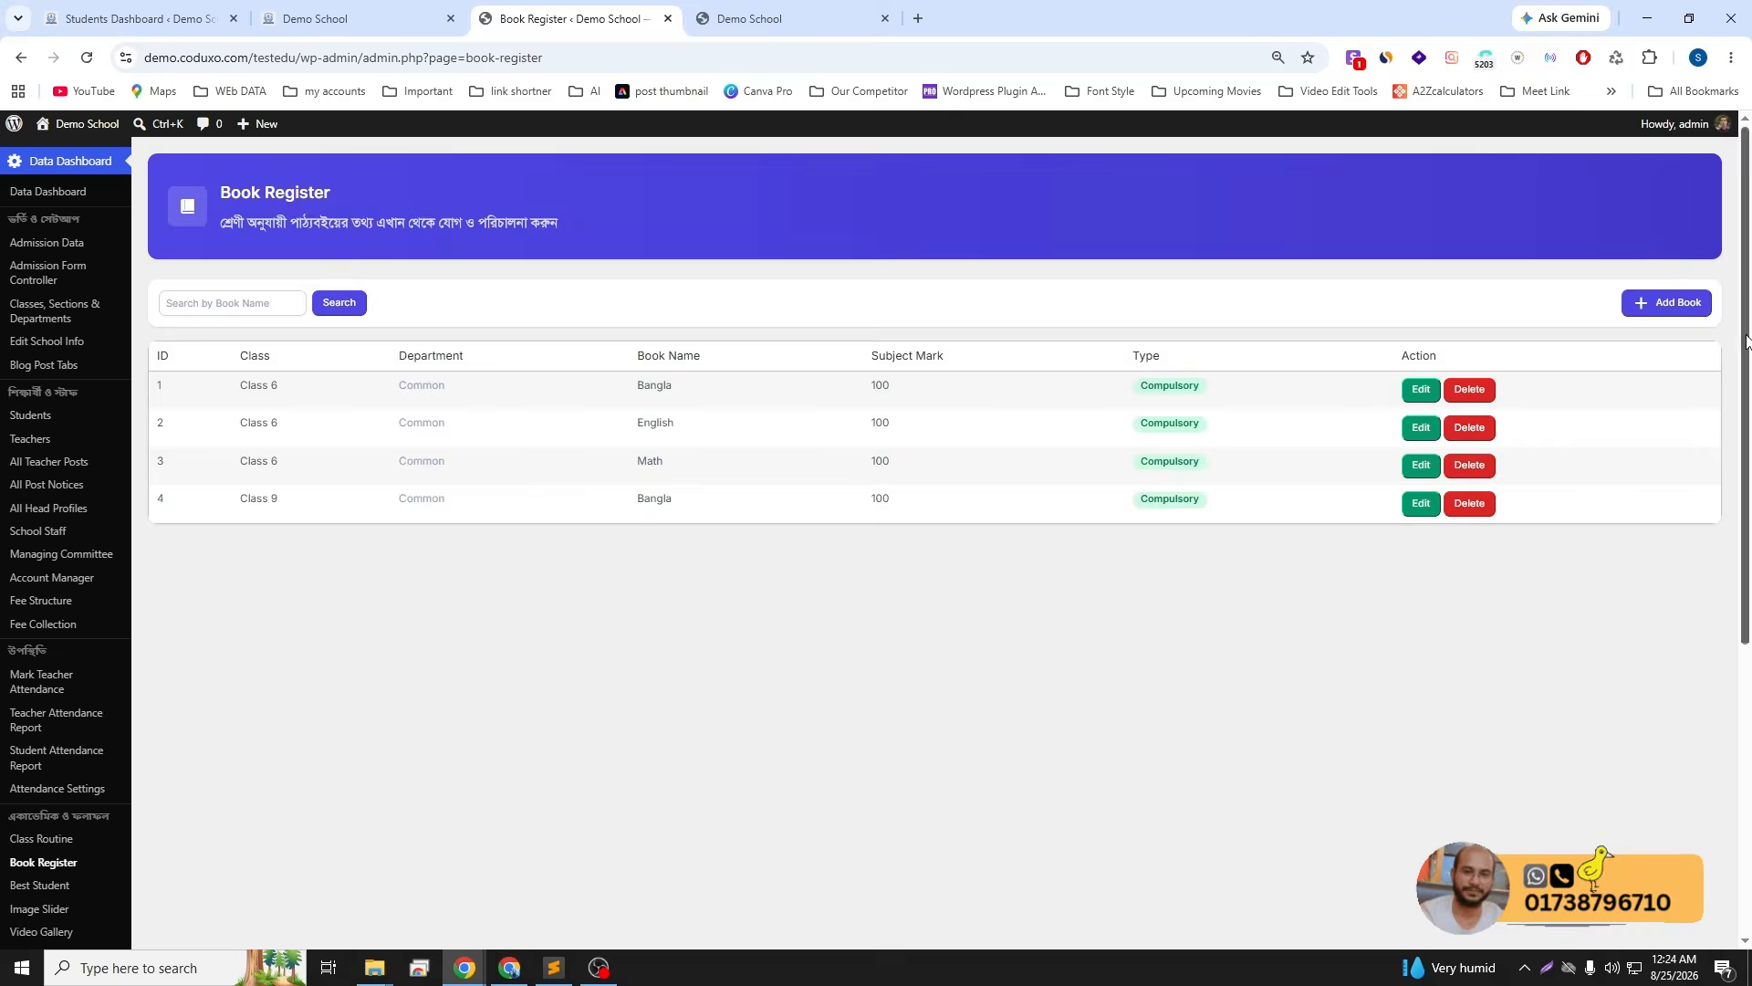
# - Add English as a compulsory Class 9 book with a subject mark of 100
pyautogui.click(1660, 301)
pyautogui.click(813, 542)
pyautogui.click(815, 591)
pyautogui.click(959, 546)
pyautogui.click(981, 592)
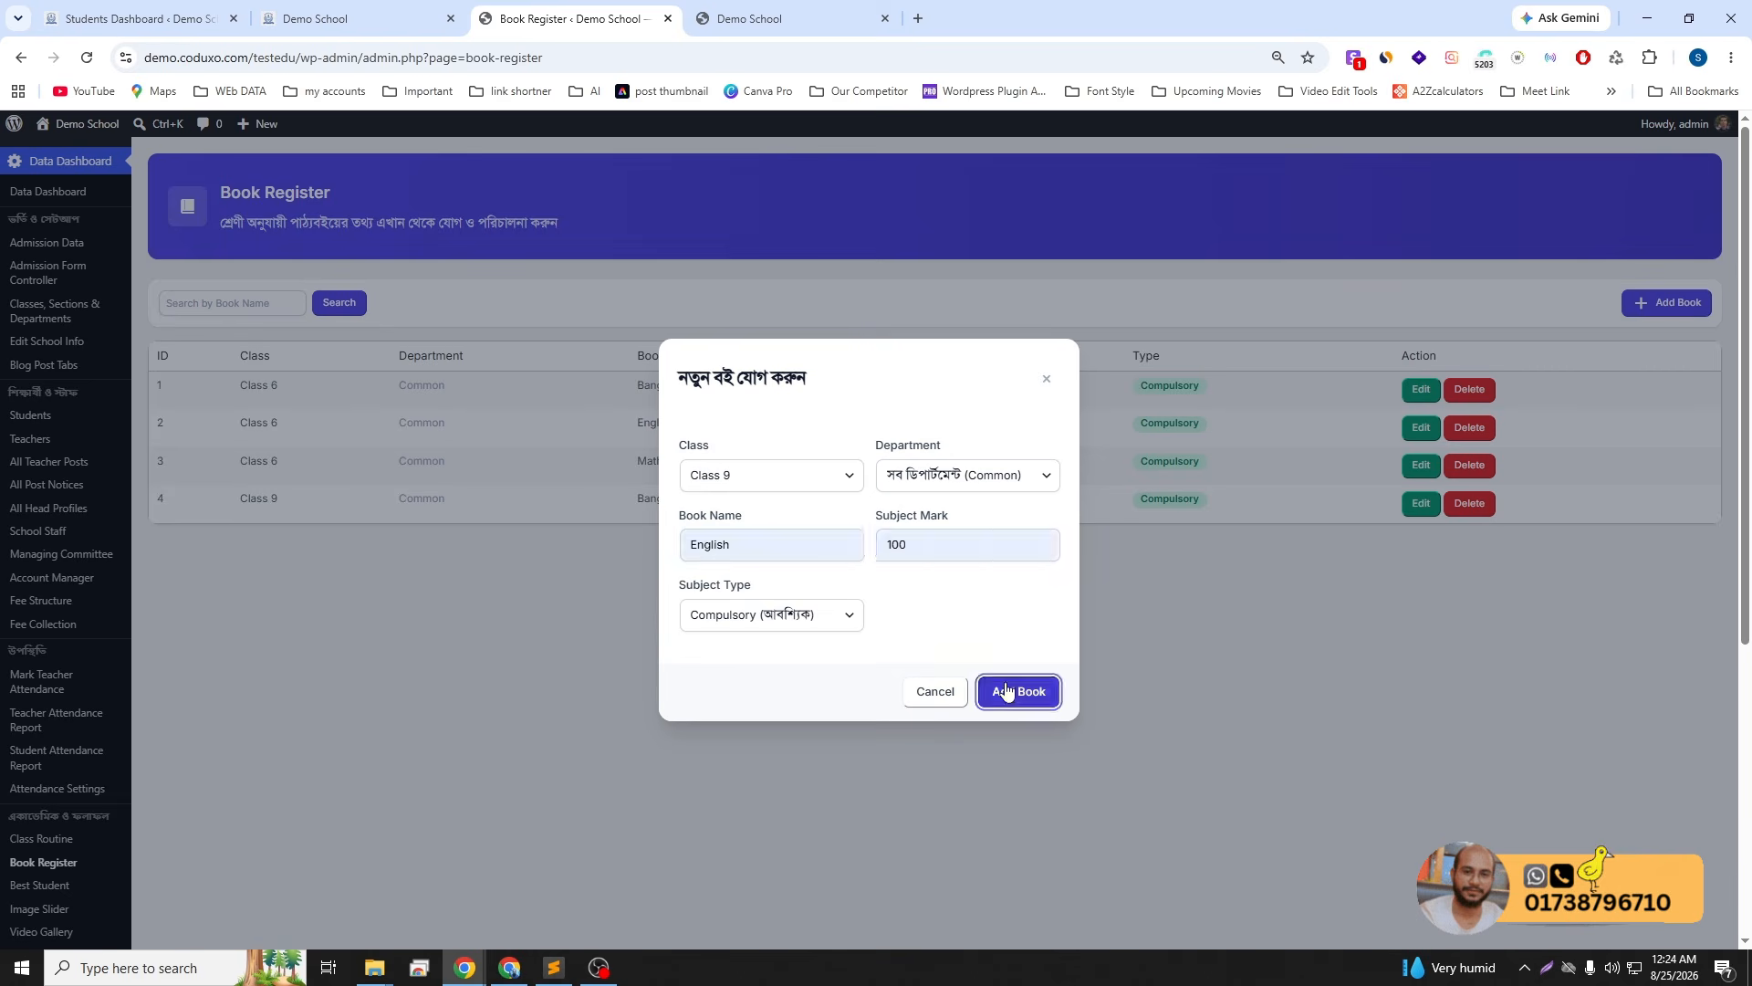
pyautogui.click(1009, 691)
pyautogui.click(883, 624)
# - Add Math as a compulsory Class 9 book with a subject mark of 100
pyautogui.click(1667, 307)
pyautogui.click(750, 475)
pyautogui.click(744, 548)
pyautogui.click(753, 546)
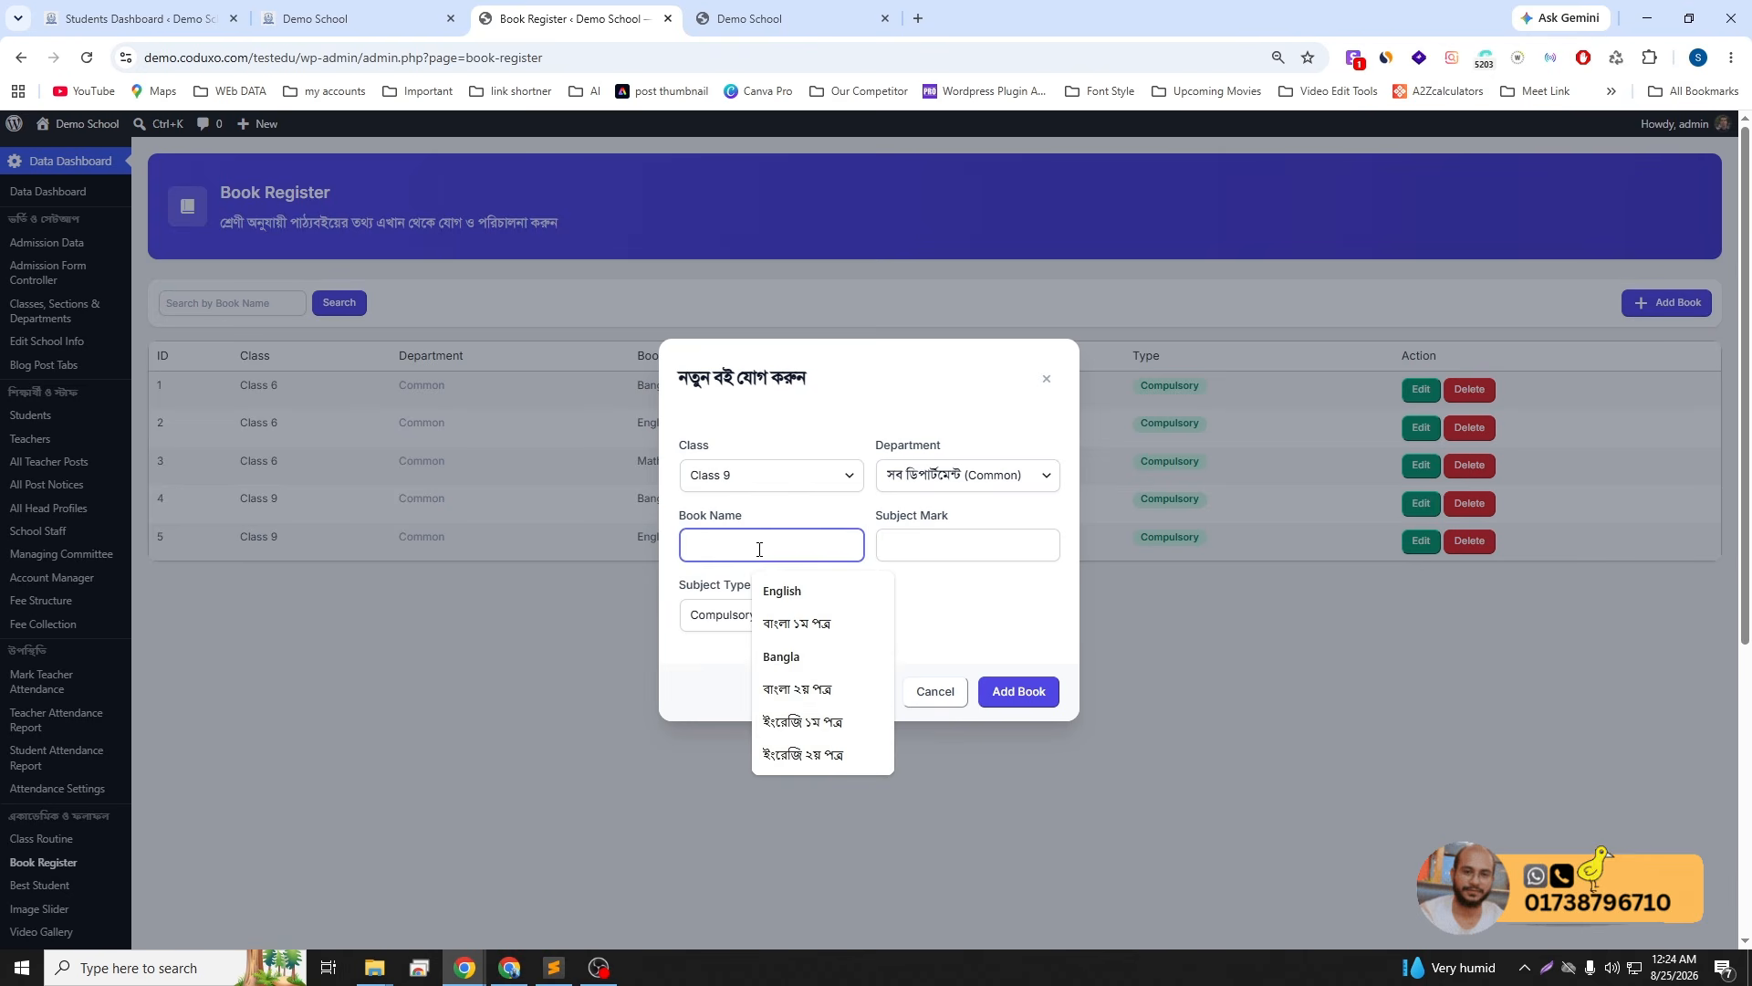
pyautogui.write('Math')
pyautogui.click(1015, 690)
pyautogui.click(945, 542)
pyautogui.click(972, 590)
pyautogui.click(1016, 688)
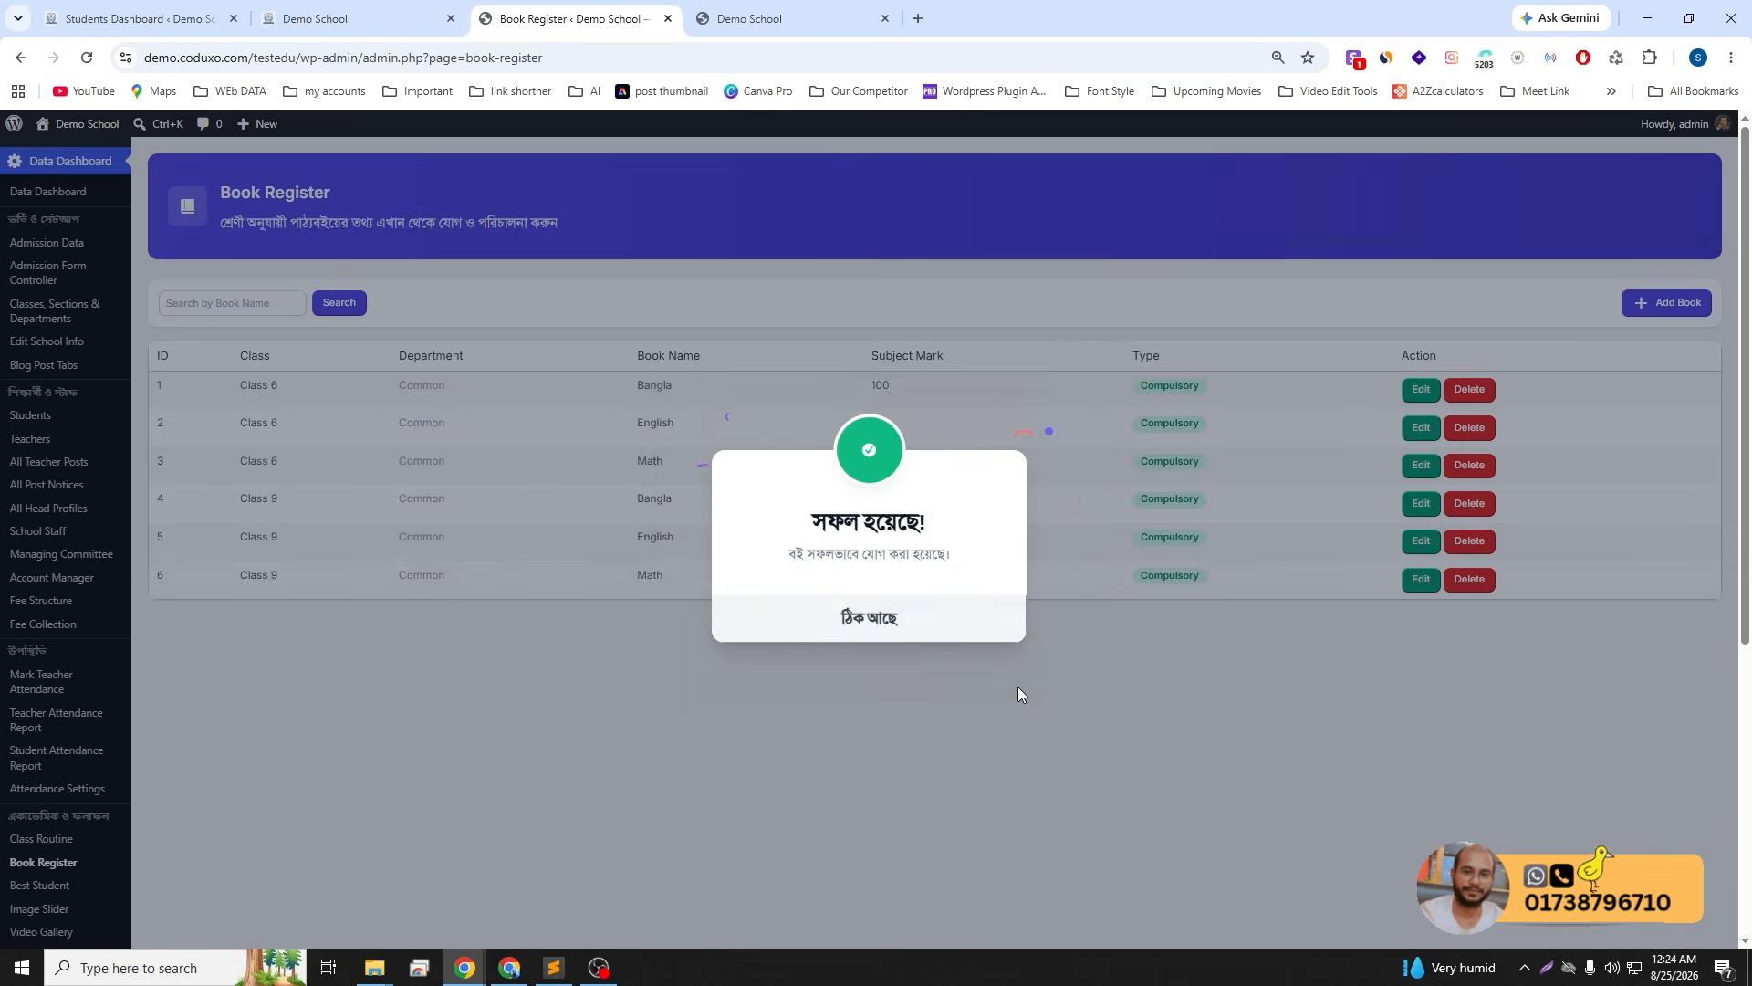
pyautogui.click(881, 620)
# - Add Higher Math as an optional Class 9 book in the Common department with a subject mark of 100
pyautogui.click(1665, 304)
pyautogui.click(767, 476)
pyautogui.click(750, 548)
pyautogui.click(787, 549)
pyautogui.write('Higher')
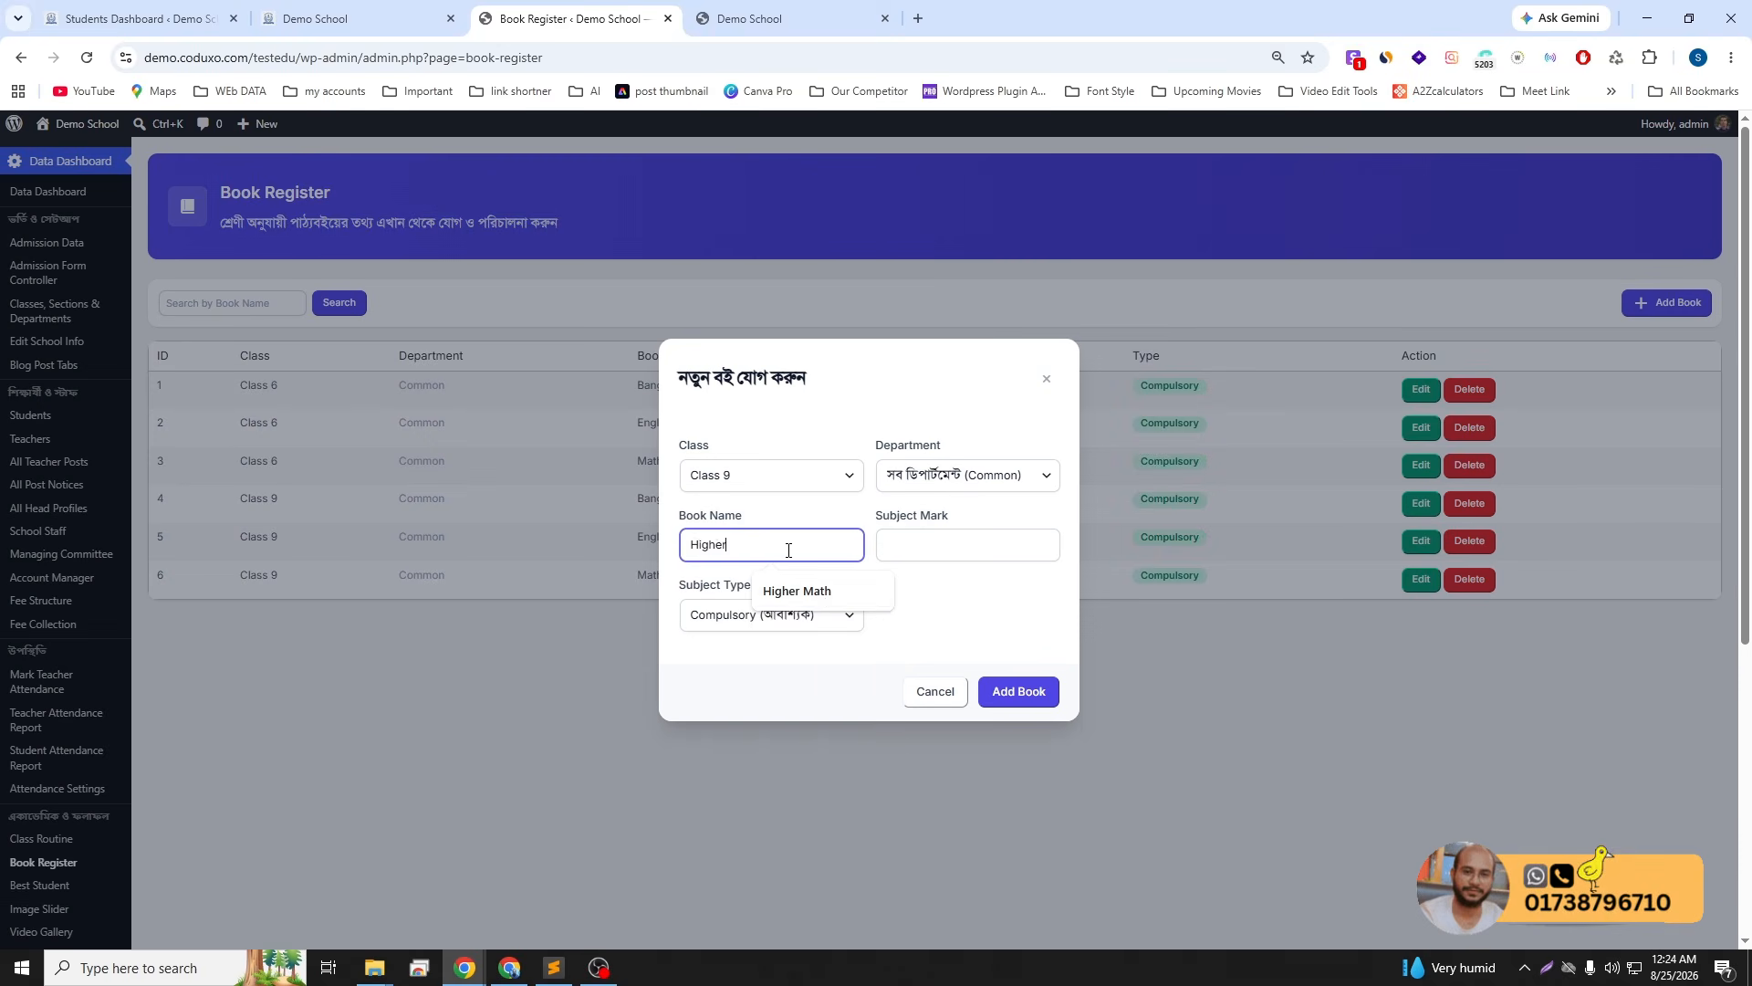
pyautogui.click(767, 594)
pyautogui.click(771, 614)
pyautogui.click(775, 669)
pyautogui.click(942, 547)
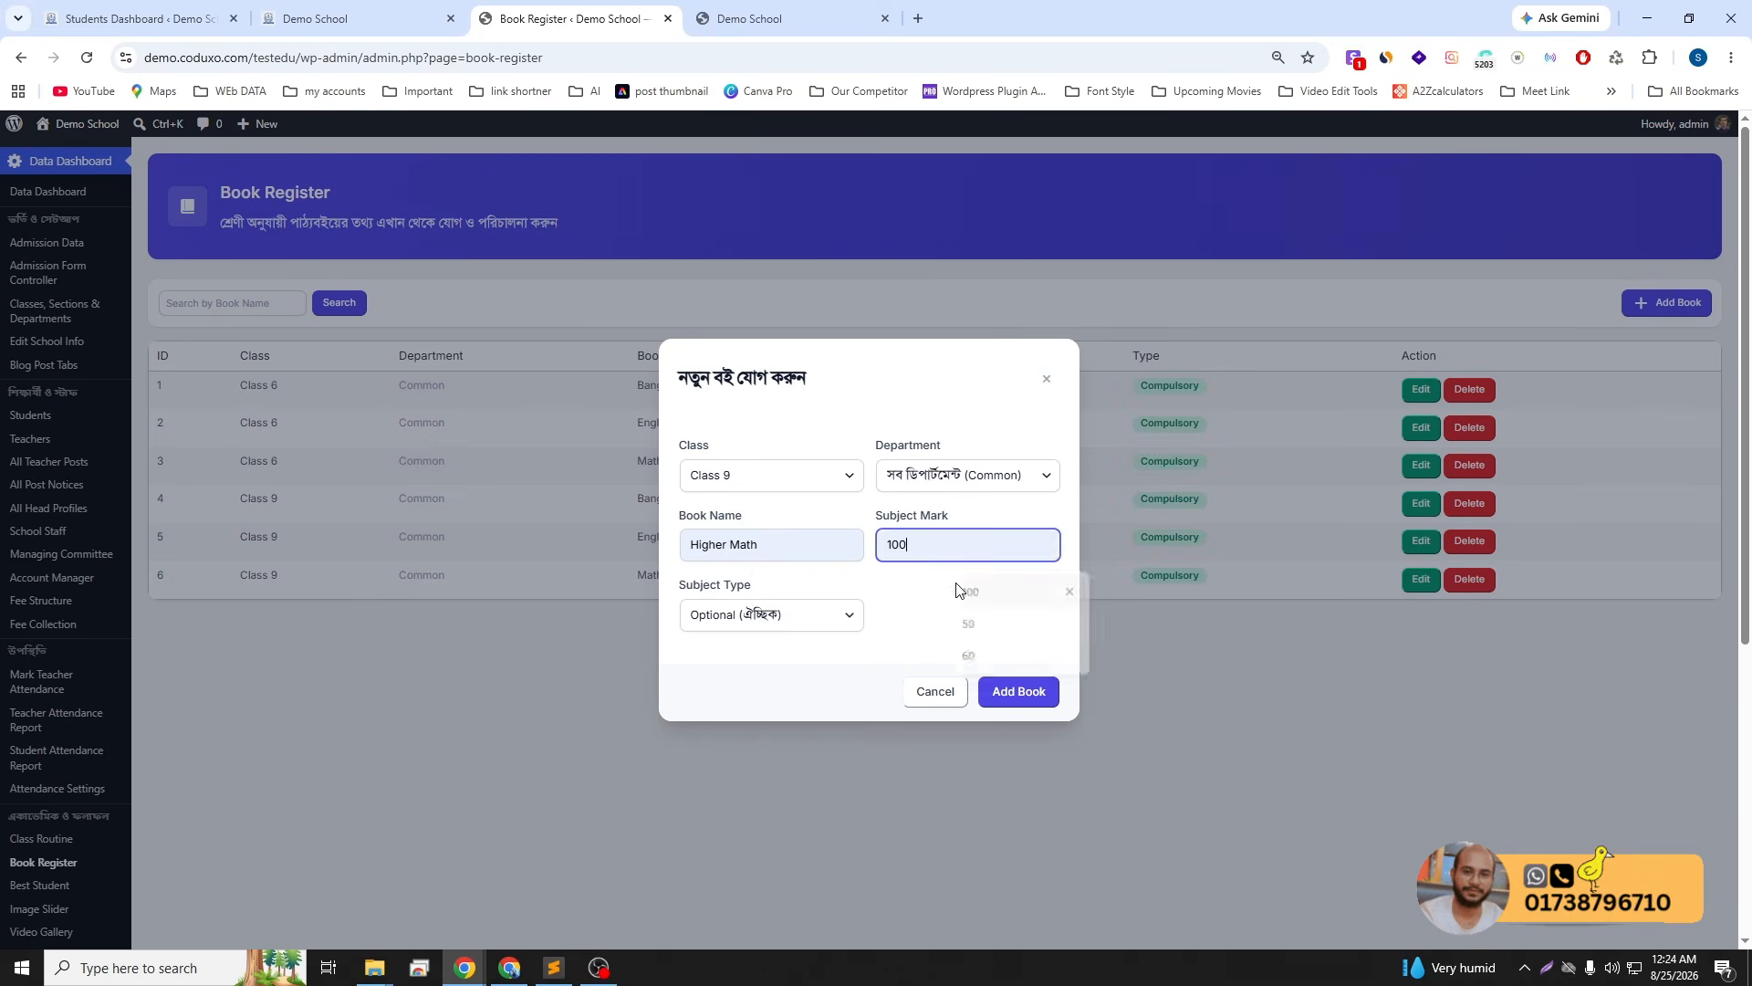
pyautogui.click(958, 591)
pyautogui.click(1005, 698)
pyautogui.click(895, 618)
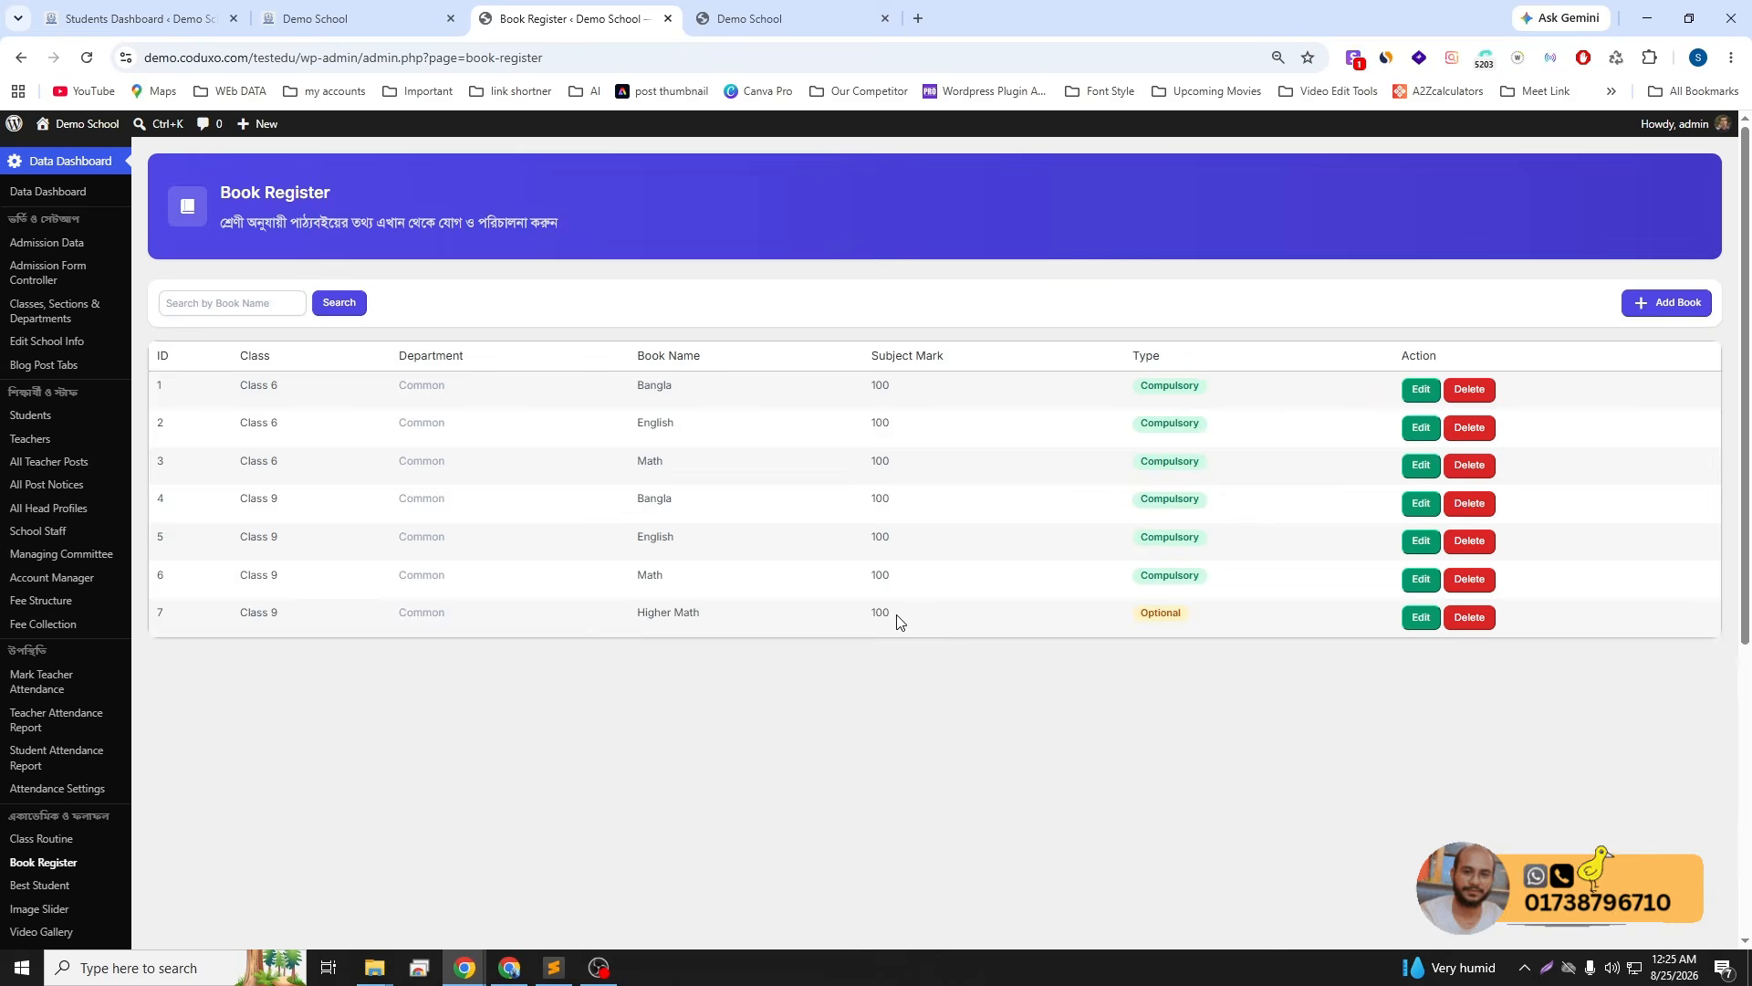
# - Add Chemistry as a compulsory Class 9 book in the Science department with a subject mark of 100
pyautogui.click(1666, 302)
pyautogui.click(801, 479)
pyautogui.click(785, 543)
pyautogui.click(777, 545)
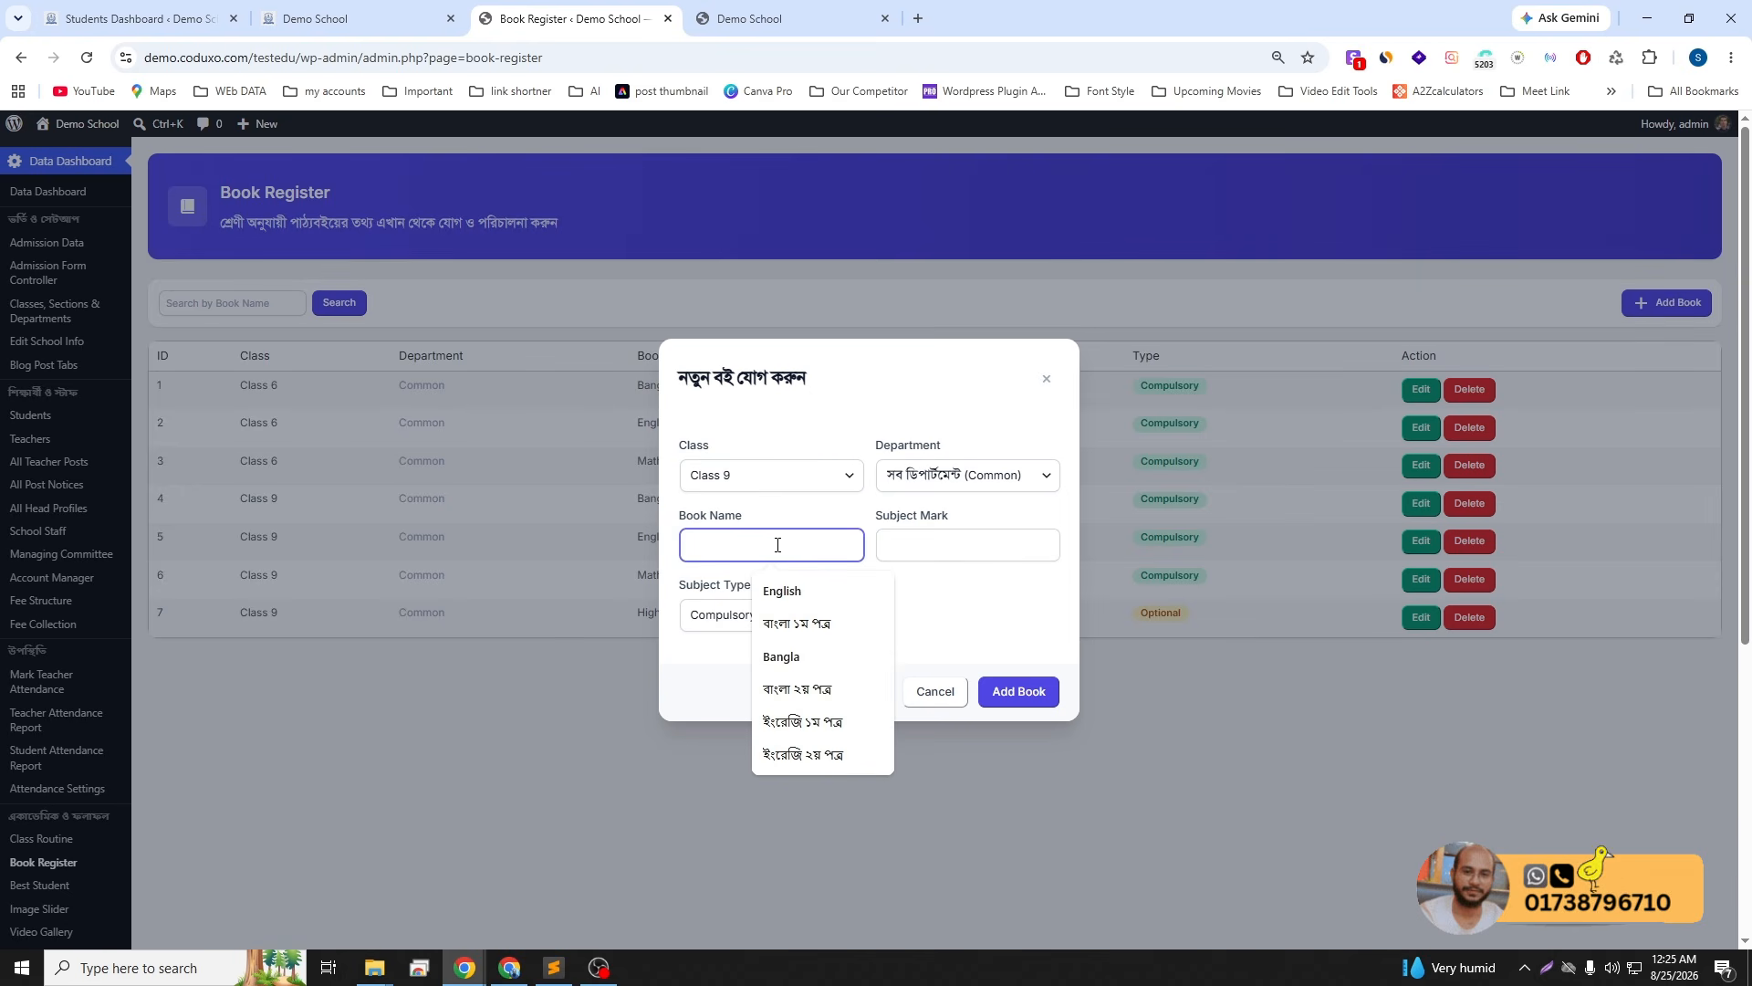
pyautogui.write('Chemistry')
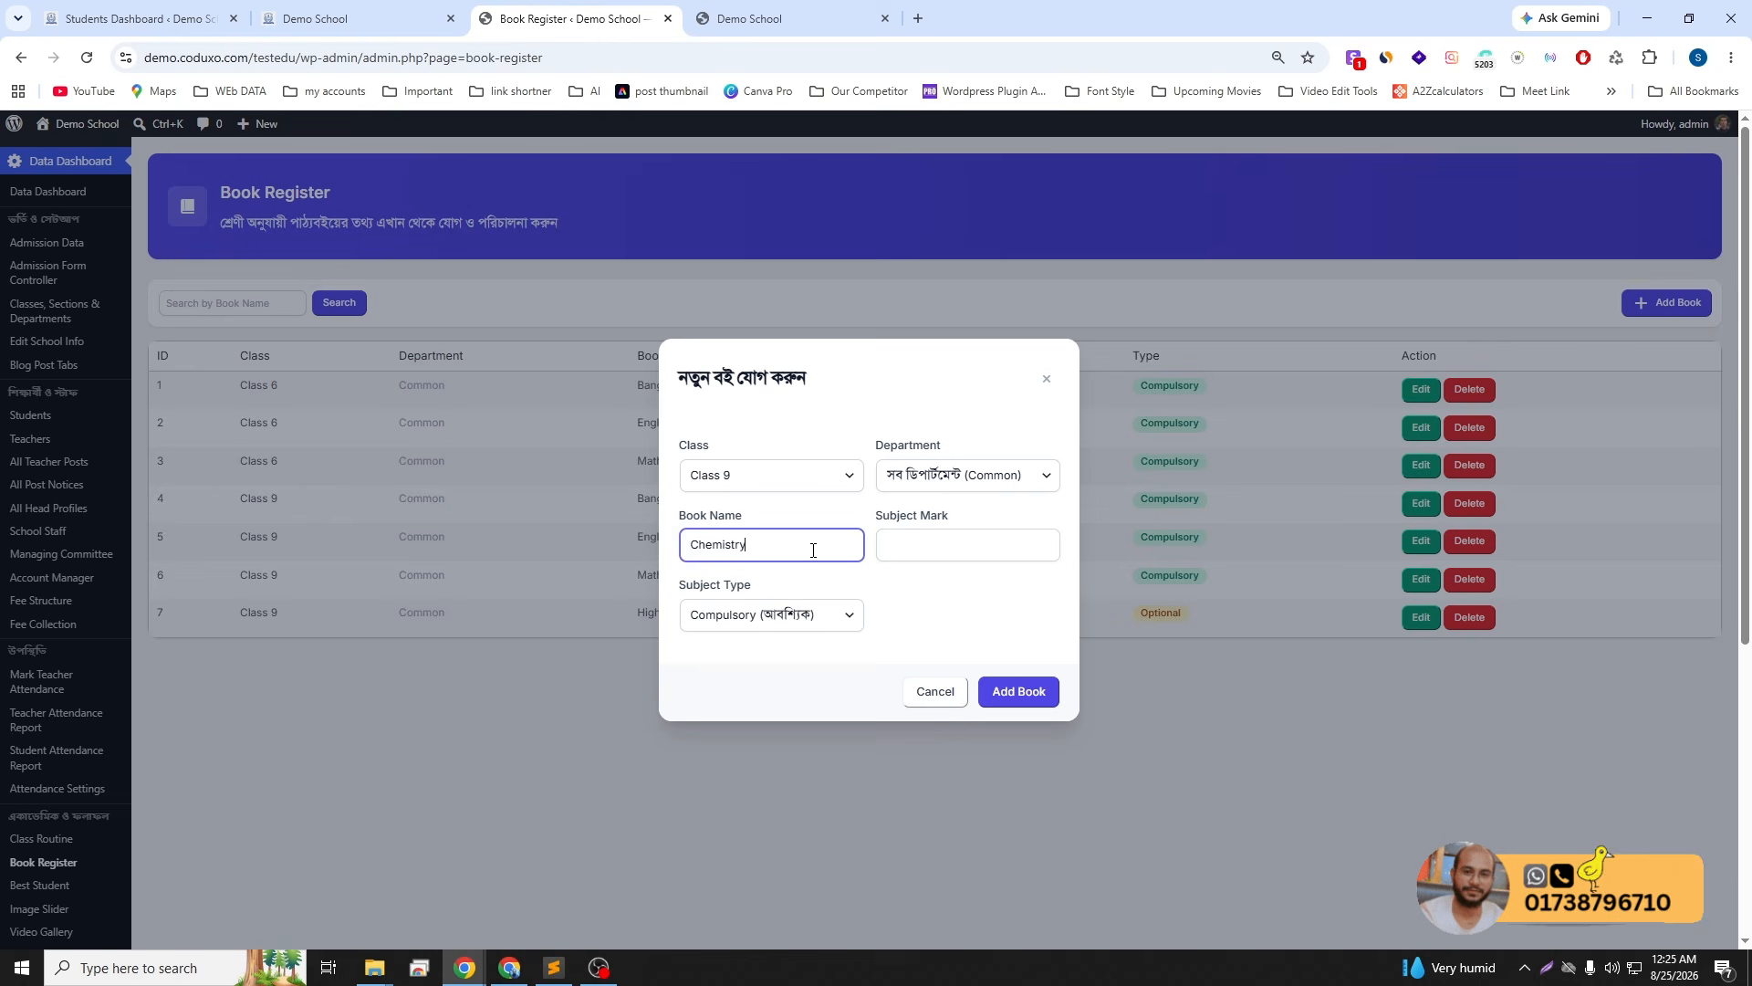
pyautogui.click(893, 545)
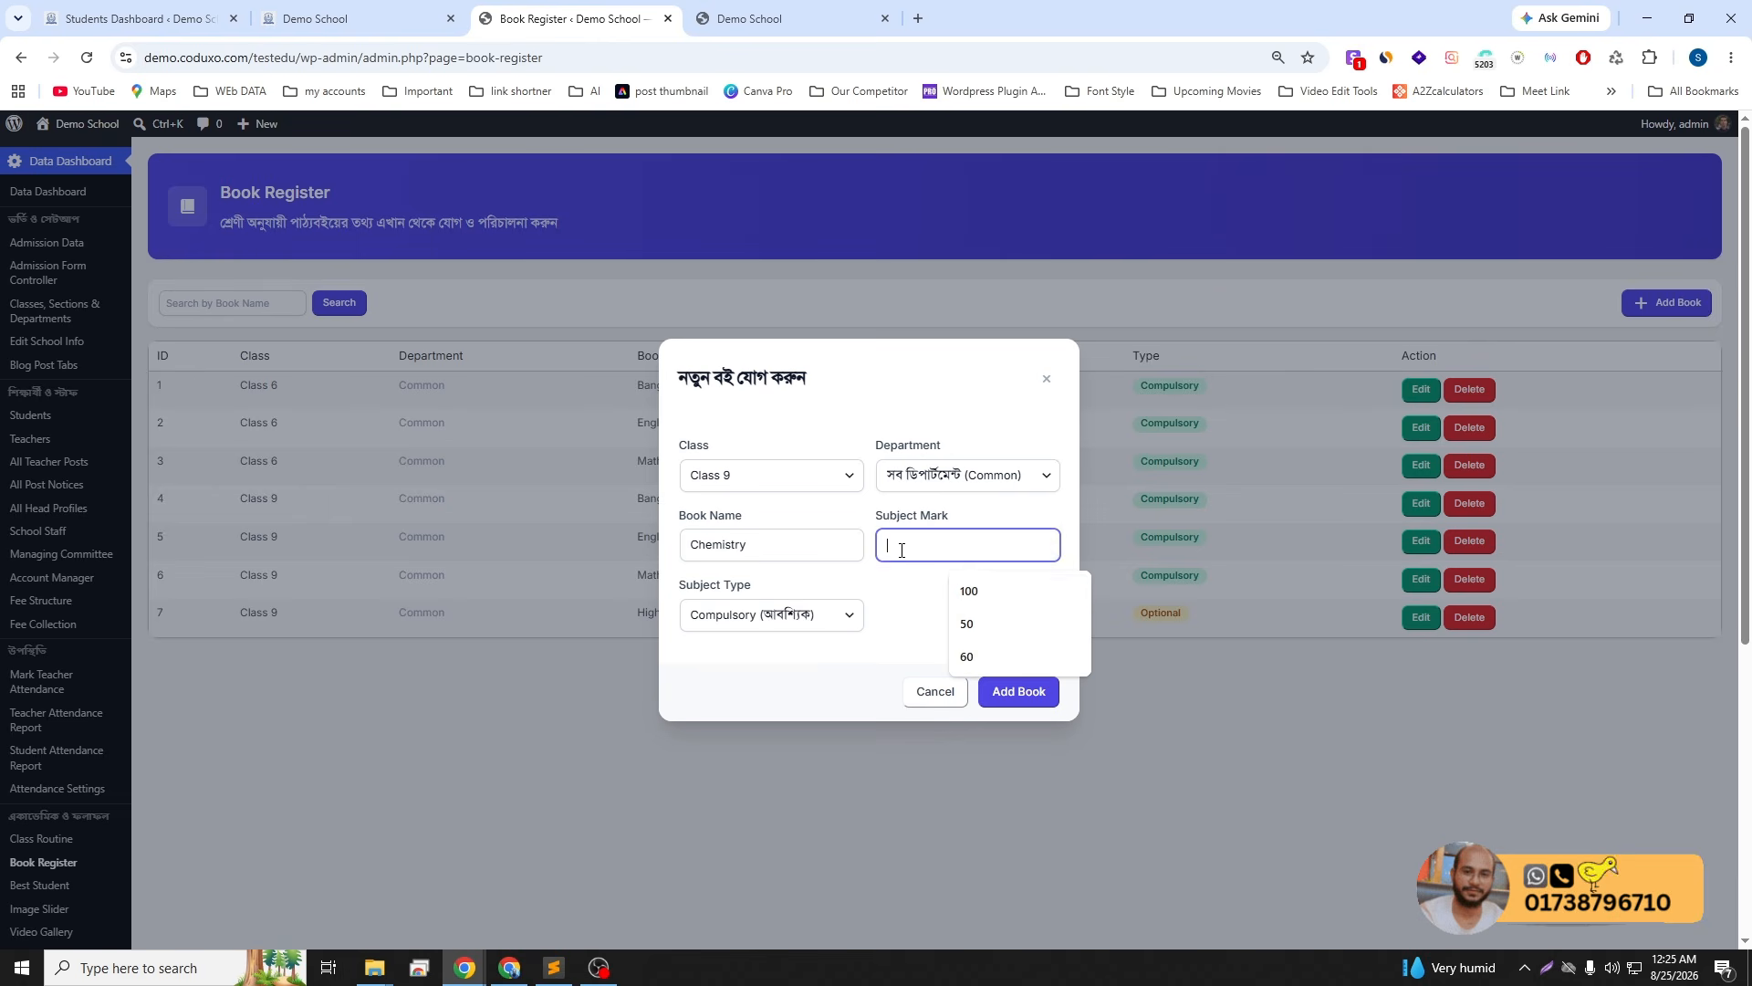
pyautogui.click(965, 591)
pyautogui.click(967, 475)
pyautogui.click(943, 529)
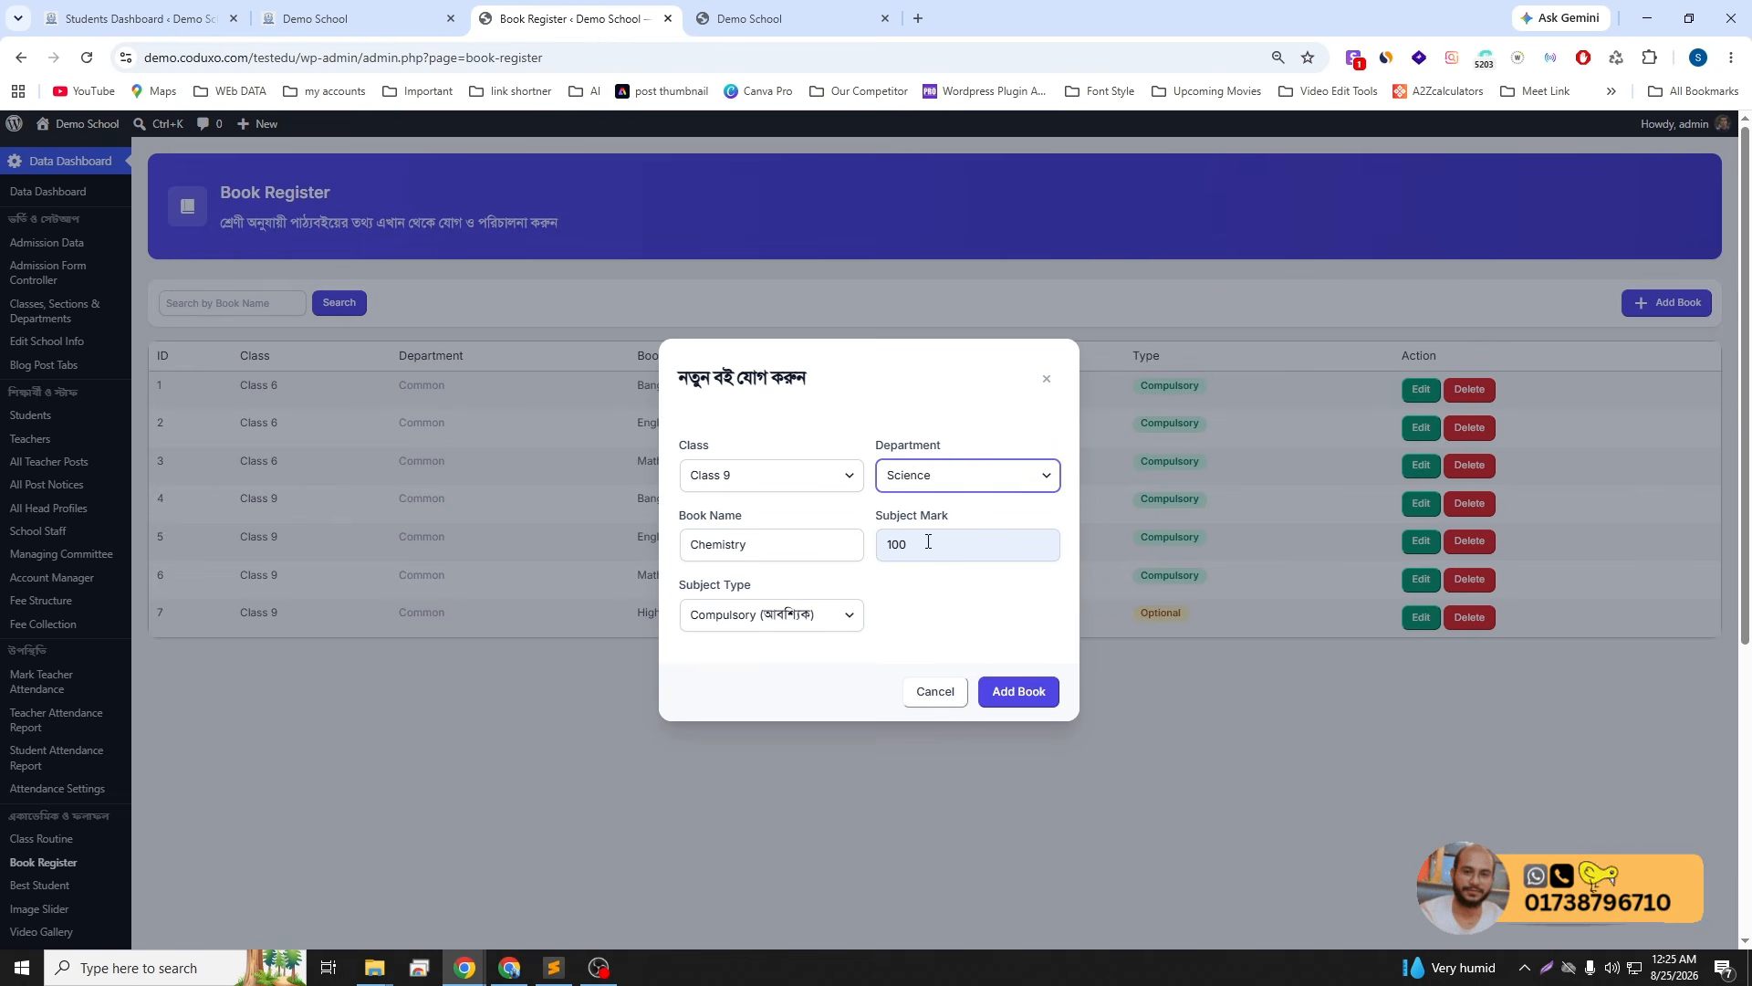
pyautogui.click(1013, 691)
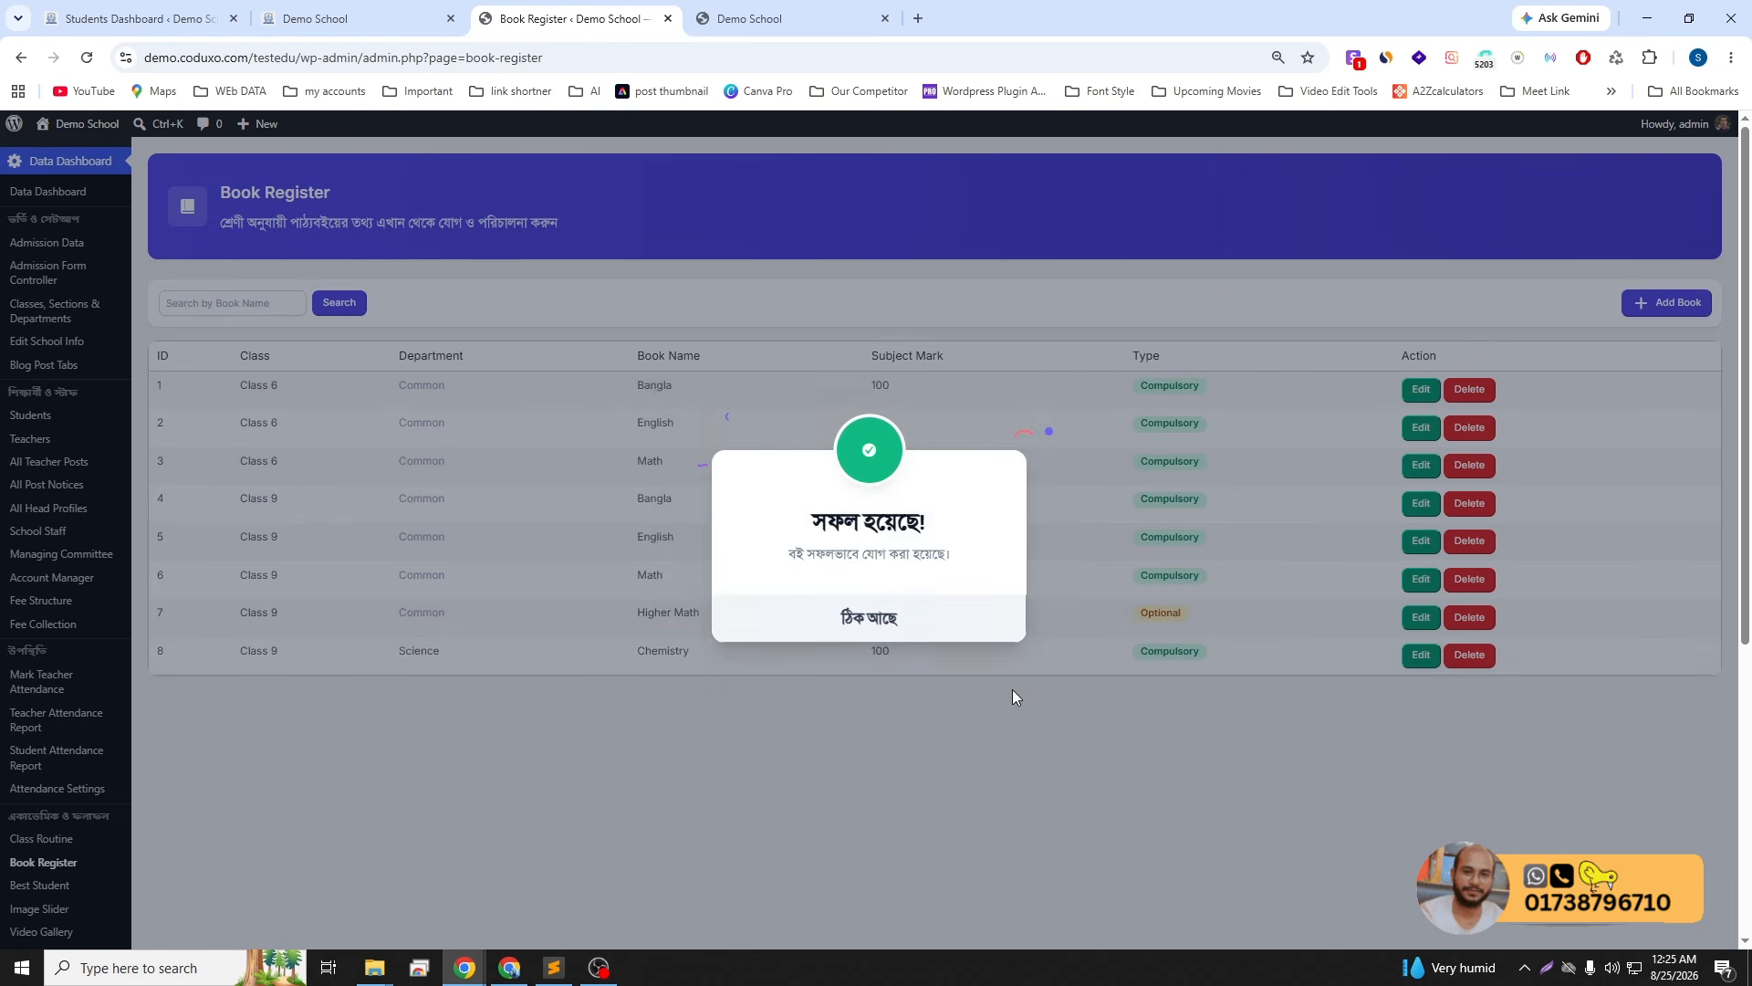
pyautogui.click(910, 626)
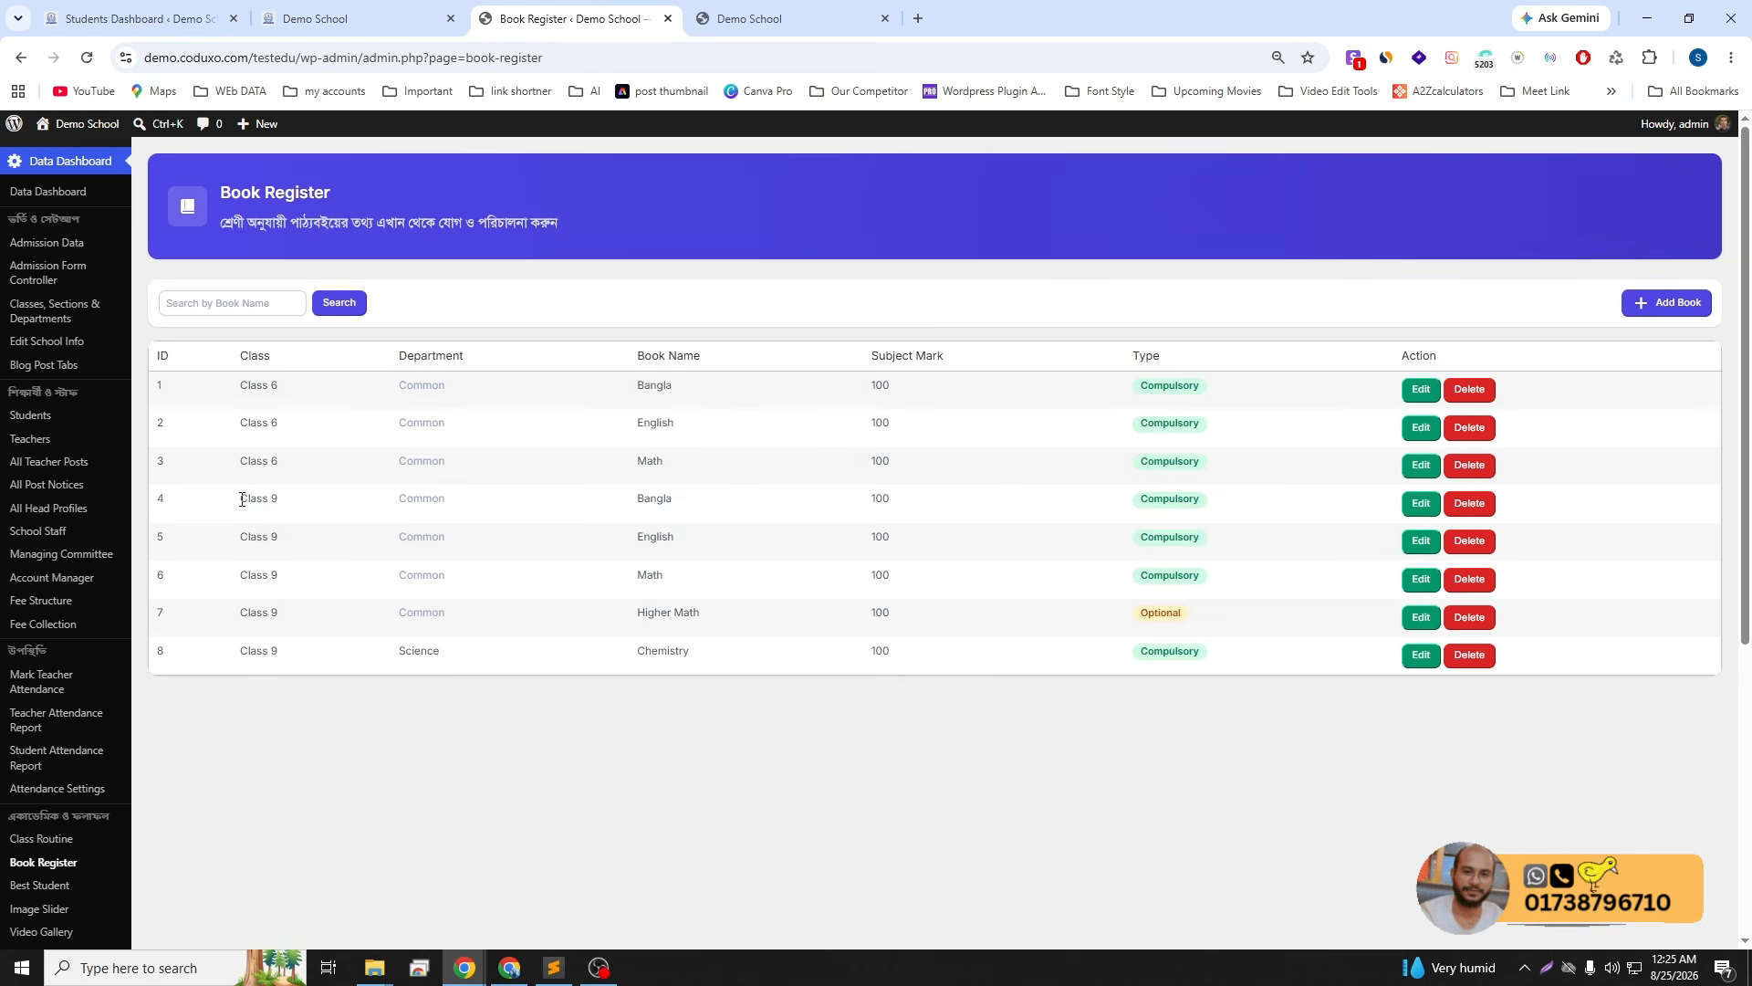
# - Examine the Class 9 rows, comparing the department and type of Chemistry with those of Higher Math
pyautogui.moveTo(242, 500); pyautogui.dragTo(374, 669)
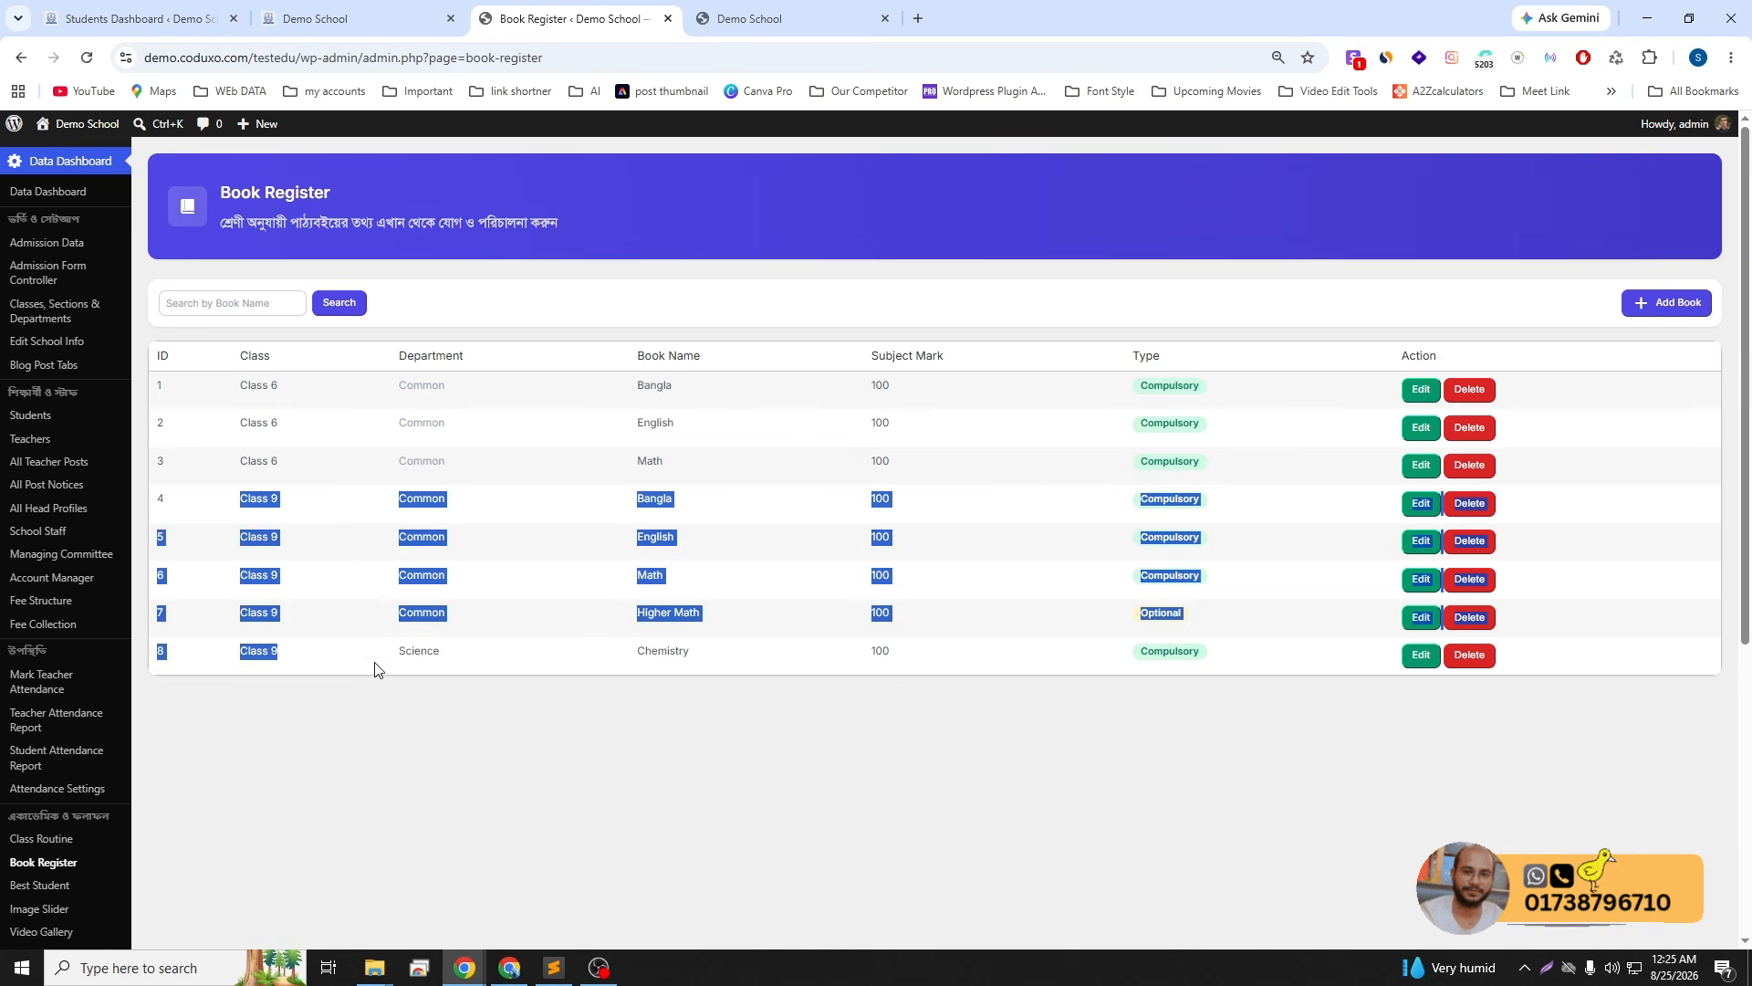
pyautogui.click(663, 604)
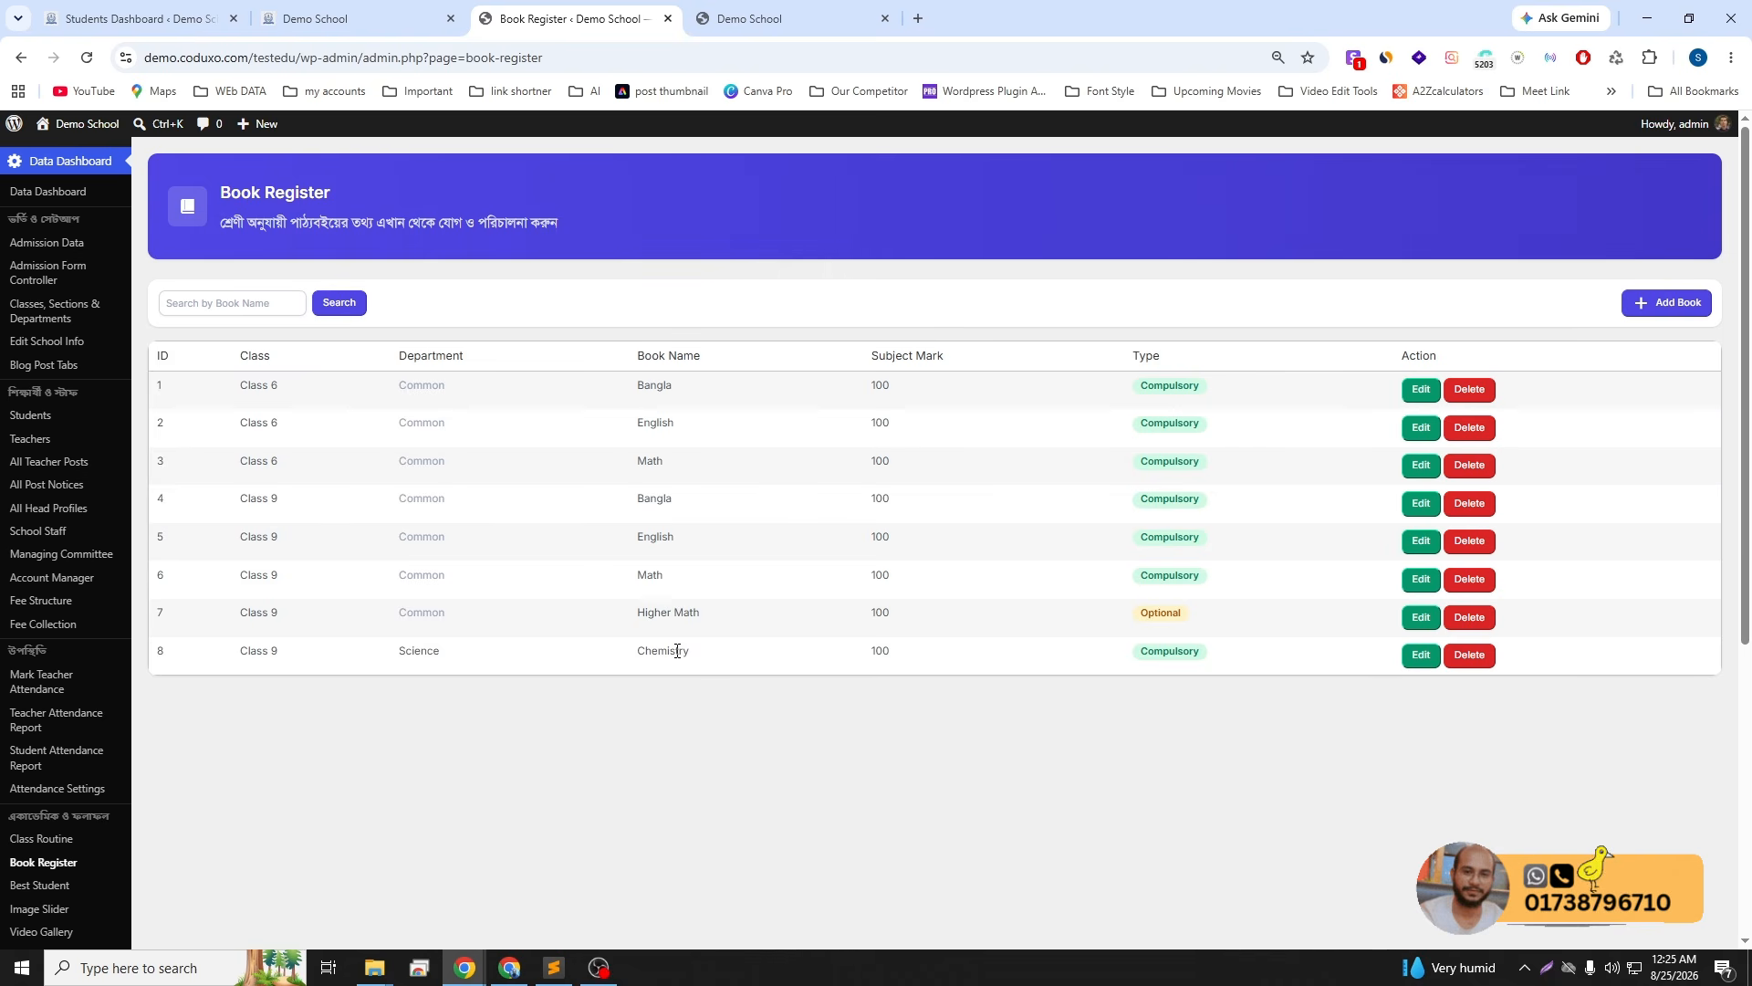
pyautogui.doubleClick(677, 650)
pyautogui.tripleClick(671, 611)
pyautogui.doubleClick(415, 652)
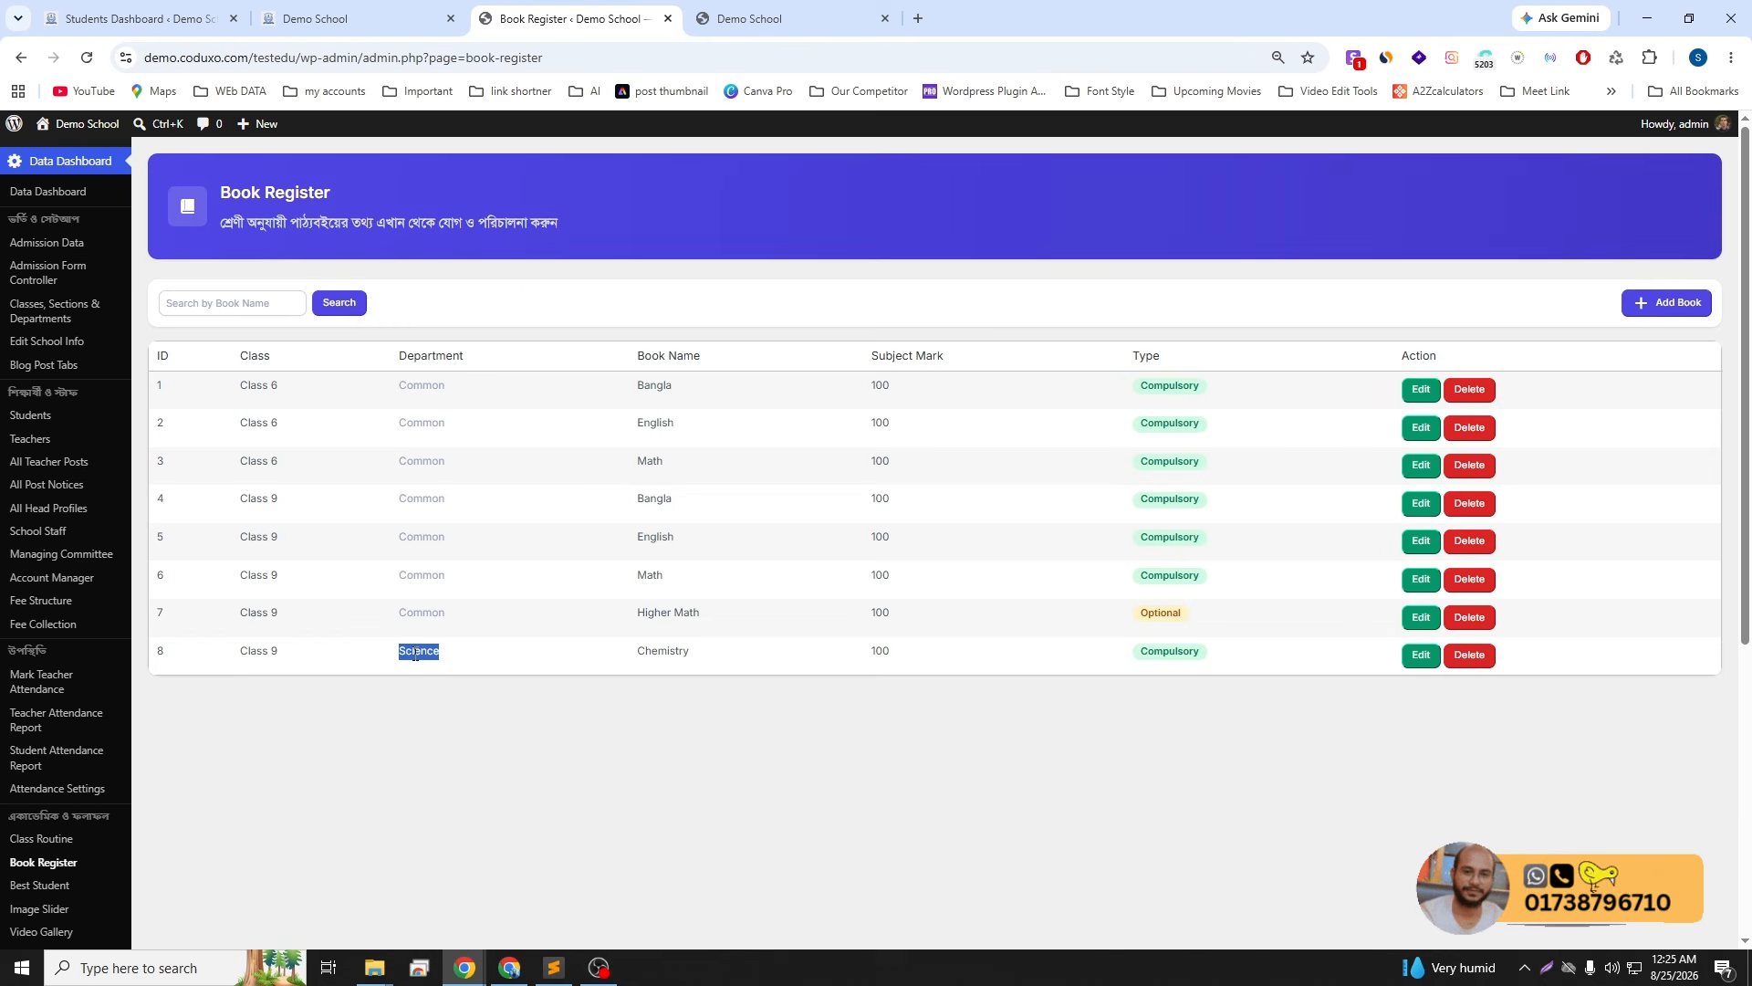
pyautogui.doubleClick(665, 654)
pyautogui.tripleClick(664, 612)
pyautogui.click(1171, 609)
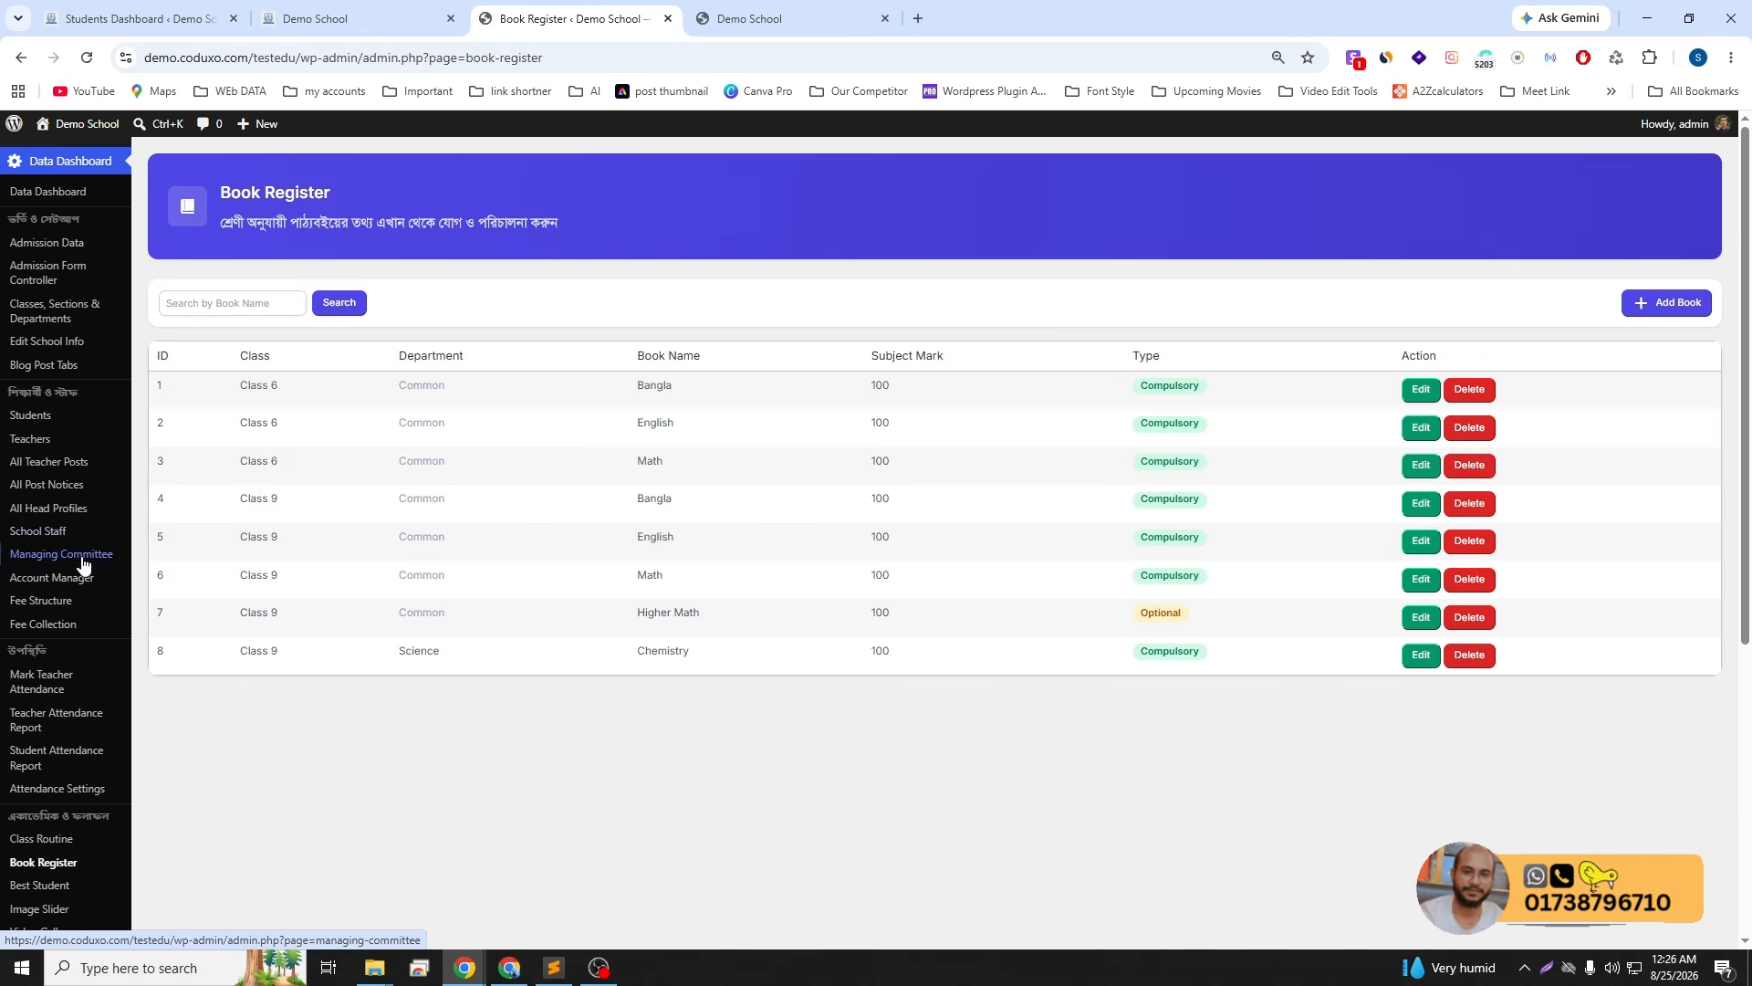
# - Open the Teachers Dashboard and replace the existing teacher's name with a different name
pyautogui.click(42, 442)
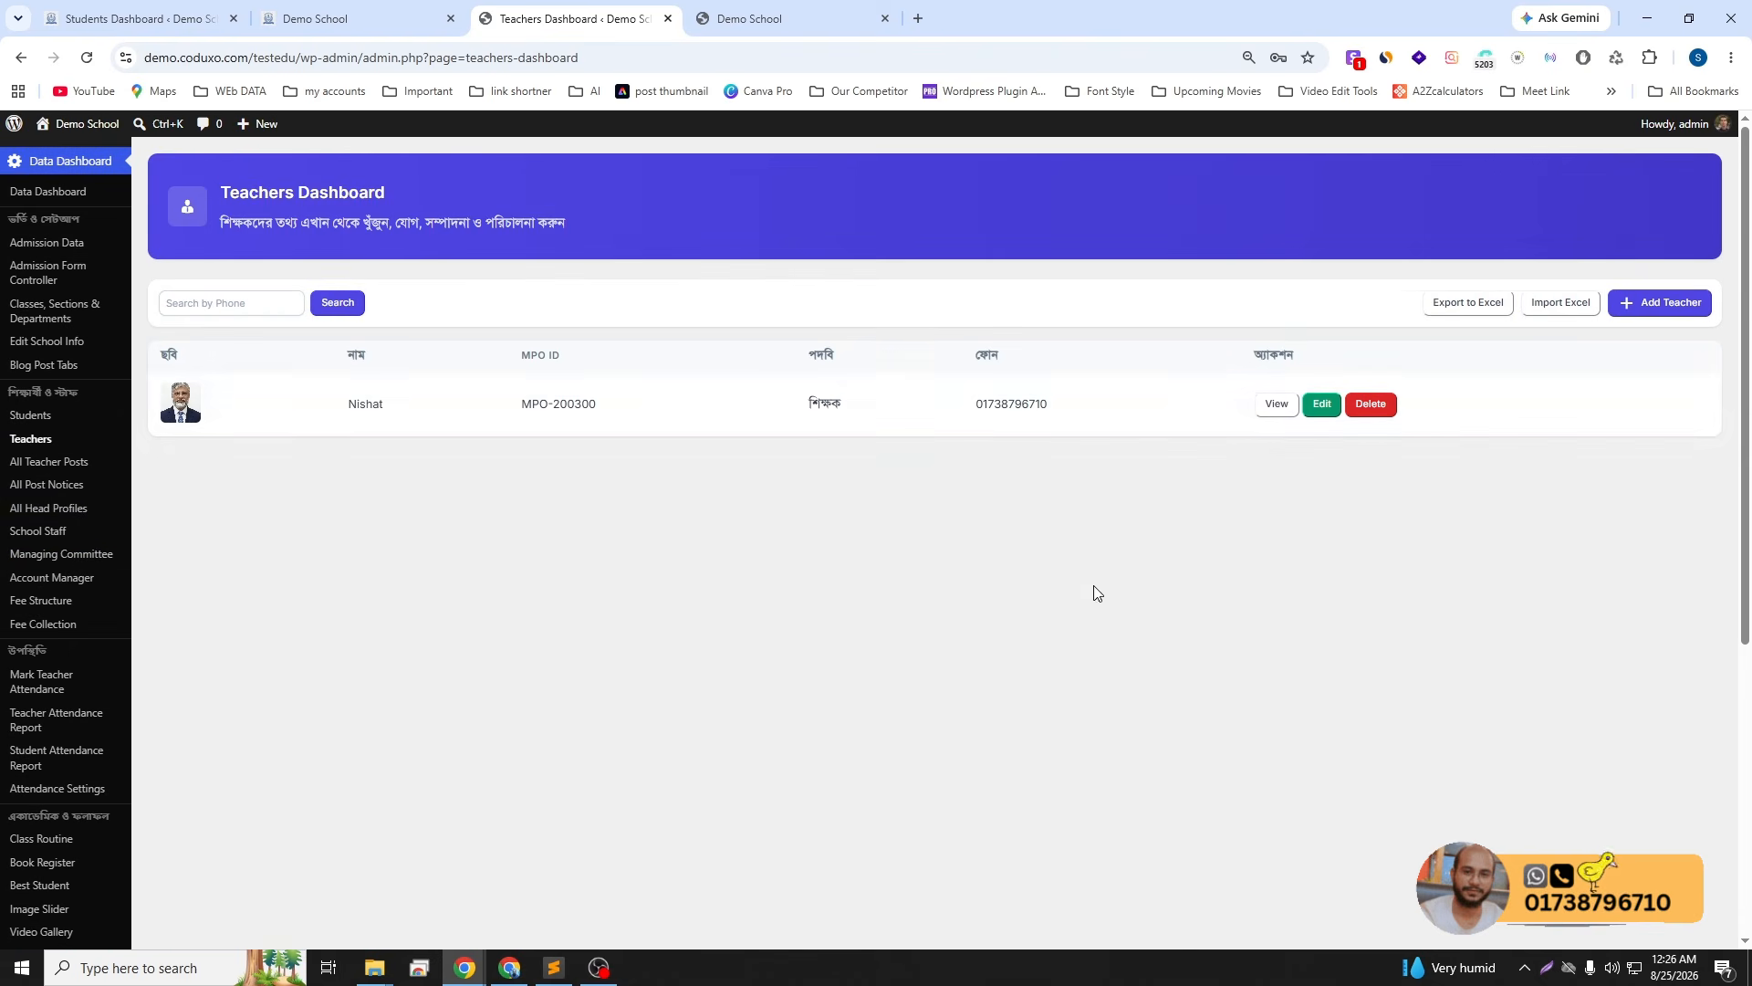
pyautogui.click(1320, 407)
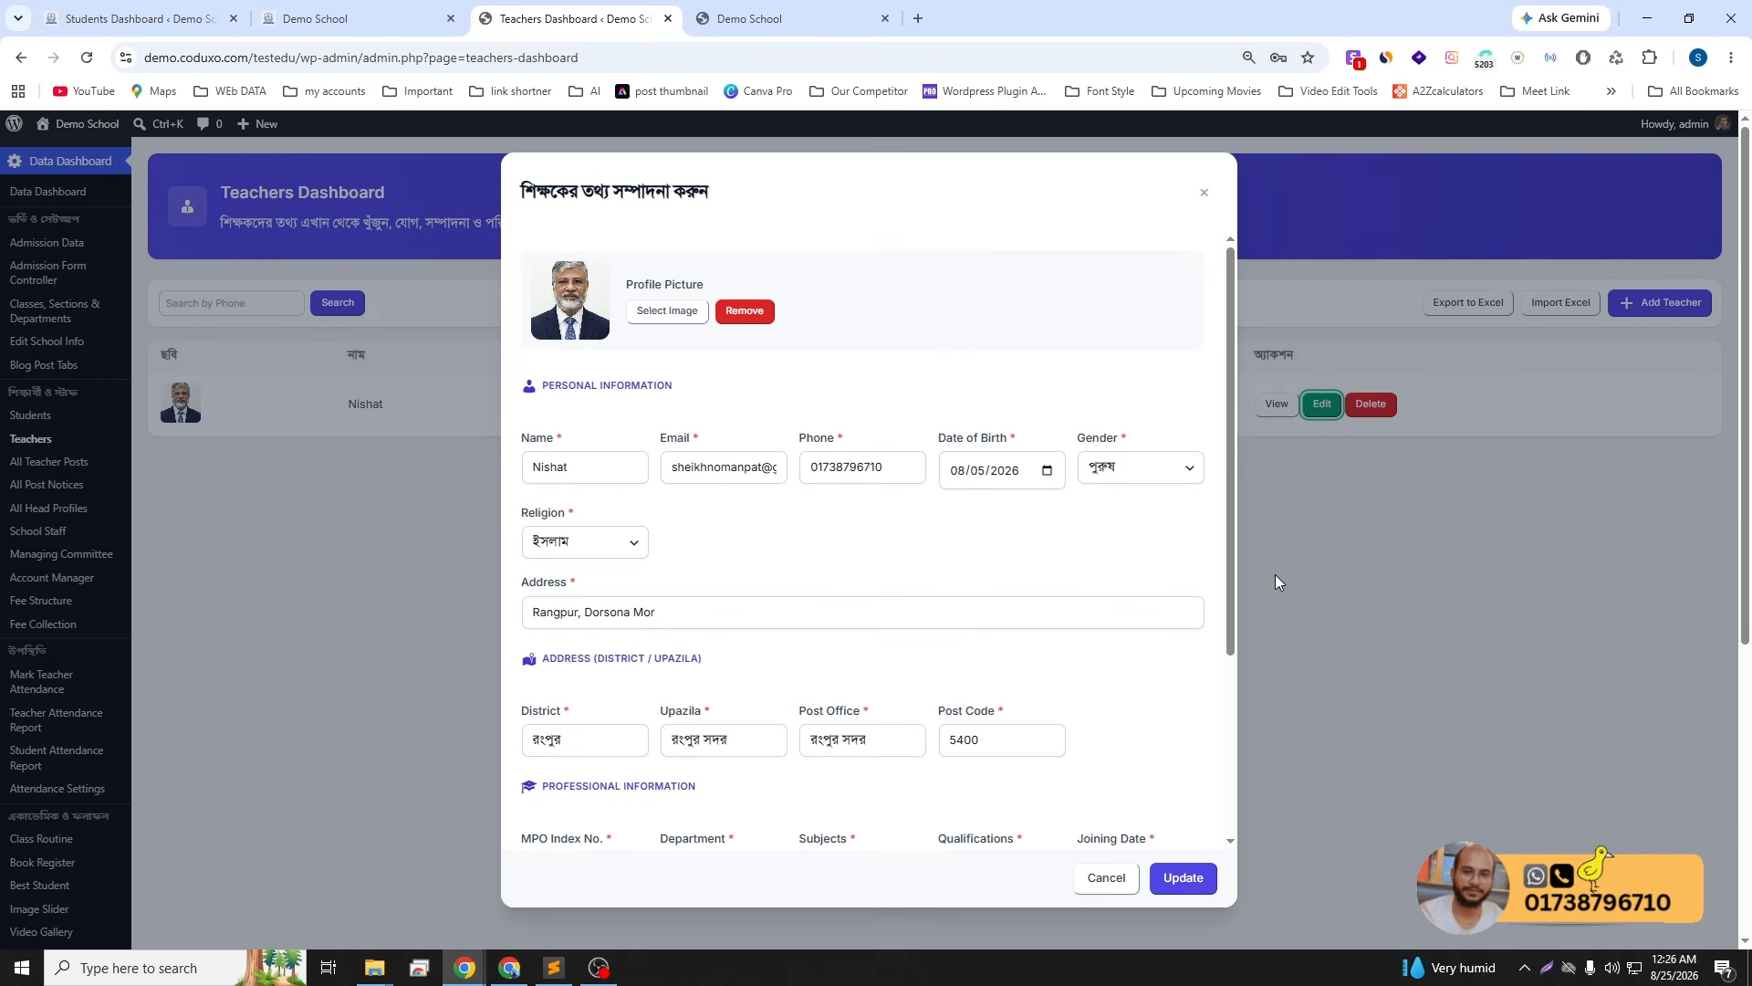
pyautogui.click(591, 474)
pyautogui.click(462, 470)
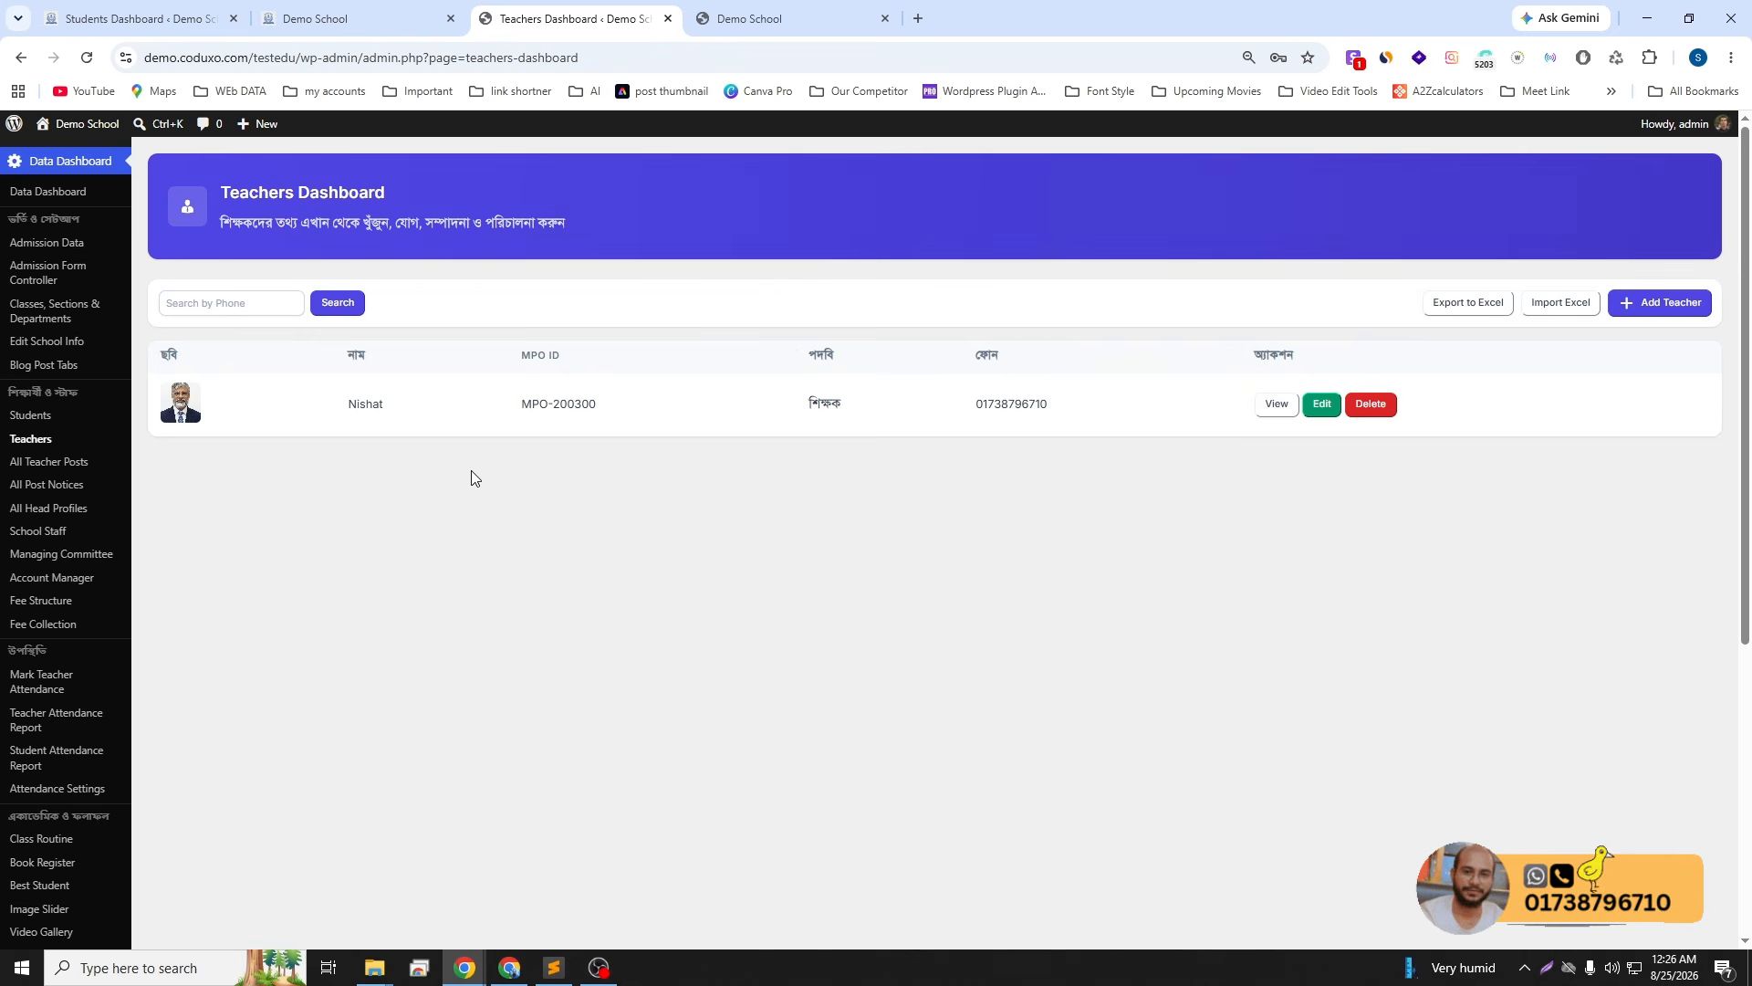
pyautogui.click(1322, 405)
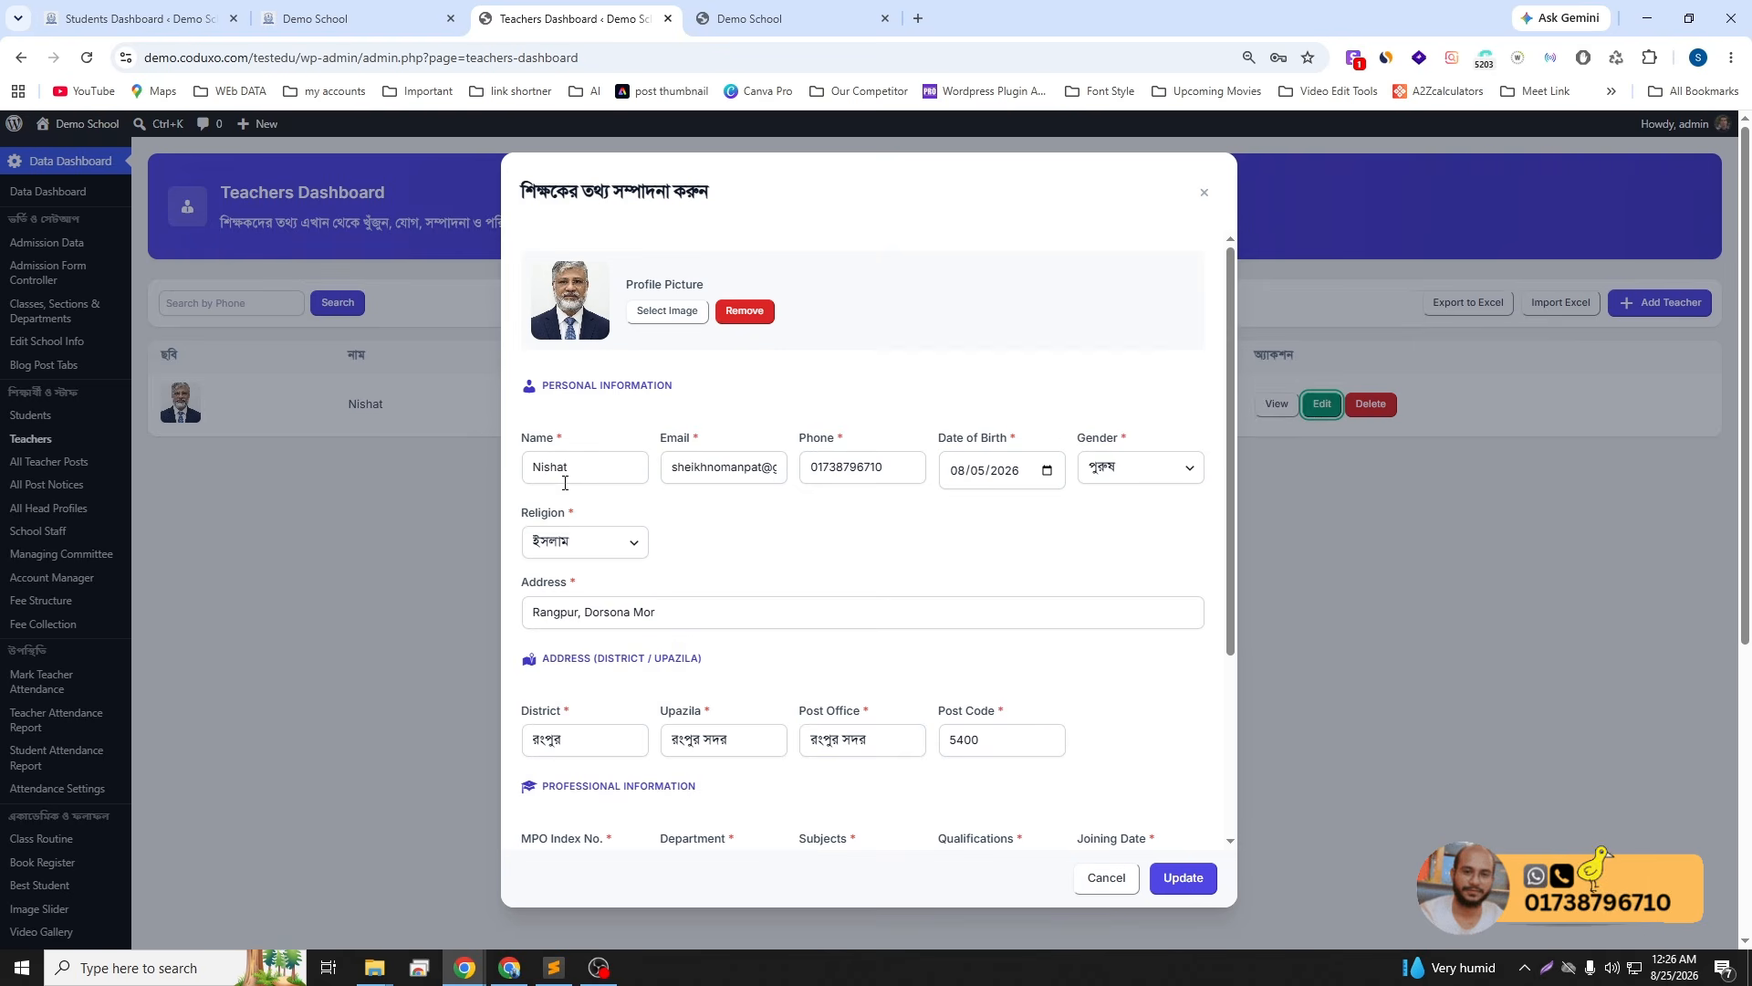
pyautogui.doubleClick(532, 470)
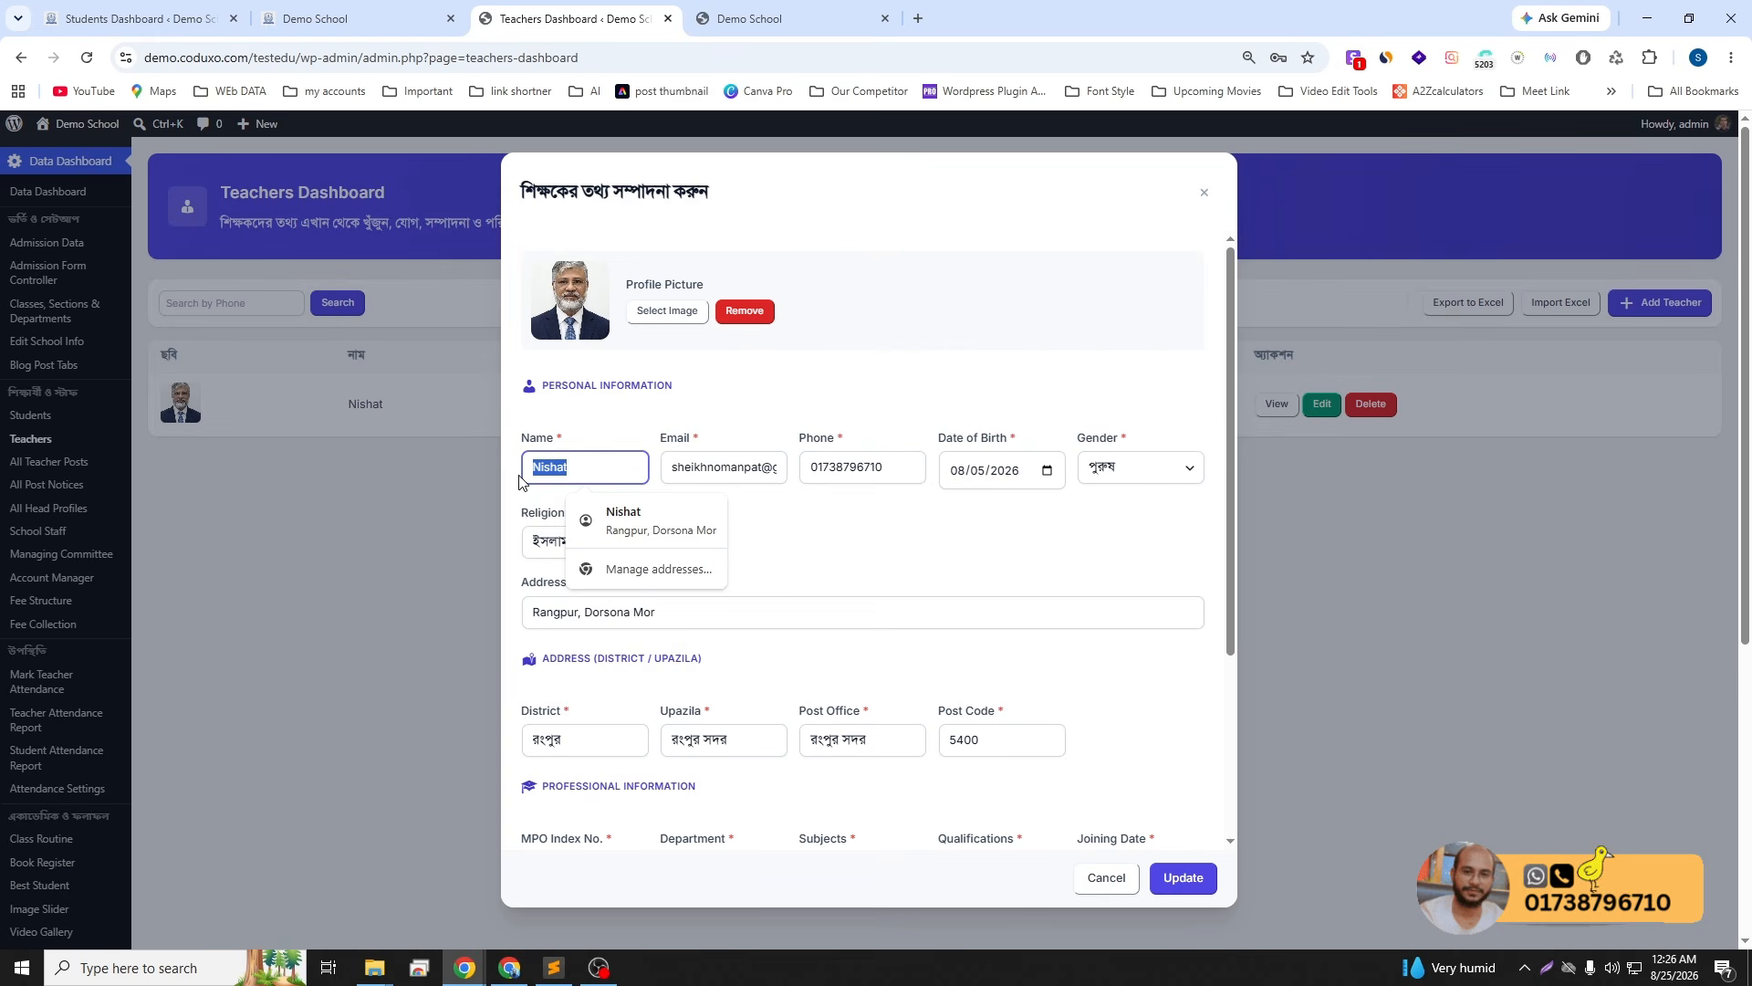
pyautogui.write('Arif')
# - Start a new teacher record with the teacher's name, saved contact details, date of birth and gender মহিলা
pyautogui.click(1661, 302)
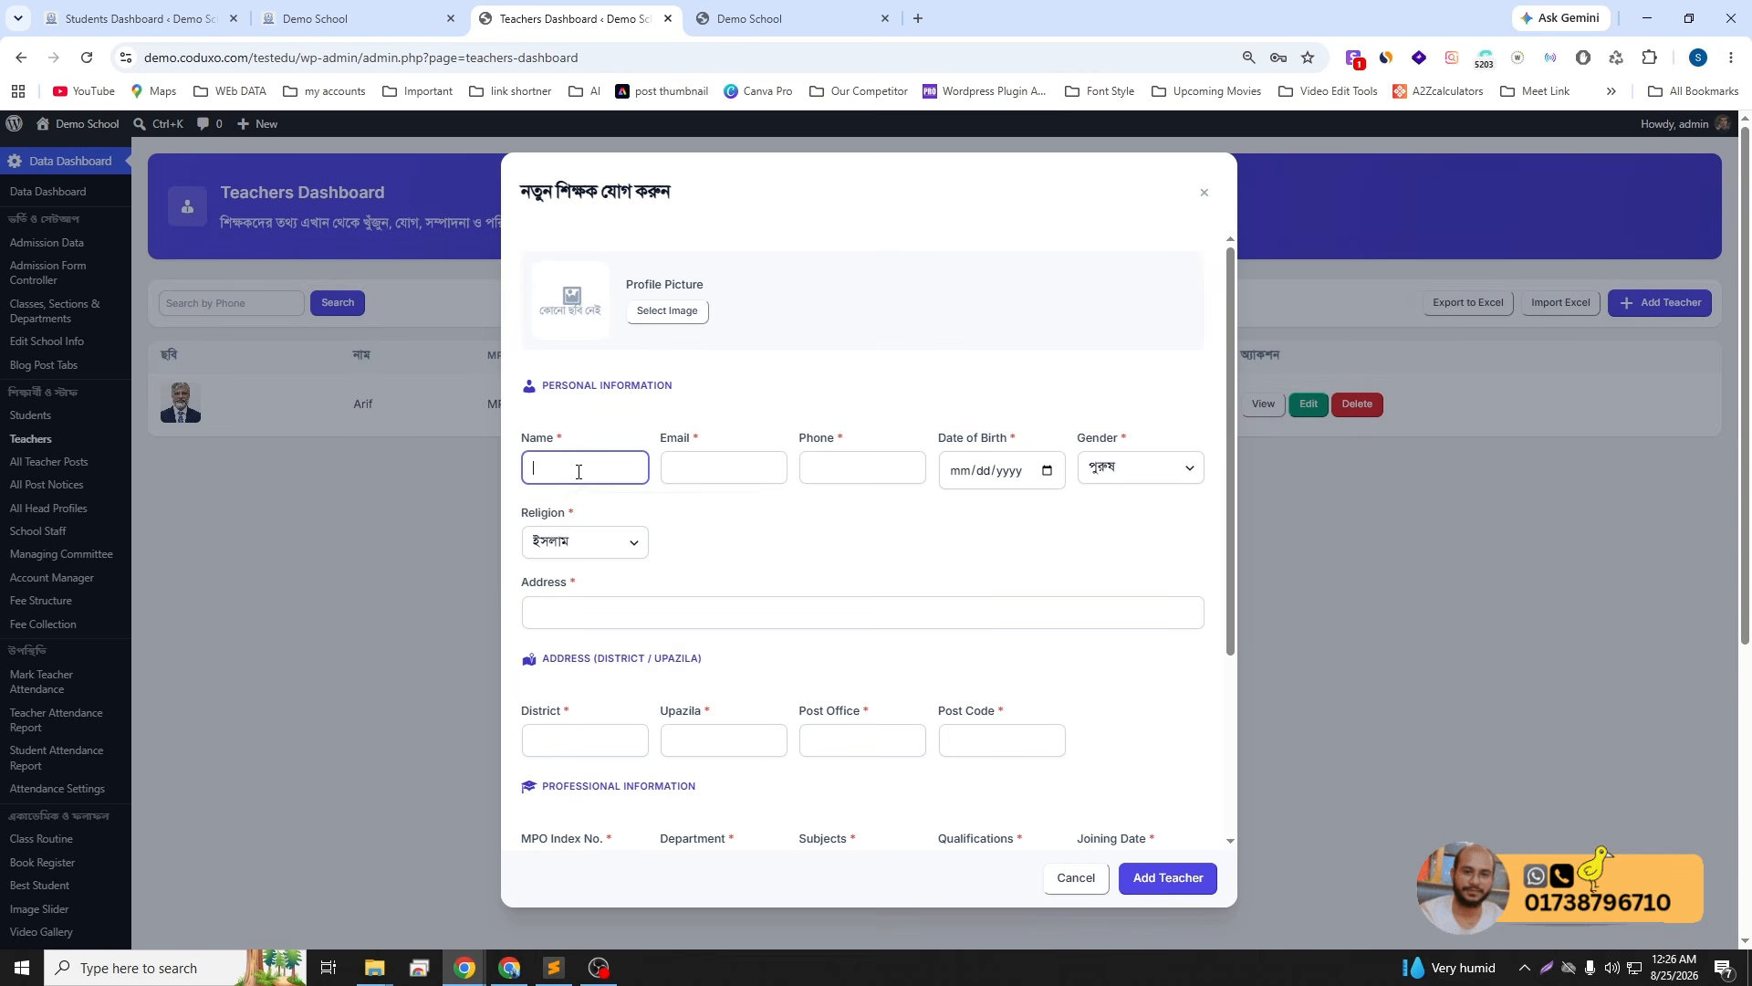
pyautogui.click(579, 468)
pyautogui.write('Marufa')
pyautogui.click(724, 468)
pyautogui.click(775, 518)
pyautogui.click(1048, 471)
pyautogui.click(1009, 586)
pyautogui.click(1141, 468)
pyautogui.click(1119, 526)
# - Fill in the new teacher's district, upazila and post office from the saved suggestions
pyautogui.click(592, 742)
pyautogui.click(602, 532)
pyautogui.click(715, 739)
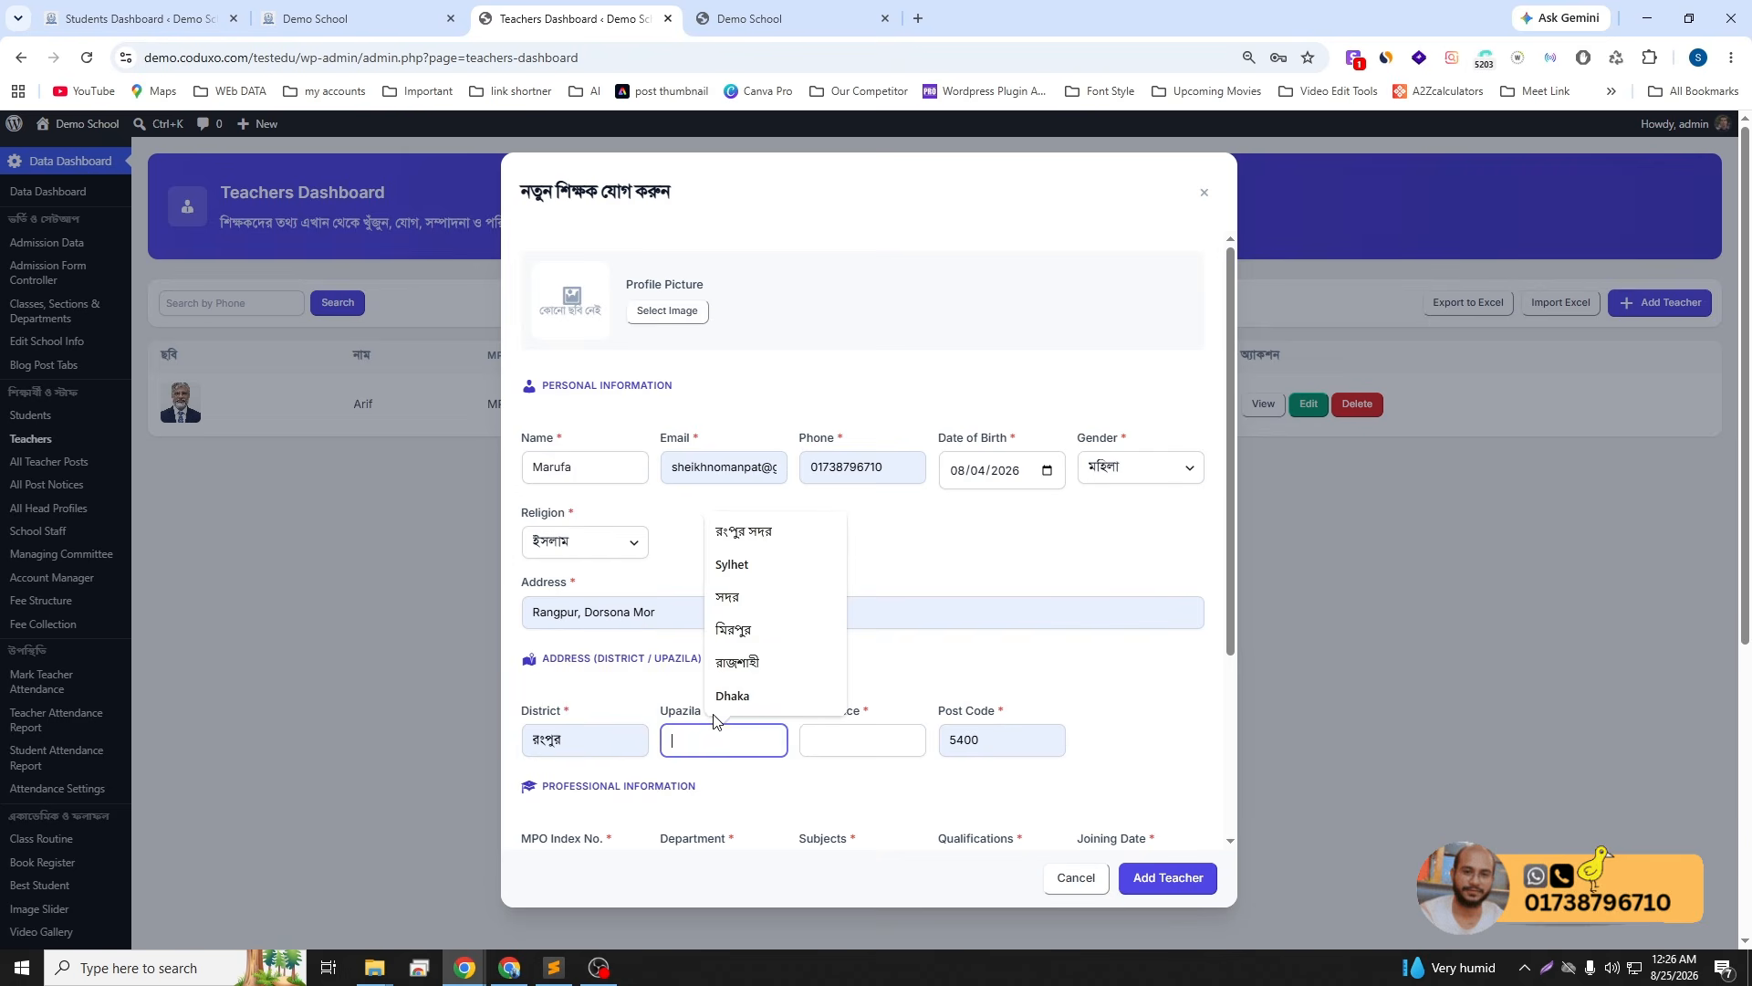
pyautogui.click(735, 531)
pyautogui.click(853, 739)
pyautogui.click(884, 567)
# - Enter the teacher's MPO index number, set the subject to বাংলা and the qualification to মাস্টার্স ডিগ্রি
pyautogui.scroll(-3, 757, 593)
pyautogui.click(570, 604)
pyautogui.click(610, 641)
pyautogui.press('BackSpace')
pyautogui.press('BackSpace')
pyautogui.press('BackSpace')
pyautogui.press('BackSpace')
pyautogui.write('23')
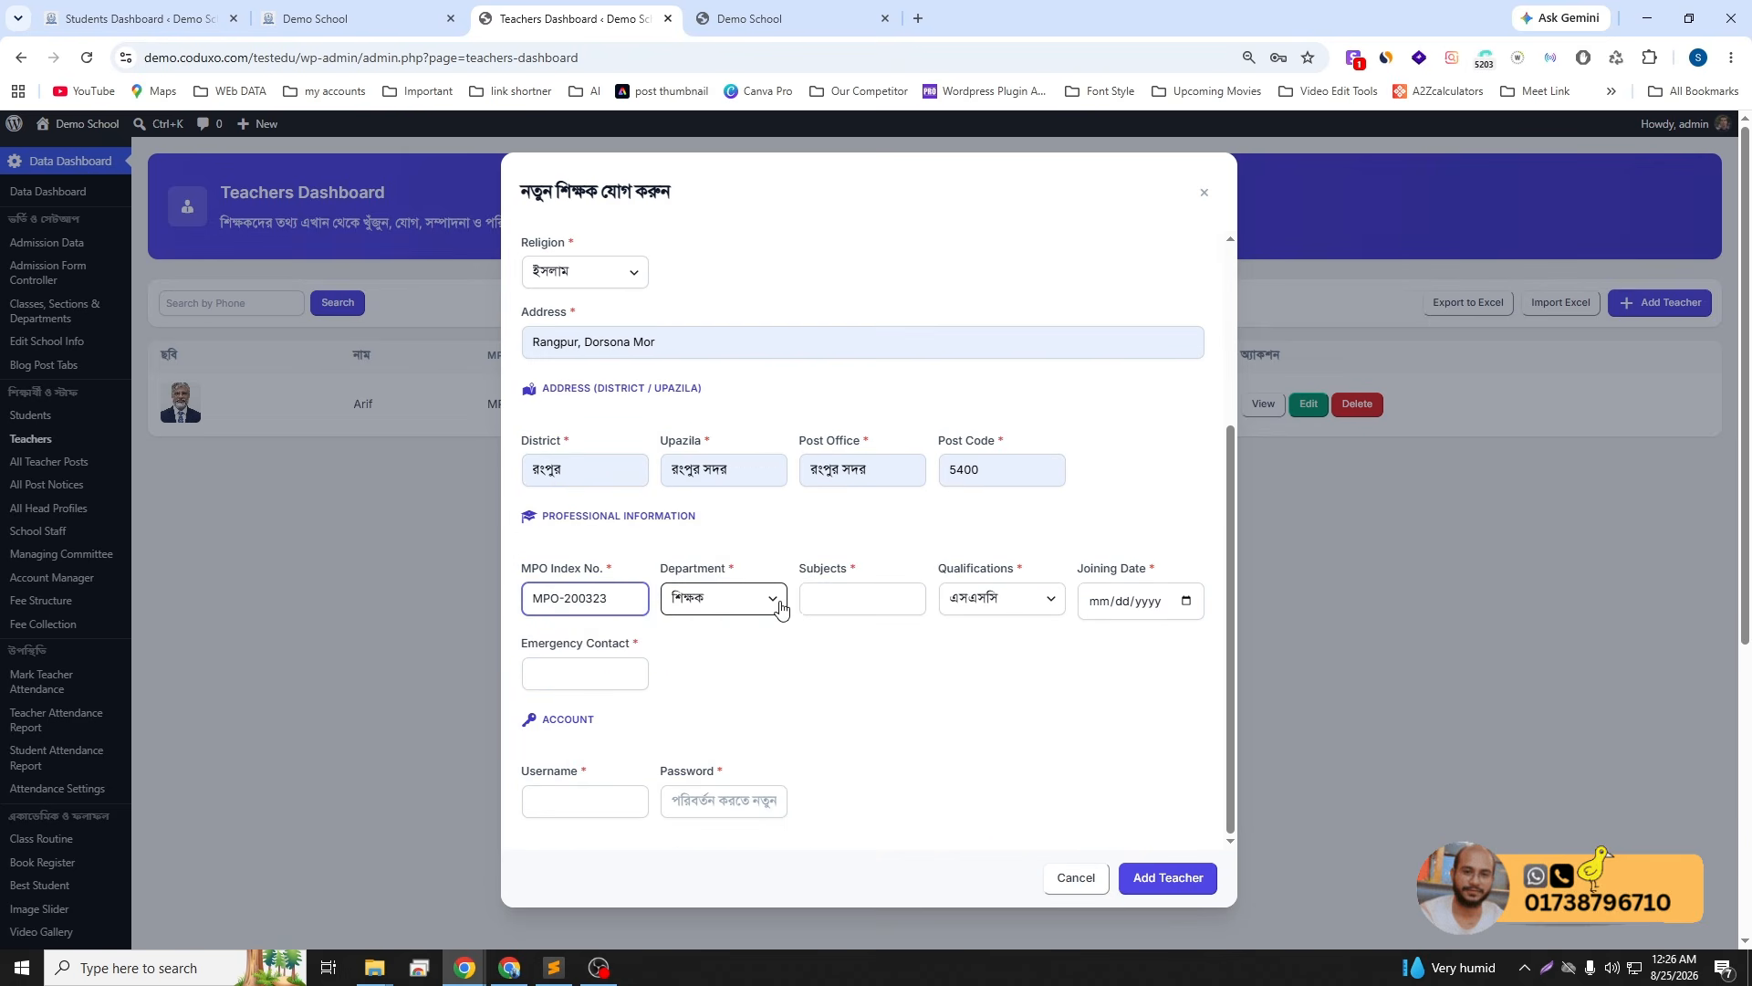
pyautogui.click(862, 598)
pyautogui.click(880, 741)
pyautogui.click(1002, 599)
pyautogui.click(983, 302)
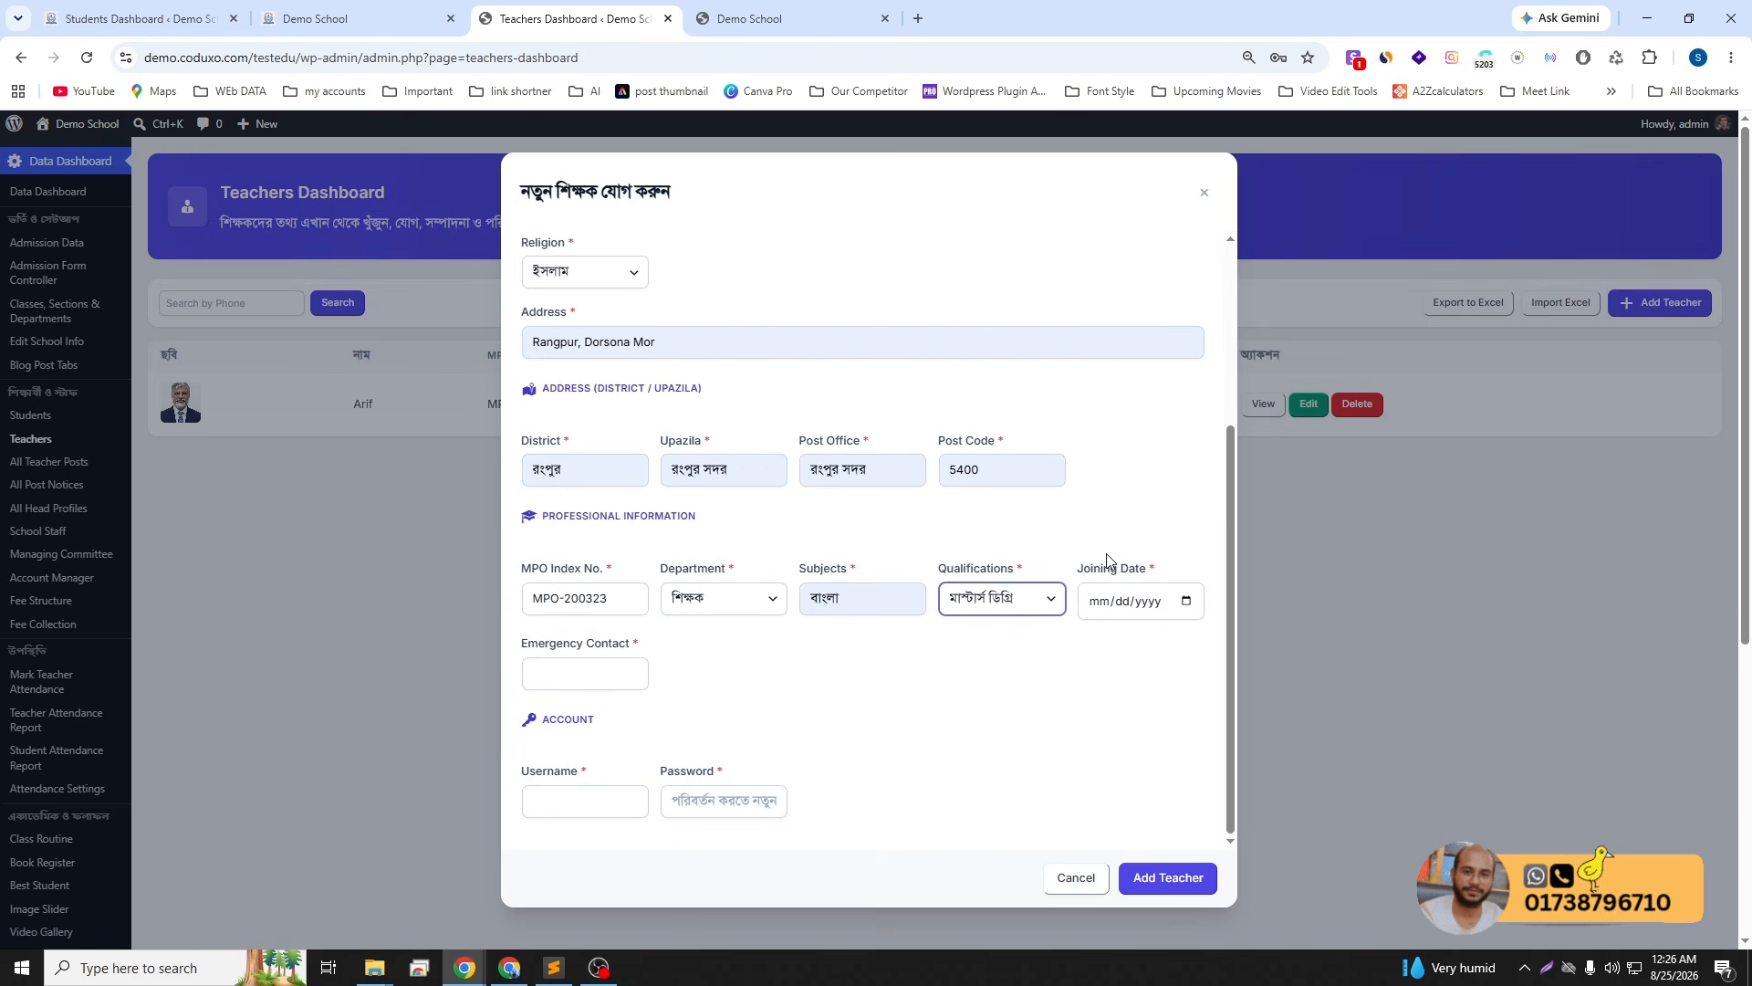
# - Fill in the new teacher's joining date and emergency contact
pyautogui.click(1185, 600)
pyautogui.click(1223, 830)
pyautogui.click(584, 674)
pyautogui.click(593, 721)
# - Copy the teacher's name into the account username and fill in the account password
pyautogui.scroll(3, 576, 273)
pyautogui.moveTo(584, 468); pyautogui.dragTo(521, 475)
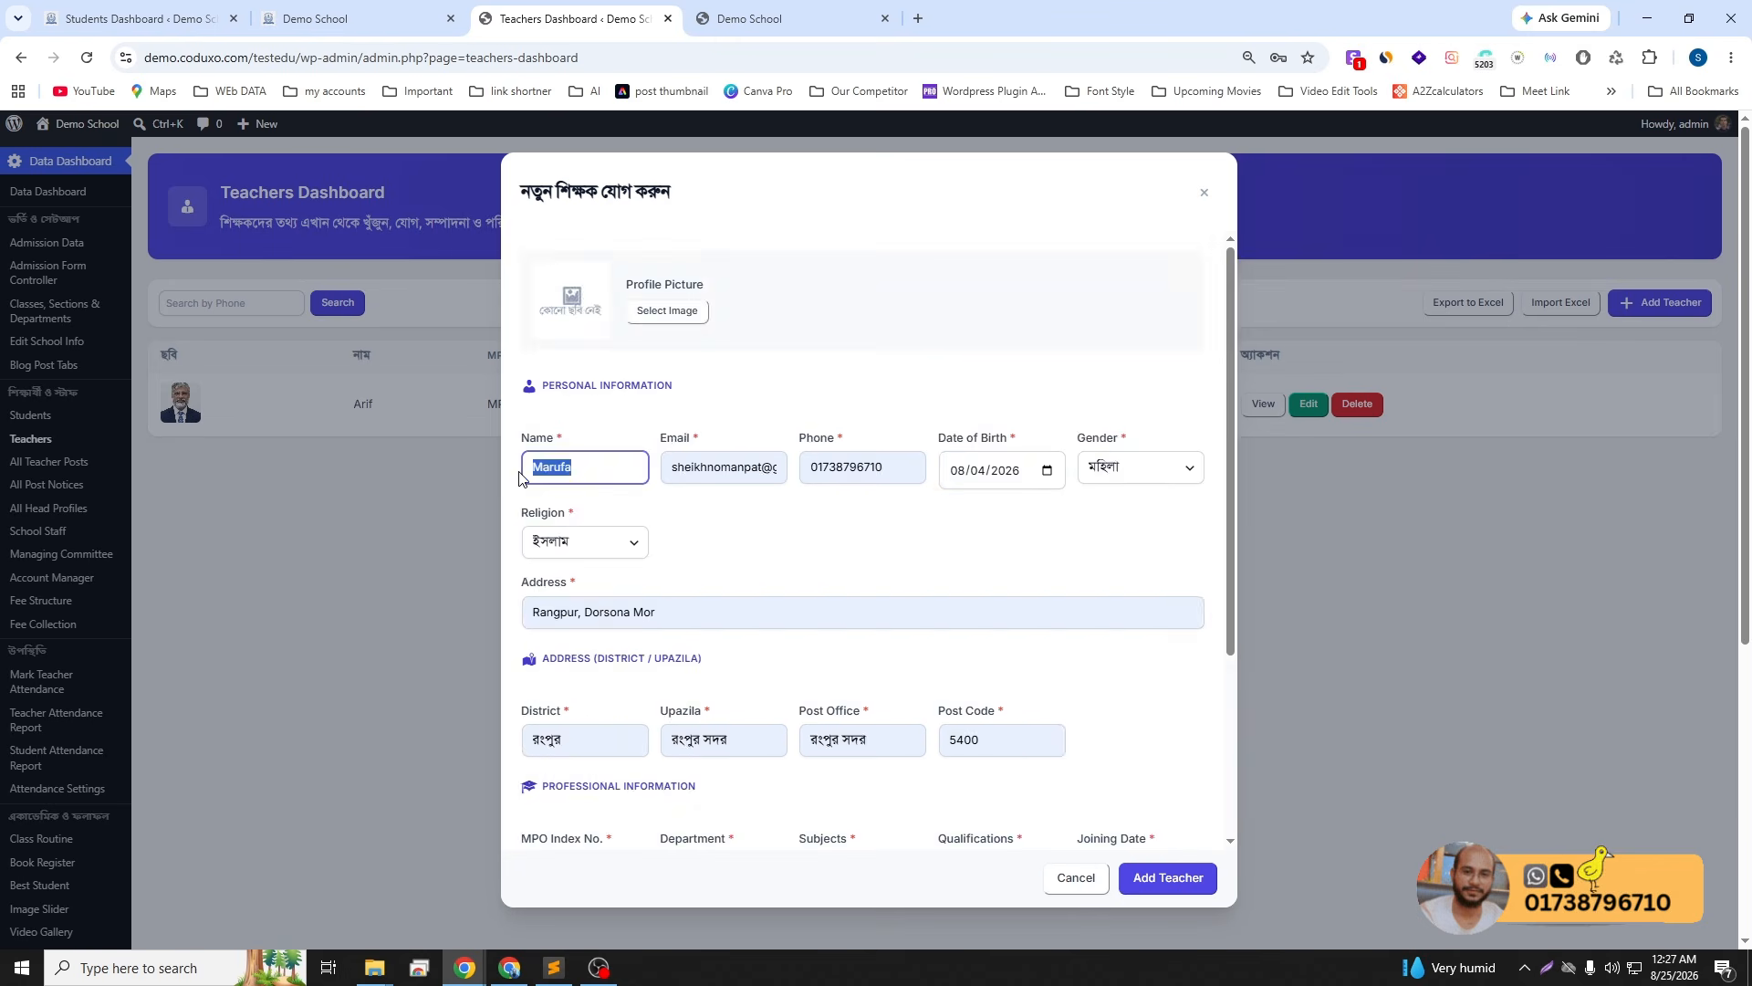
pyautogui.hotkey('ctrl', 'c')
pyautogui.scroll(-3, 598, 675)
pyautogui.click(585, 801)
pyautogui.hotkey('ctrl', 'v')
pyautogui.click(687, 802)
# - Choose the portrait of the woman in a dark blazer as the profile picture and add the teacher
pyautogui.scroll(3, 671, 584)
pyautogui.click(654, 319)
pyautogui.click(572, 325)
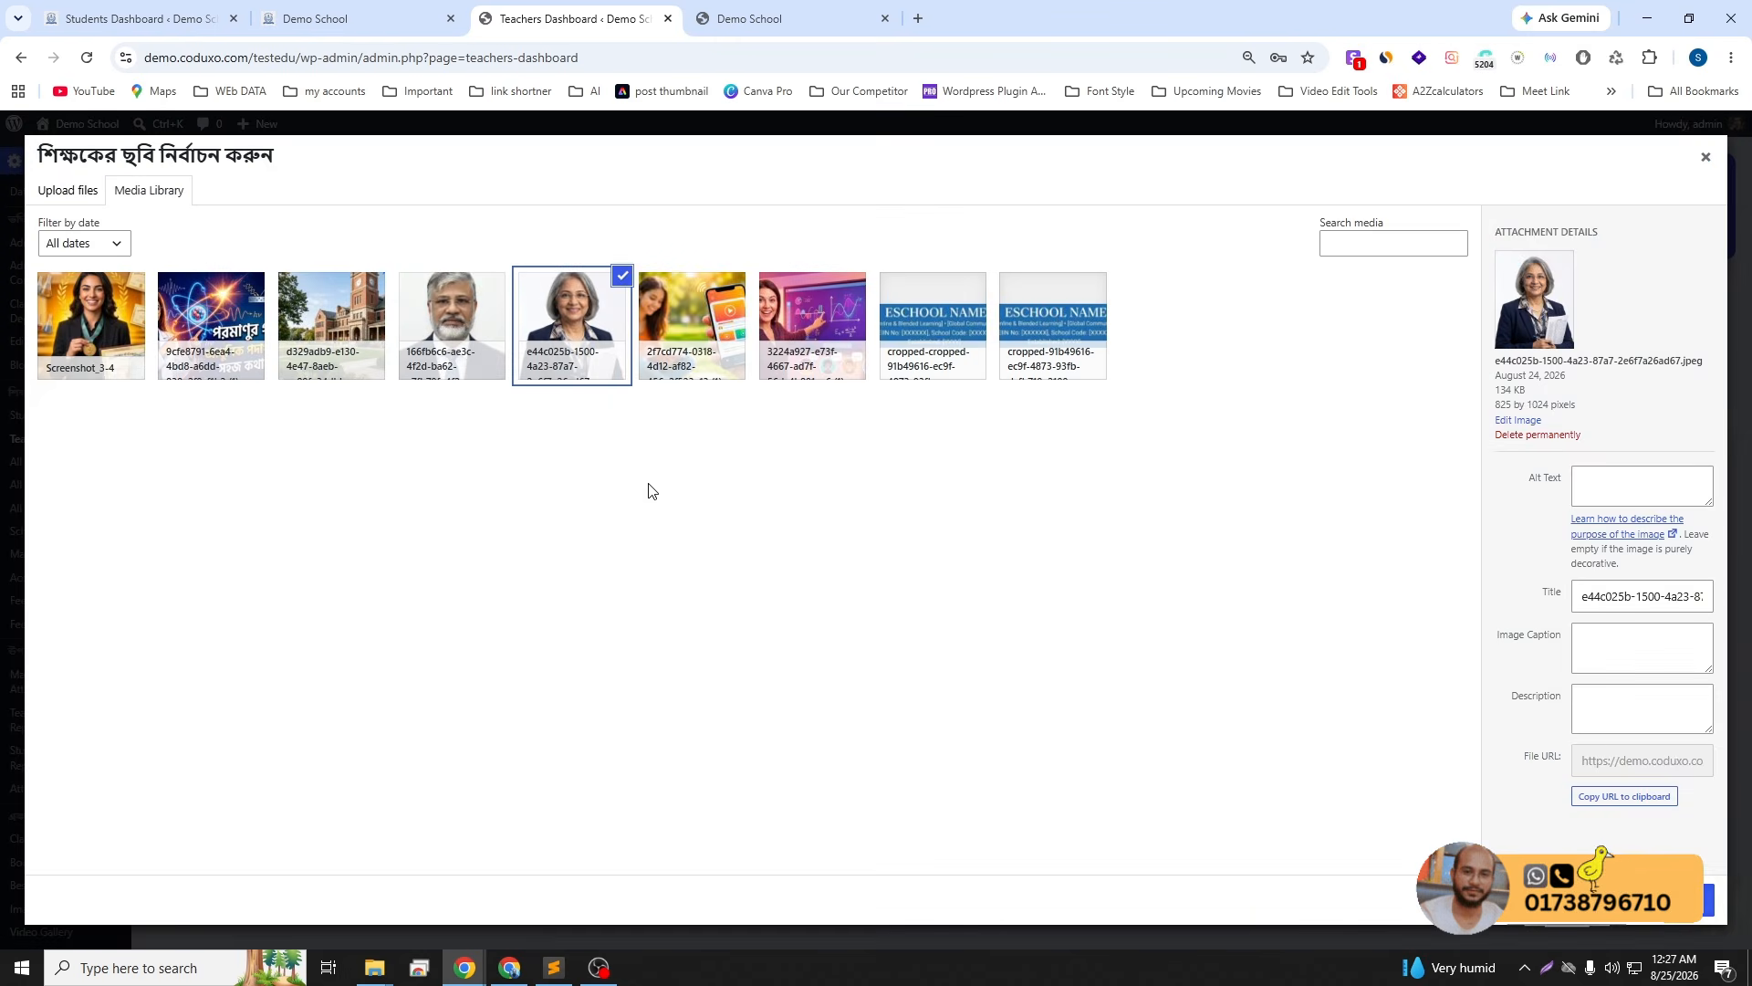
pyautogui.click(1705, 898)
pyautogui.click(1032, 314)
pyautogui.click(1267, 341)
pyautogui.click(1169, 882)
pyautogui.click(1267, 340)
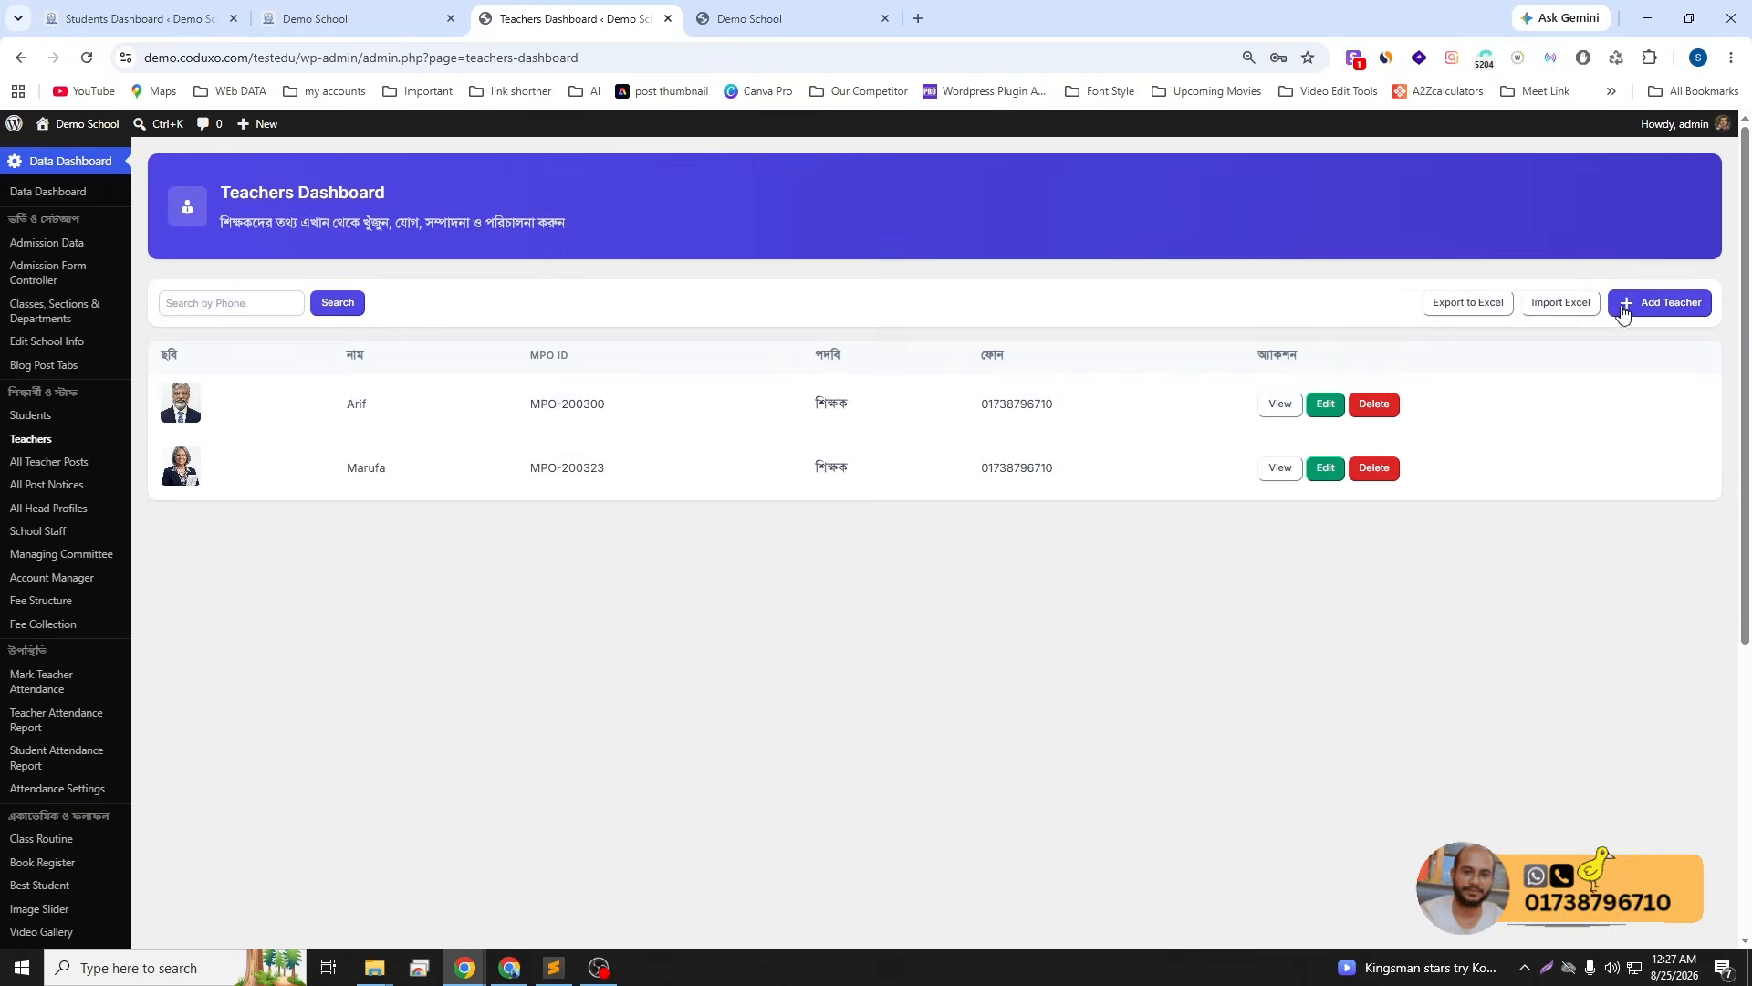
# - Start another teacher record with the teacher's name and the grey-haired man's portrait as profile picture
pyautogui.click(1660, 302)
pyautogui.click(576, 468)
pyautogui.write('Bishnu')
pyautogui.click(667, 306)
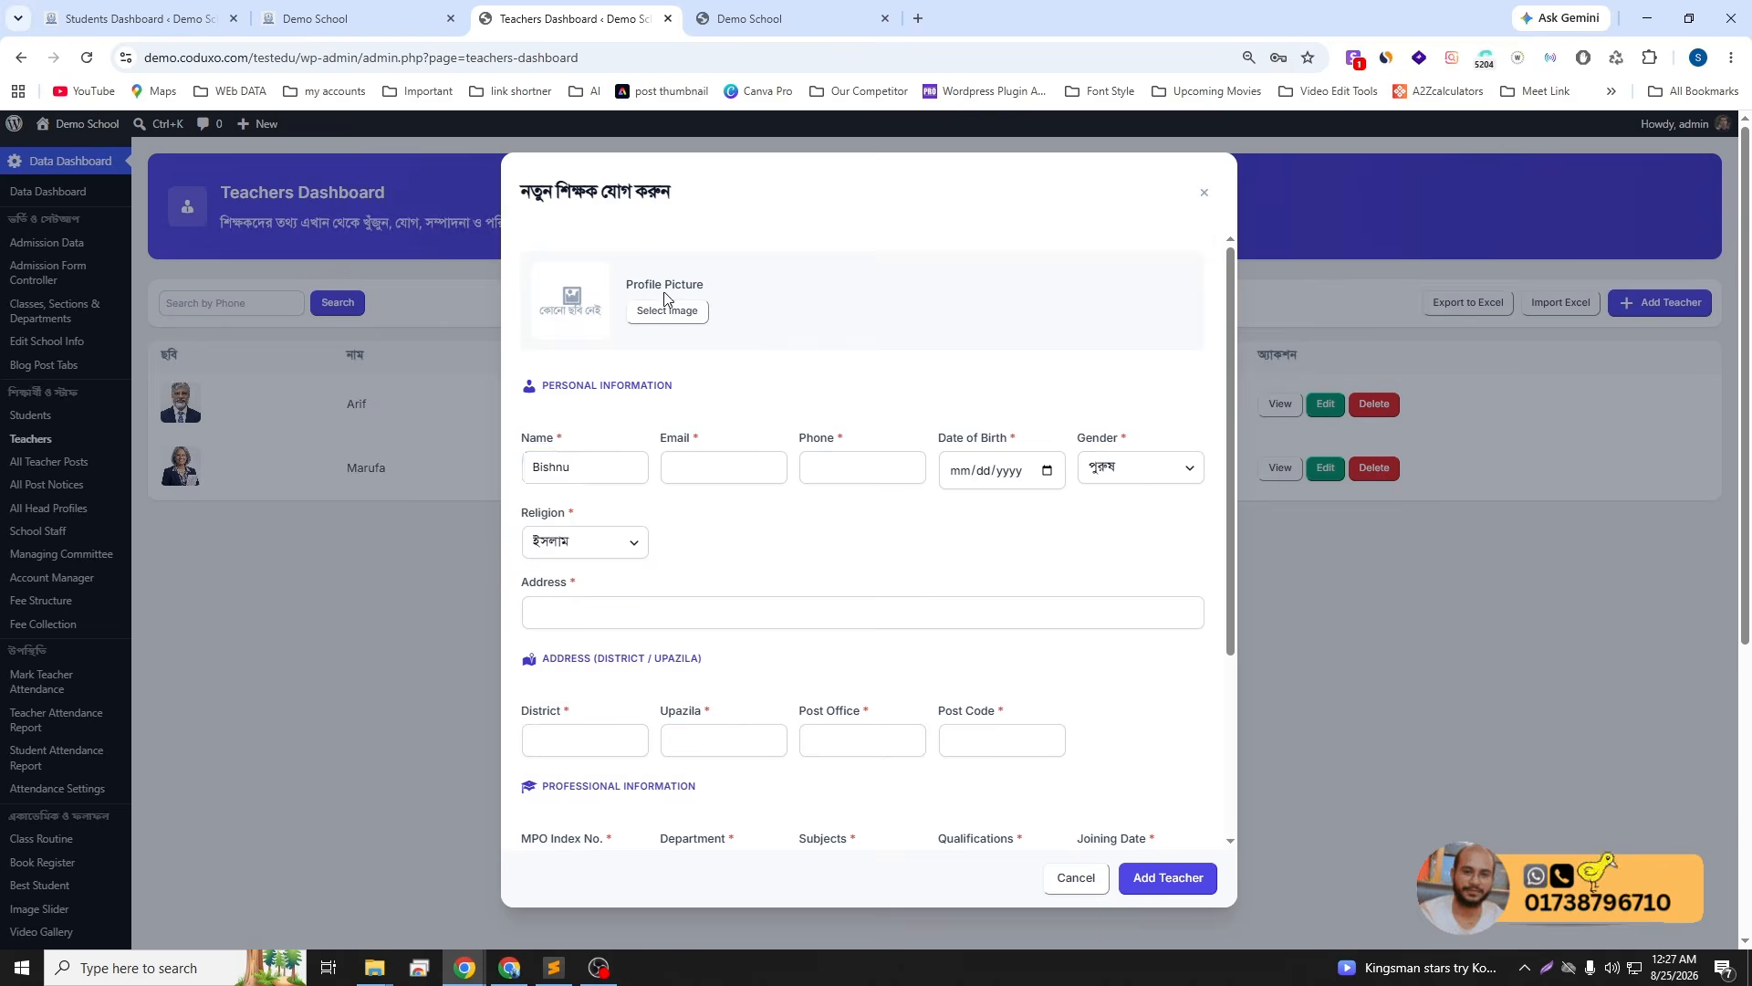
pyautogui.click(464, 345)
pyautogui.click(1705, 898)
# - Fill in the teacher's saved contact details and date of birth, and set the religion to হিন্দুধর্ম
pyautogui.click(721, 469)
pyautogui.click(746, 511)
pyautogui.click(1047, 471)
pyautogui.click(1049, 618)
pyautogui.click(1140, 468)
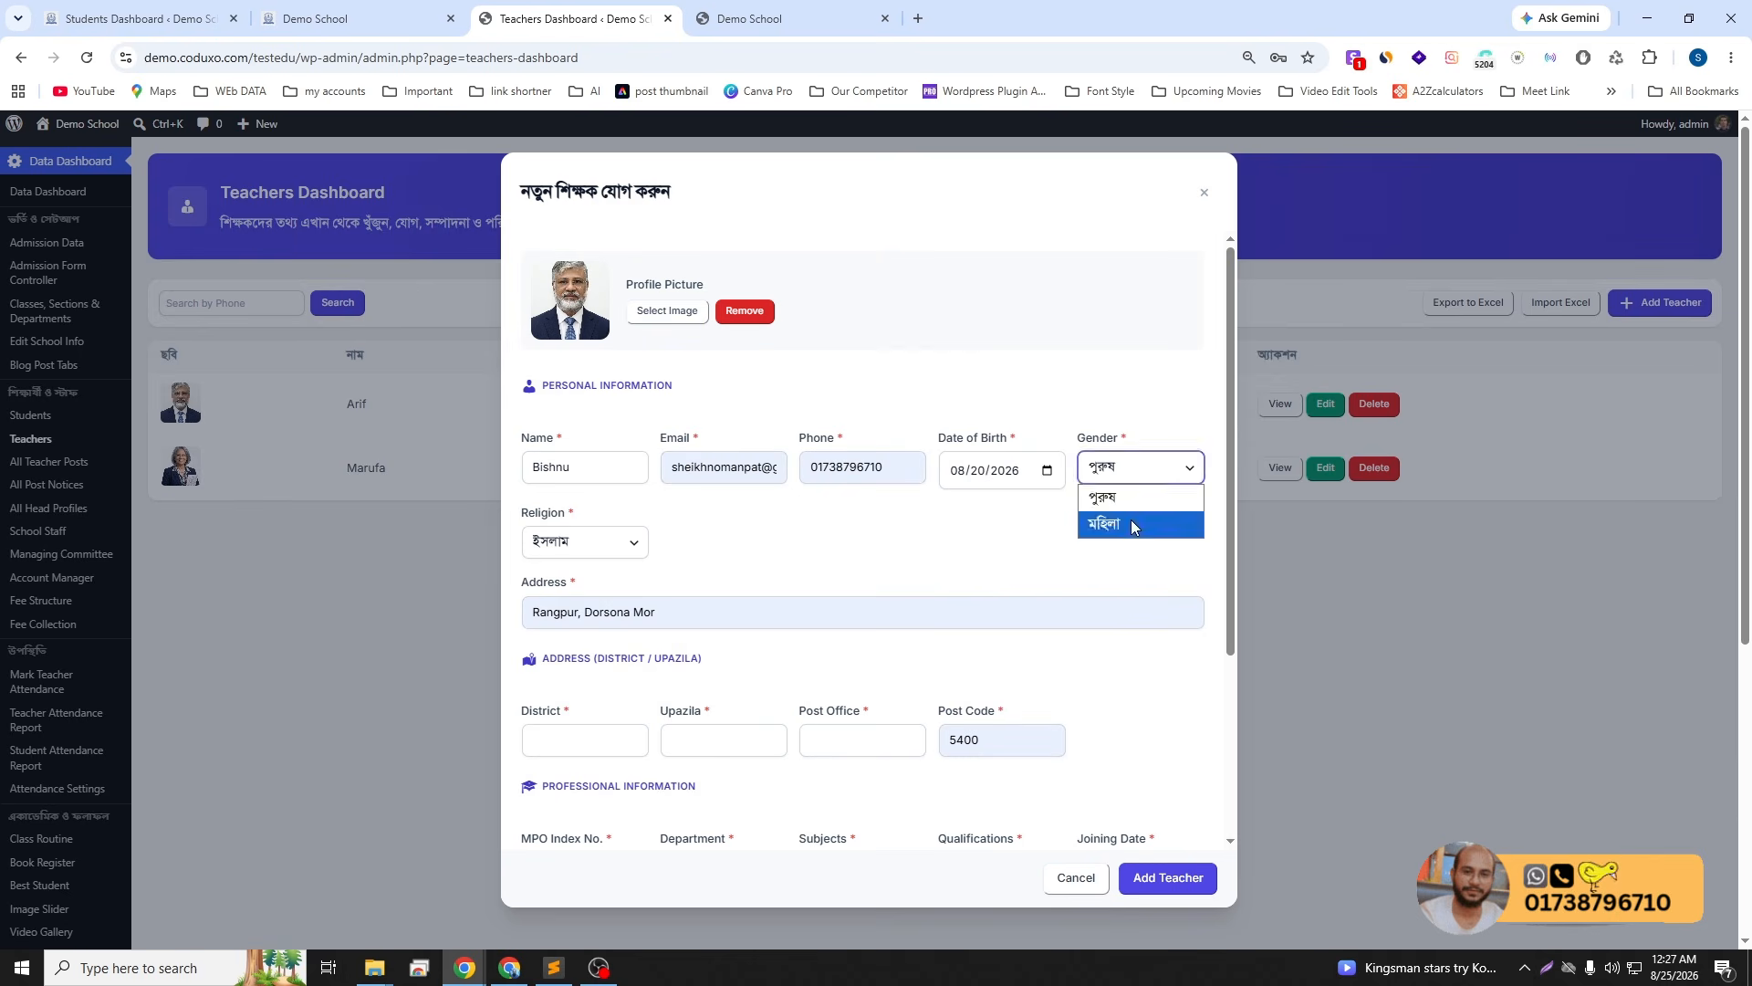
pyautogui.click(1135, 523)
pyautogui.click(589, 543)
pyautogui.click(590, 599)
# - Fill in the teacher's district, upazila and post office, and set the gender to পুরুষ
pyautogui.click(591, 740)
pyautogui.click(1141, 468)
pyautogui.click(600, 597)
pyautogui.click(724, 741)
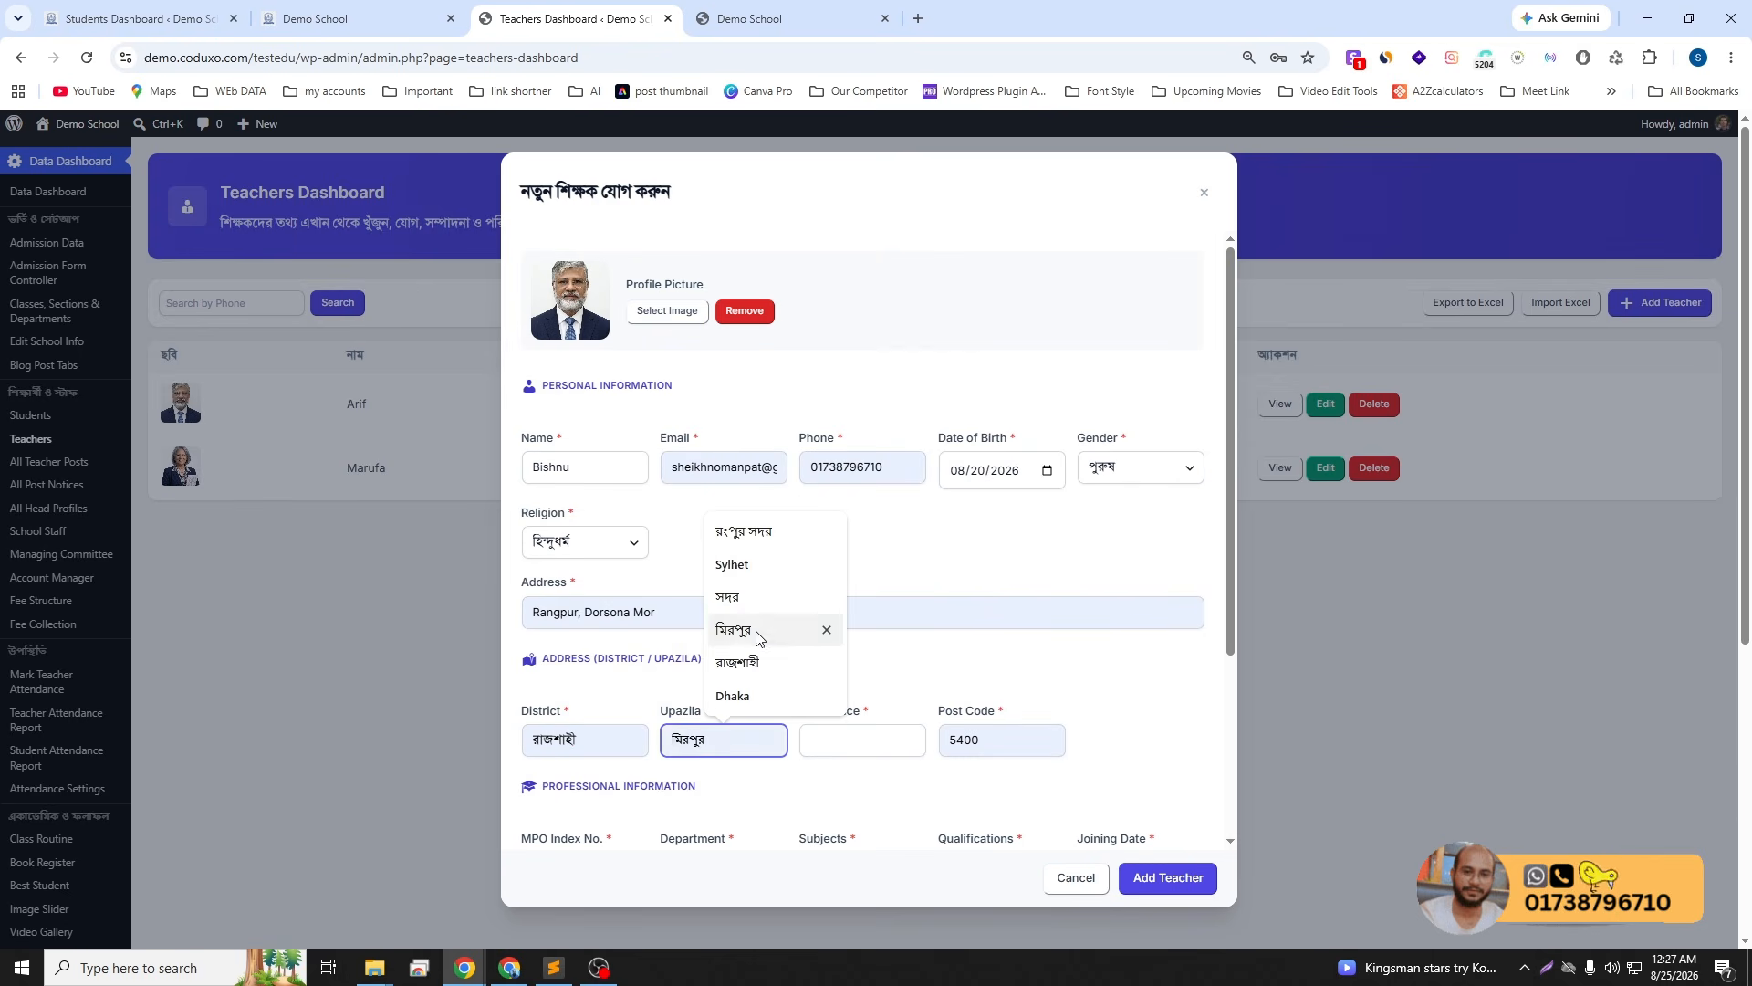
pyautogui.click(741, 661)
pyautogui.click(863, 741)
pyautogui.click(880, 661)
# - Enter the teacher's MPO index number, set the subject to ইংরেজি and choose a qualification
pyautogui.scroll(-3, 858, 659)
pyautogui.click(558, 598)
pyautogui.click(607, 745)
pyautogui.click(826, 604)
pyautogui.click(865, 677)
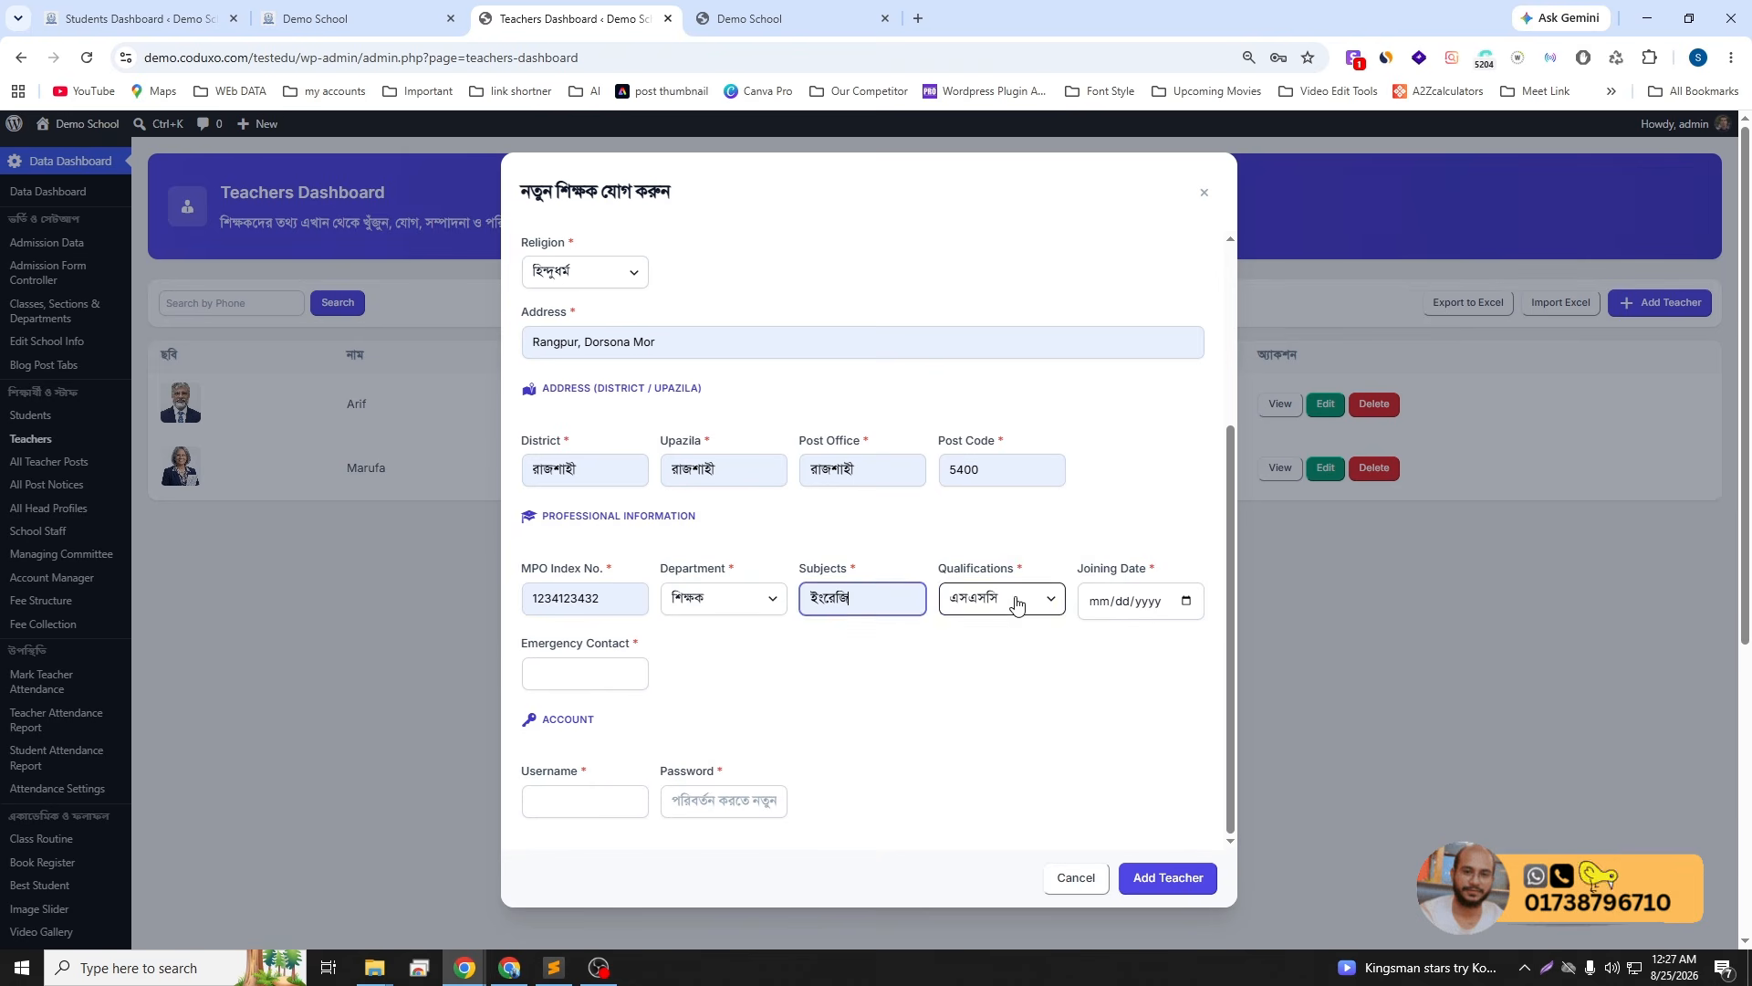
pyautogui.click(1017, 601)
pyautogui.click(1002, 402)
# - Set the second new teacher's joining date and emergency contact
pyautogui.click(1187, 601)
pyautogui.click(1227, 834)
pyautogui.click(585, 673)
pyautogui.click(584, 724)
# - Use the teacher's name for the account username, fill in the account password and add the teacher
pyautogui.click(586, 801)
pyautogui.scroll(3, 584, 547)
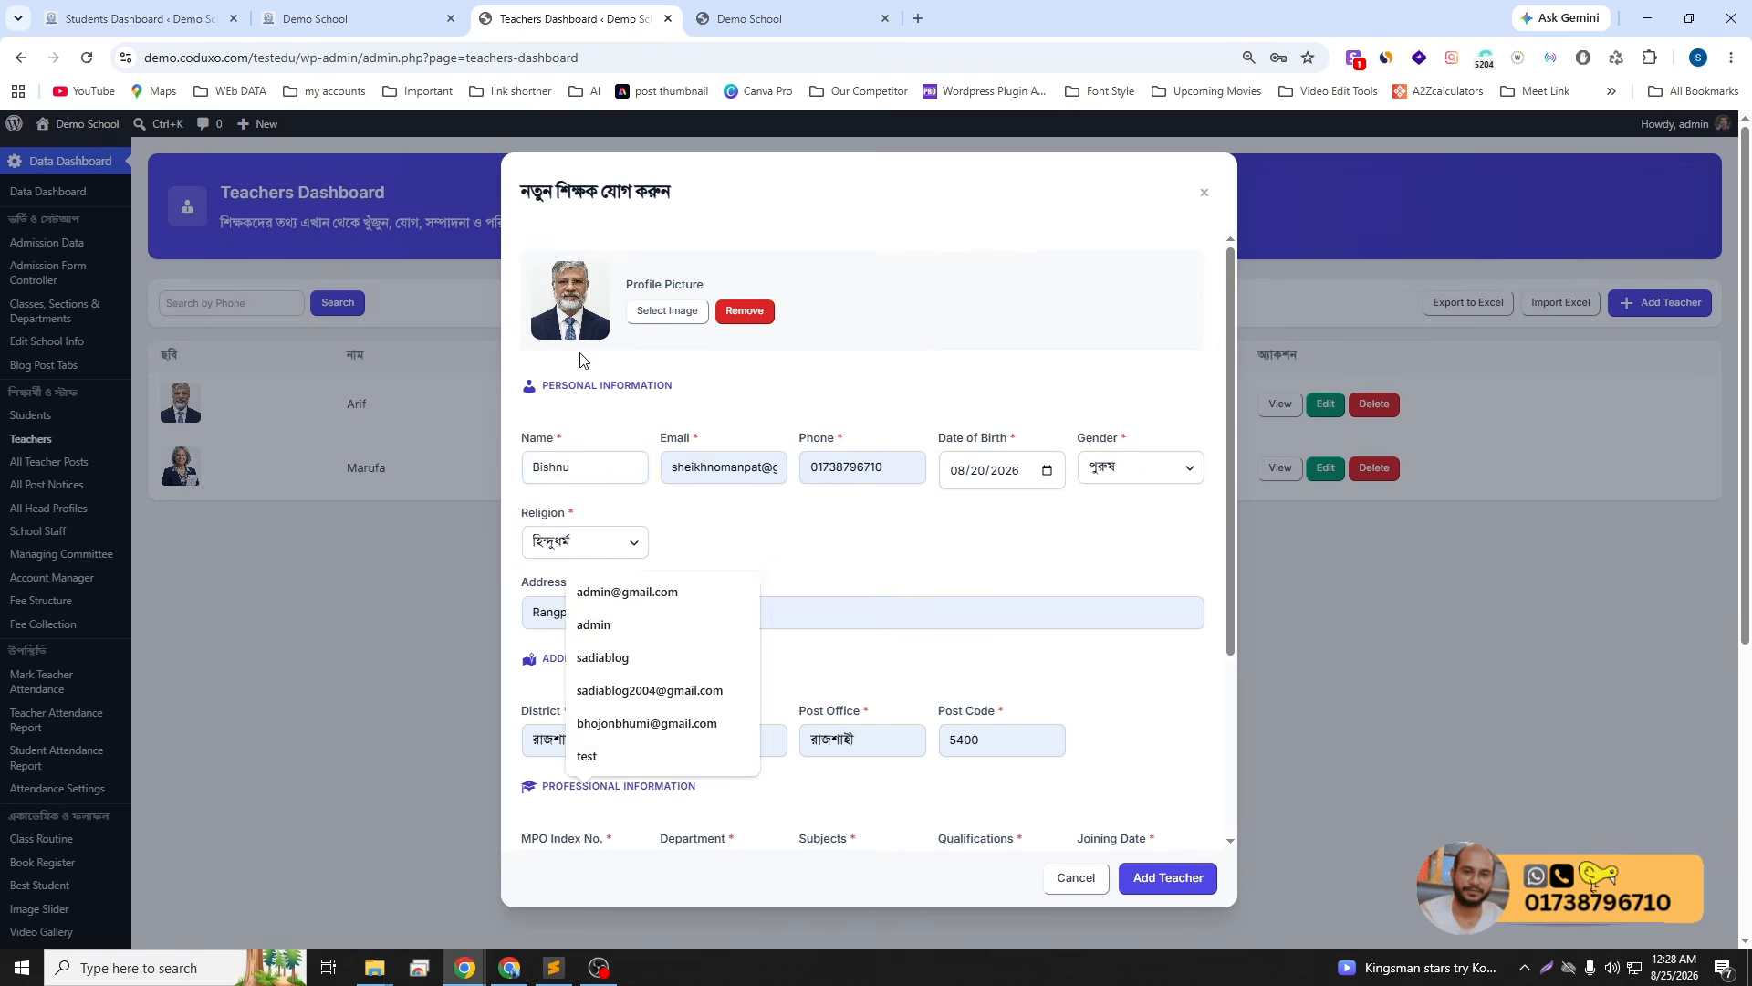
pyautogui.doubleClick(551, 467)
pyautogui.scroll(-3, 767, 571)
pyautogui.click(609, 800)
pyautogui.hotkey('ctrl', 'v')
pyautogui.click(724, 801)
pyautogui.hotkey('ctrl', 'v')
pyautogui.click(1168, 878)
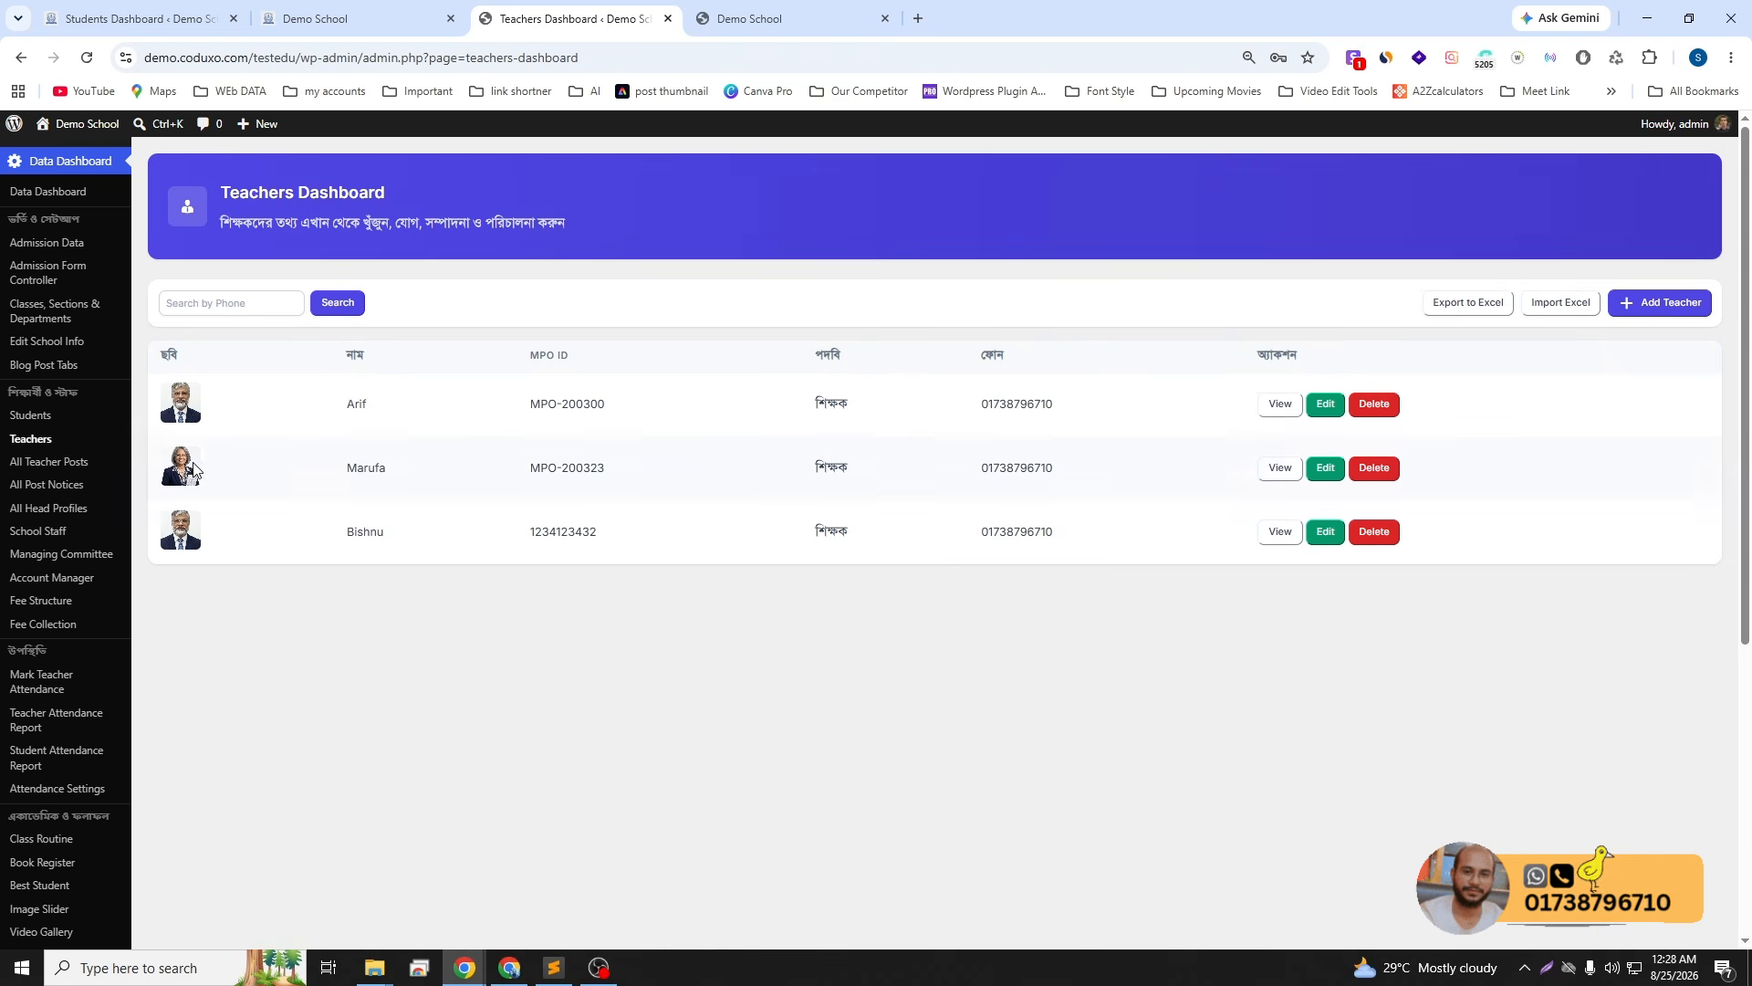
# - Check the Book Register entries and return to the Teachers list
pyautogui.scroll(-2, 55, 524)
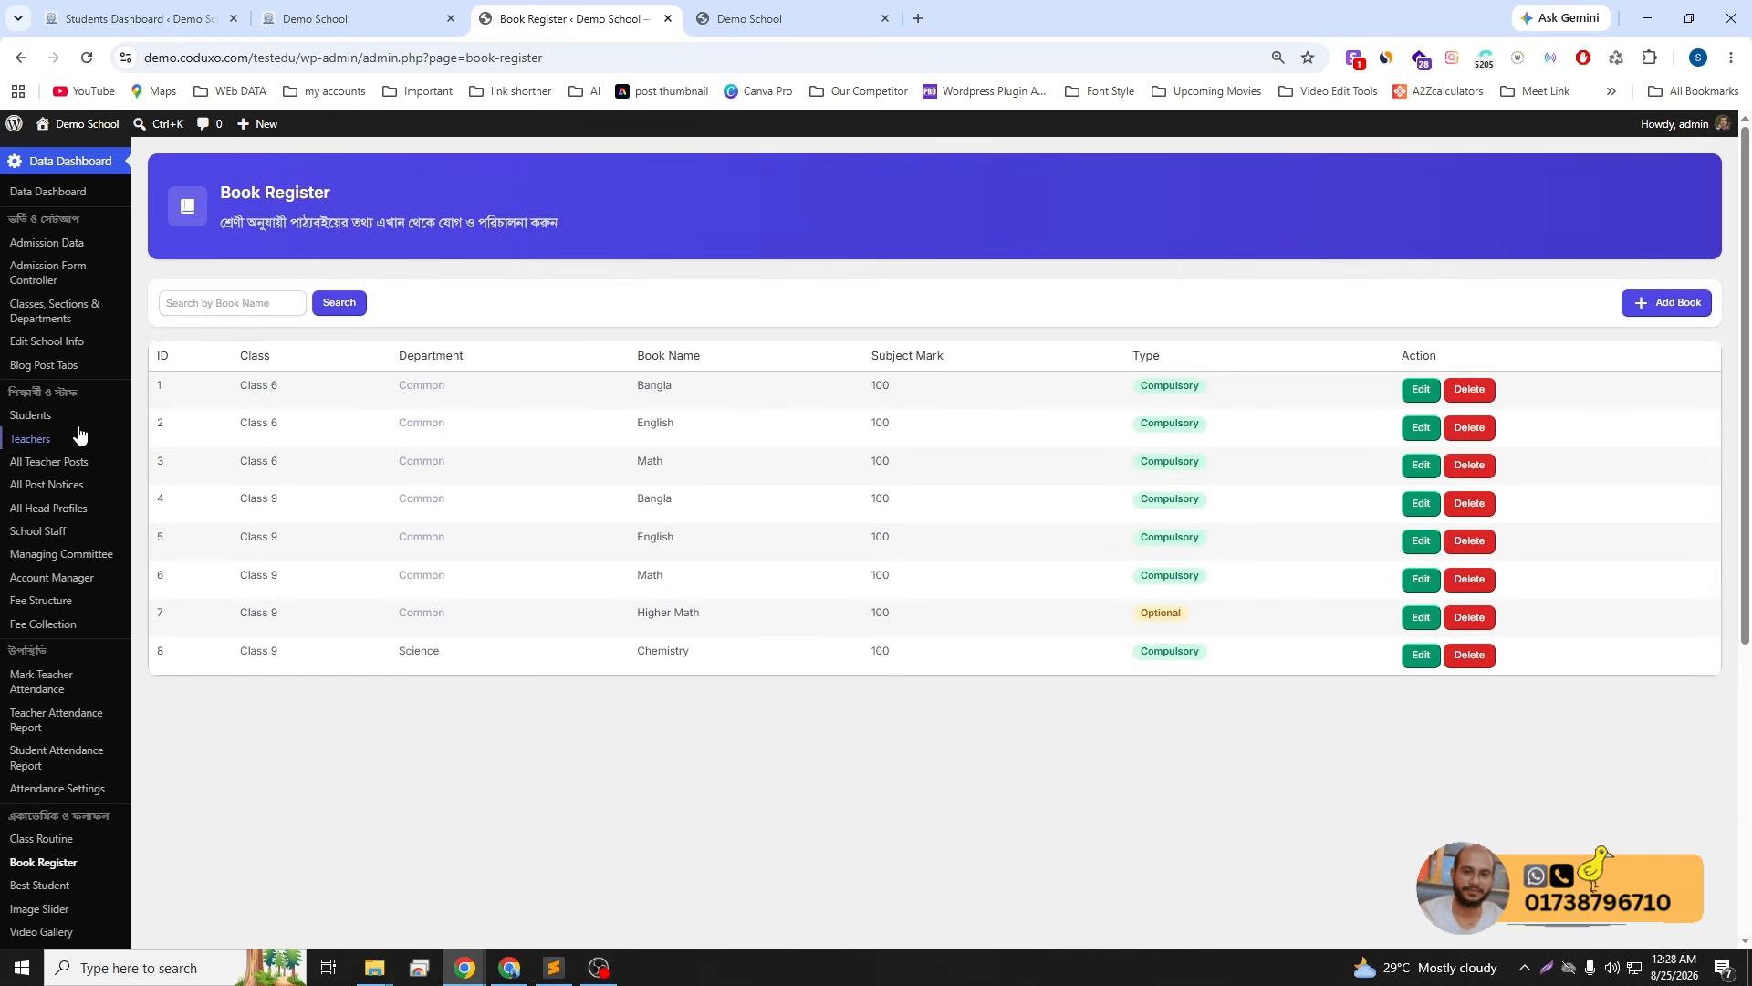
pyautogui.click(37, 438)
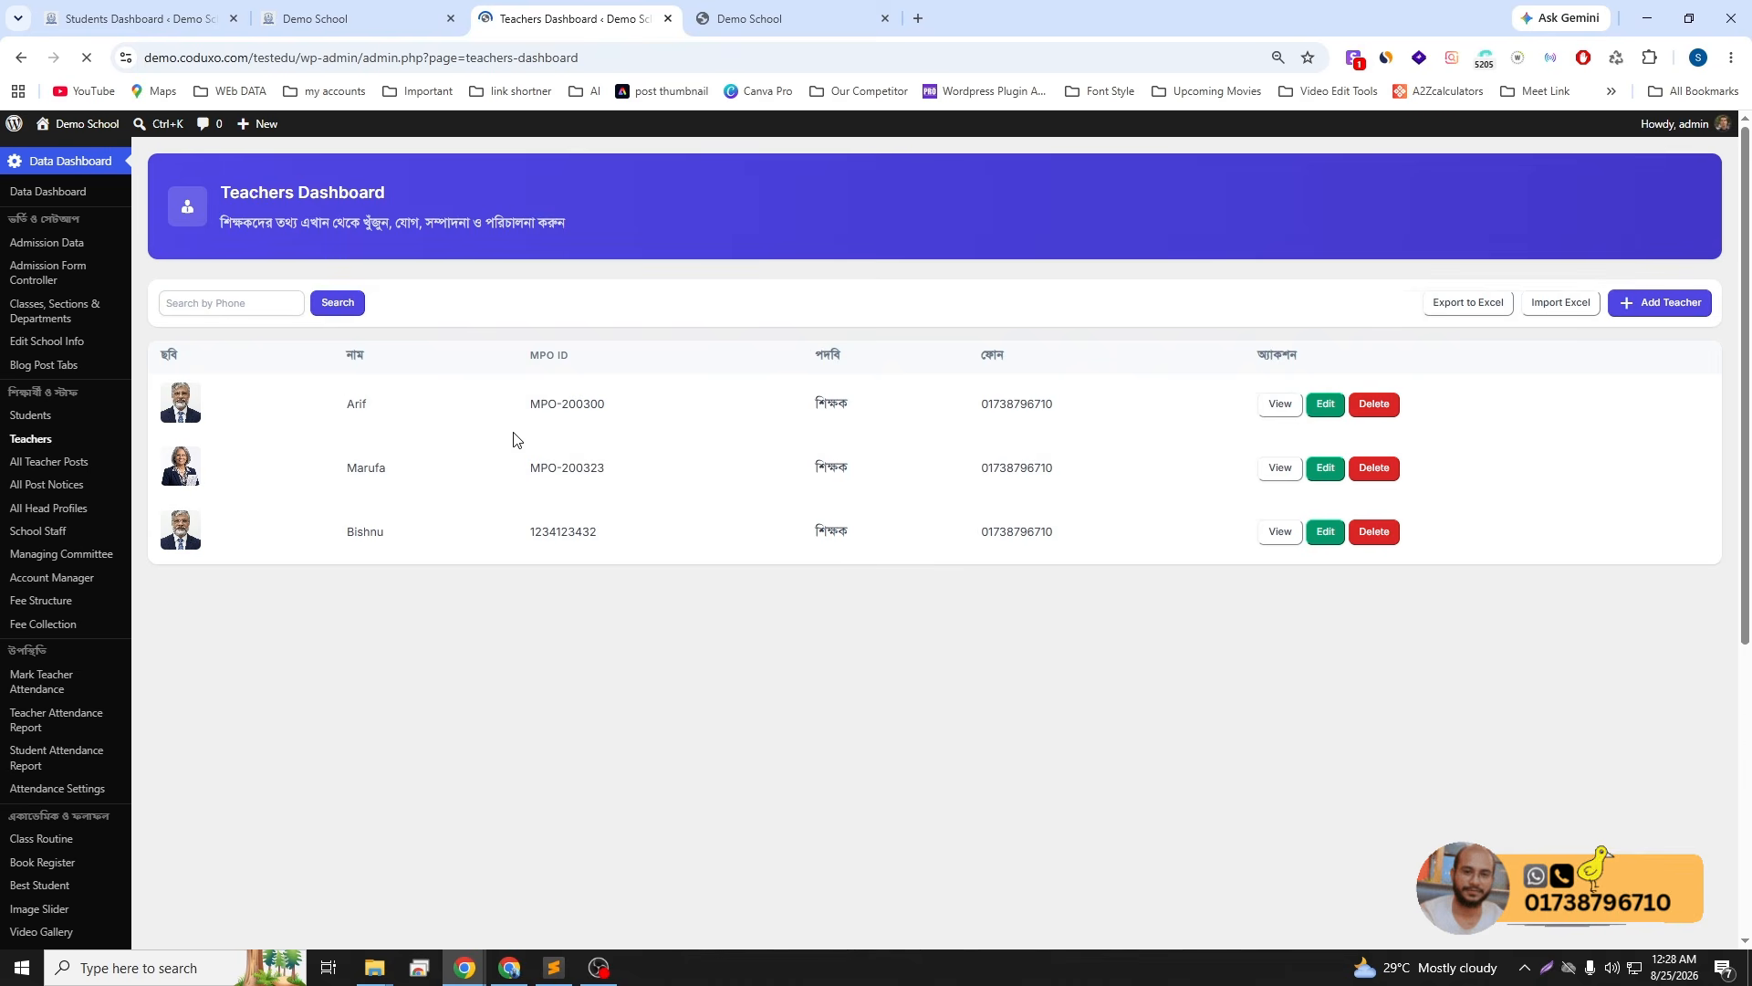
# - Open the Class Routine page and load the weekly routine block for Class 6, section A
pyautogui.scroll(-3, 124, 726)
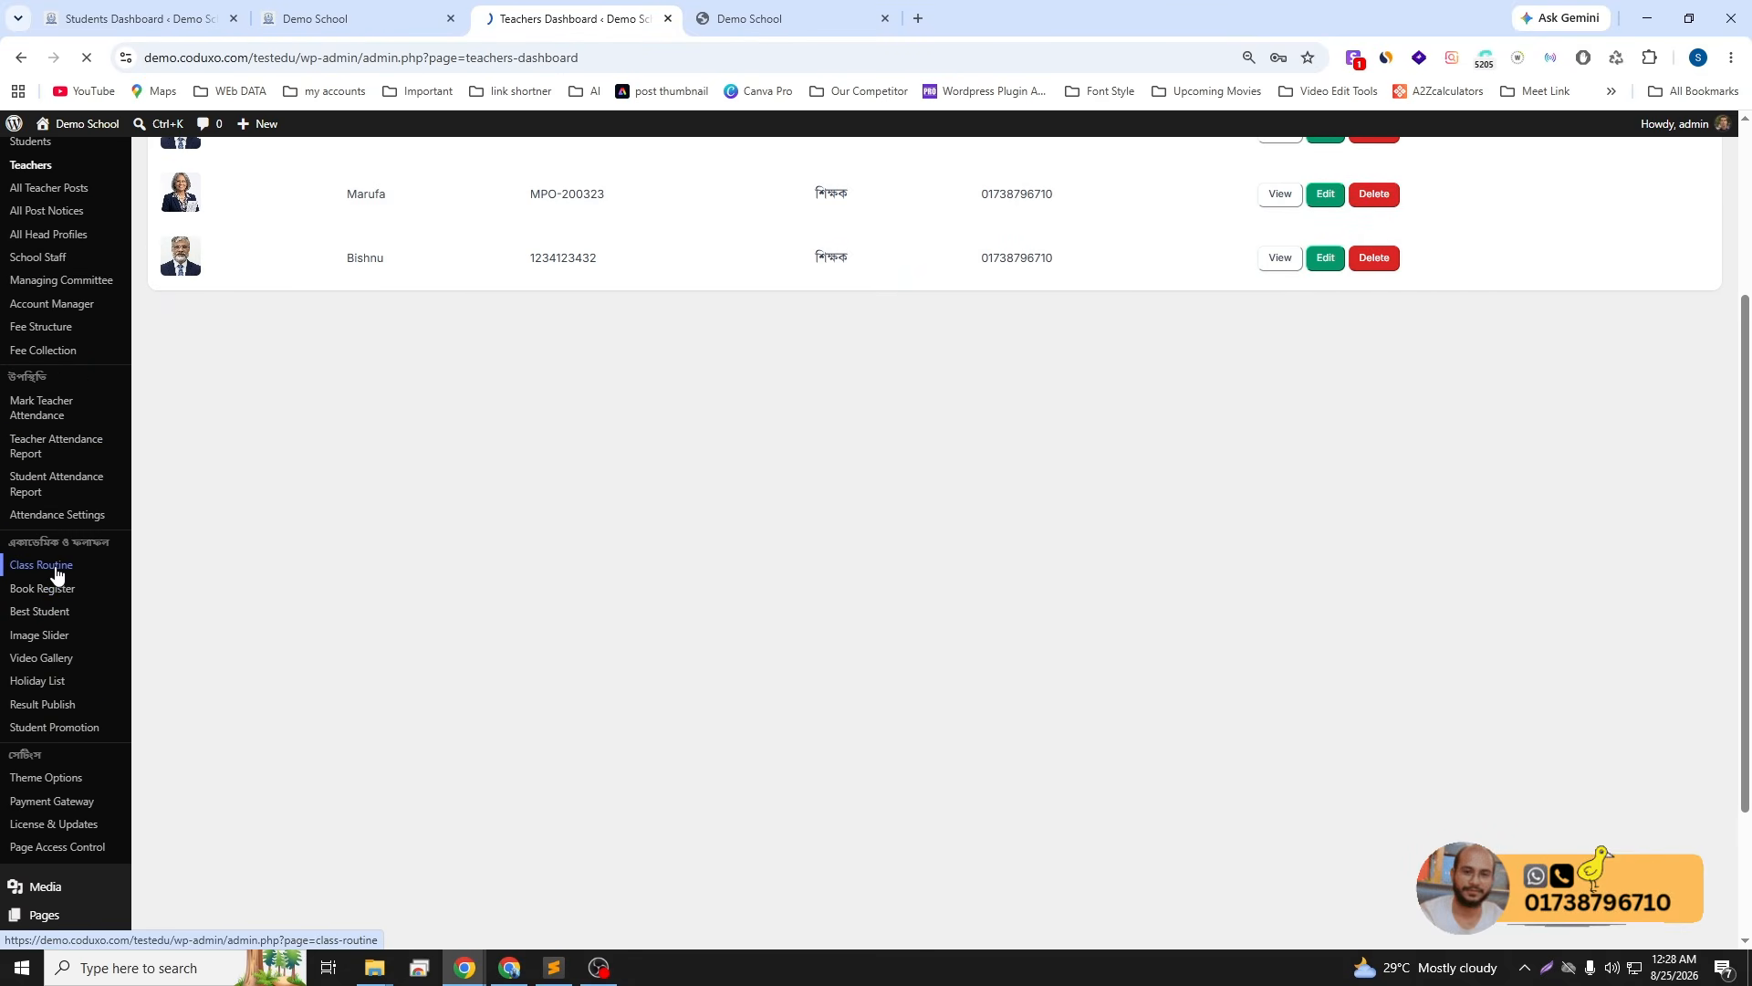
pyautogui.click(234, 398)
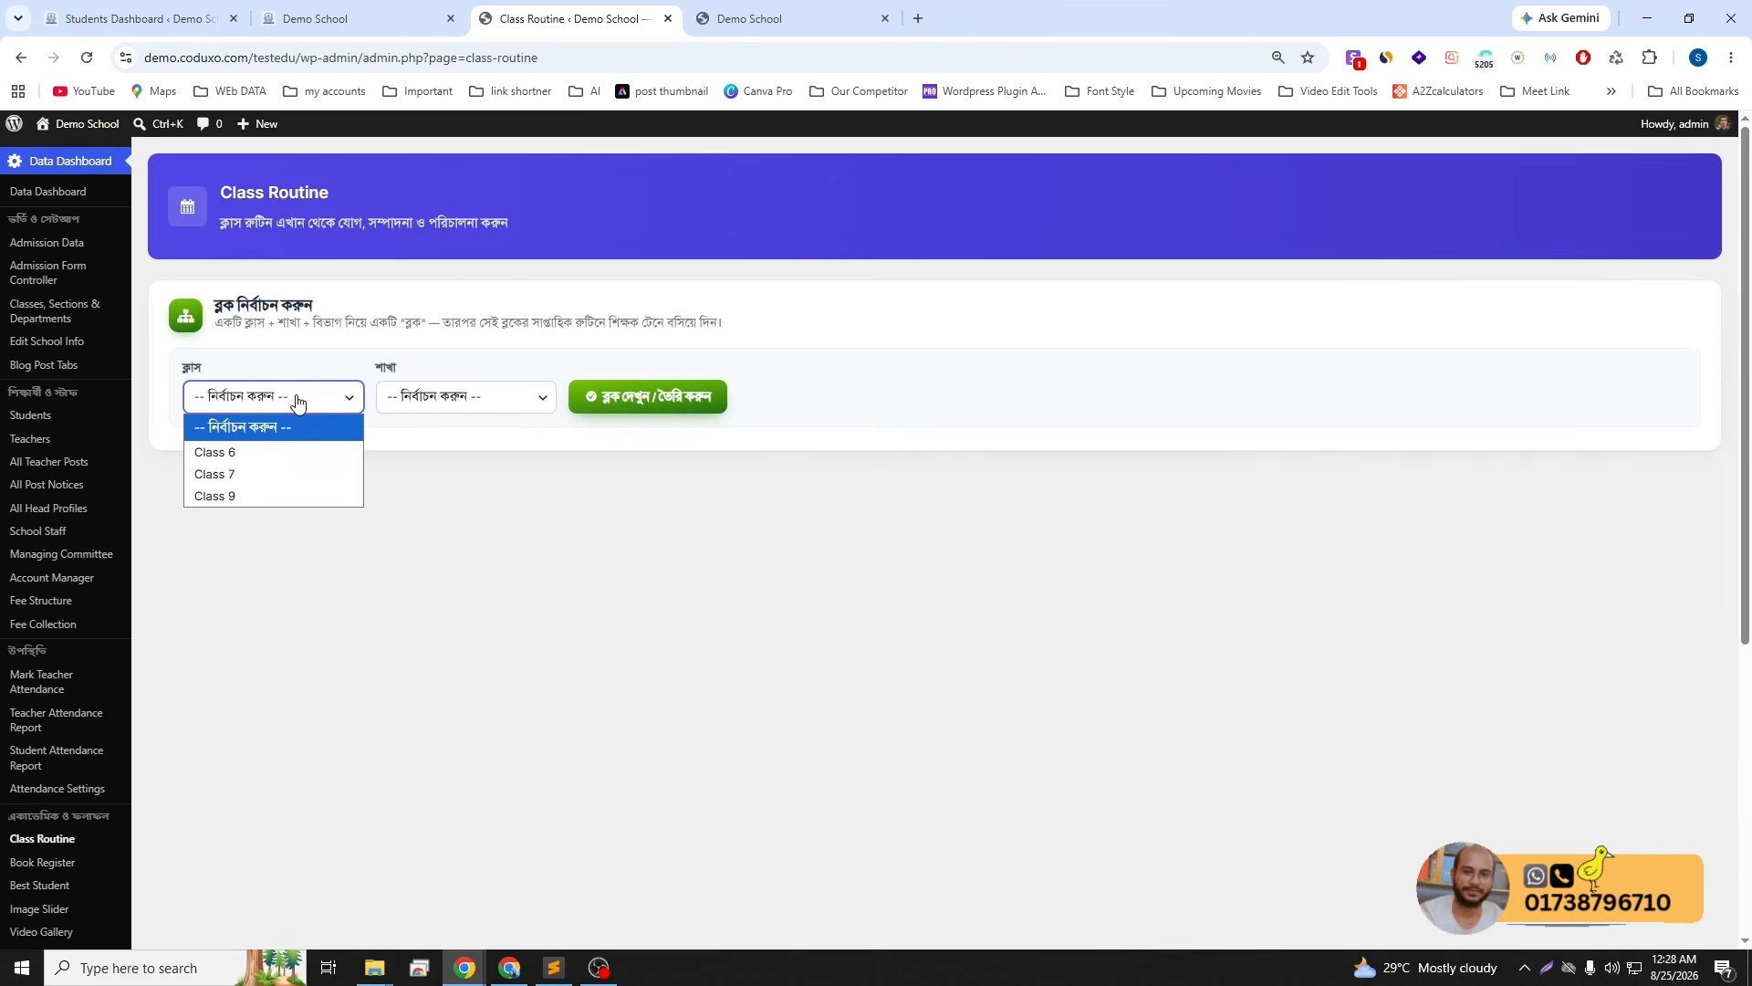
pyautogui.click(226, 452)
pyautogui.click(429, 397)
pyautogui.click(427, 450)
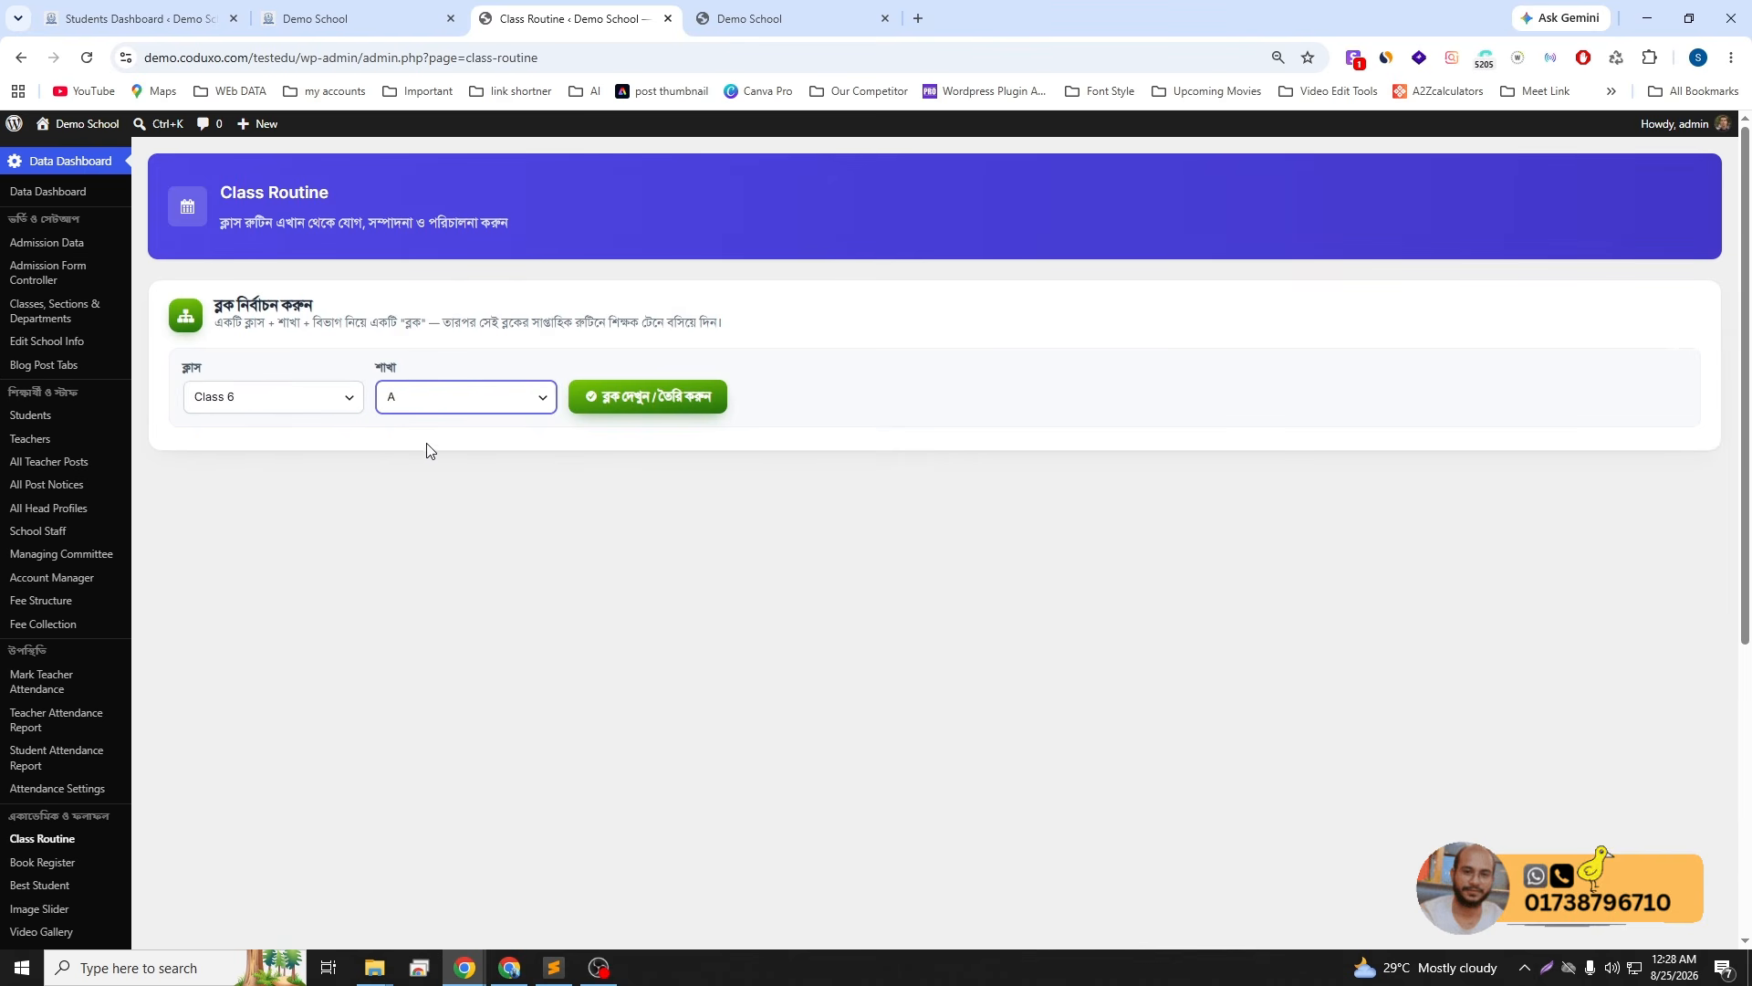
pyautogui.click(639, 402)
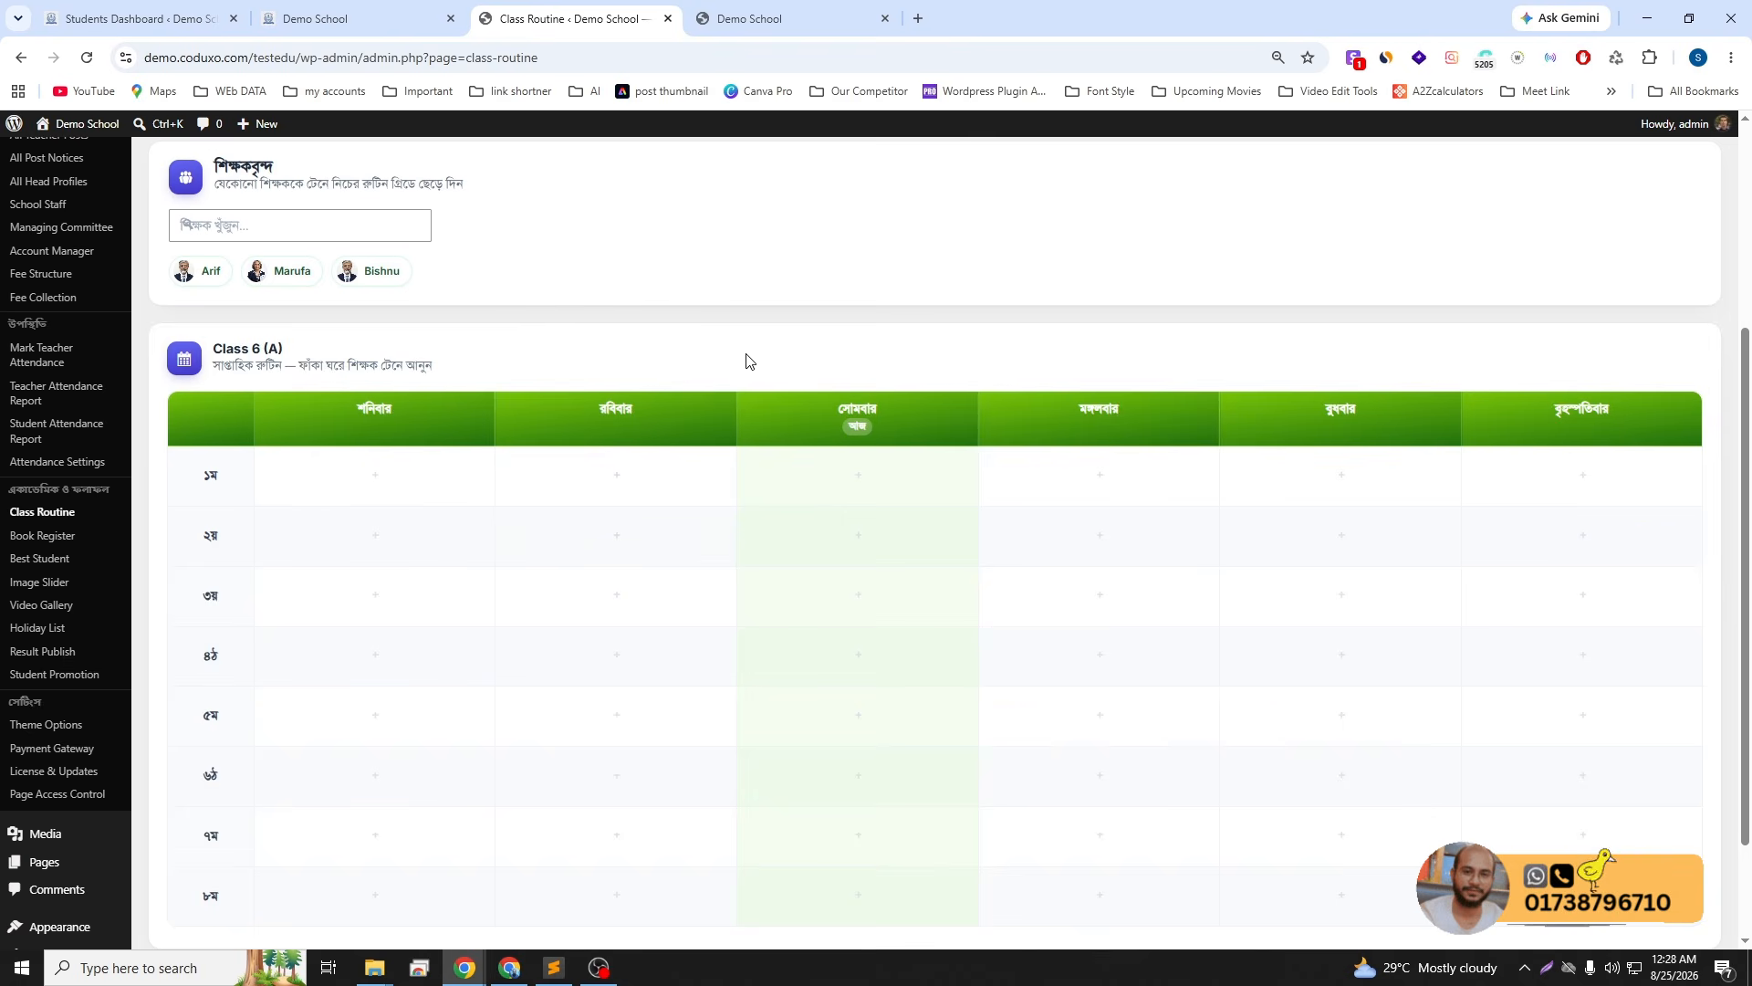
pyautogui.scroll(4, 747, 360)
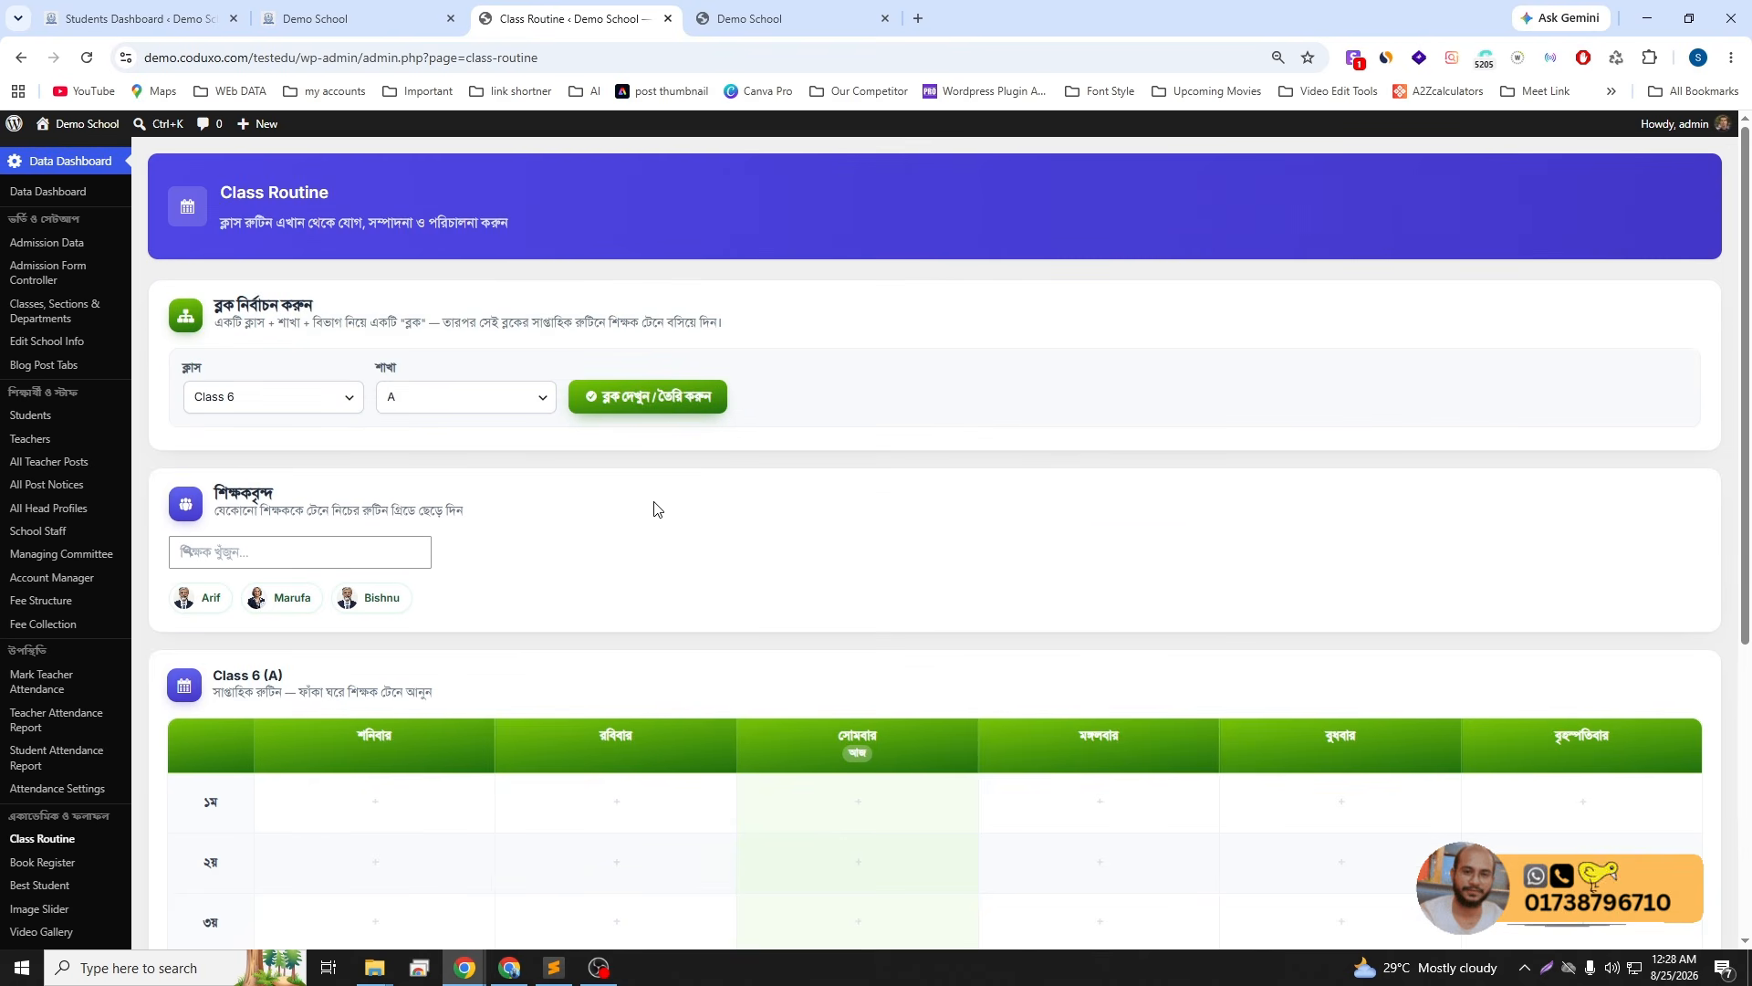
# - Place the first listed teacher in Saturday's first period of the Class 6 (A) weekly routine
pyautogui.scroll(-3, 677, 509)
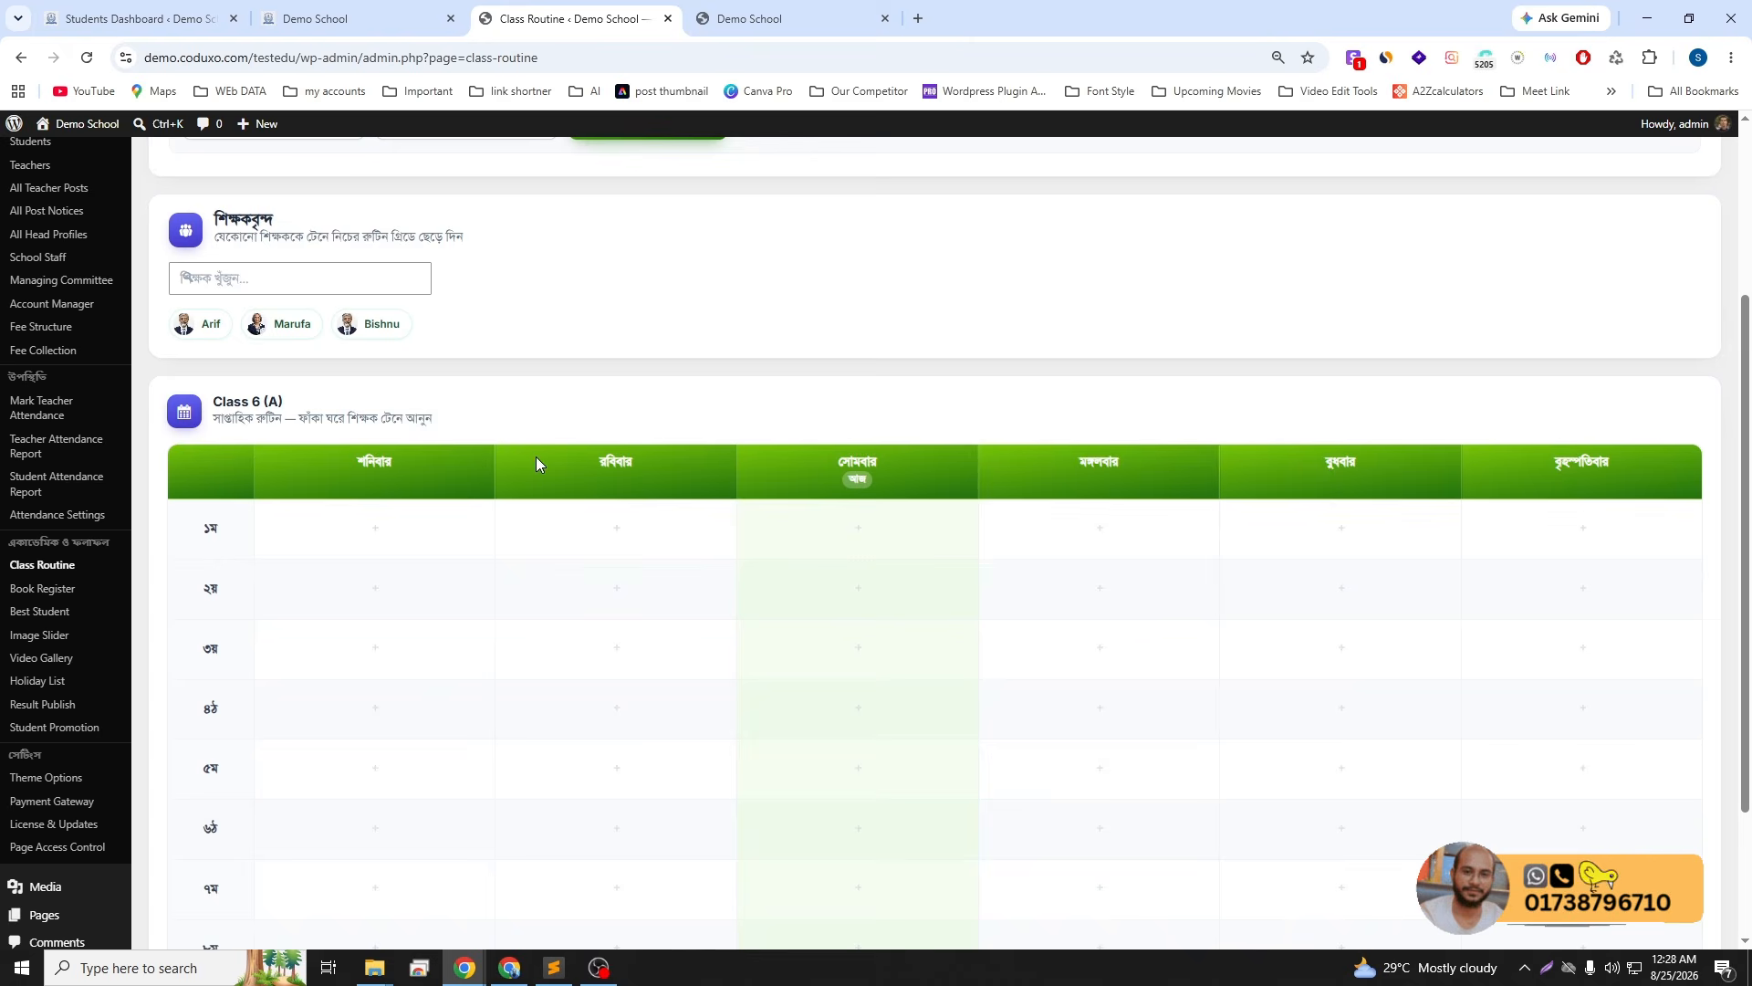
pyautogui.scroll(1, 537, 463)
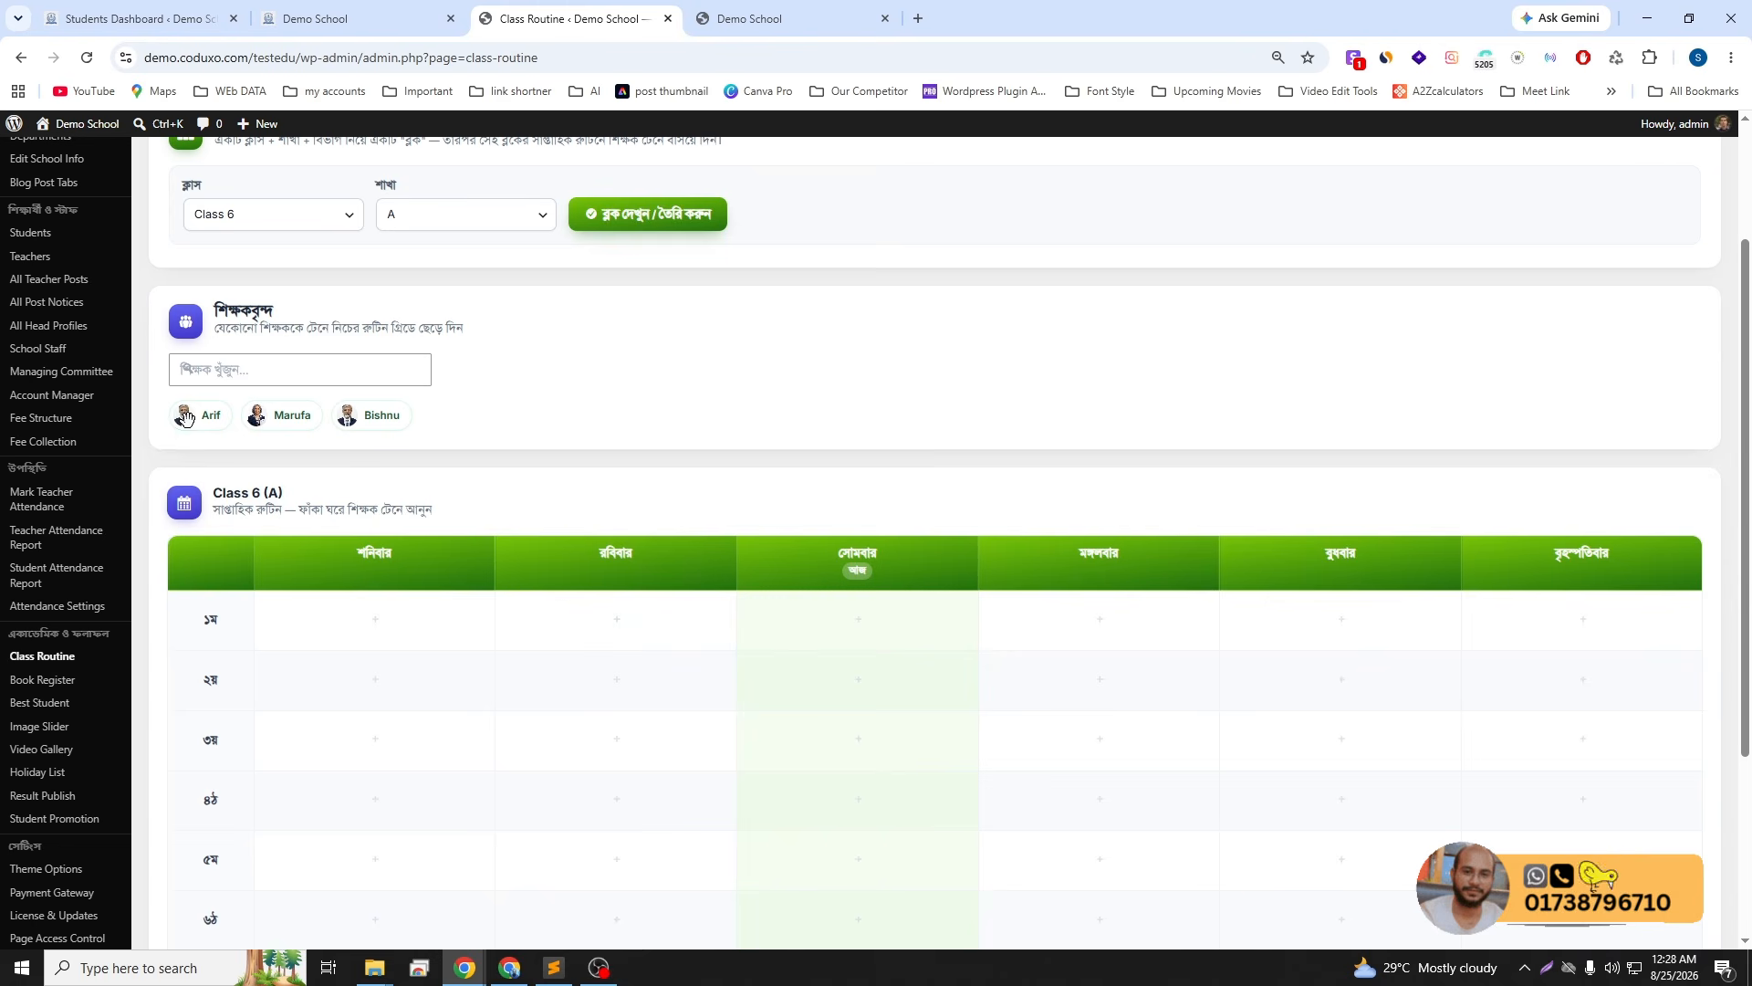
pyautogui.moveTo(184, 417); pyautogui.dragTo(307, 612)
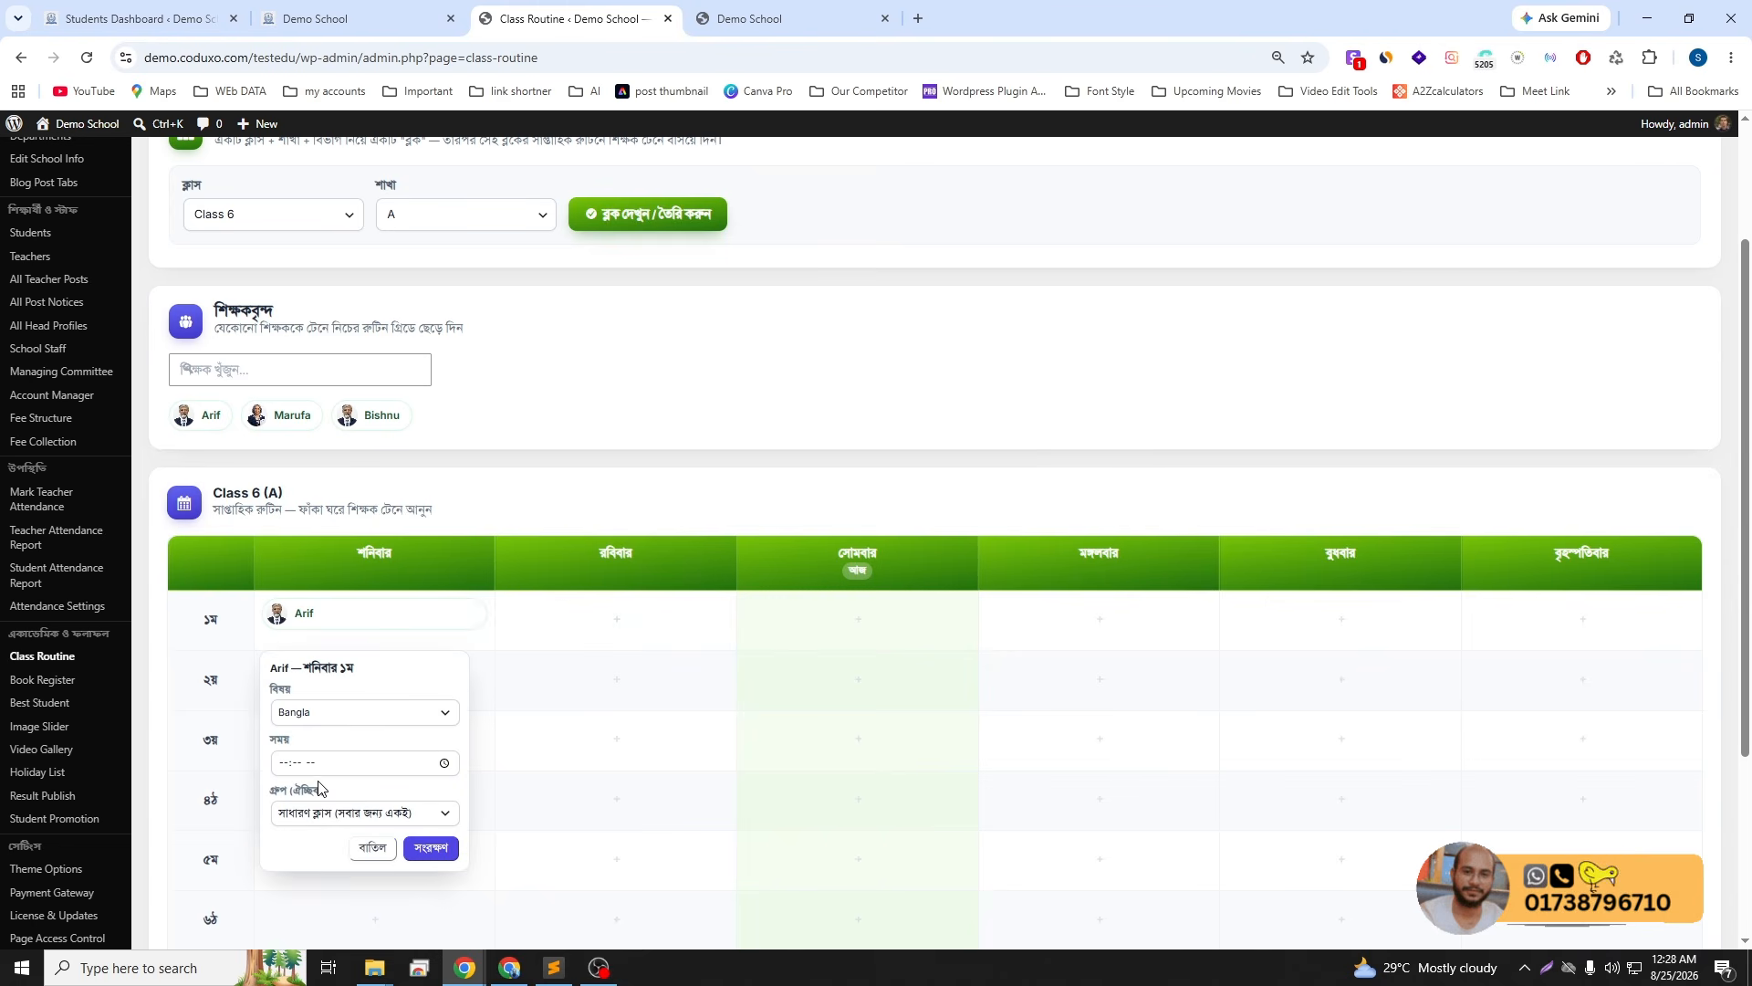
# - Set the Saturday first-period class time to 10:00 AM and save the entry with Bangla as the subject
pyautogui.click(445, 764)
pyautogui.scroll(-1, 295, 632)
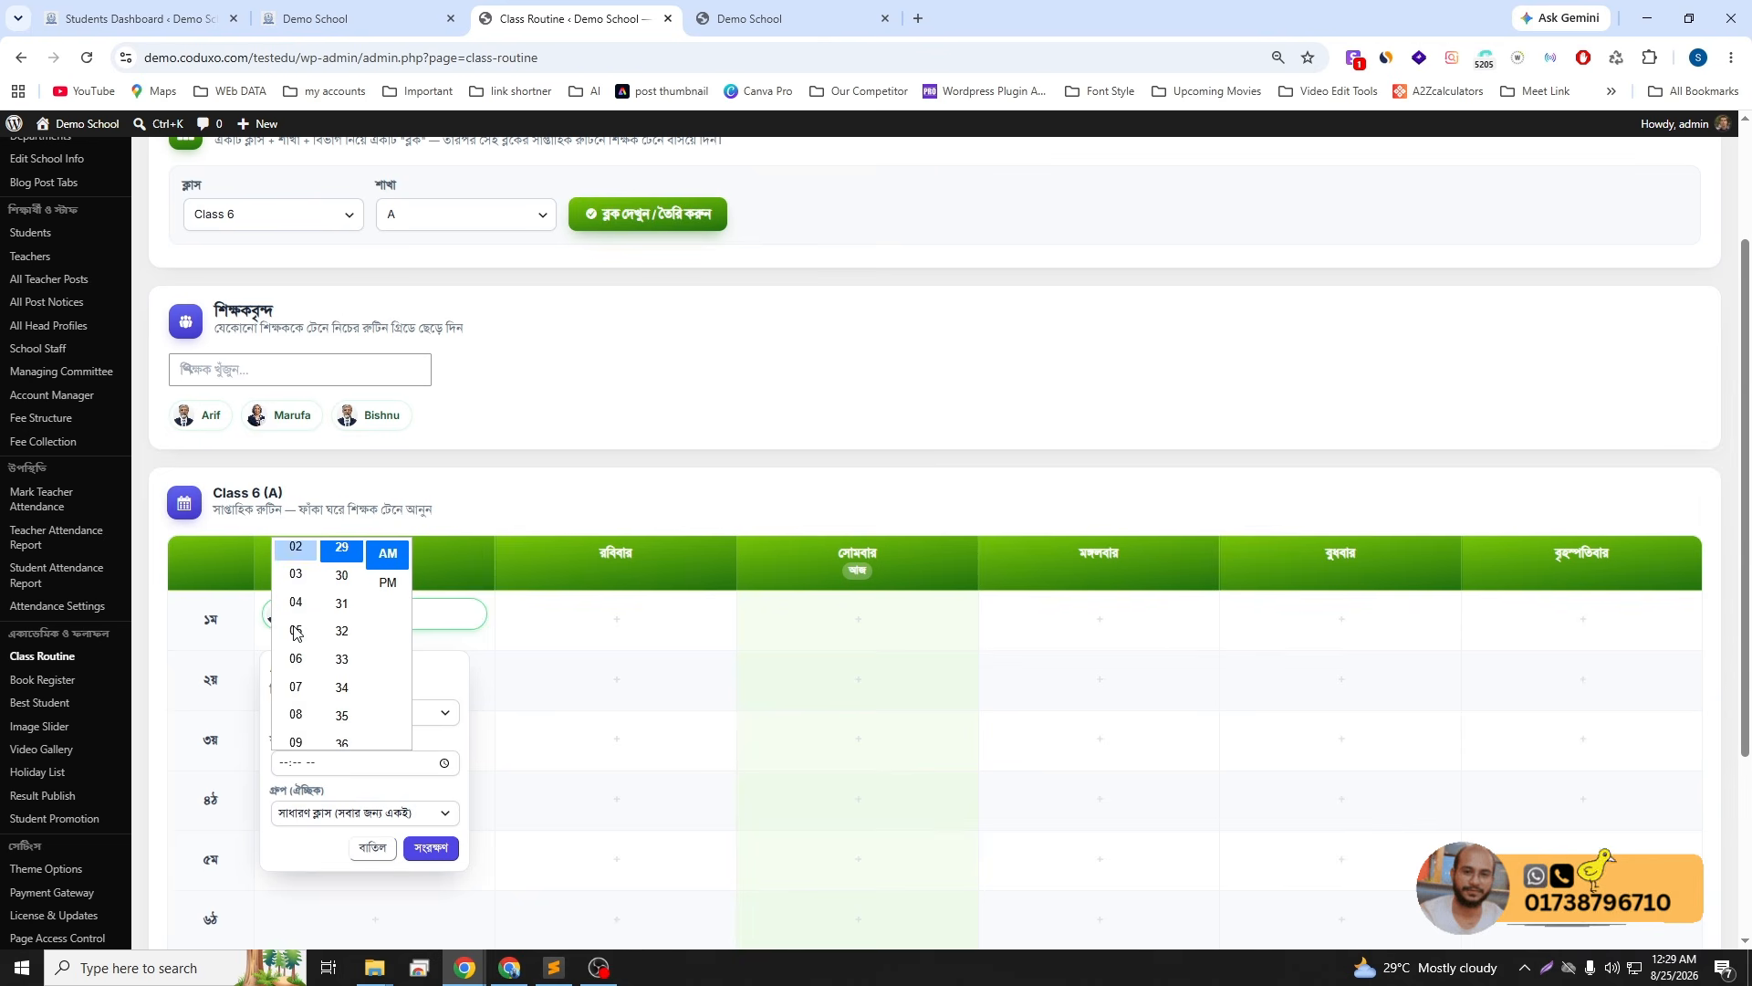
pyautogui.scroll(-1, 293, 648)
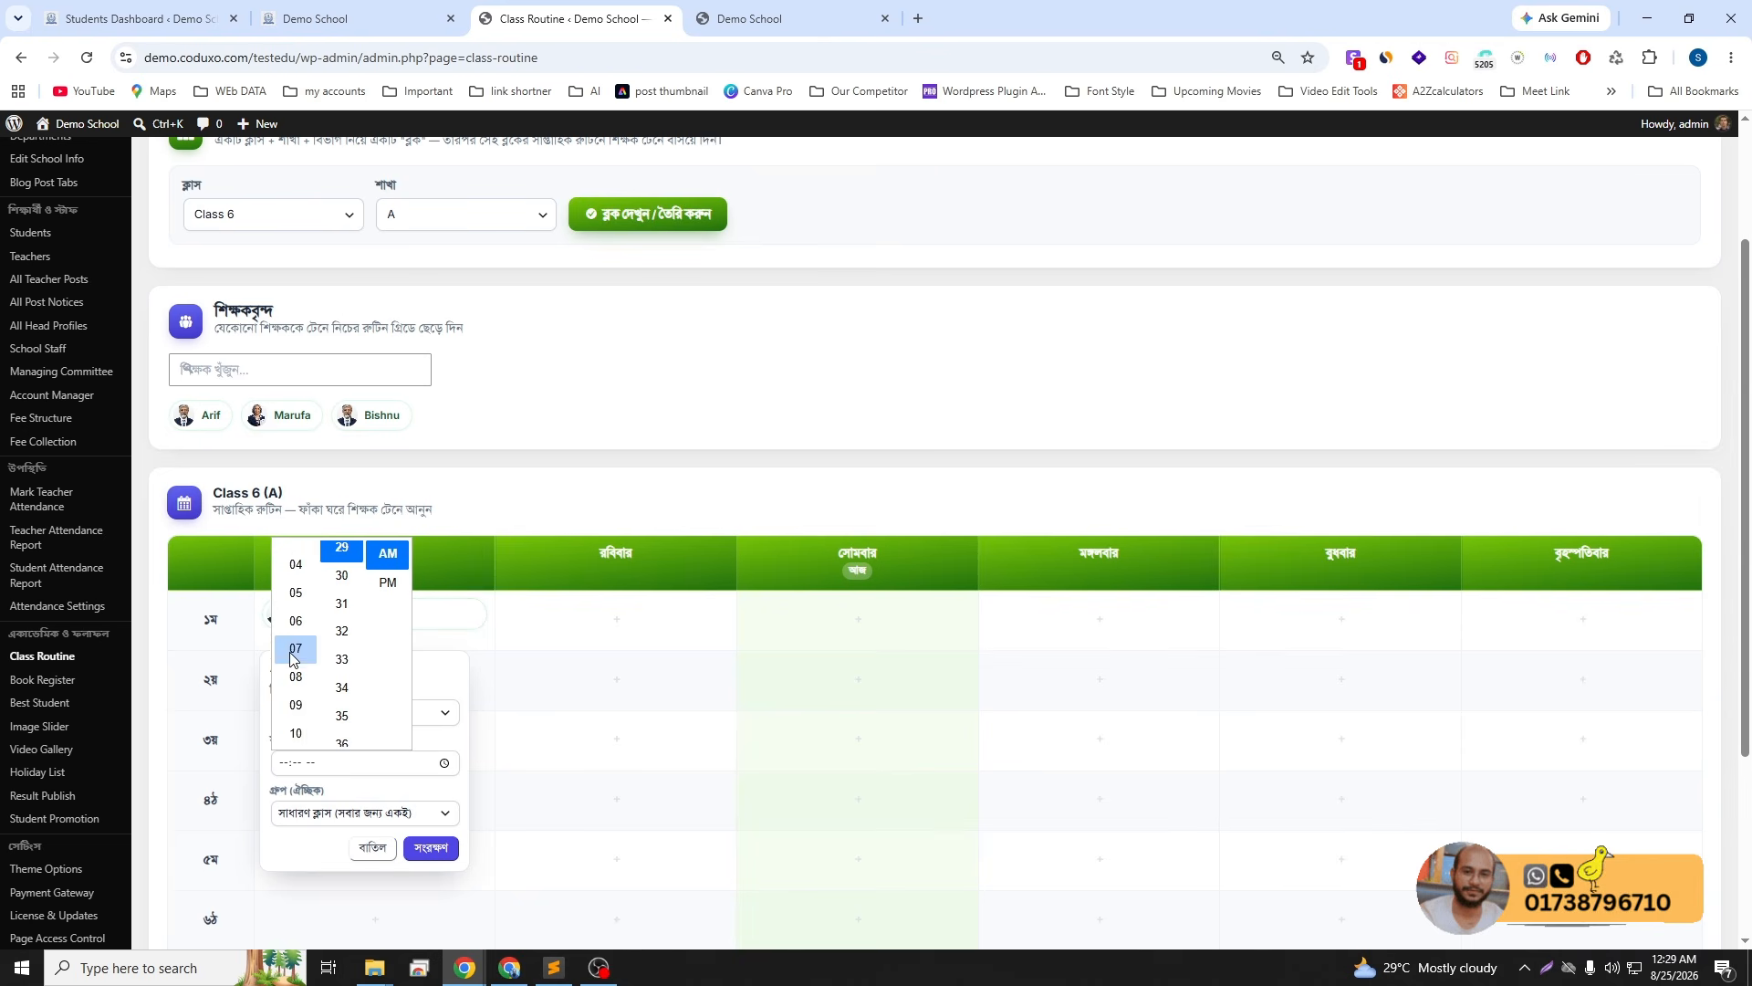
pyautogui.scroll(-3, 293, 652)
pyautogui.click(298, 630)
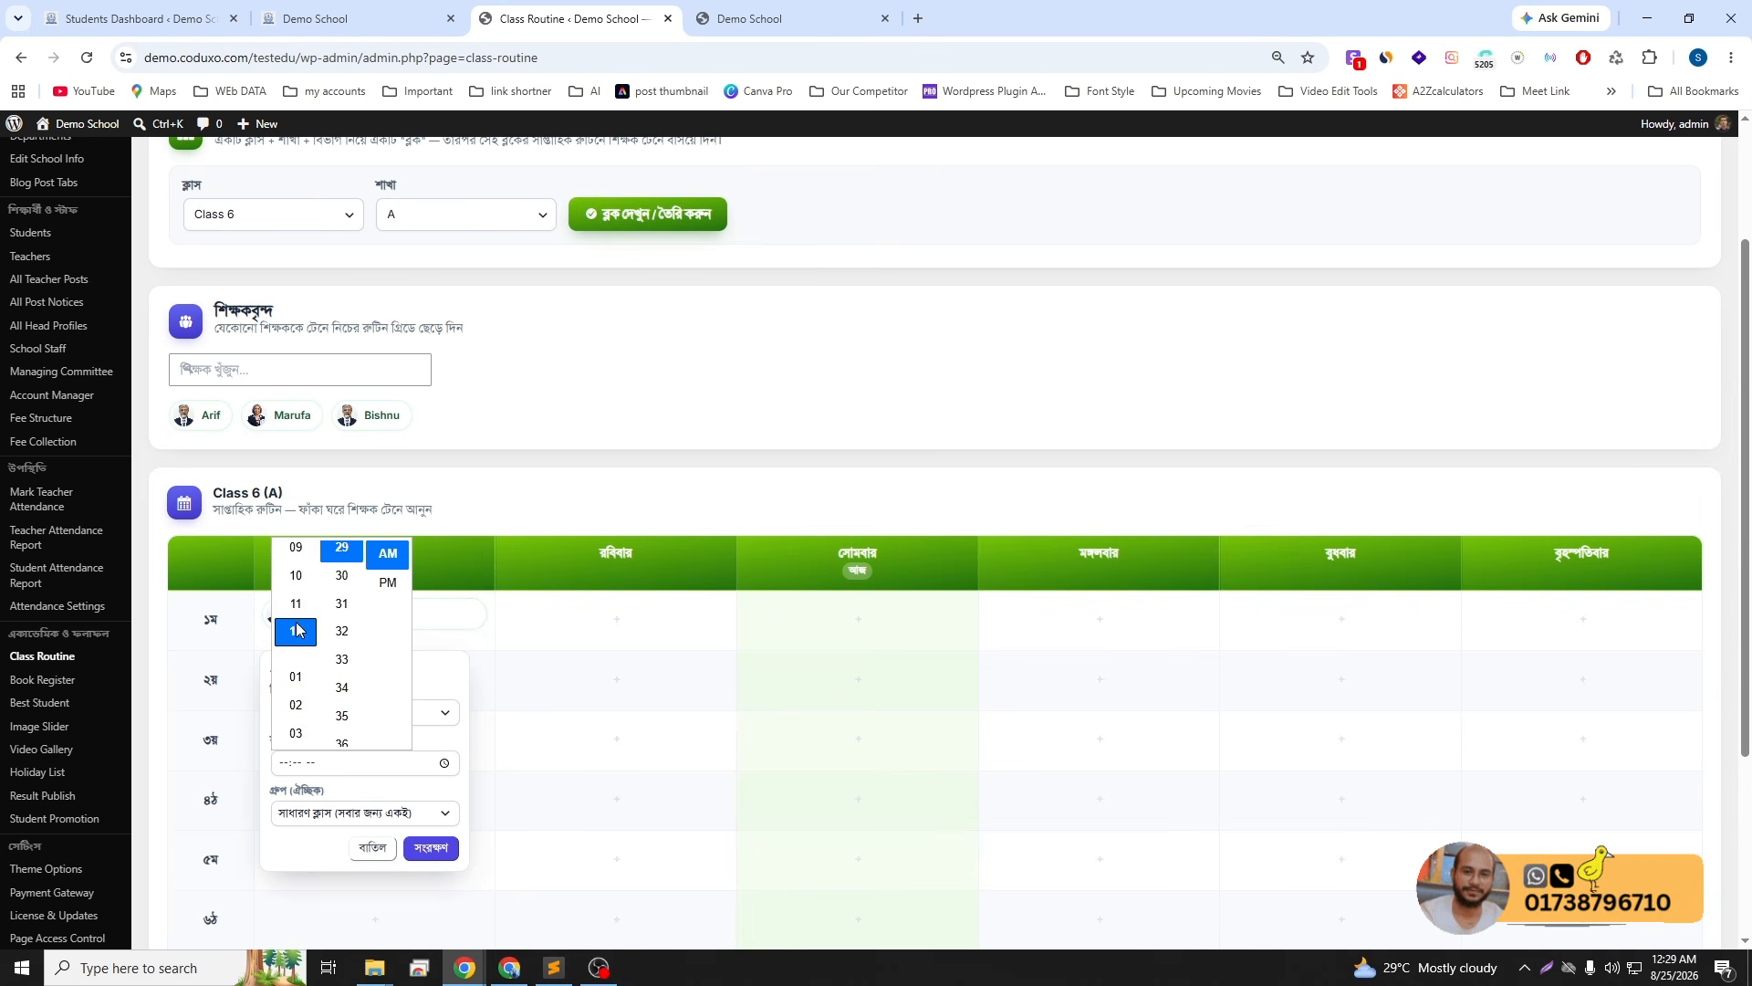
pyautogui.click(298, 577)
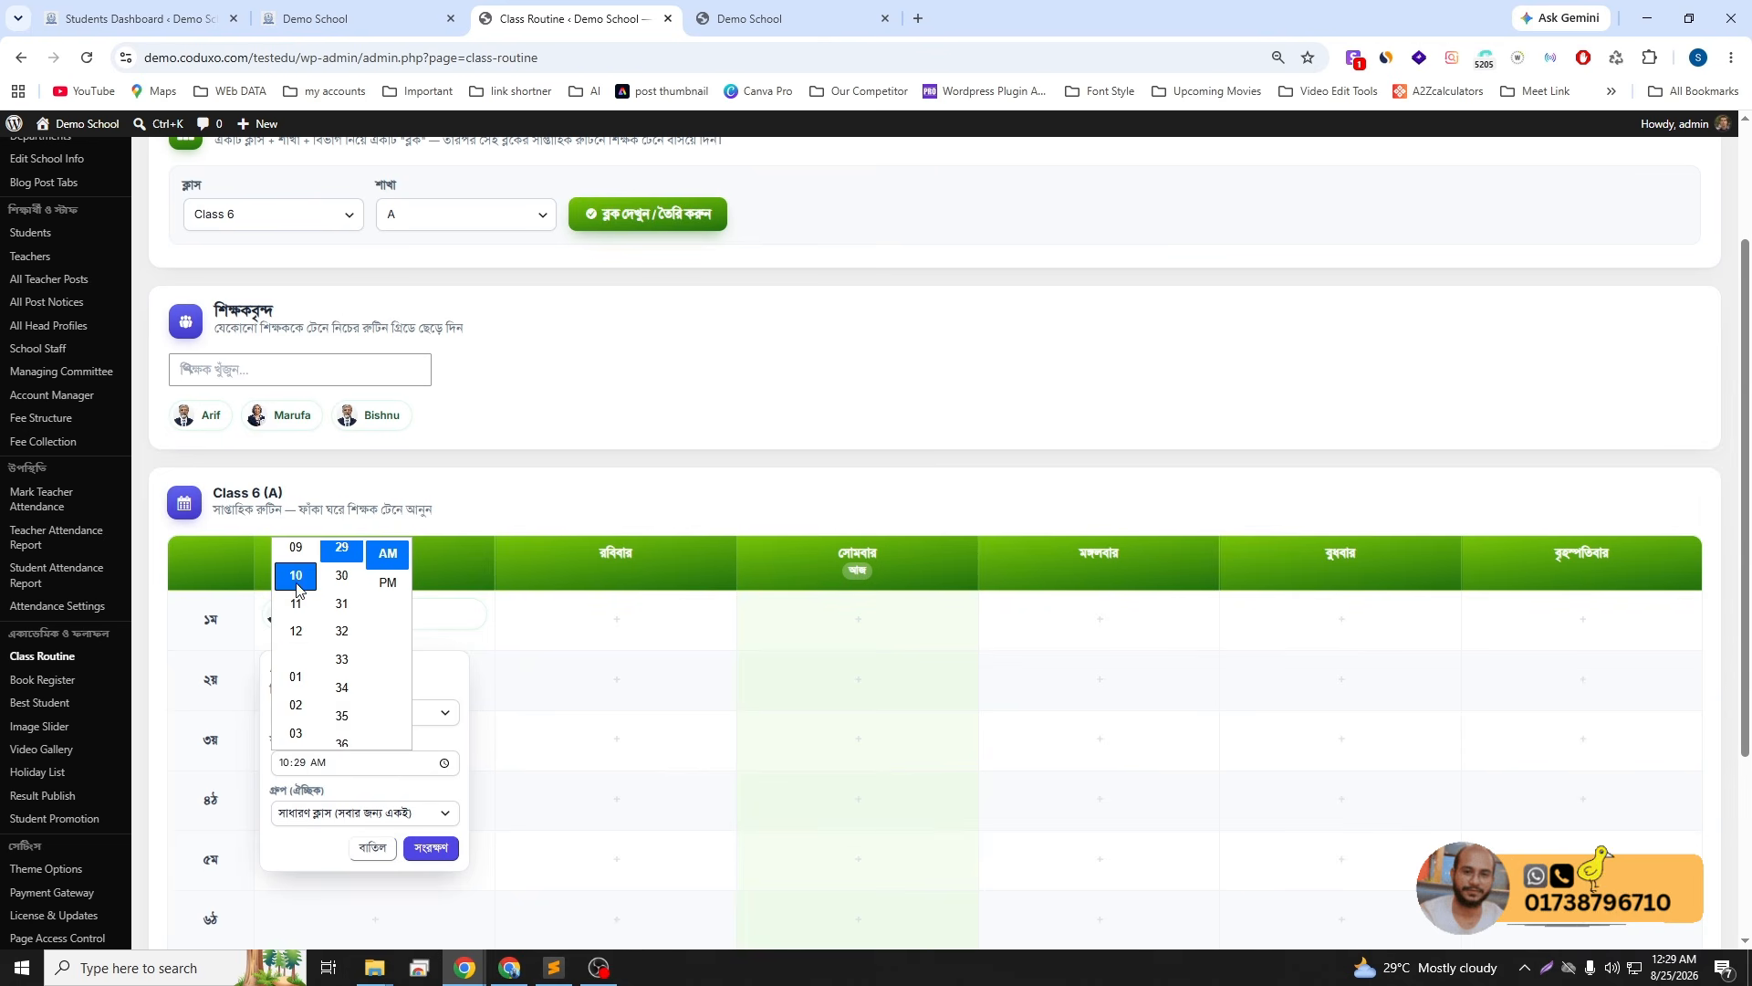
pyautogui.scroll(4, 339, 703)
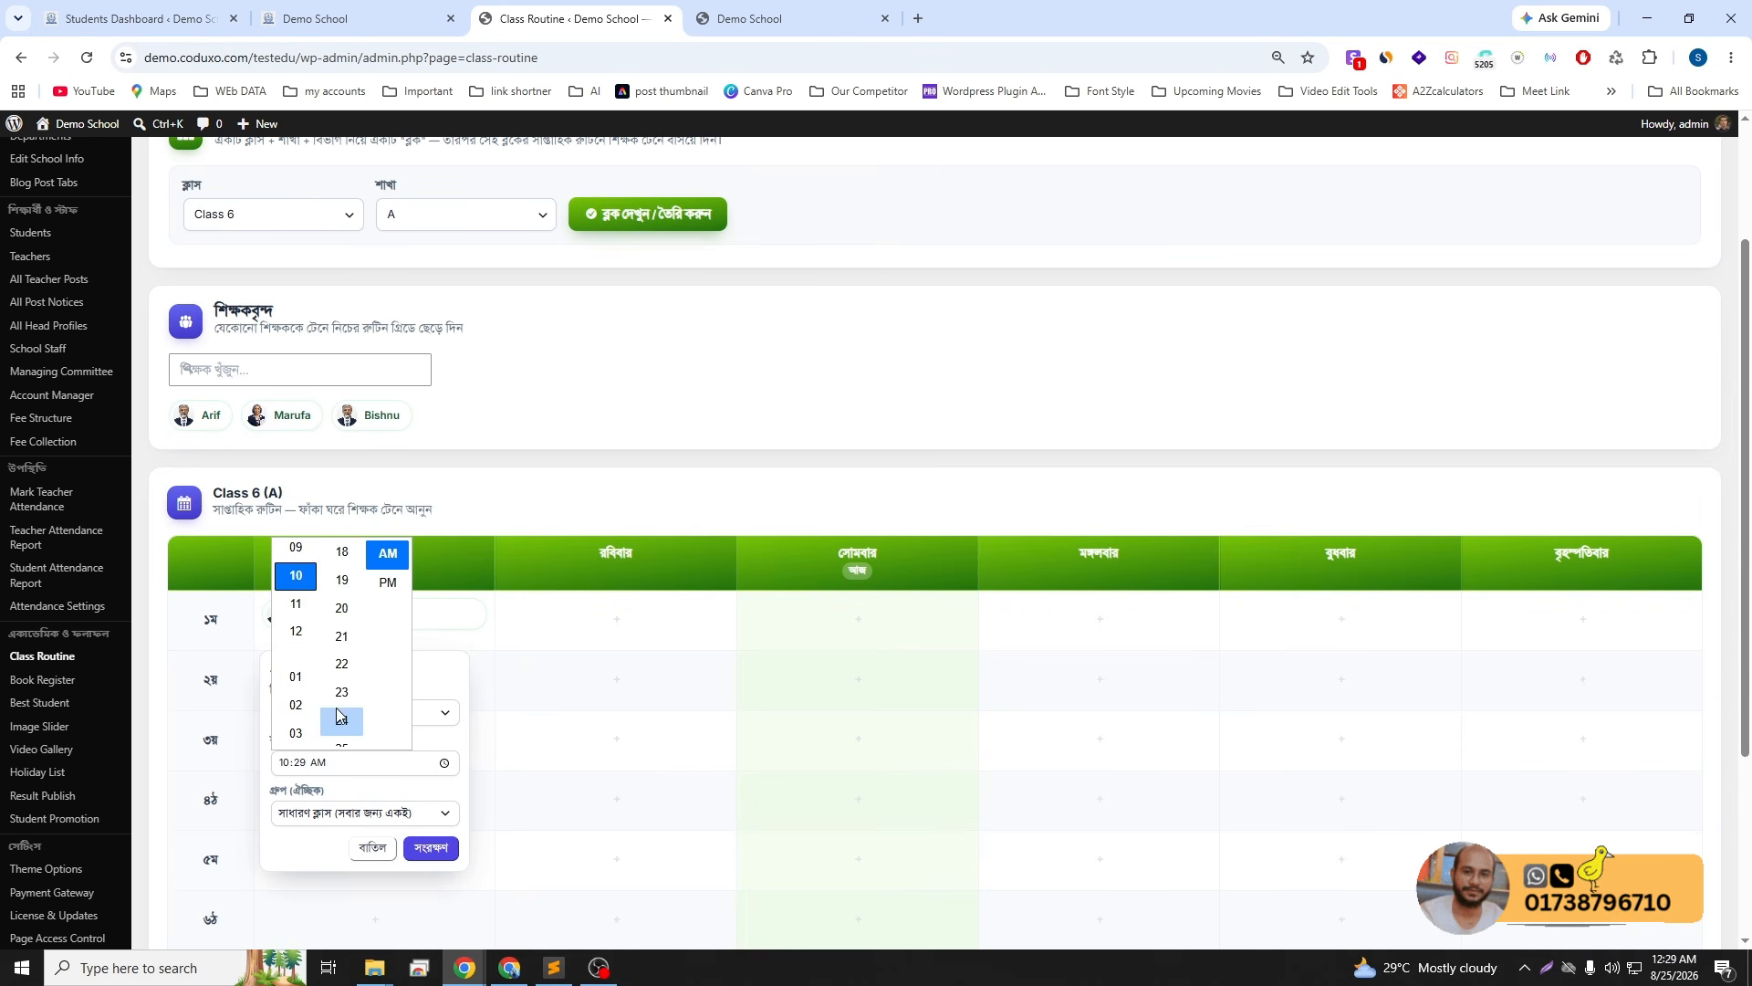
pyautogui.scroll(-9, 340, 714)
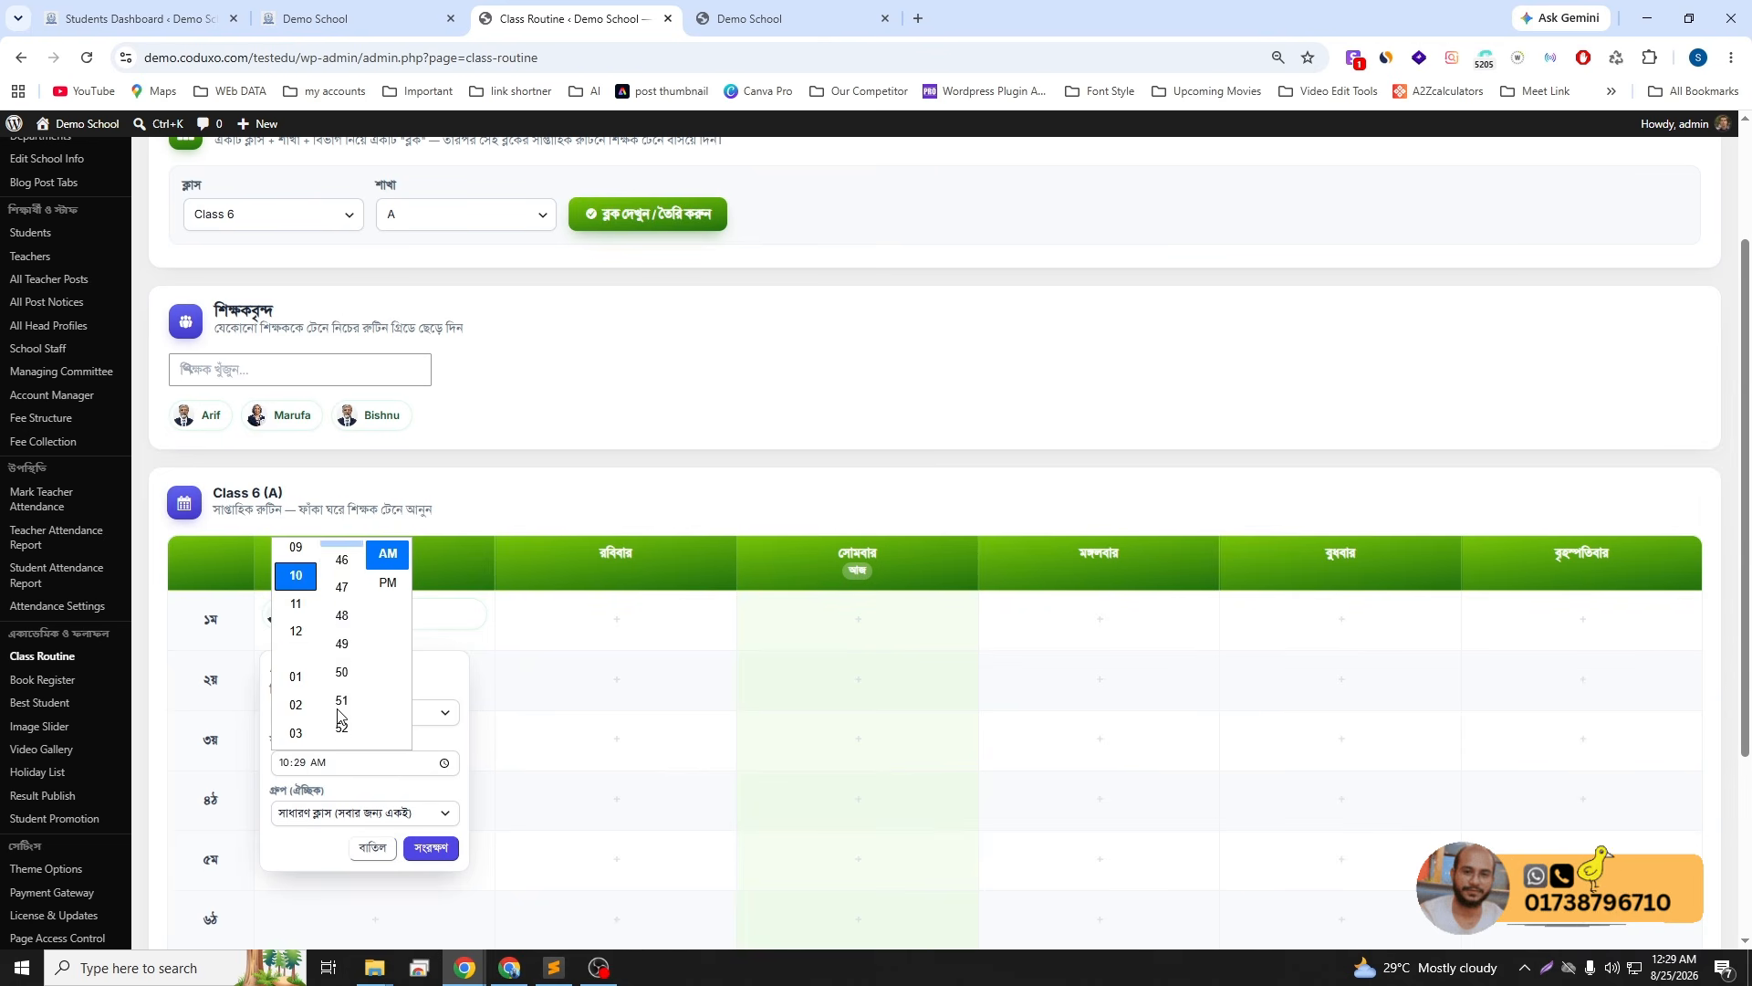
pyautogui.scroll(17, 341, 716)
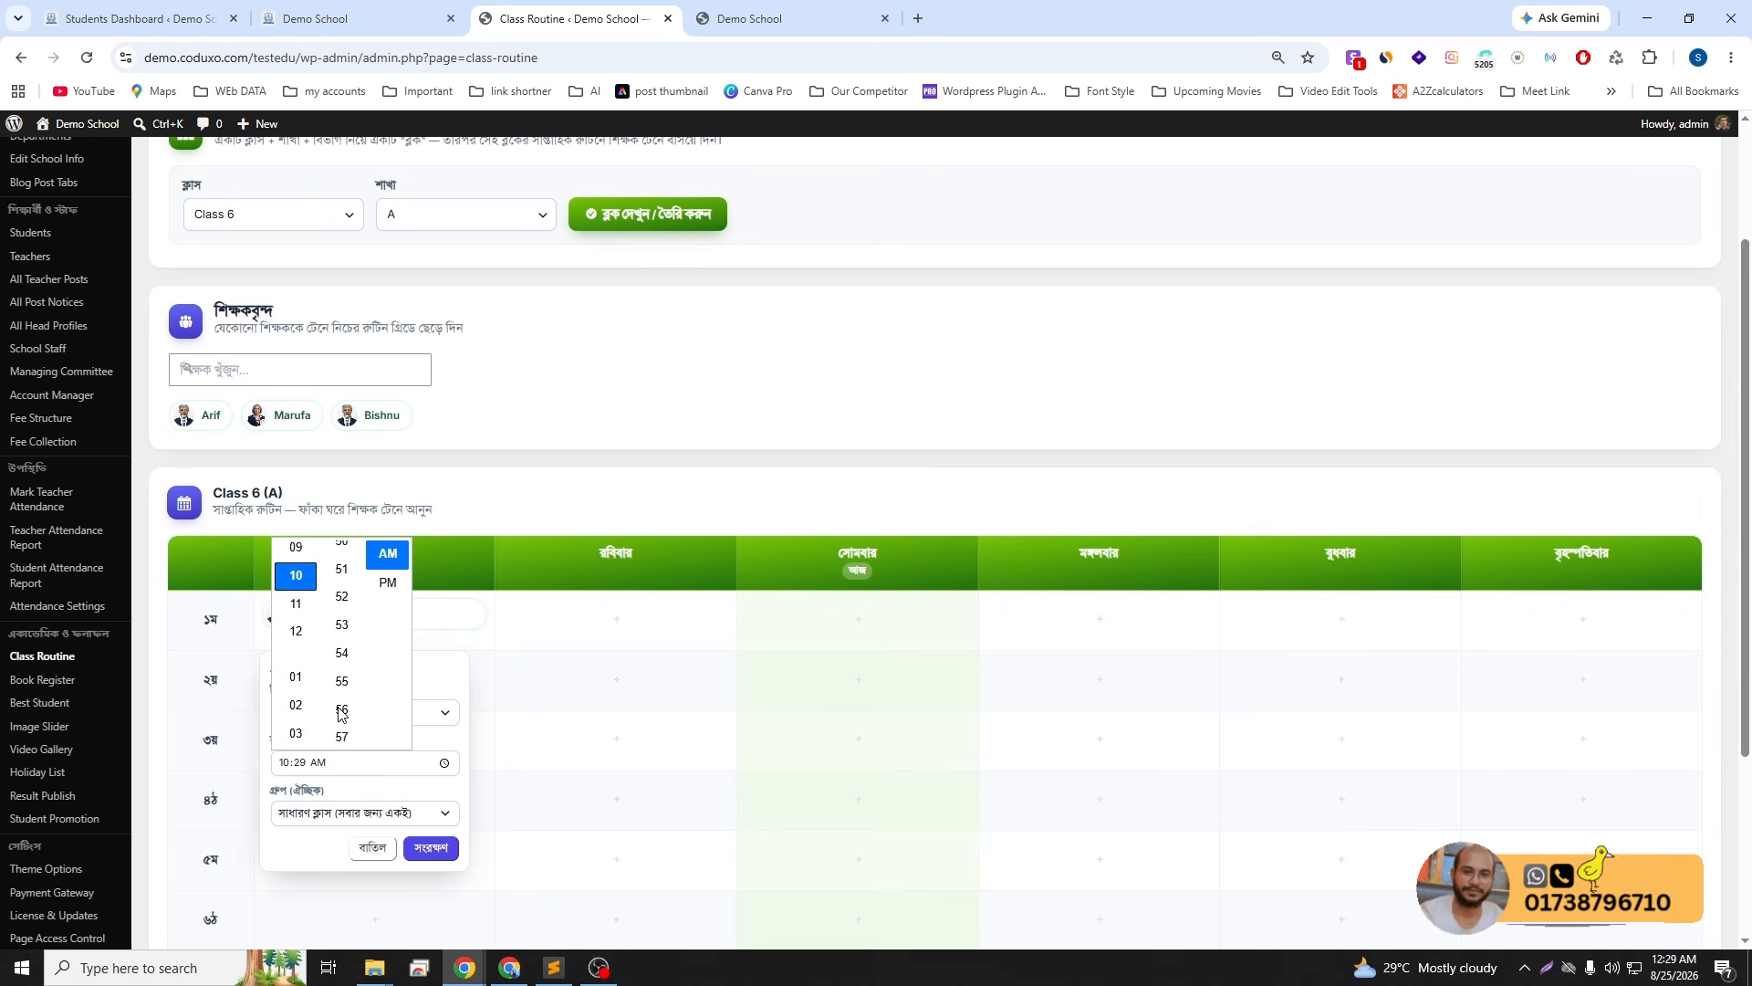
pyautogui.scroll(-2, 340, 714)
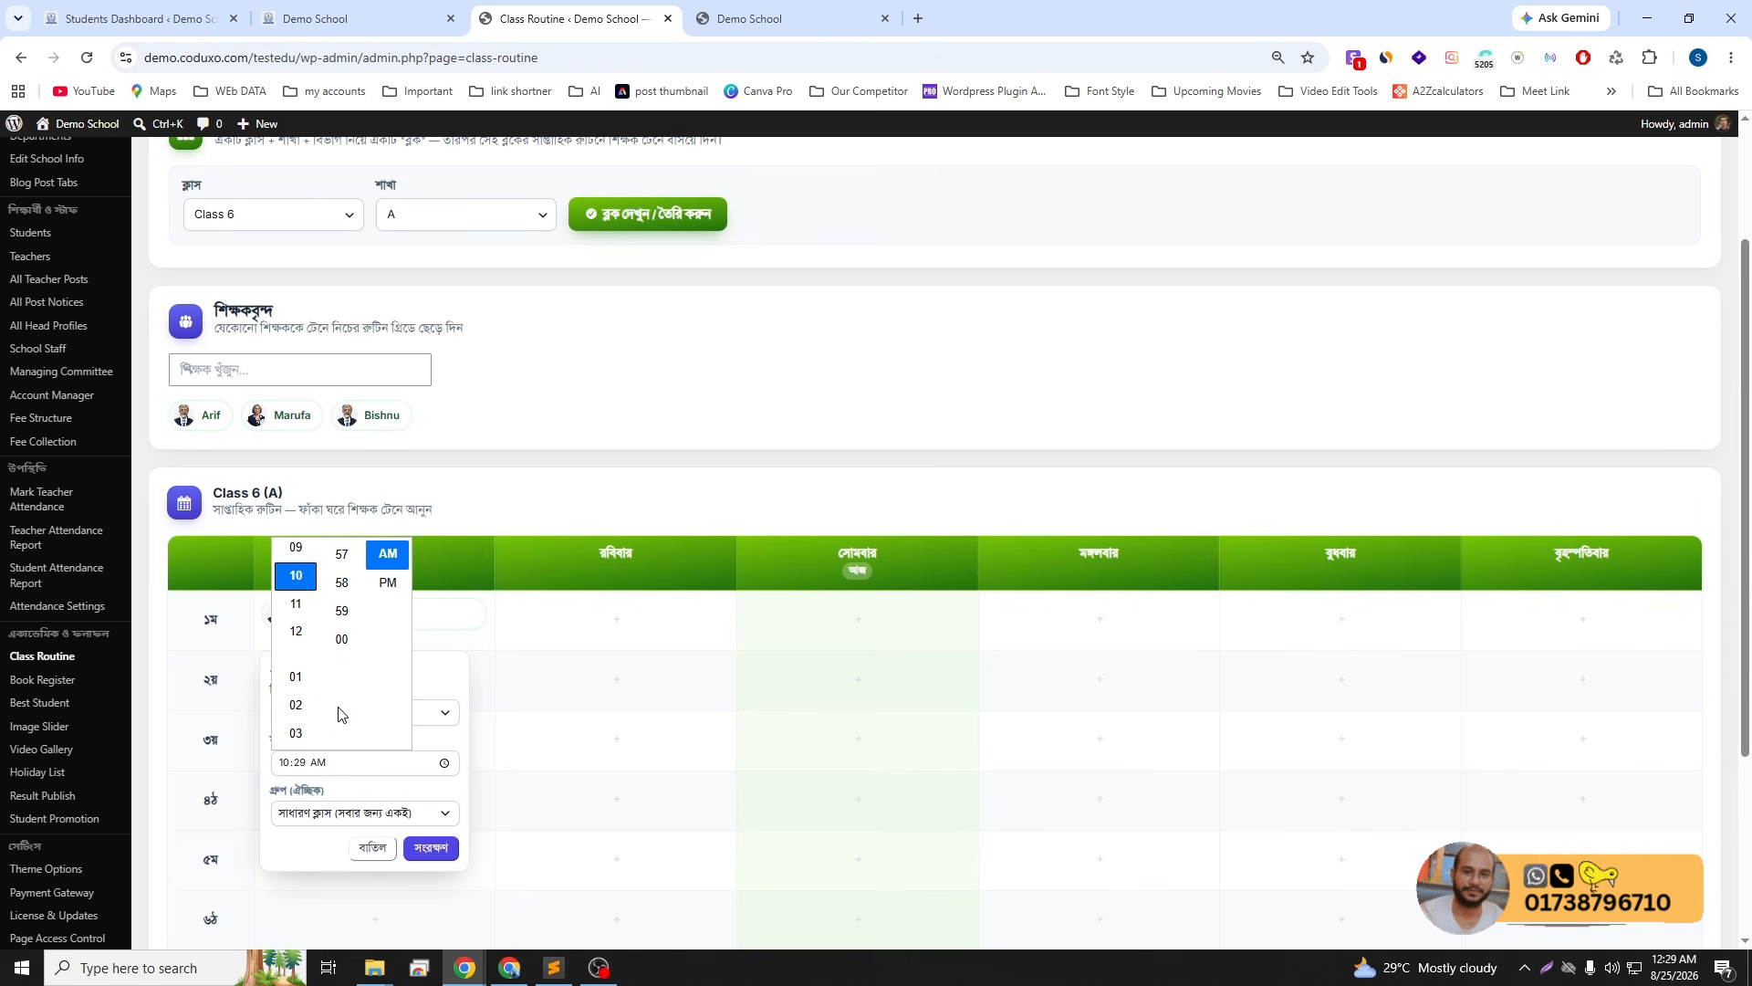
pyautogui.click(343, 630)
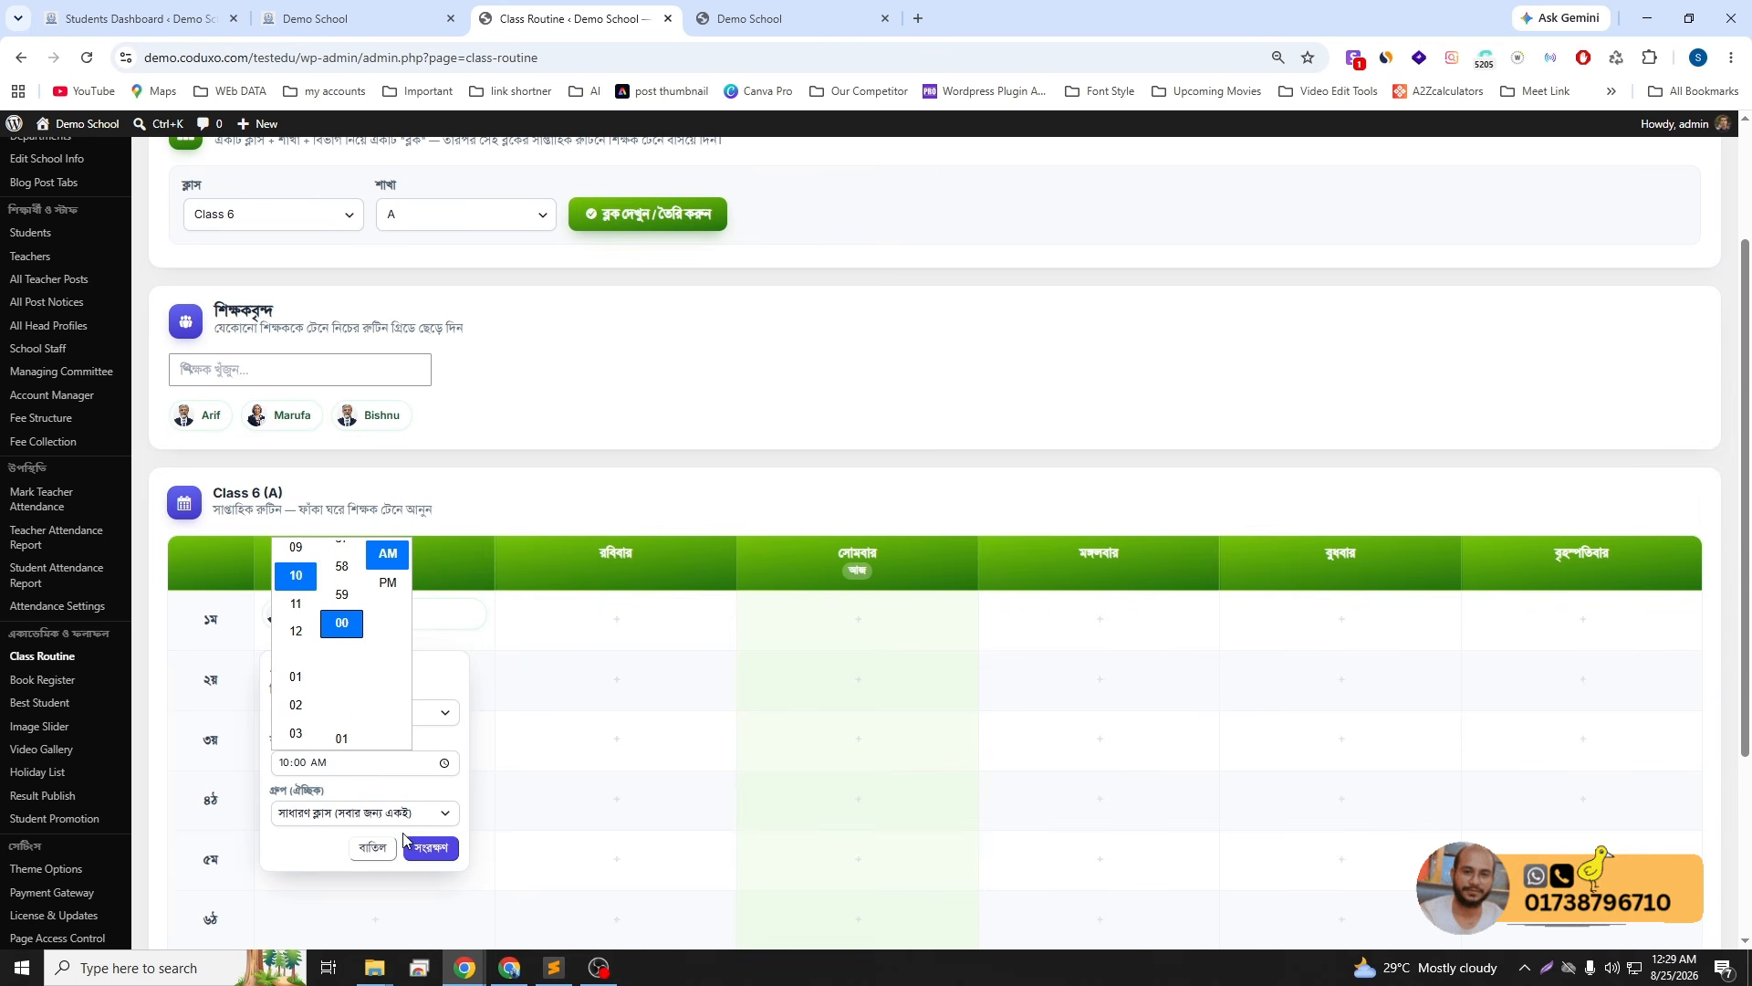
pyautogui.click(429, 853)
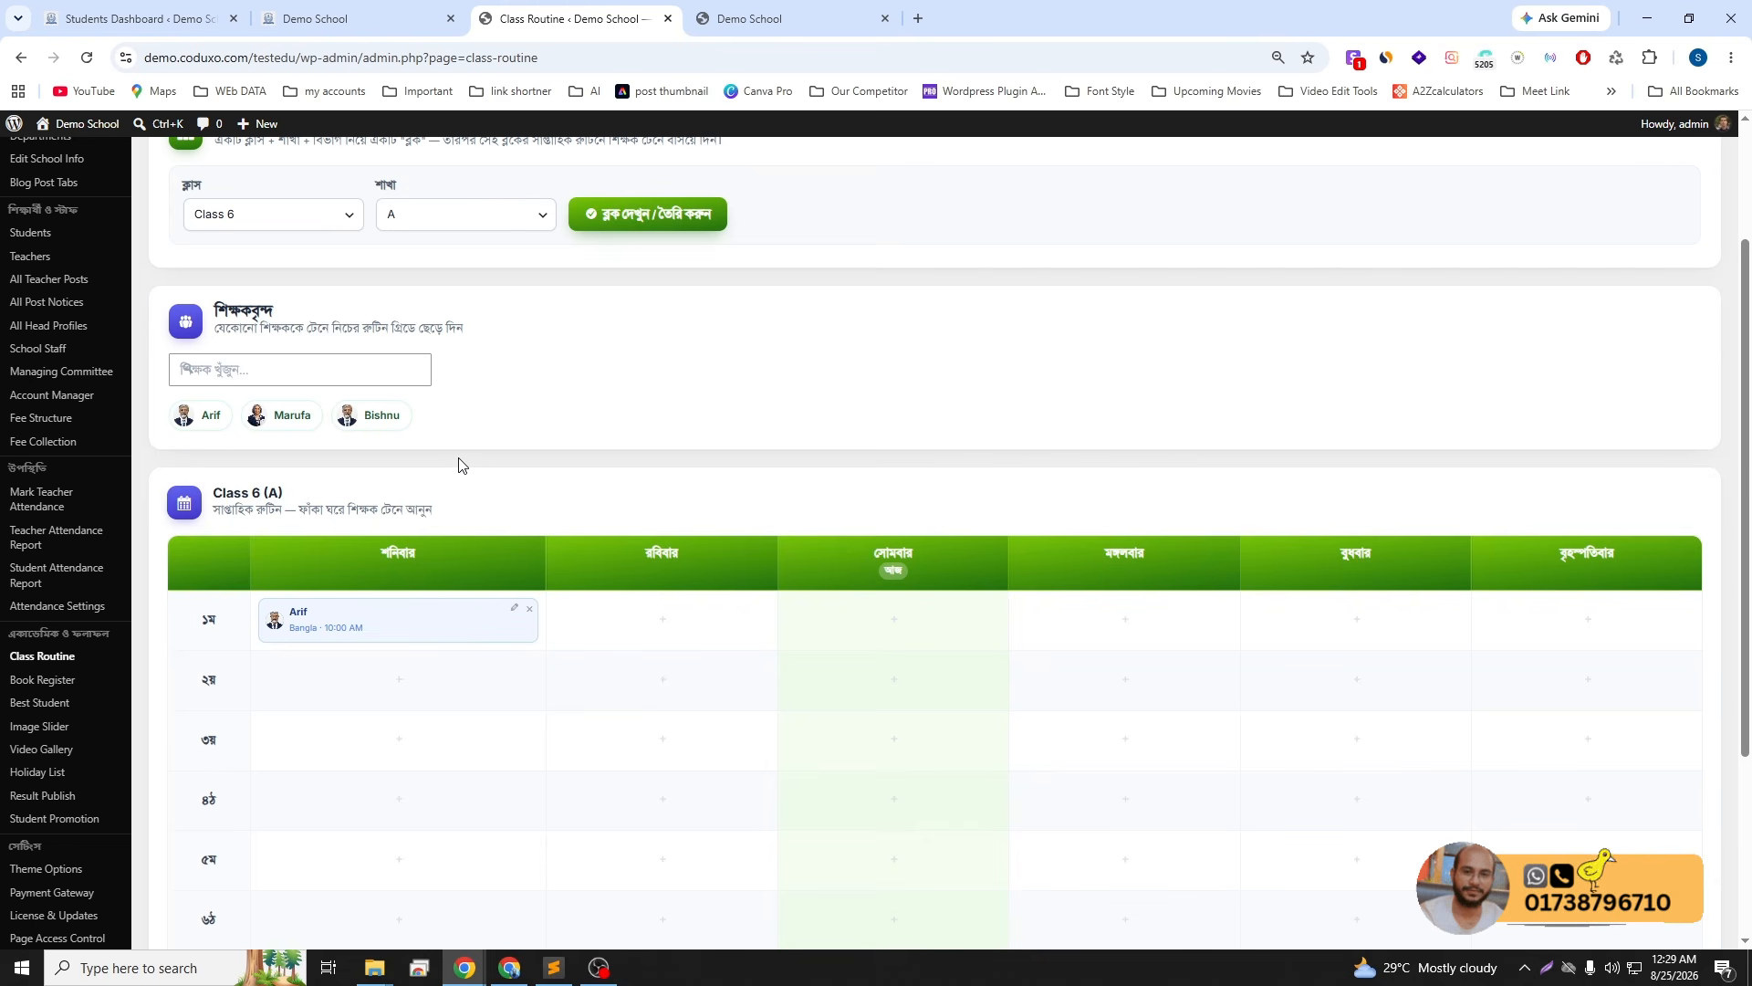
# - Replace Saturday's first-period teacher with the second listed teacher and put the first teacher back, saving each entry for Bangla at 10:00 AM
pyautogui.moveTo(274, 415); pyautogui.dragTo(392, 675)
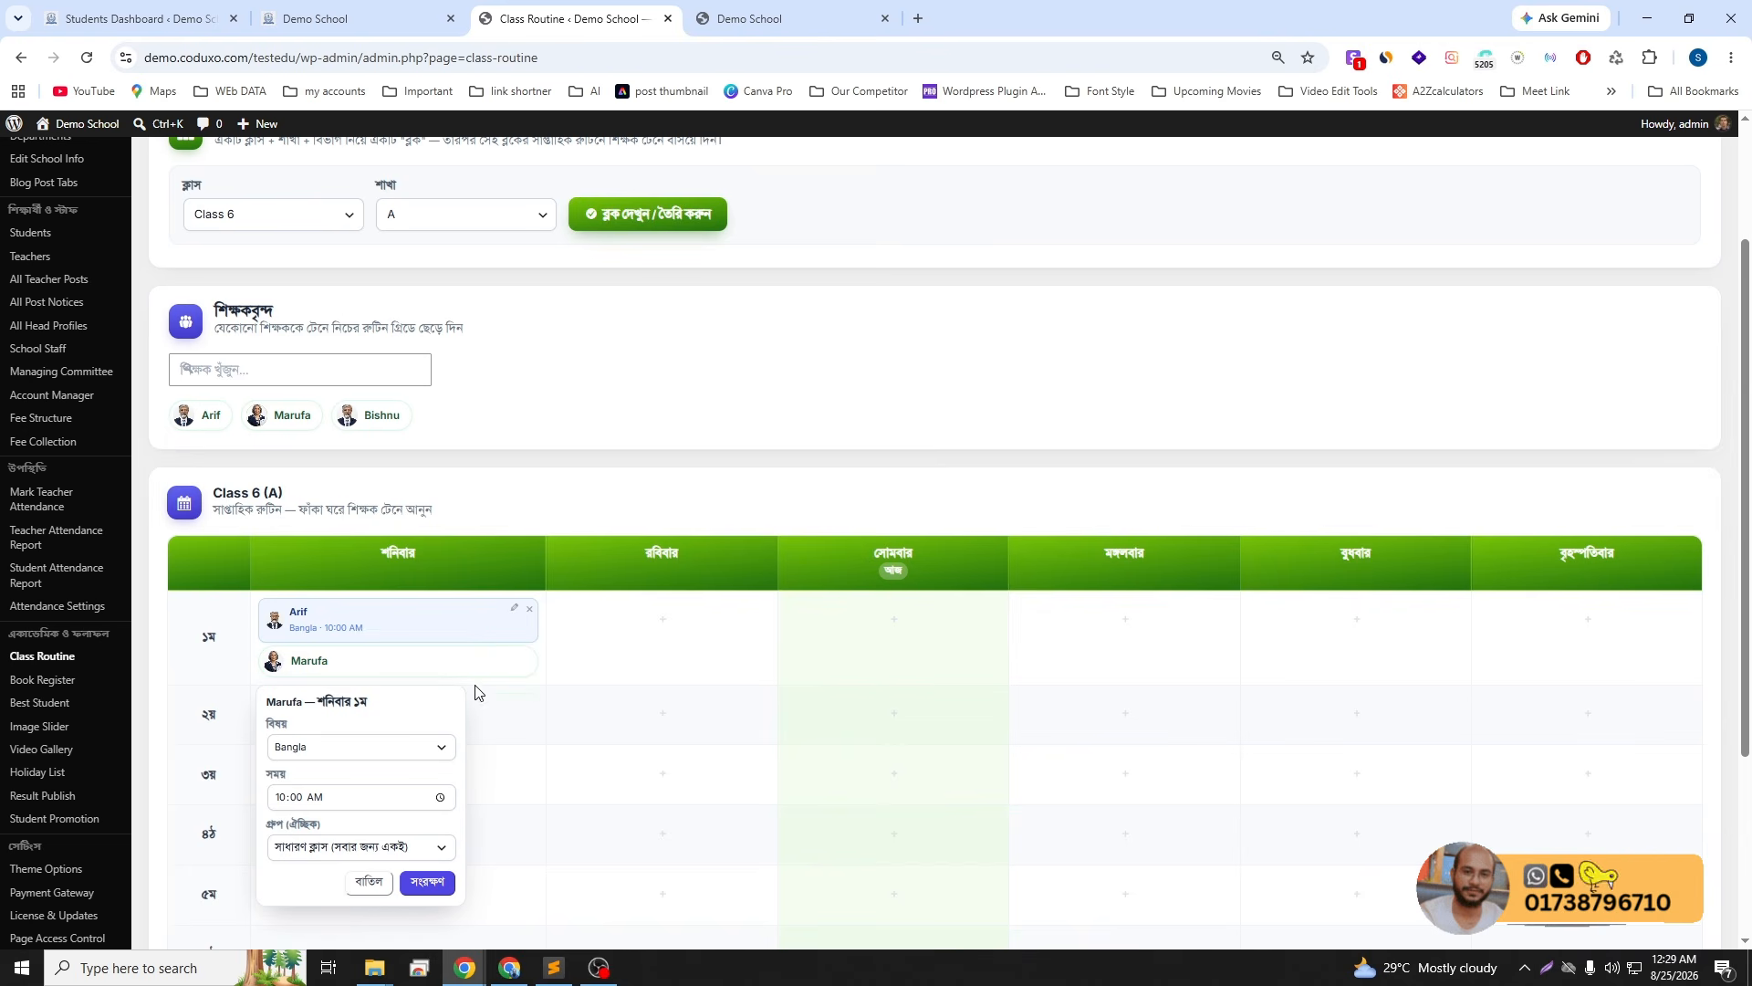
pyautogui.click(418, 882)
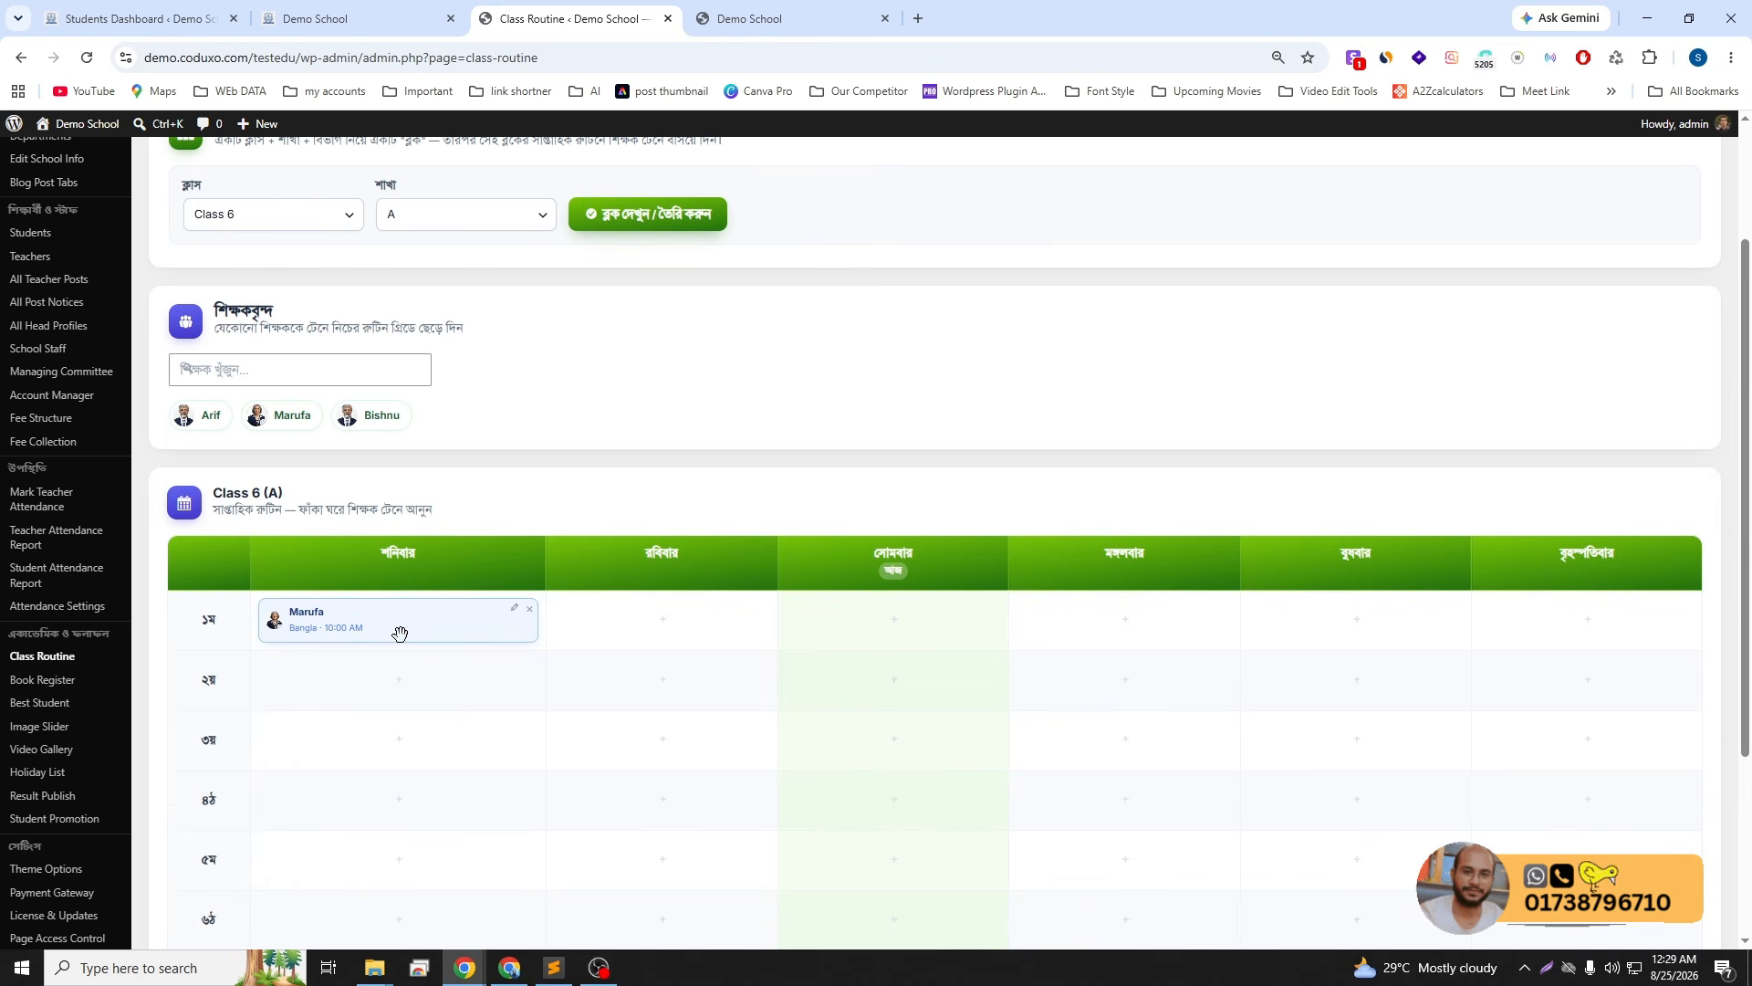
pyautogui.moveTo(192, 412); pyautogui.dragTo(342, 657)
pyautogui.click(427, 882)
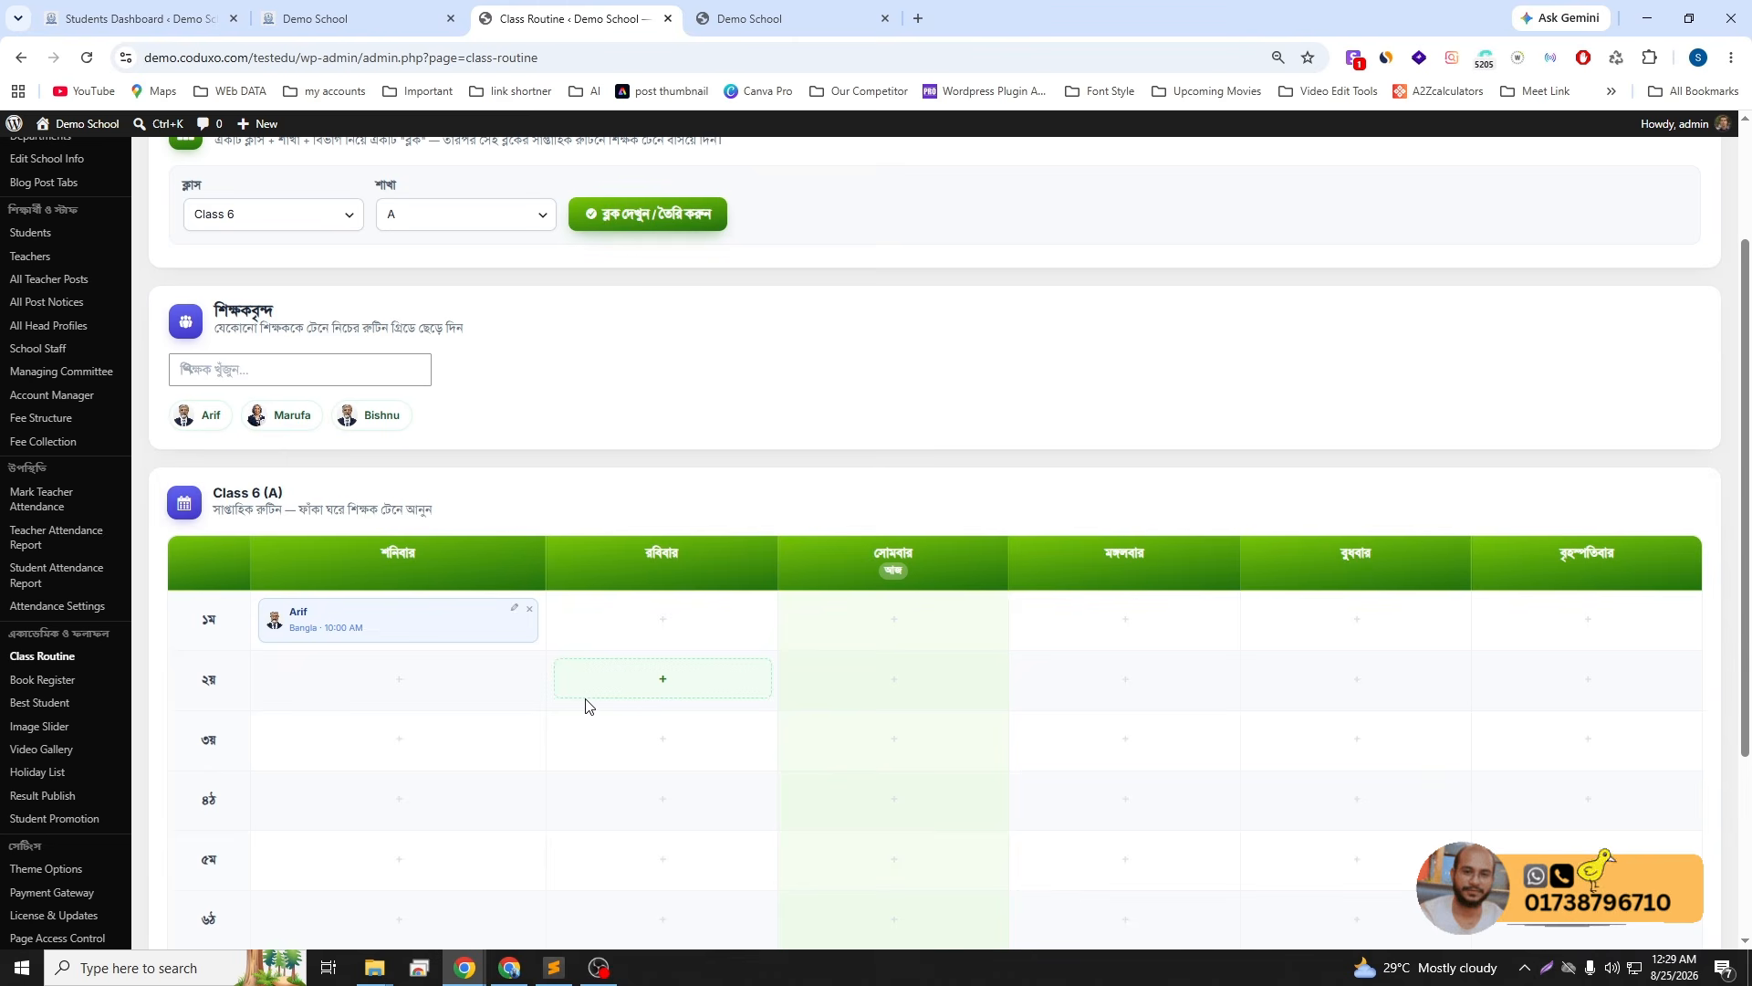
# - Assign the second listed teacher to Saturday's second period for English at 11:00 AM and save
pyautogui.scroll(-1, 523, 473)
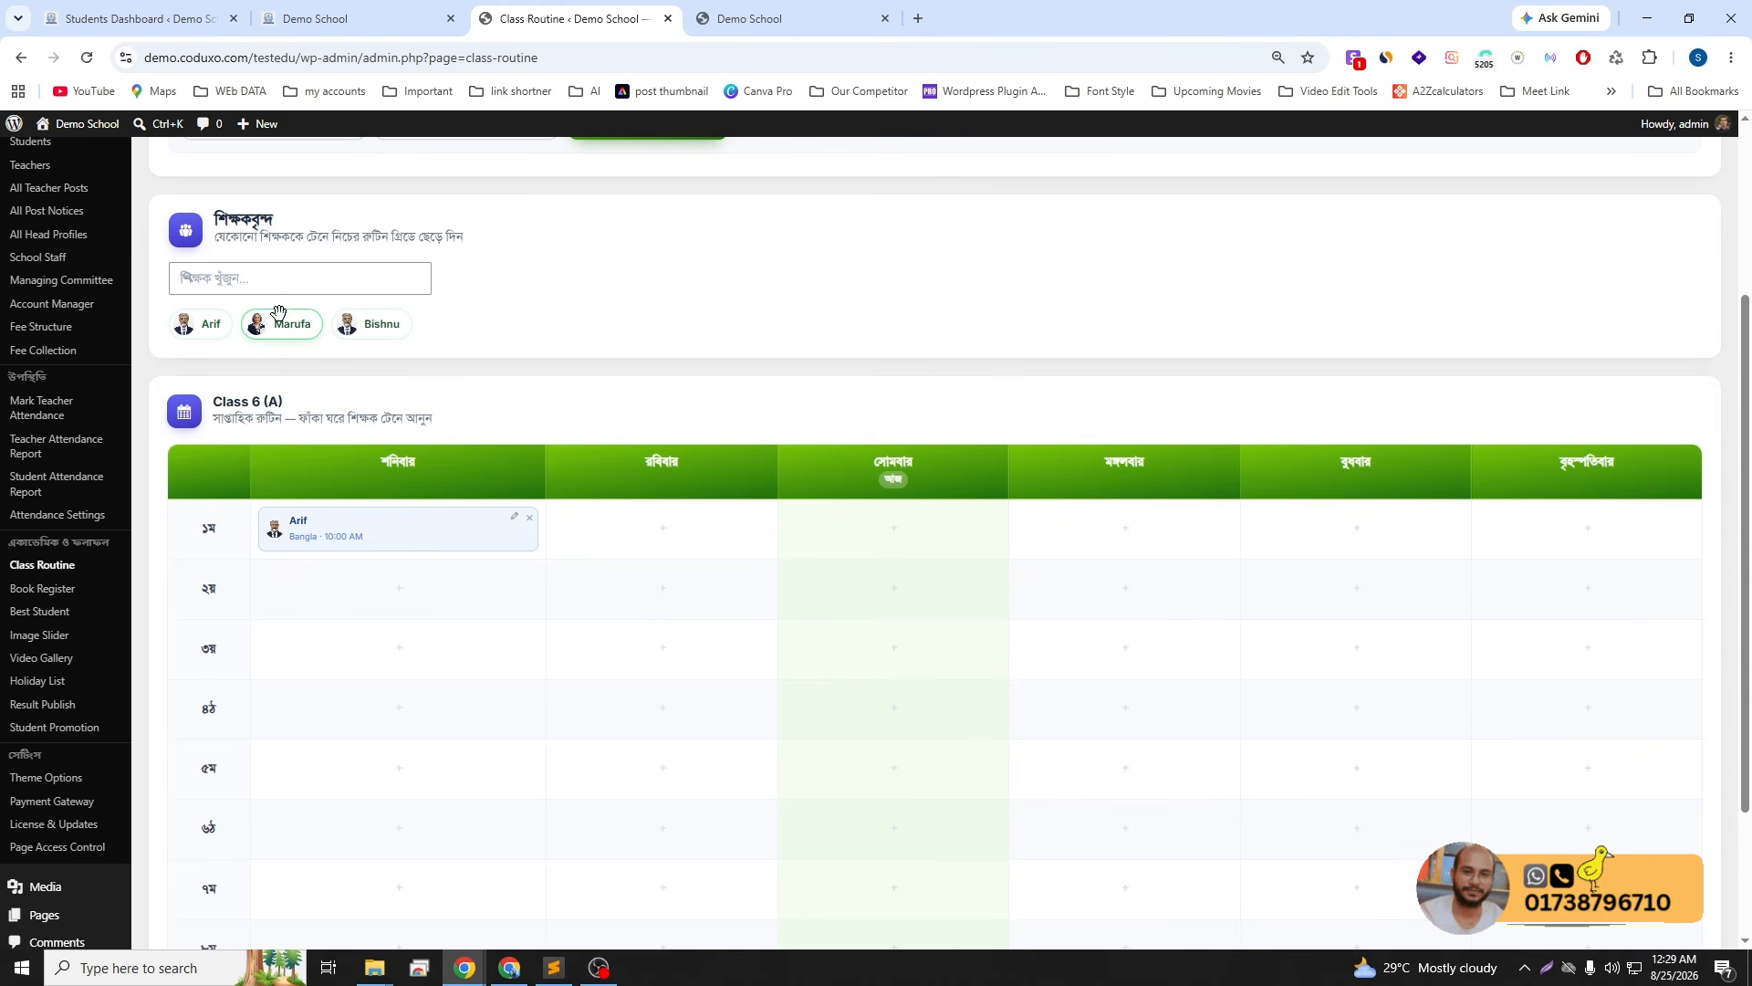
pyautogui.moveTo(282, 323); pyautogui.dragTo(363, 595)
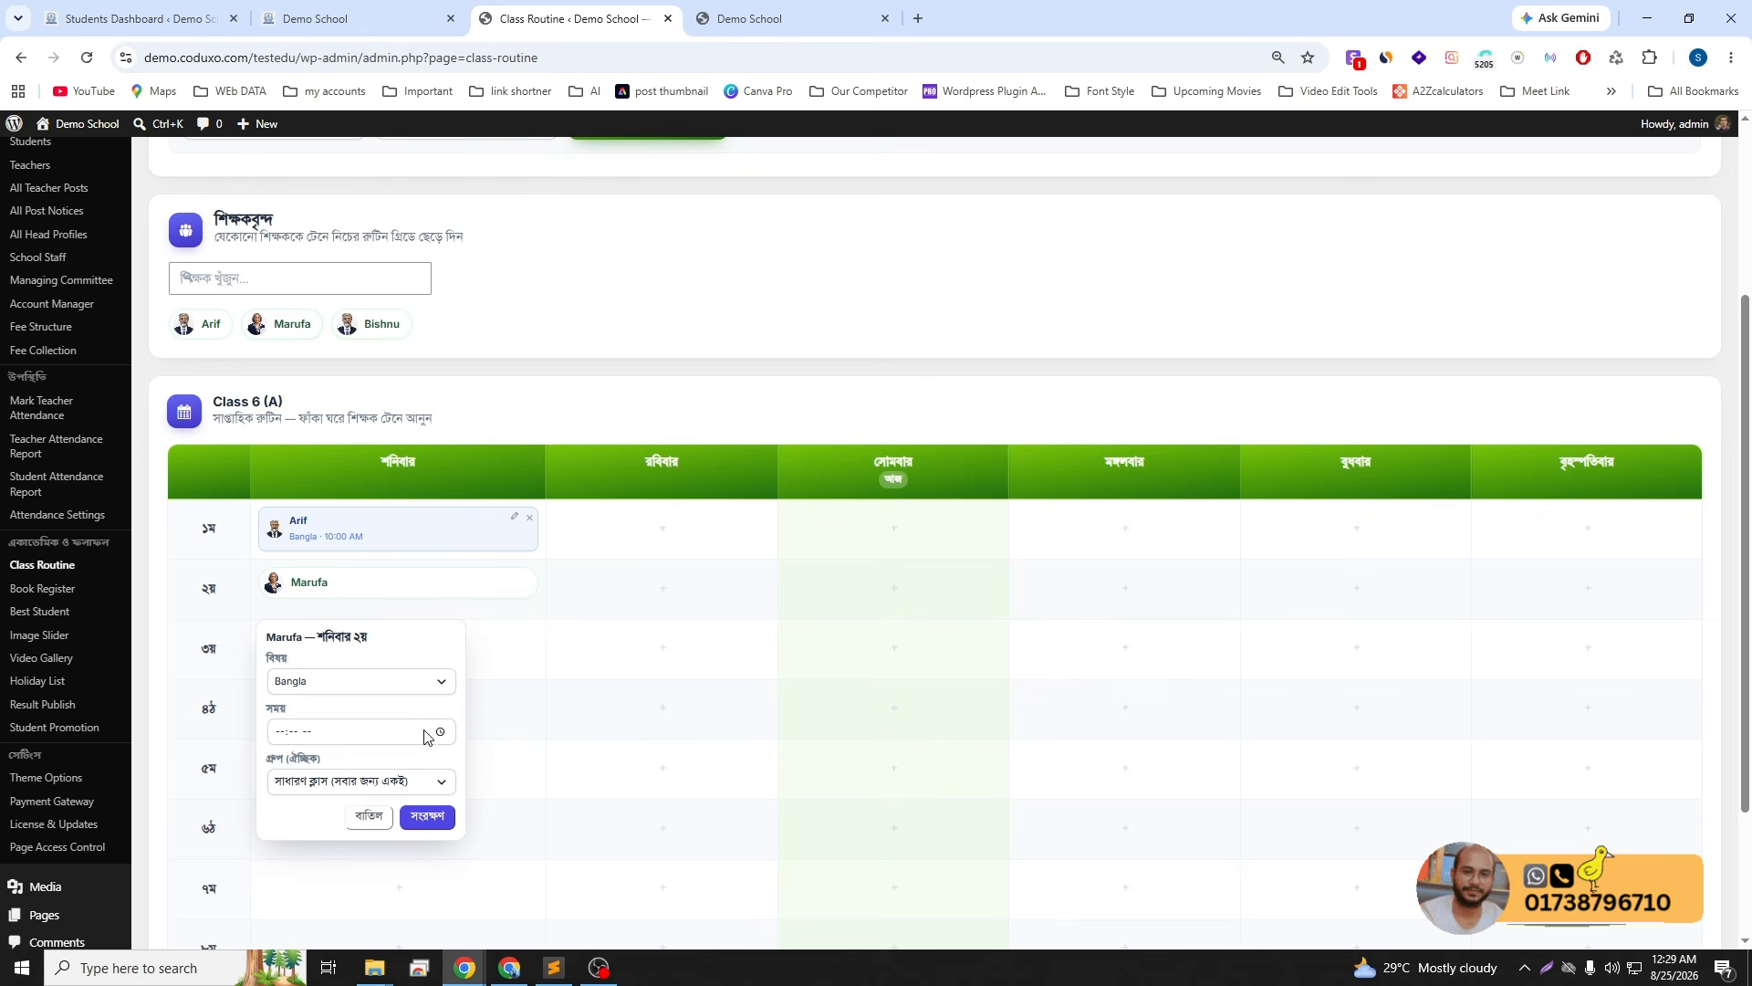
pyautogui.click(376, 684)
pyautogui.click(334, 730)
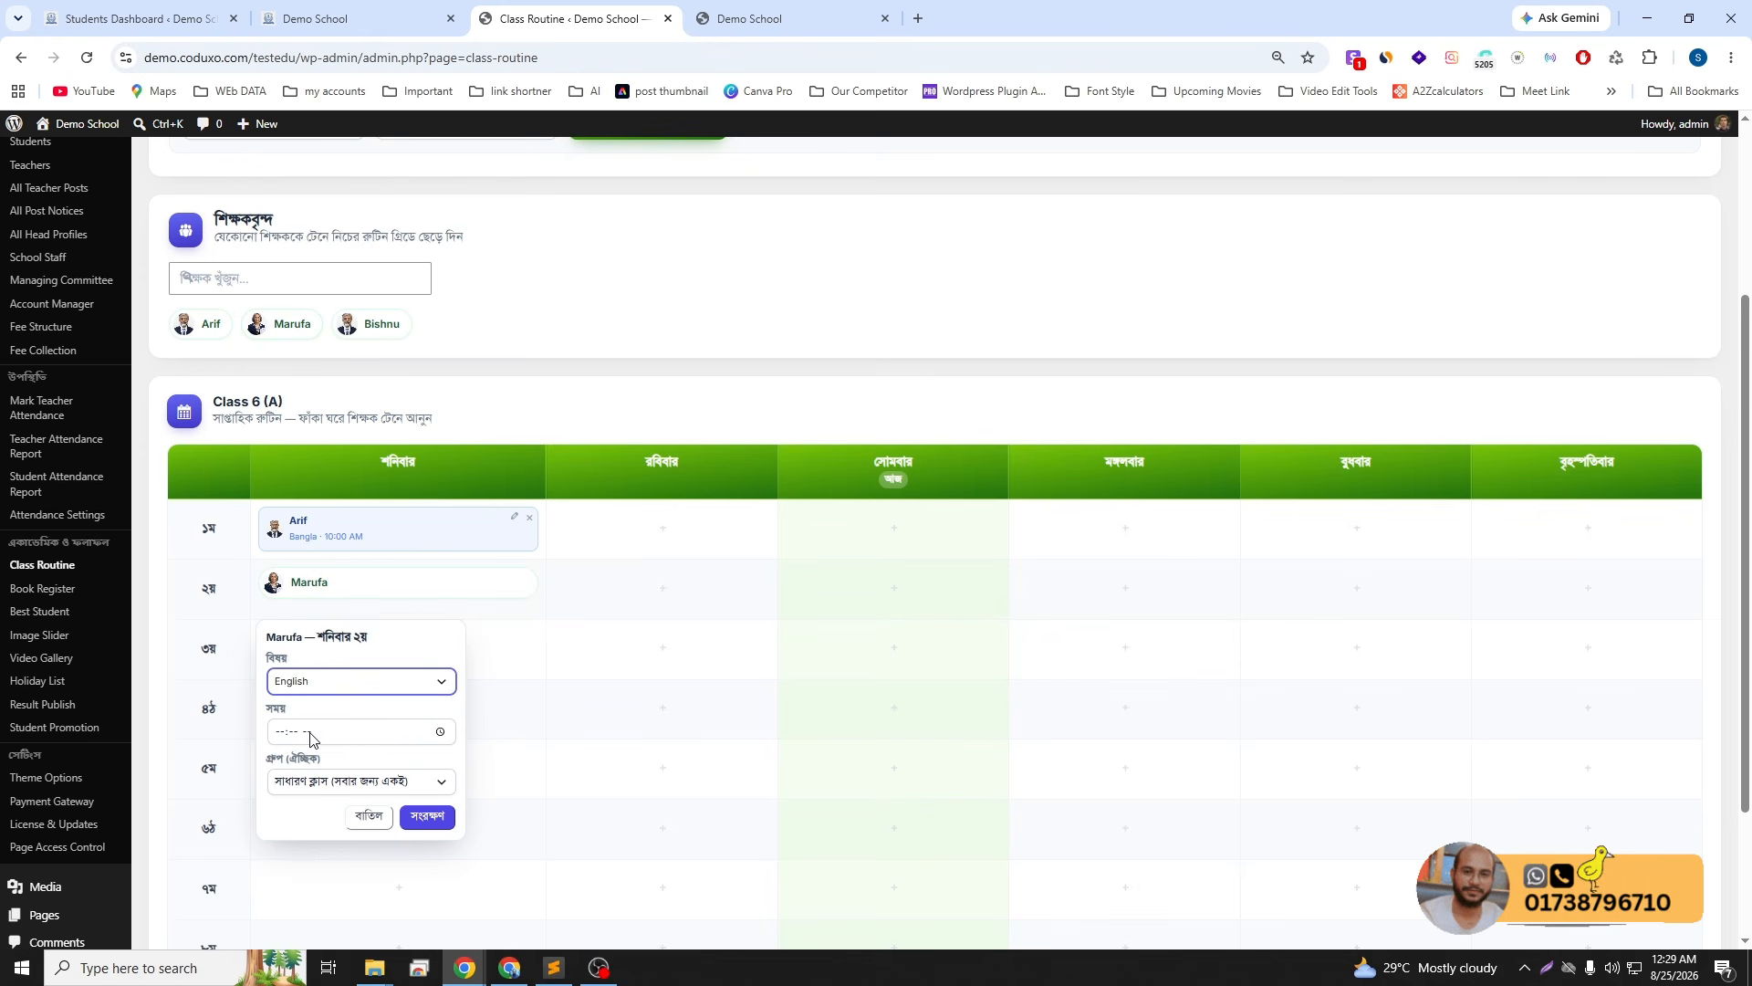
pyautogui.click(279, 732)
pyautogui.write('11:')
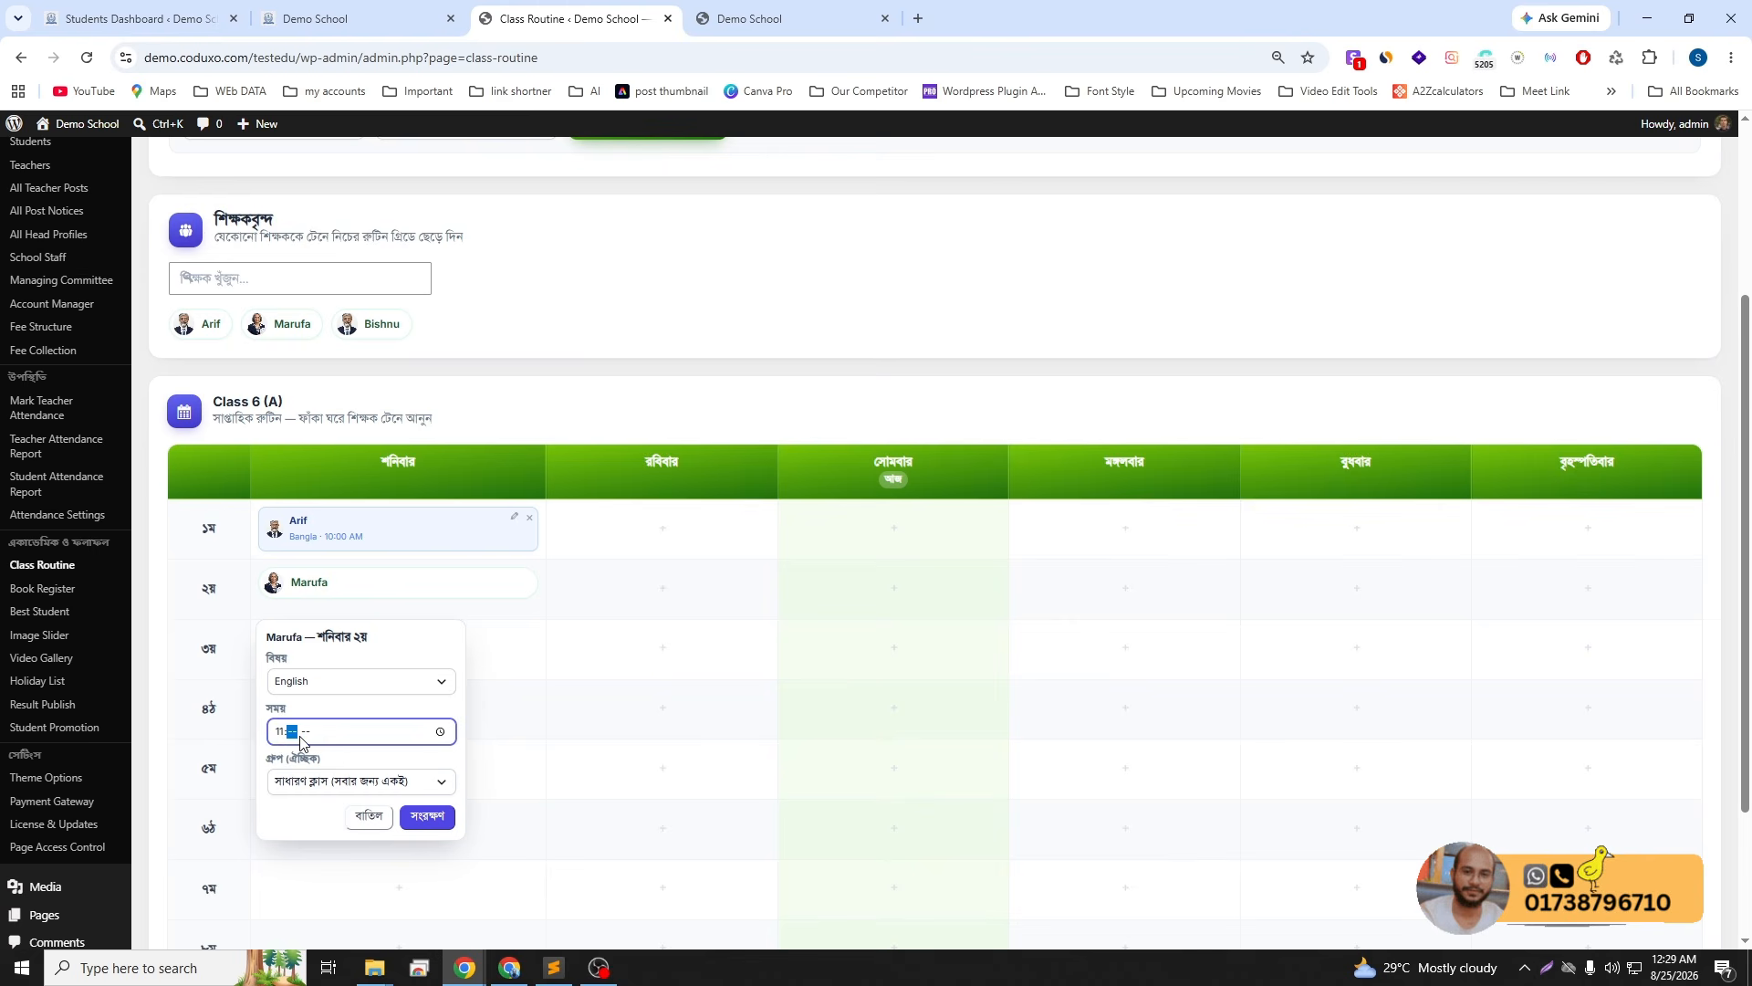
pyautogui.write('00')
pyautogui.click(403, 825)
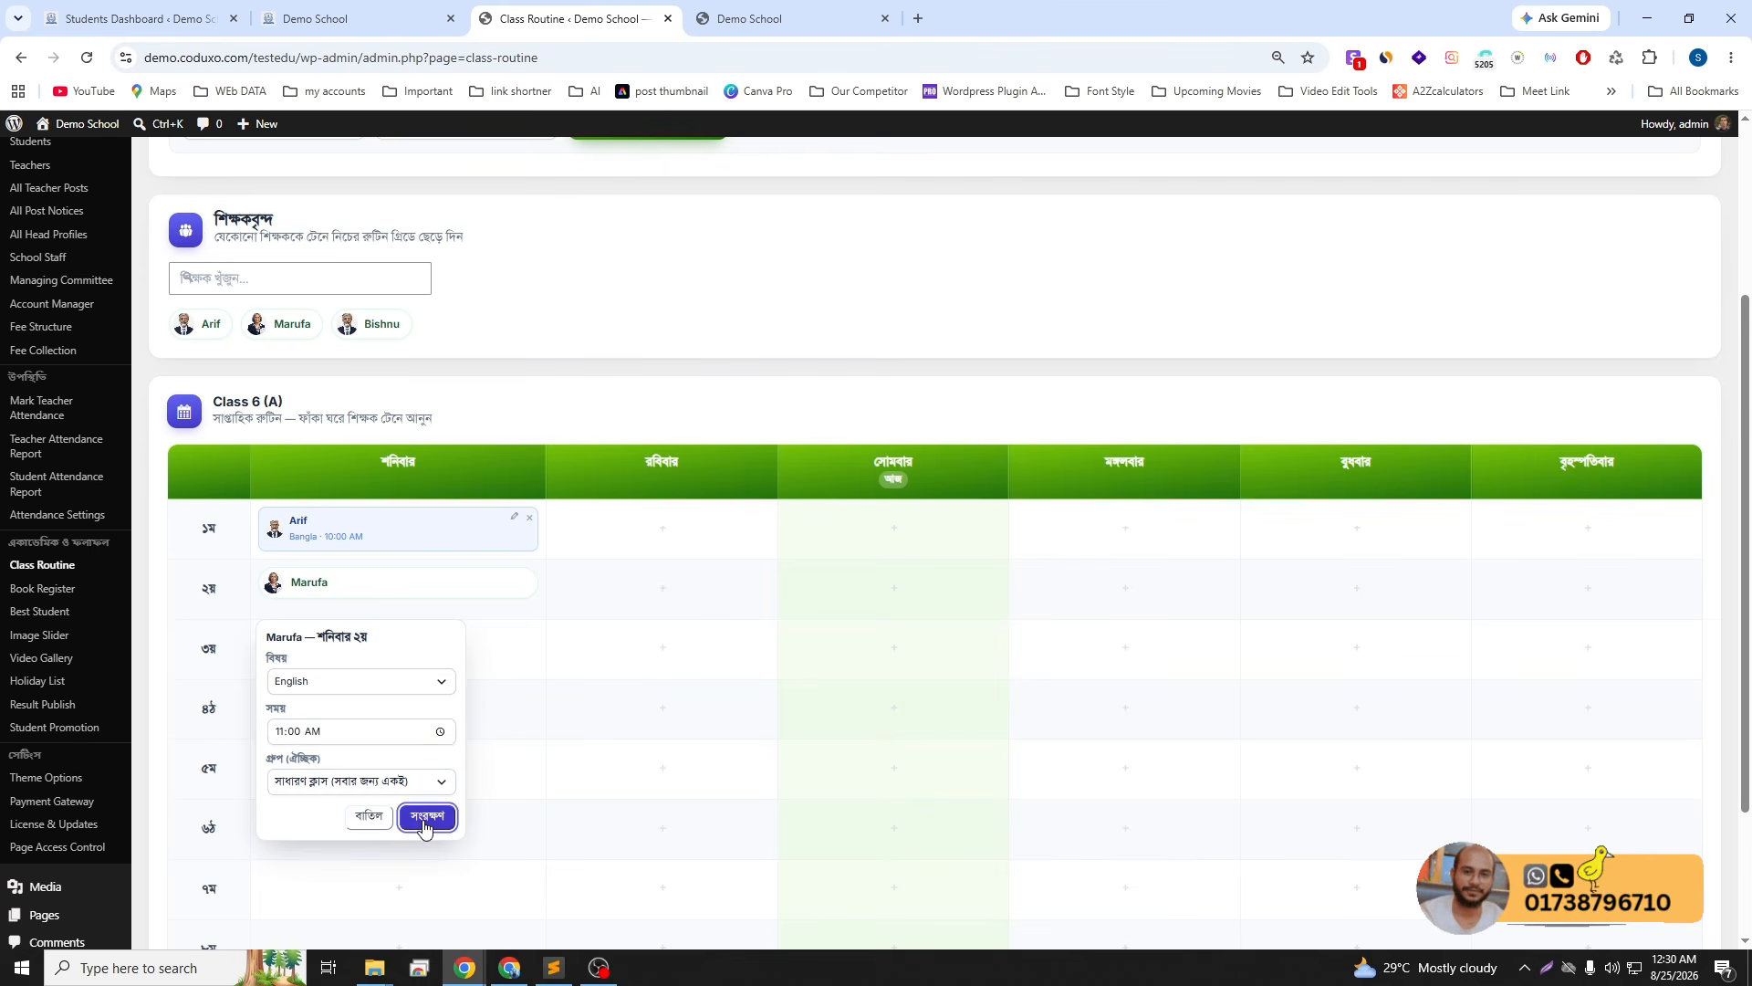
# - Assign the third listed teacher to Saturday's third period for Math at 12:00 PM and save
pyautogui.moveTo(382, 325); pyautogui.dragTo(351, 655)
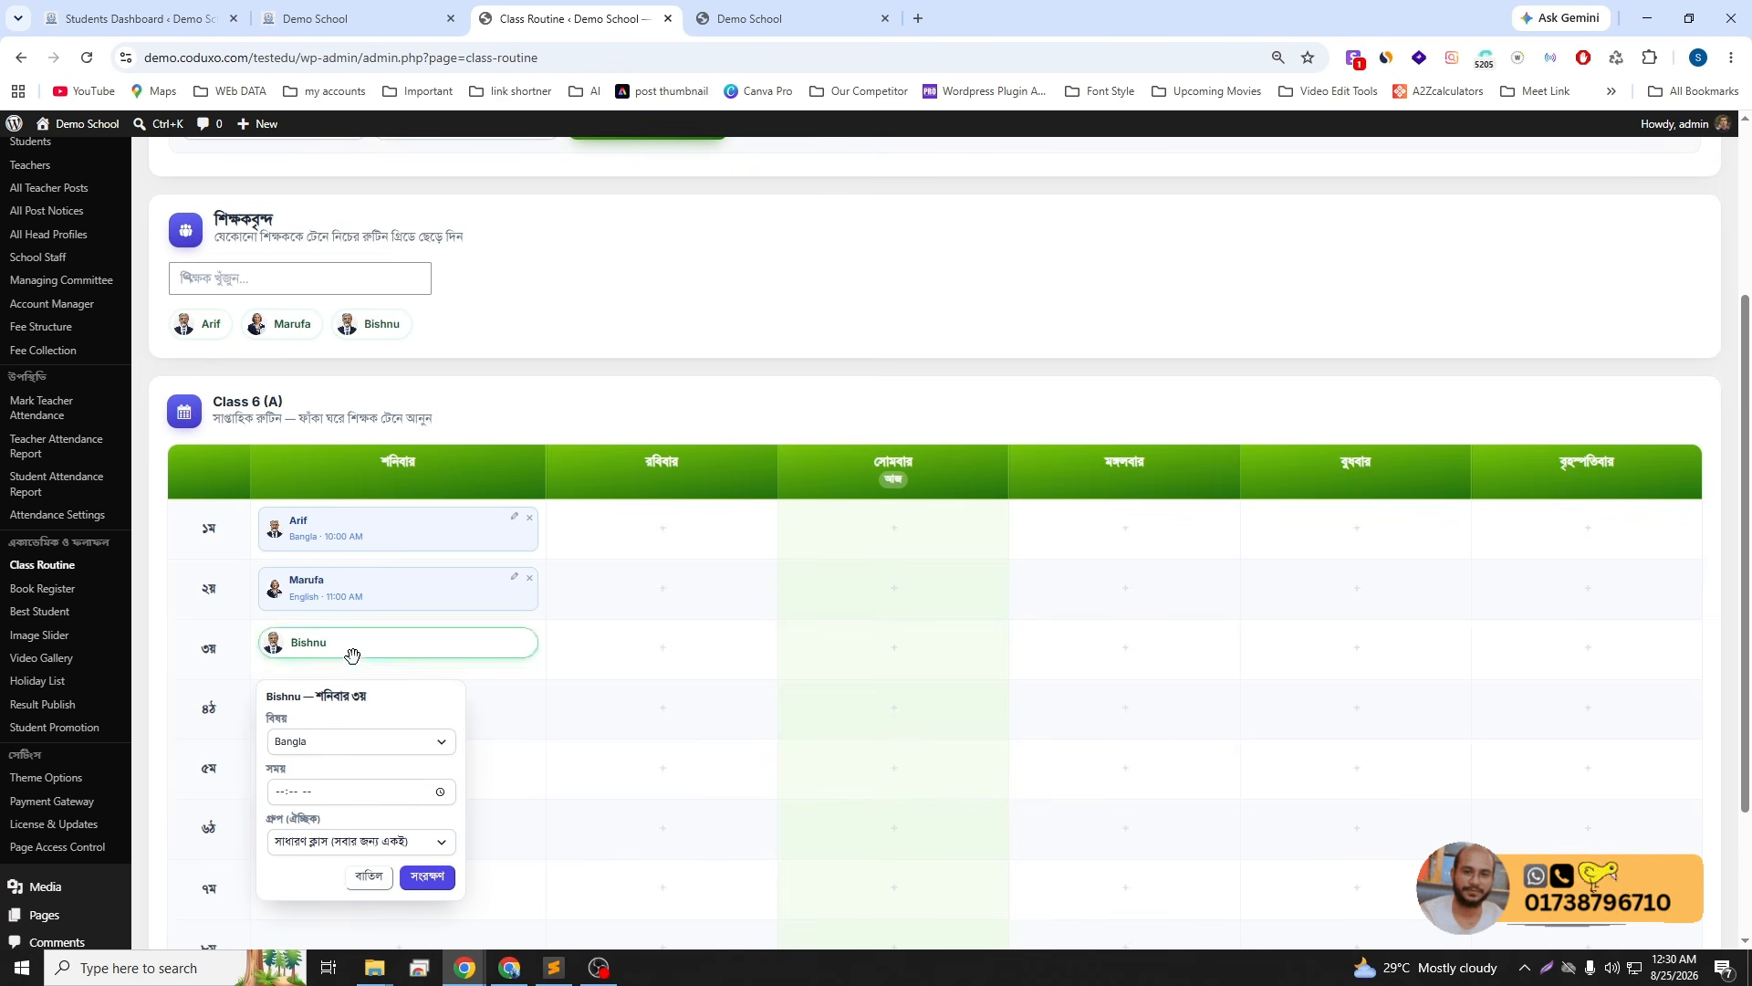
pyautogui.click(301, 737)
pyautogui.click(310, 818)
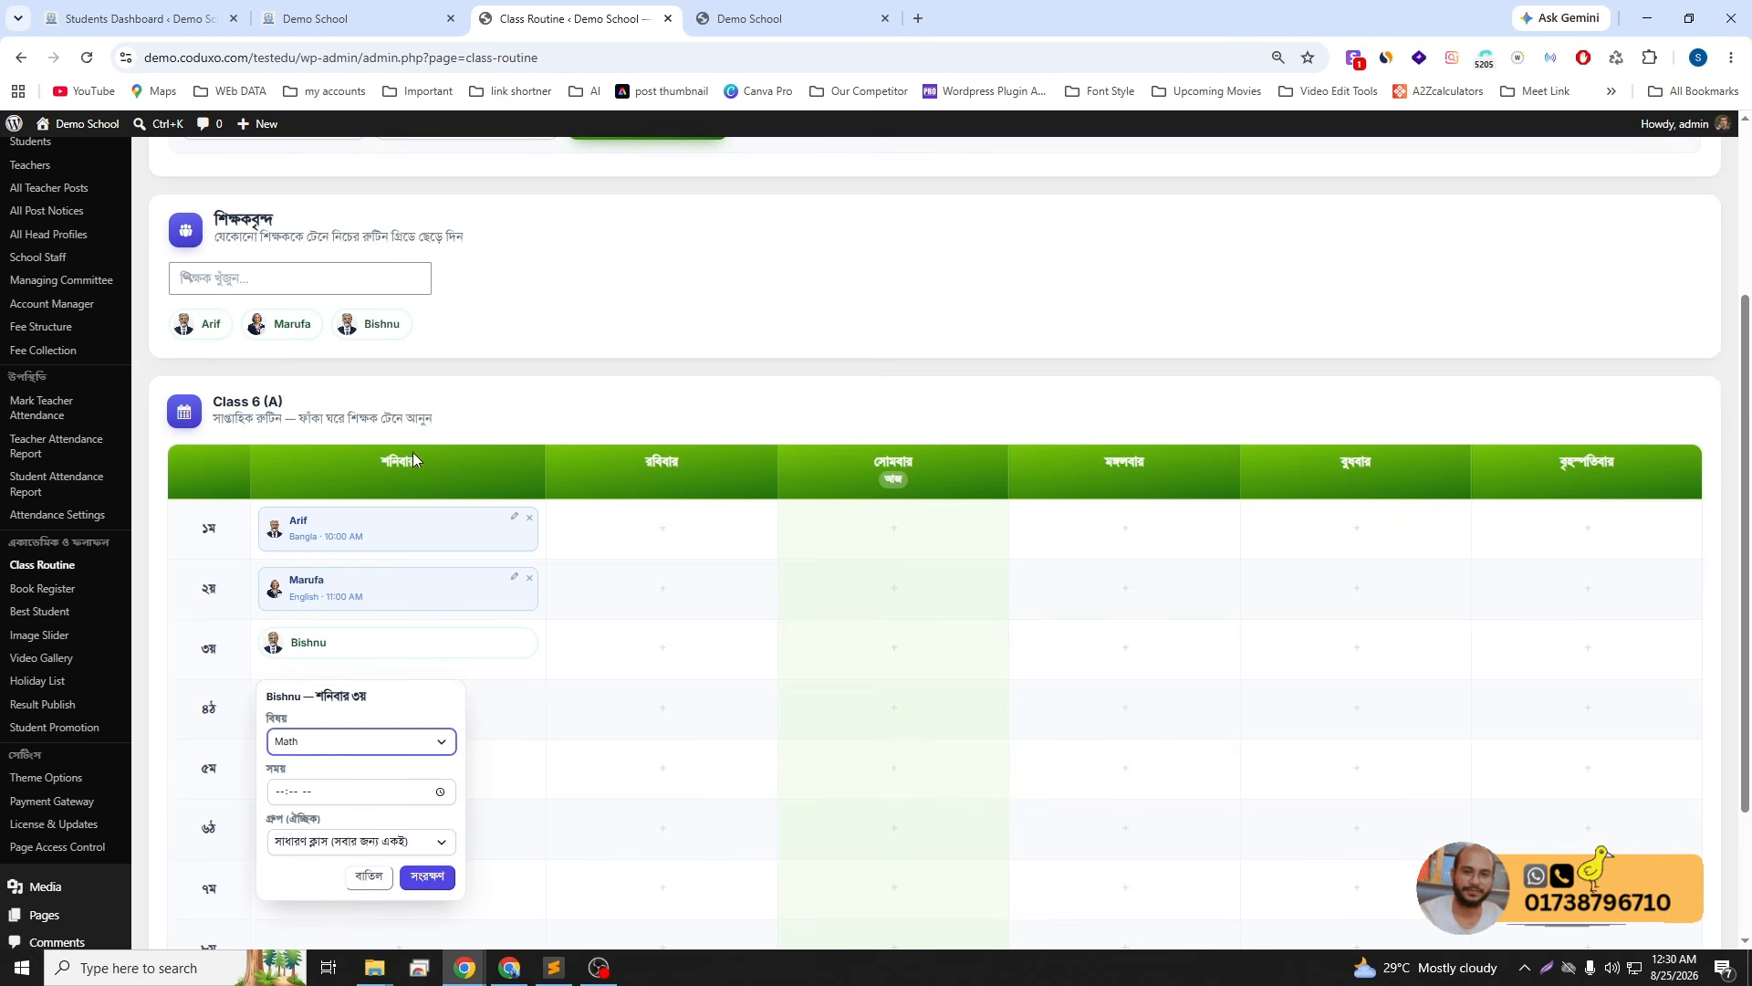
pyautogui.click(354, 747)
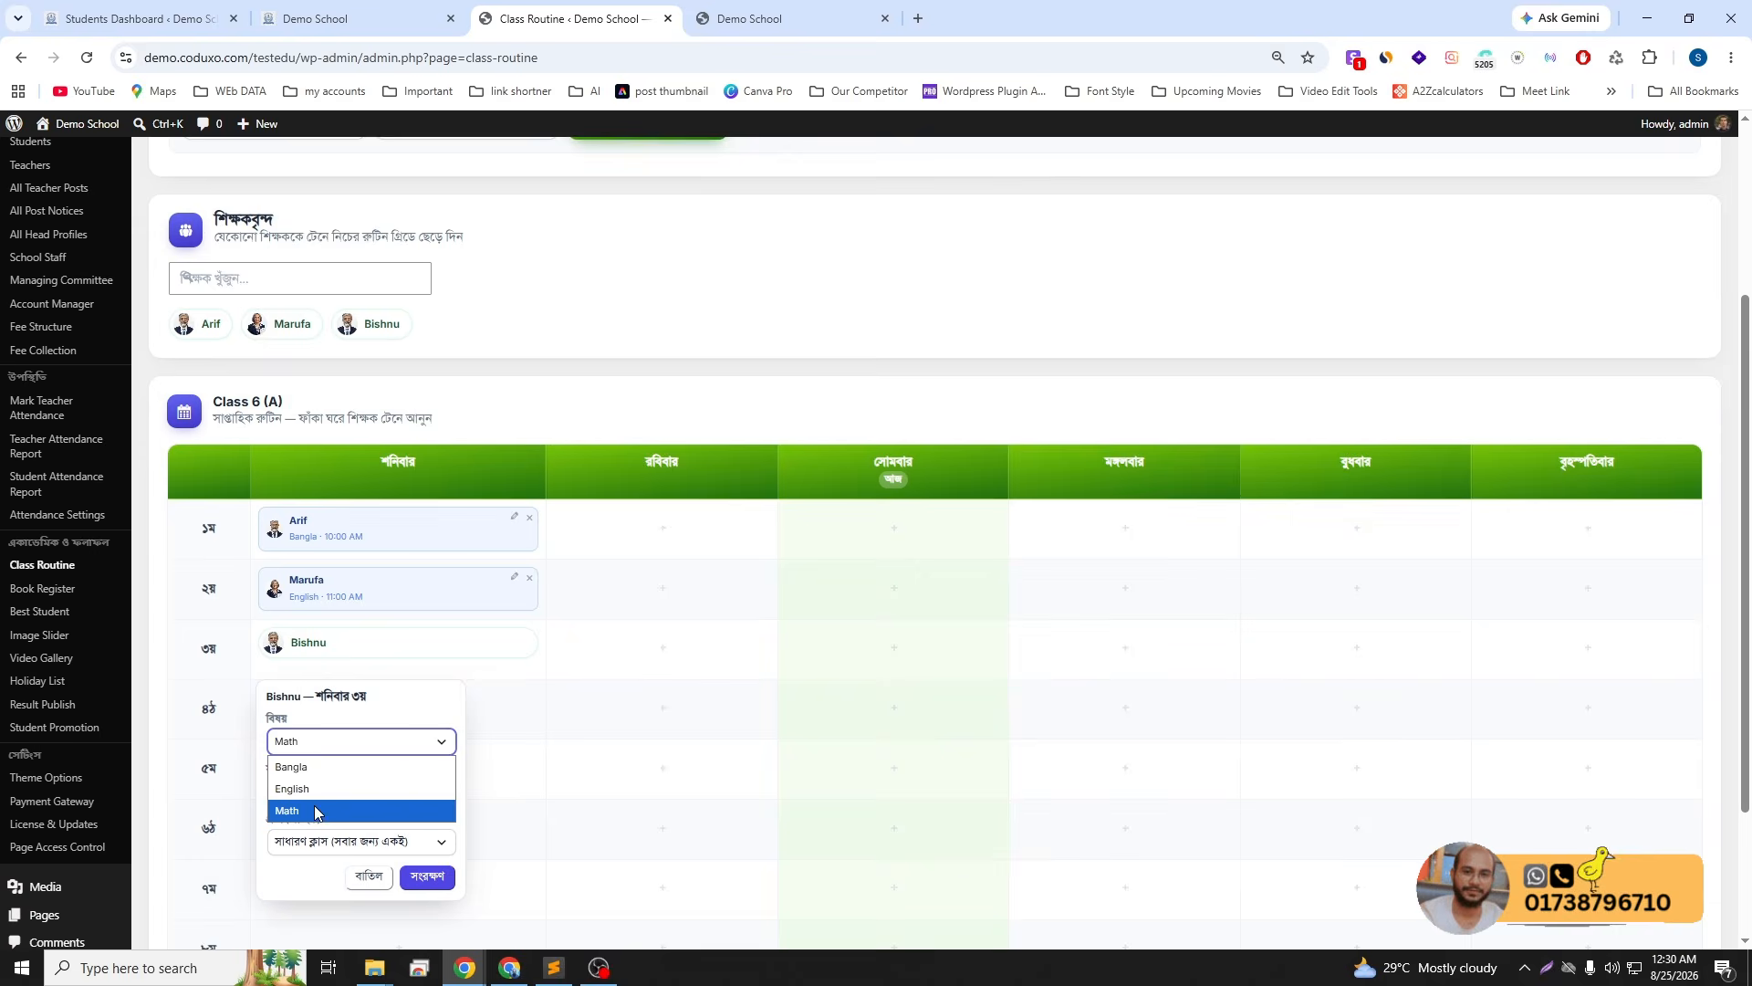
pyautogui.click(349, 750)
pyautogui.click(355, 748)
pyautogui.click(357, 754)
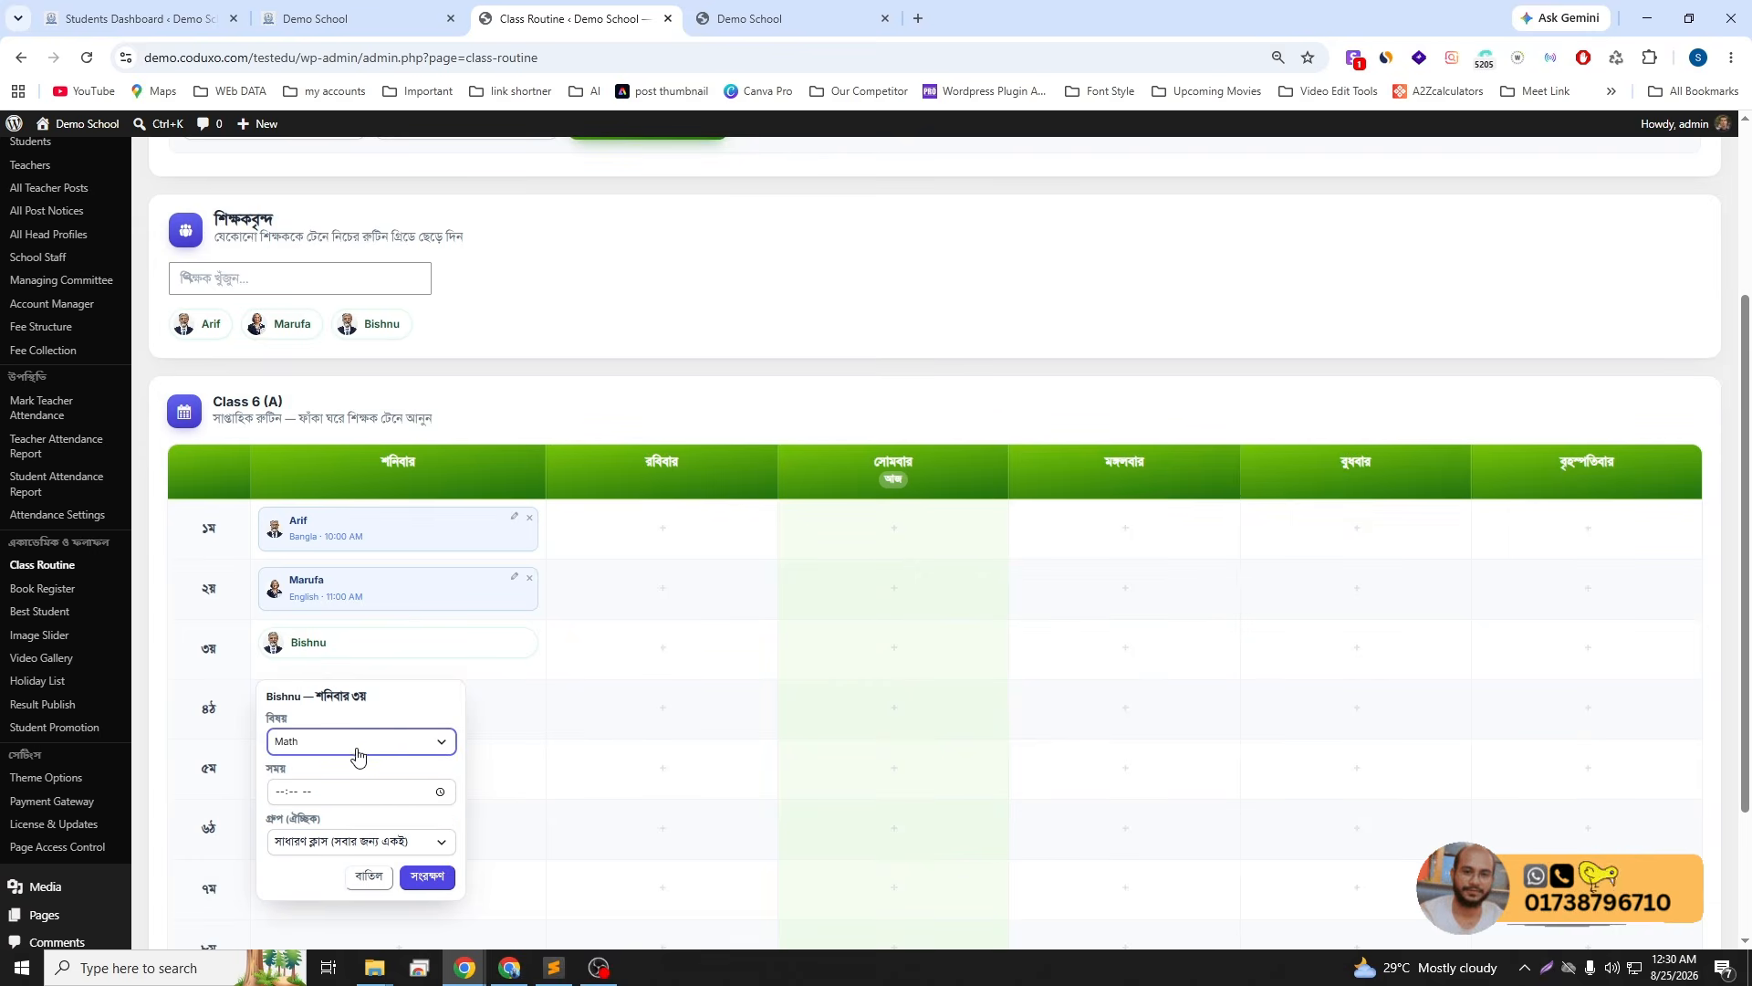
pyautogui.click(282, 794)
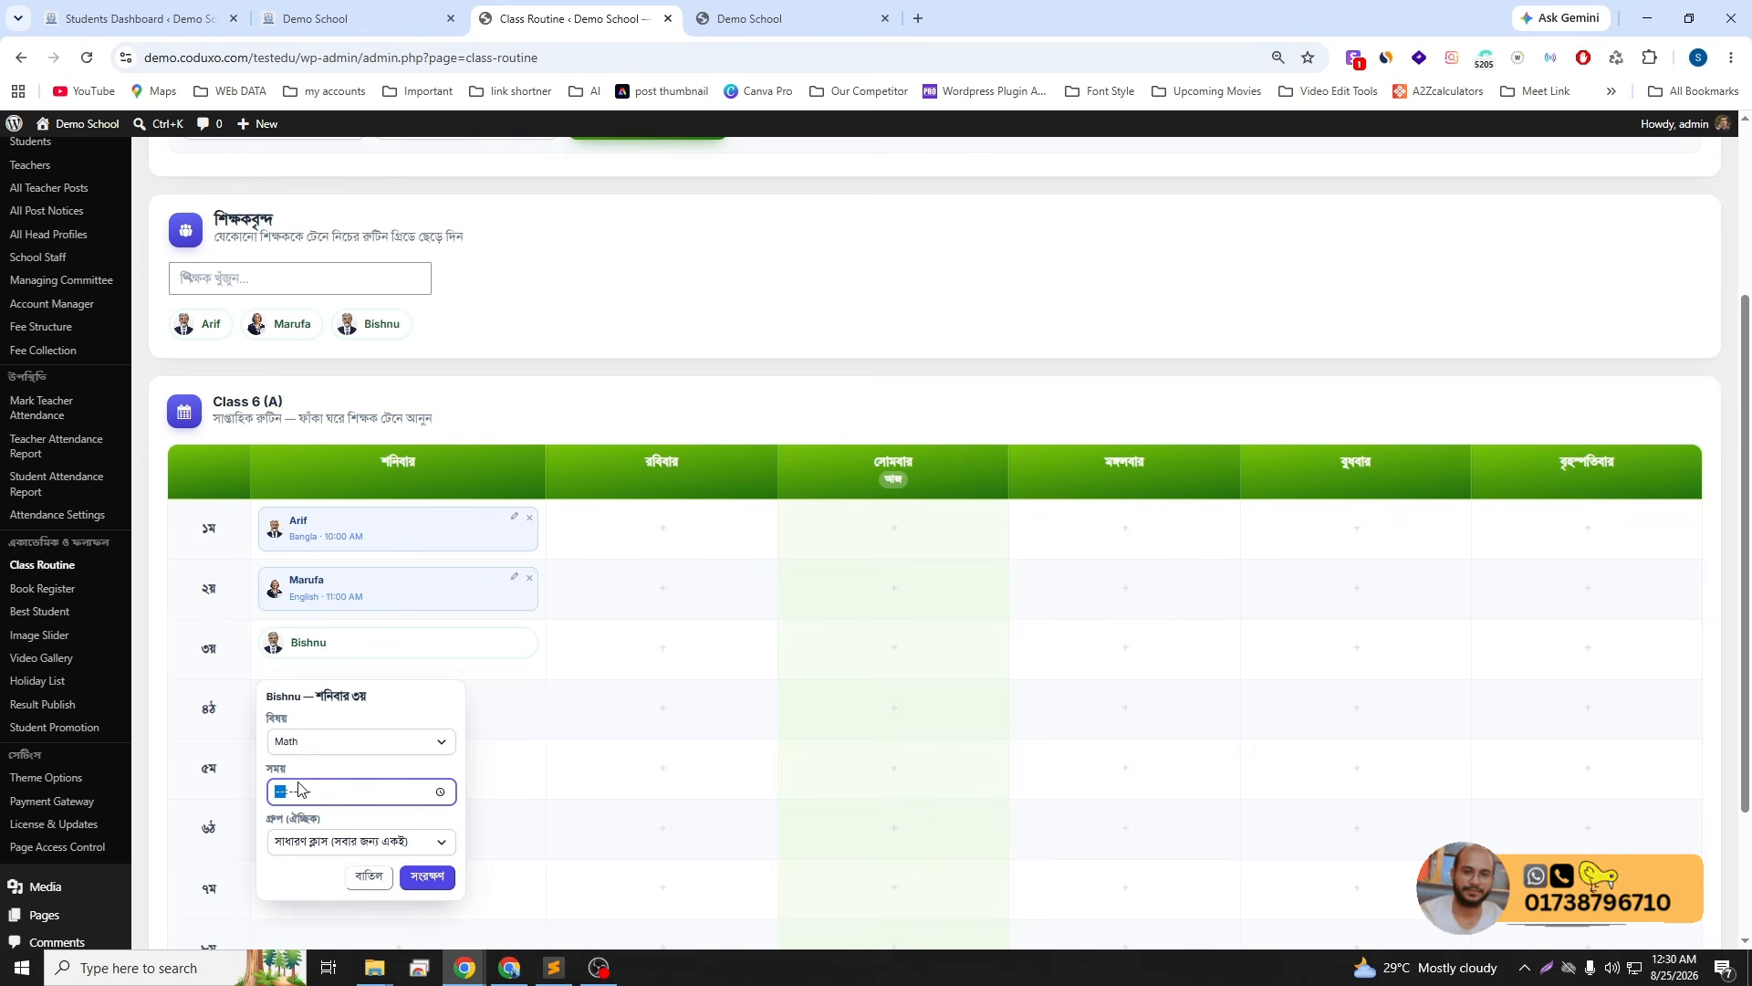
pyautogui.write('12:00 PM')
pyautogui.click(425, 876)
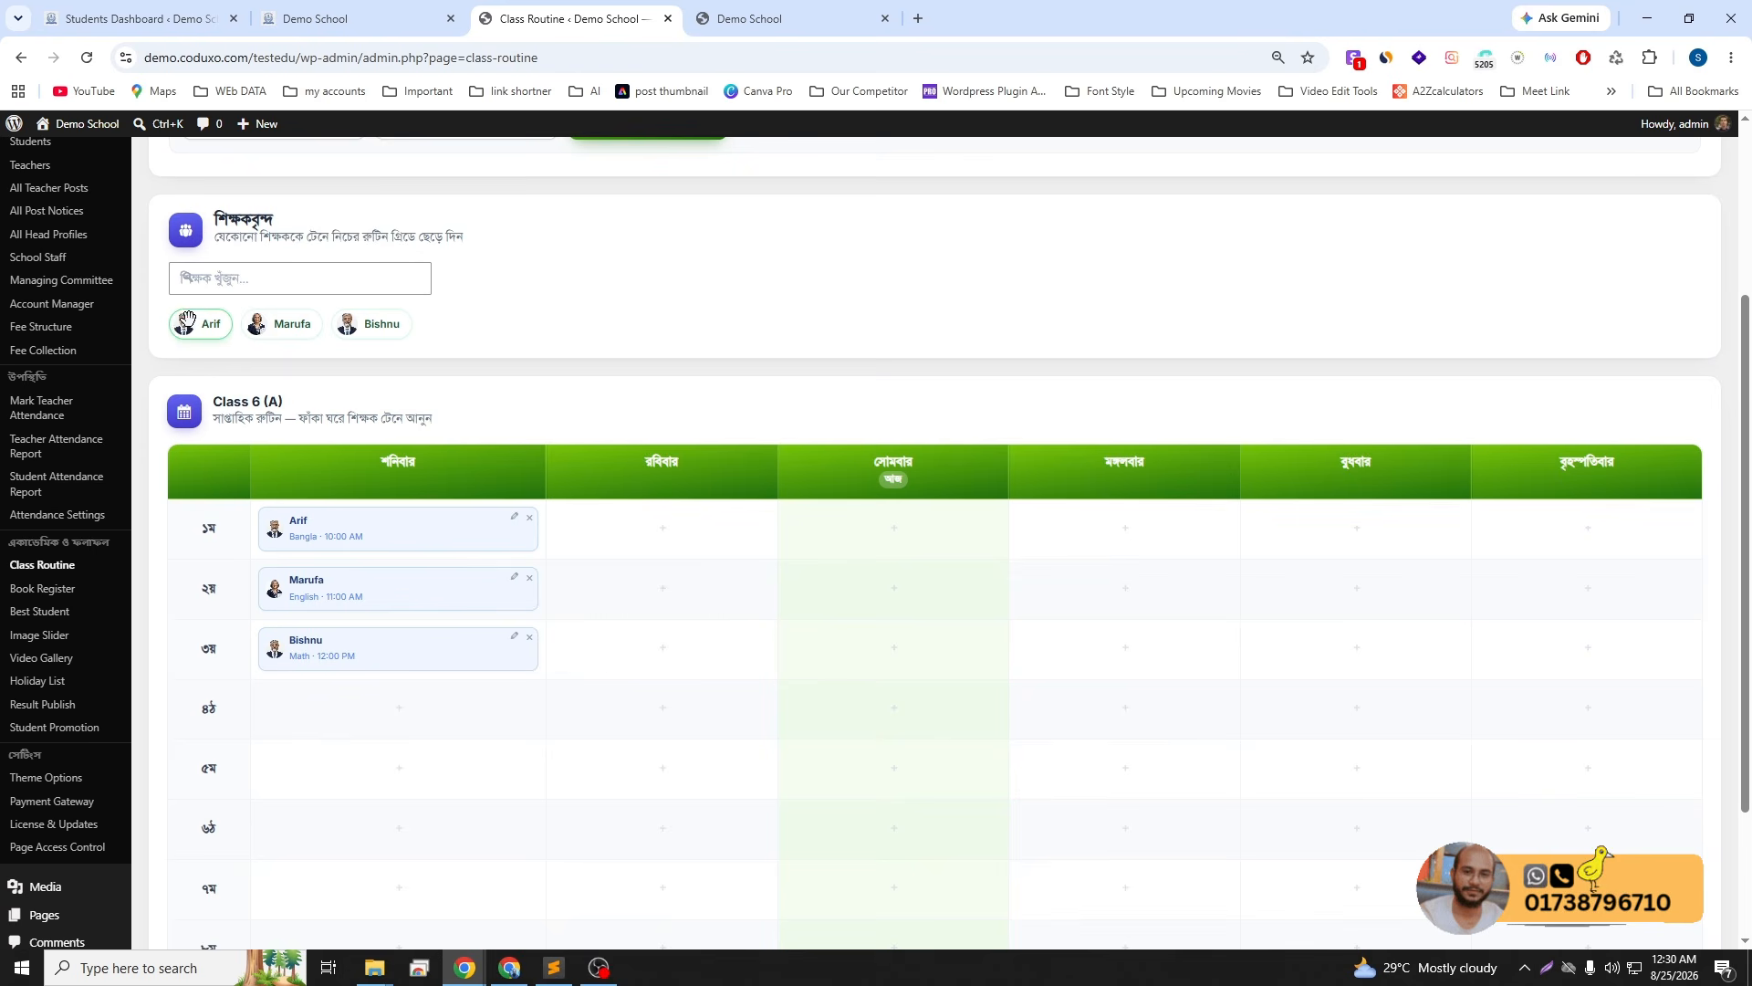
# - Assign Monday's first period to the second listed teacher for Bangla at 10:00 AM and the second period to the first teacher for English at 11:00 AM
pyautogui.moveTo(282, 329); pyautogui.dragTo(867, 516)
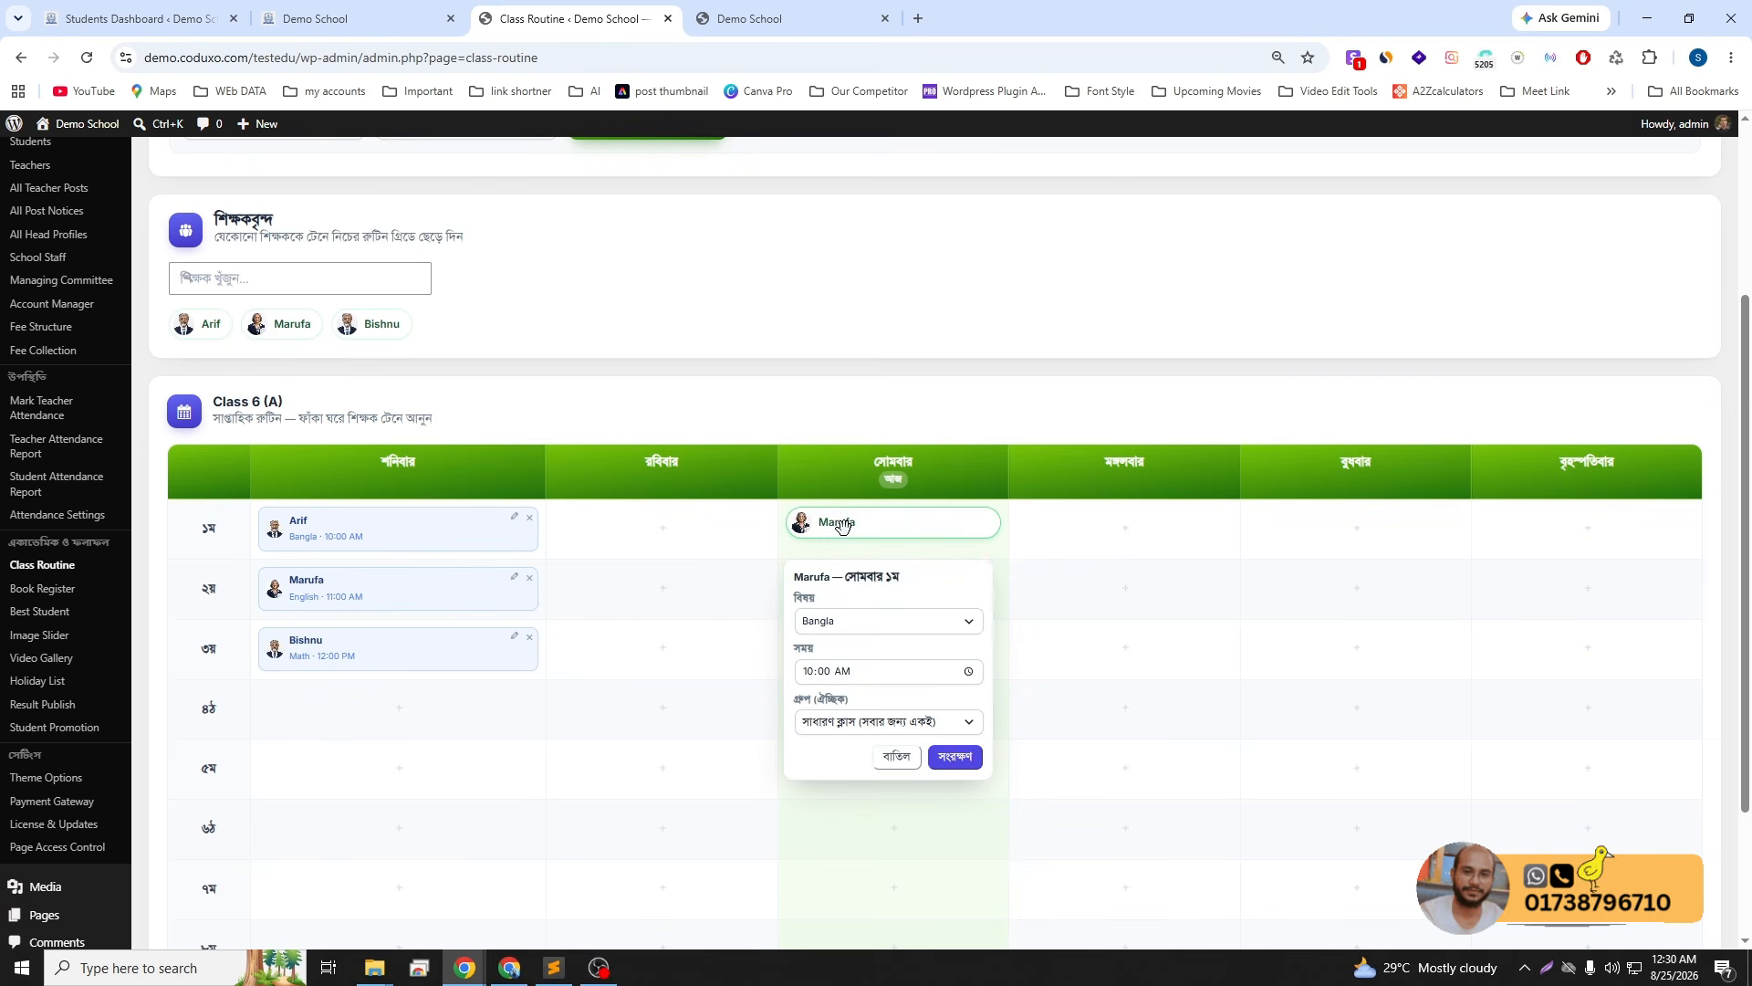
pyautogui.click(953, 757)
pyautogui.moveTo(205, 326); pyautogui.dragTo(844, 606)
pyautogui.click(837, 676)
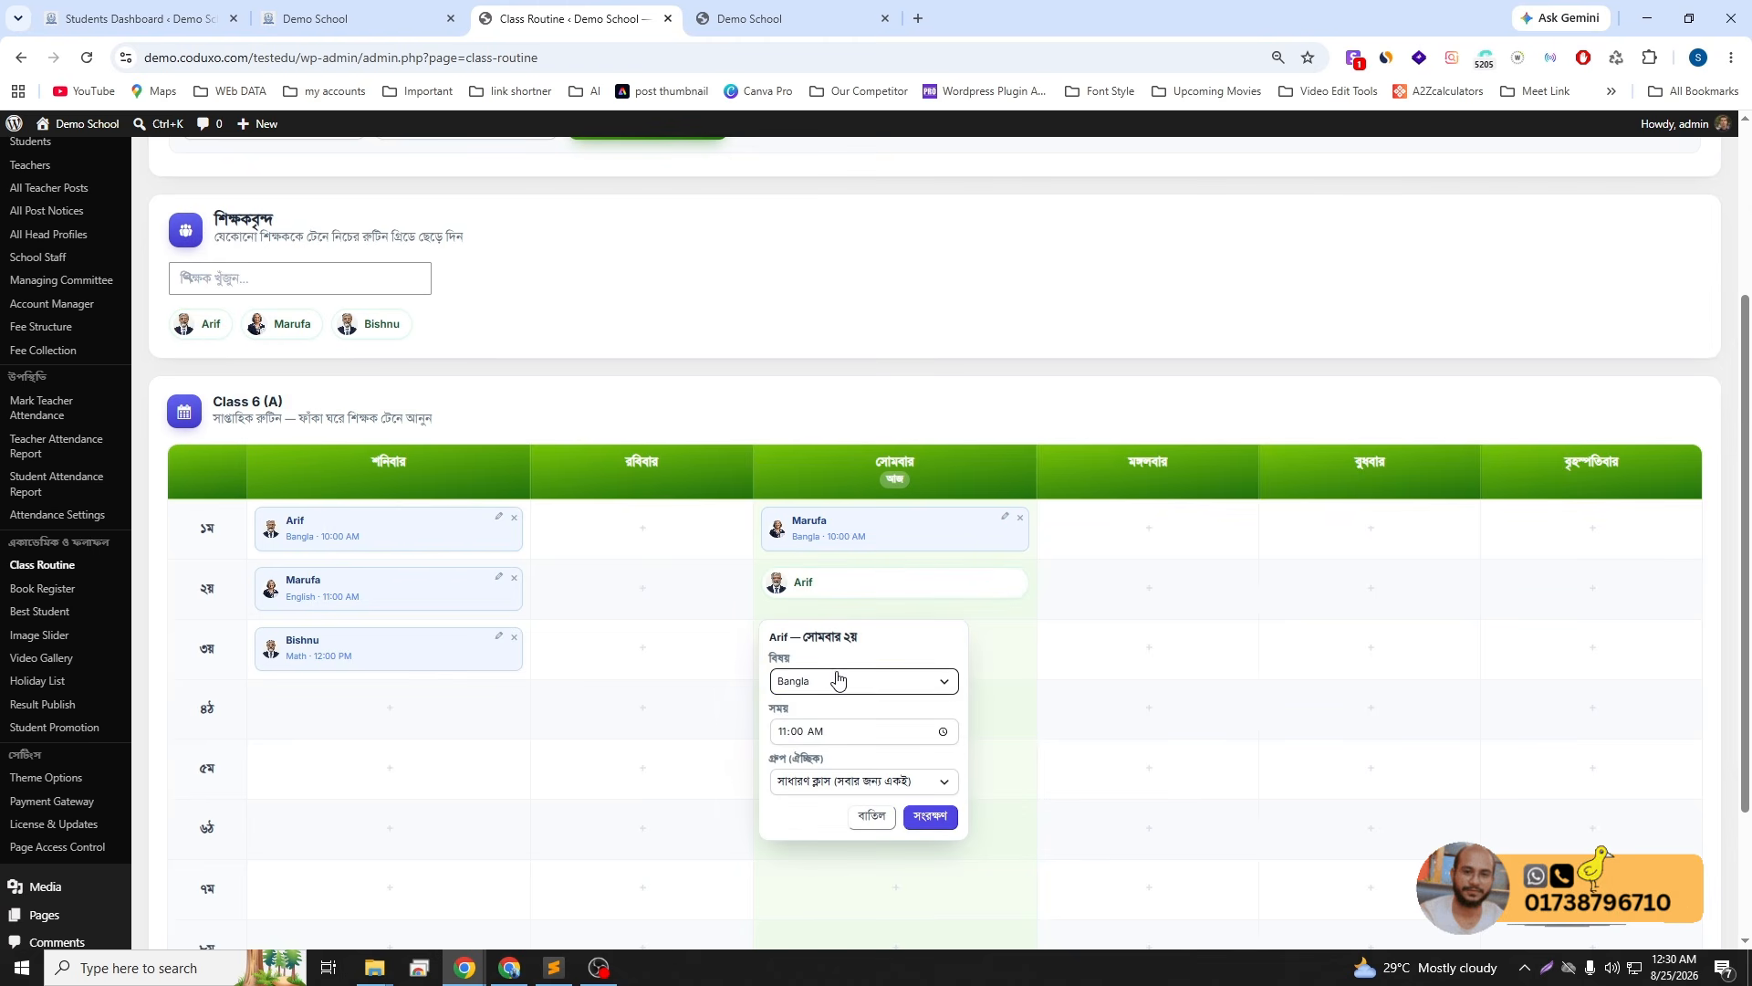
pyautogui.click(829, 728)
pyautogui.click(930, 814)
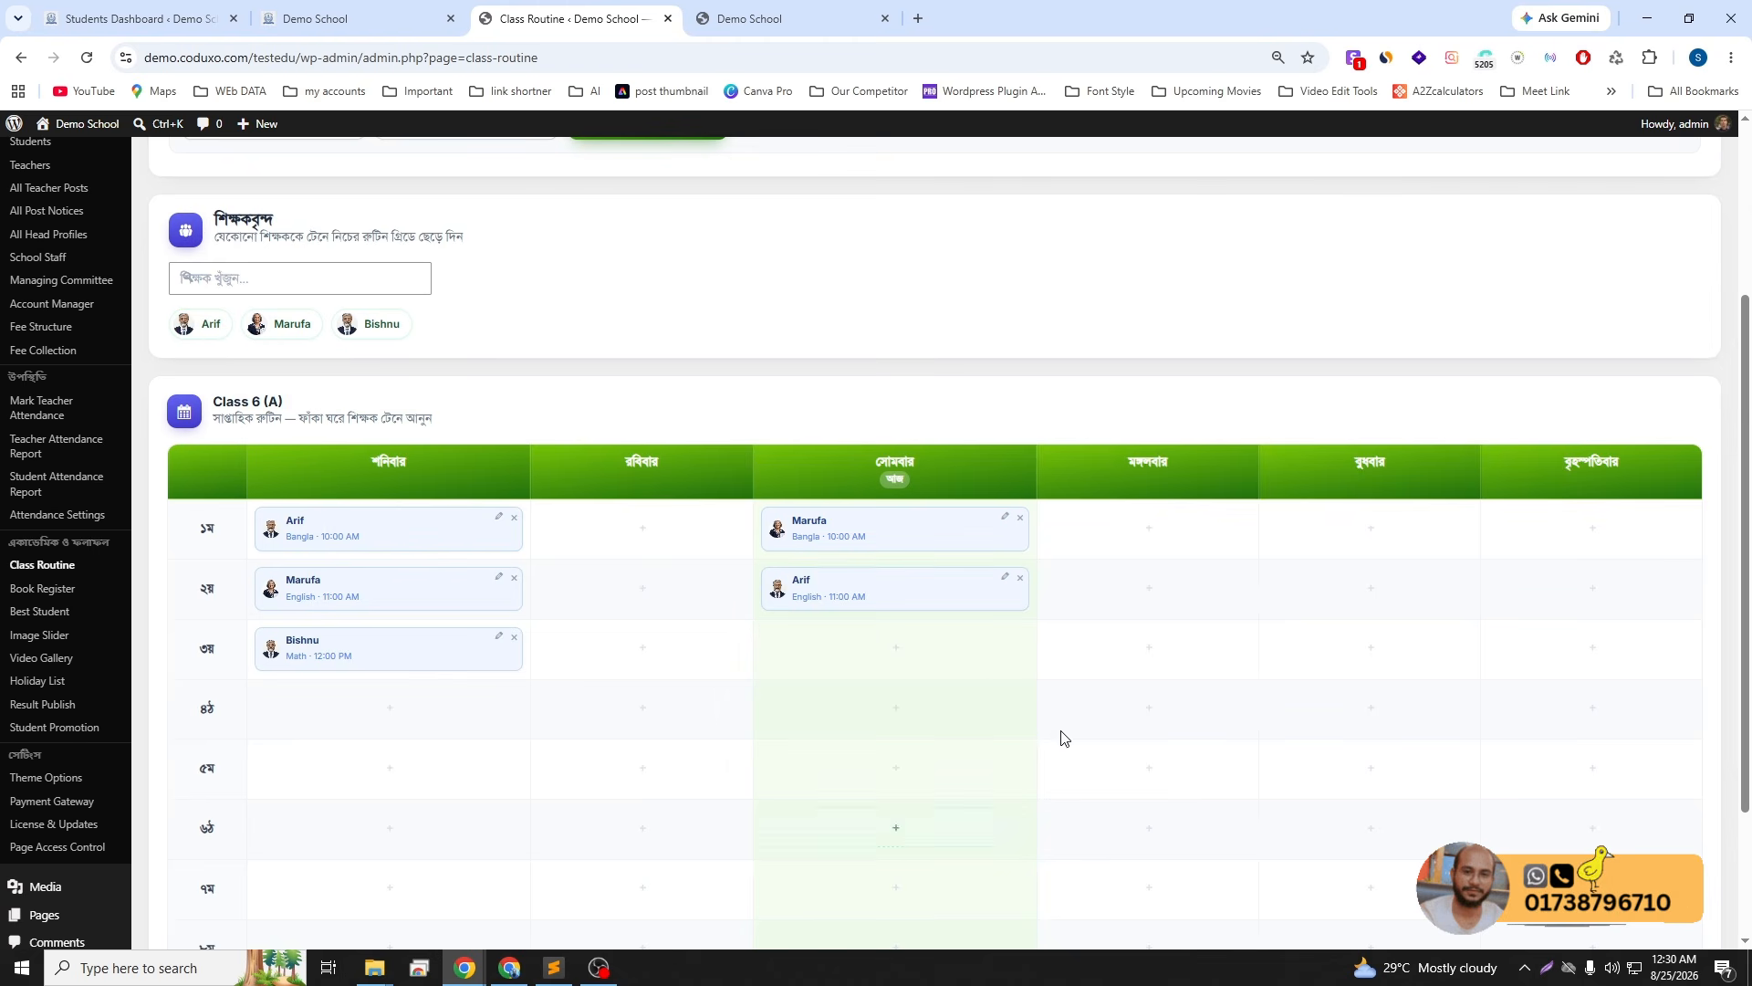
# - Assign the third listed teacher to Monday's third period at 12:00 PM and edit the saved entry's subject to Math
pyautogui.moveTo(379, 325); pyautogui.dragTo(865, 659)
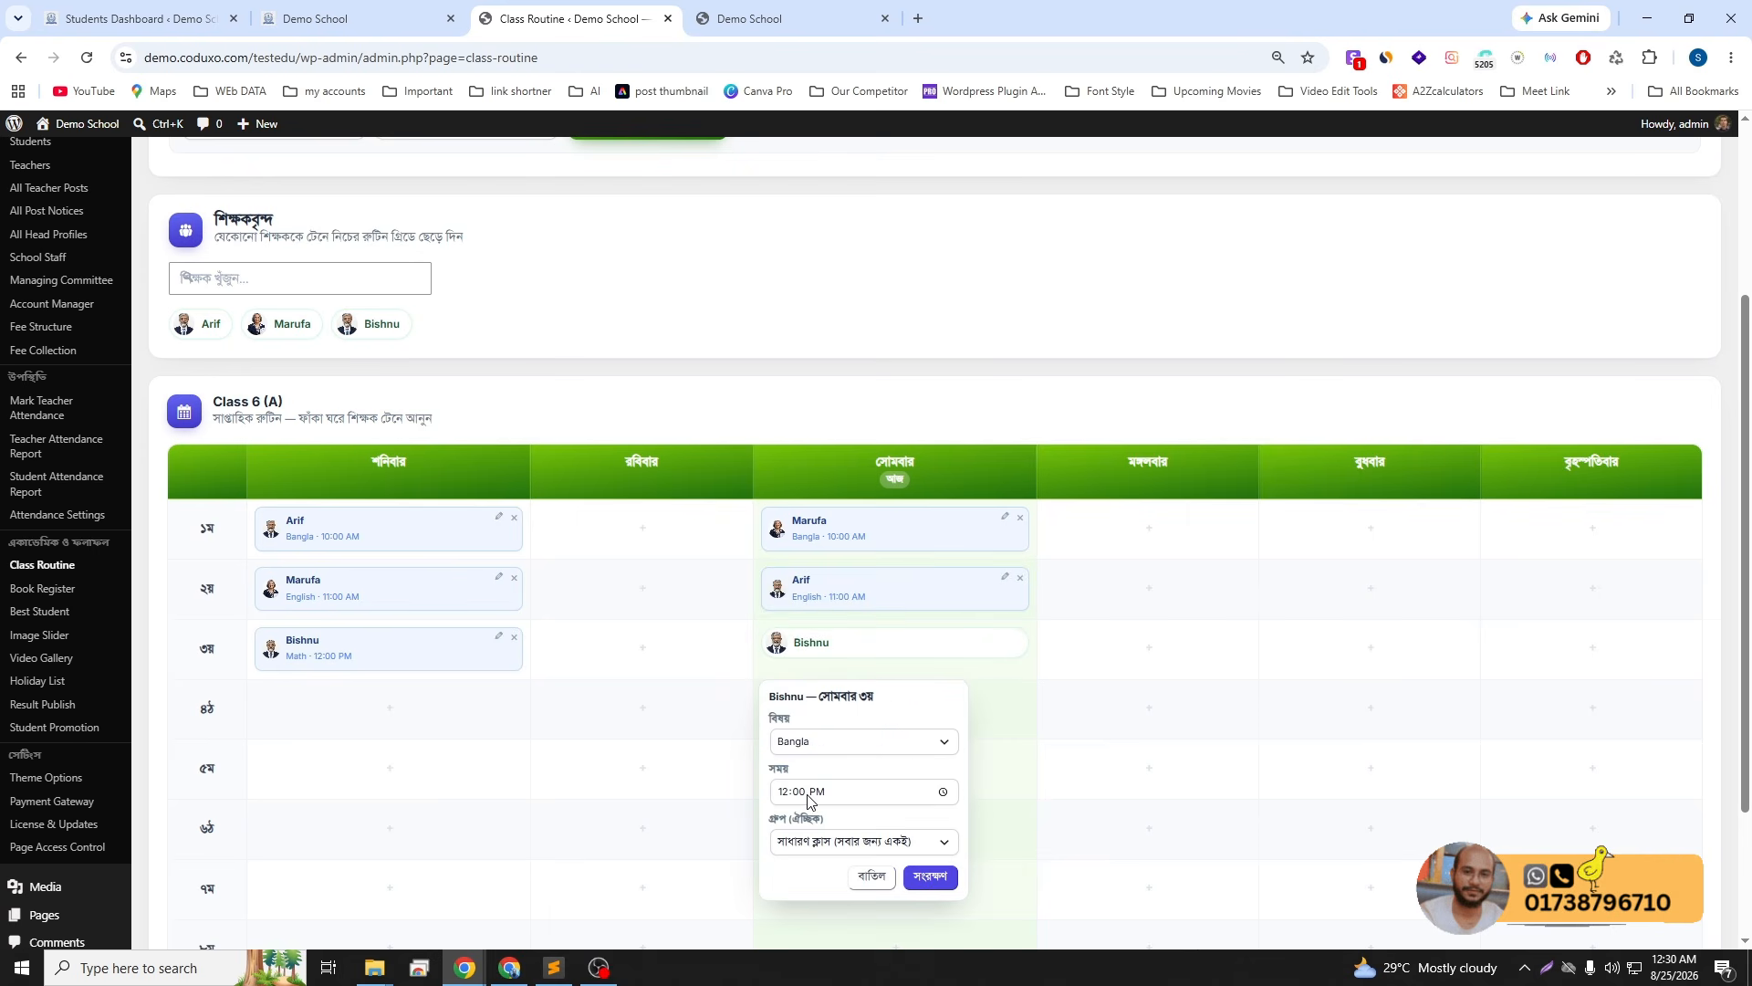
pyautogui.click(931, 877)
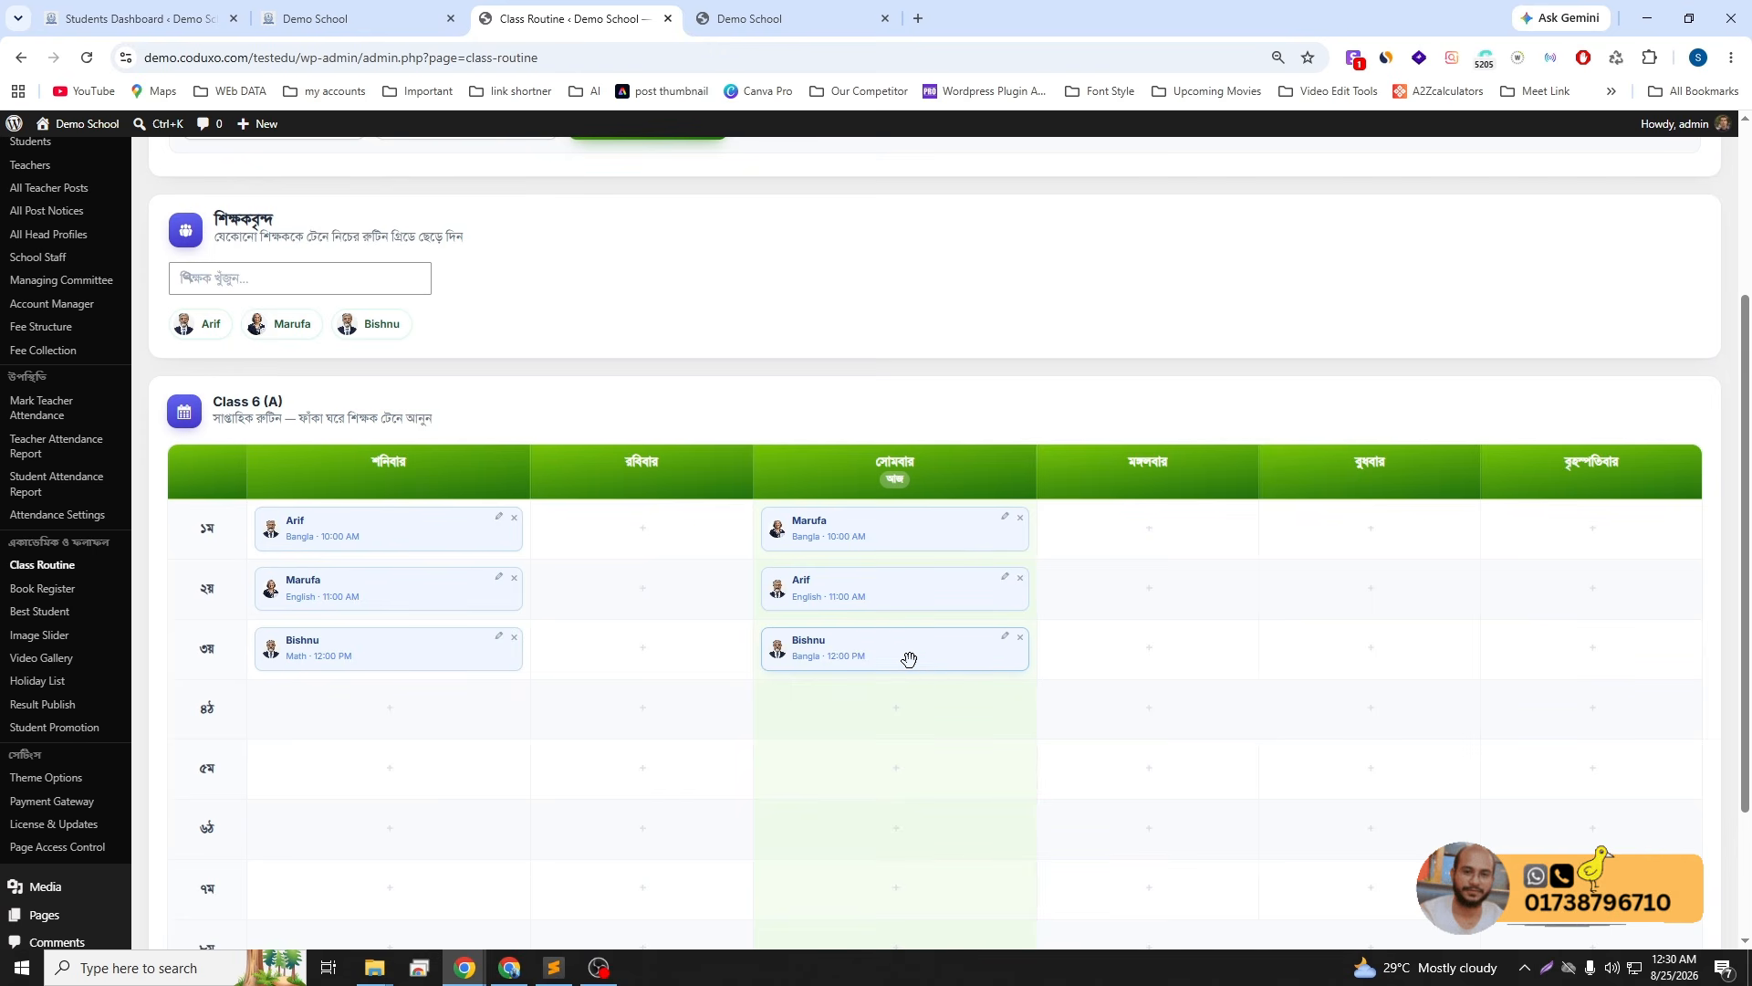
pyautogui.click(1005, 637)
pyautogui.click(863, 741)
pyautogui.click(821, 805)
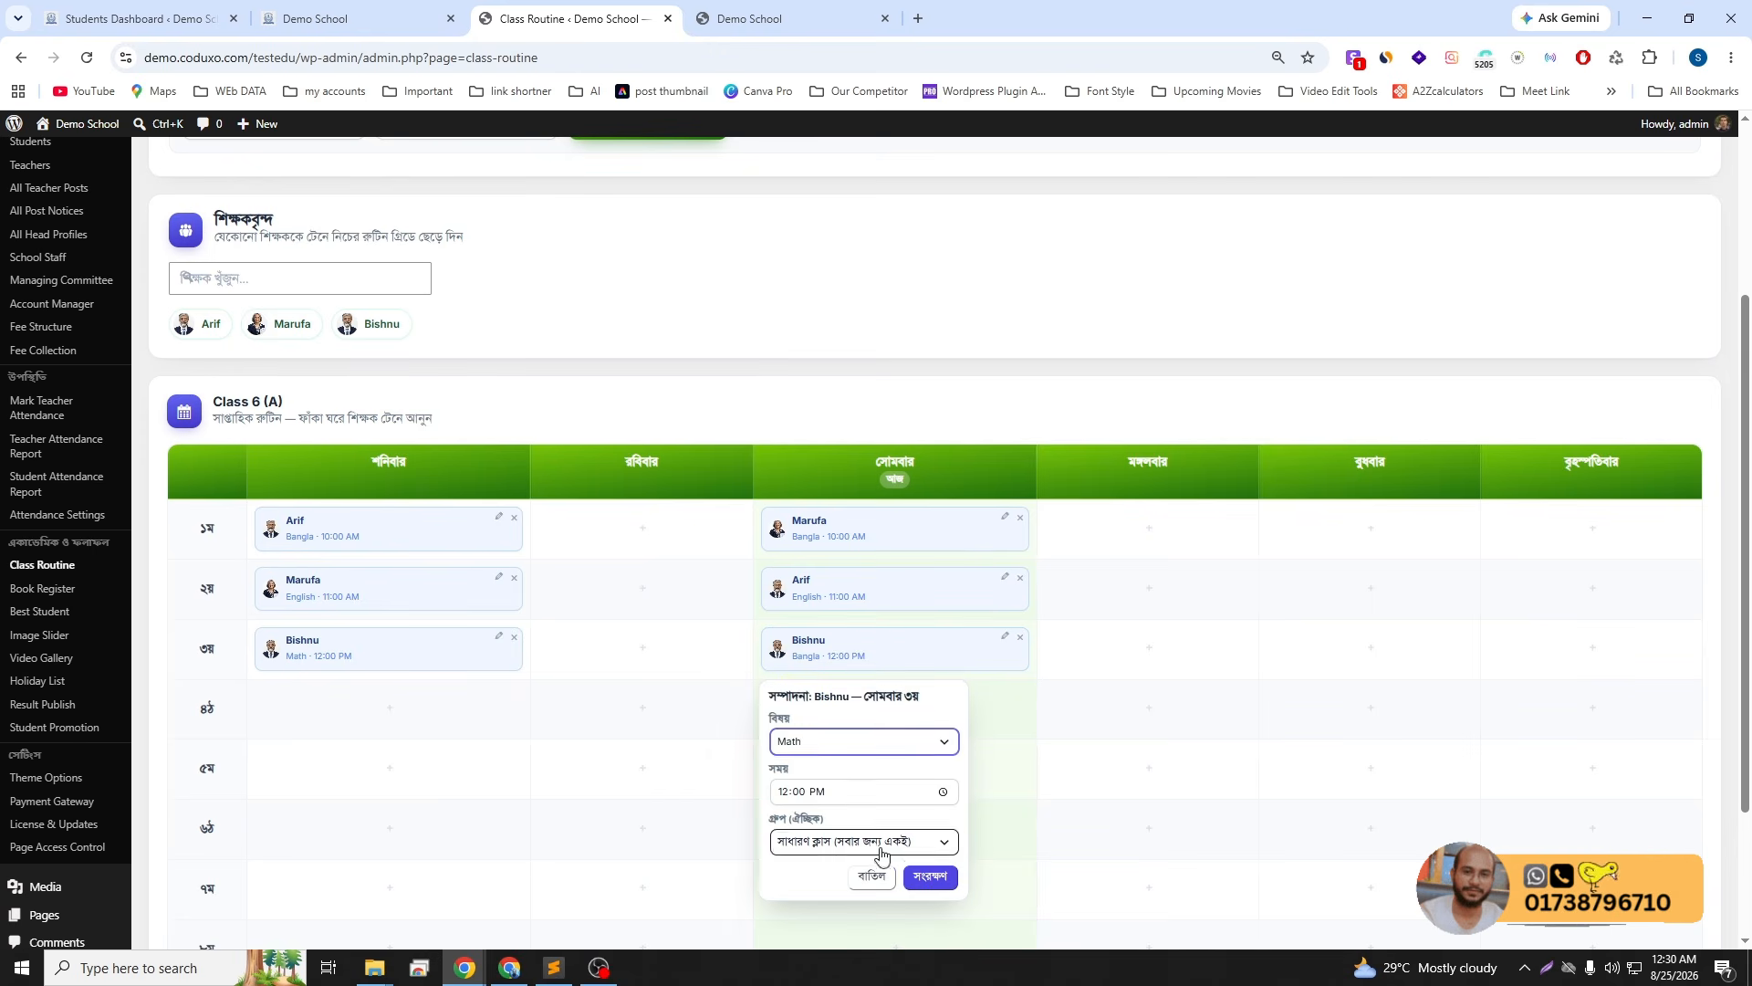
pyautogui.click(930, 876)
pyautogui.scroll(-2, 695, 625)
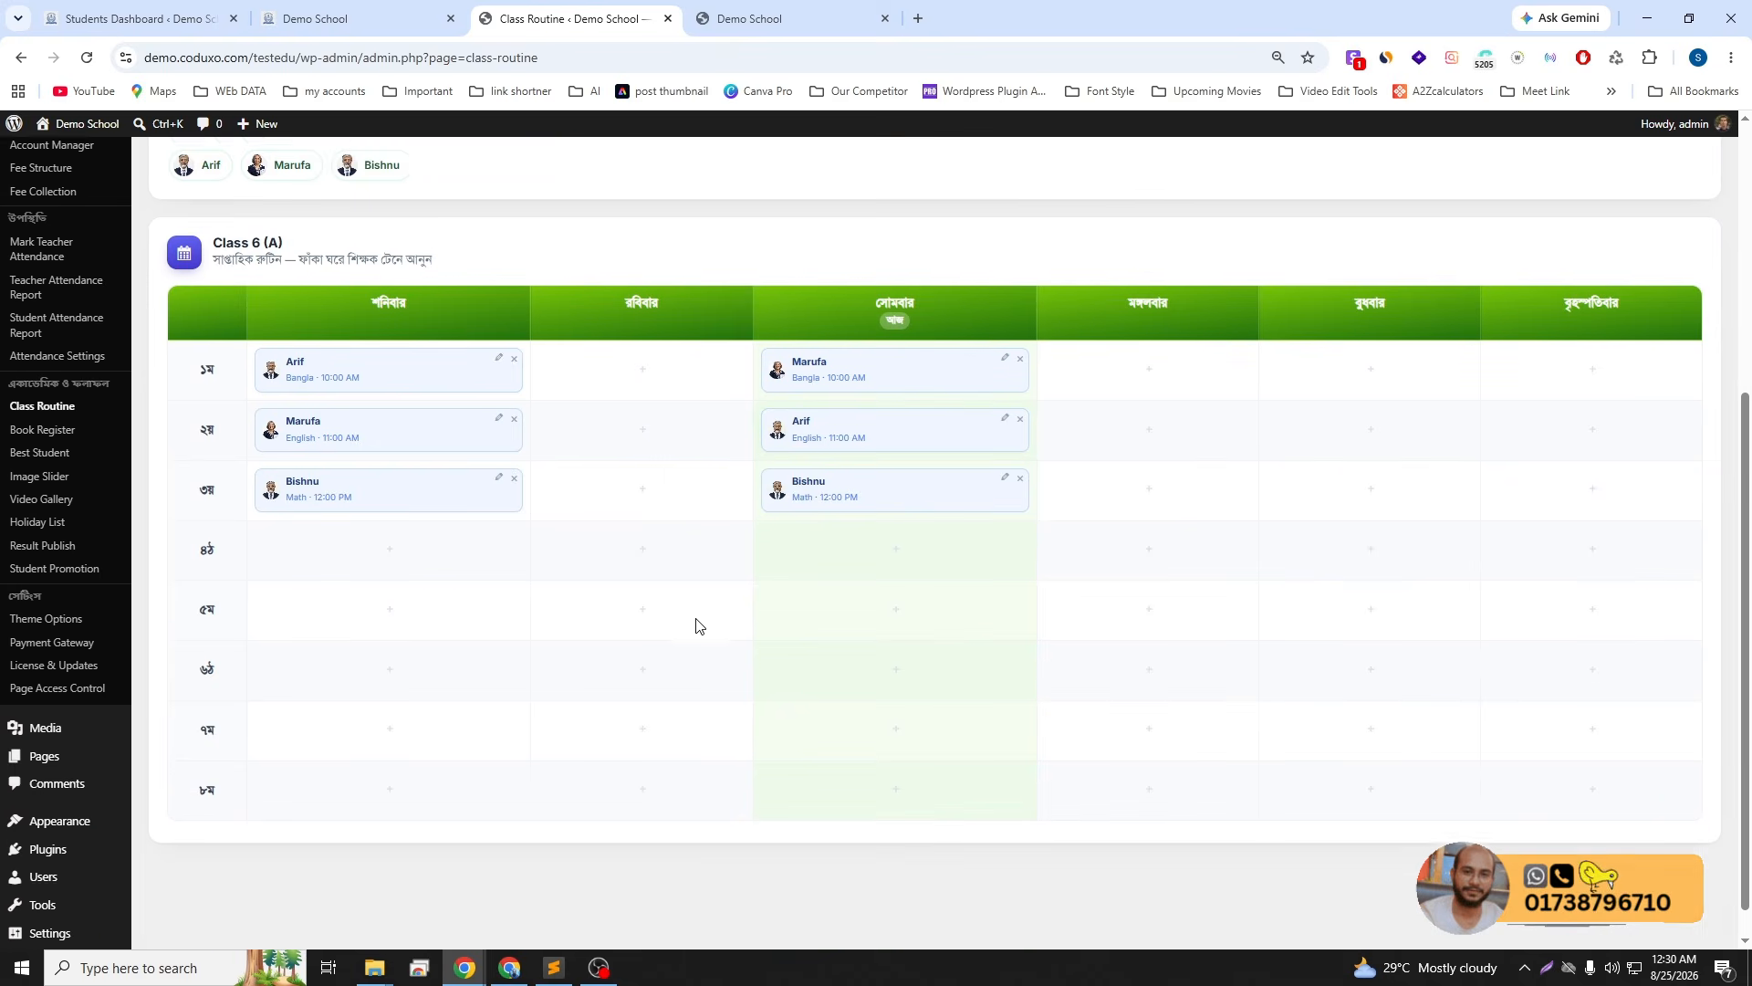
pyautogui.scroll(5, 750, 626)
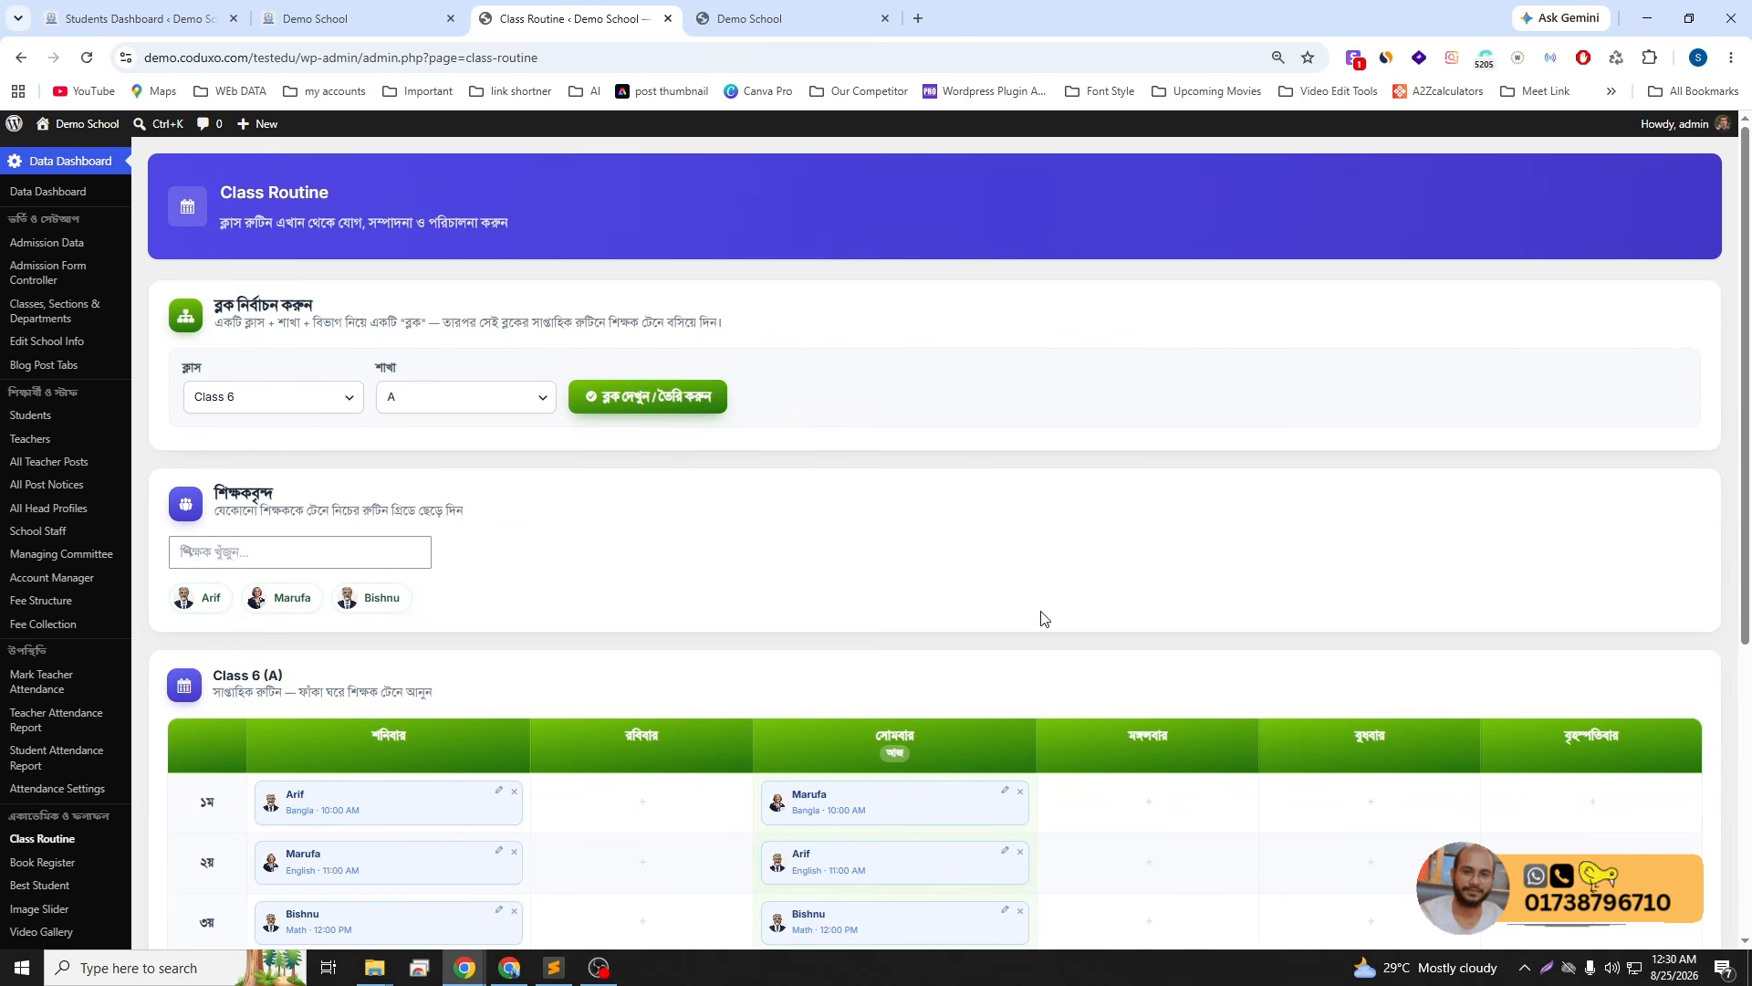
# - Switch to the public school site and display the class routine for Class 6, section A
pyautogui.click(751, 19)
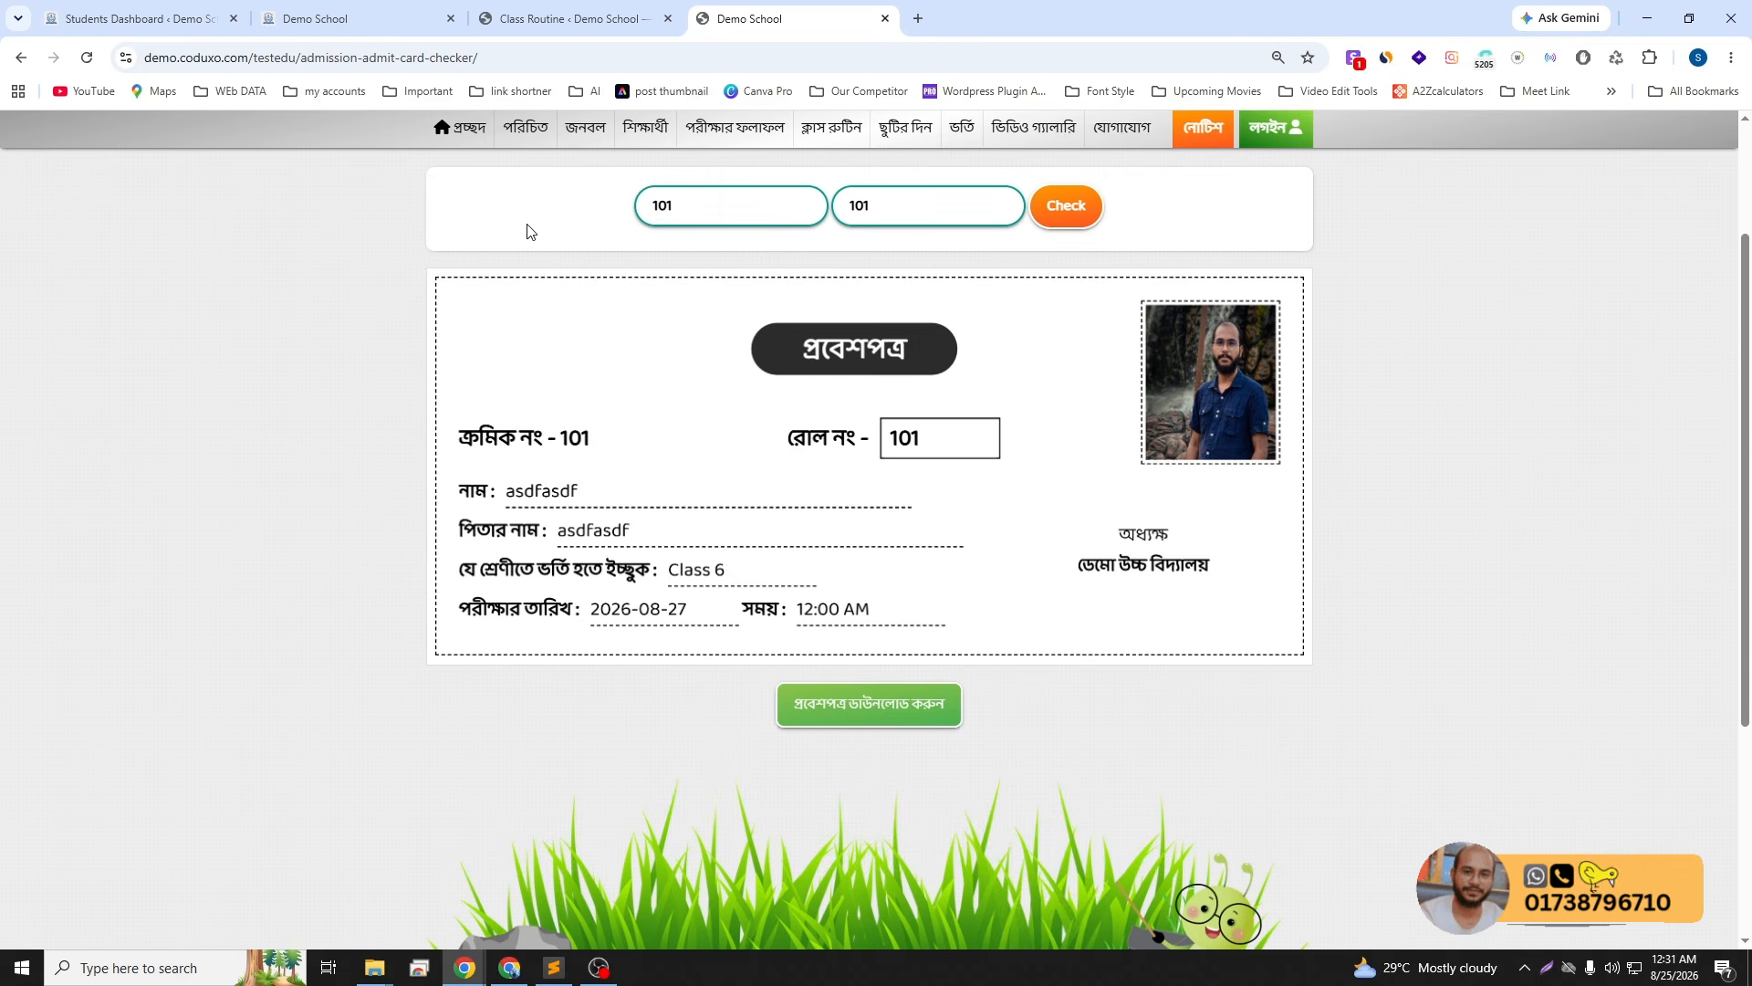
pyautogui.scroll(3, 527, 230)
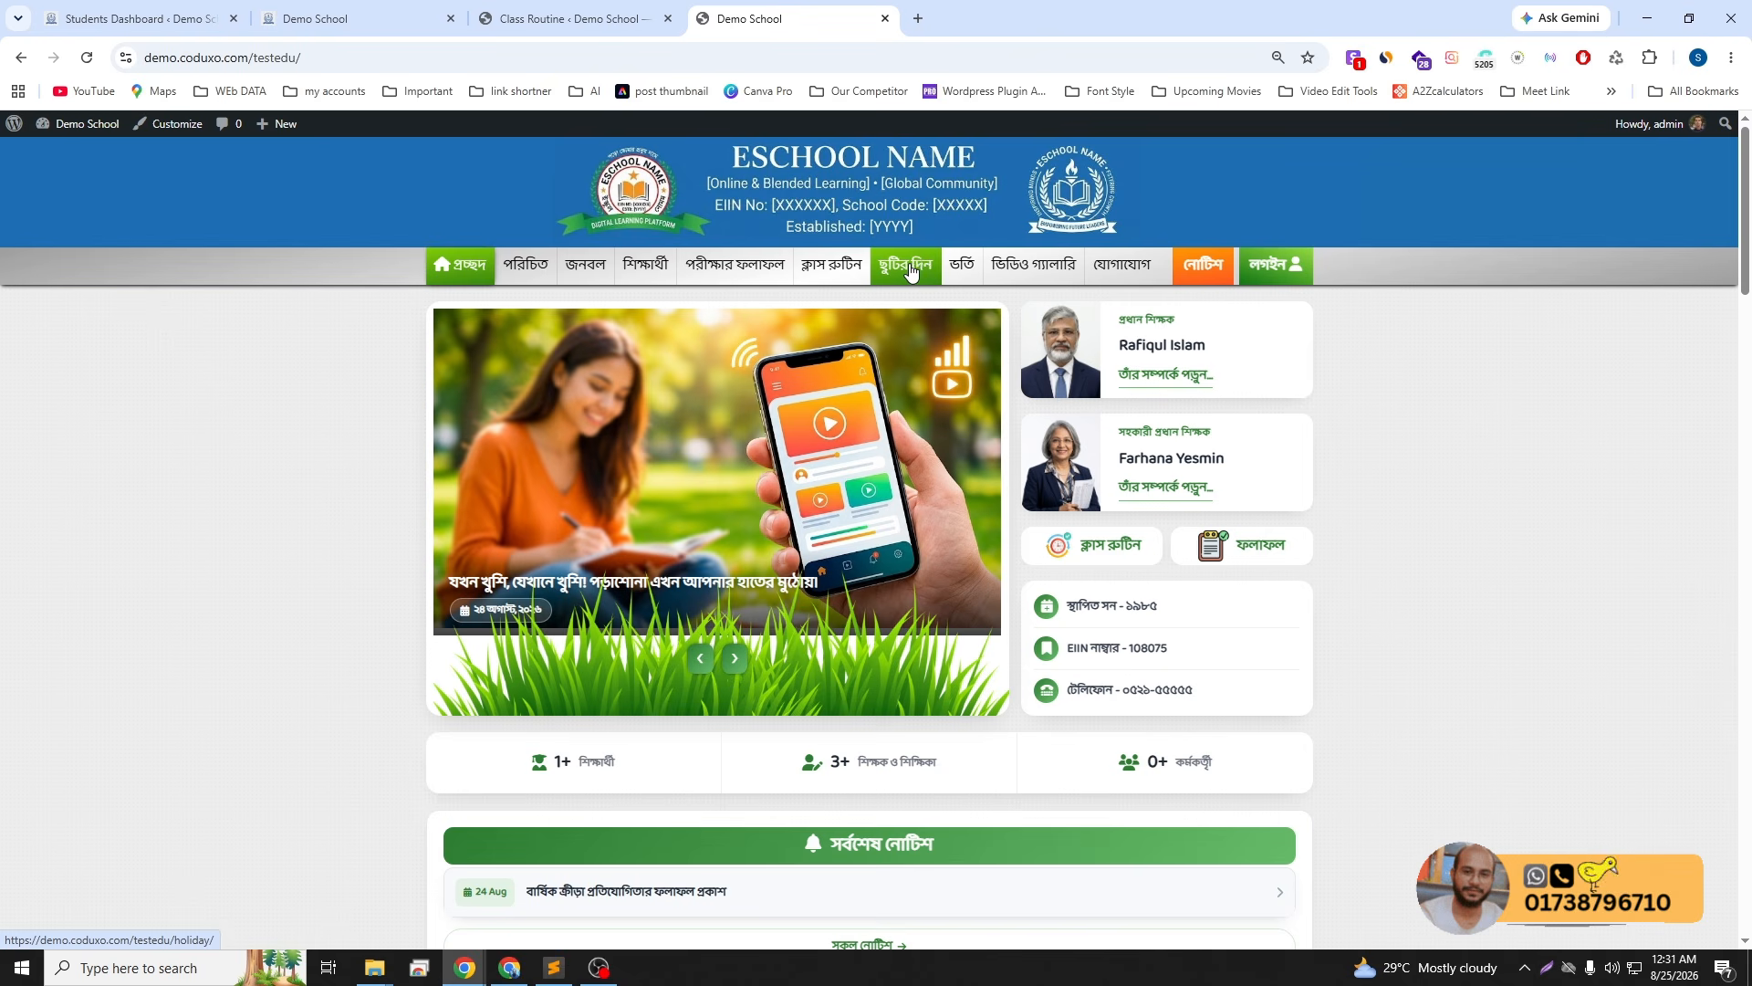
pyautogui.moveTo(973, 271)
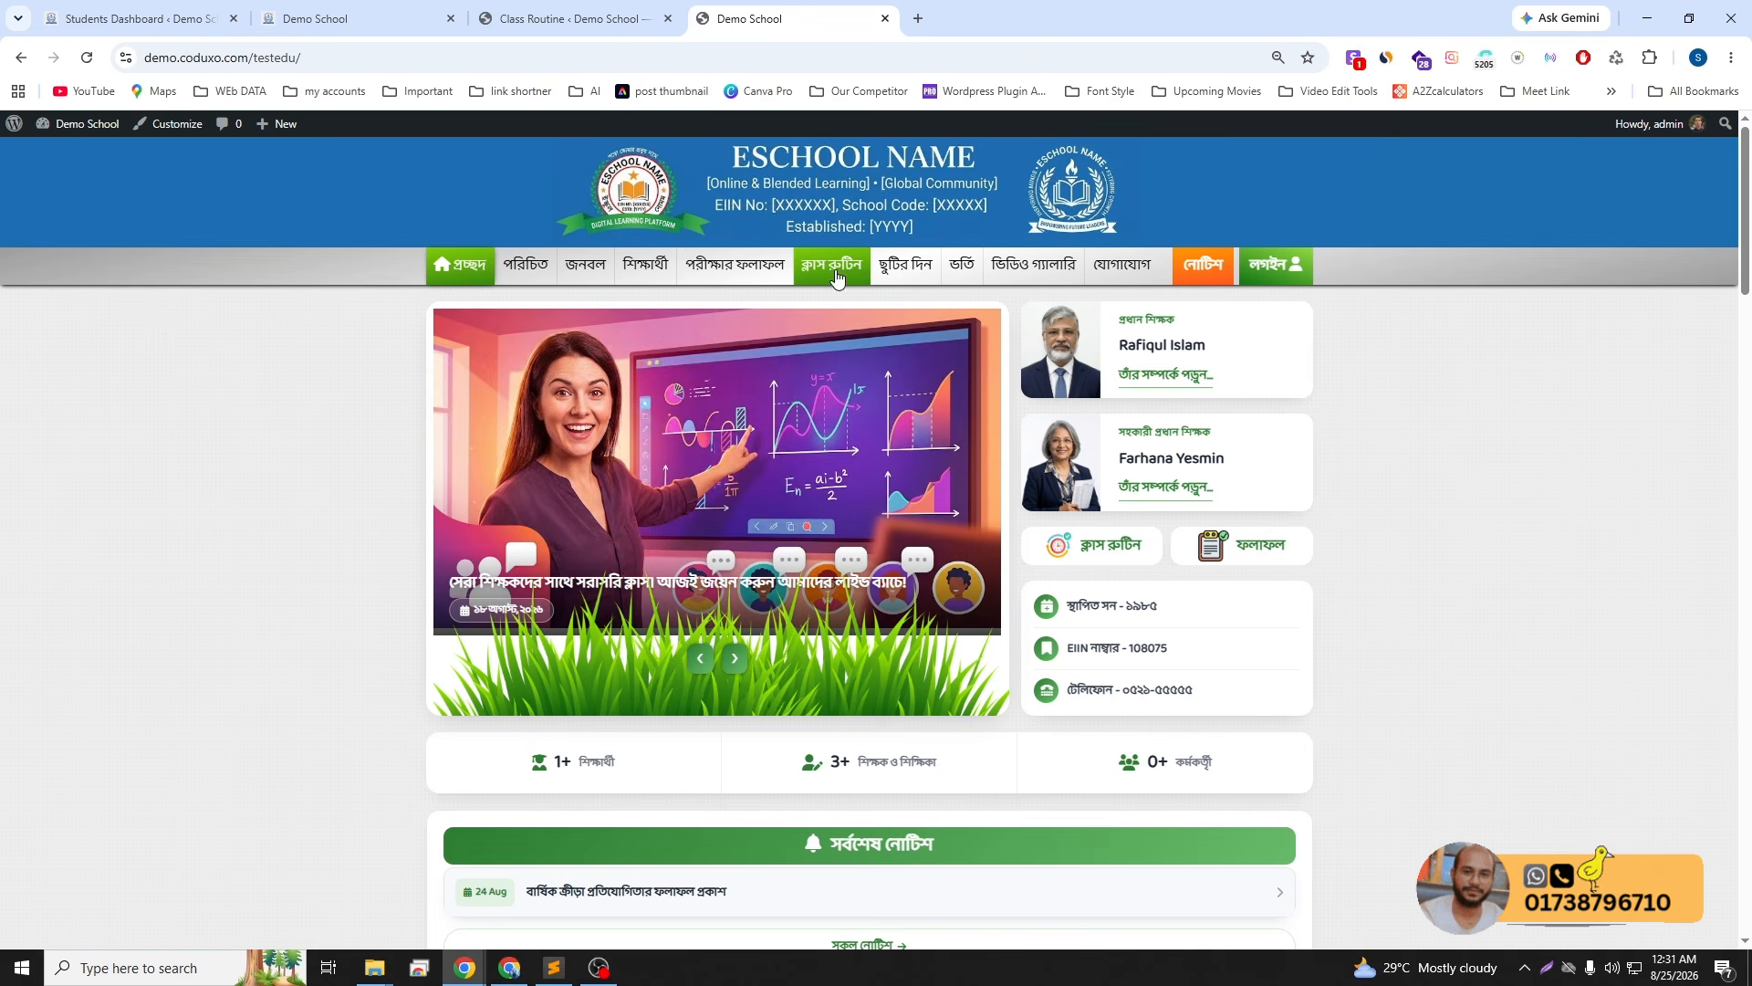
pyautogui.click(832, 273)
pyautogui.click(769, 458)
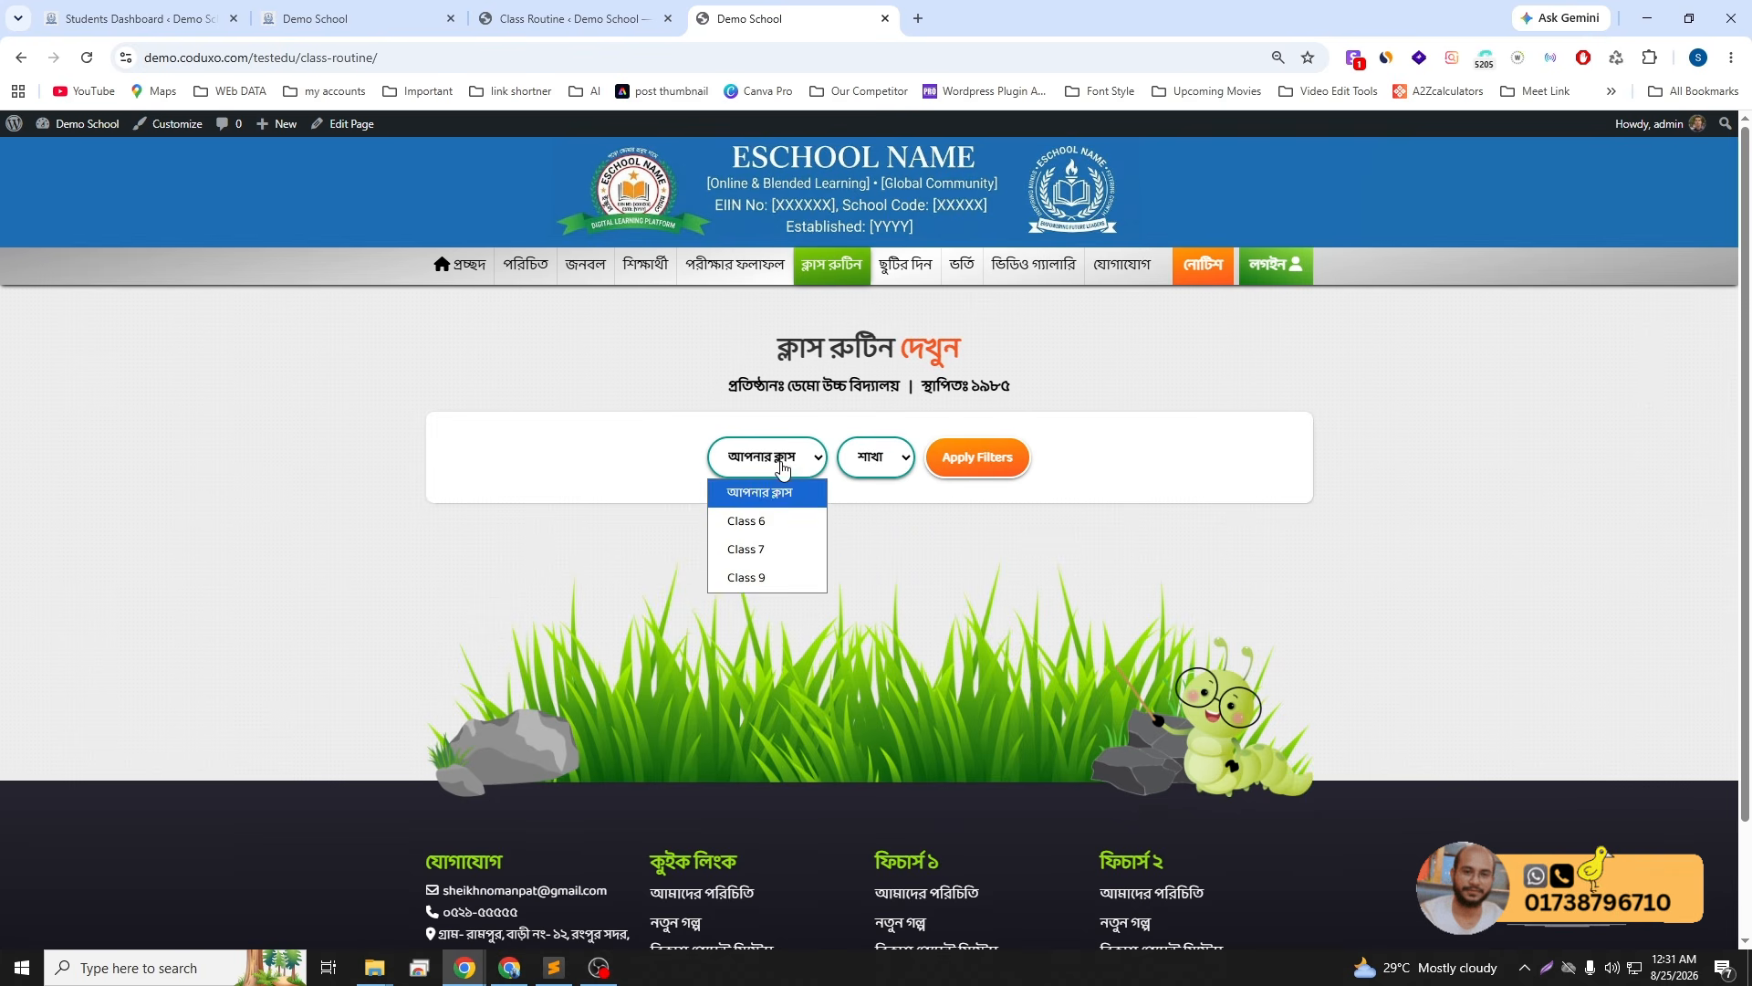
pyautogui.click(767, 520)
pyautogui.click(858, 460)
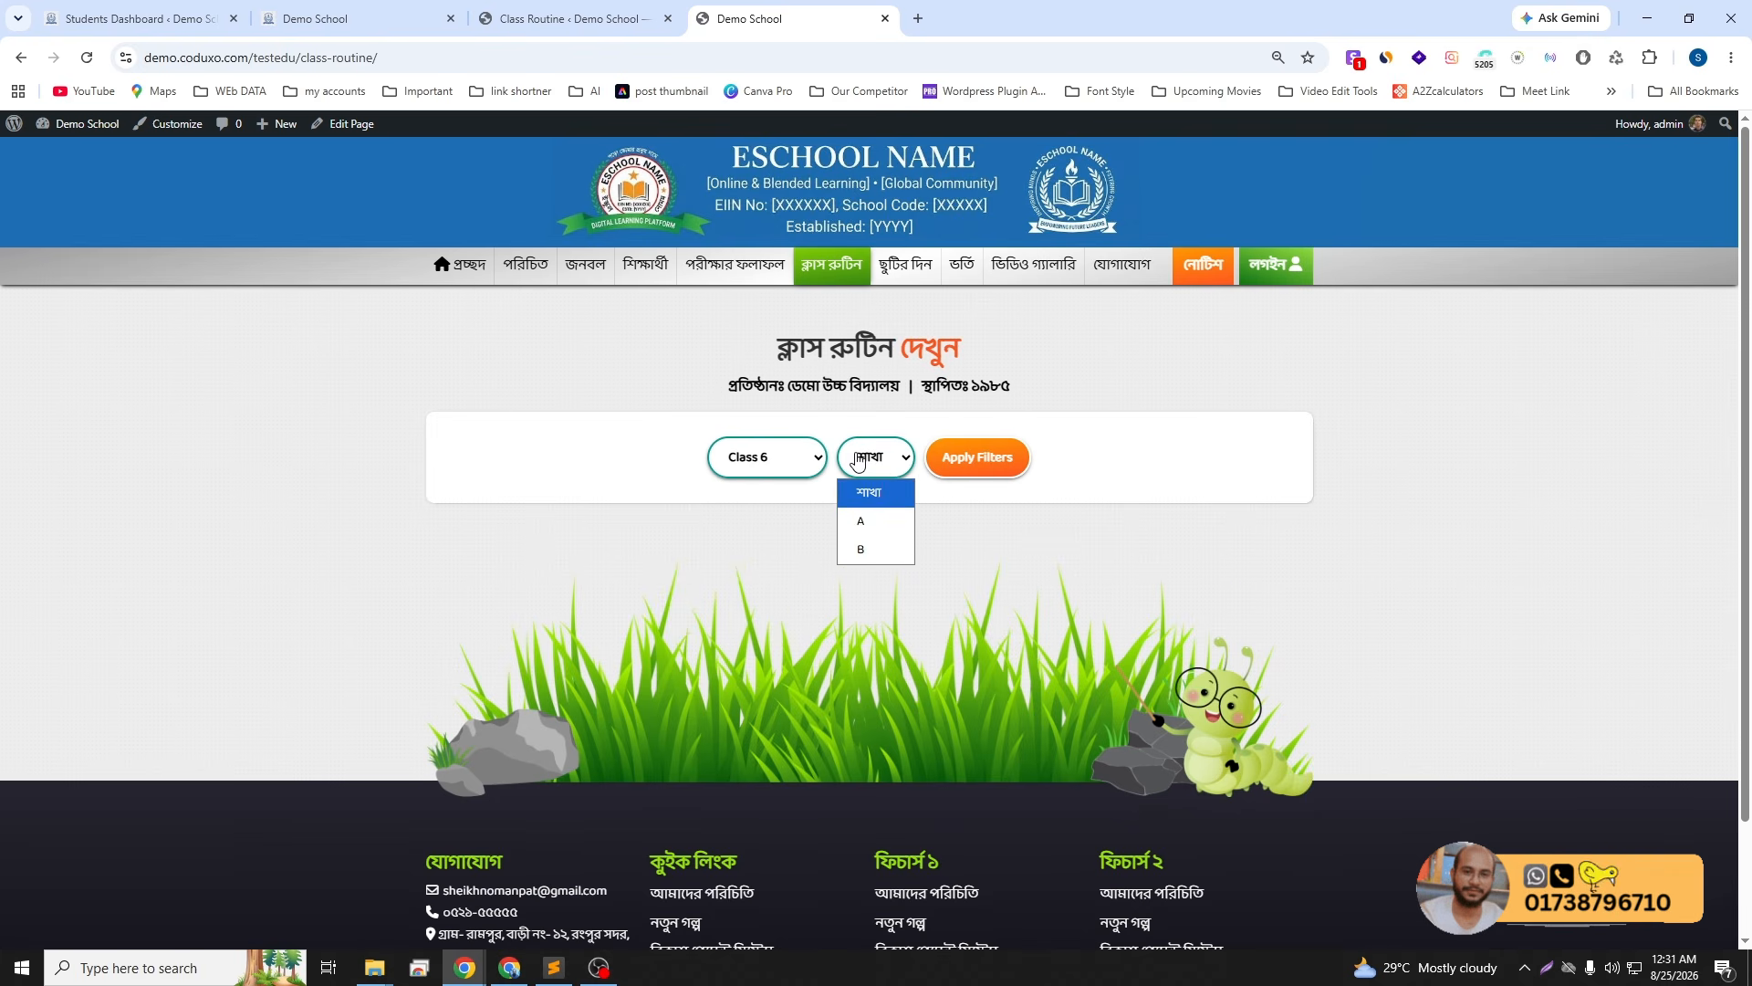
pyautogui.click(872, 518)
pyautogui.click(970, 470)
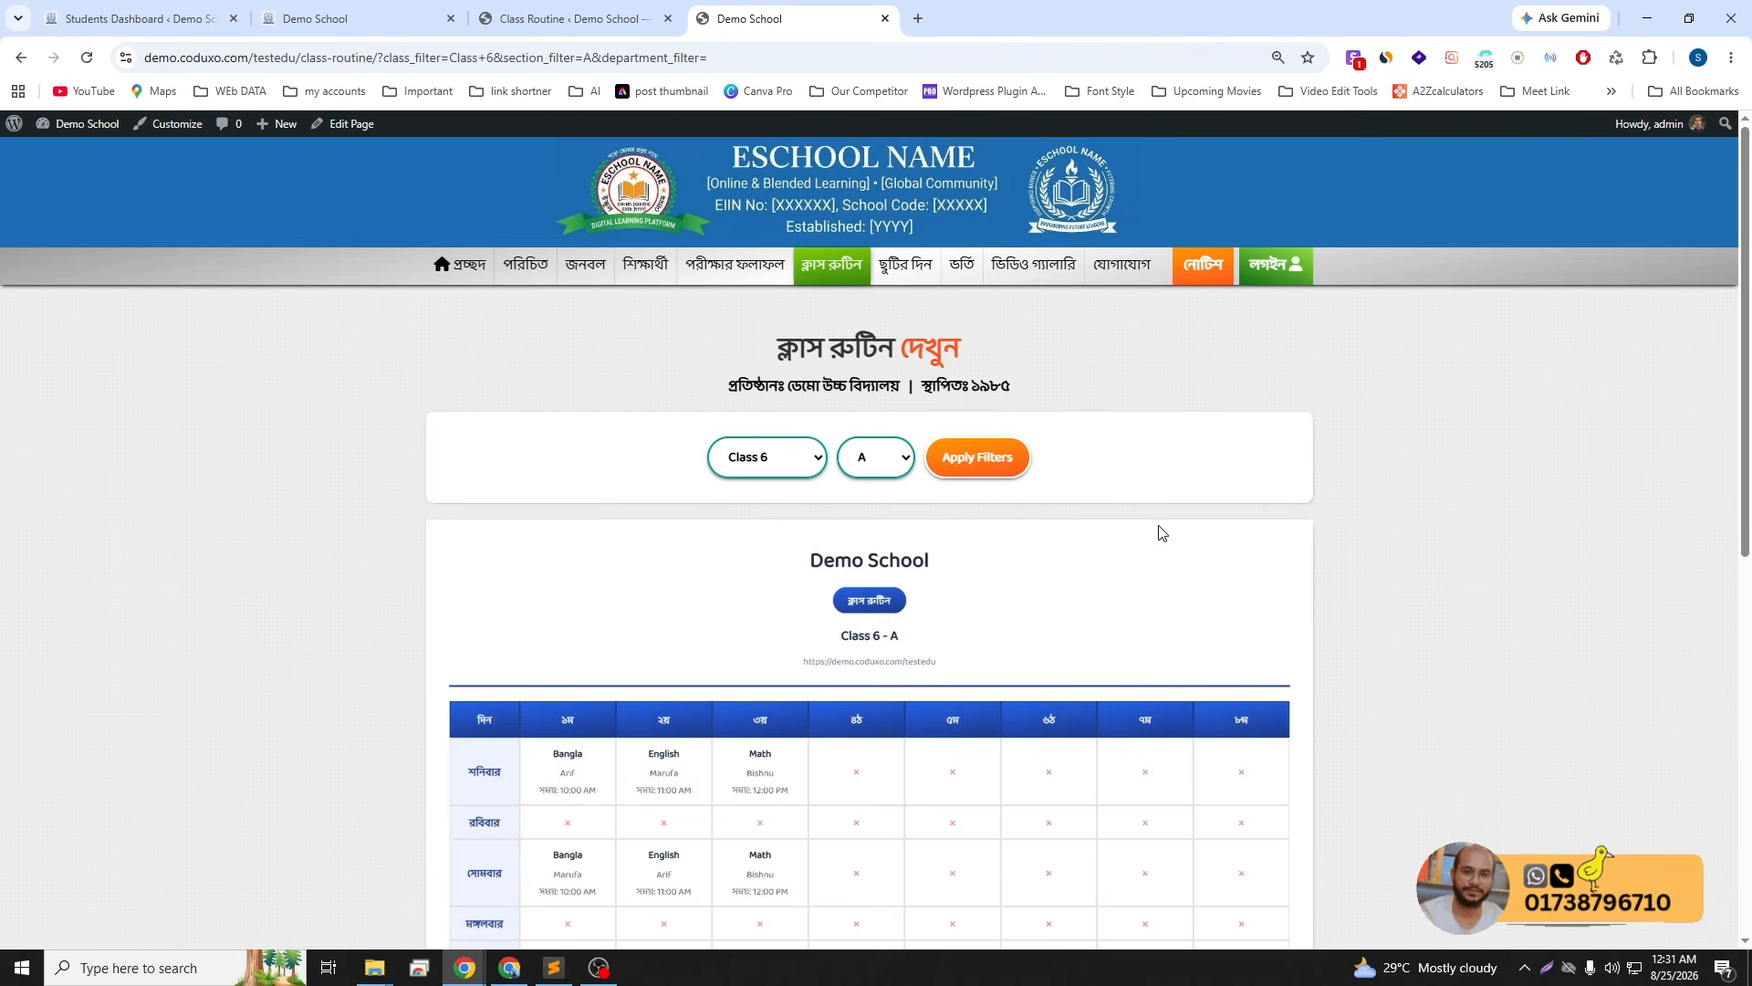
# - Review the Class 6 A weekly routine and try to download it as an image
pyautogui.scroll(-5, 1260, 532)
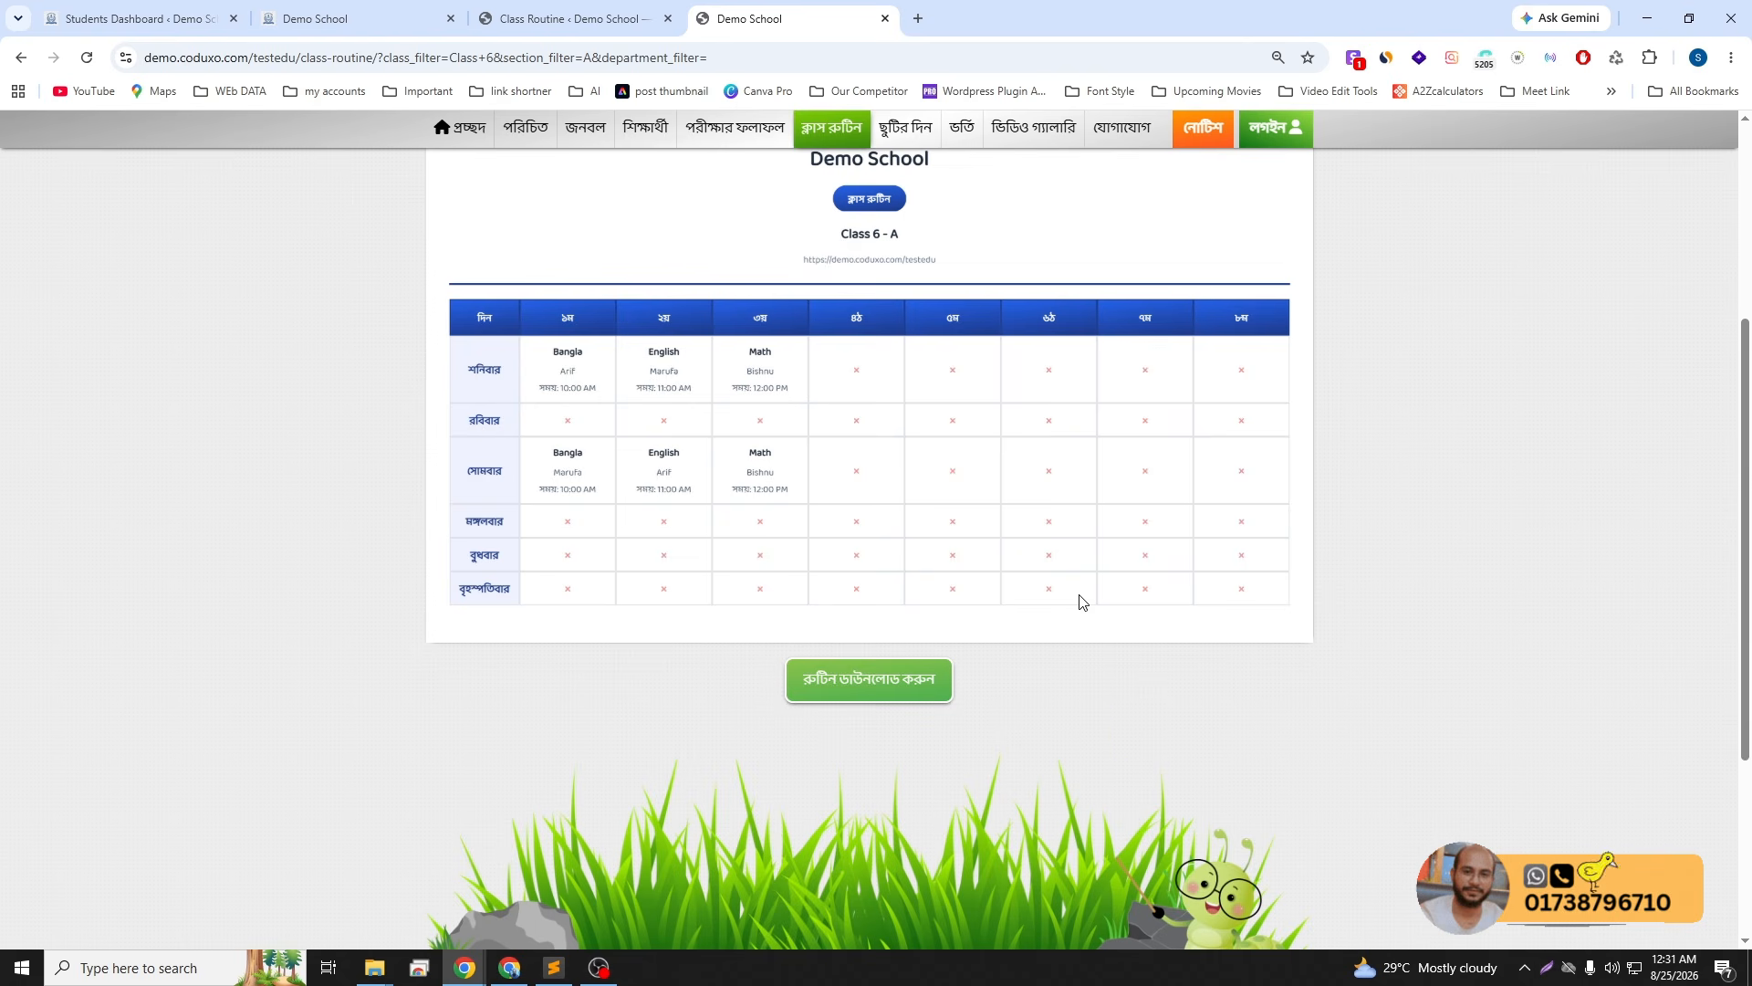
pyautogui.click(855, 686)
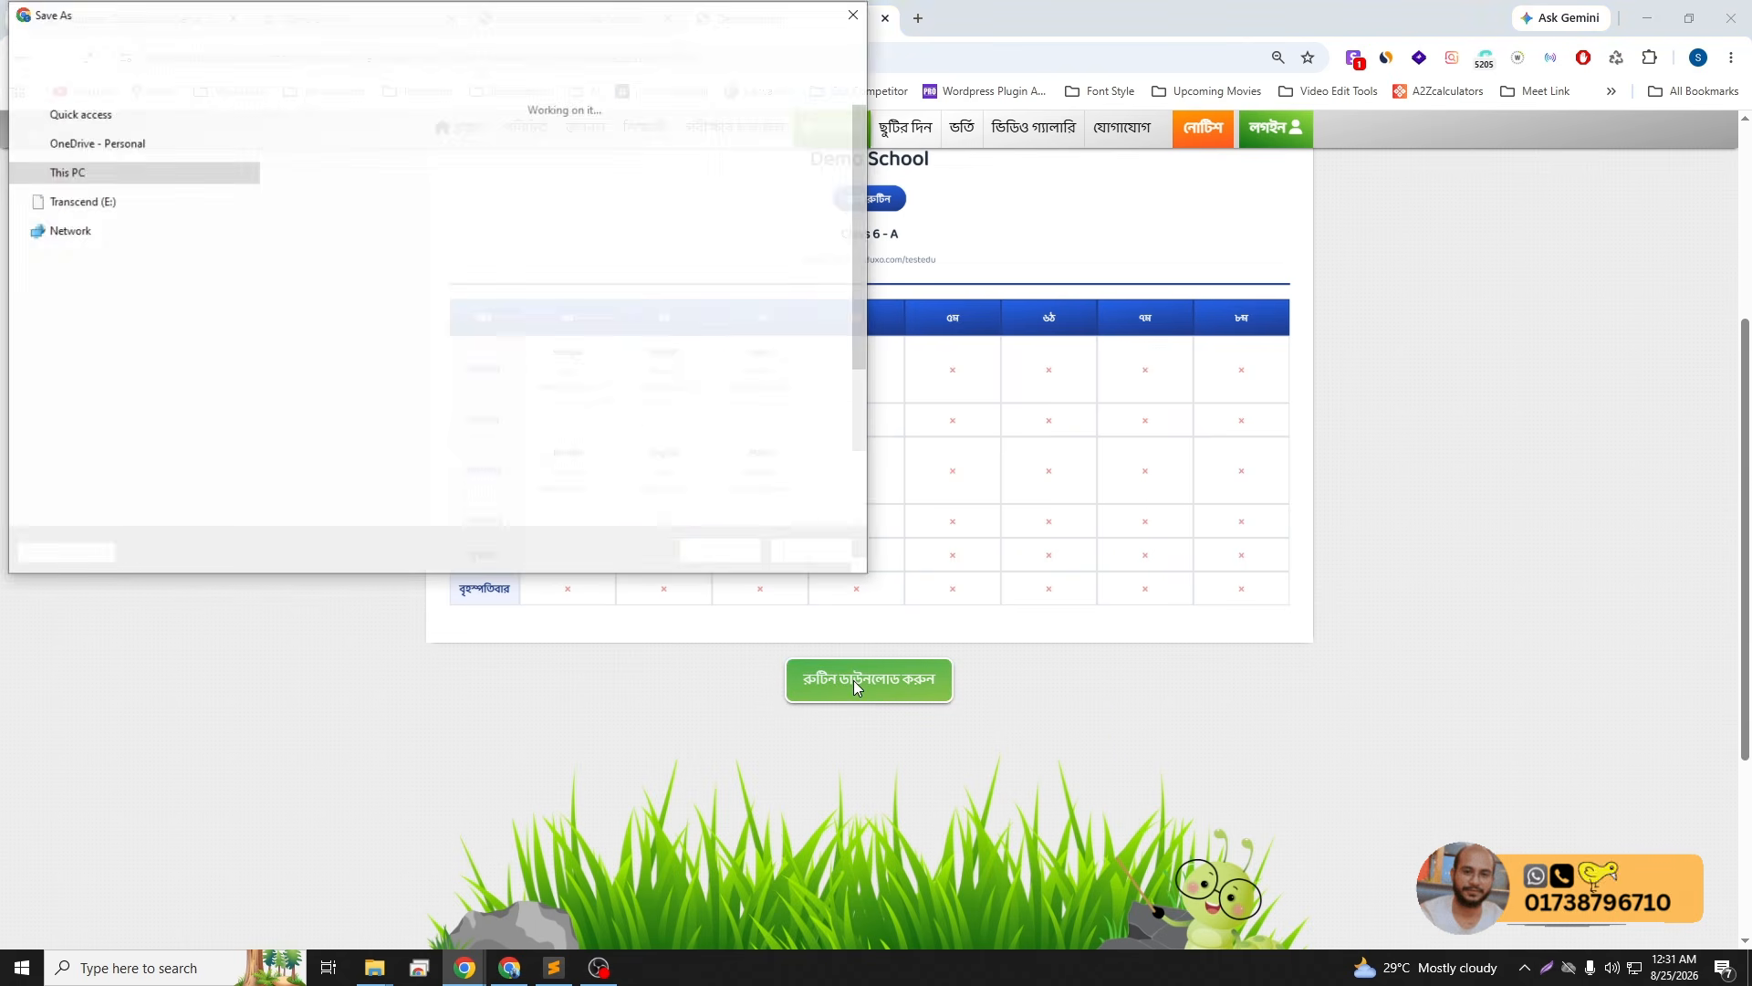
pyautogui.click(804, 550)
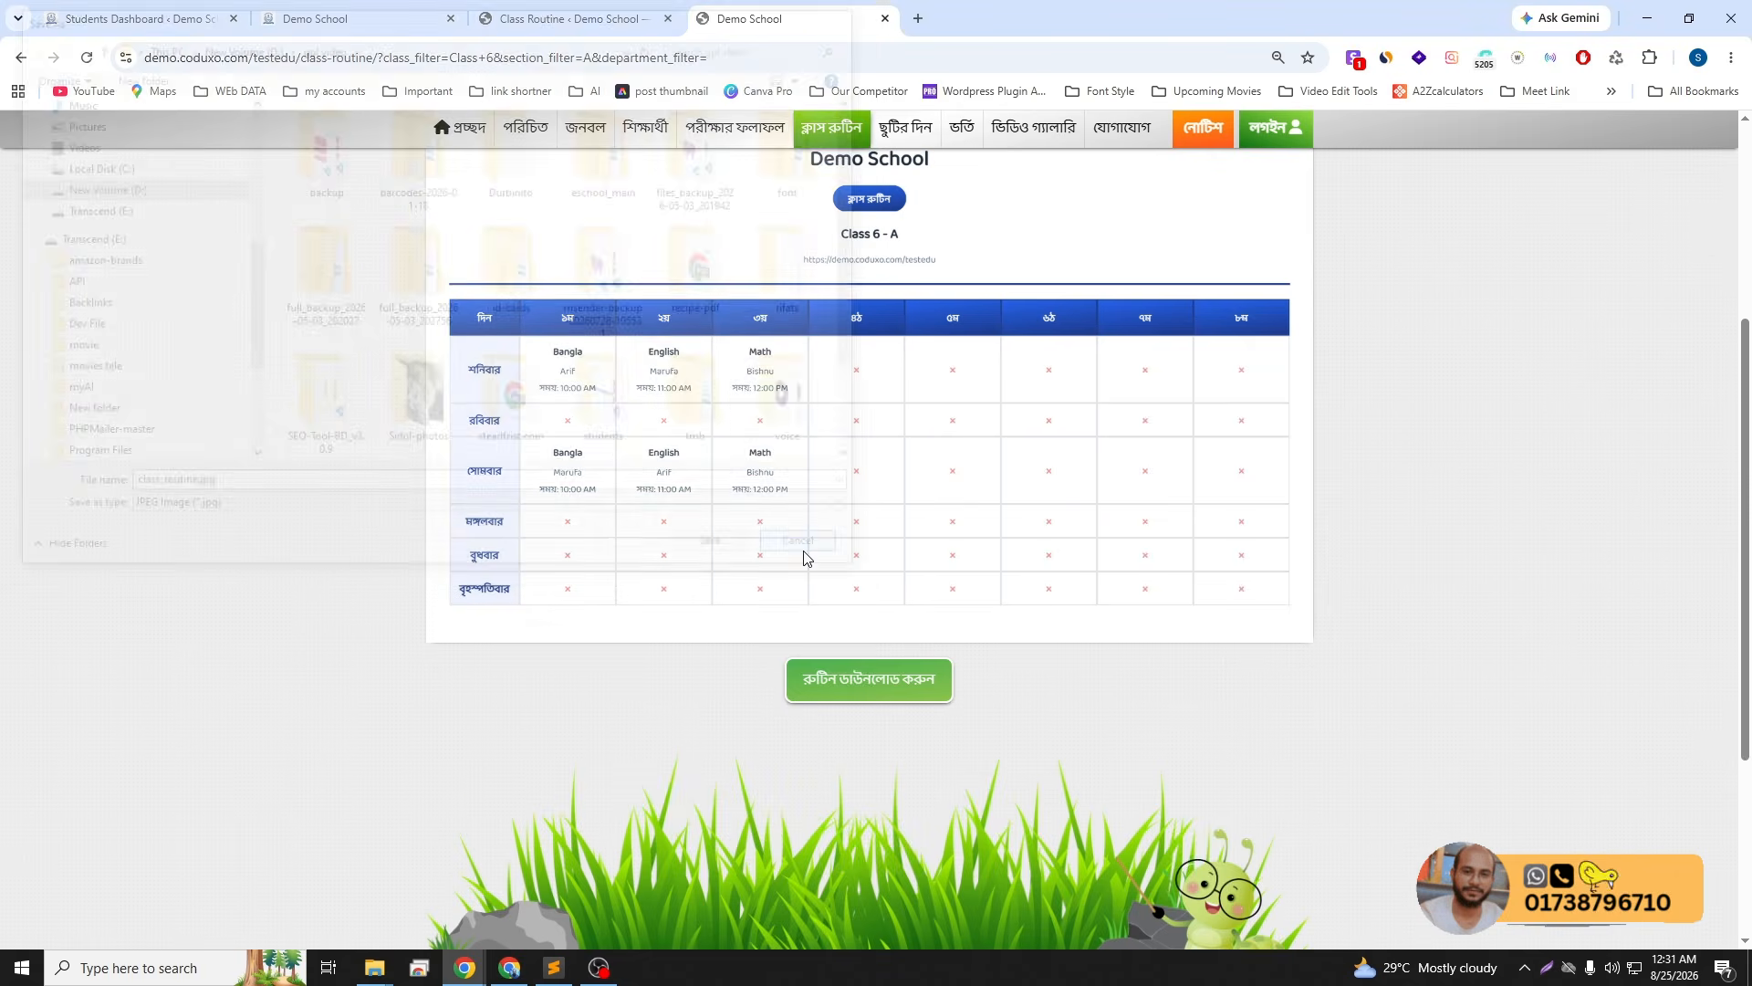
pyautogui.scroll(5, 1329, 532)
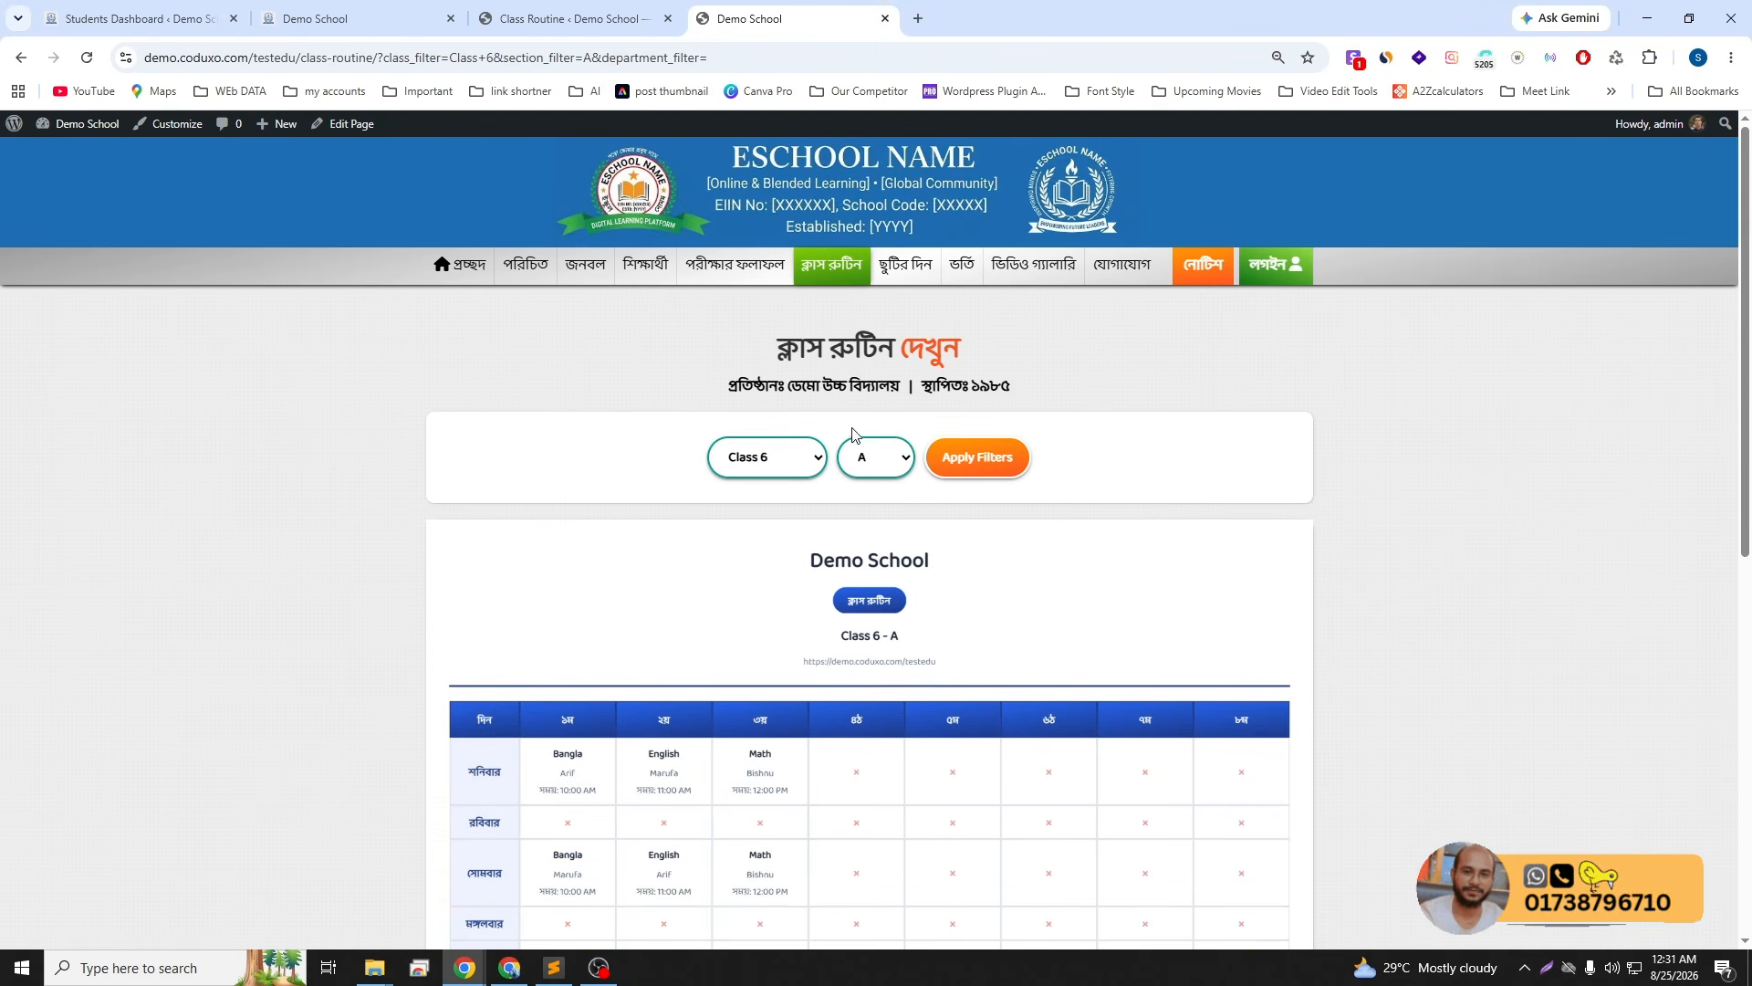
# - Return to the Class Routine admin page and load the block for Class 9, section A, Science
pyautogui.click(560, 22)
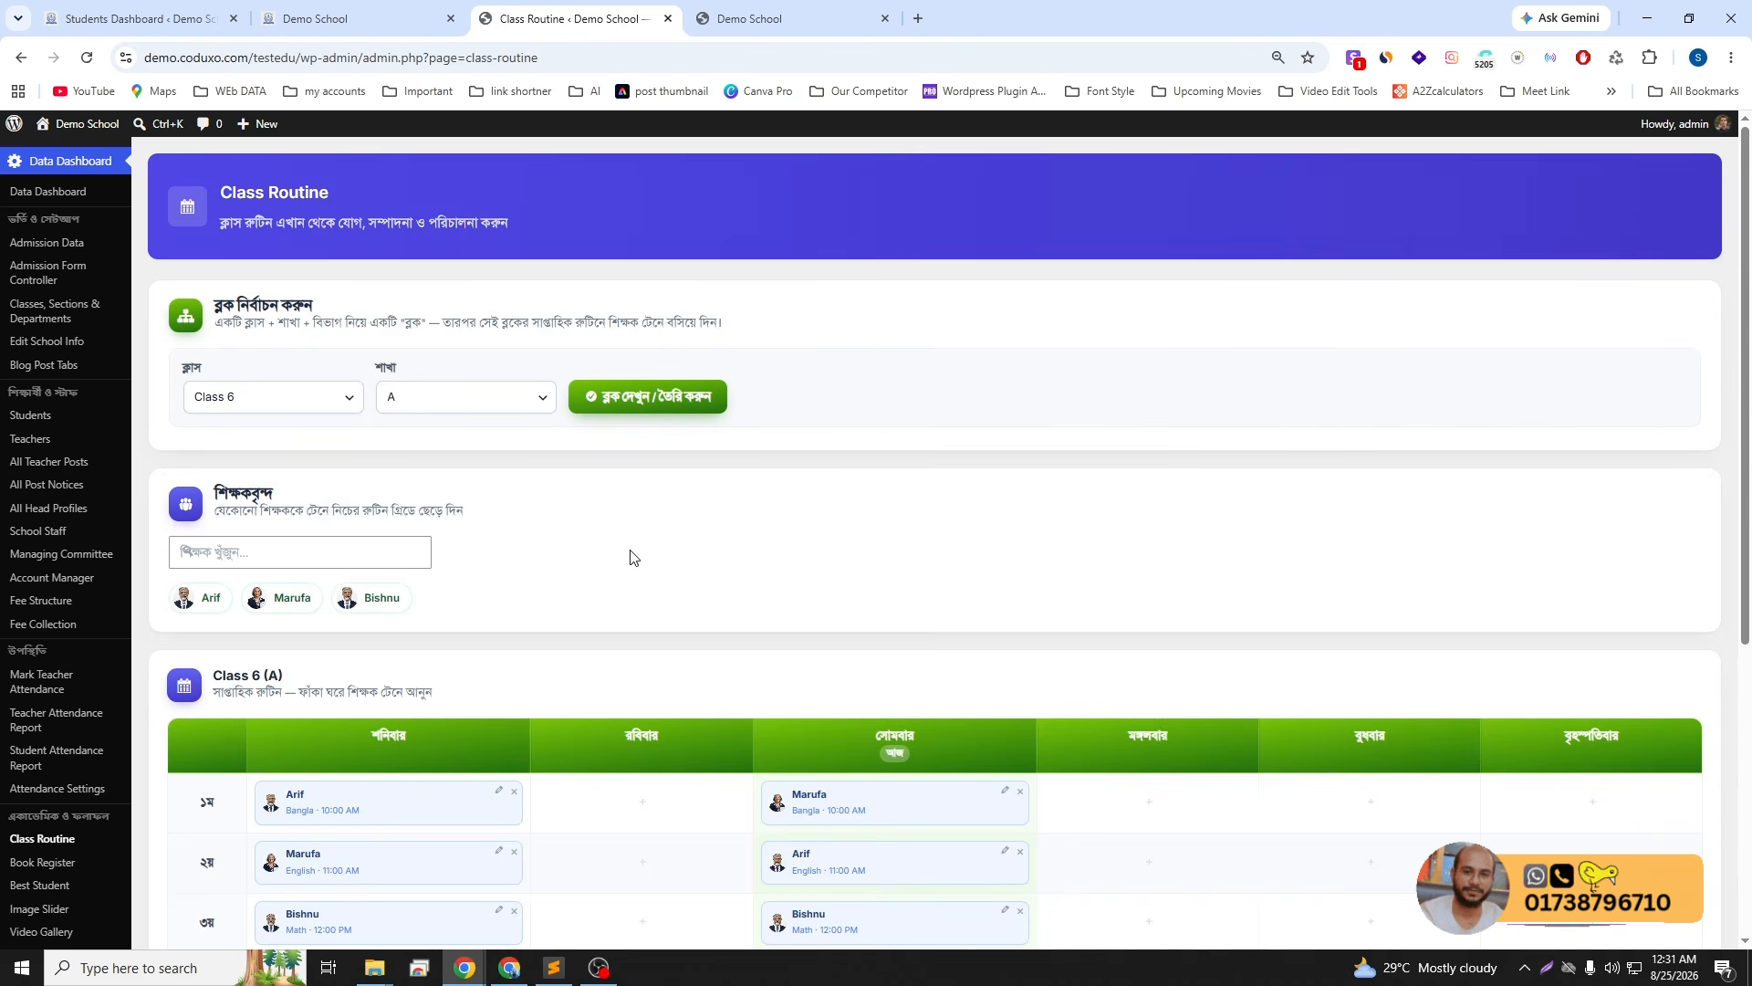
pyautogui.scroll(-2, 639, 555)
pyautogui.scroll(2, 590, 547)
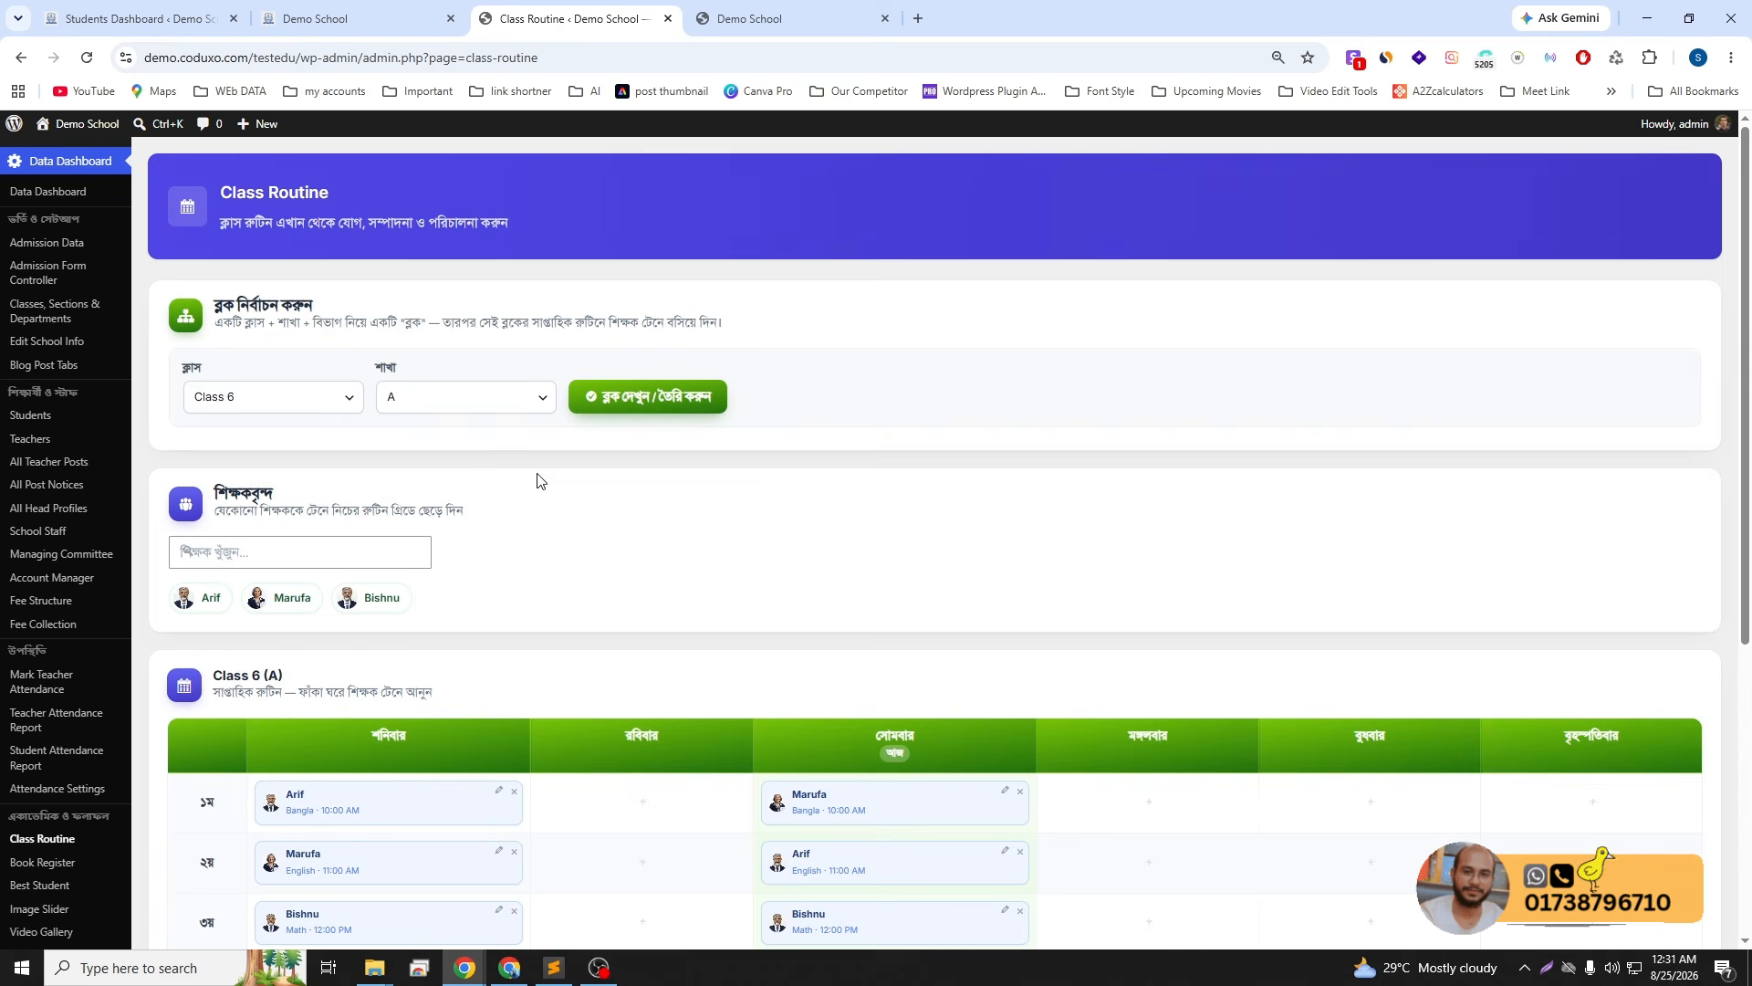
pyautogui.click(265, 402)
pyautogui.click(251, 499)
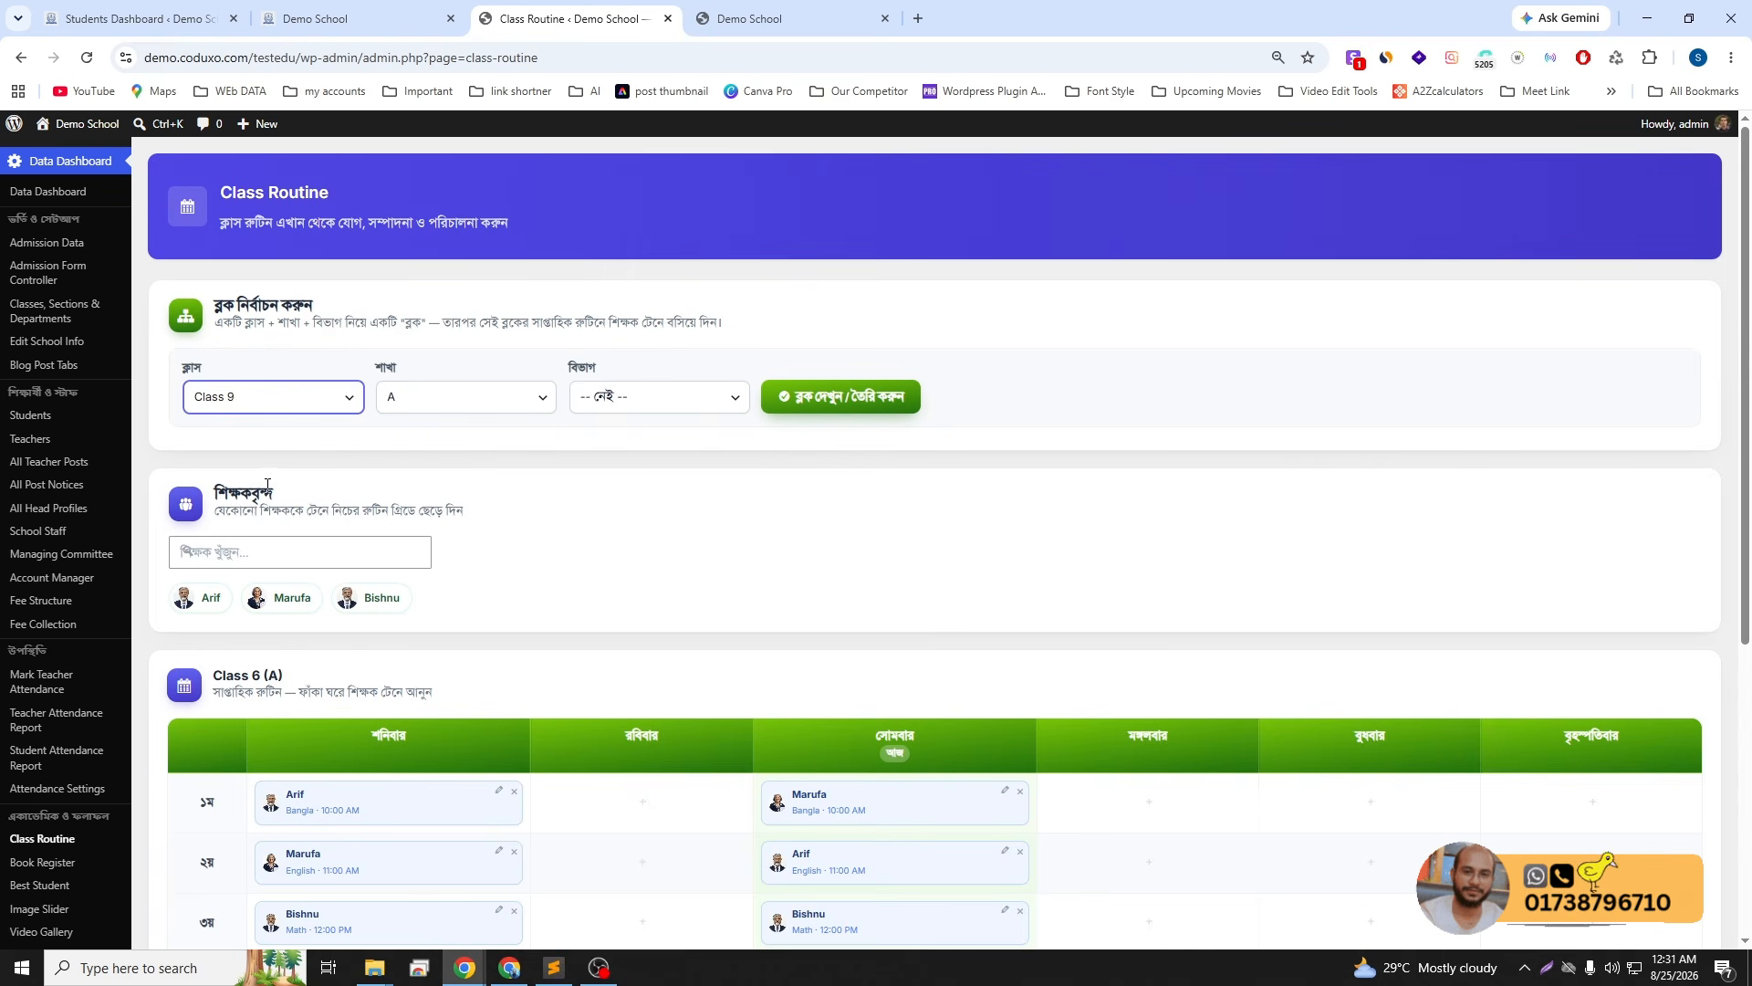
pyautogui.click(423, 396)
pyautogui.click(422, 451)
pyautogui.click(657, 402)
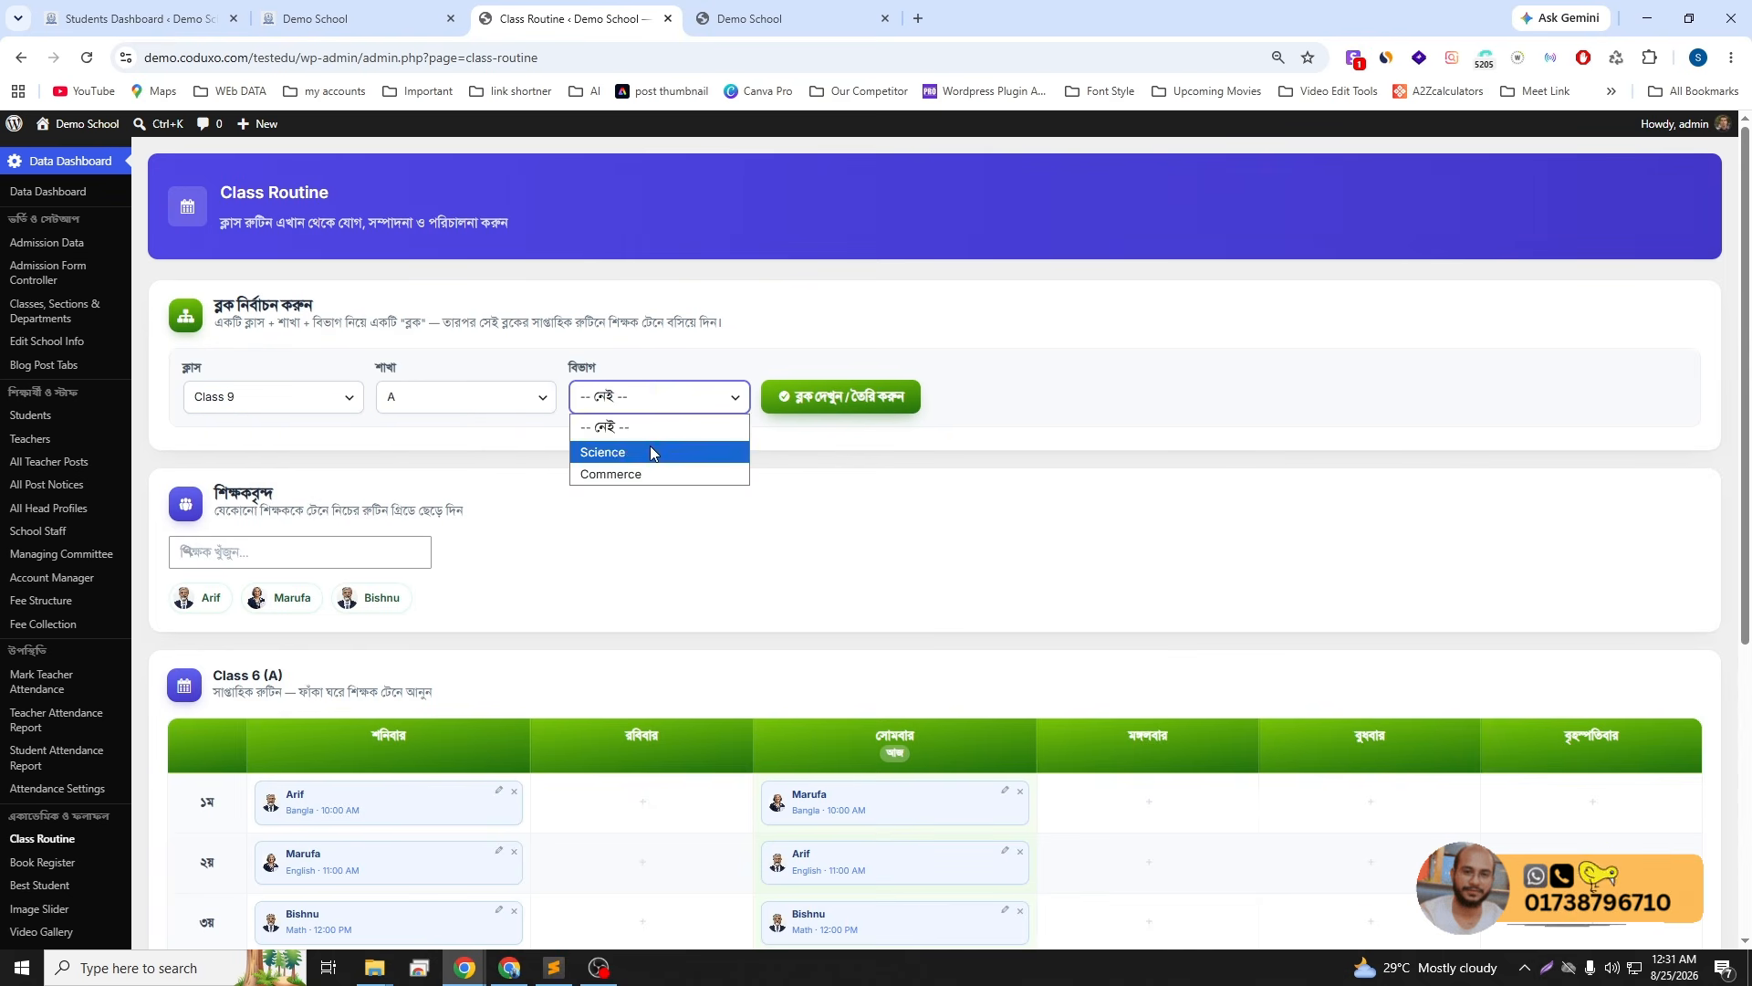
pyautogui.click(650, 445)
pyautogui.click(815, 415)
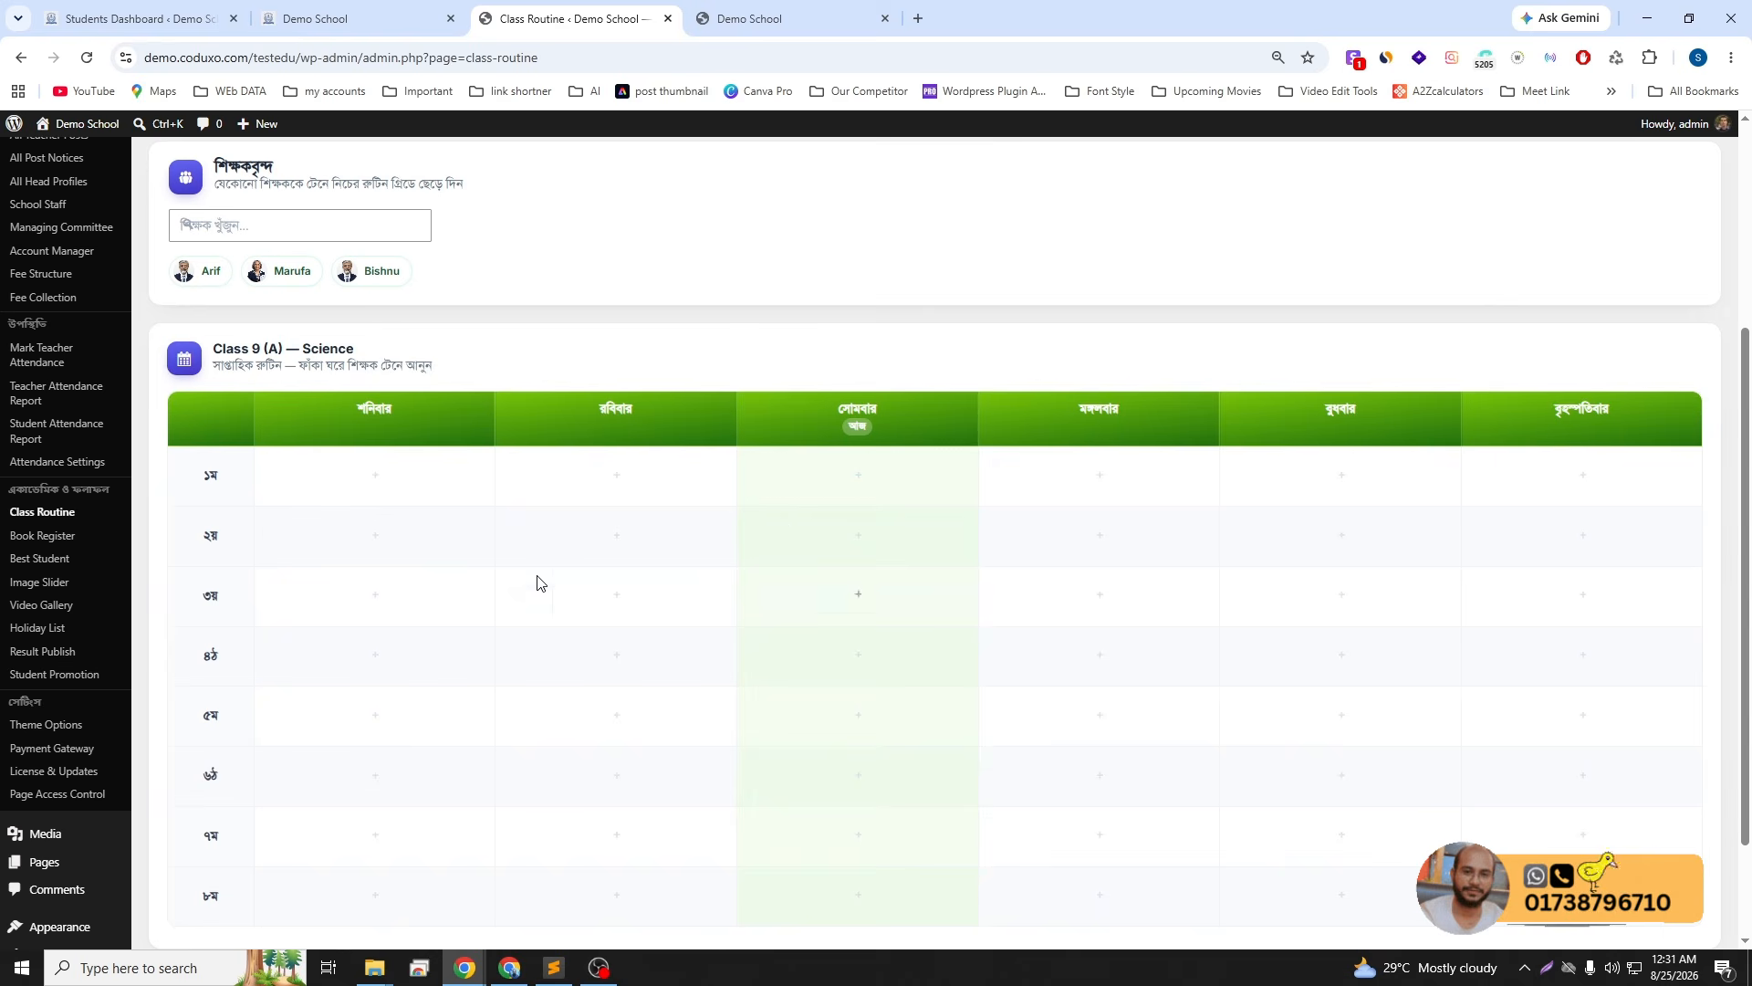
# - Assign the first listed teacher to Saturday's first period for Bangla at 10:00 AM, save, and dismiss the alert
pyautogui.scroll(2, 537, 582)
pyautogui.moveTo(199, 453); pyautogui.dragTo(369, 659)
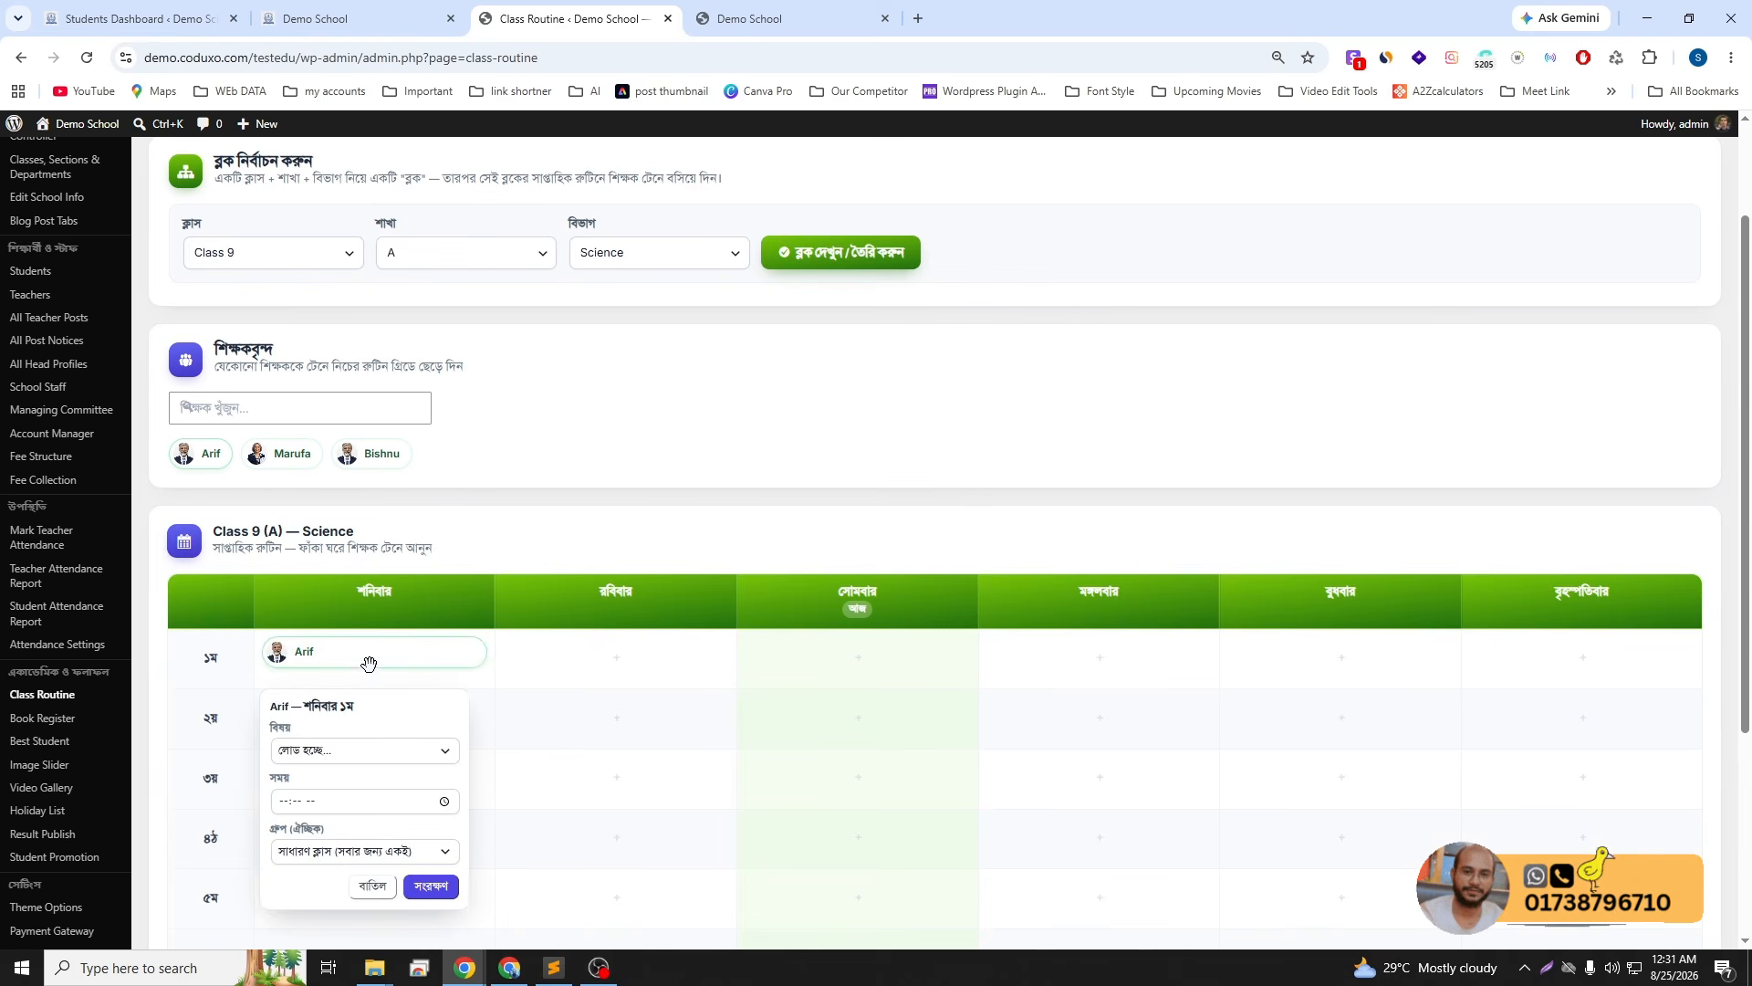
pyautogui.scroll(-2, 365, 657)
pyautogui.click(301, 568)
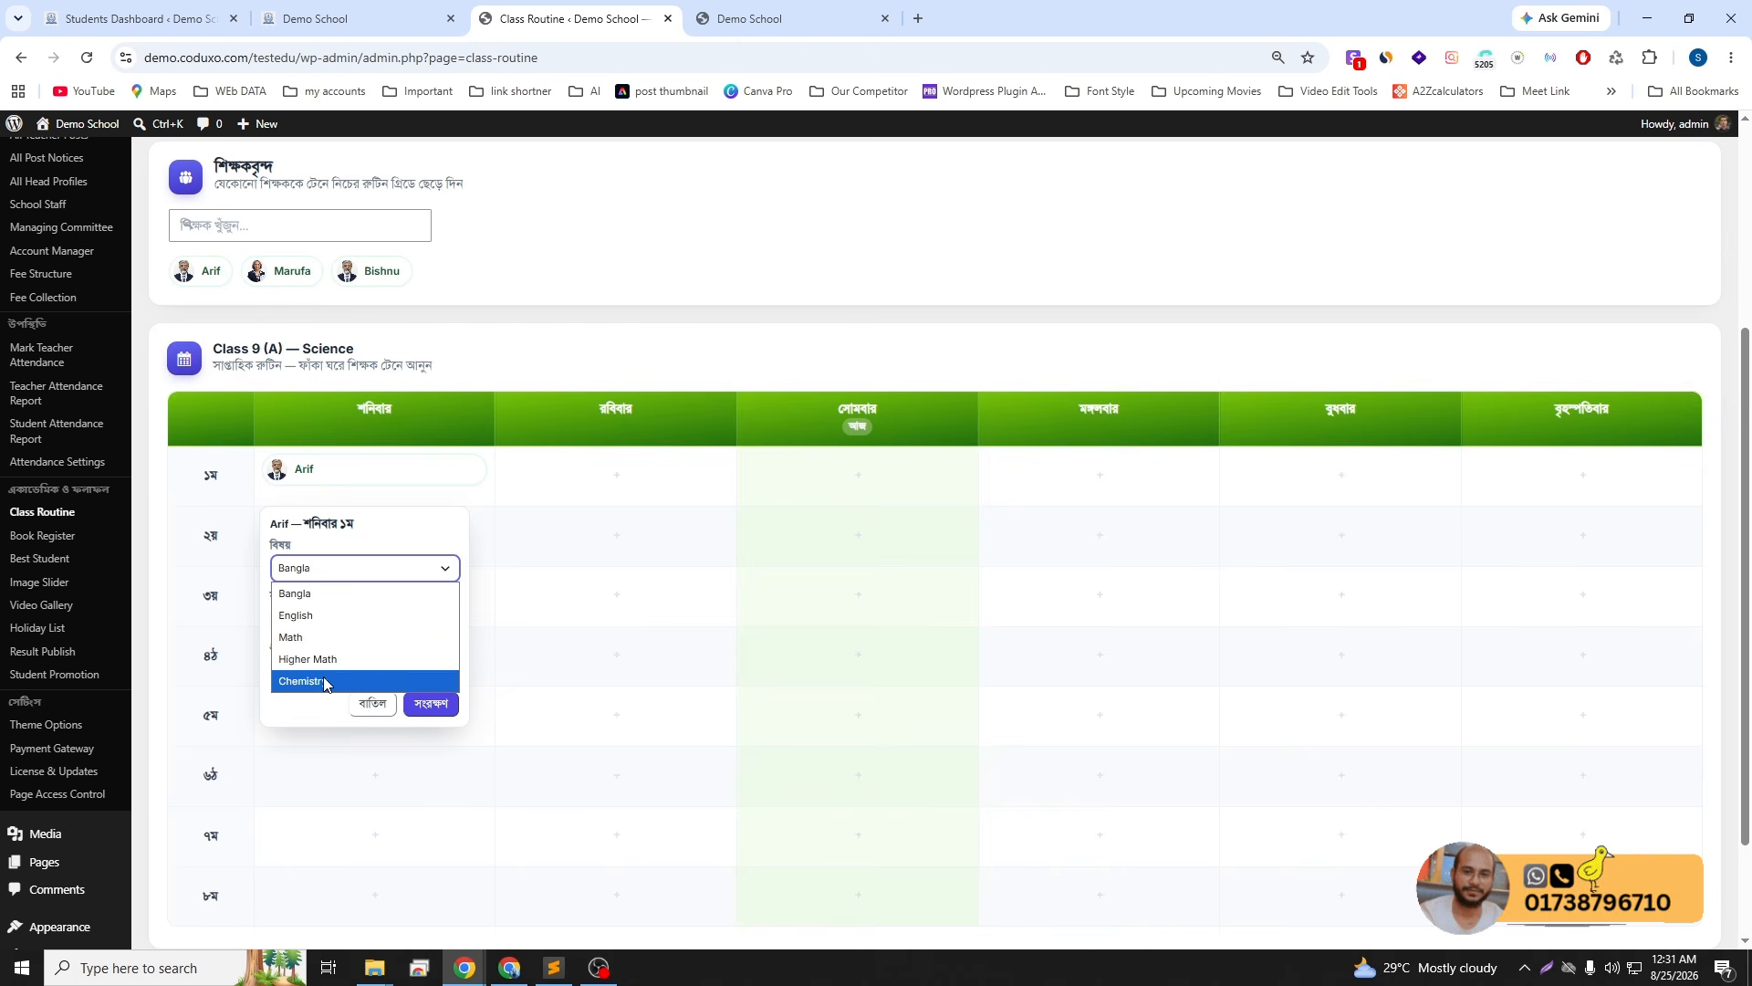
pyautogui.click(317, 595)
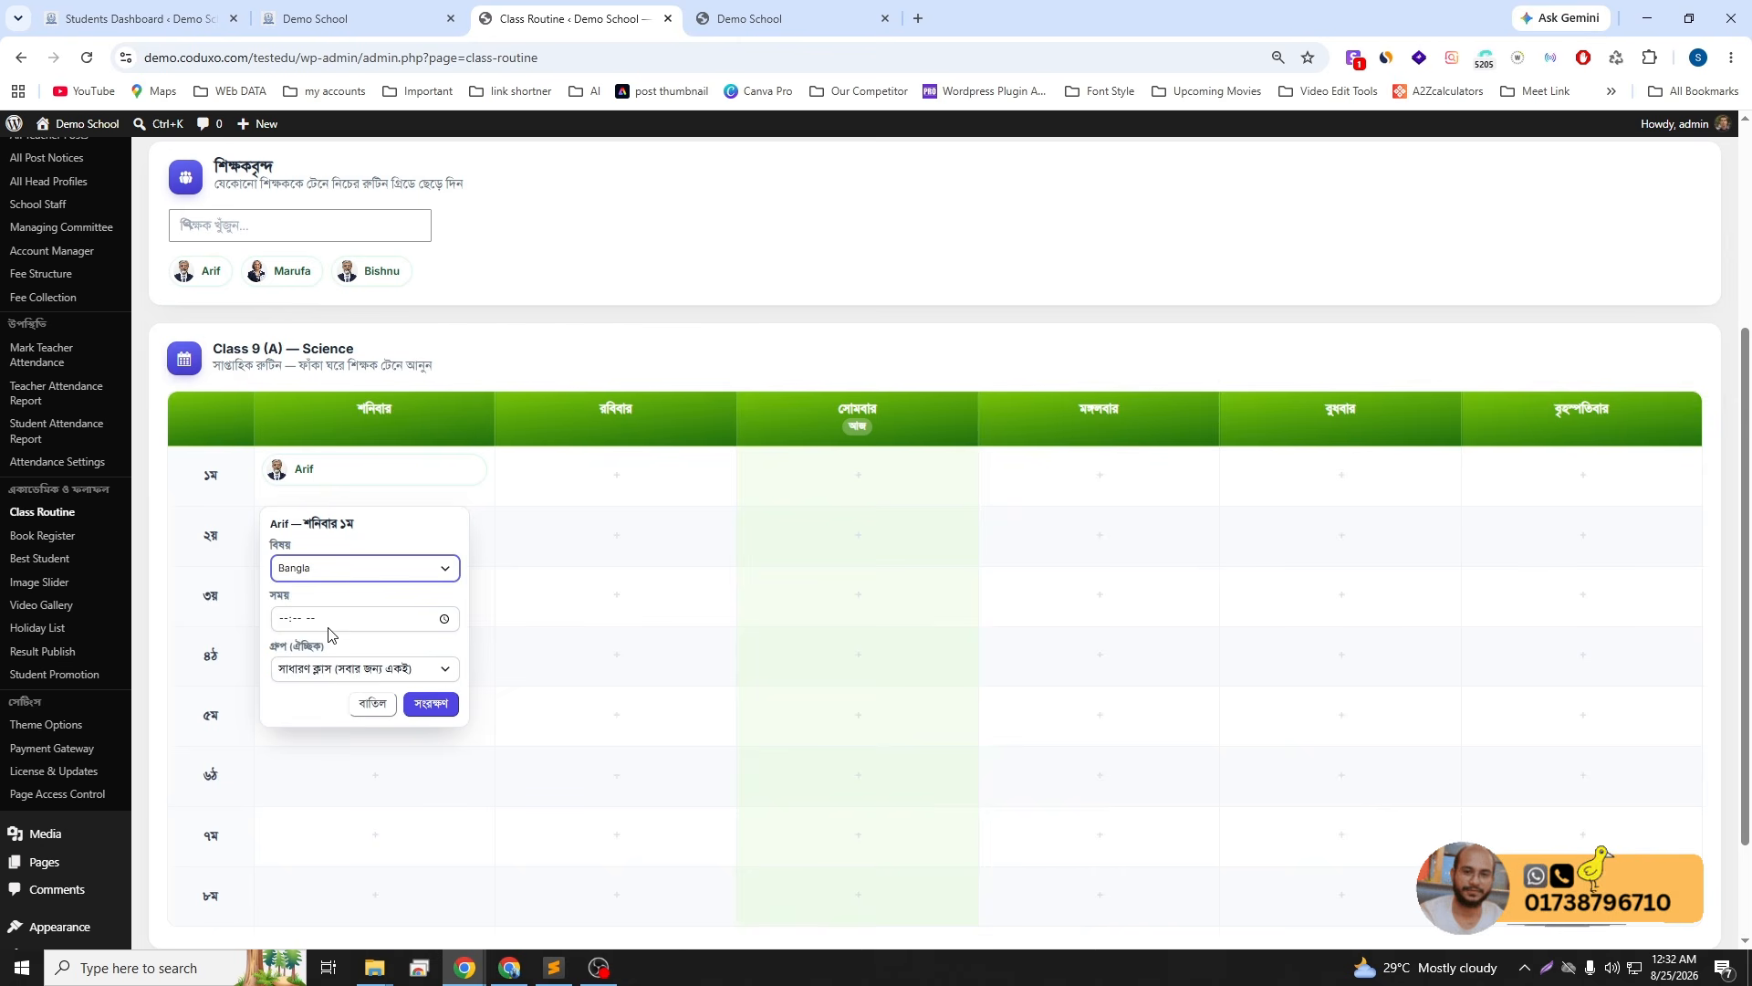
pyautogui.click(444, 618)
pyautogui.click(295, 743)
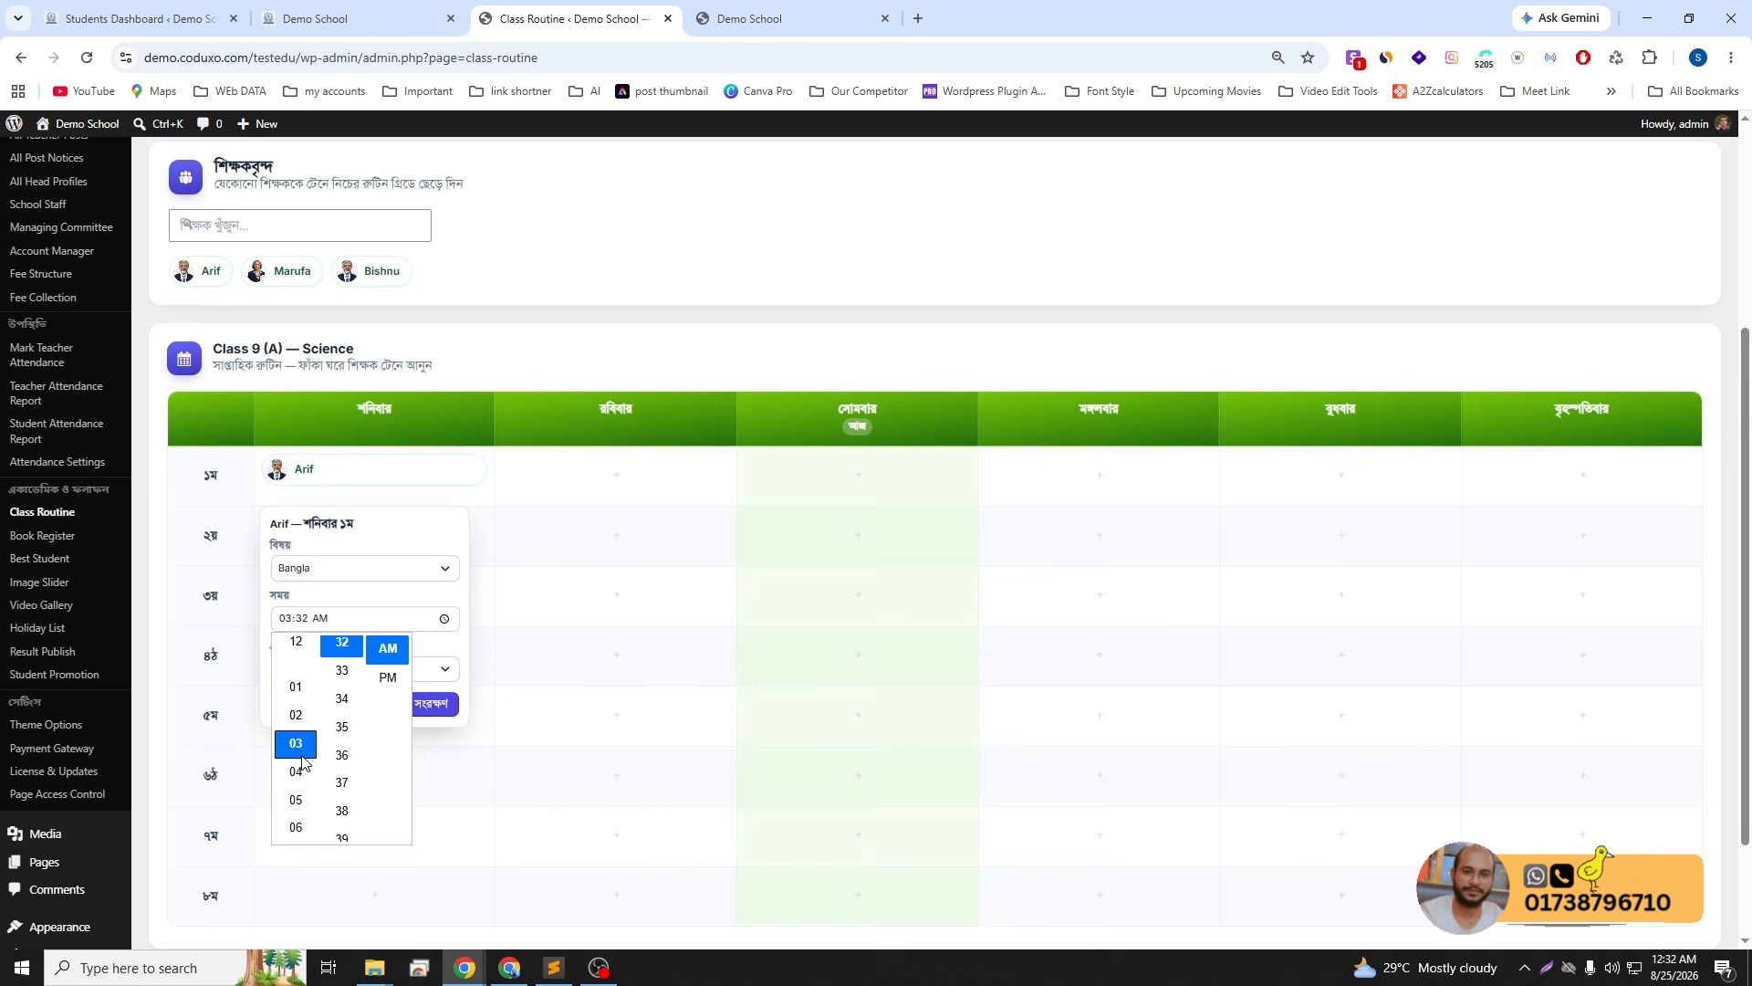
pyautogui.click(284, 620)
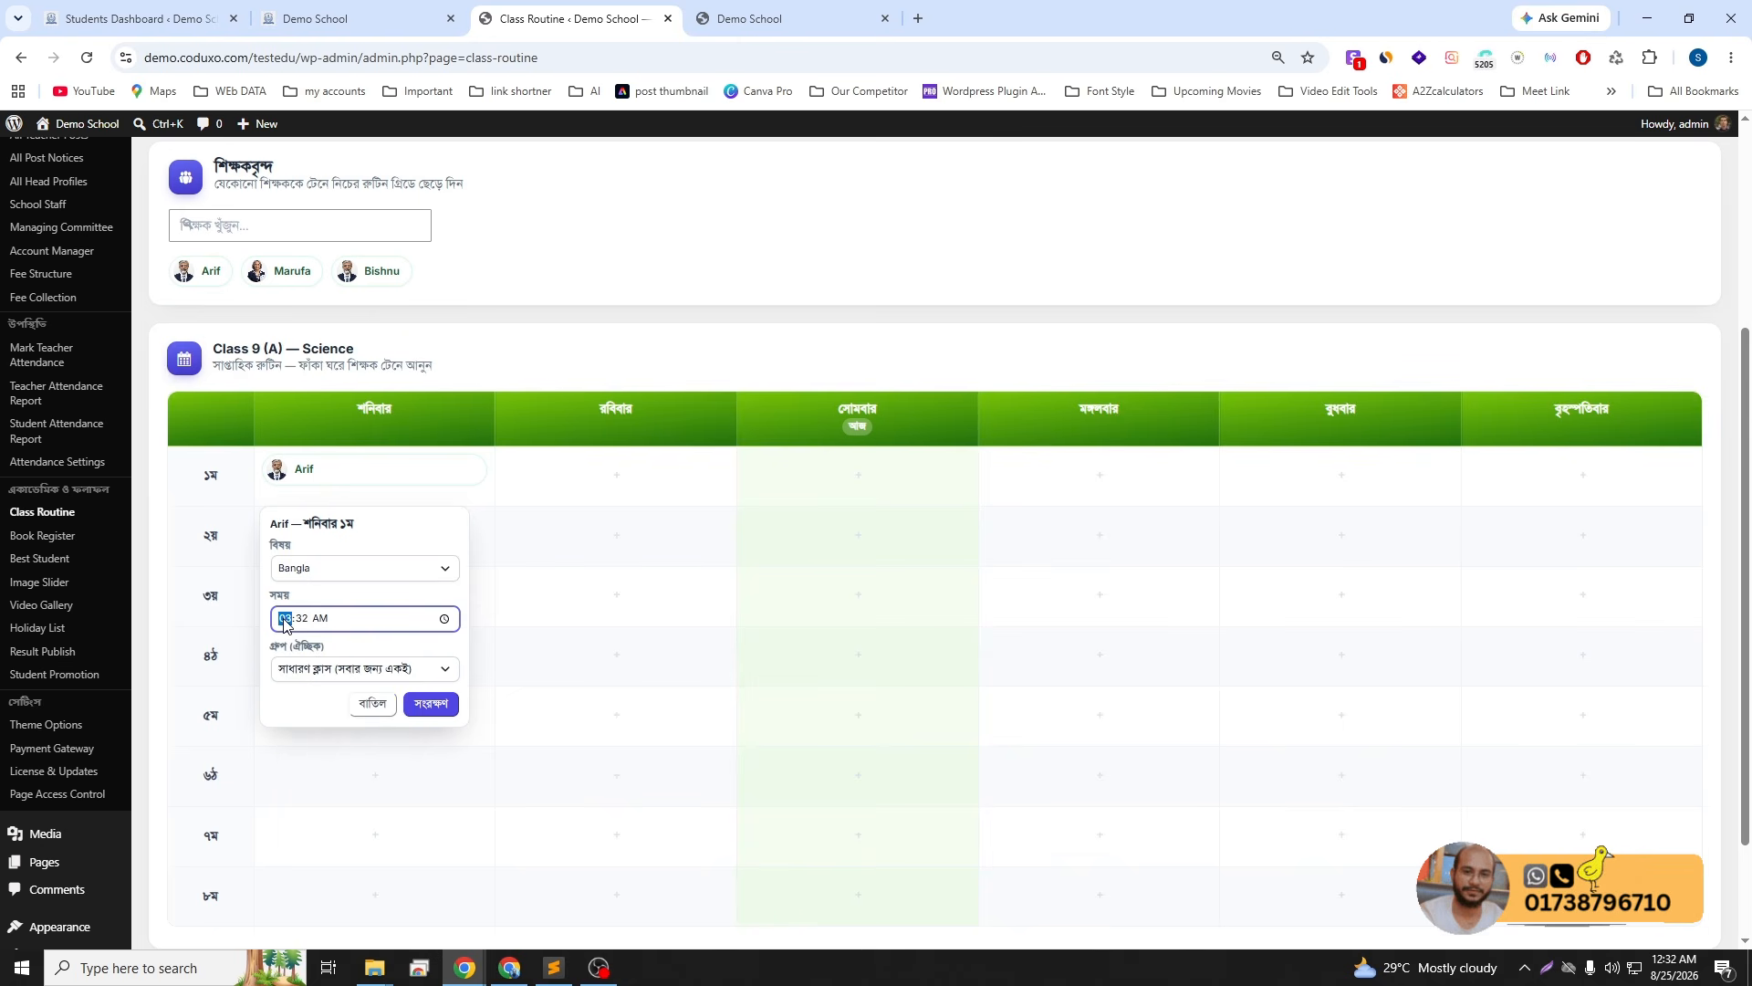
pyautogui.write('10')
pyautogui.write('00')
pyautogui.click(422, 707)
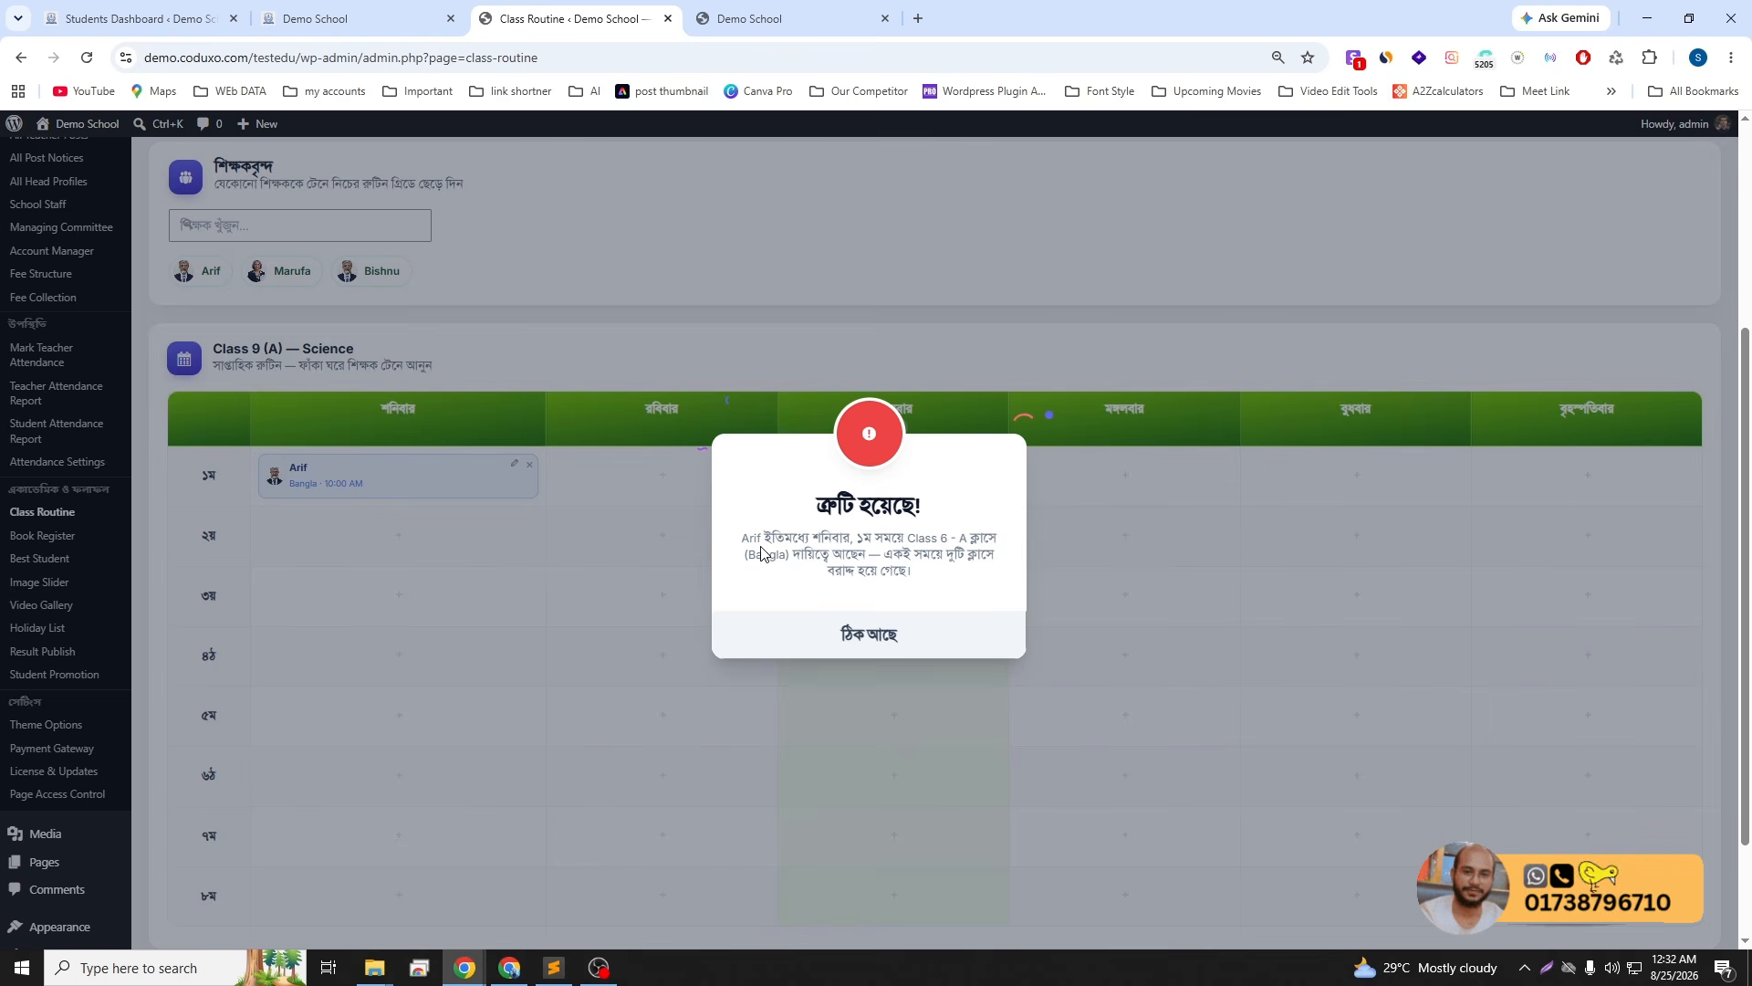
pyautogui.click(867, 634)
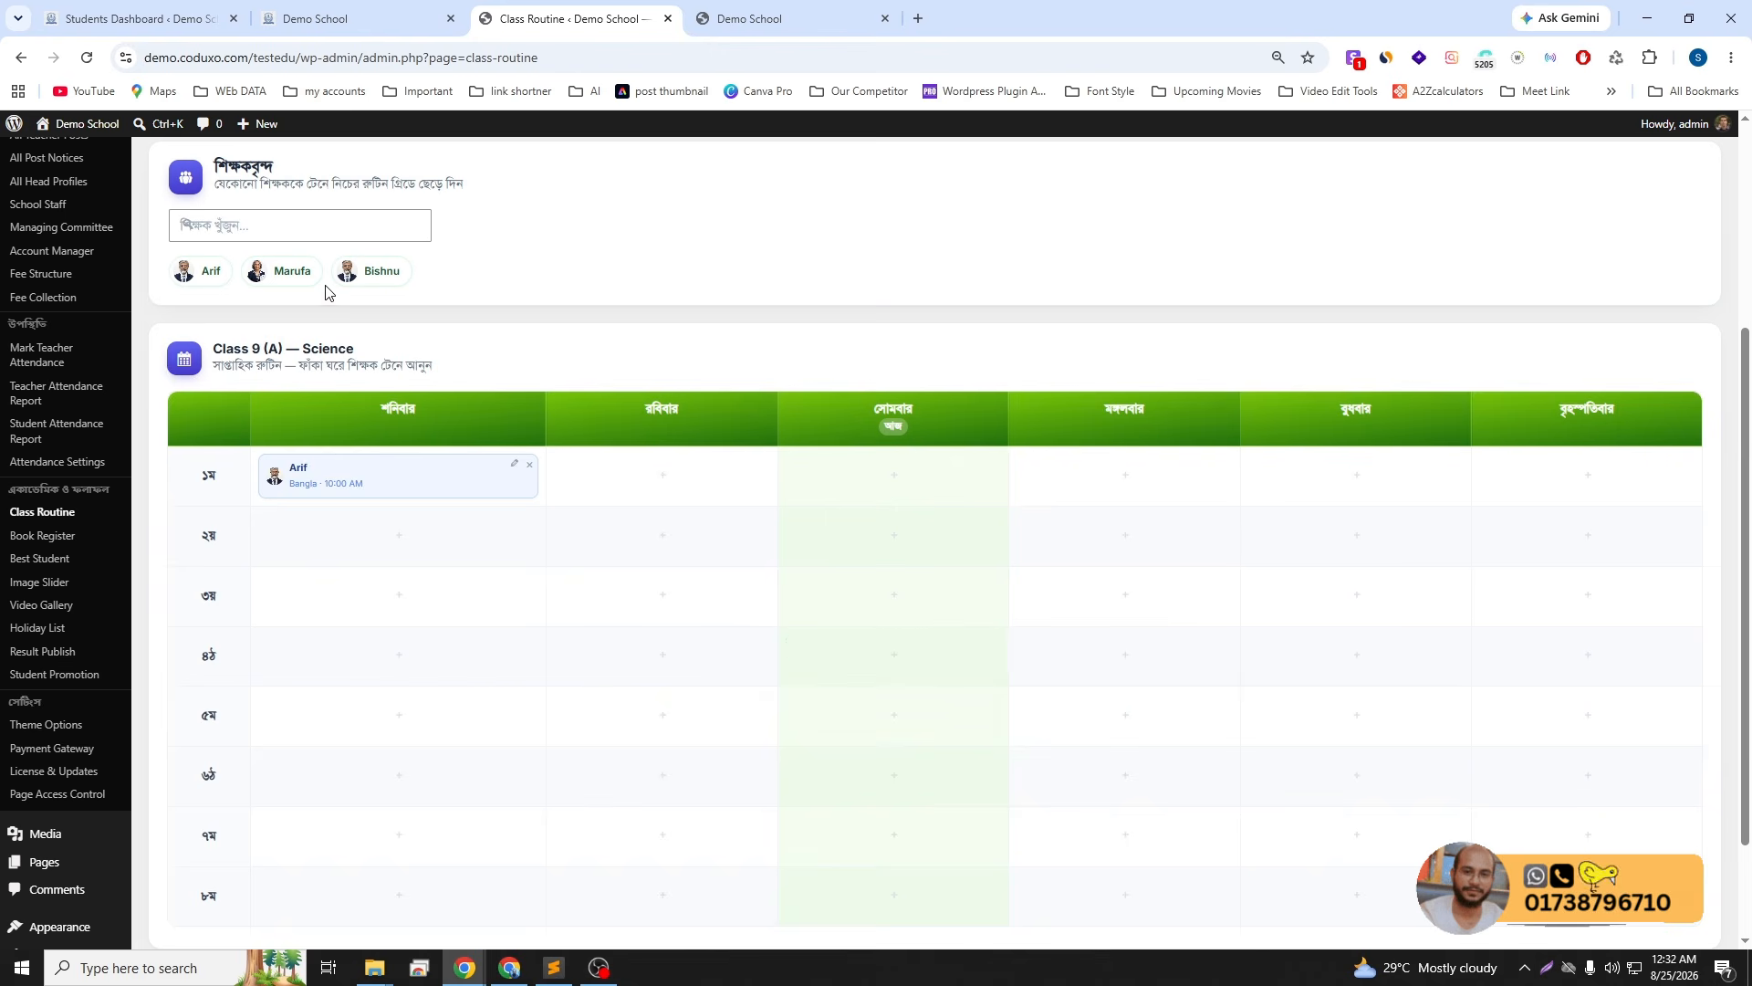
# - Replace Saturday's first-period teacher with the second listed teacher for Bangla at 10:00 AM
pyautogui.moveTo(287, 269); pyautogui.dragTo(333, 484)
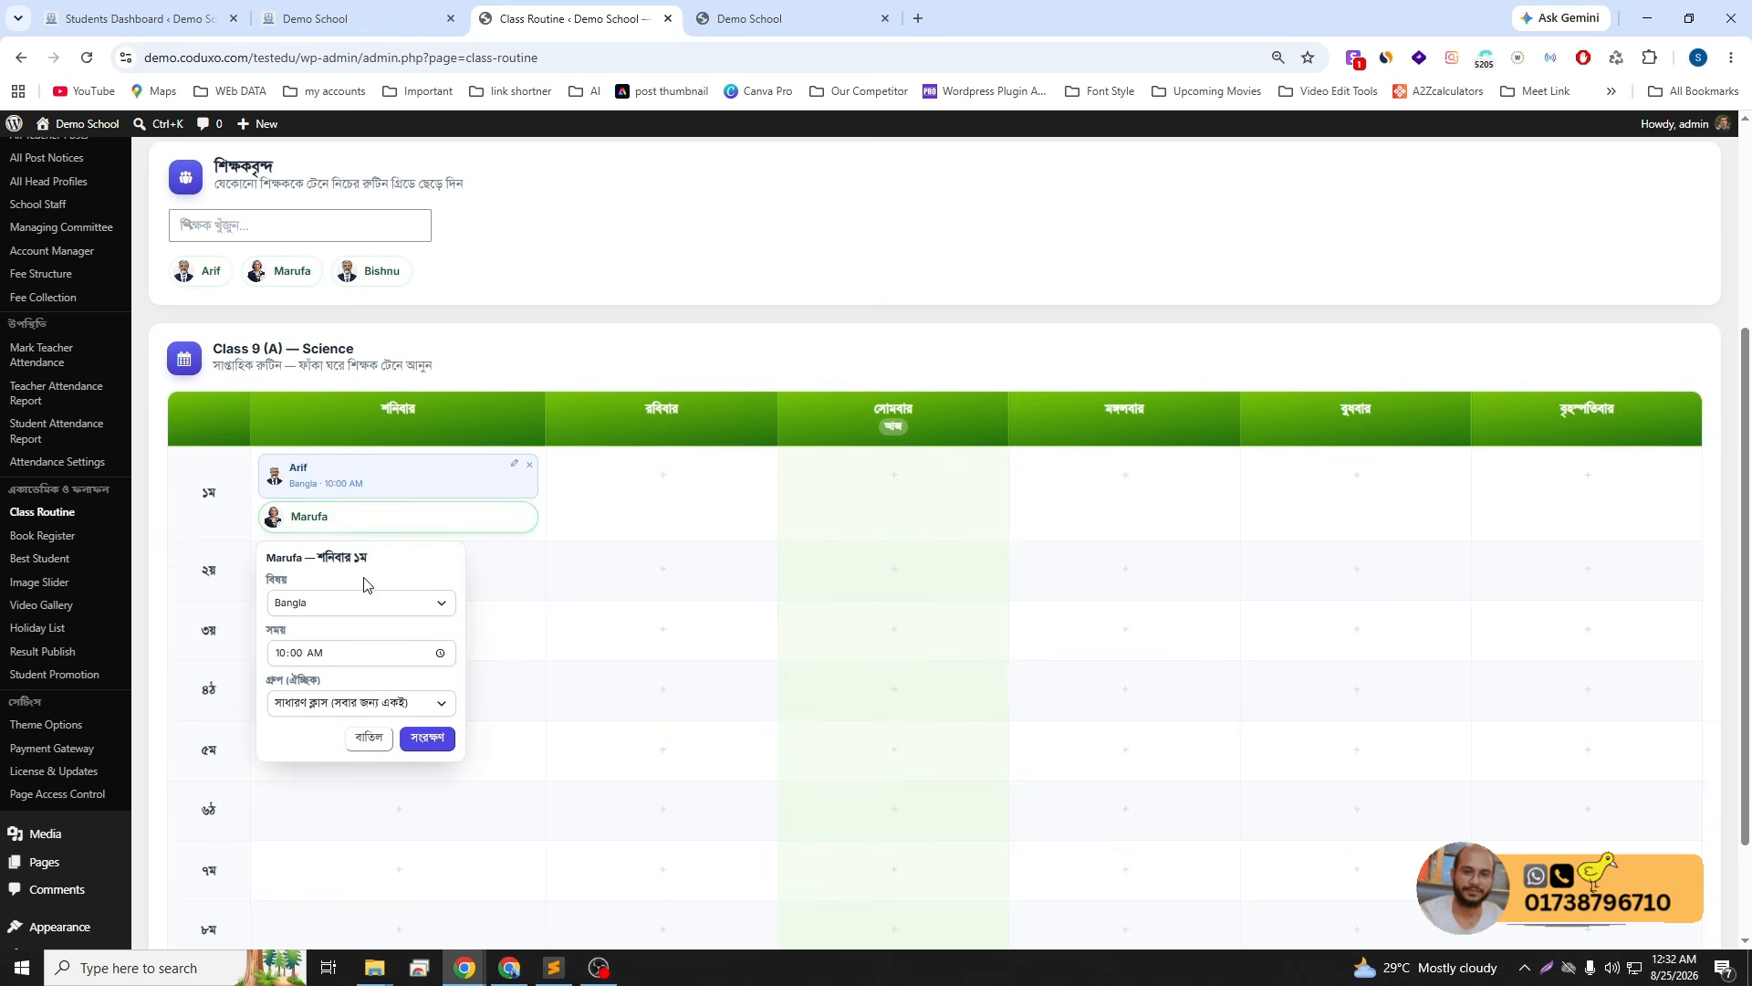
pyautogui.click(424, 734)
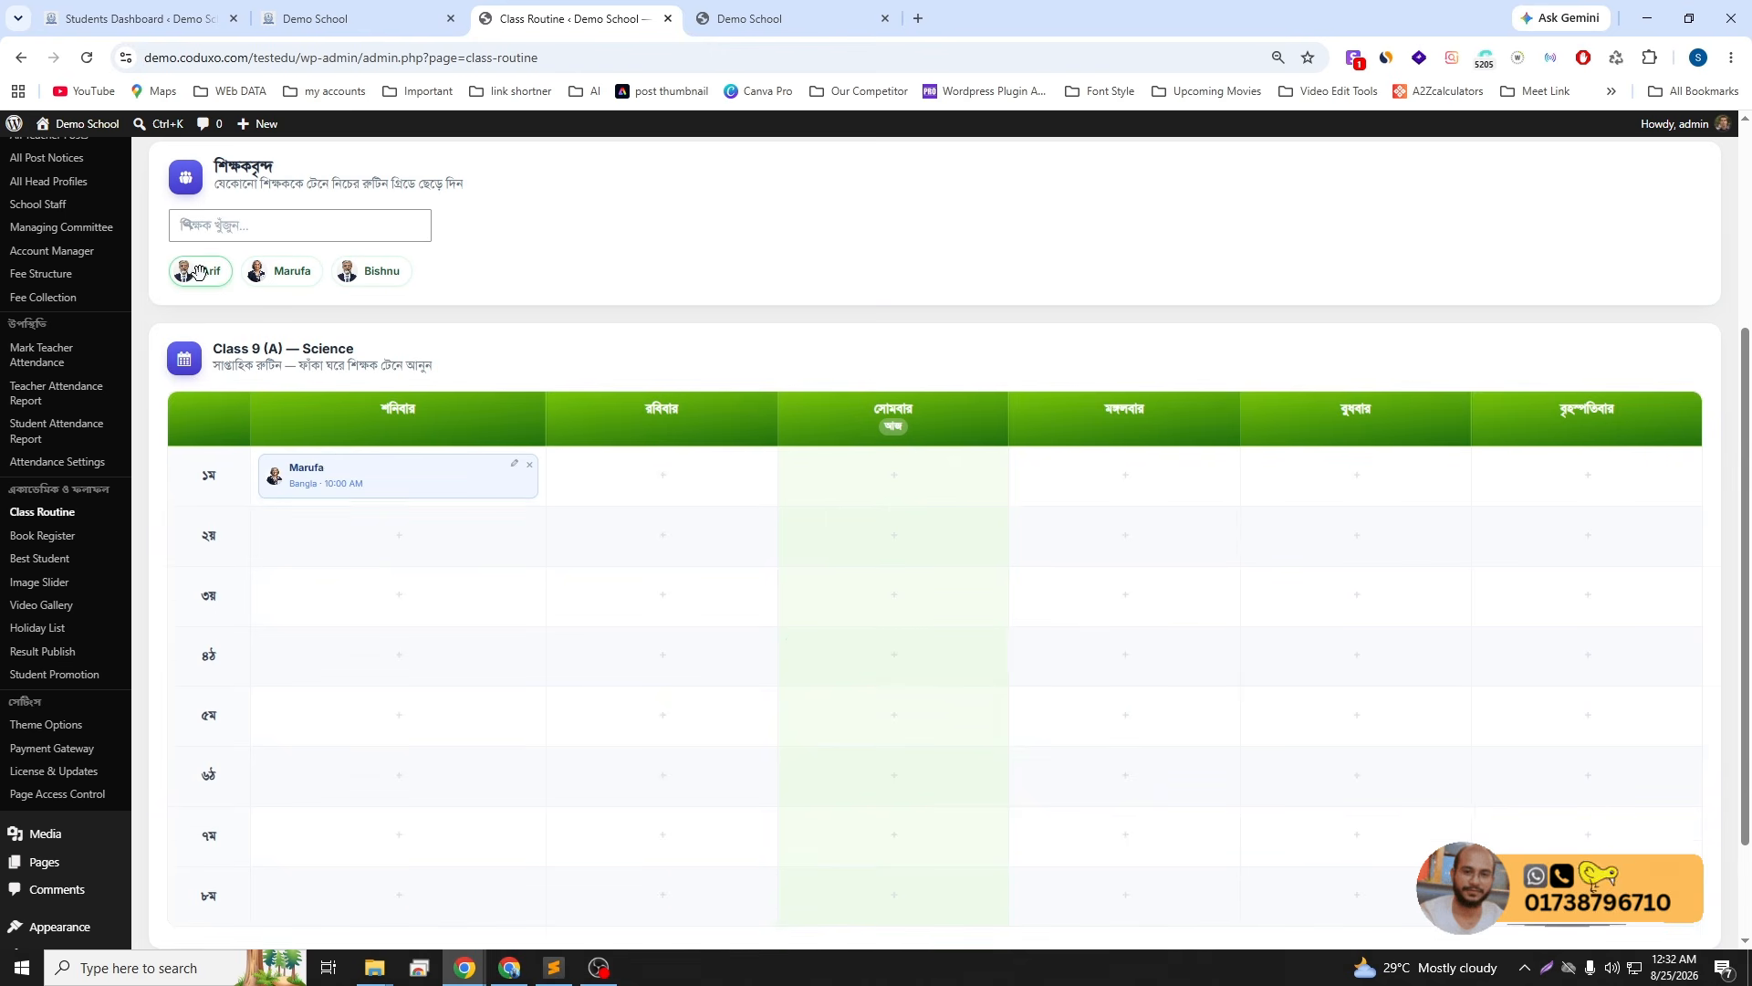
pyautogui.moveTo(200, 271); pyautogui.dragTo(356, 546)
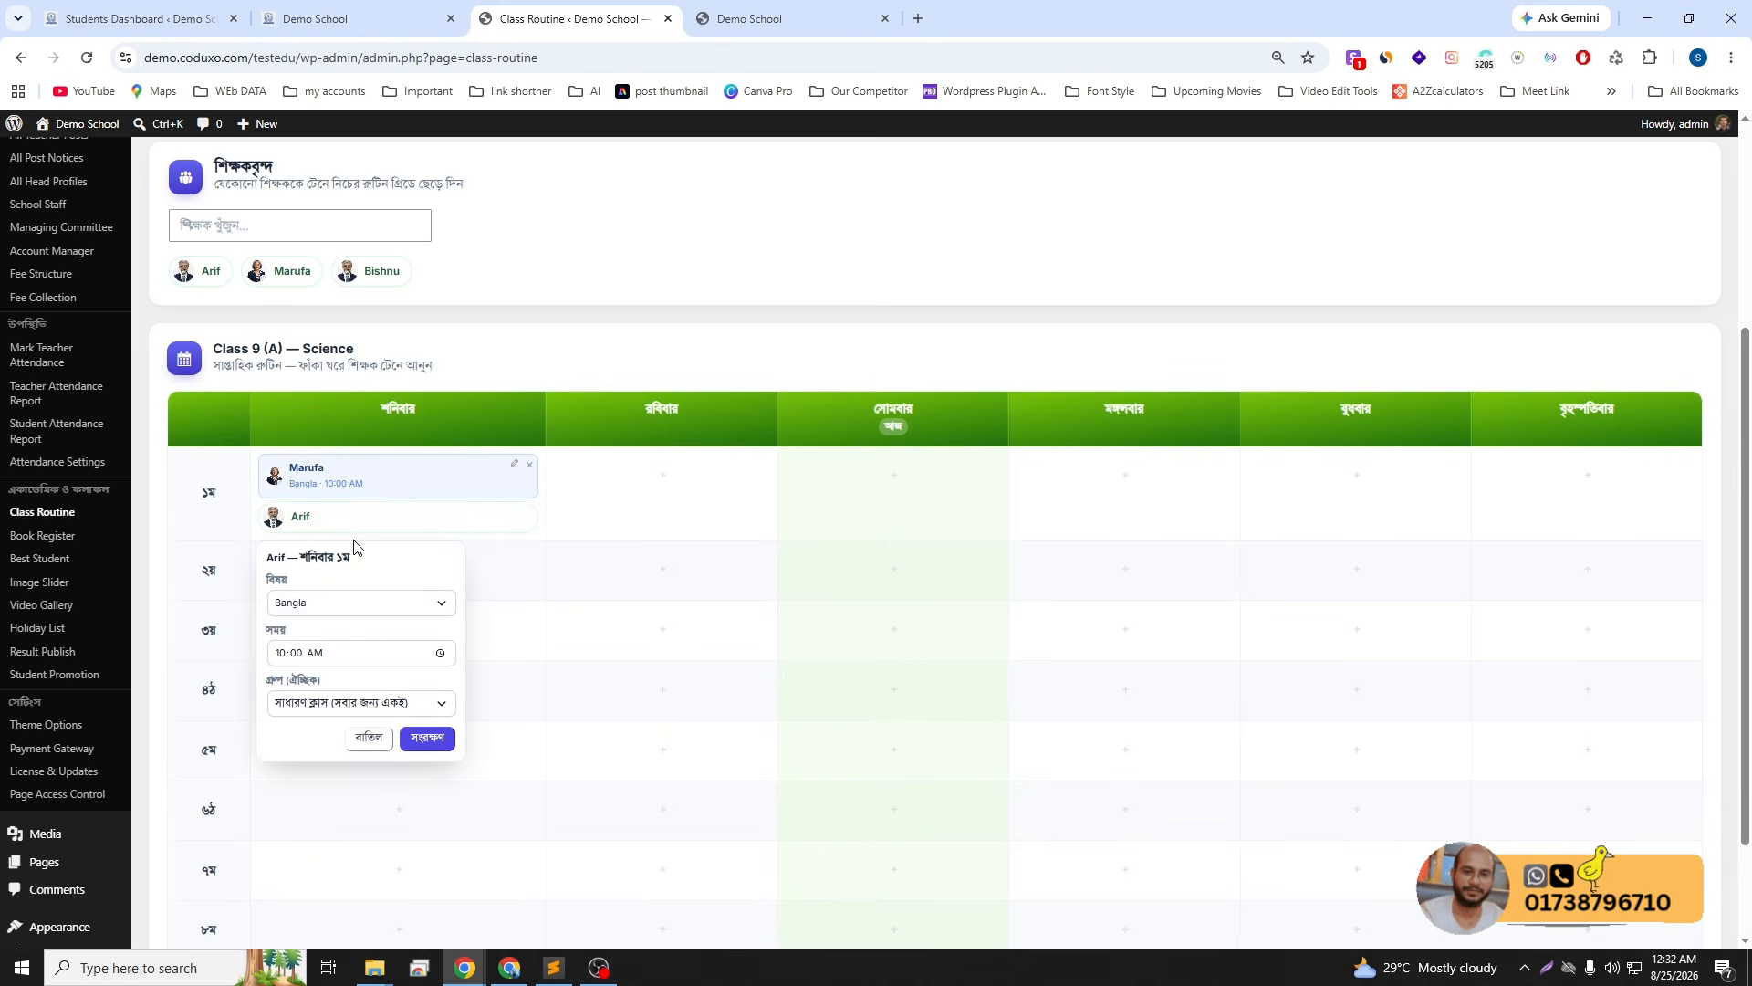
pyautogui.click(370, 737)
# - Assign the first listed teacher to Saturday's second period for English at 11:00 AM and save
pyautogui.moveTo(200, 271); pyautogui.dragTo(344, 553)
pyautogui.click(362, 634)
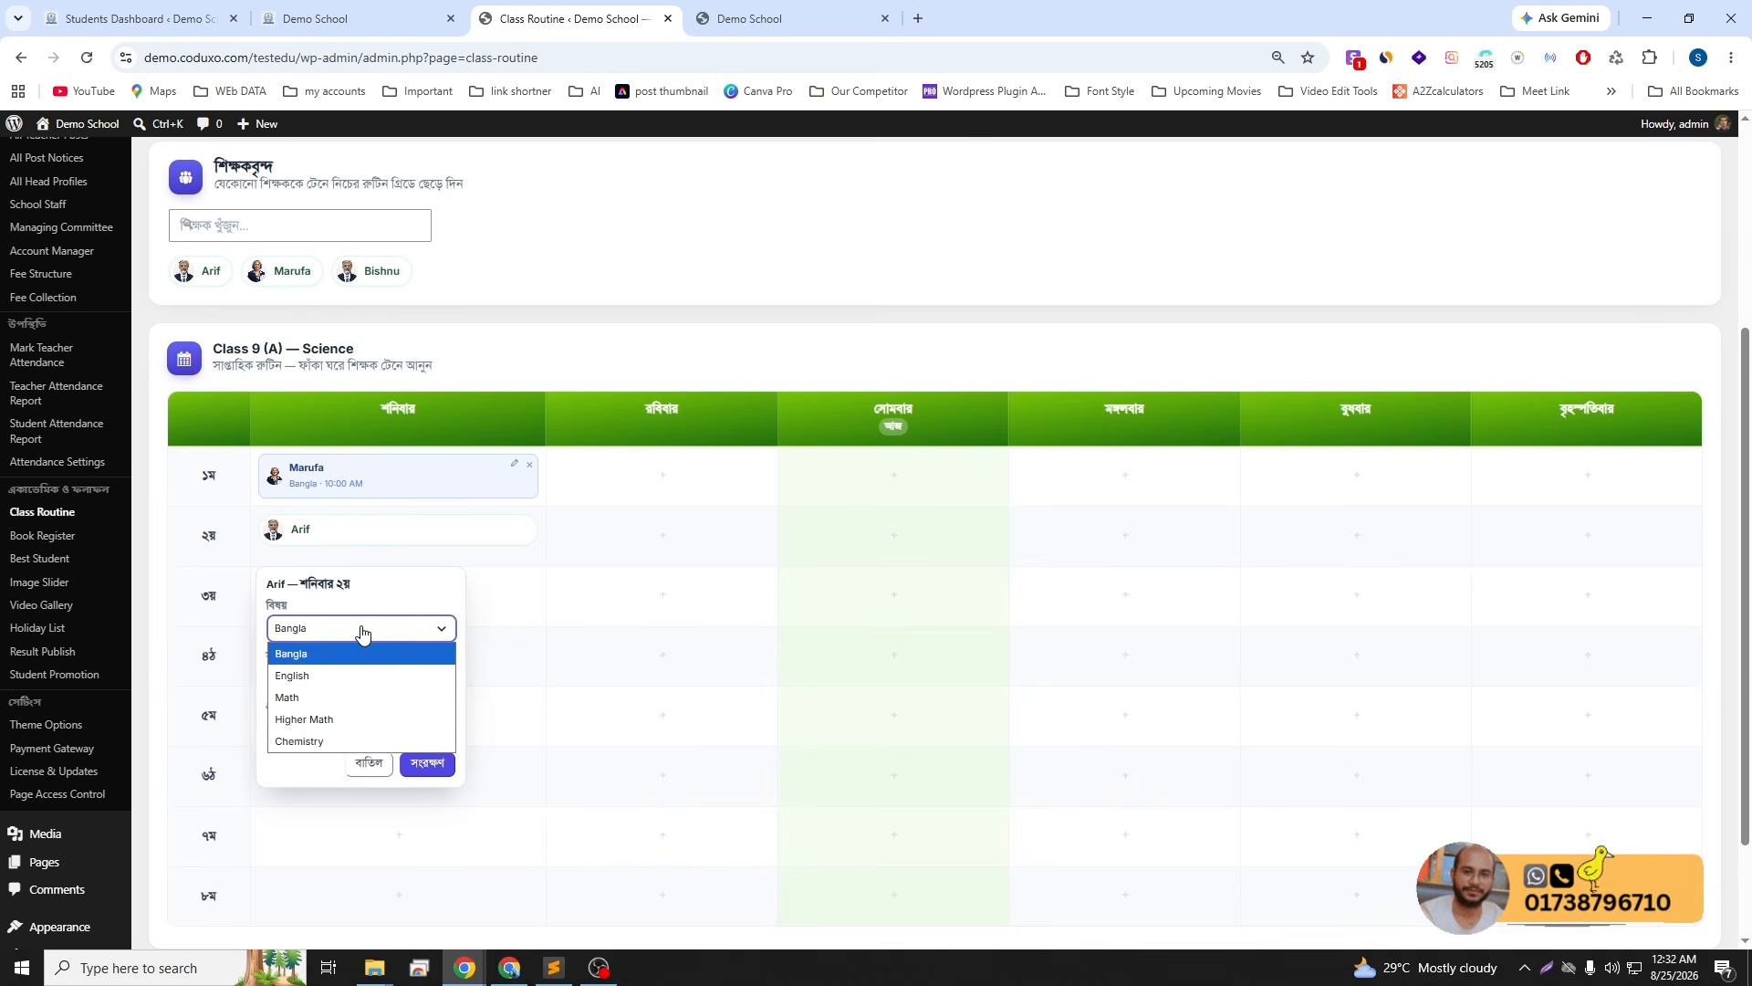
pyautogui.click(343, 677)
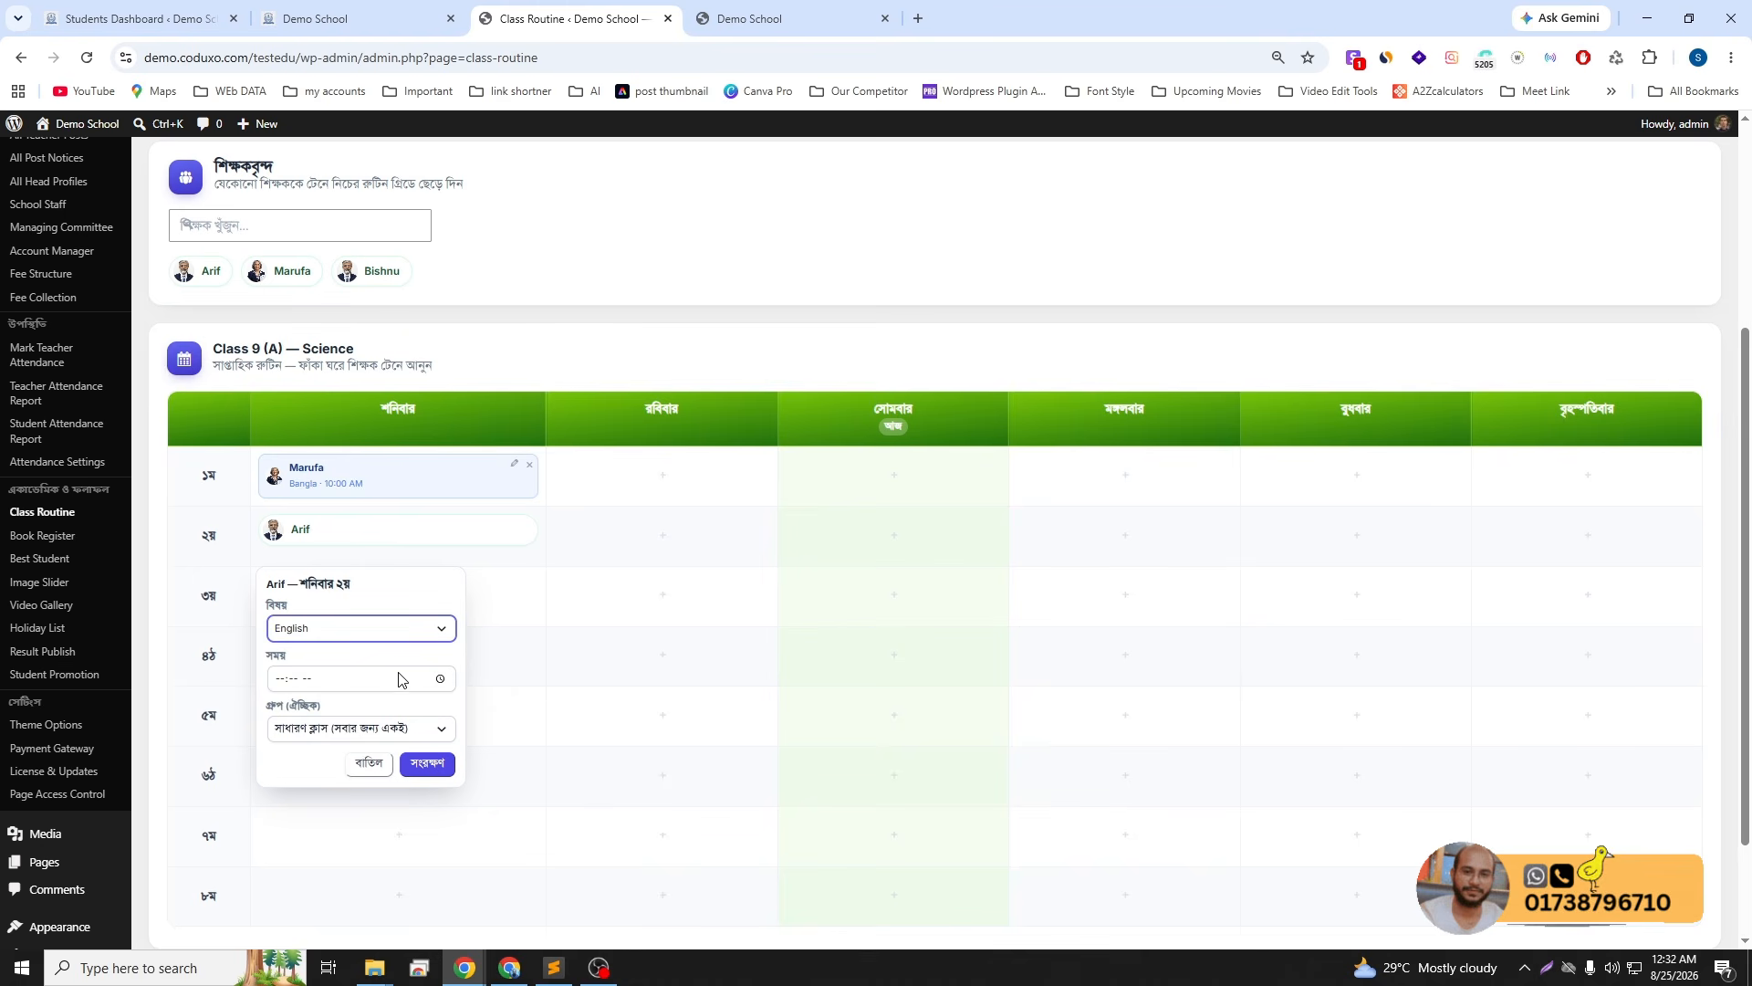
pyautogui.click(280, 680)
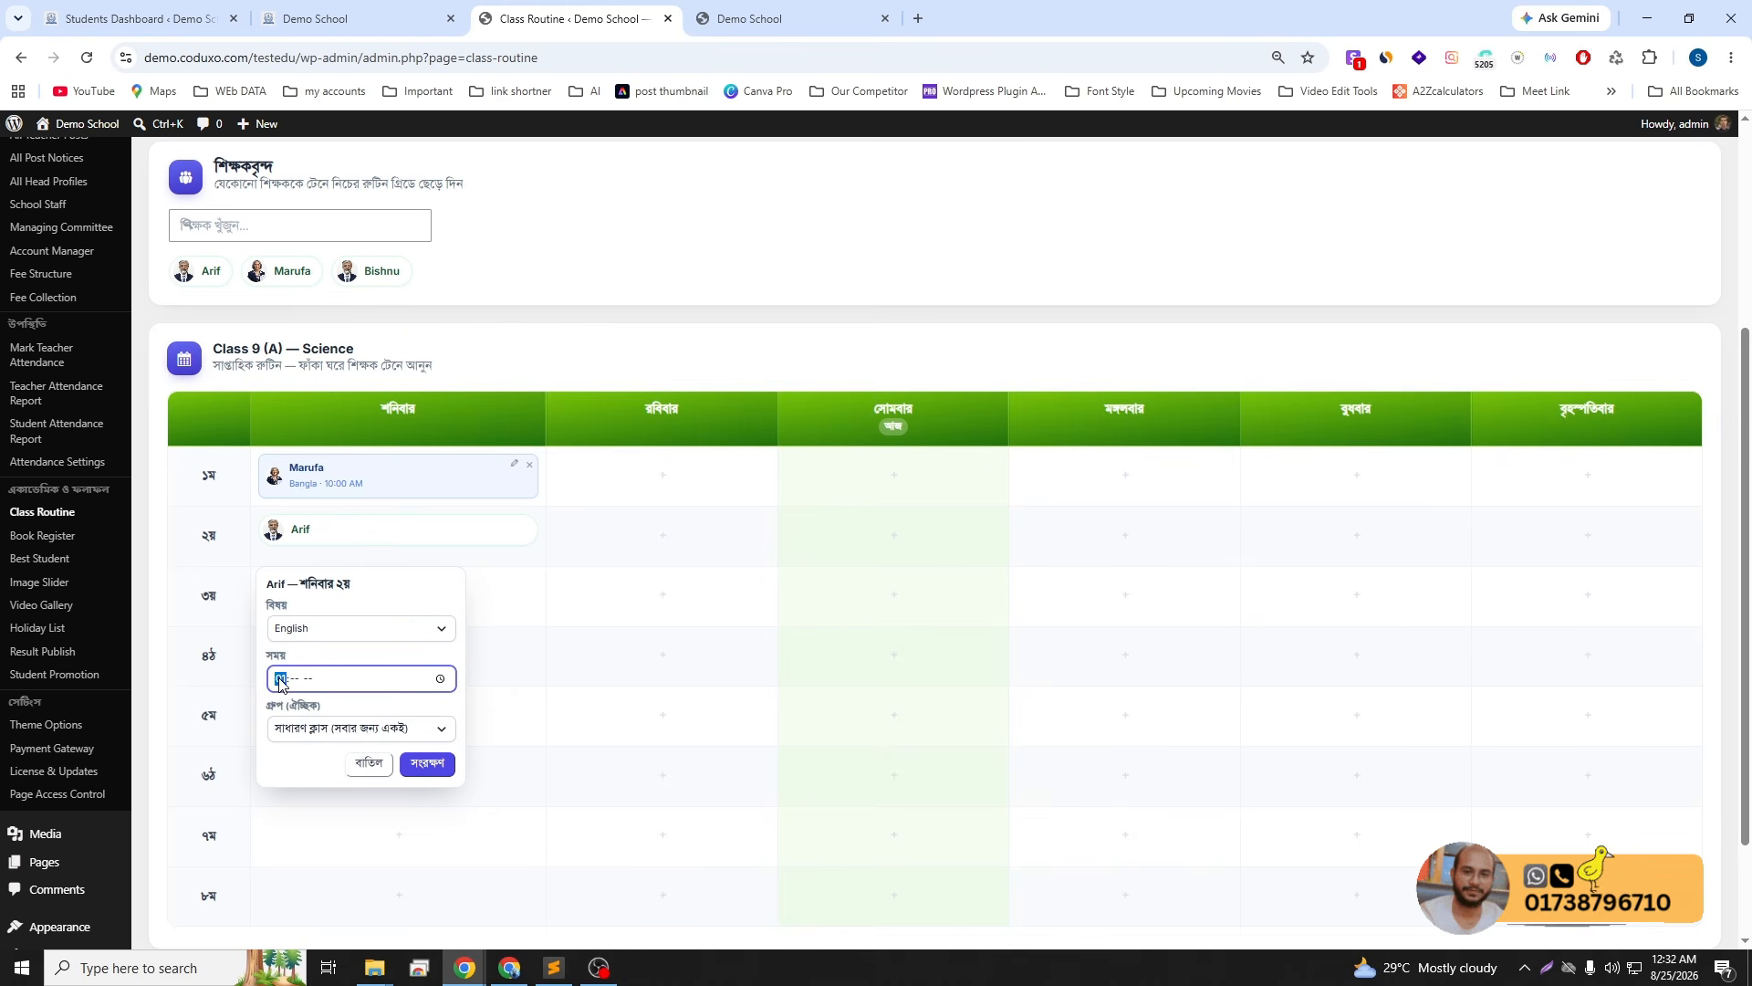
pyautogui.write('11:00 AM')
pyautogui.click(426, 765)
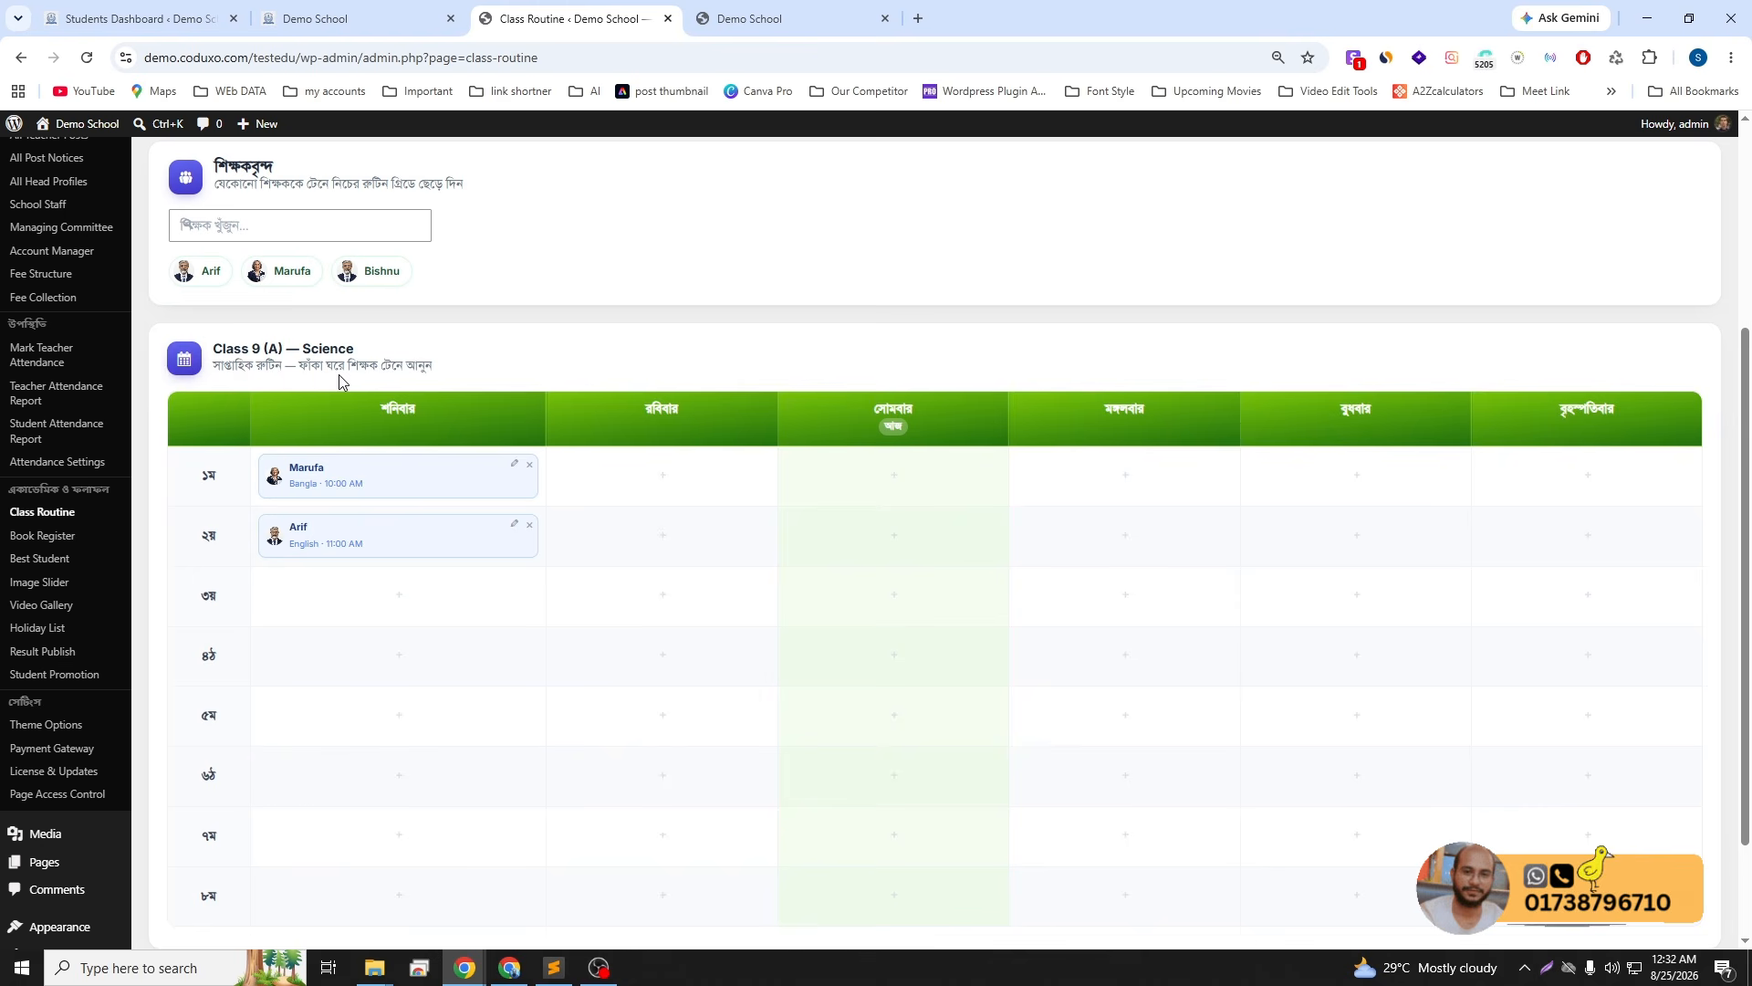
# - Assign the third listed teacher to Saturday's third period for Chemistry at 12:00 AM, save, and dismiss the alert
pyautogui.moveTo(380, 272); pyautogui.dragTo(328, 622)
pyautogui.click(317, 694)
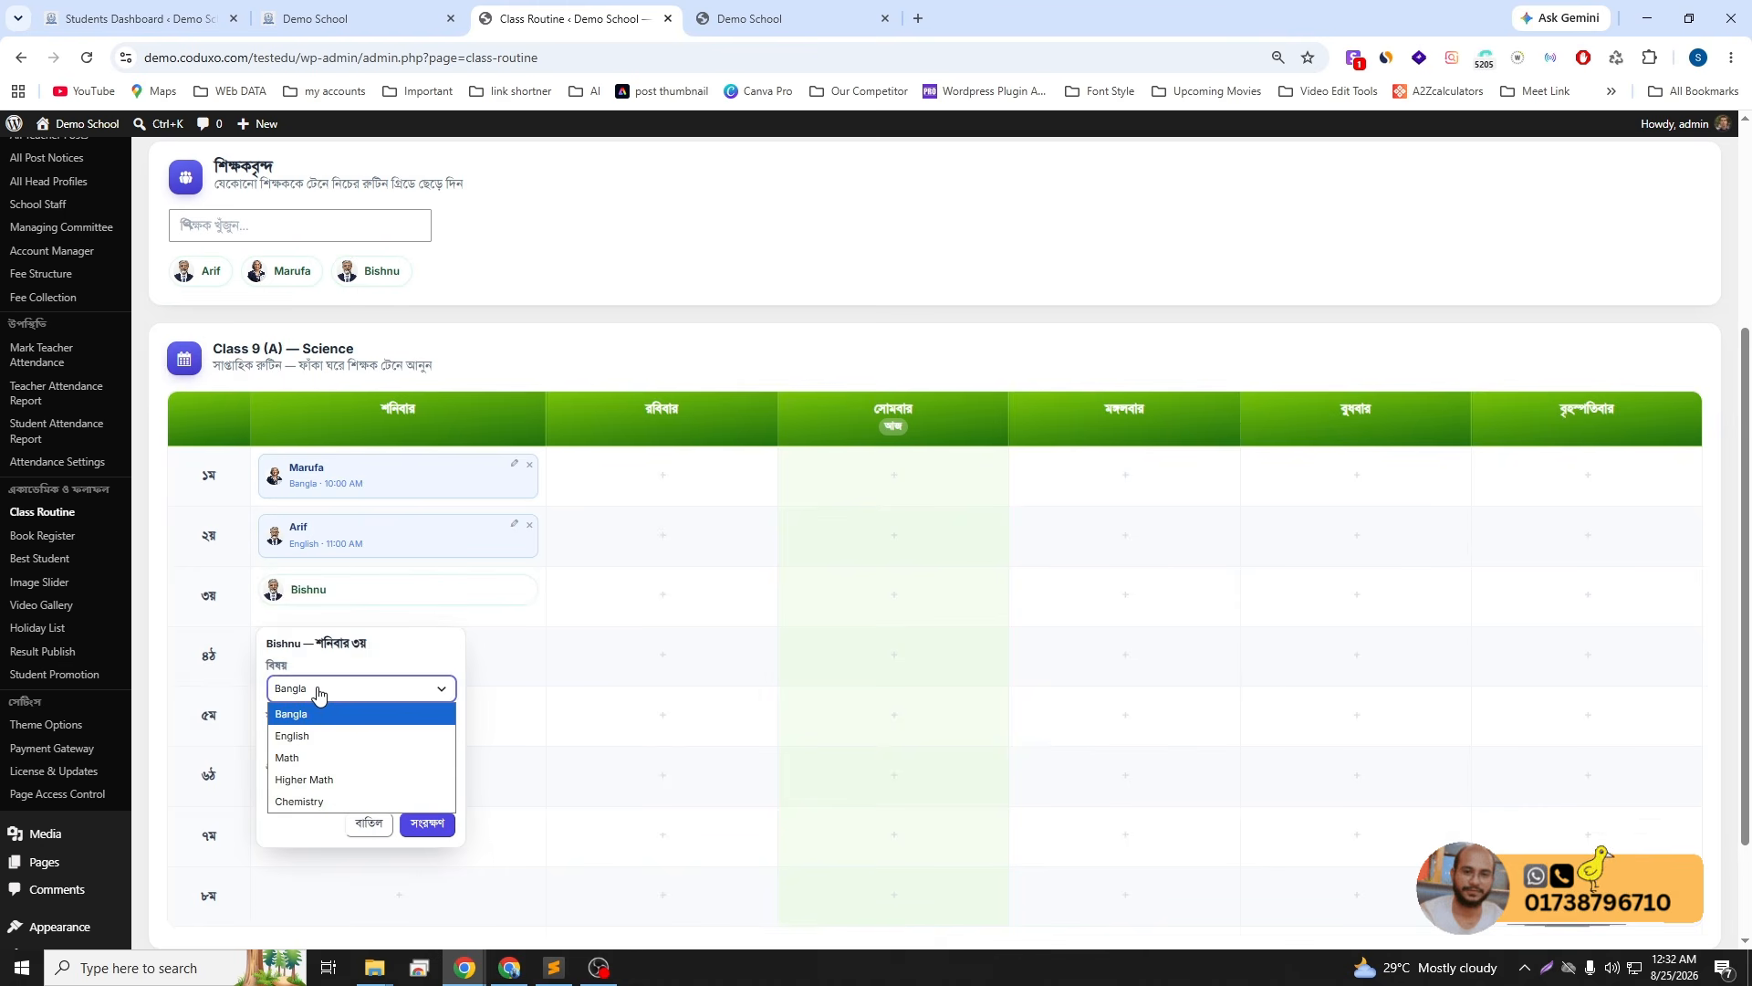
pyautogui.click(315, 804)
pyautogui.click(280, 742)
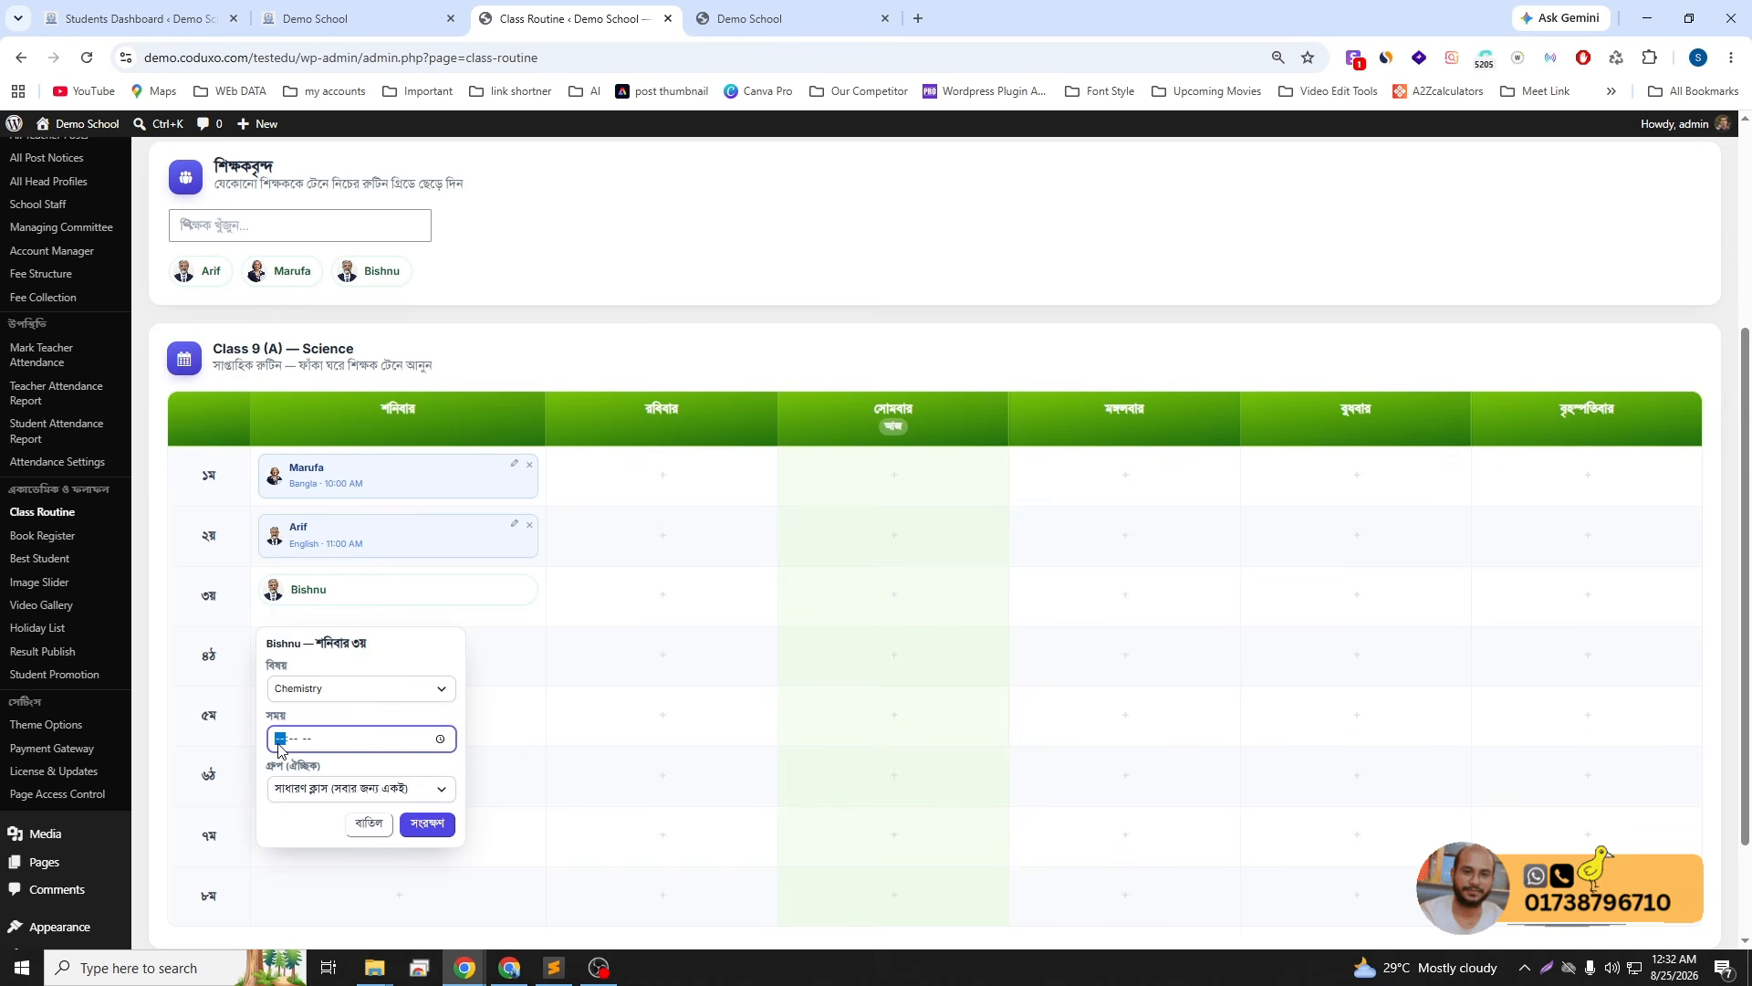
pyautogui.write('12:')
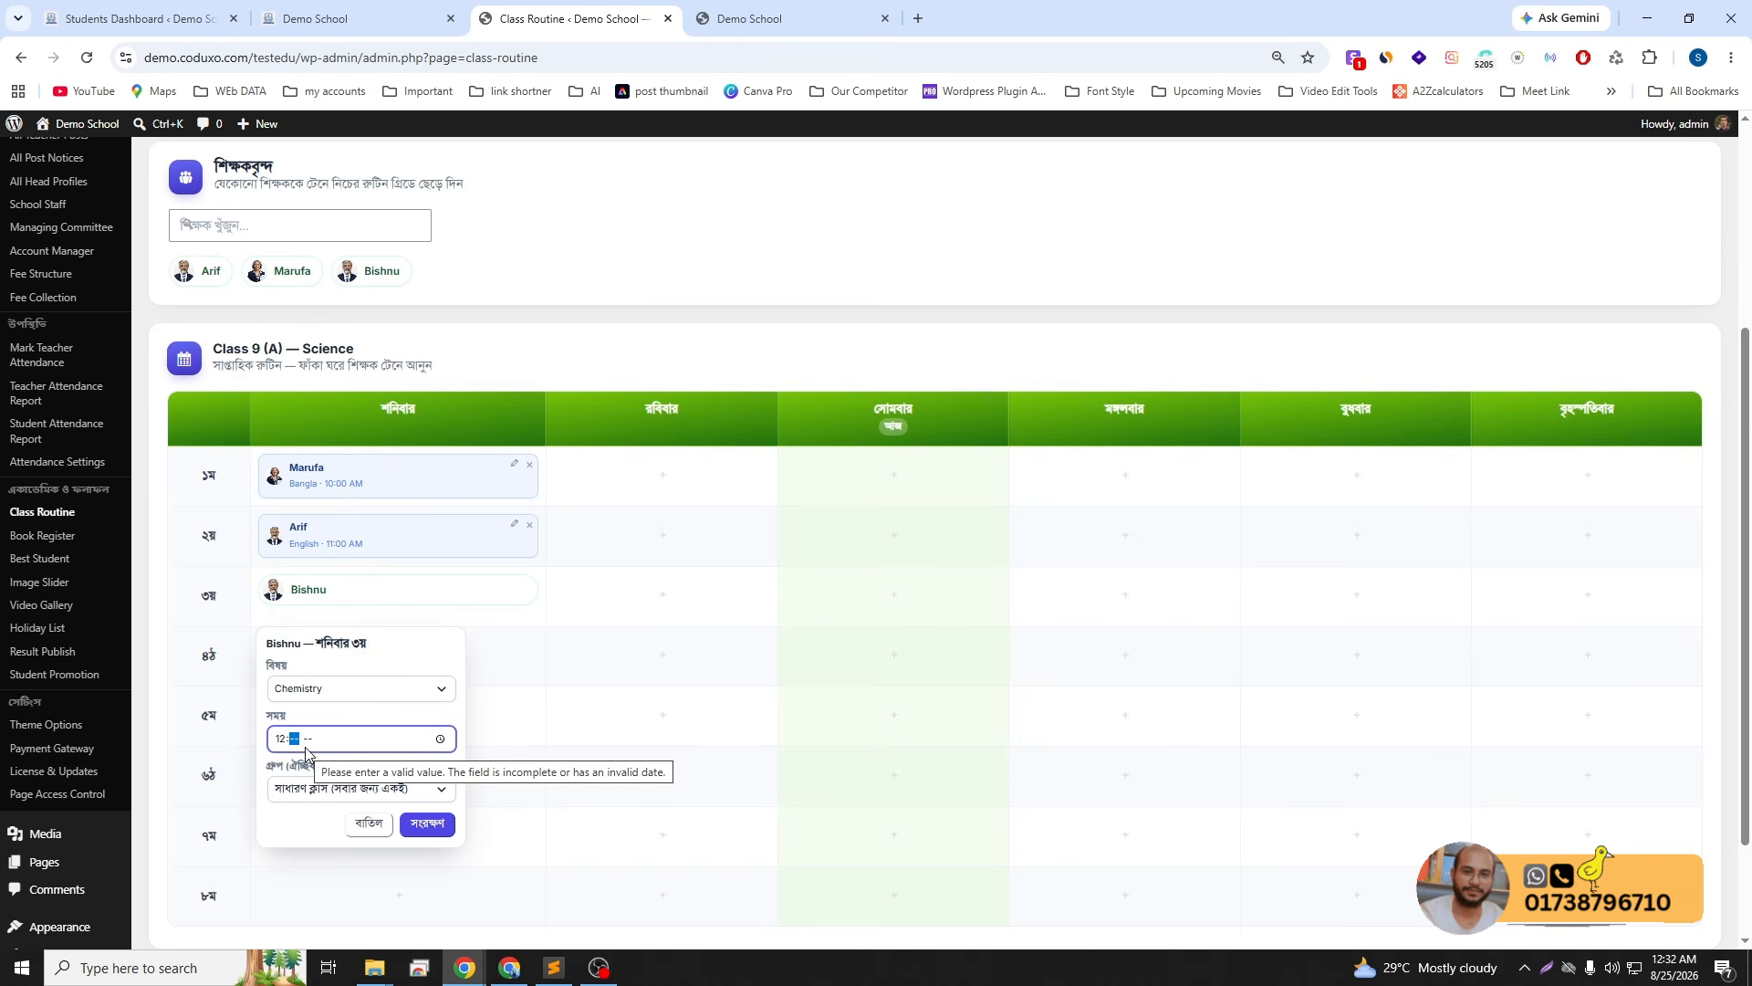
pyautogui.write('00 AM')
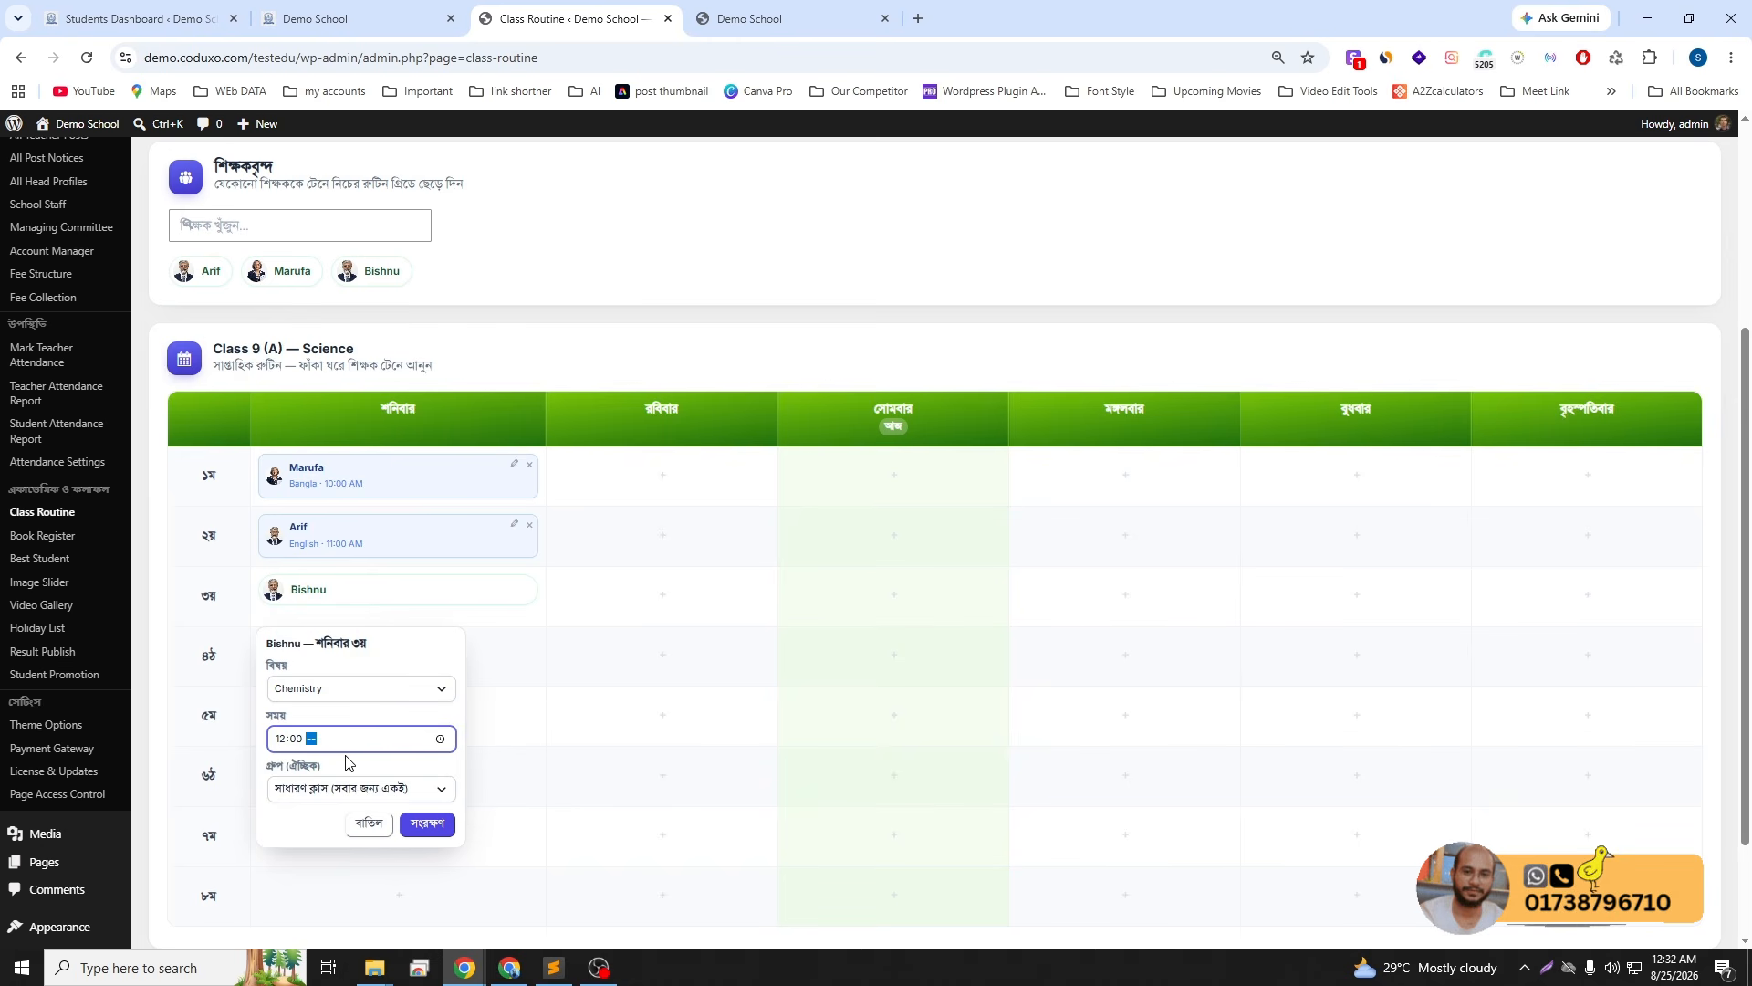
pyautogui.click(426, 823)
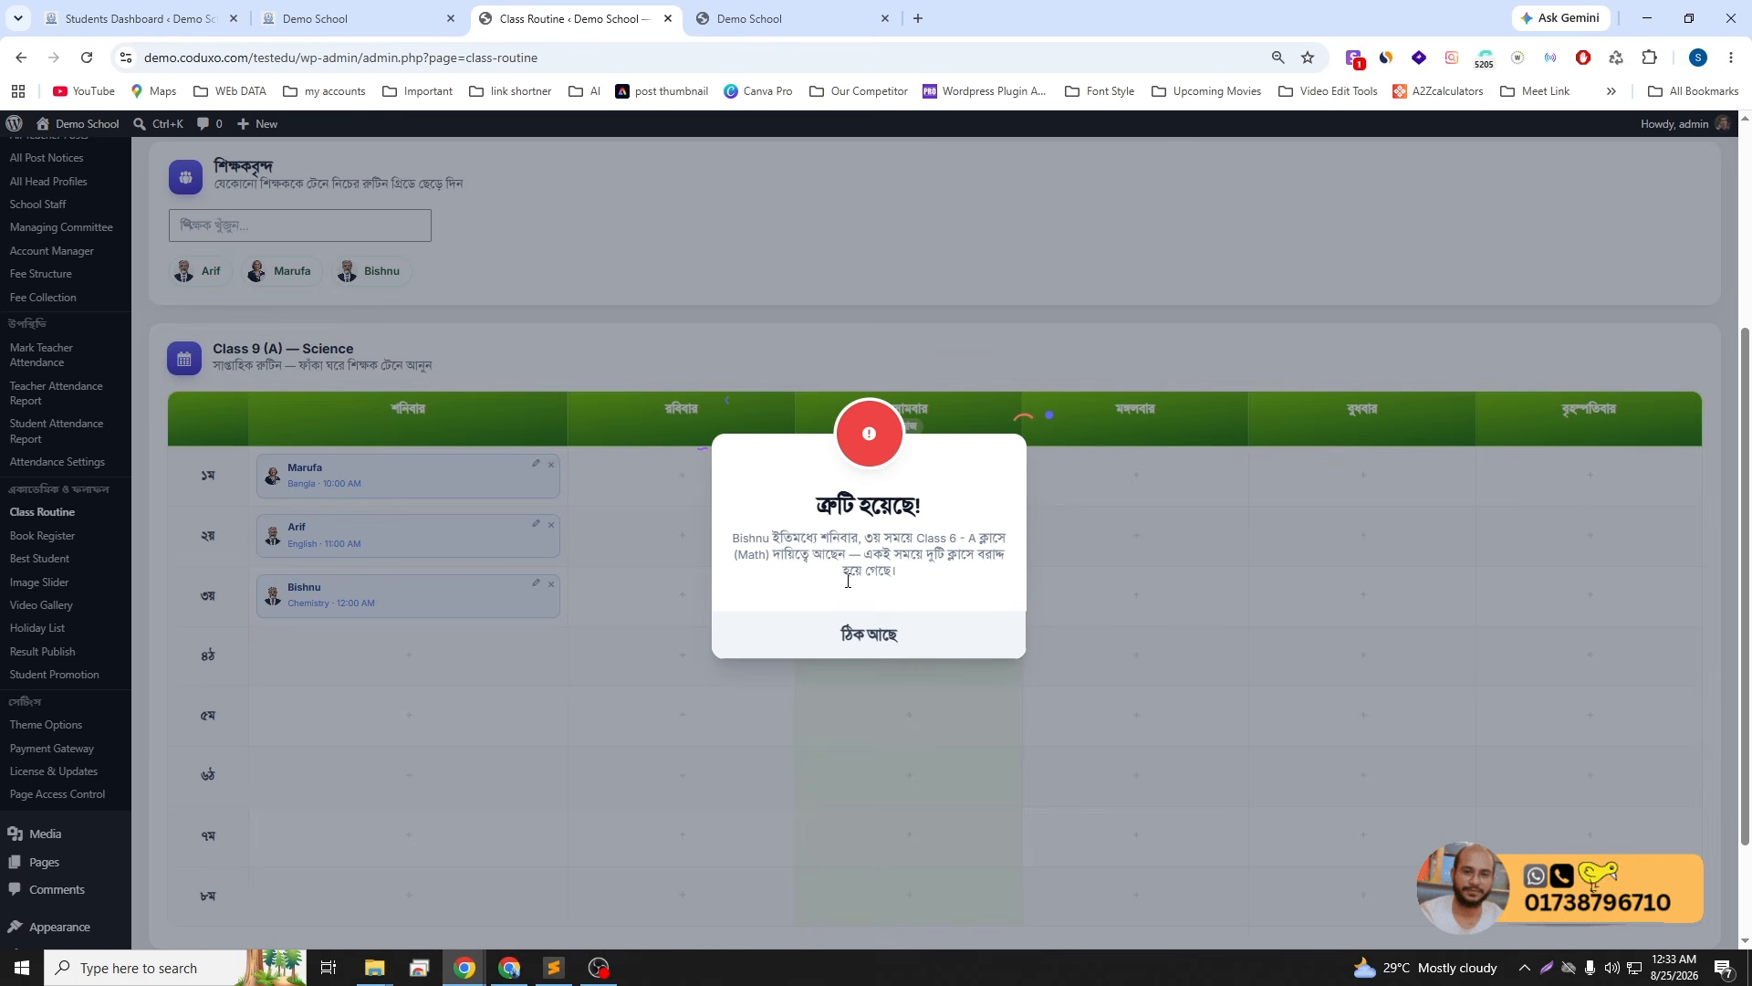
pyautogui.click(855, 642)
# - Move Saturday's third-period Chemistry entry to the second period, replacing the English entry
pyautogui.moveTo(274, 598); pyautogui.dragTo(287, 542)
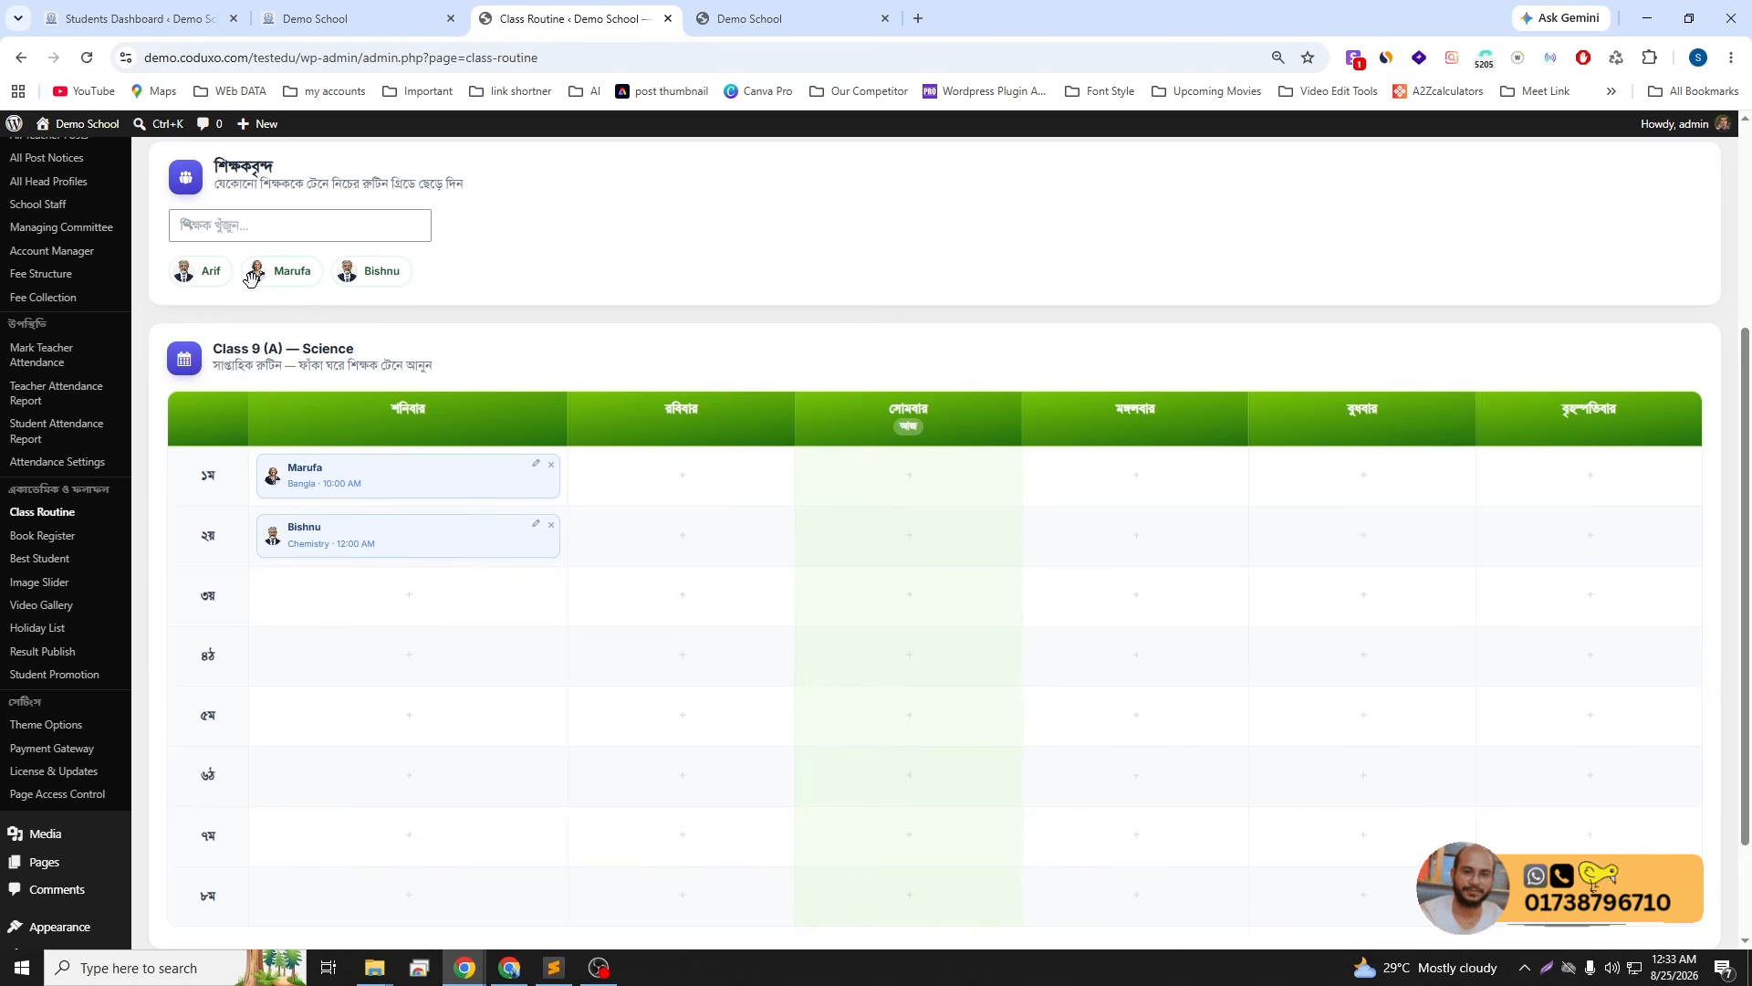
# - Assign the second listed teacher to Saturday's third period for Math at 12:00 AM, and re-save the second-period Chemistry entry
pyautogui.moveTo(280, 275); pyautogui.dragTo(370, 607)
pyautogui.click(329, 693)
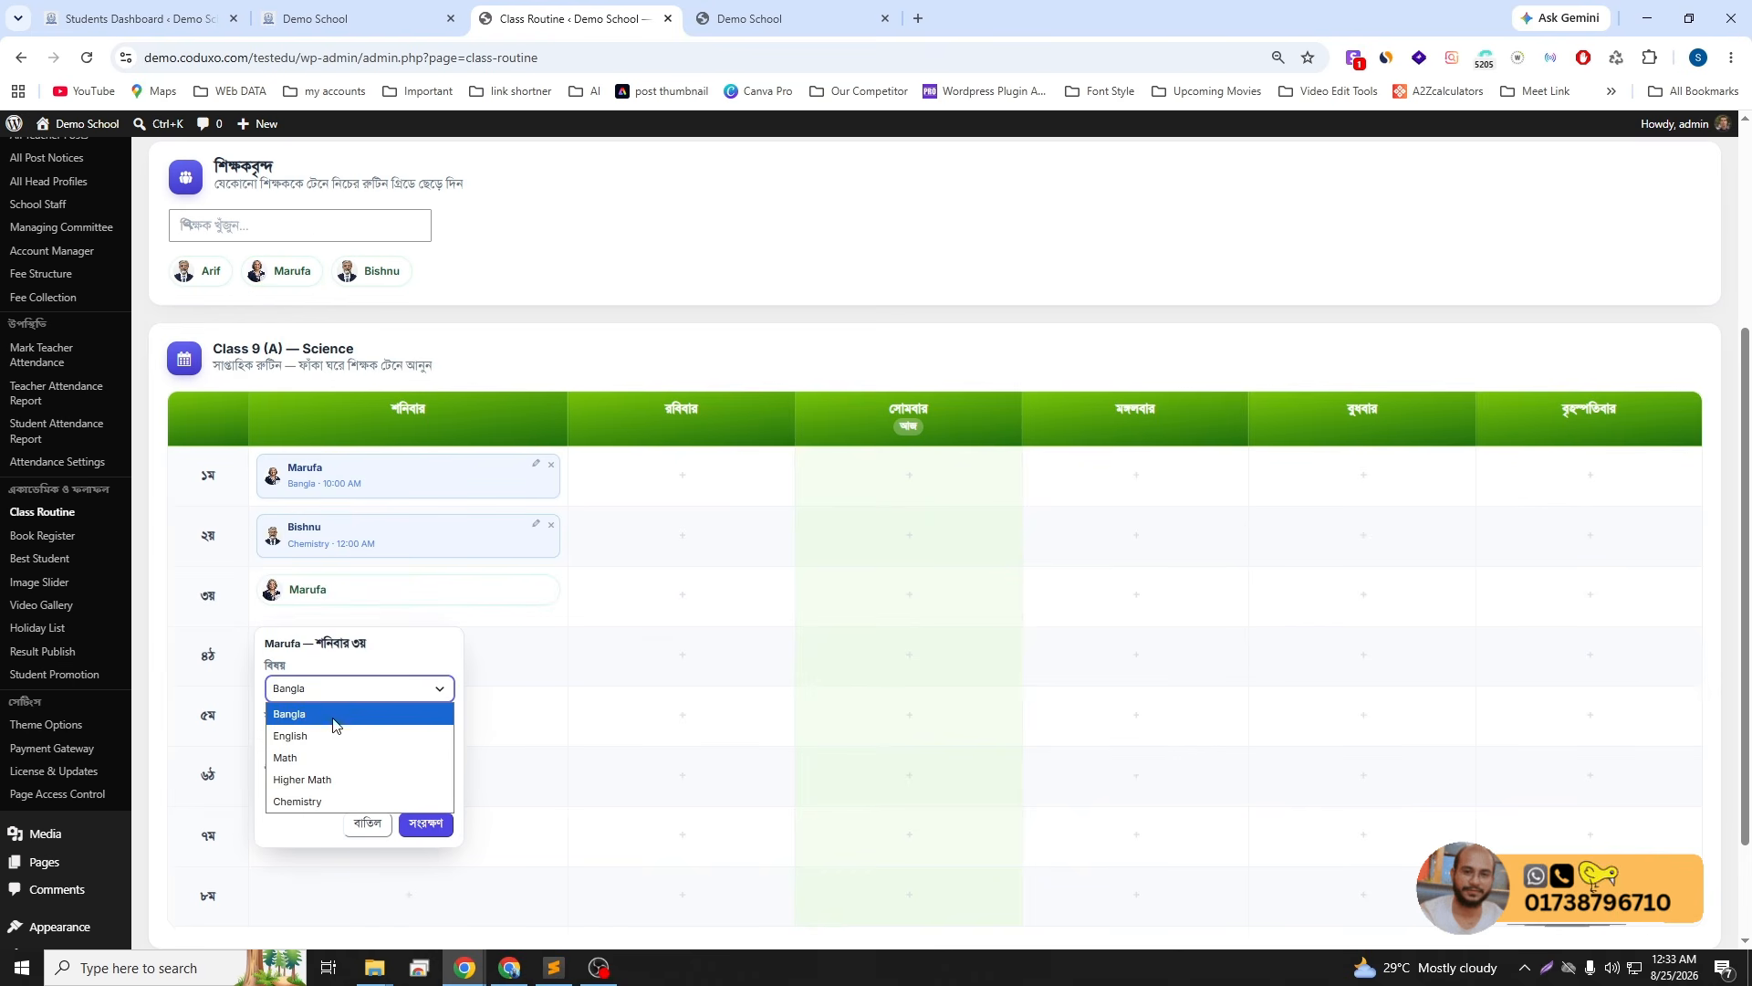
pyautogui.click(328, 757)
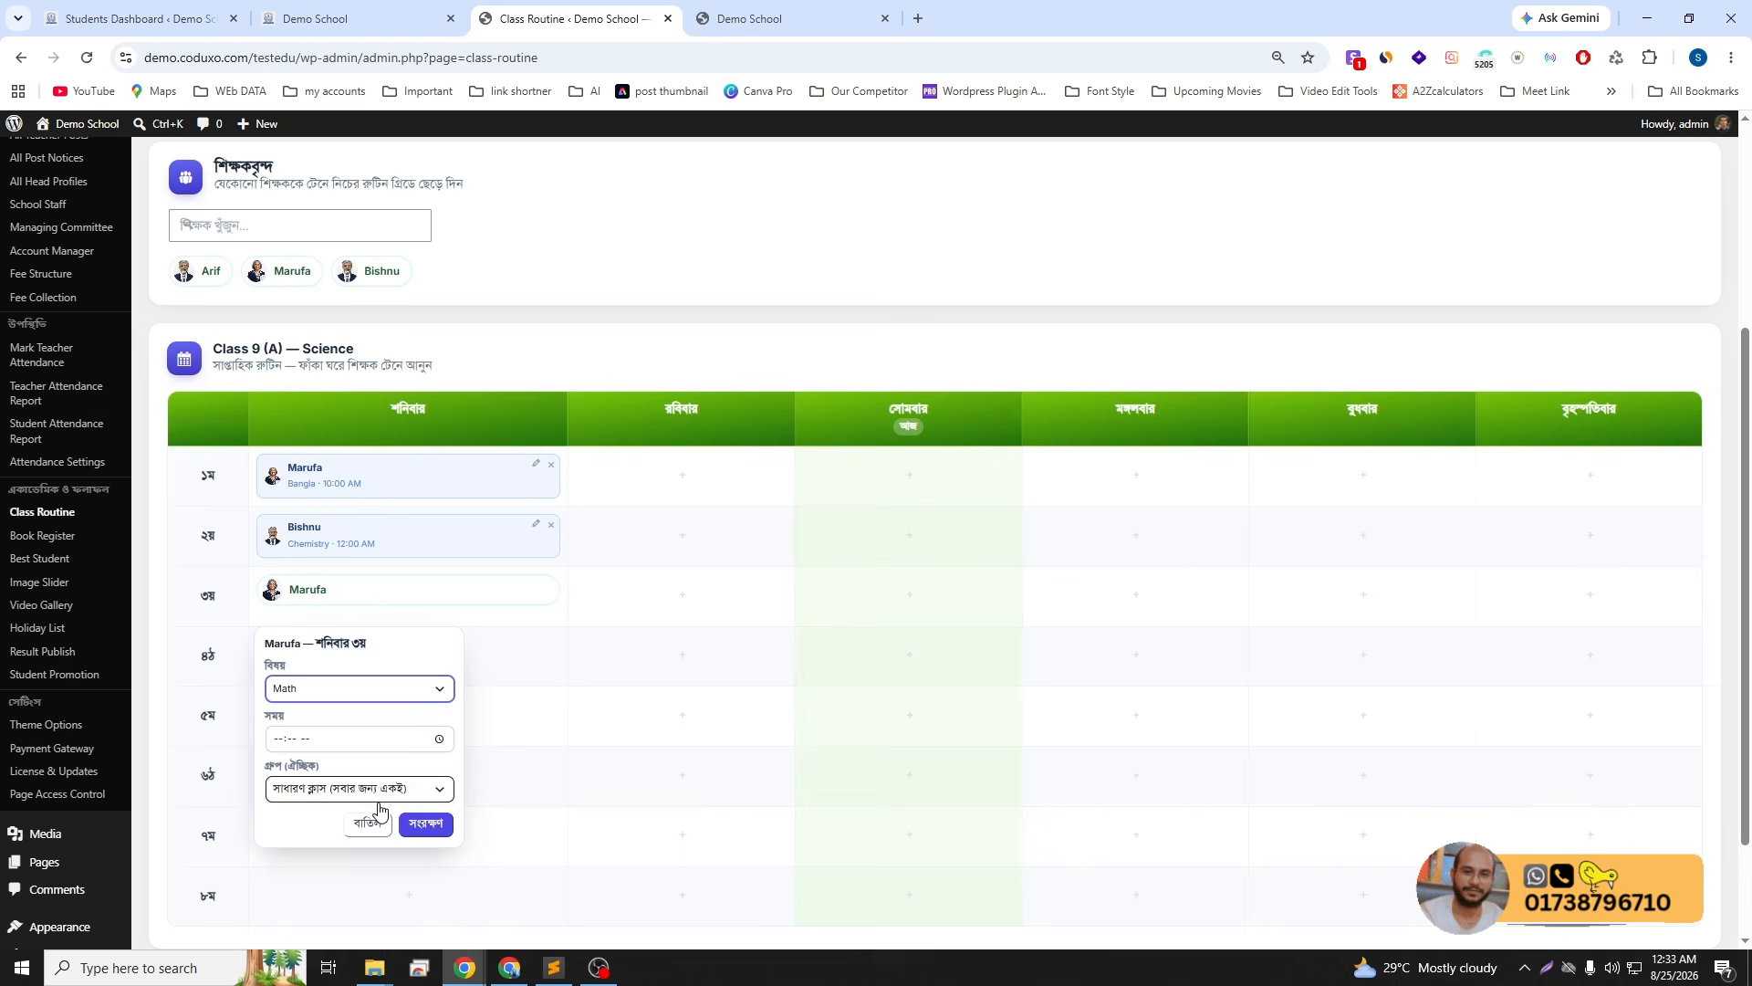
pyautogui.click(281, 740)
pyautogui.write('12:')
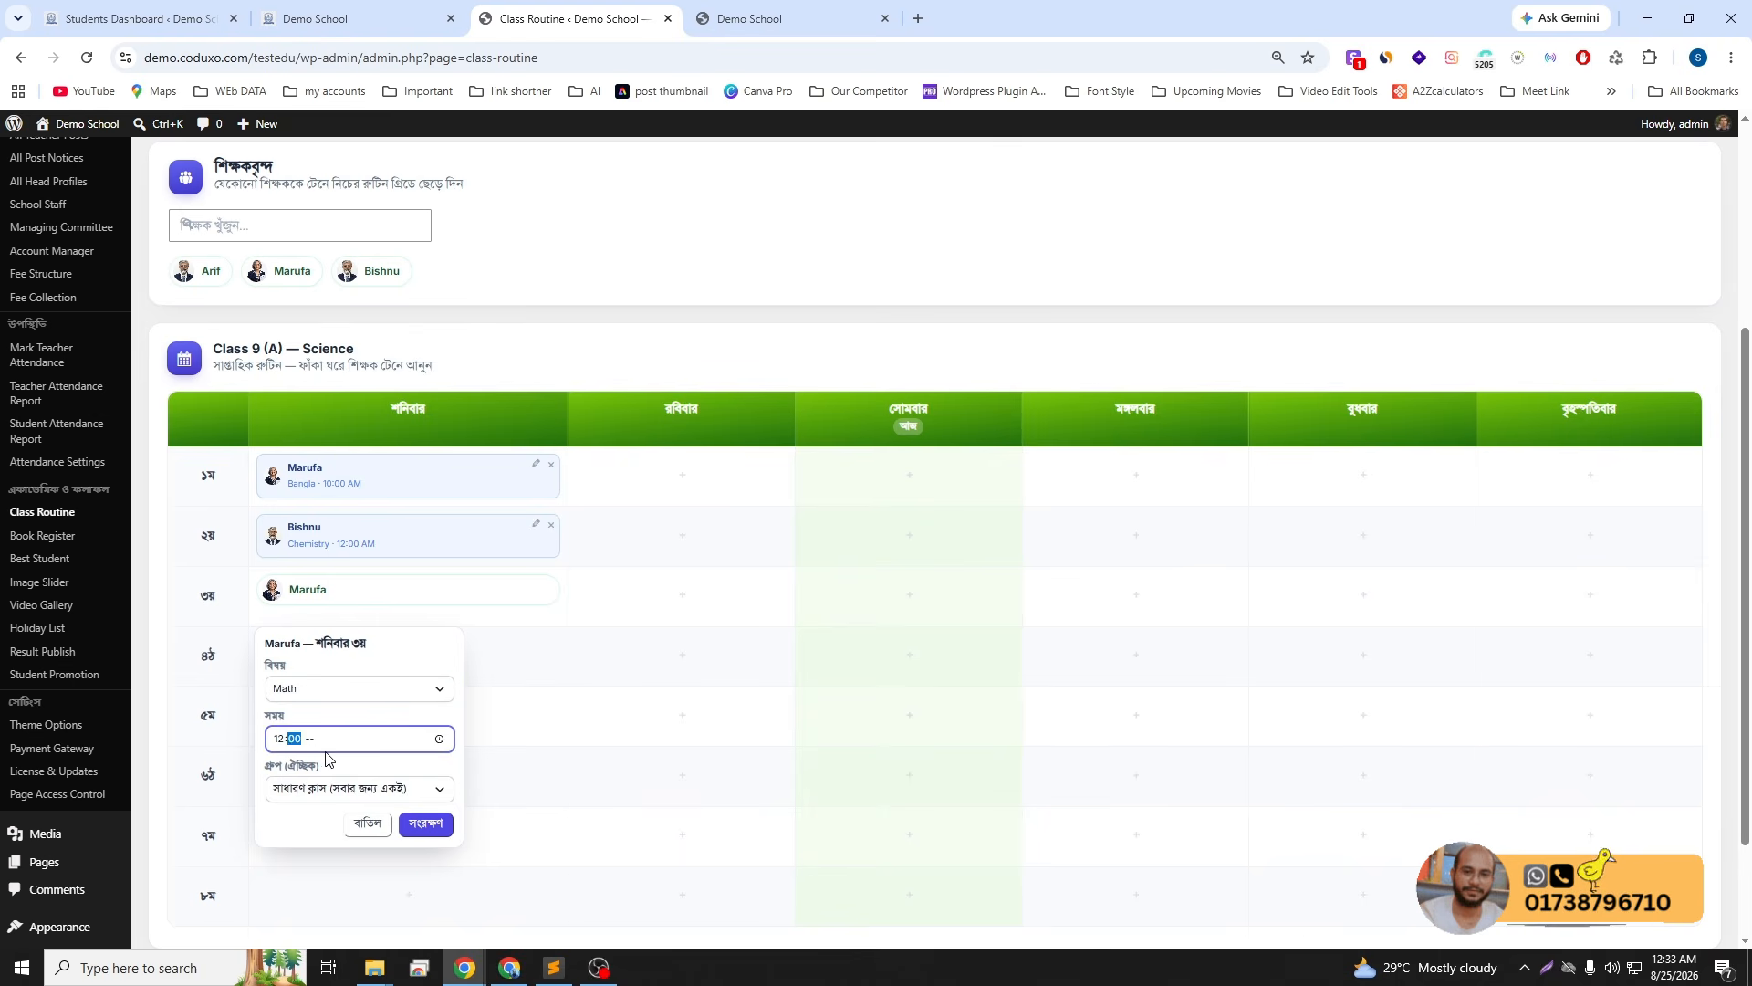
pyautogui.write('0')
pyautogui.click(409, 824)
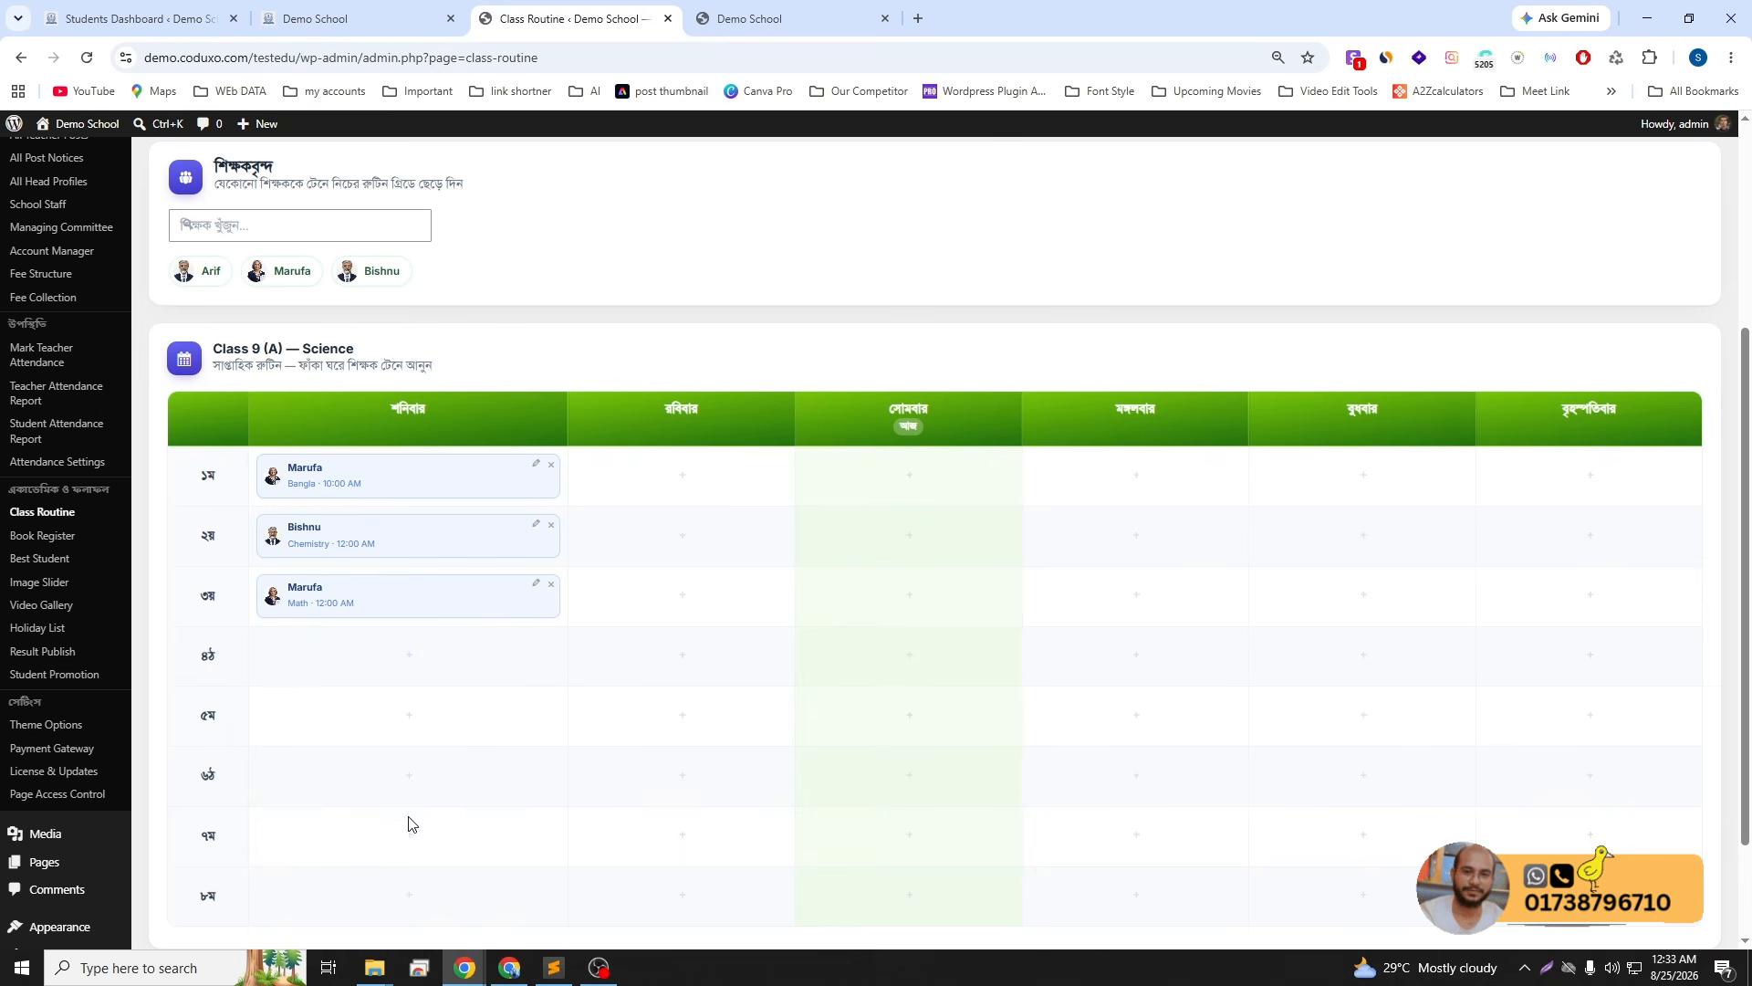
pyautogui.click(536, 525)
pyautogui.click(426, 763)
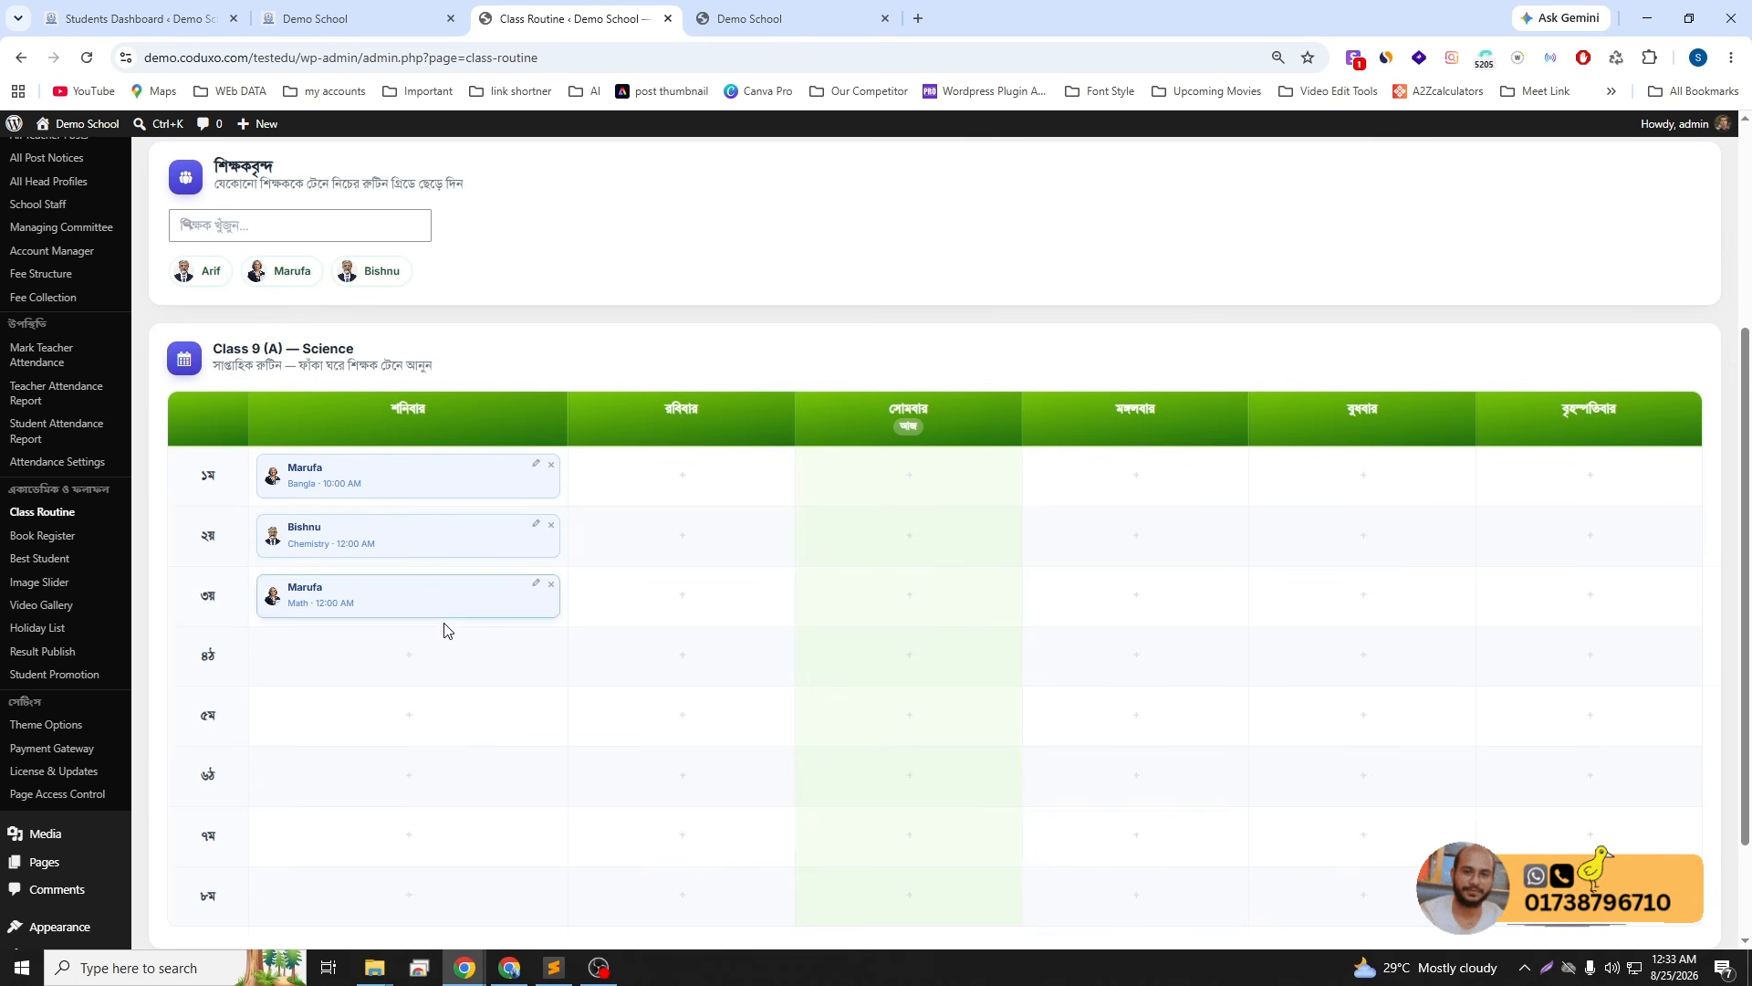
# - On the public class routine page, filter the routine for Class 9, section A, Commerce department
pyautogui.click(748, 9)
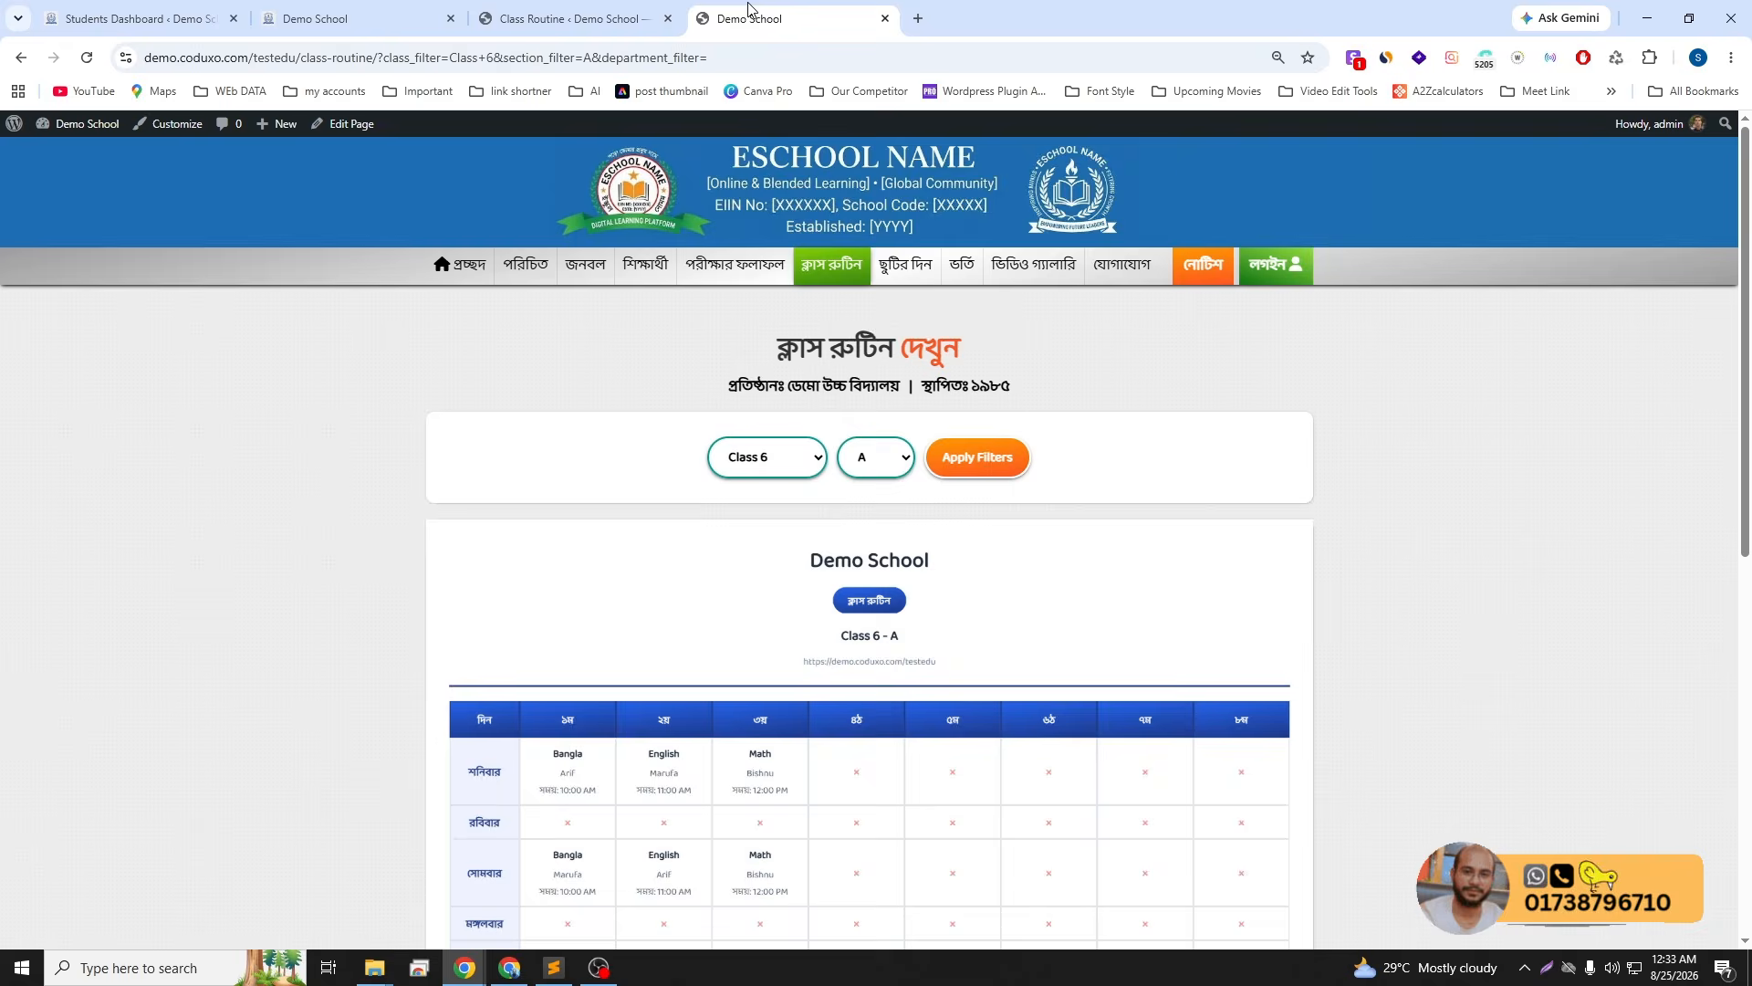
pyautogui.click(731, 474)
pyautogui.click(743, 573)
pyautogui.click(825, 487)
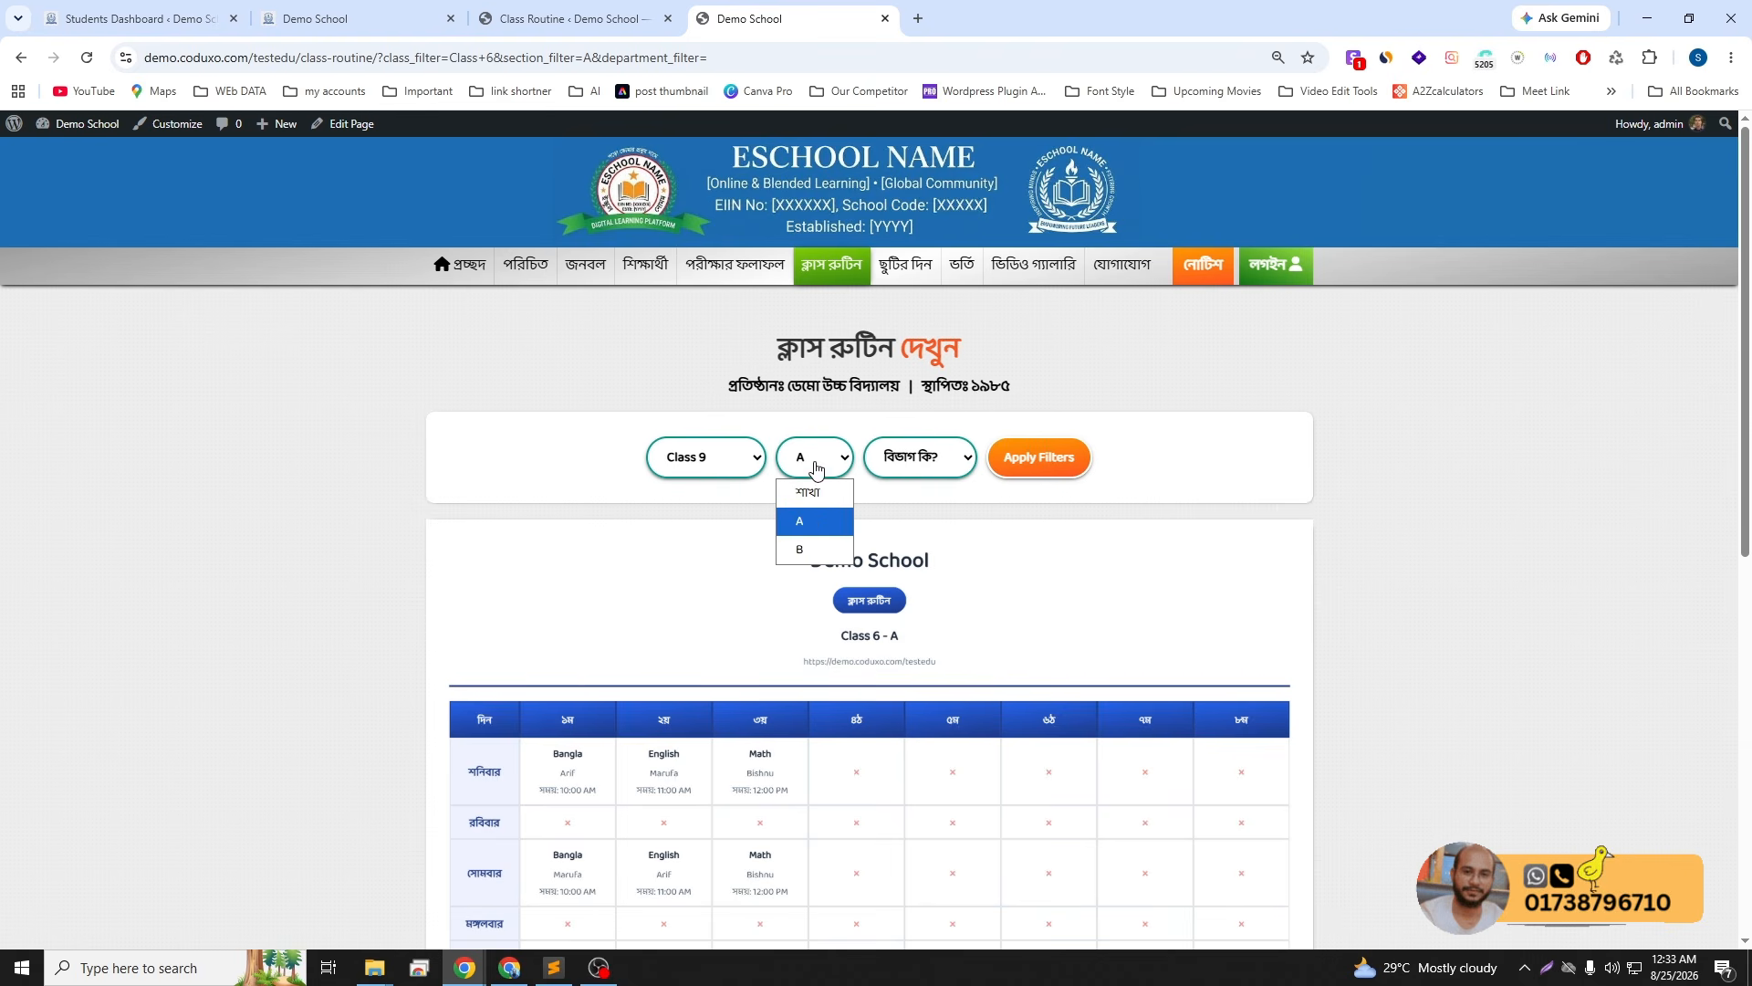
pyautogui.click(817, 521)
pyautogui.click(908, 468)
pyautogui.click(913, 548)
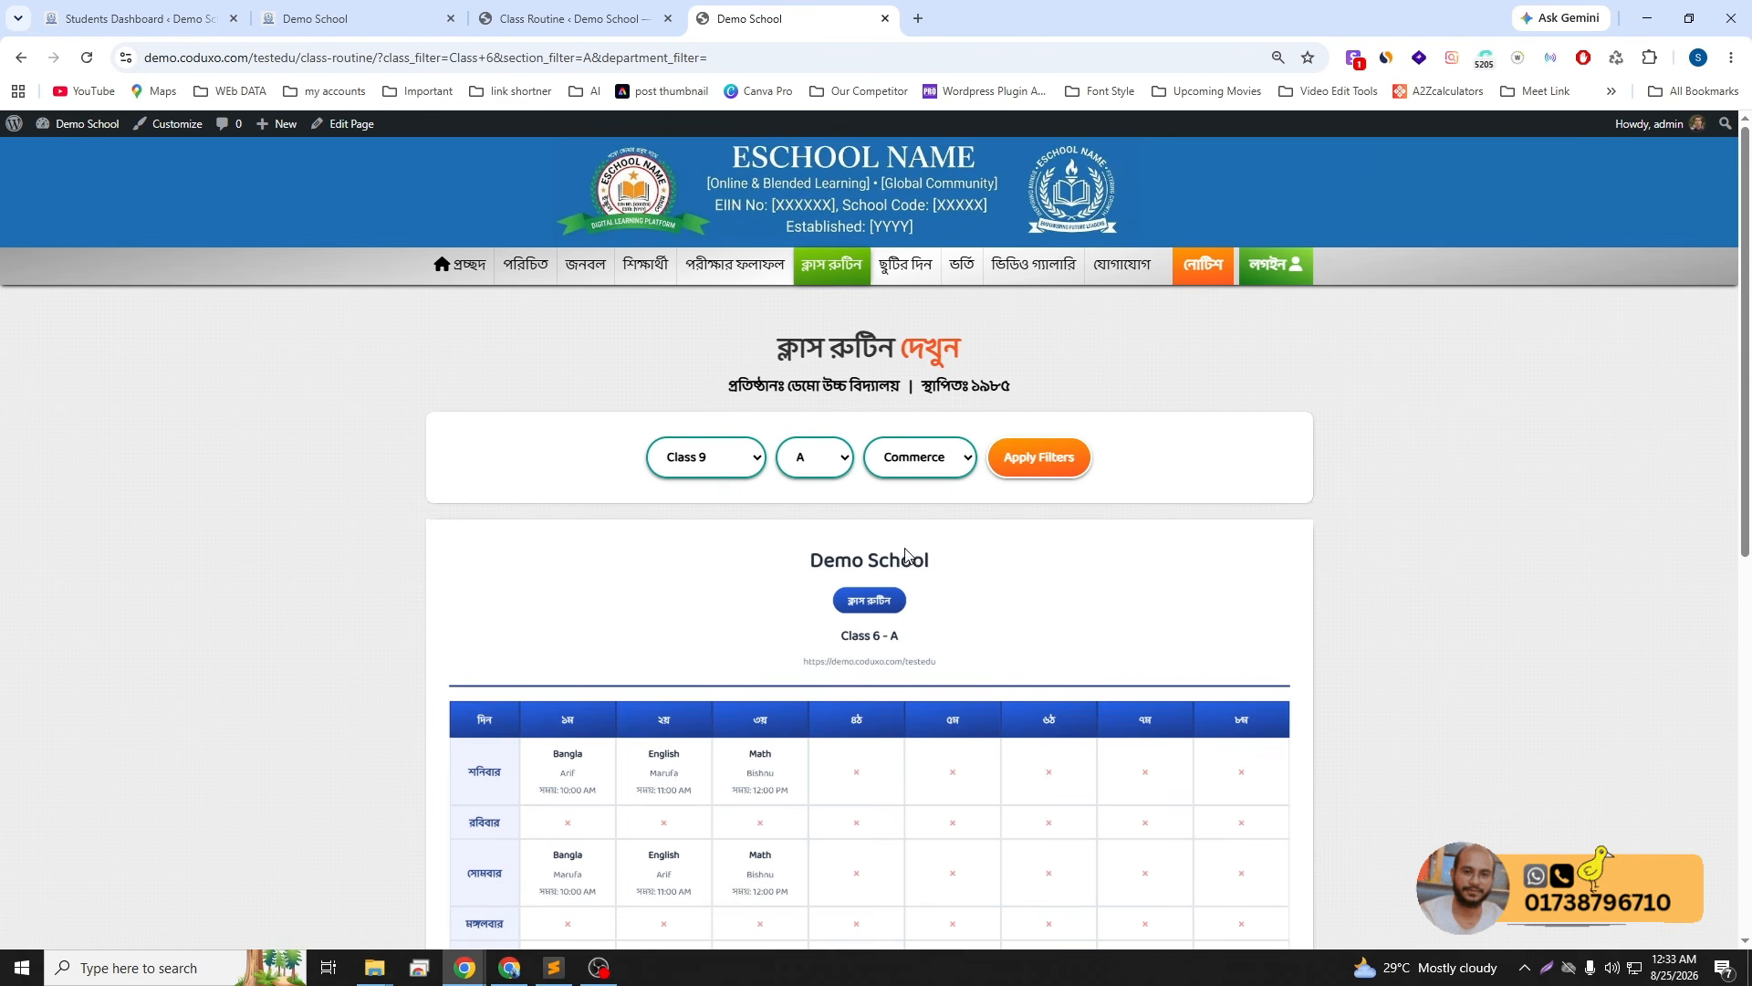
pyautogui.click(1020, 470)
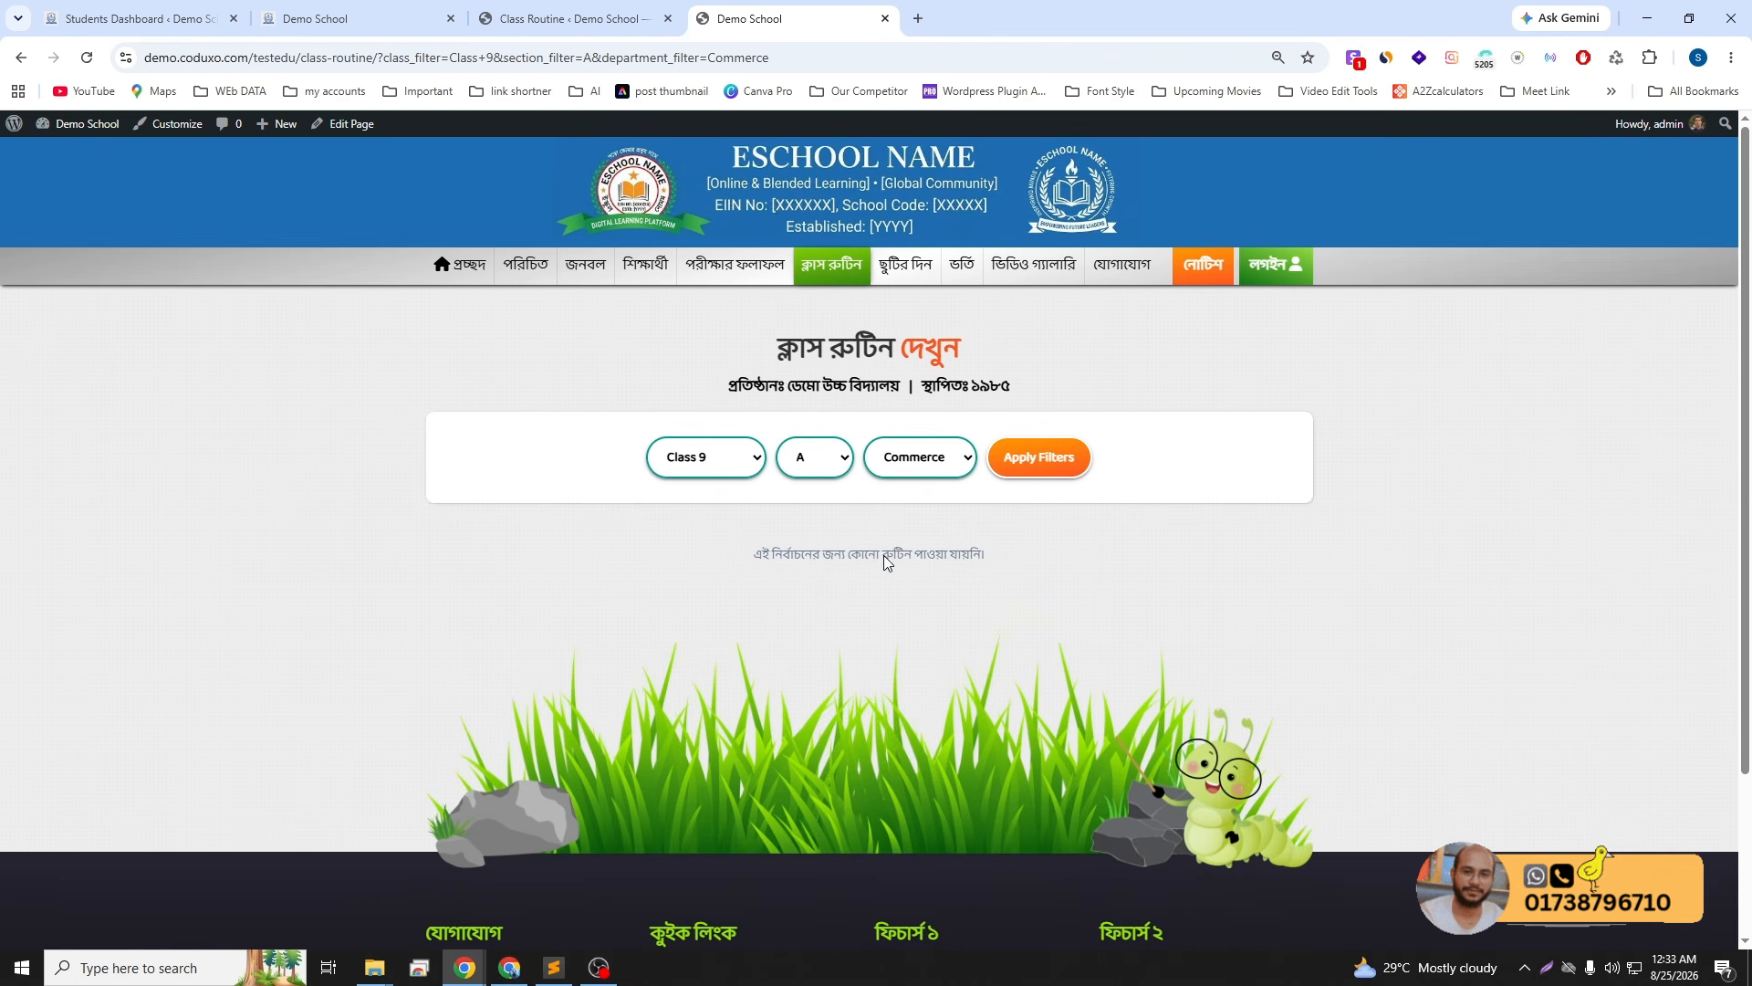
# - Switch the public routine filter to the Science department and check Class 9 A's weekly timetable
pyautogui.click(924, 450)
pyautogui.click(919, 524)
pyautogui.click(1033, 462)
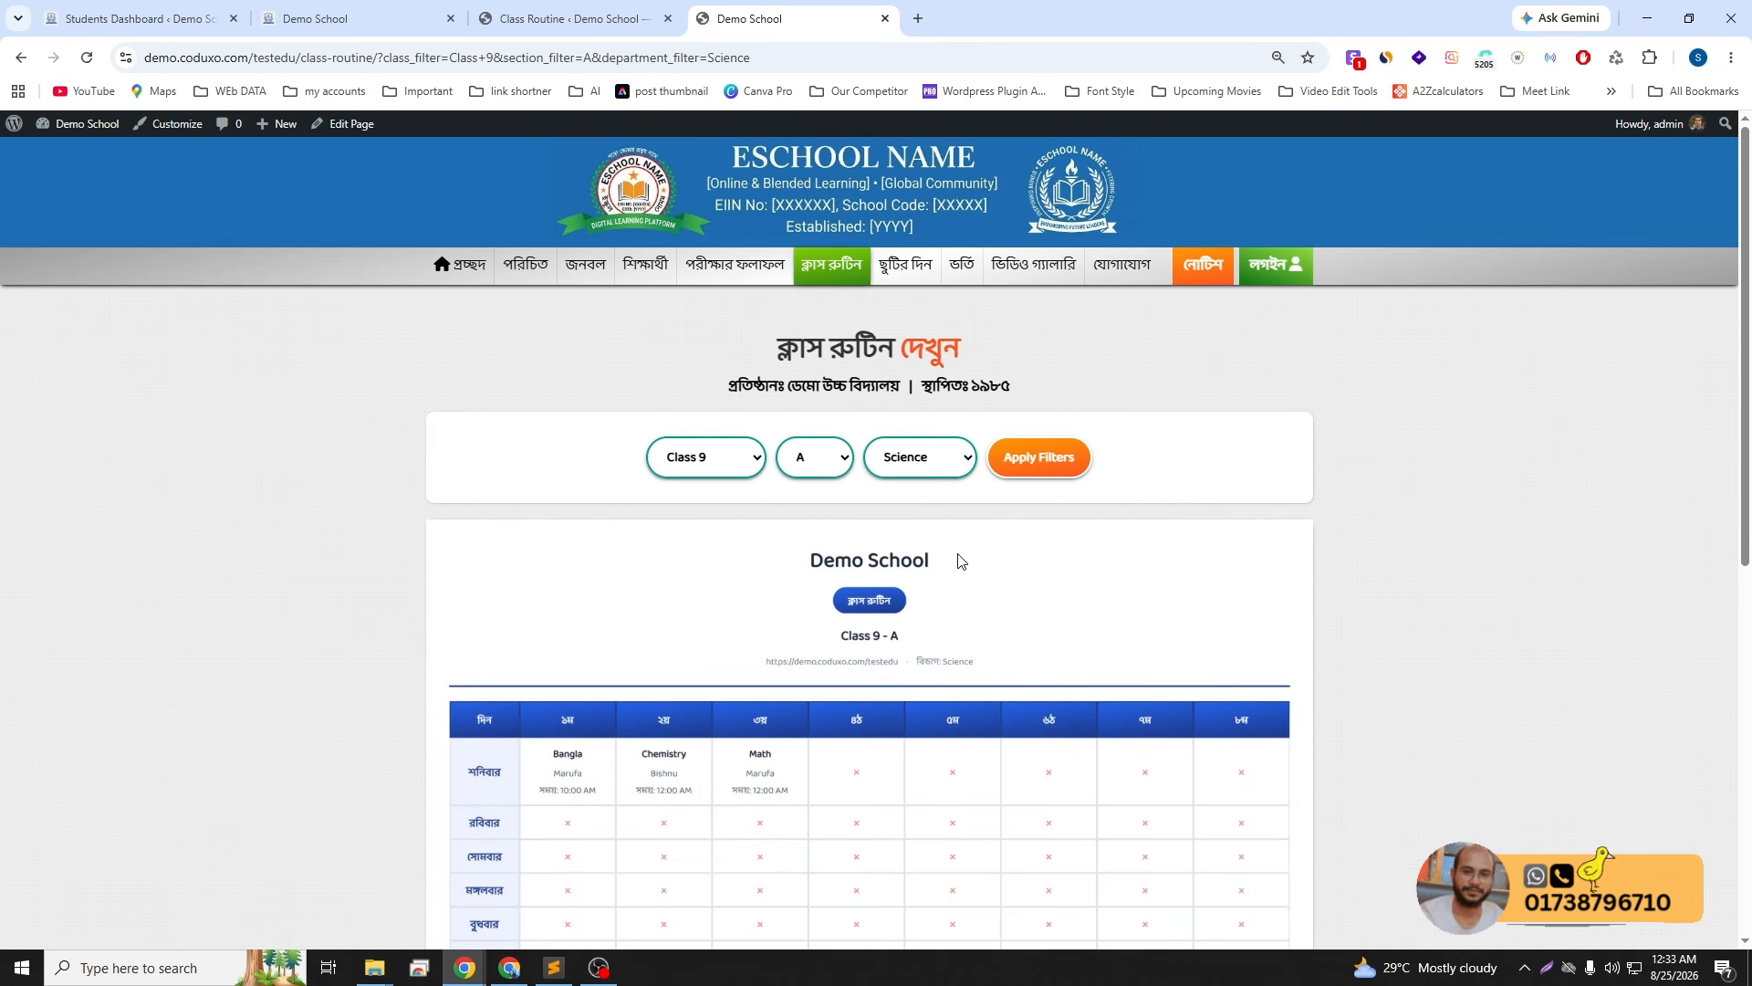
pyautogui.scroll(-3, 949, 548)
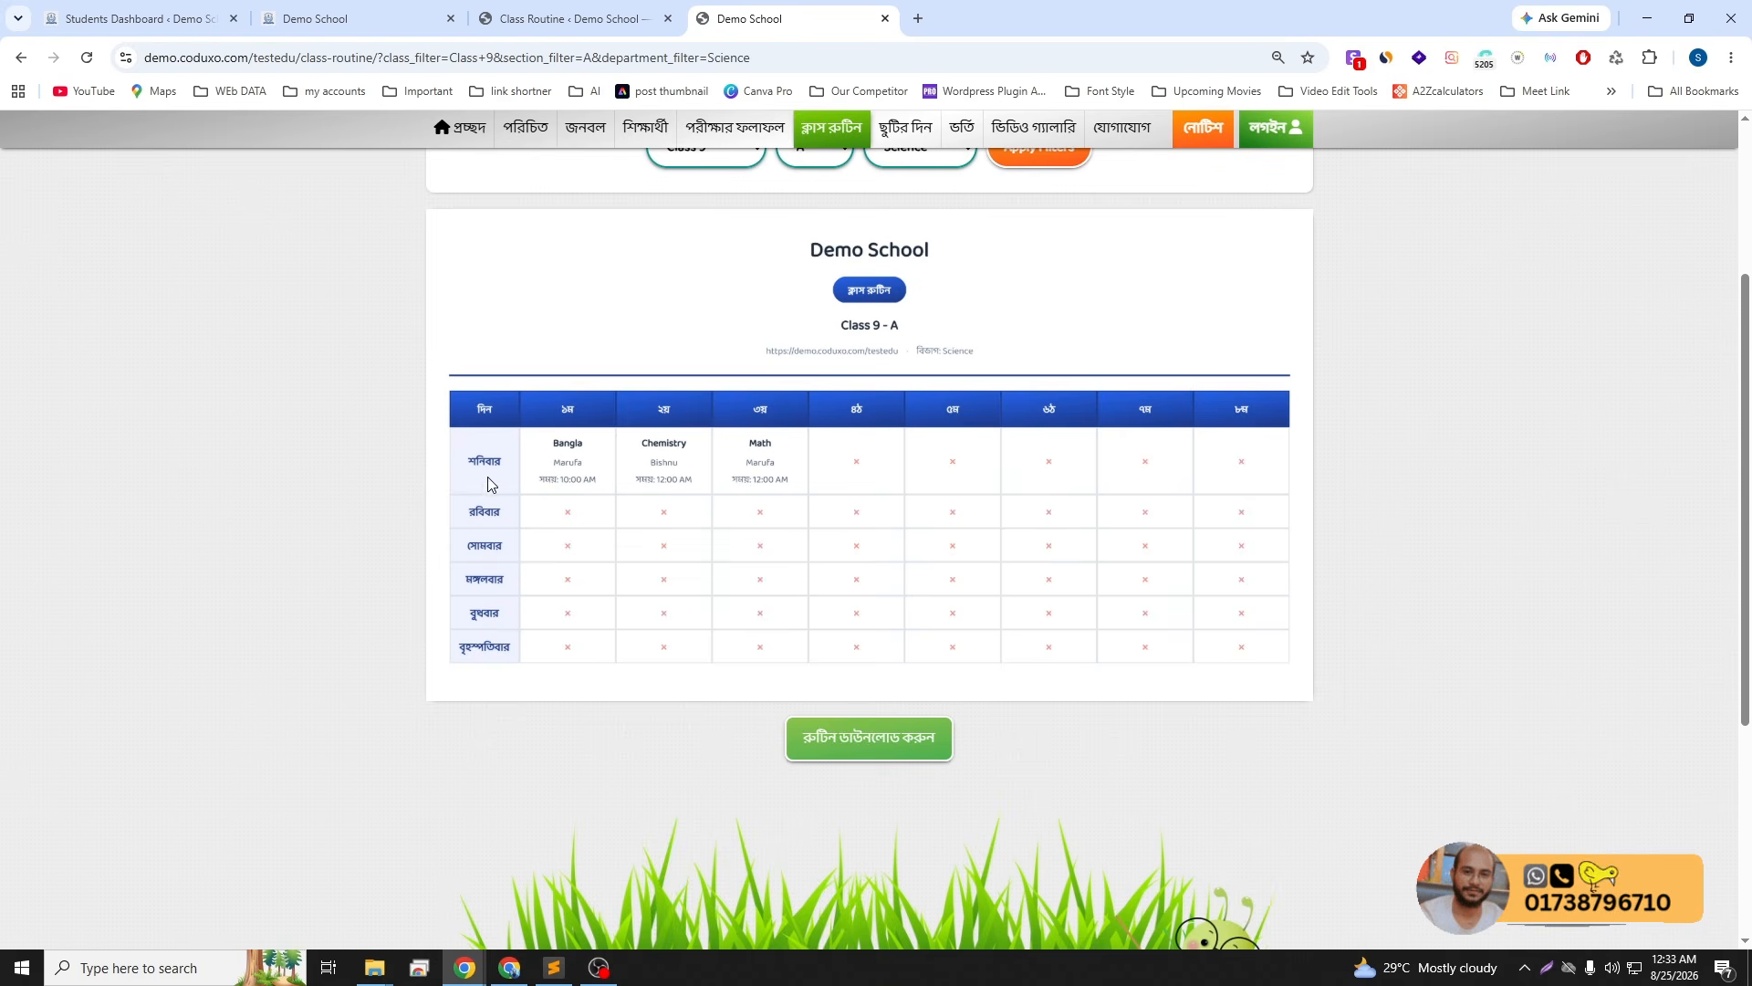
# - In the admin routine, move Saturday's second-period Chemistry entry to the first period and assign the second listed teacher to the second for Bangla at 11:00 AM
pyautogui.click(547, 20)
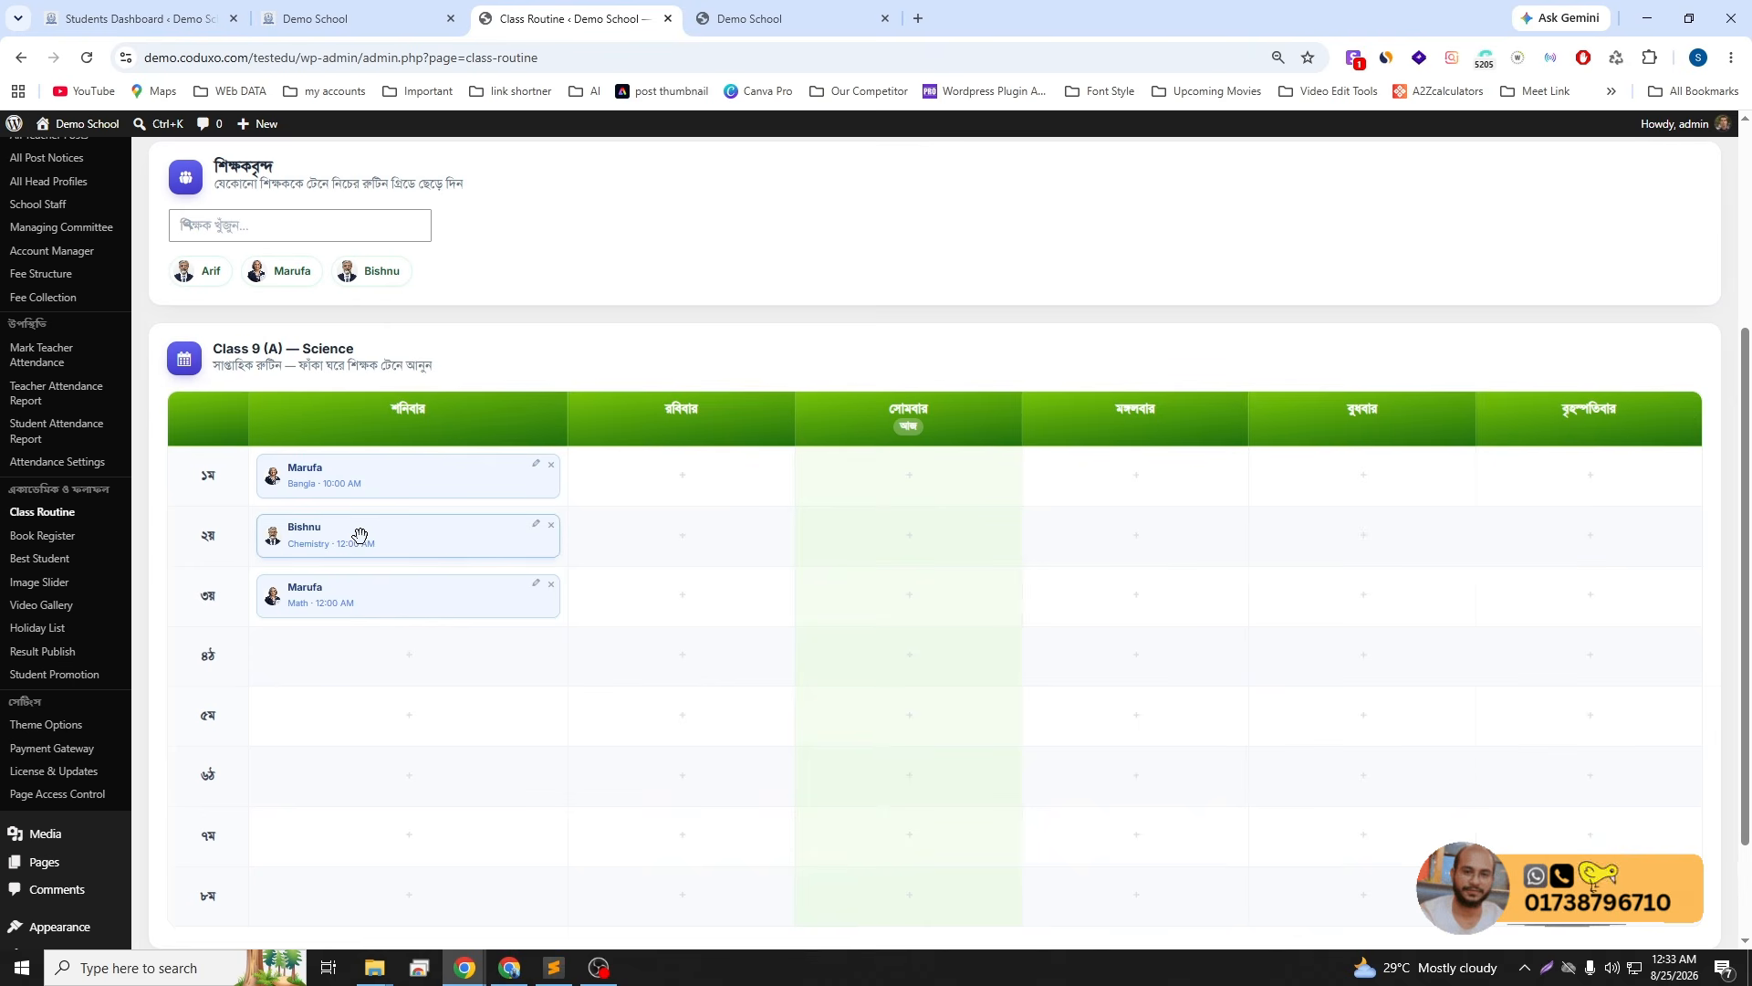
pyautogui.moveTo(352, 544); pyautogui.dragTo(368, 472)
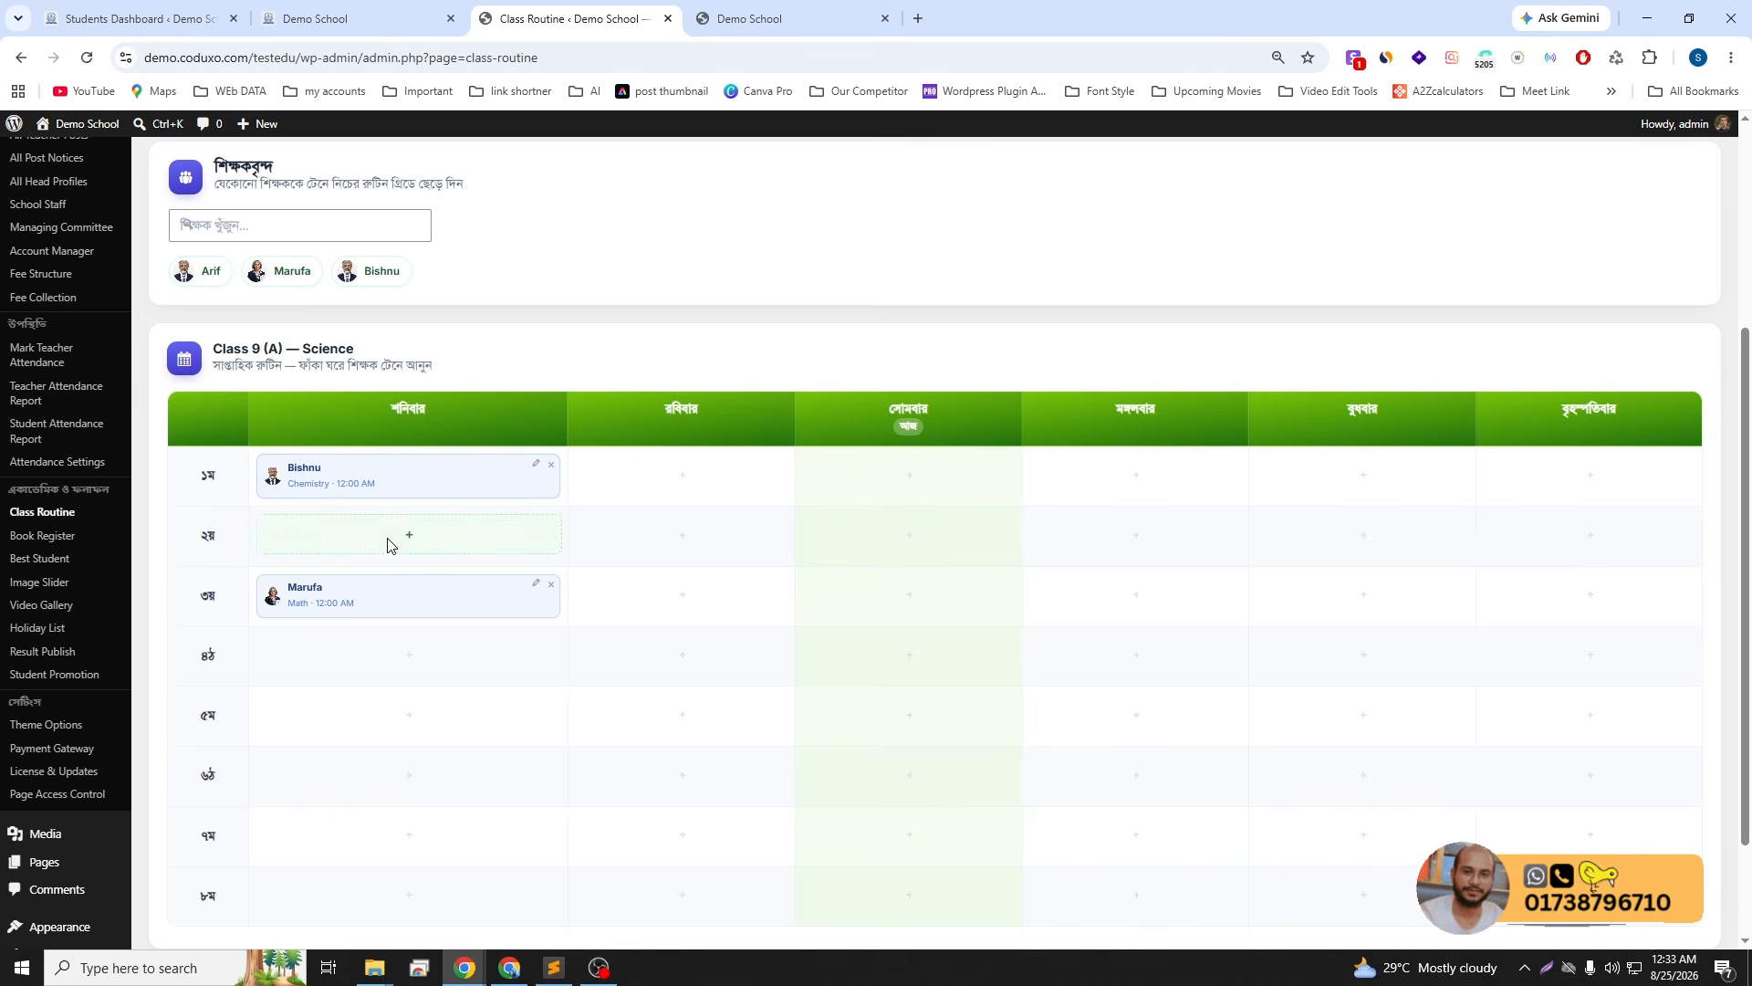
pyautogui.moveTo(290, 271); pyautogui.dragTo(361, 567)
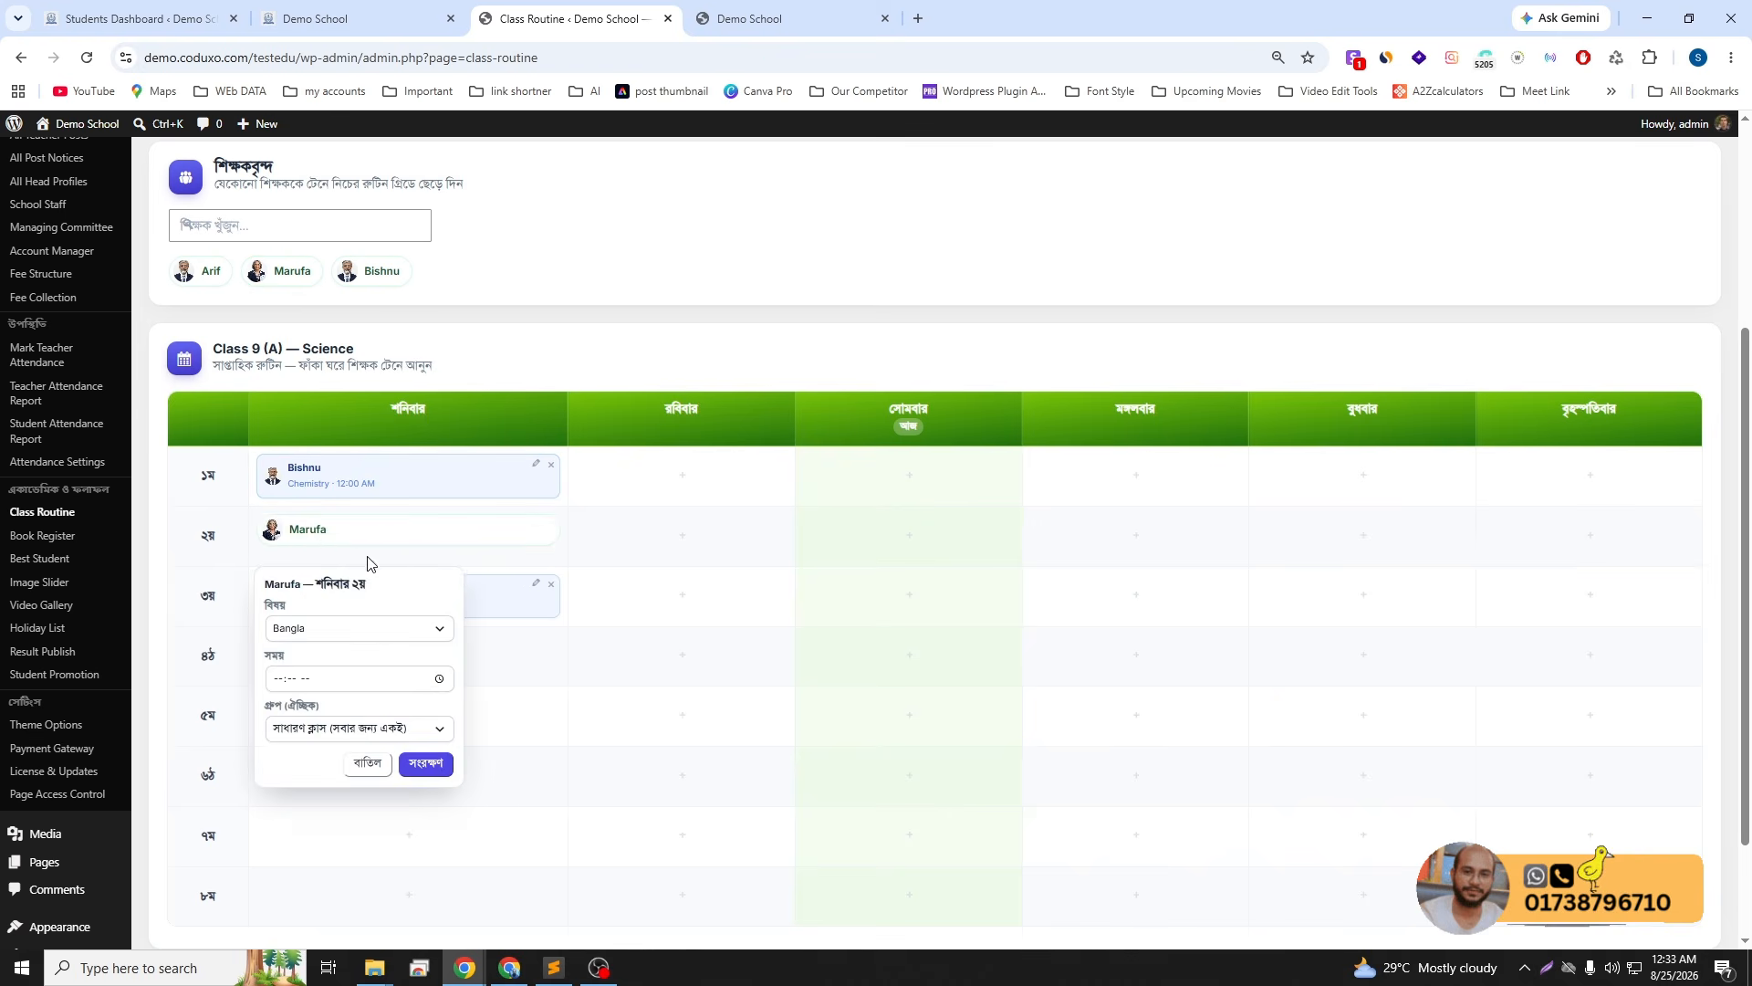
pyautogui.click(282, 680)
pyautogui.write('11:-- --')
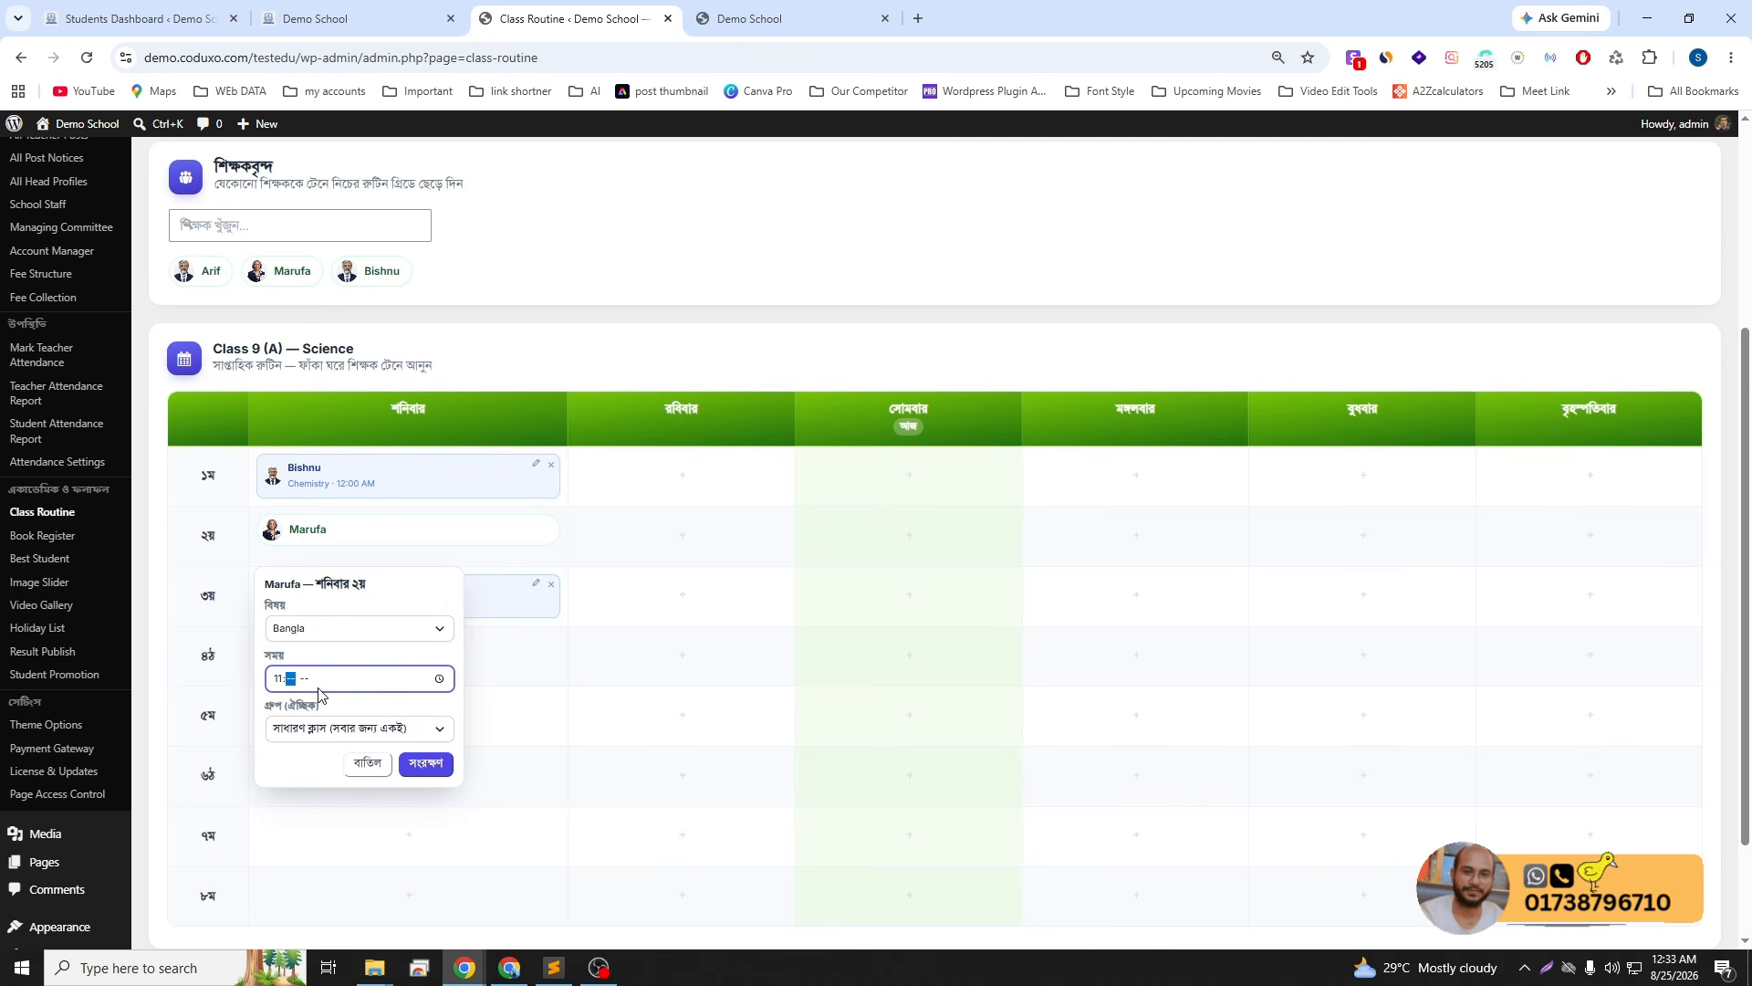
pyautogui.write('00a')
pyautogui.click(424, 761)
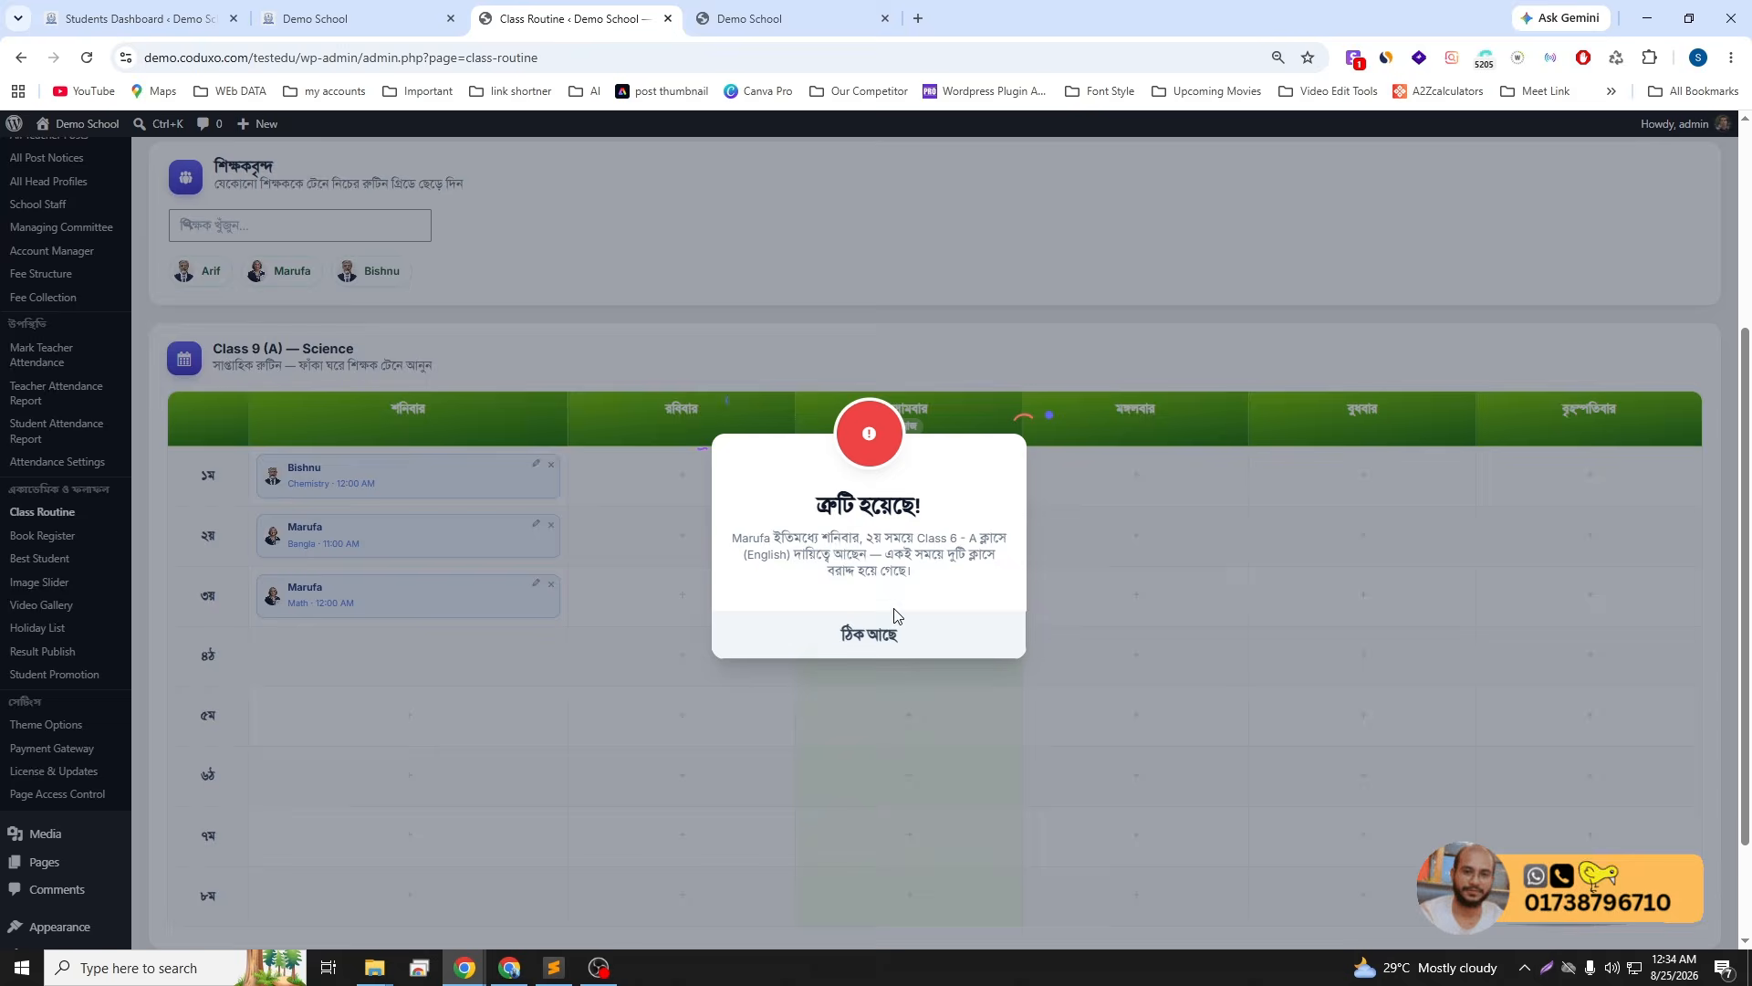
pyautogui.click(847, 637)
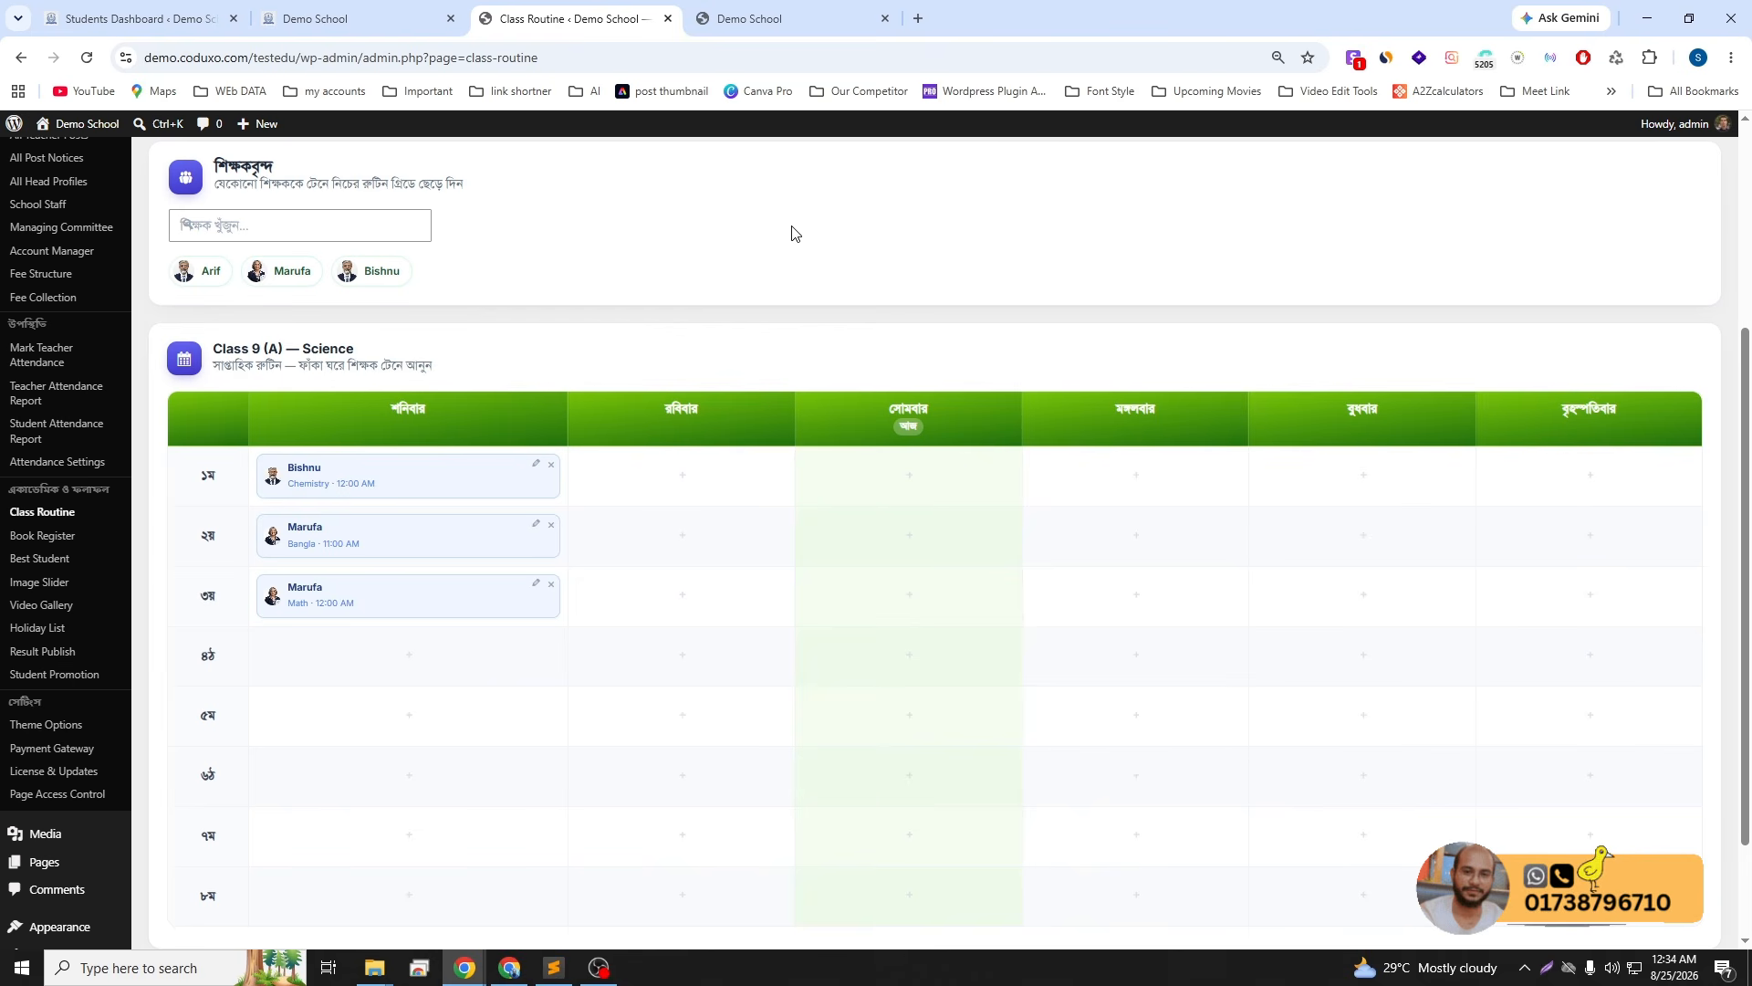
# - Refresh the public Class 9 A Science routine to check Saturday's rearranged periods
pyautogui.click(764, 31)
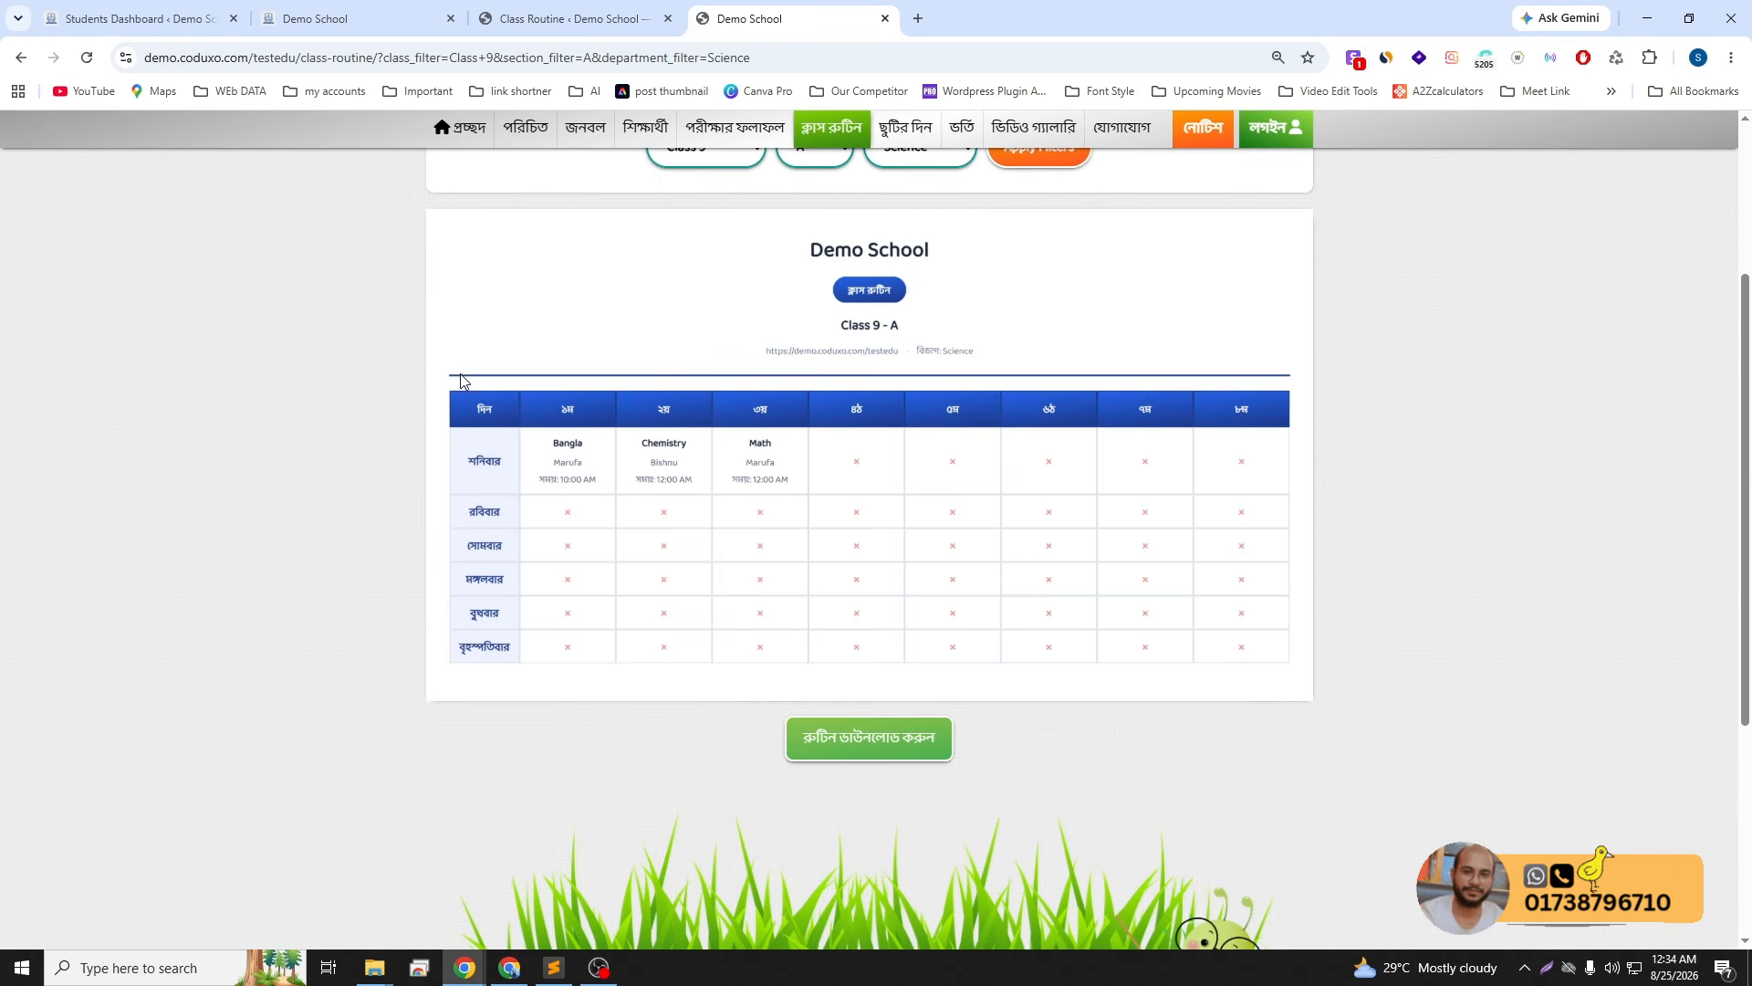
pyautogui.scroll(2, 584, 374)
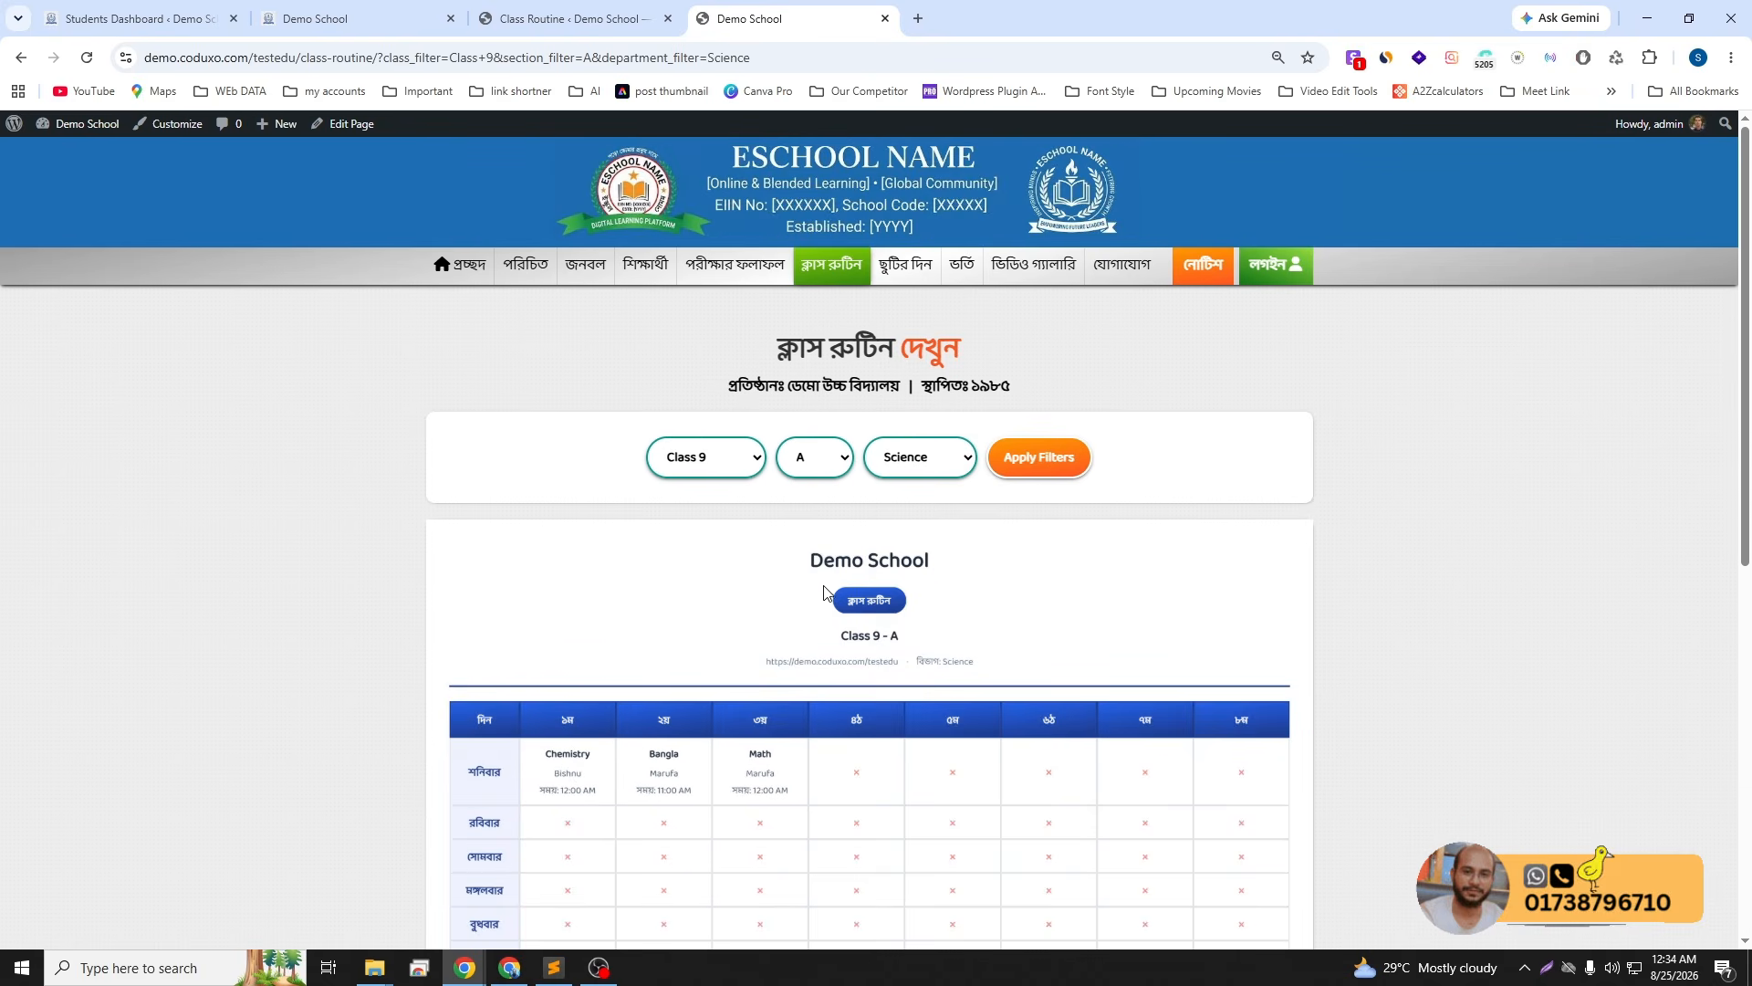
# - Reload the admin Class Routine page and open the existing Class 6 (A) block
pyautogui.click(577, 19)
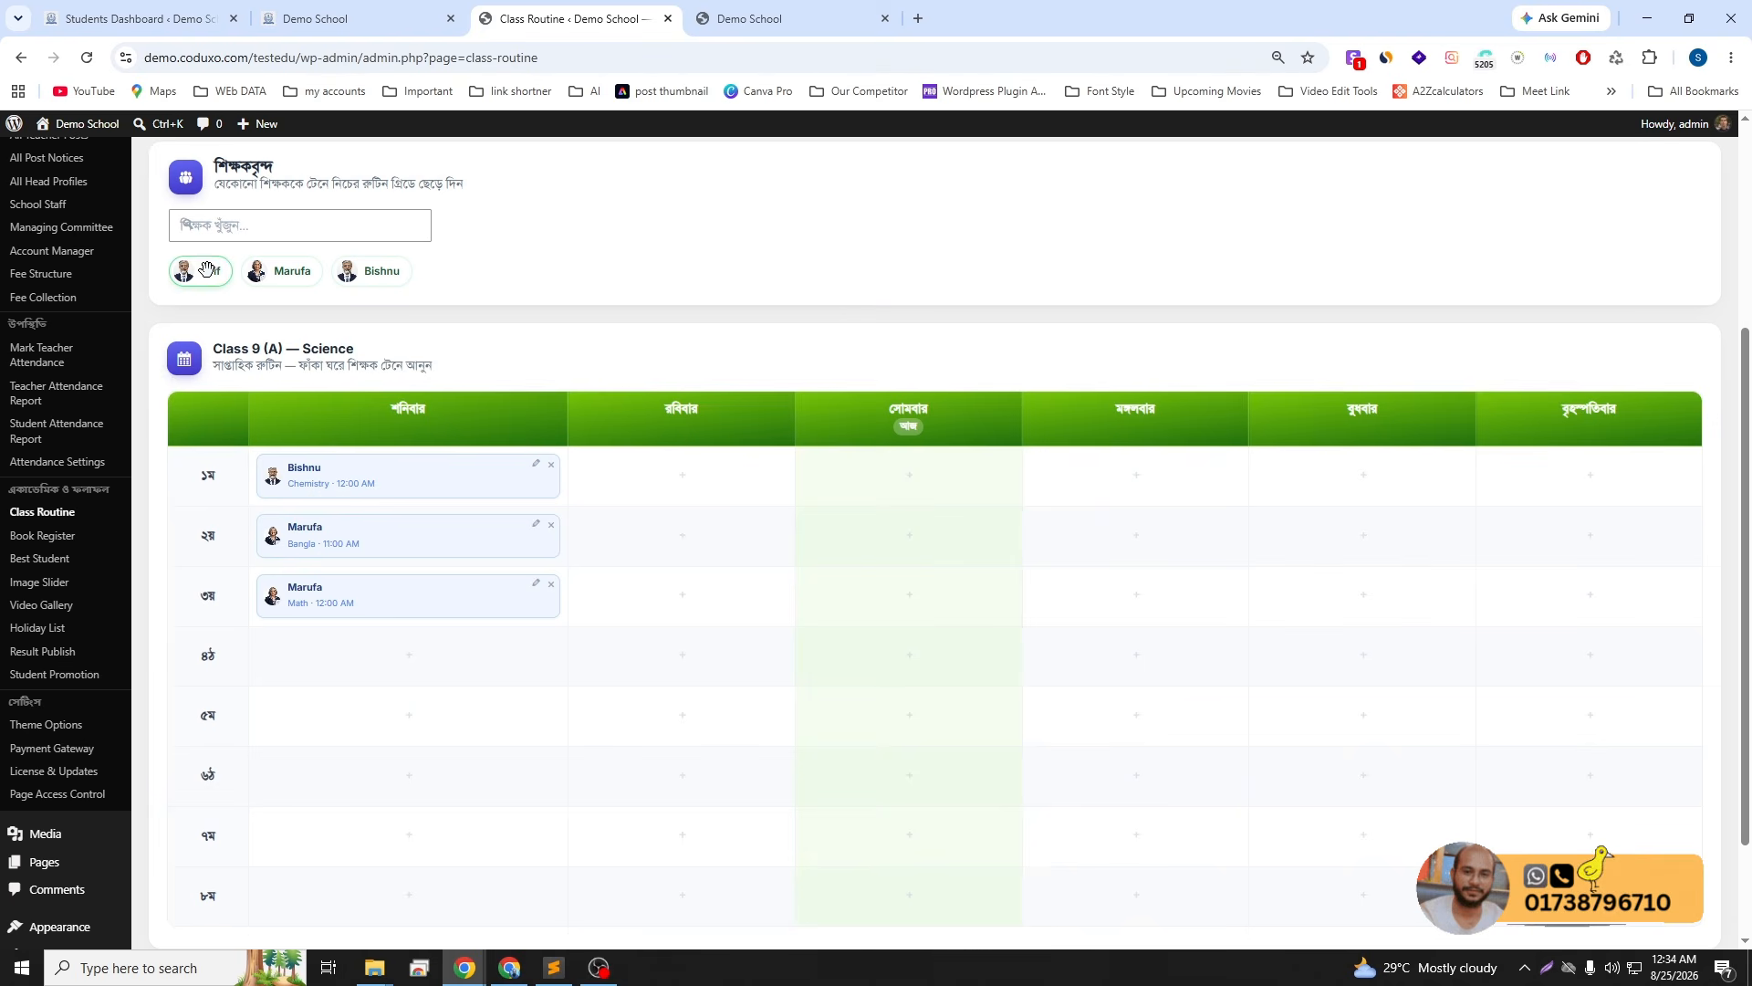
pyautogui.scroll(3, 338, 313)
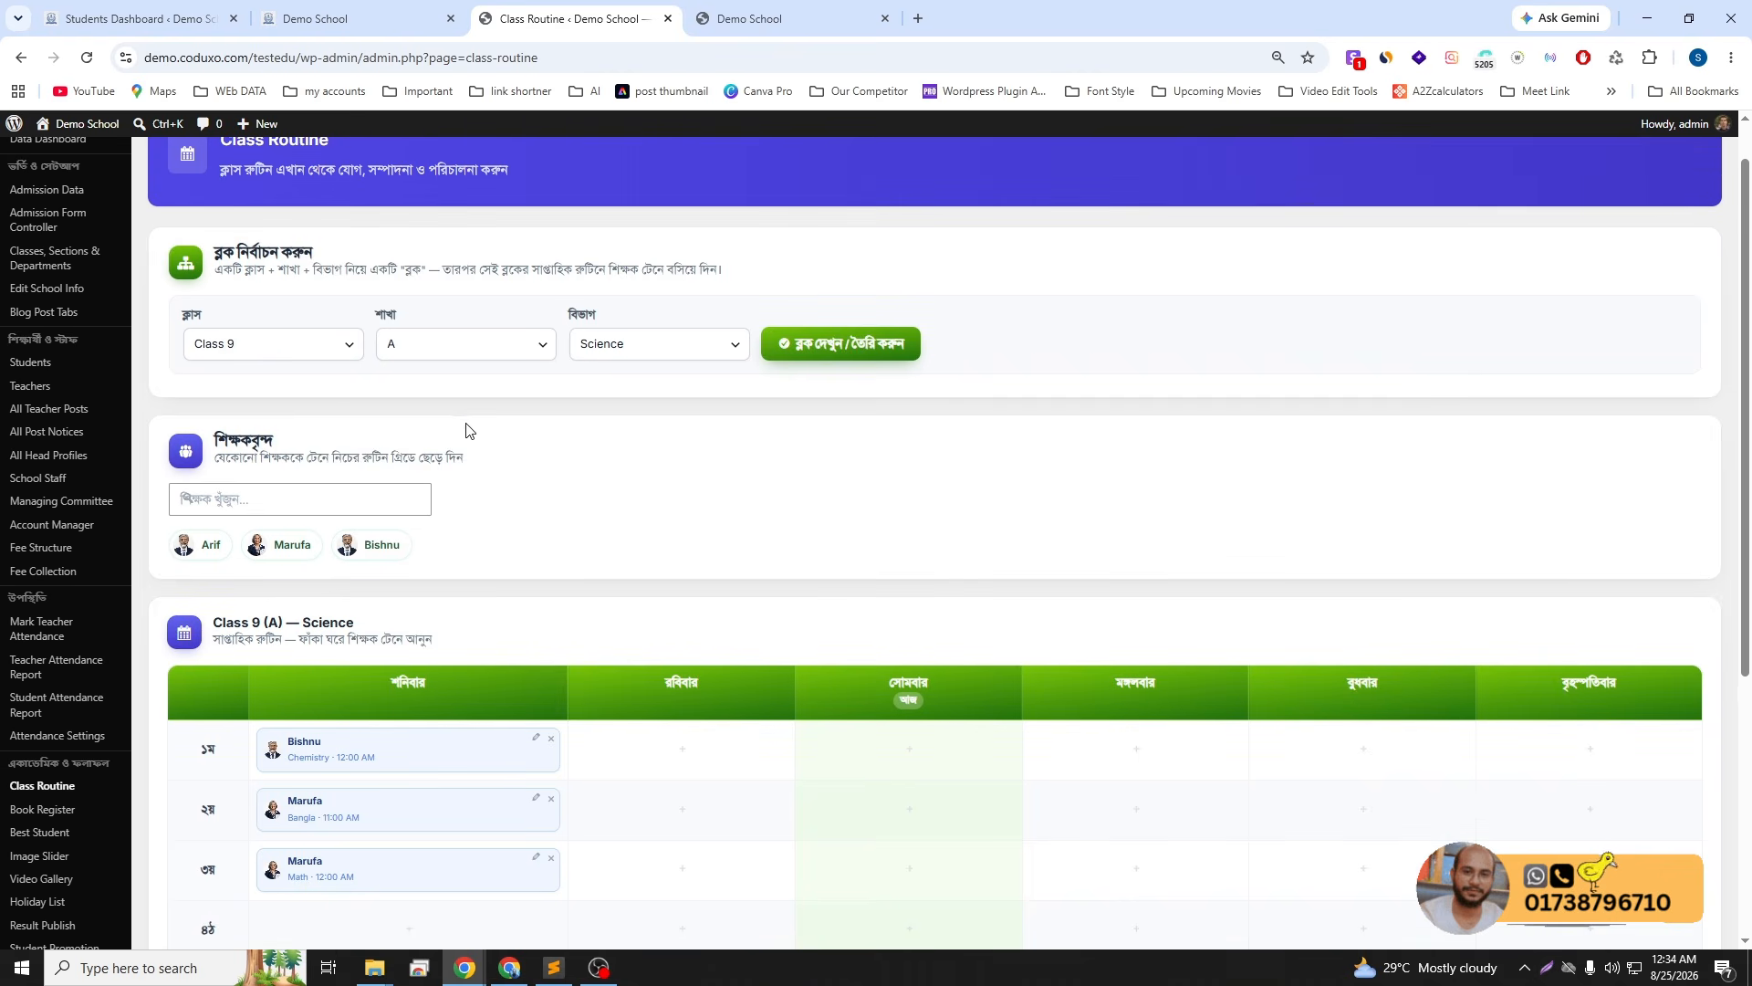
pyautogui.click(303, 409)
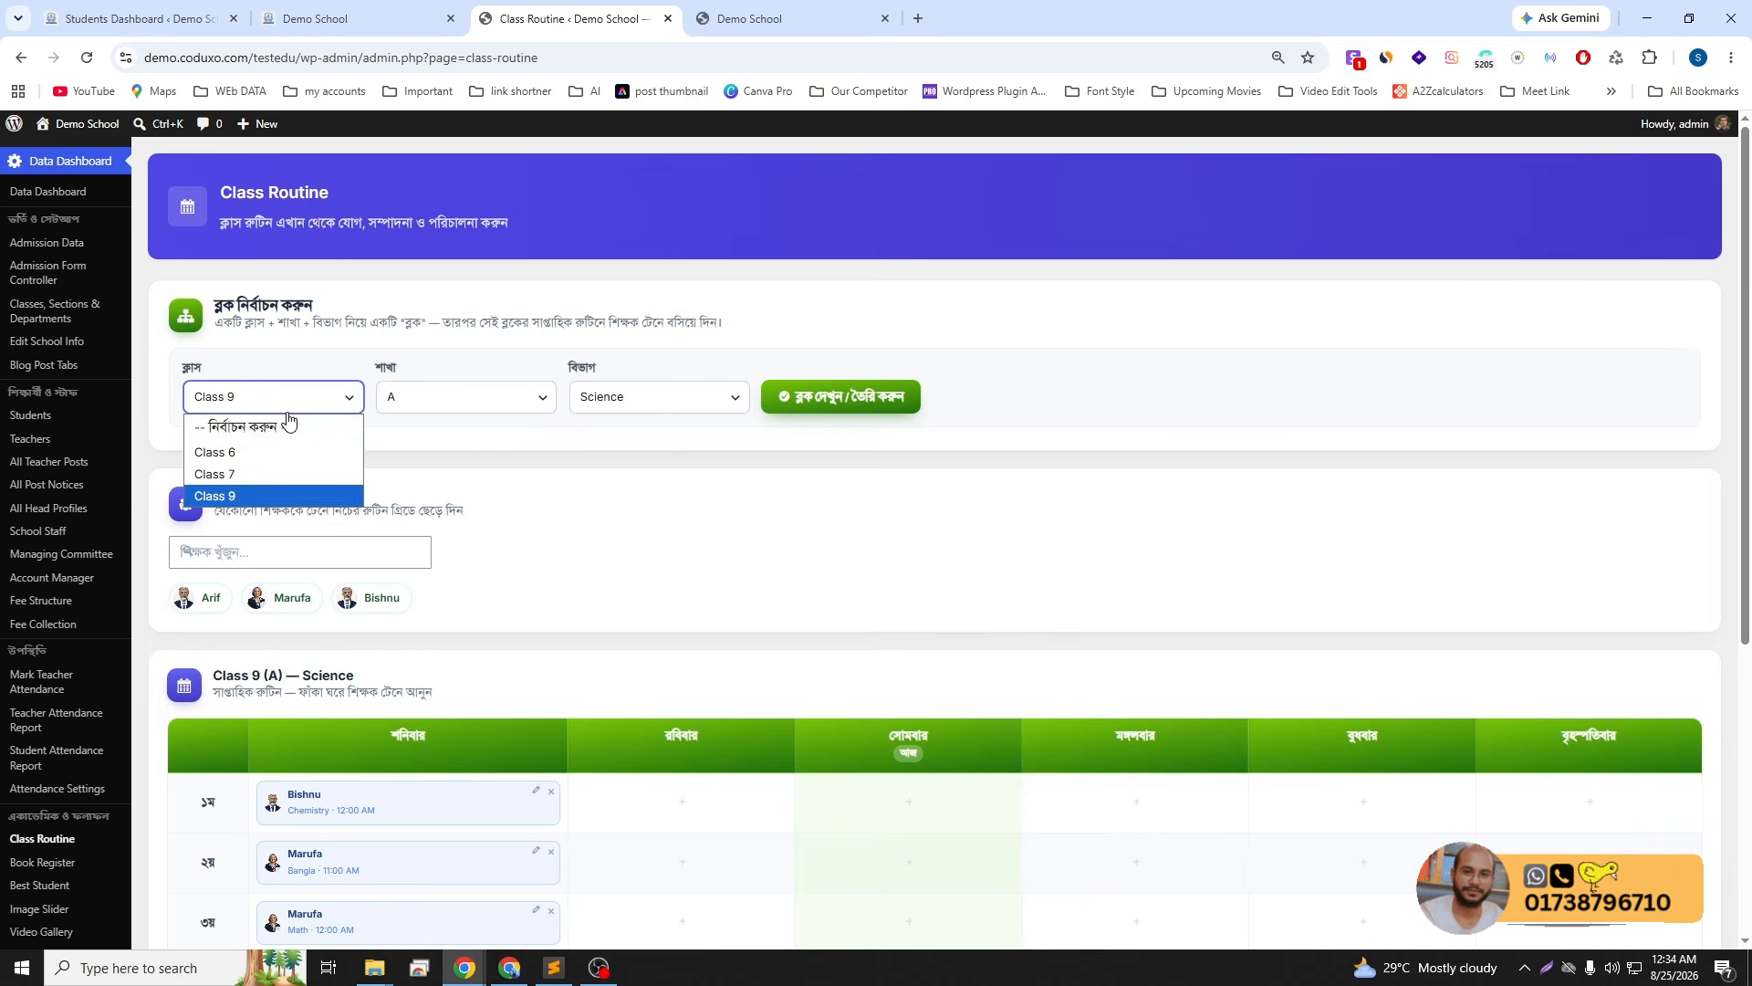
pyautogui.click(265, 444)
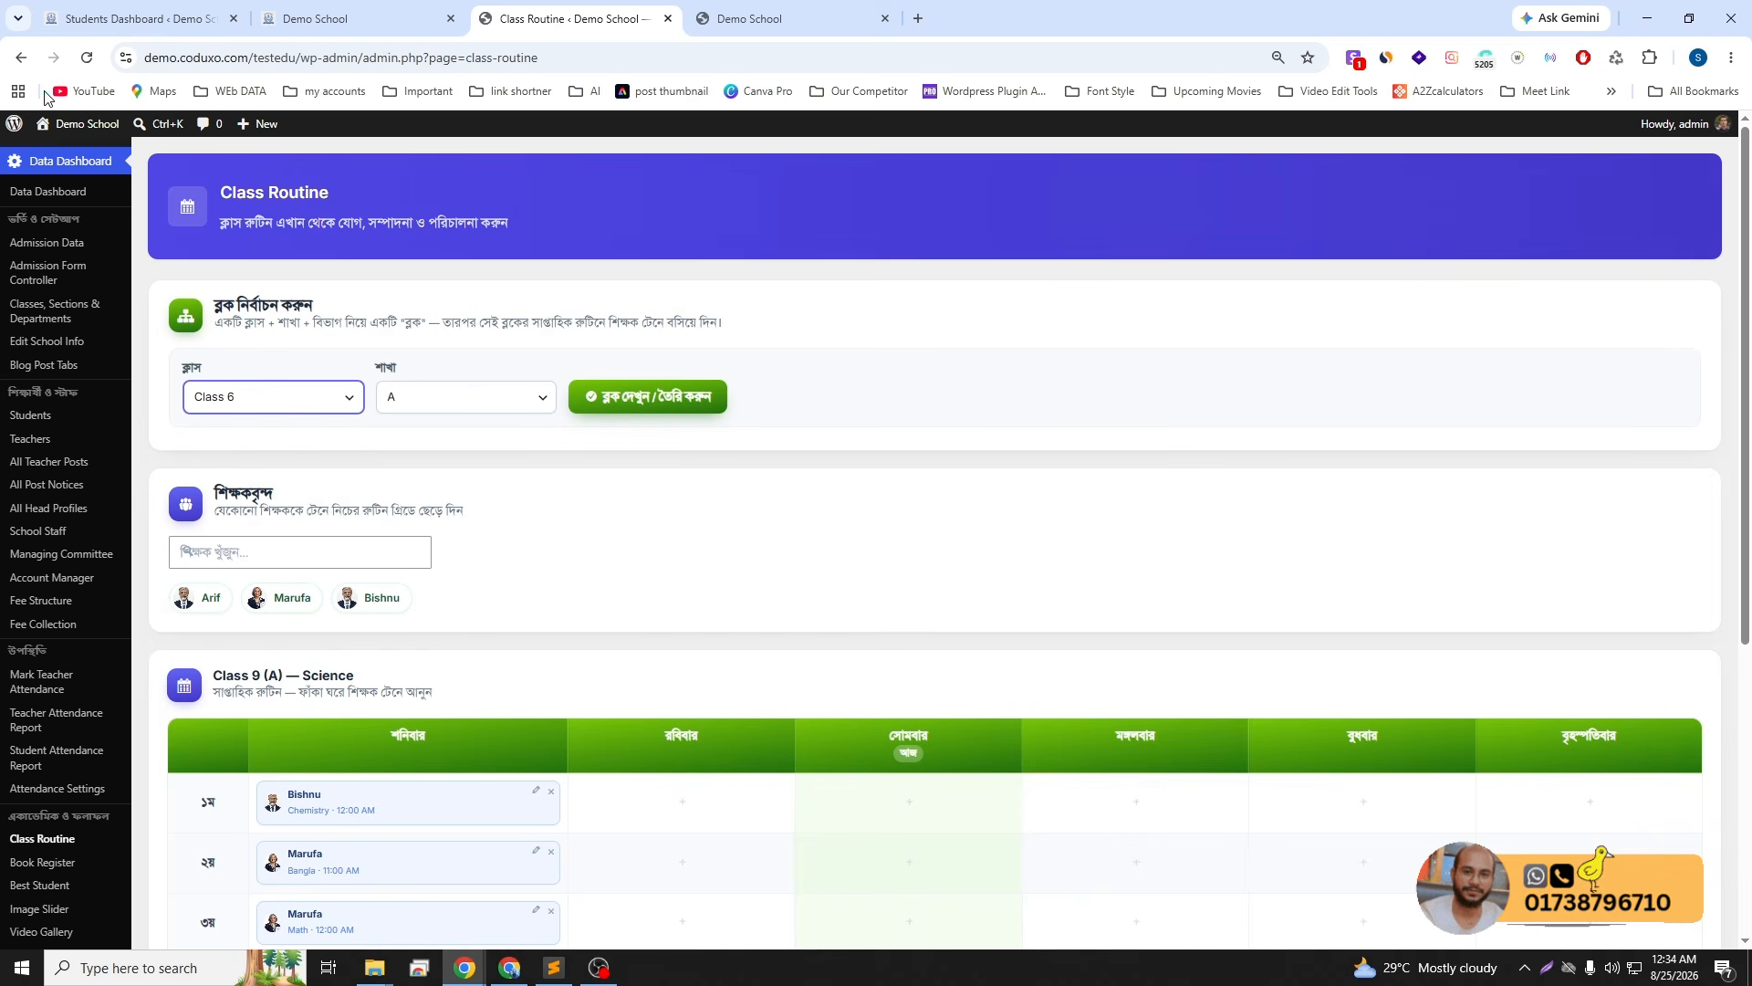
pyautogui.click(87, 58)
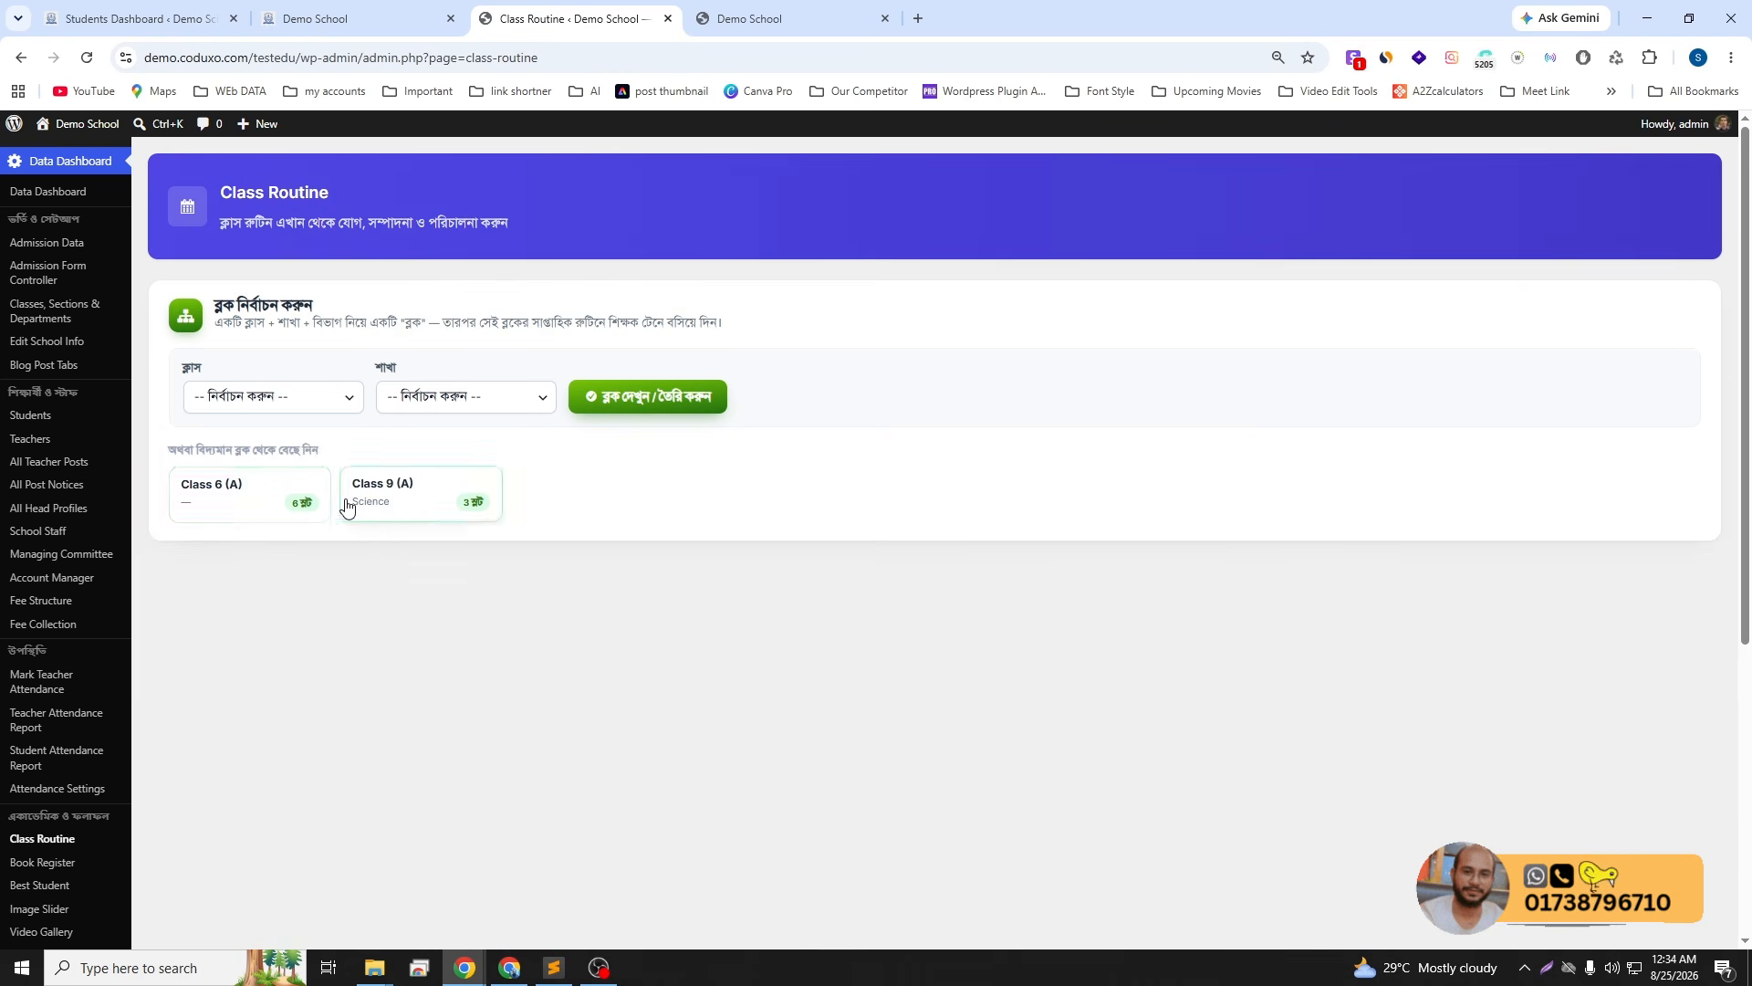
pyautogui.click(245, 501)
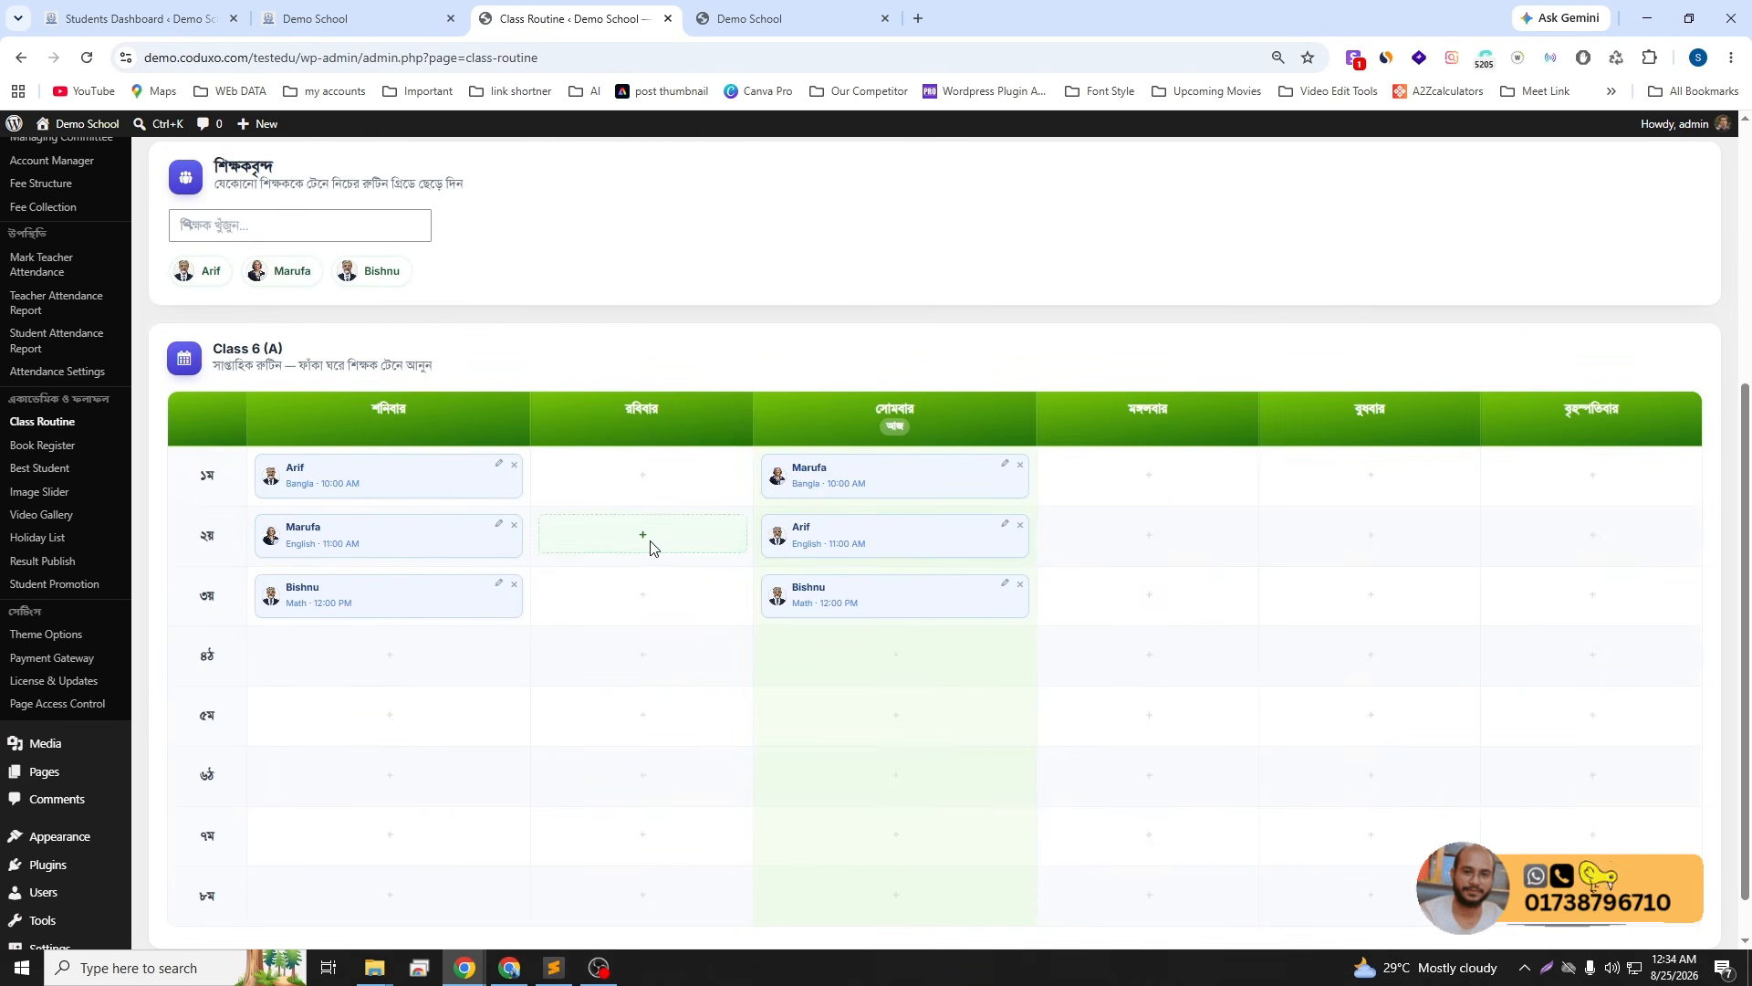
# - Examine the edit options of Class 6 A's Saturday third-period Math entry and cancel the edit
pyautogui.click(499, 586)
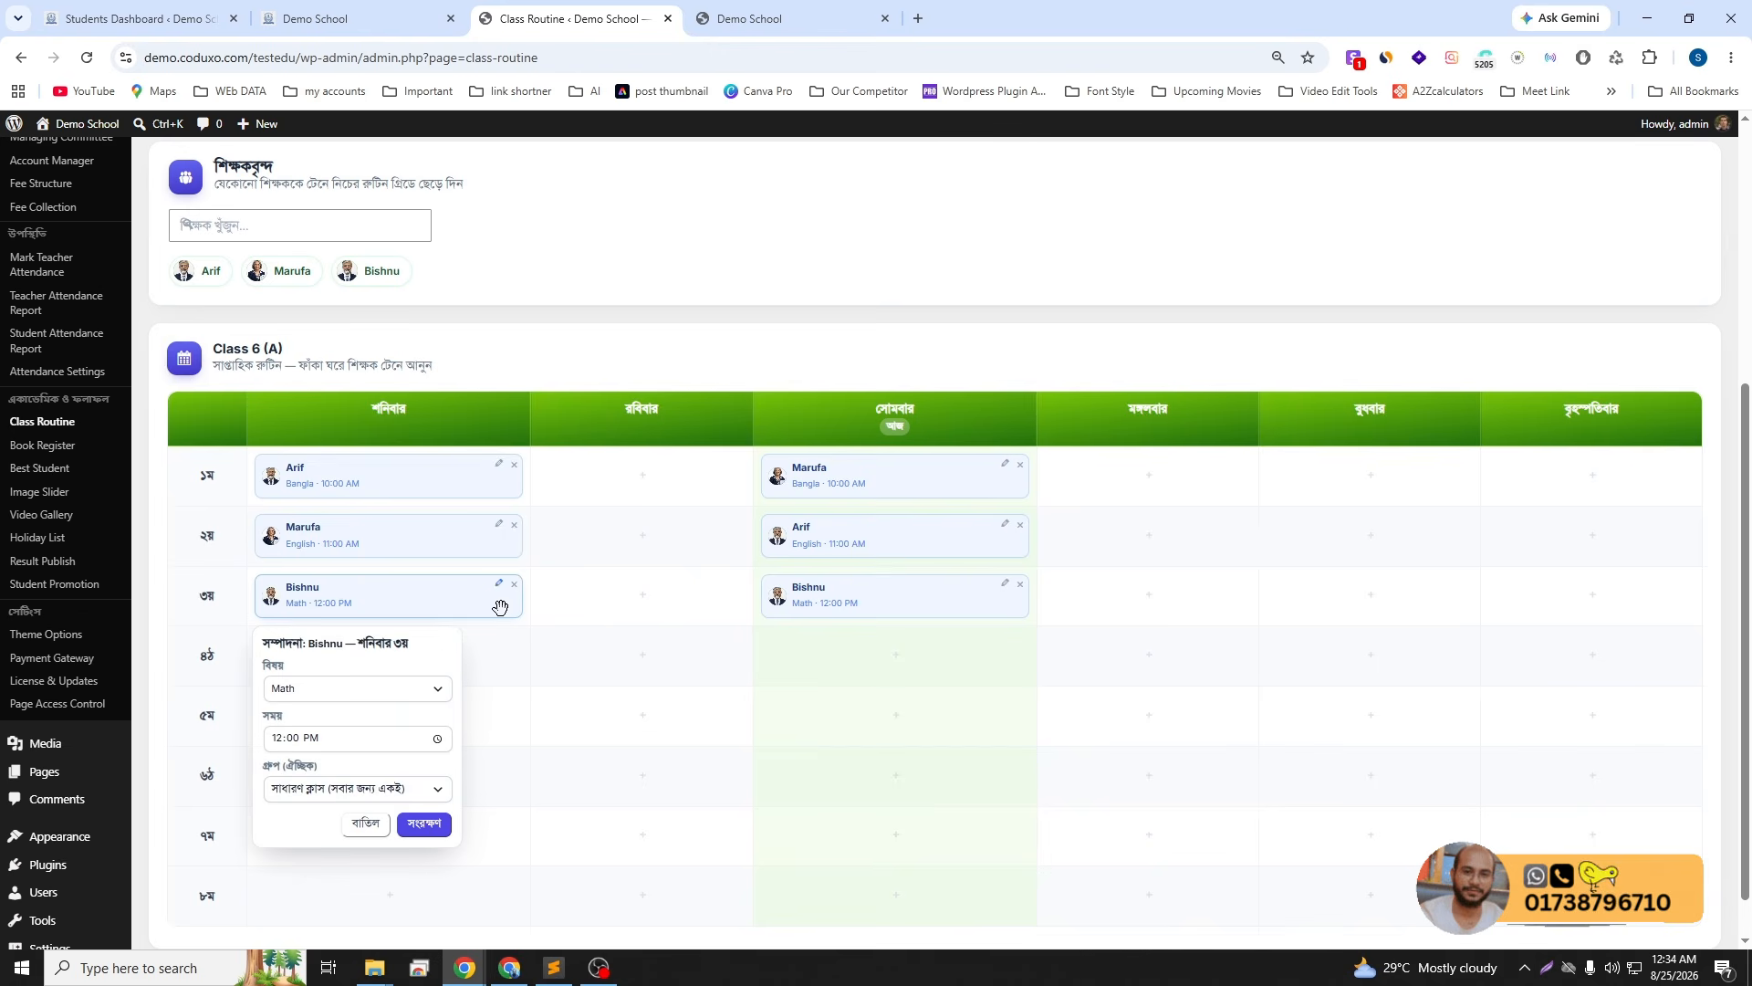
pyautogui.click(354, 831)
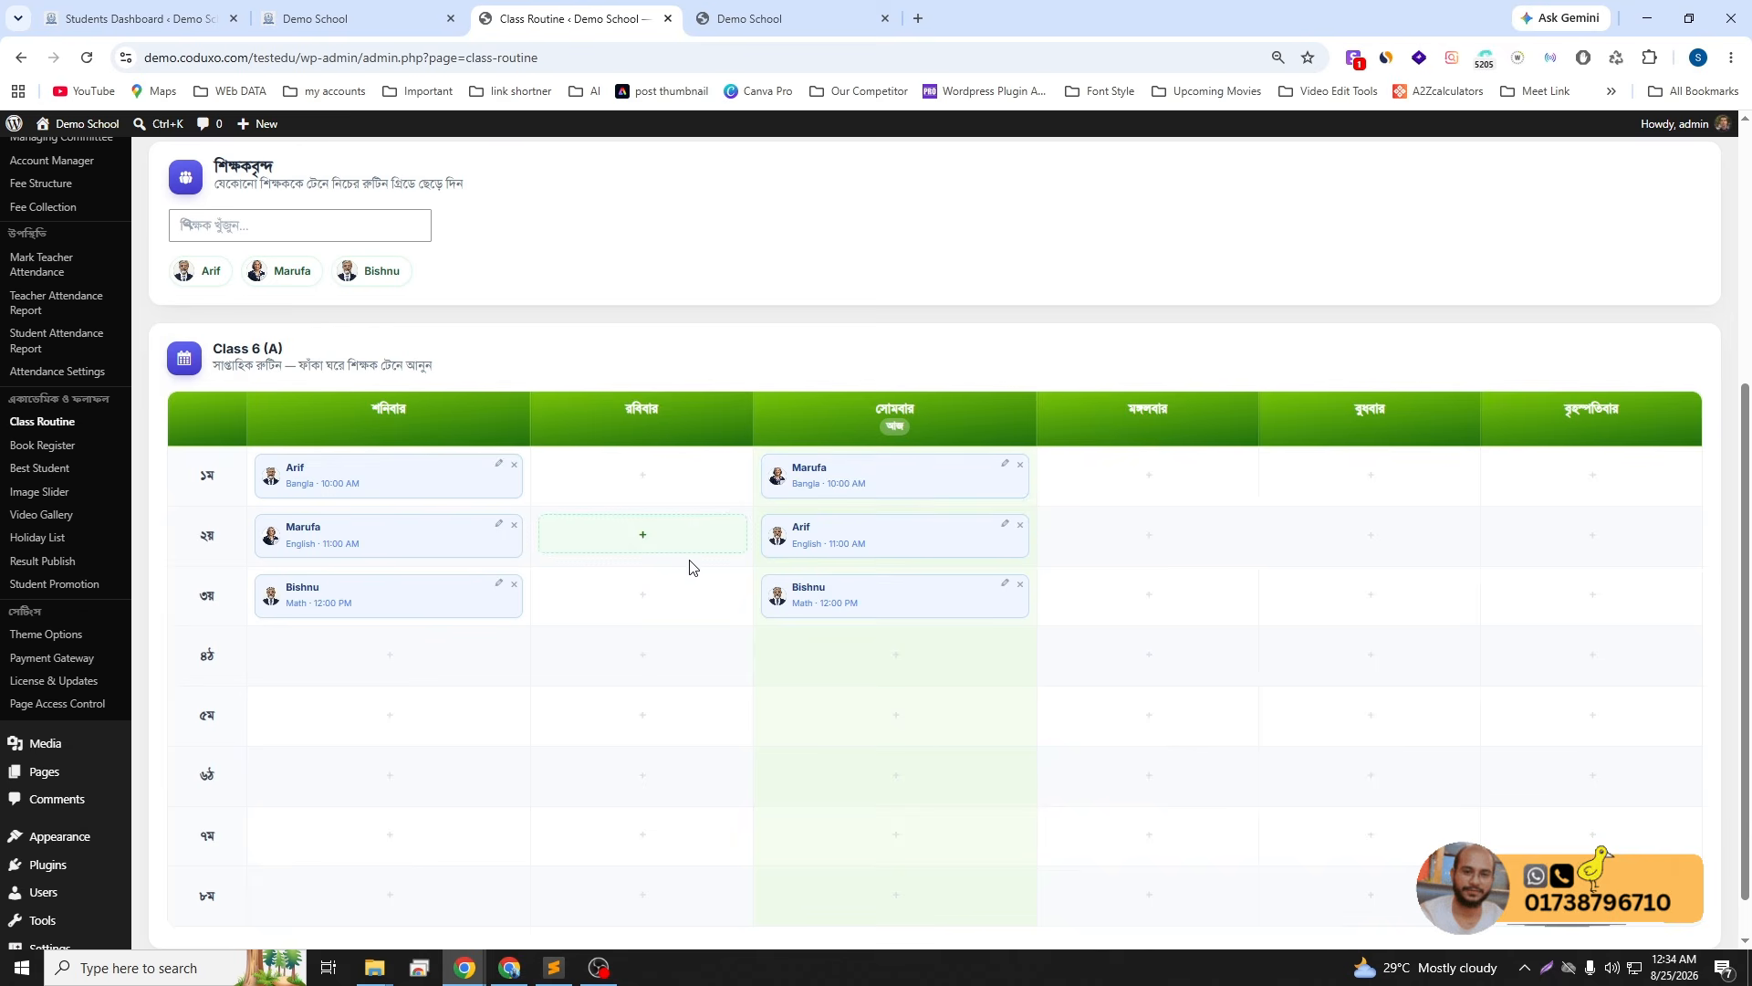
pyautogui.scroll(1, 692, 567)
pyautogui.scroll(1, 692, 567)
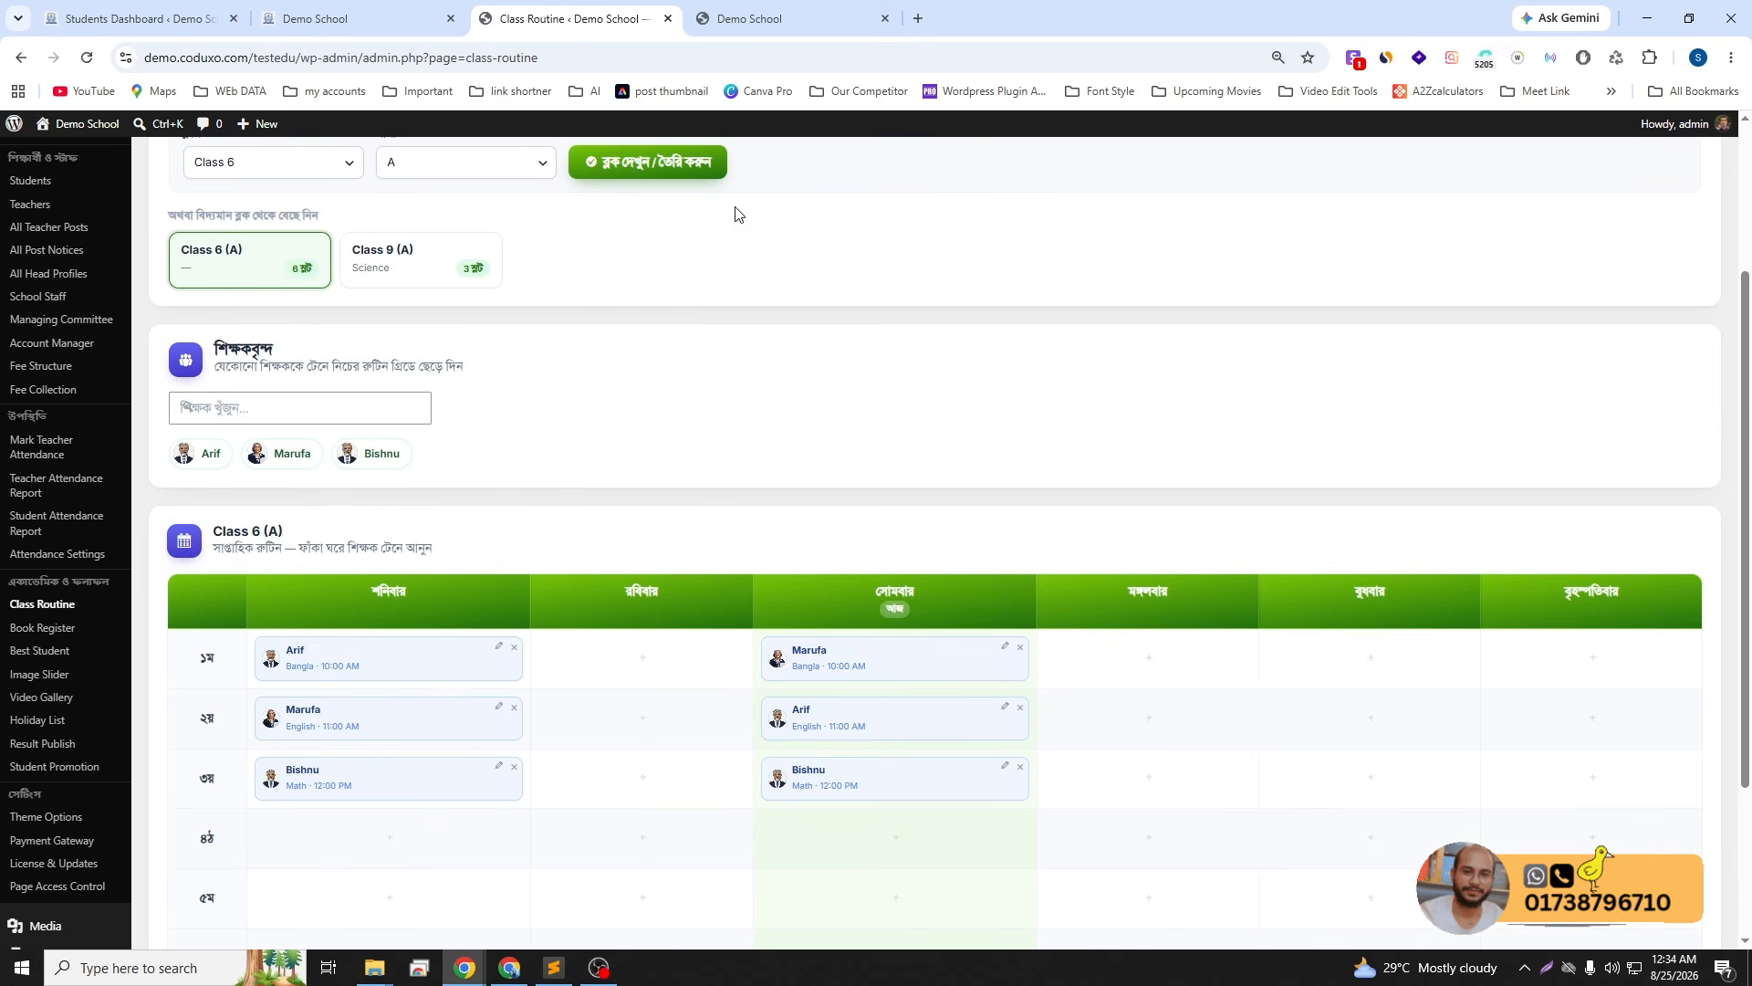
# - Open the teacher login panel from the public school site
pyautogui.click(759, 15)
pyautogui.click(1264, 269)
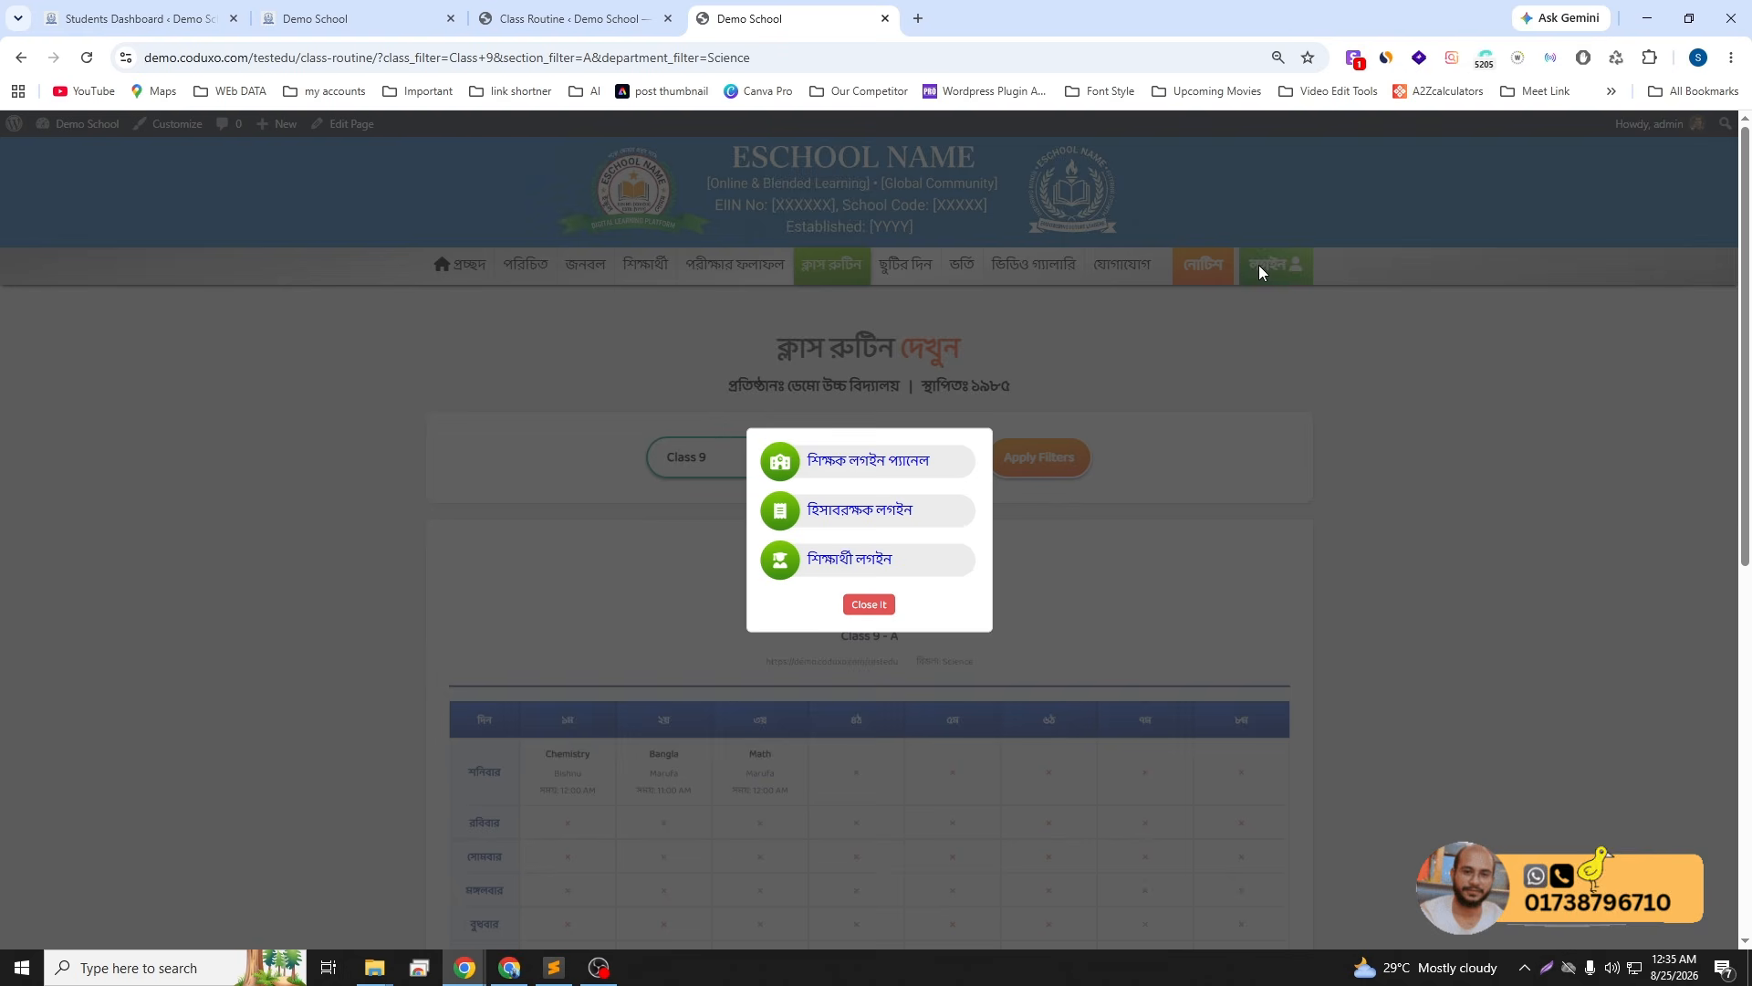
pyautogui.click(856, 473)
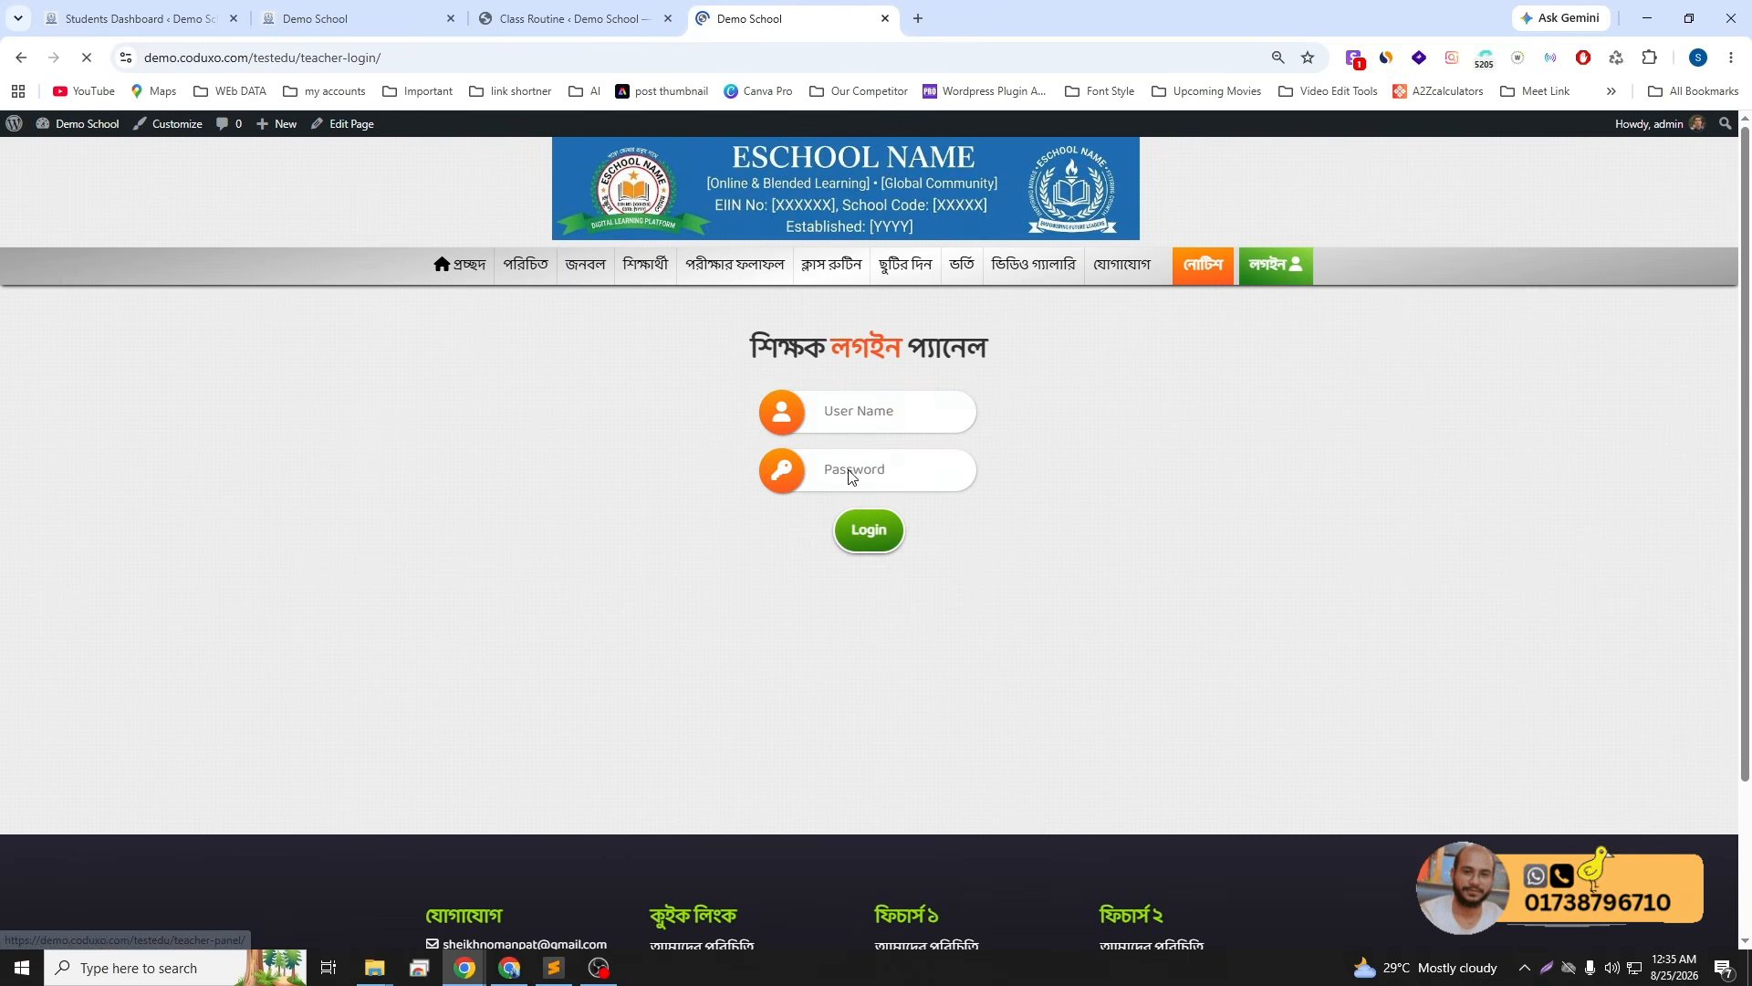
# - Replace the prefilled login name with the second listed teacher's user name
pyautogui.click(886, 409)
pyautogui.doubleClick(886, 409)
pyautogui.hotkey('ctrl', 'a')
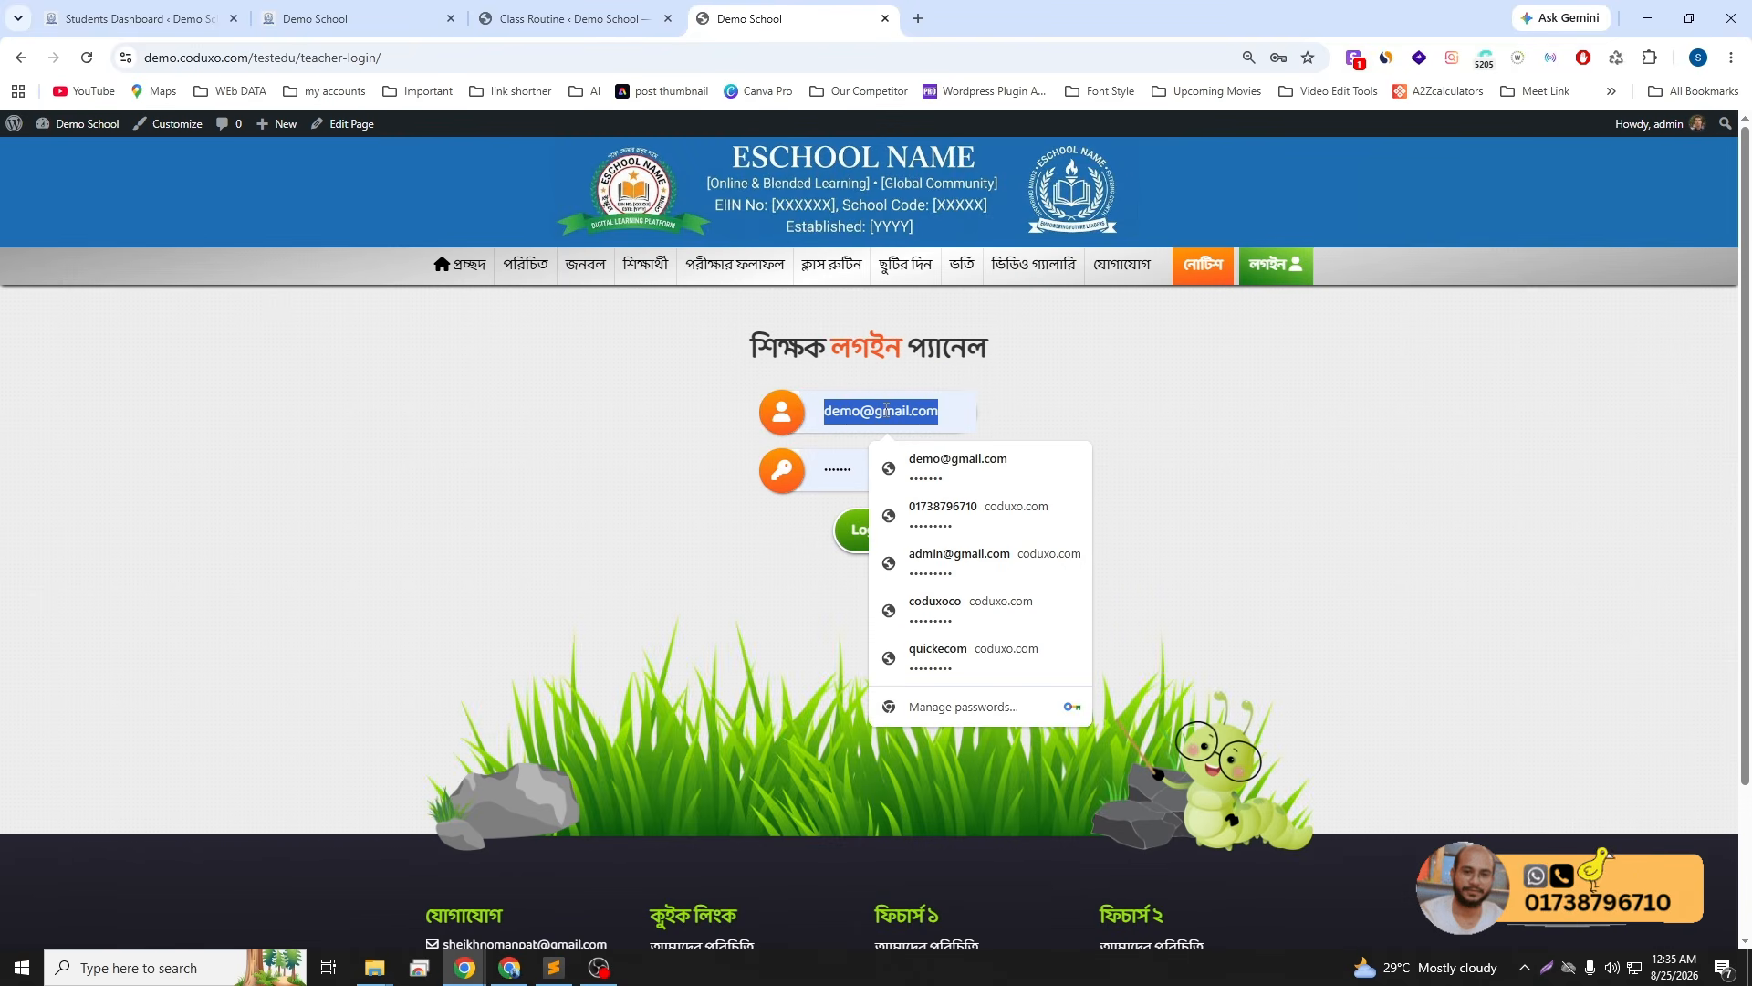
pyautogui.press('BackSpace')
pyautogui.write('Ma')
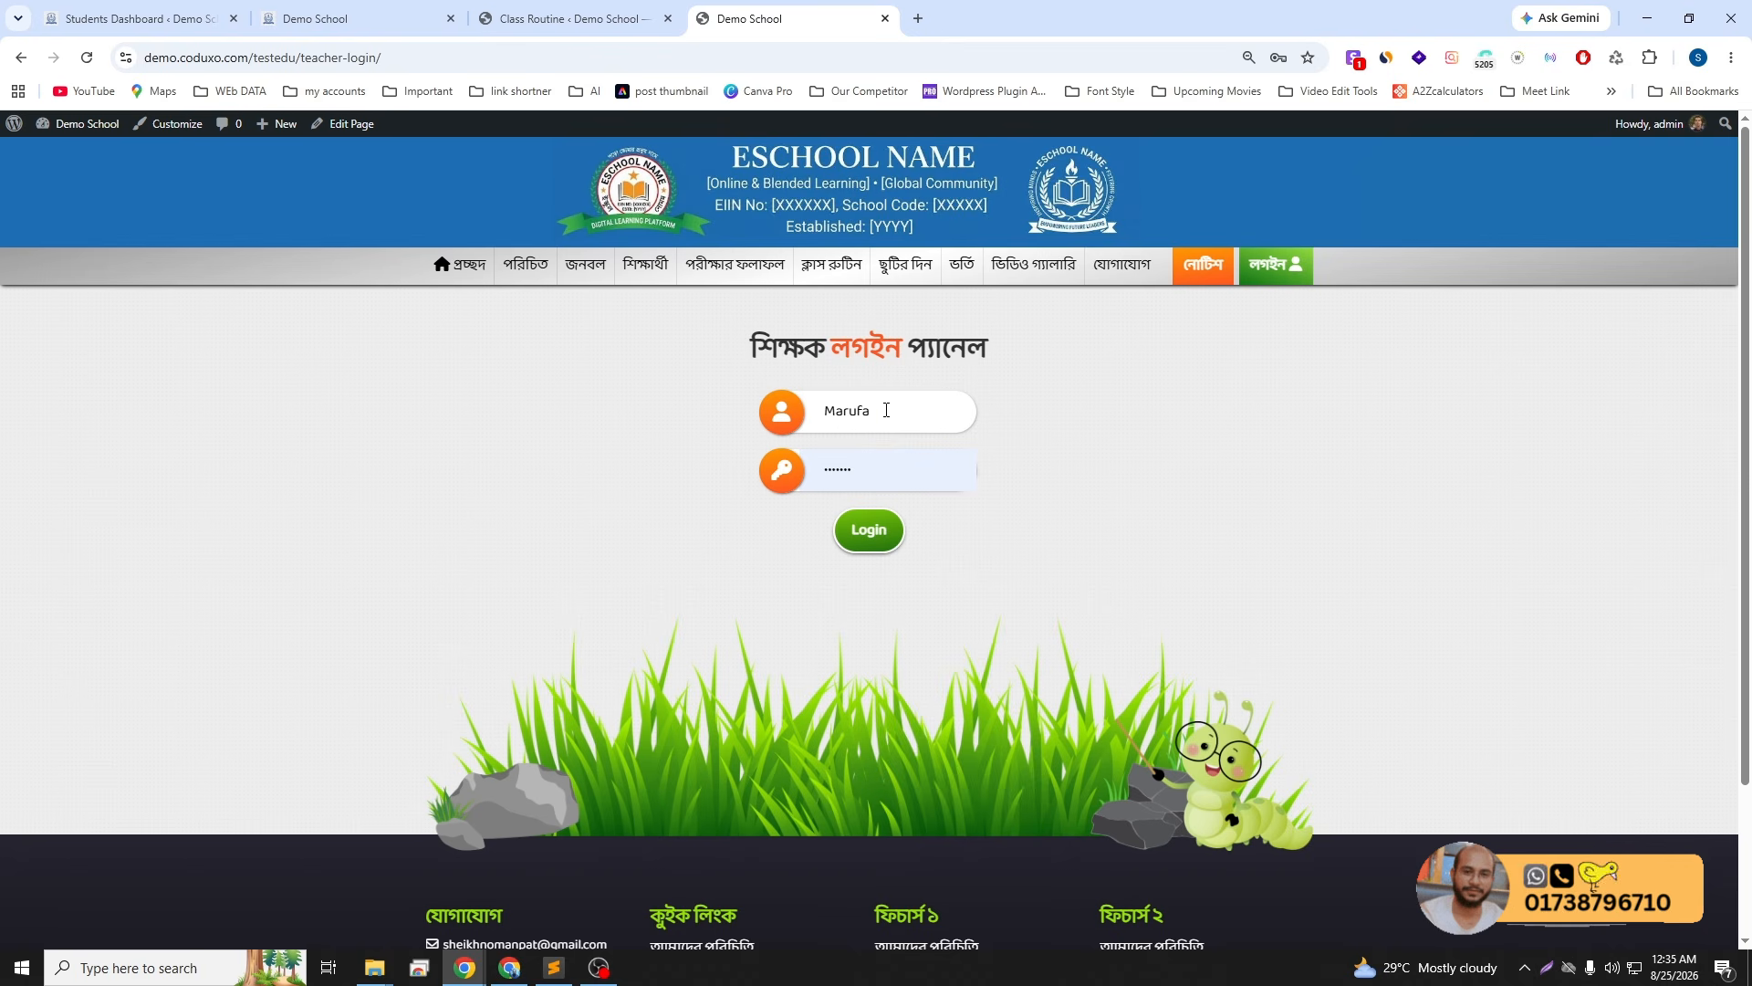
pyautogui.write('rufa')
pyautogui.doubleClick(886, 410)
# - Replace the prefilled password with the teacher's account password, log in to the teacher panel, and dismiss the browser's password warning
pyautogui.click(848, 475)
pyautogui.hotkey('ctrl', 'a')
pyautogui.hotkey('ctrl', 'v')
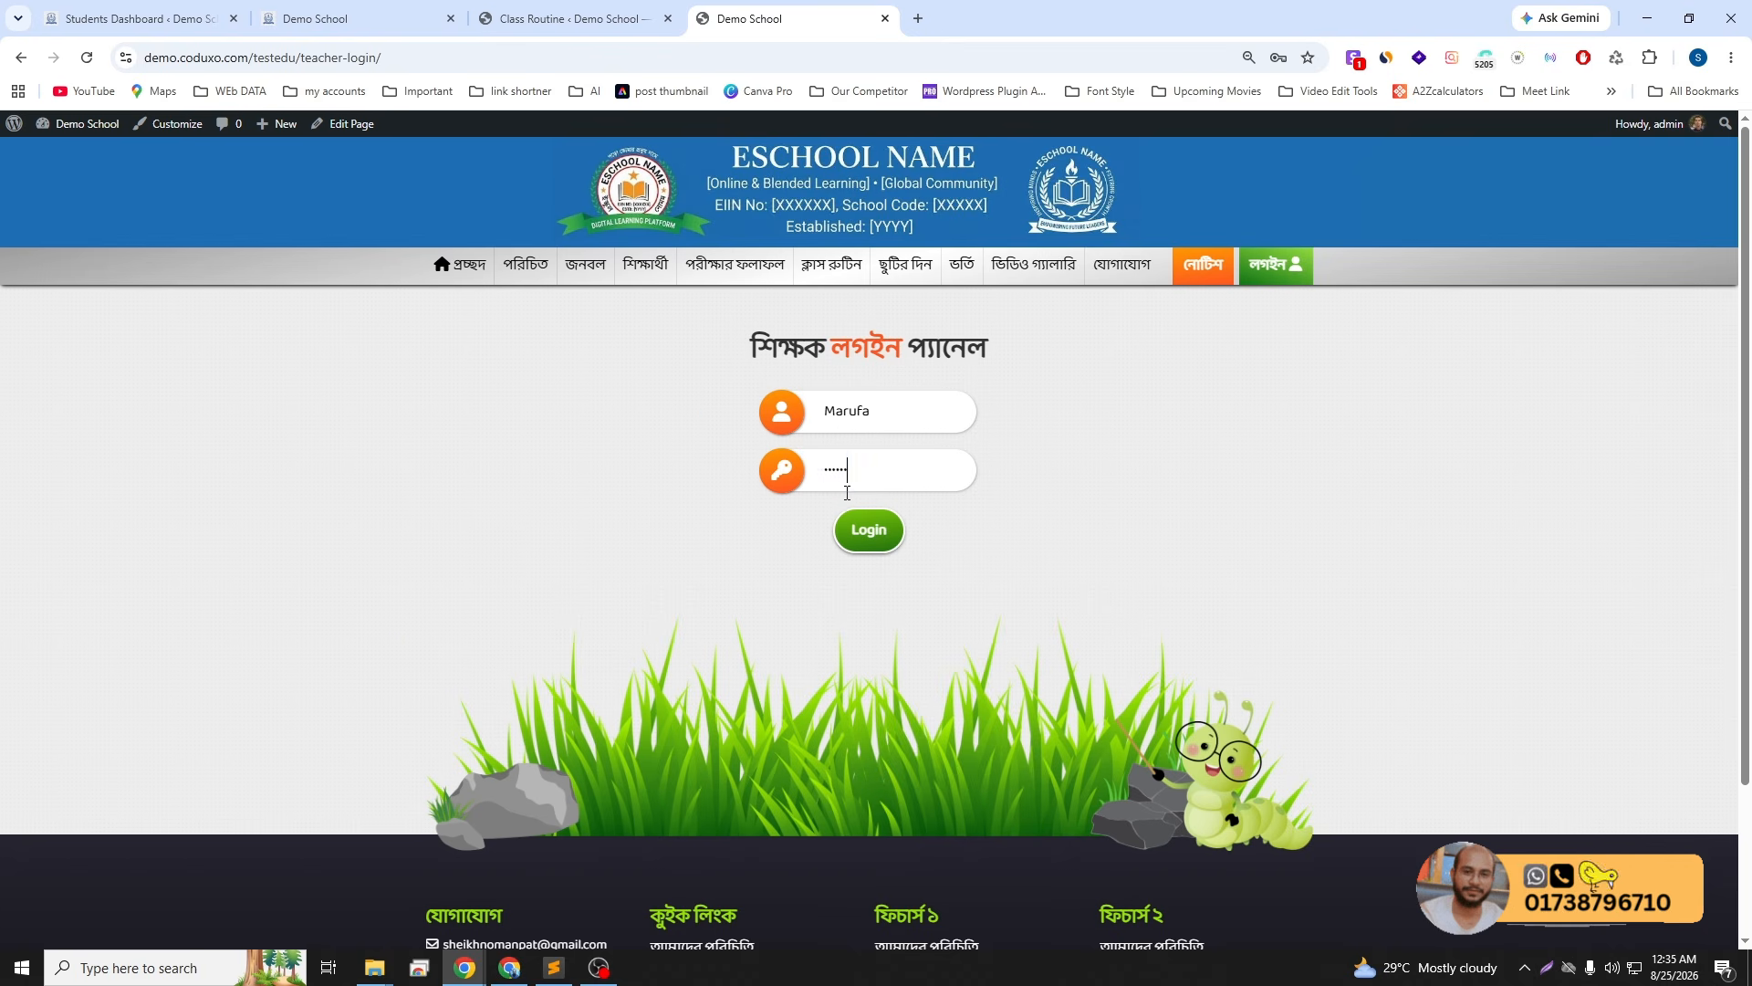
pyautogui.click(877, 538)
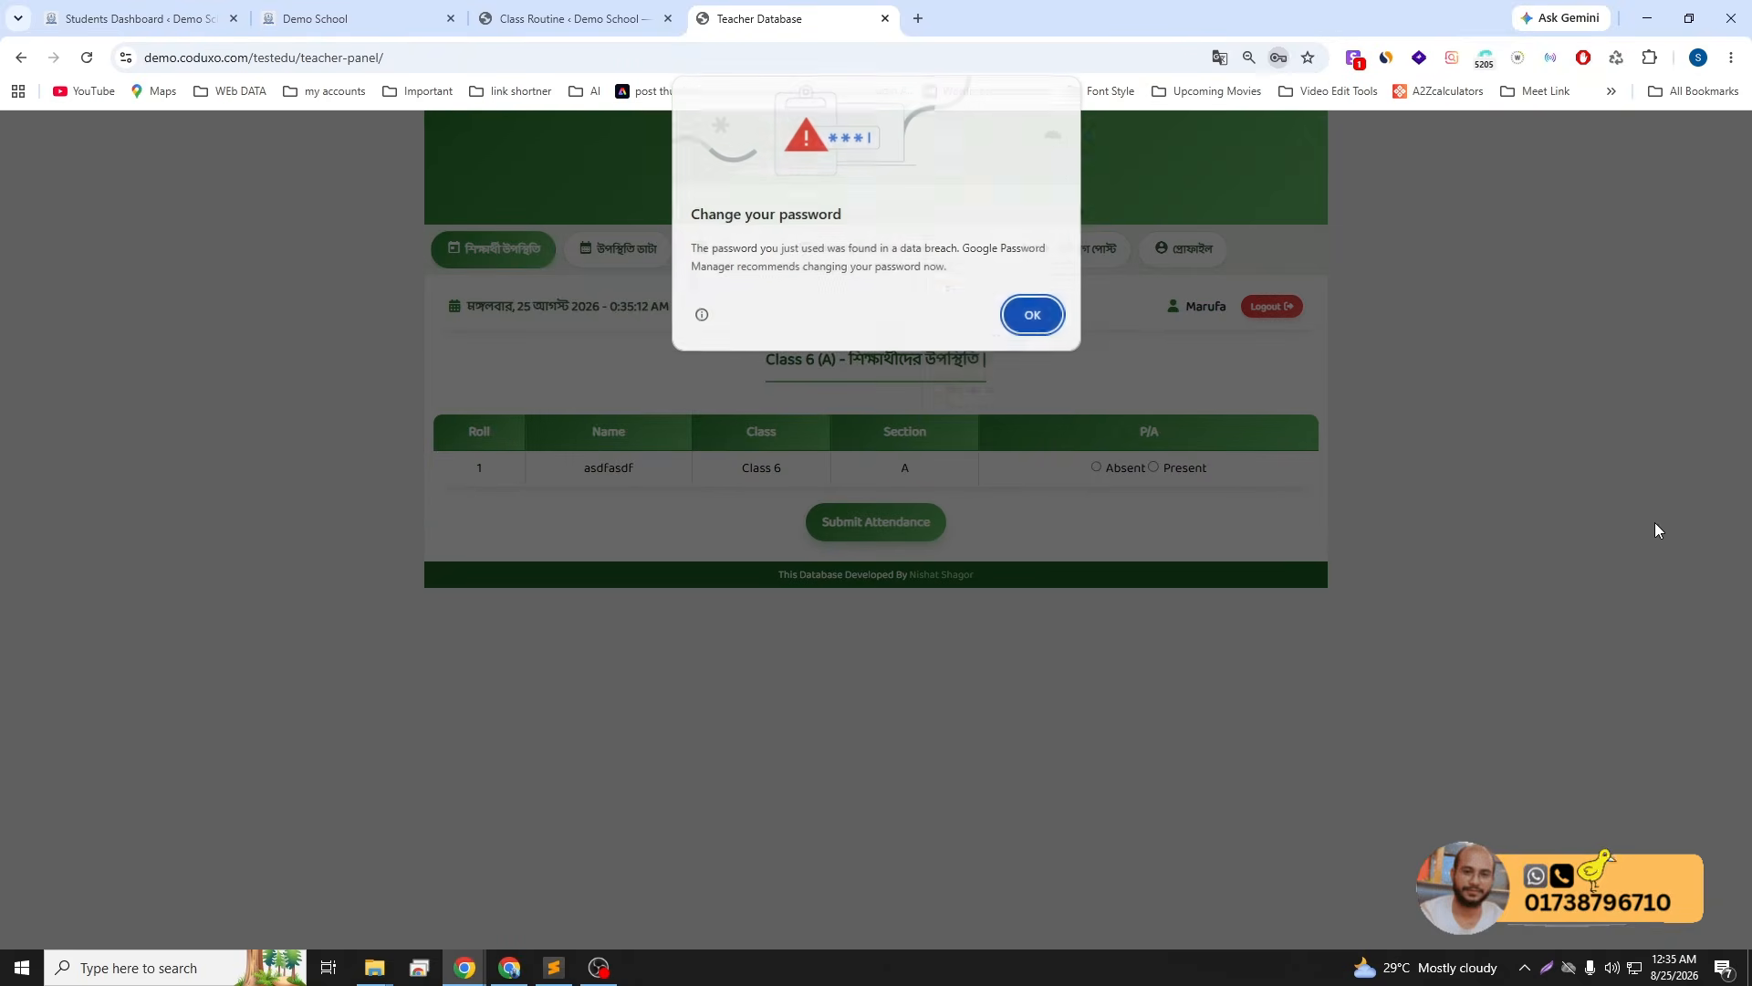
pyautogui.click(1032, 317)
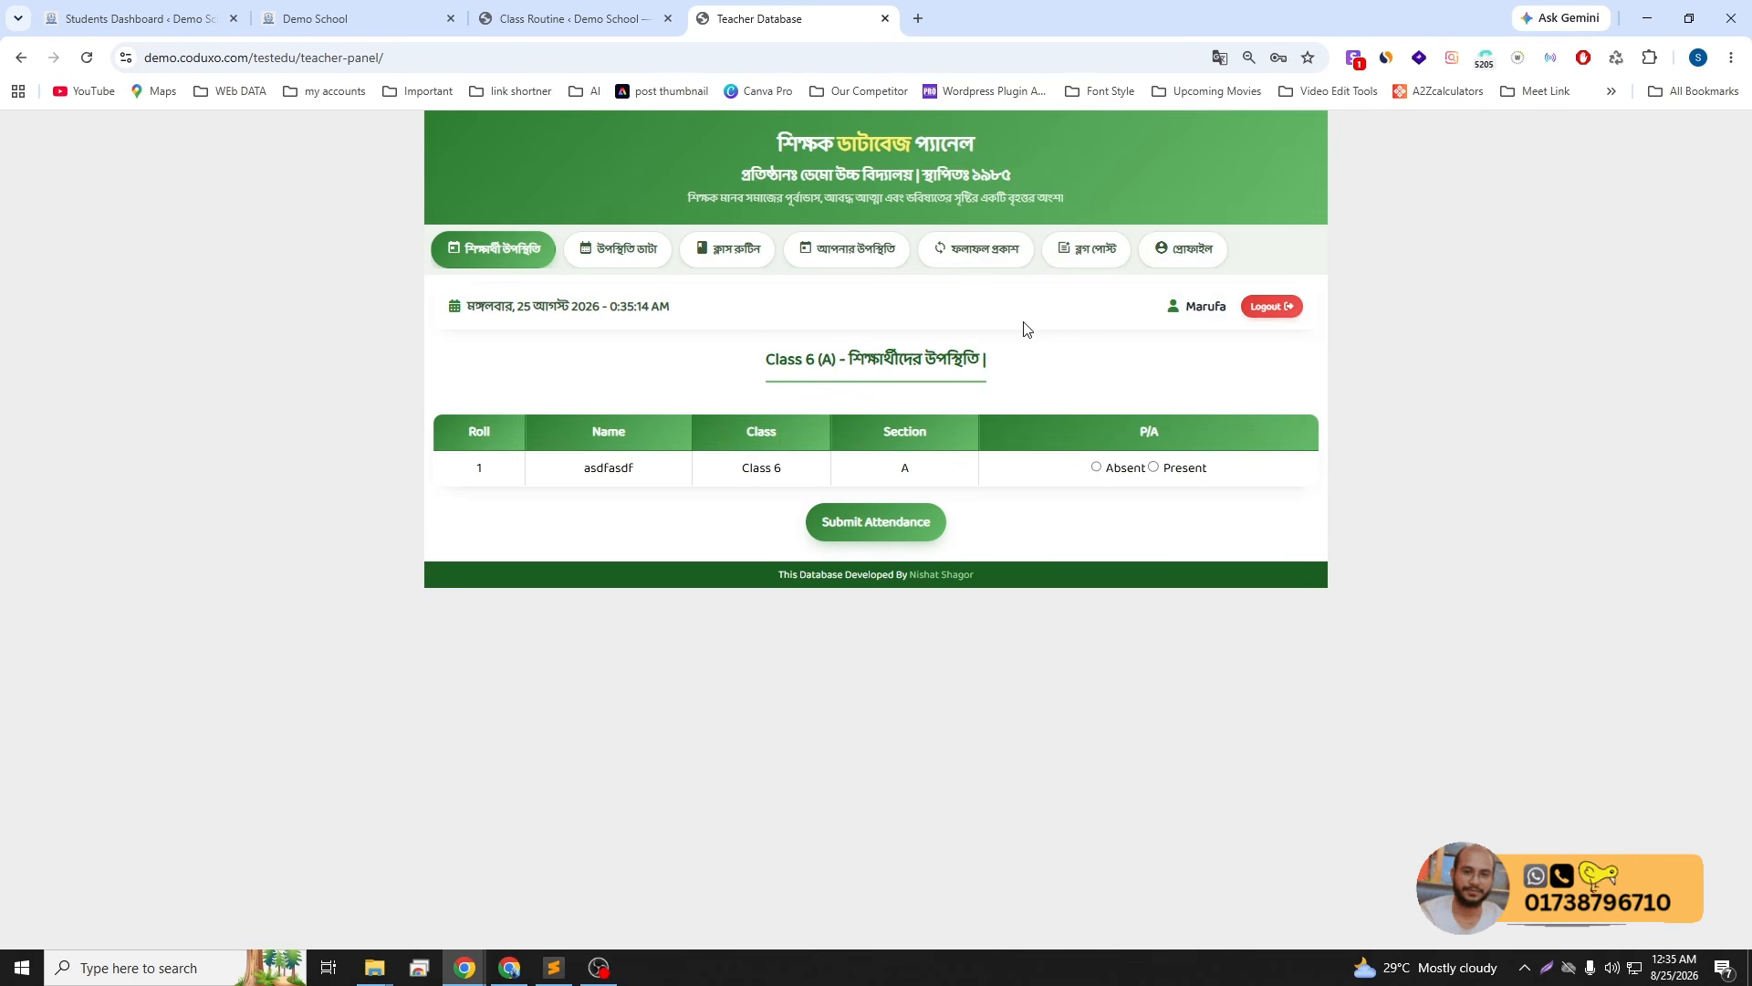
# - Check the student listed for Class 6 A attendance in the teacher panel and open the school admin's Students dashboard
pyautogui.click(1261, 344)
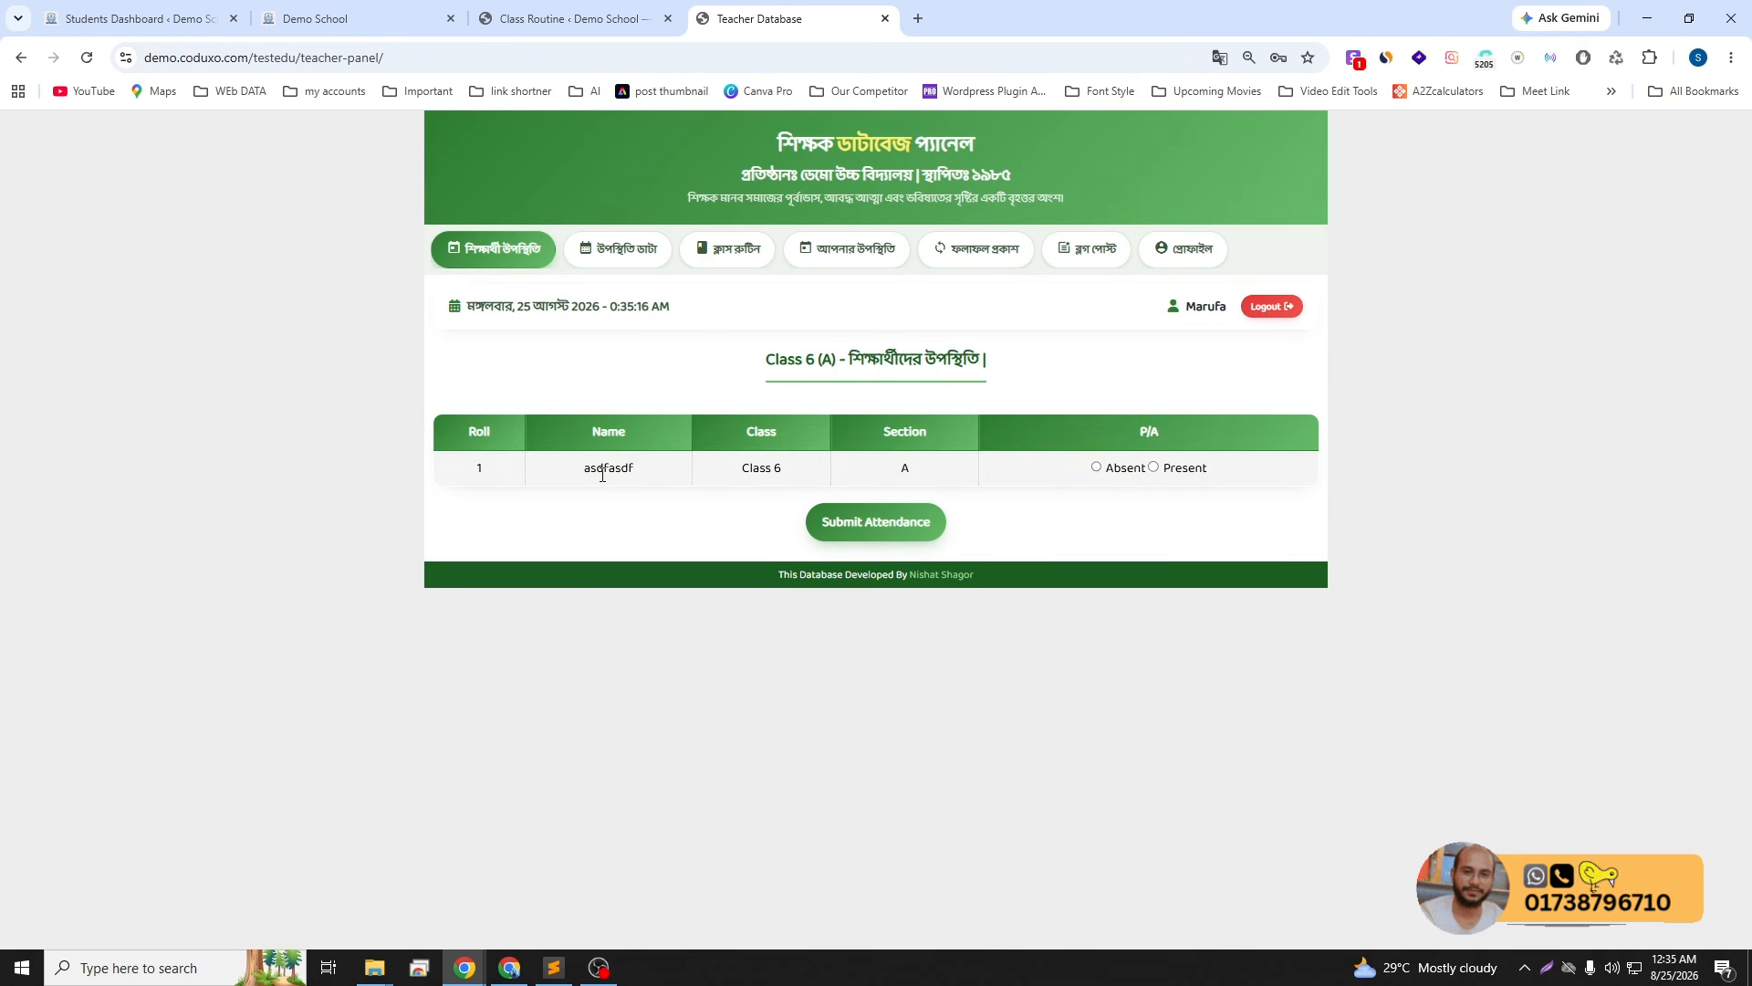
pyautogui.doubleClick(604, 467)
pyautogui.click(575, 18)
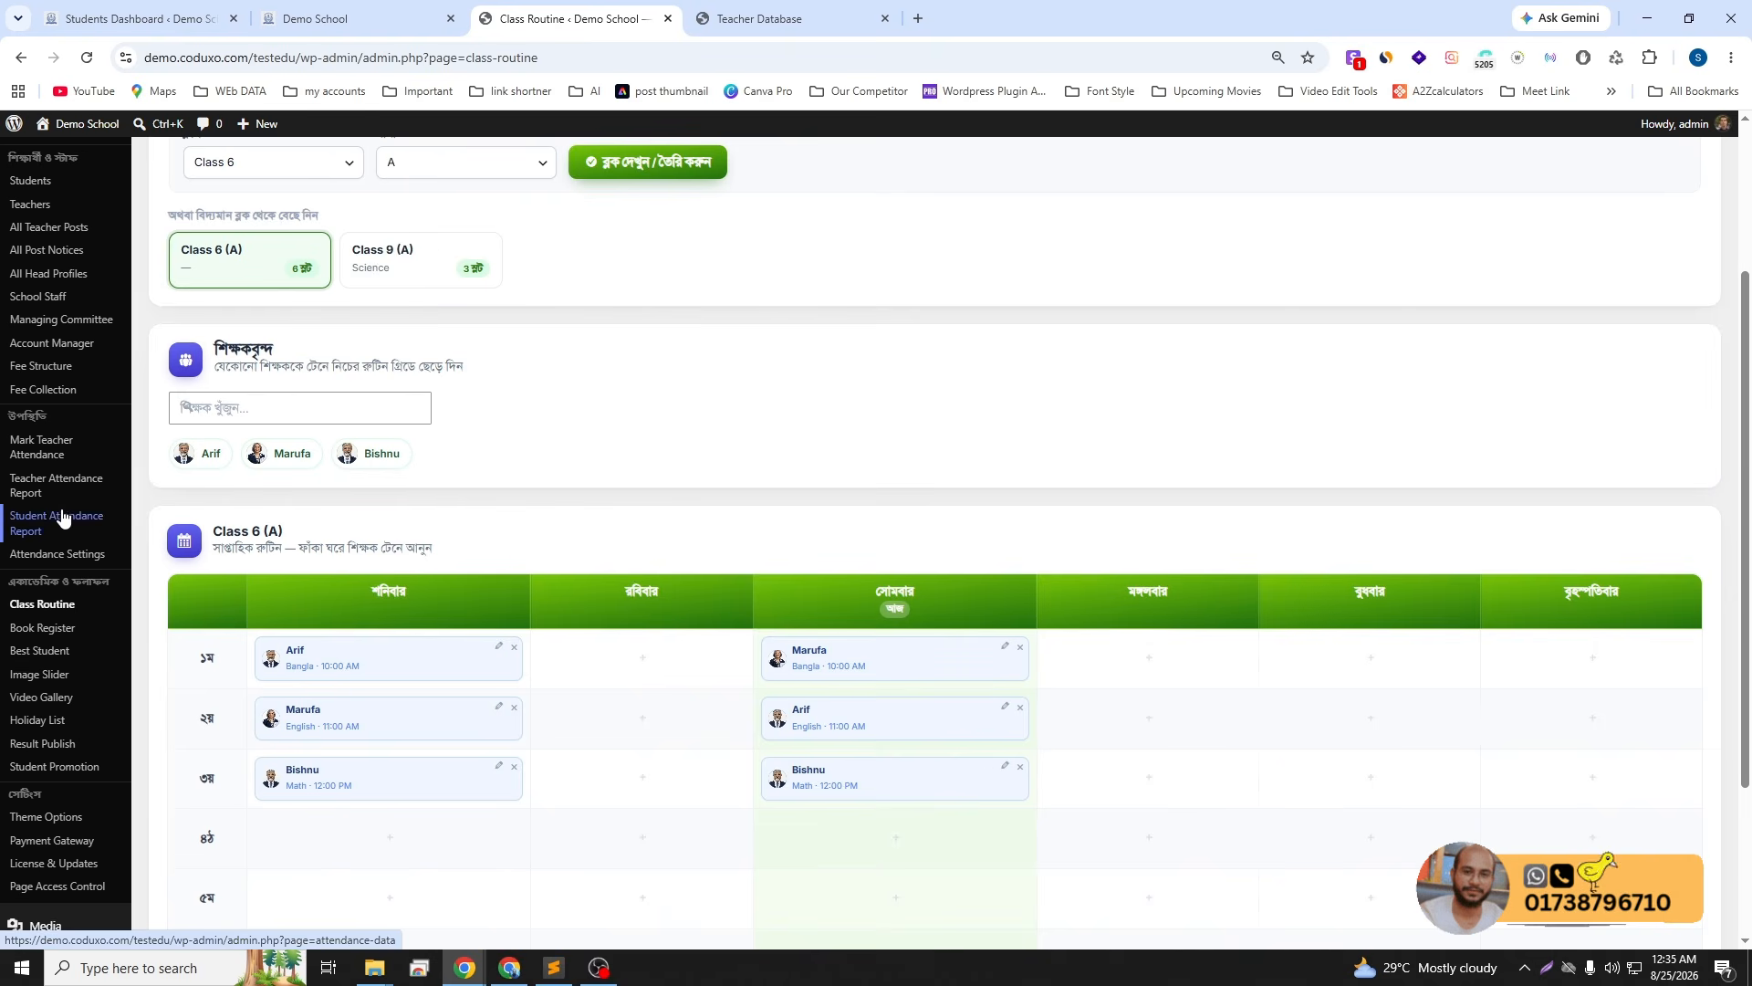
pyautogui.scroll(3, 61, 518)
pyautogui.click(33, 417)
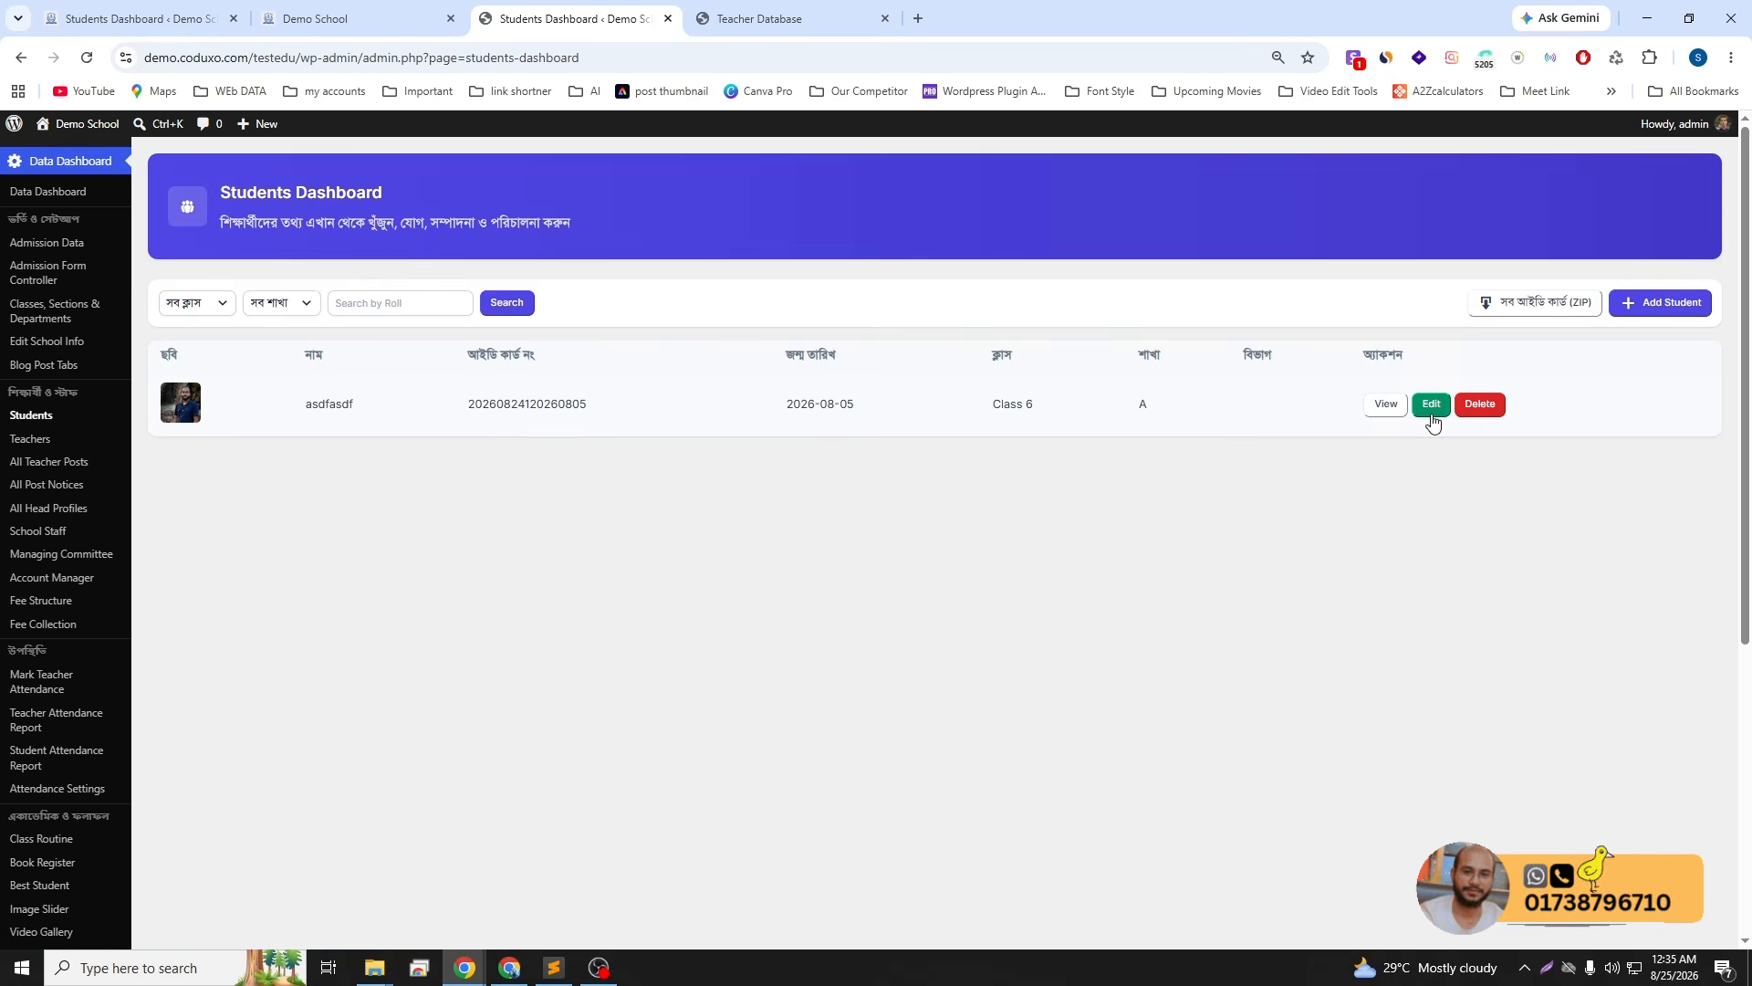
# - Edit the Class 6 student's record and replace the placeholder student name with a real first name
pyautogui.click(1431, 413)
pyautogui.doubleClick(569, 488)
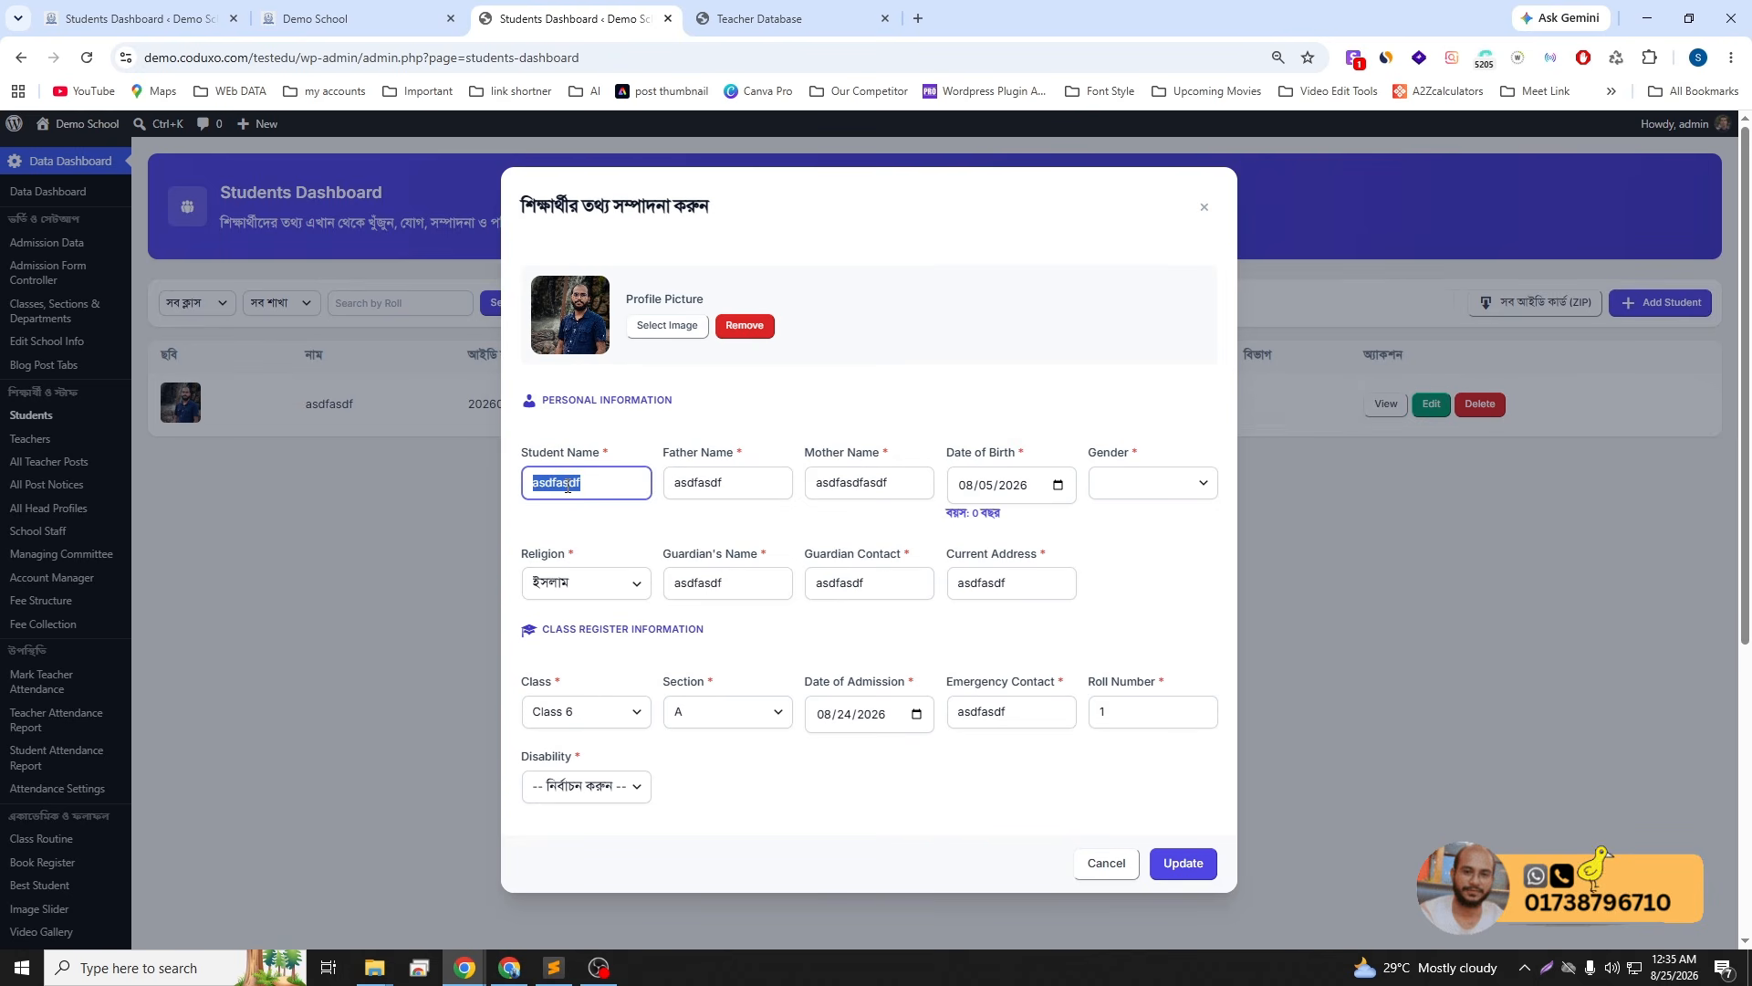
pyautogui.write('Nishat')
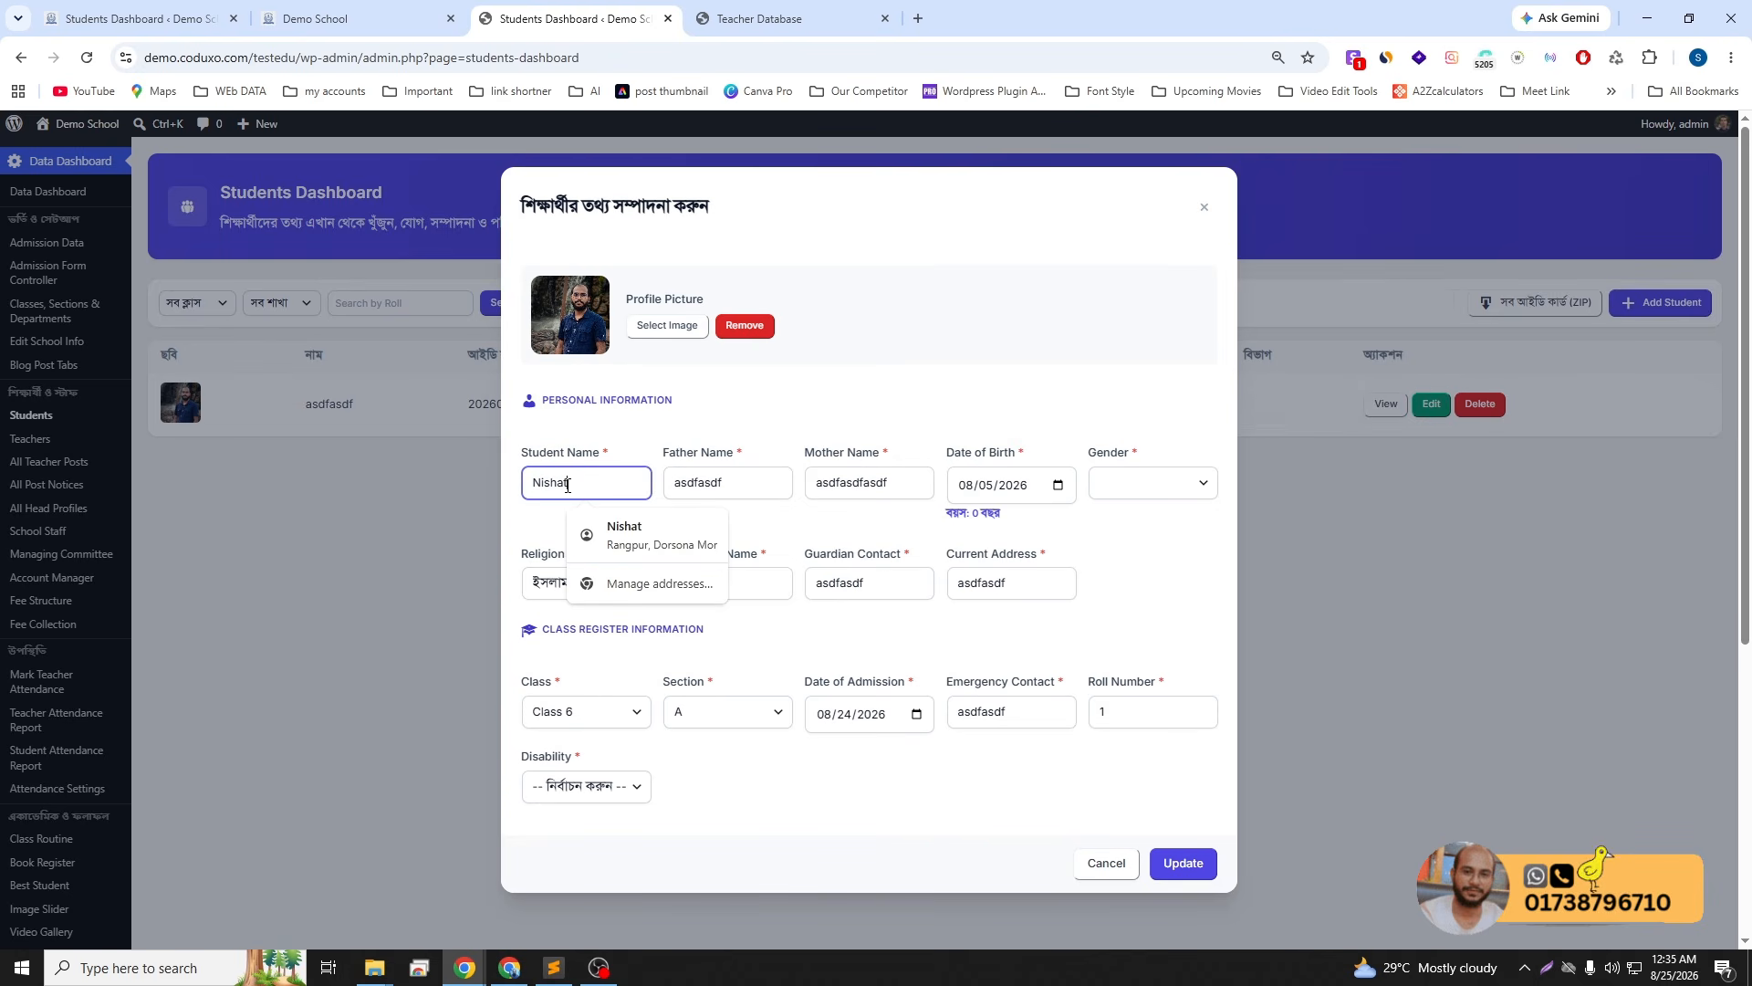
pyautogui.click(538, 523)
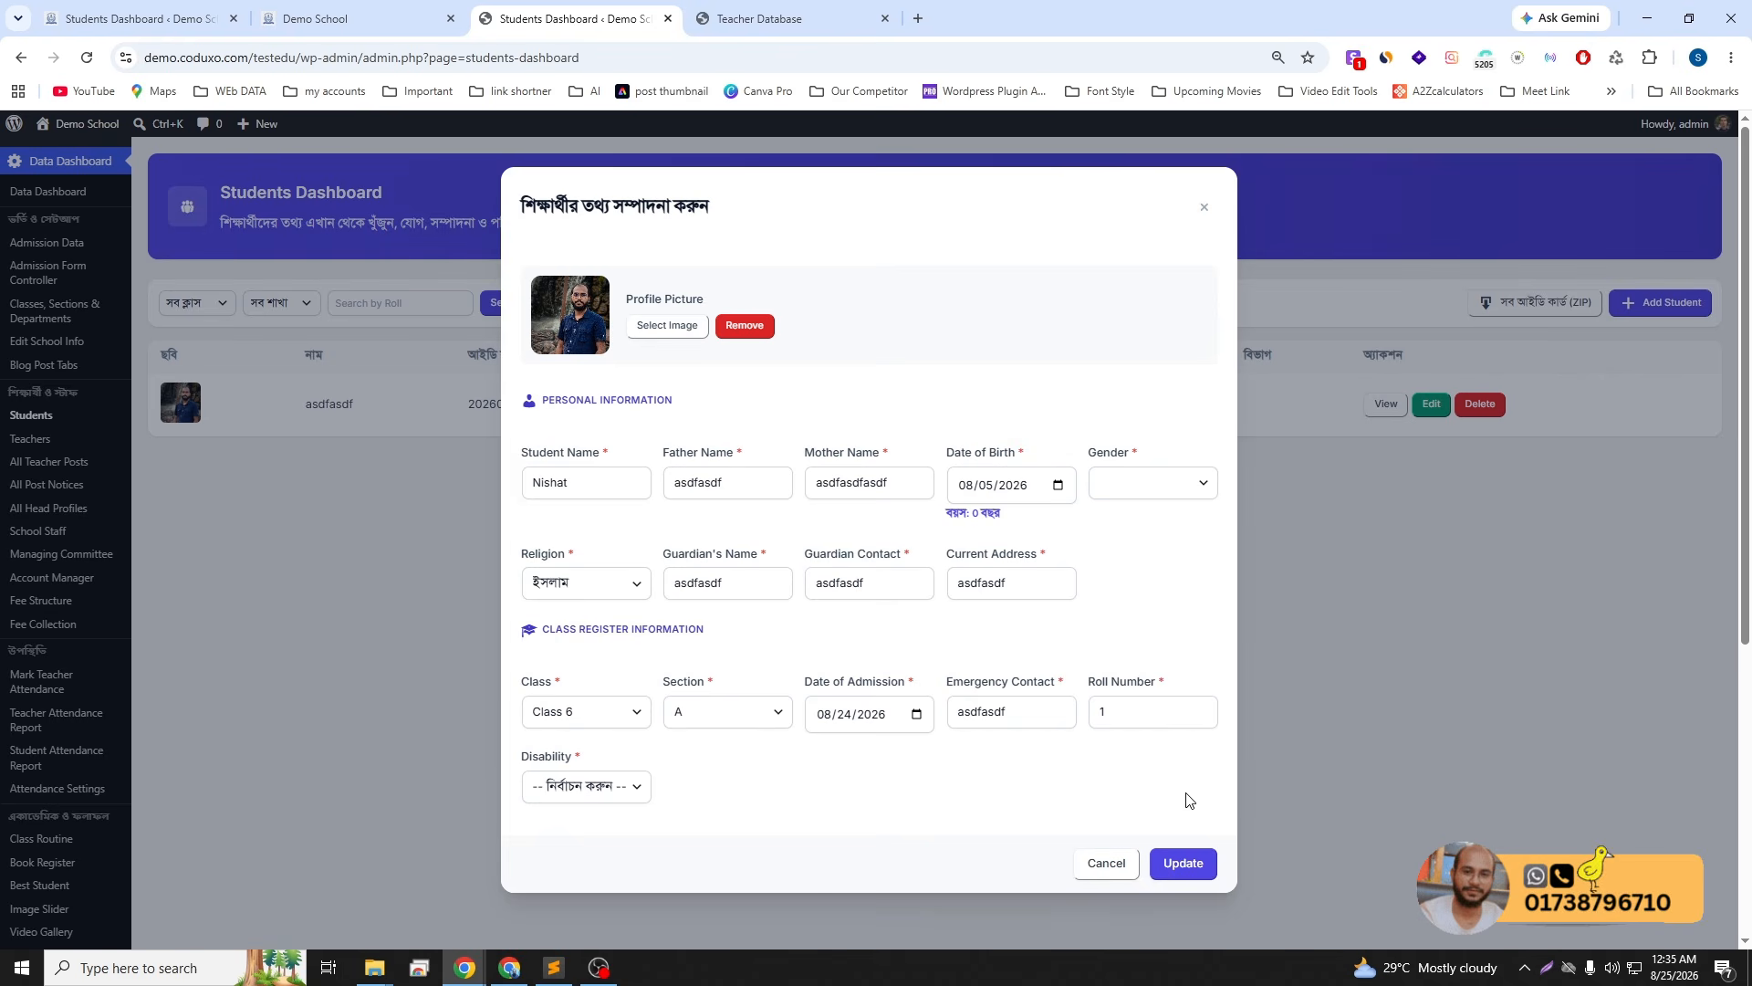
# - Set the student's gender to Male and disability to No, and save the updated record
pyautogui.click(1175, 873)
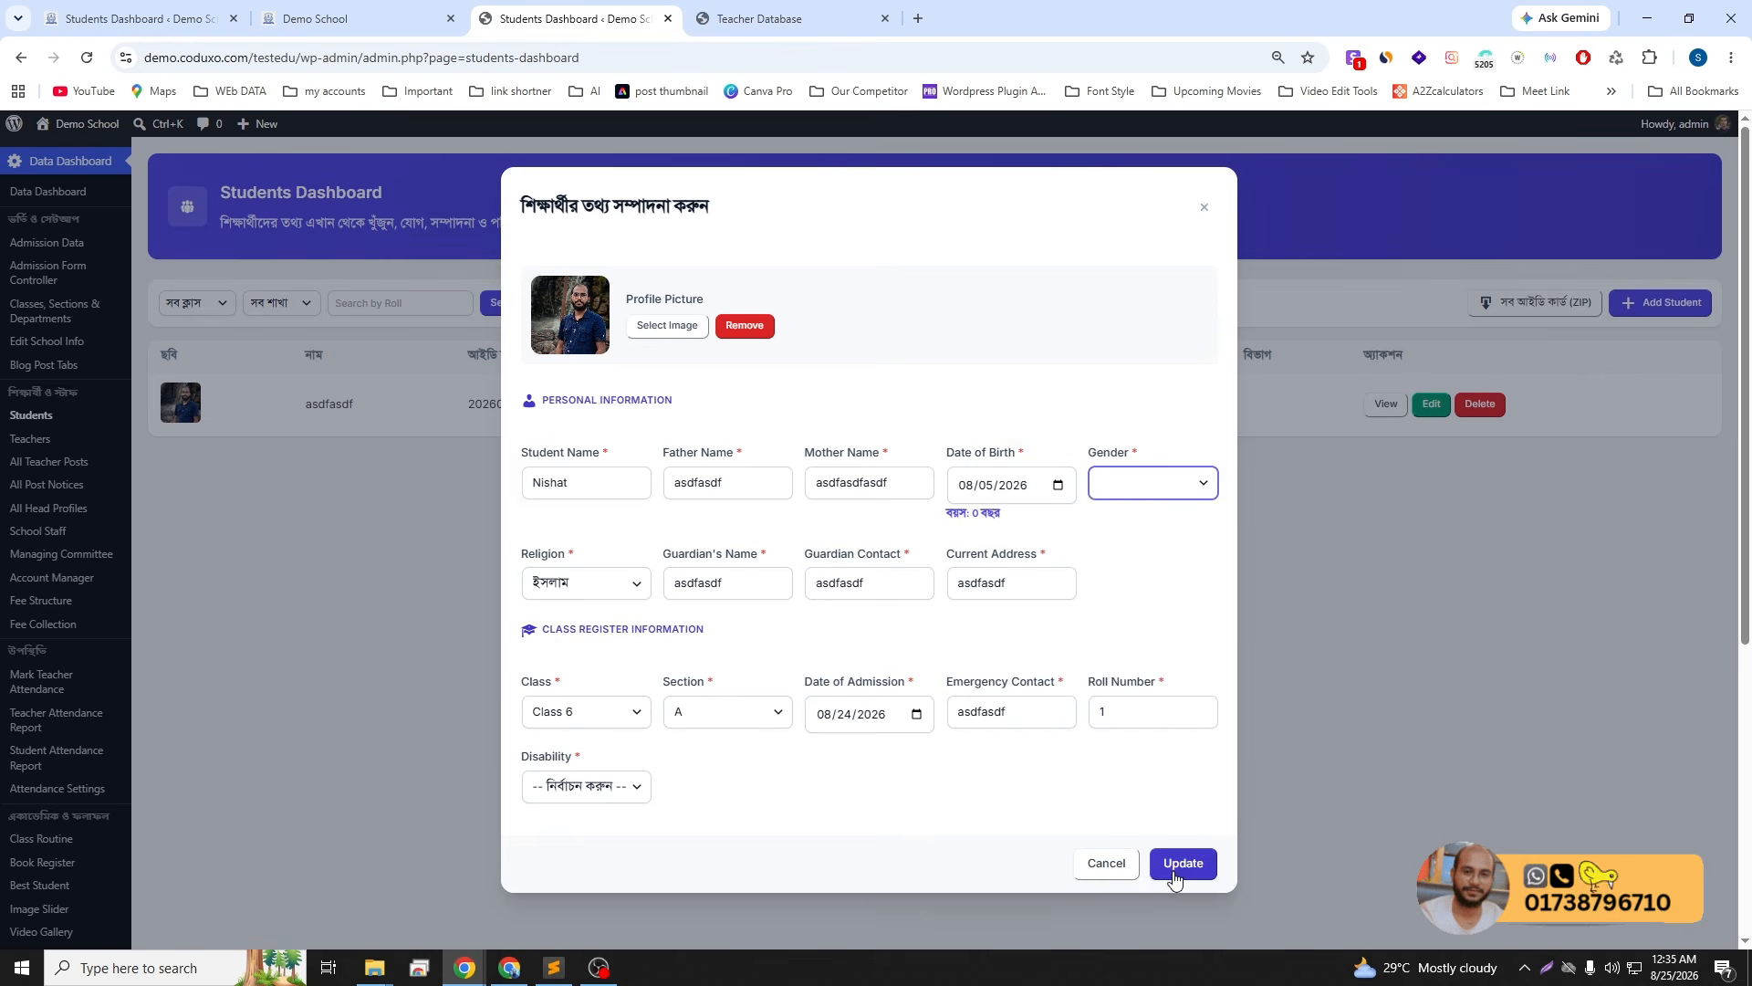
pyautogui.click(1134, 482)
pyautogui.click(1122, 513)
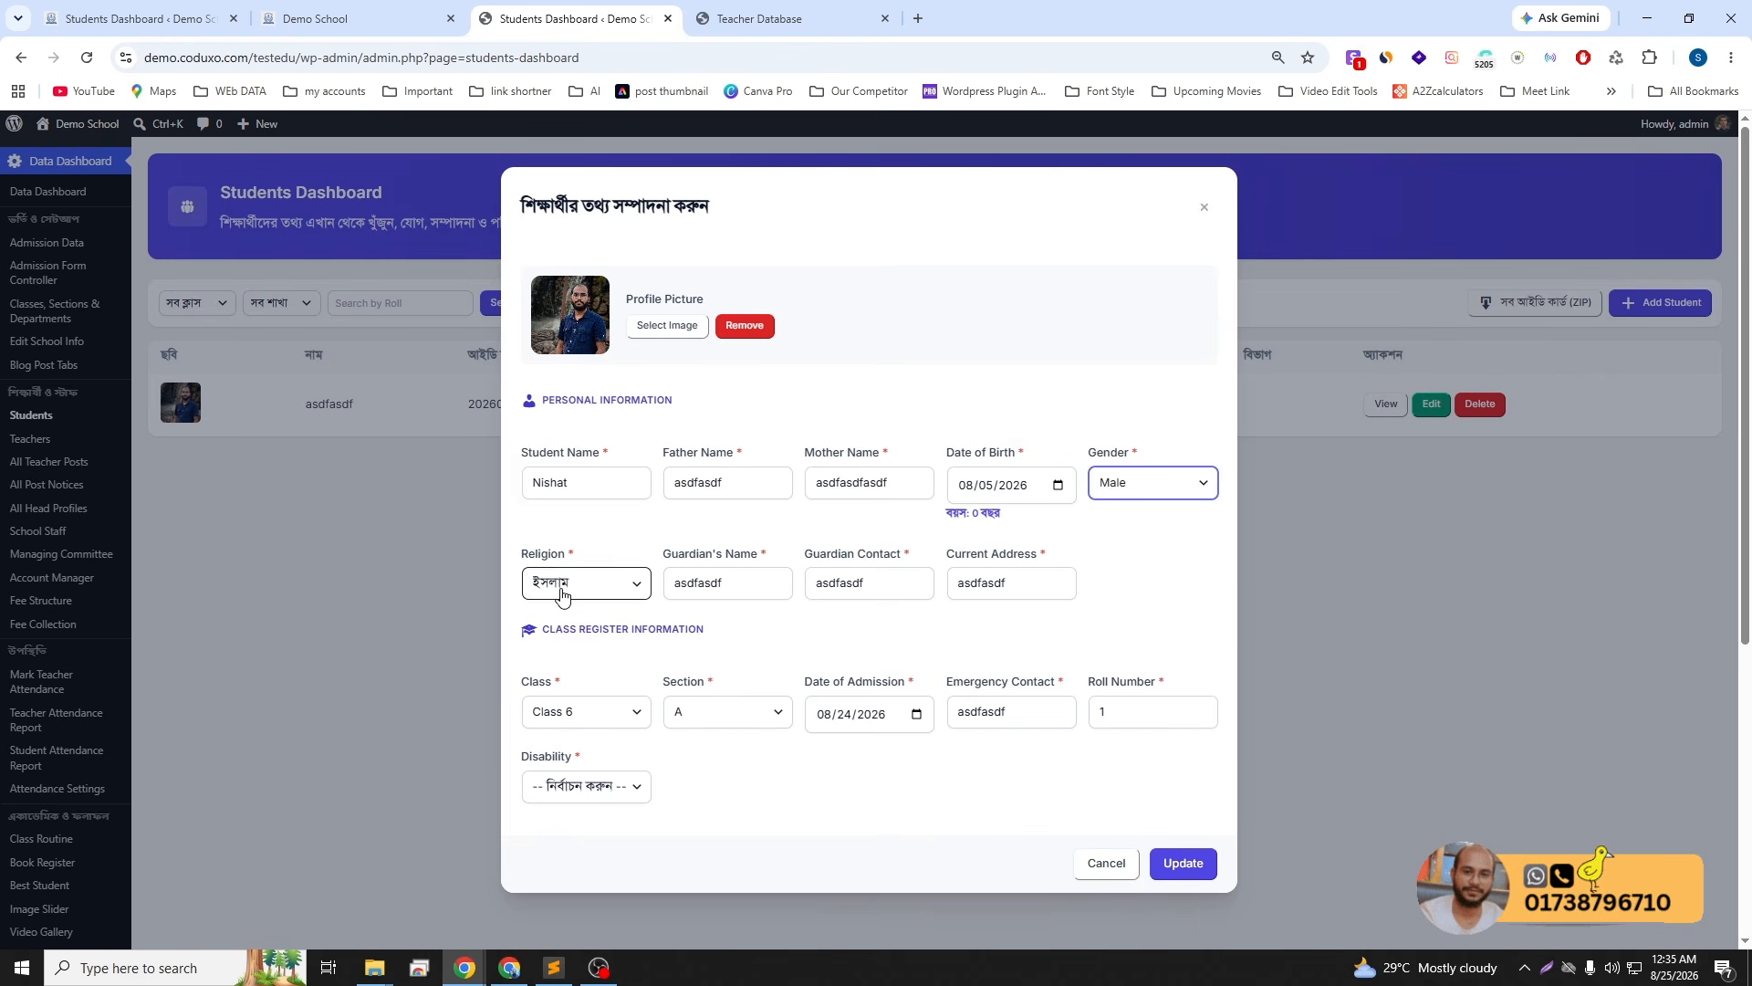
pyautogui.scroll(-2, 849, 650)
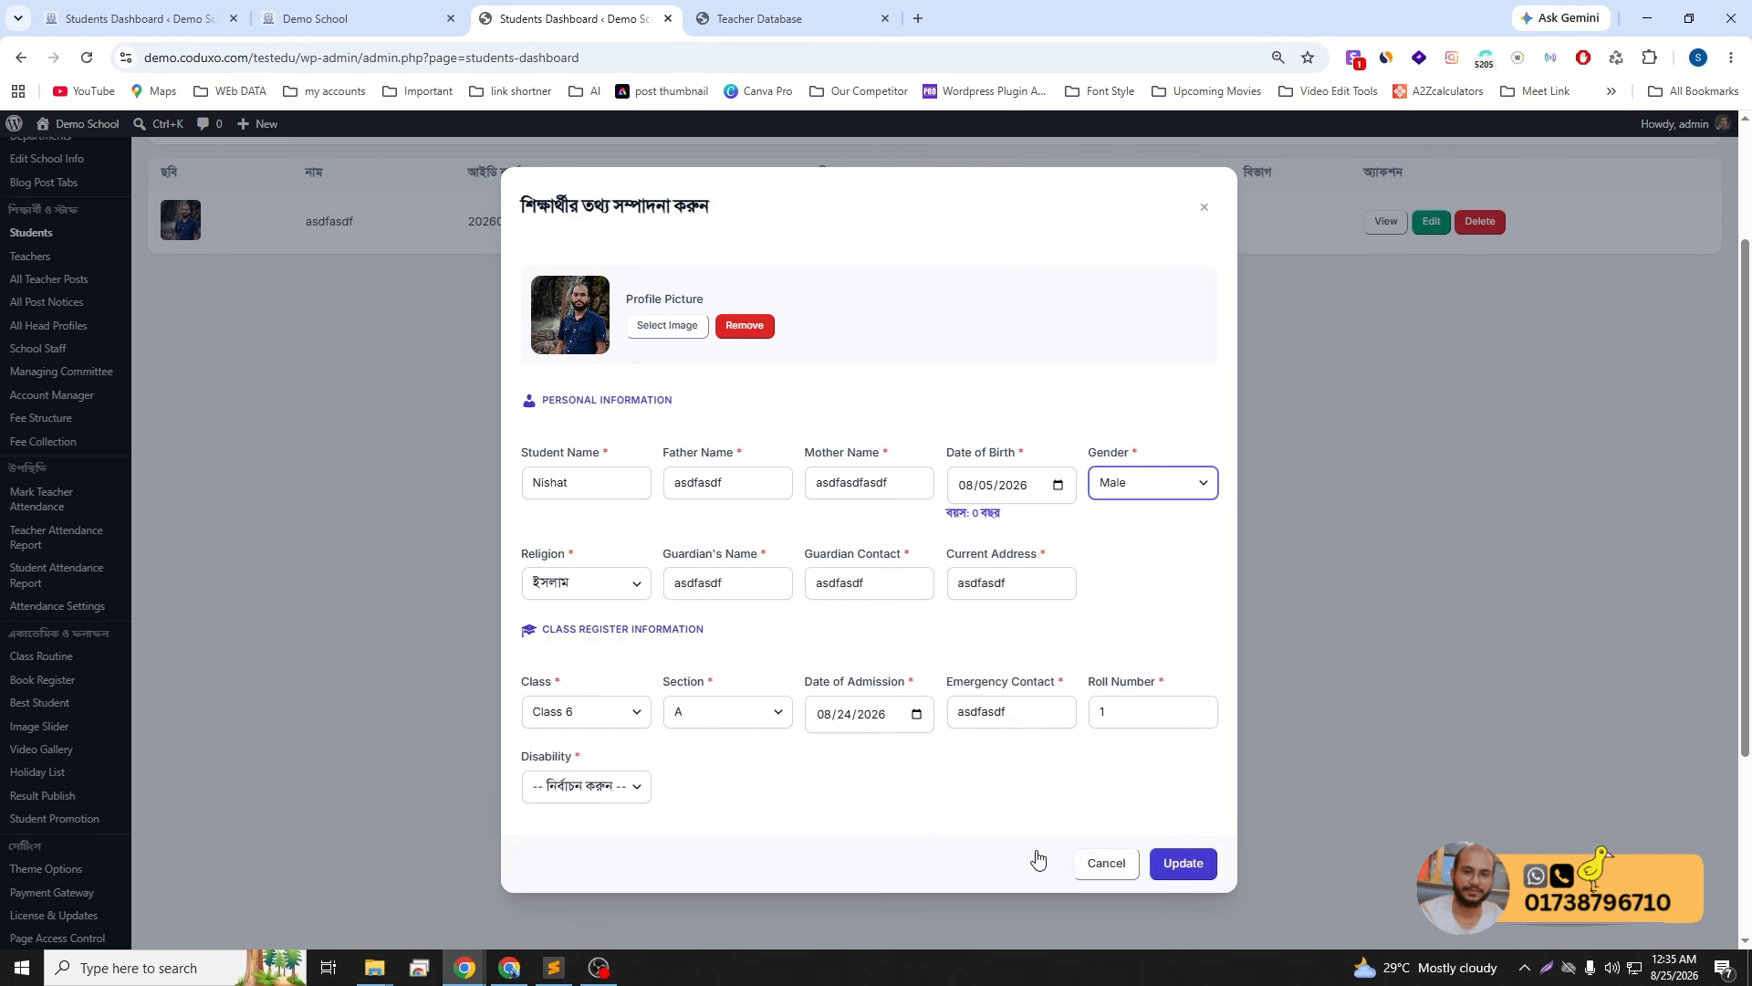
pyautogui.click(599, 786)
pyautogui.click(593, 858)
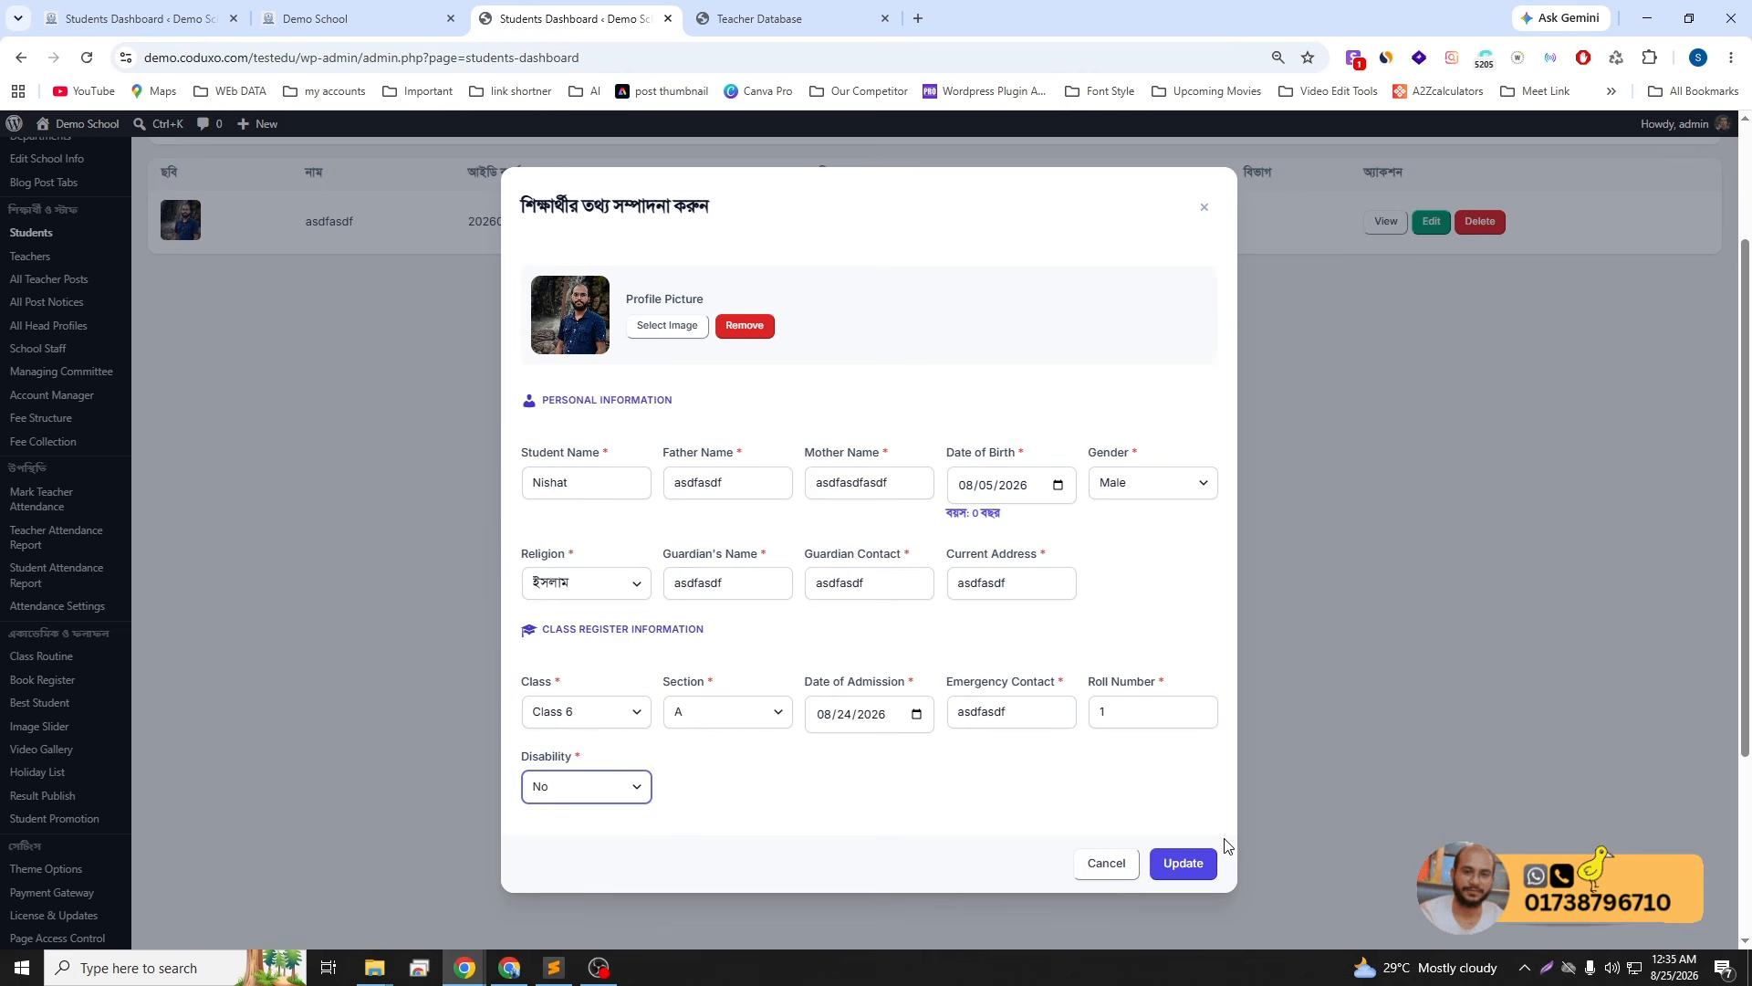
pyautogui.click(1185, 860)
pyautogui.click(867, 626)
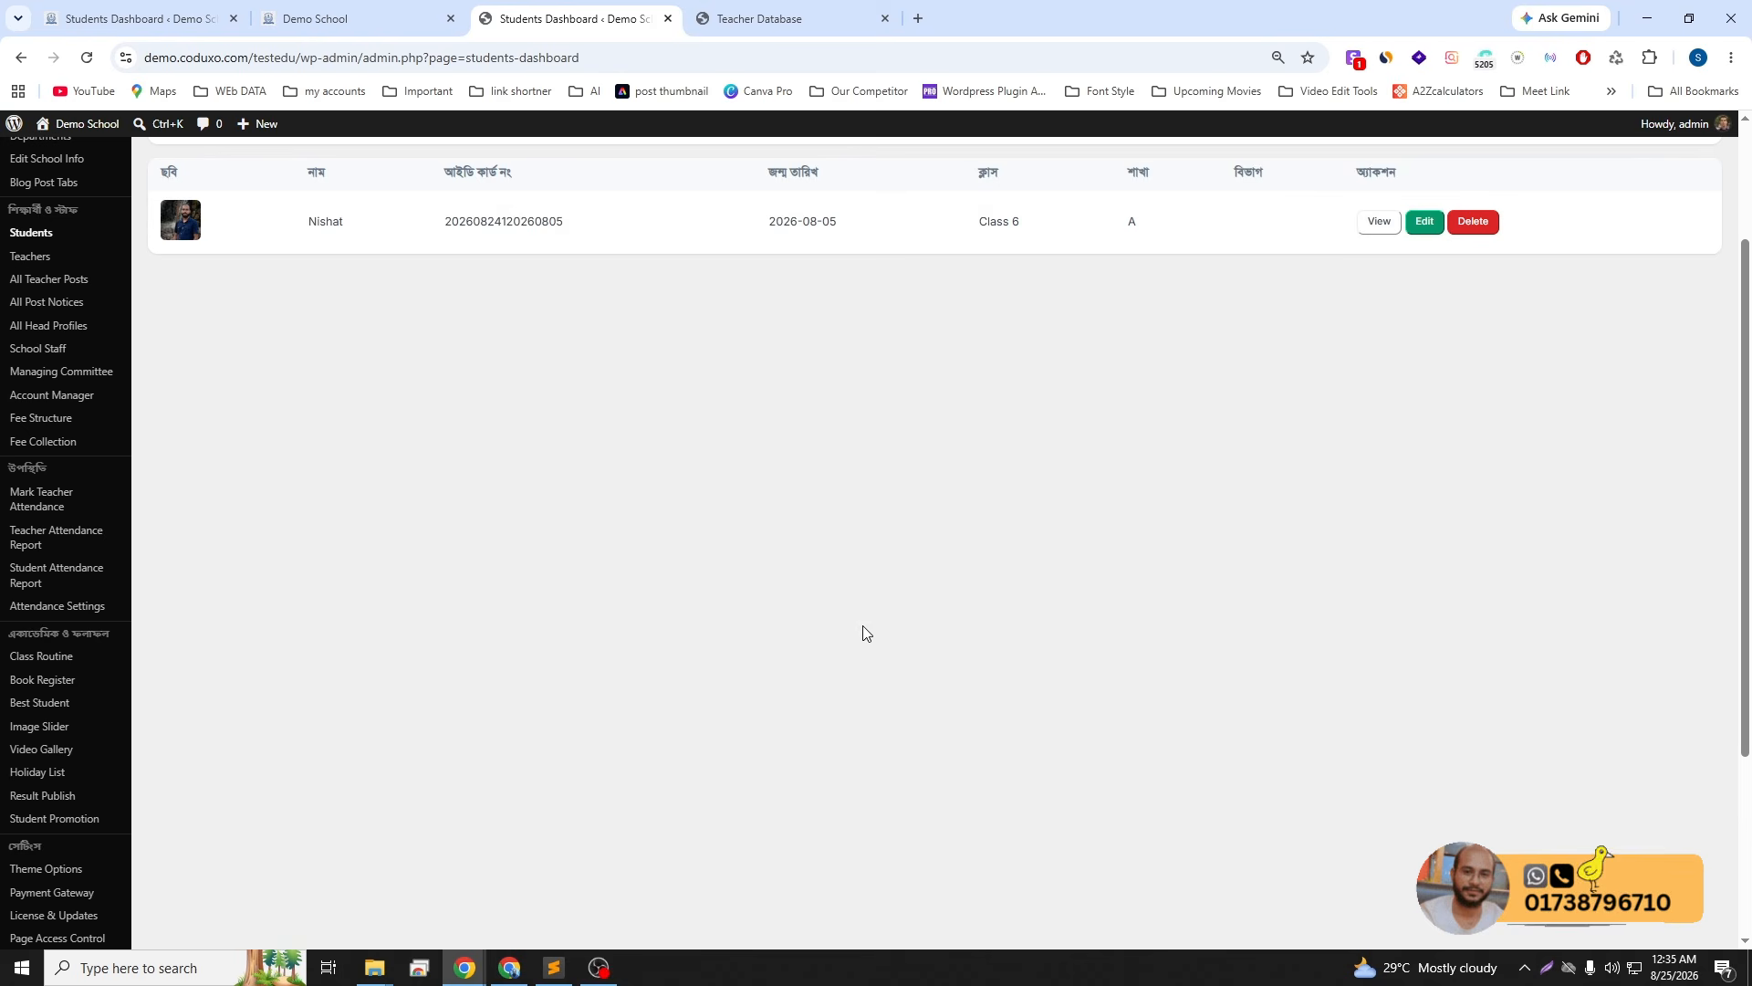
# - Start adding a new student and upload Screenshot_2.png as the profile picture
pyautogui.scroll(2, 1110, 611)
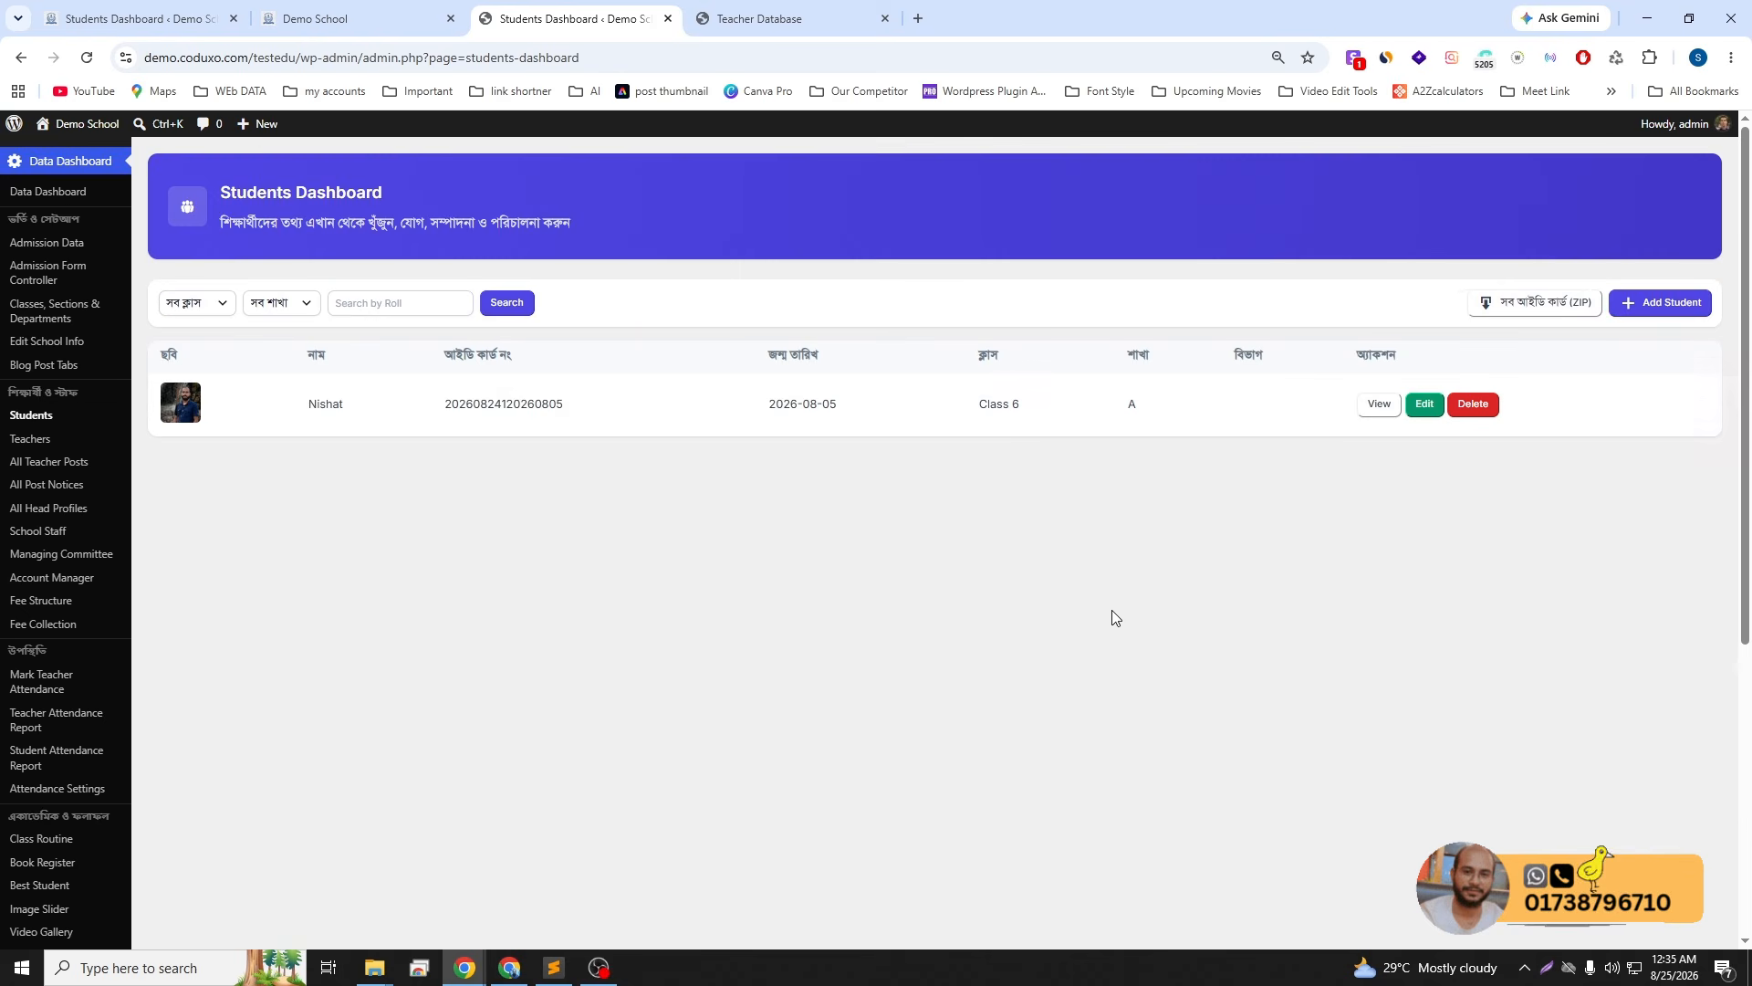
pyautogui.click(1653, 304)
pyautogui.click(669, 334)
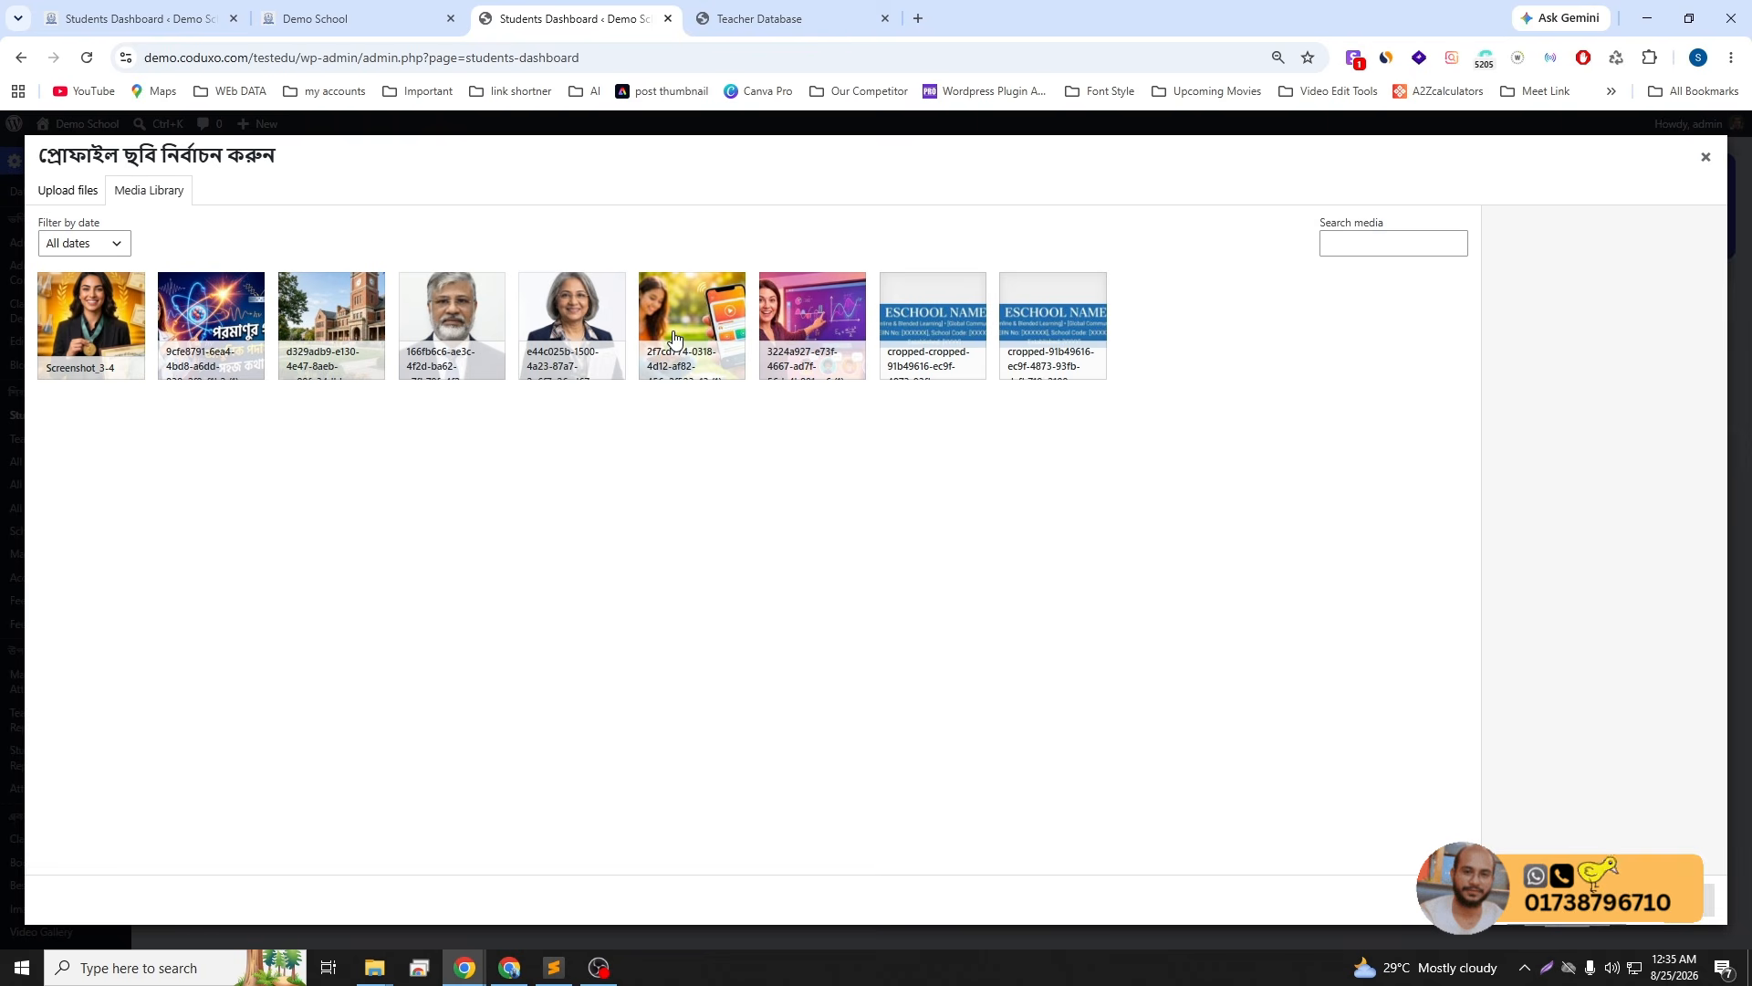
pyautogui.click(68, 190)
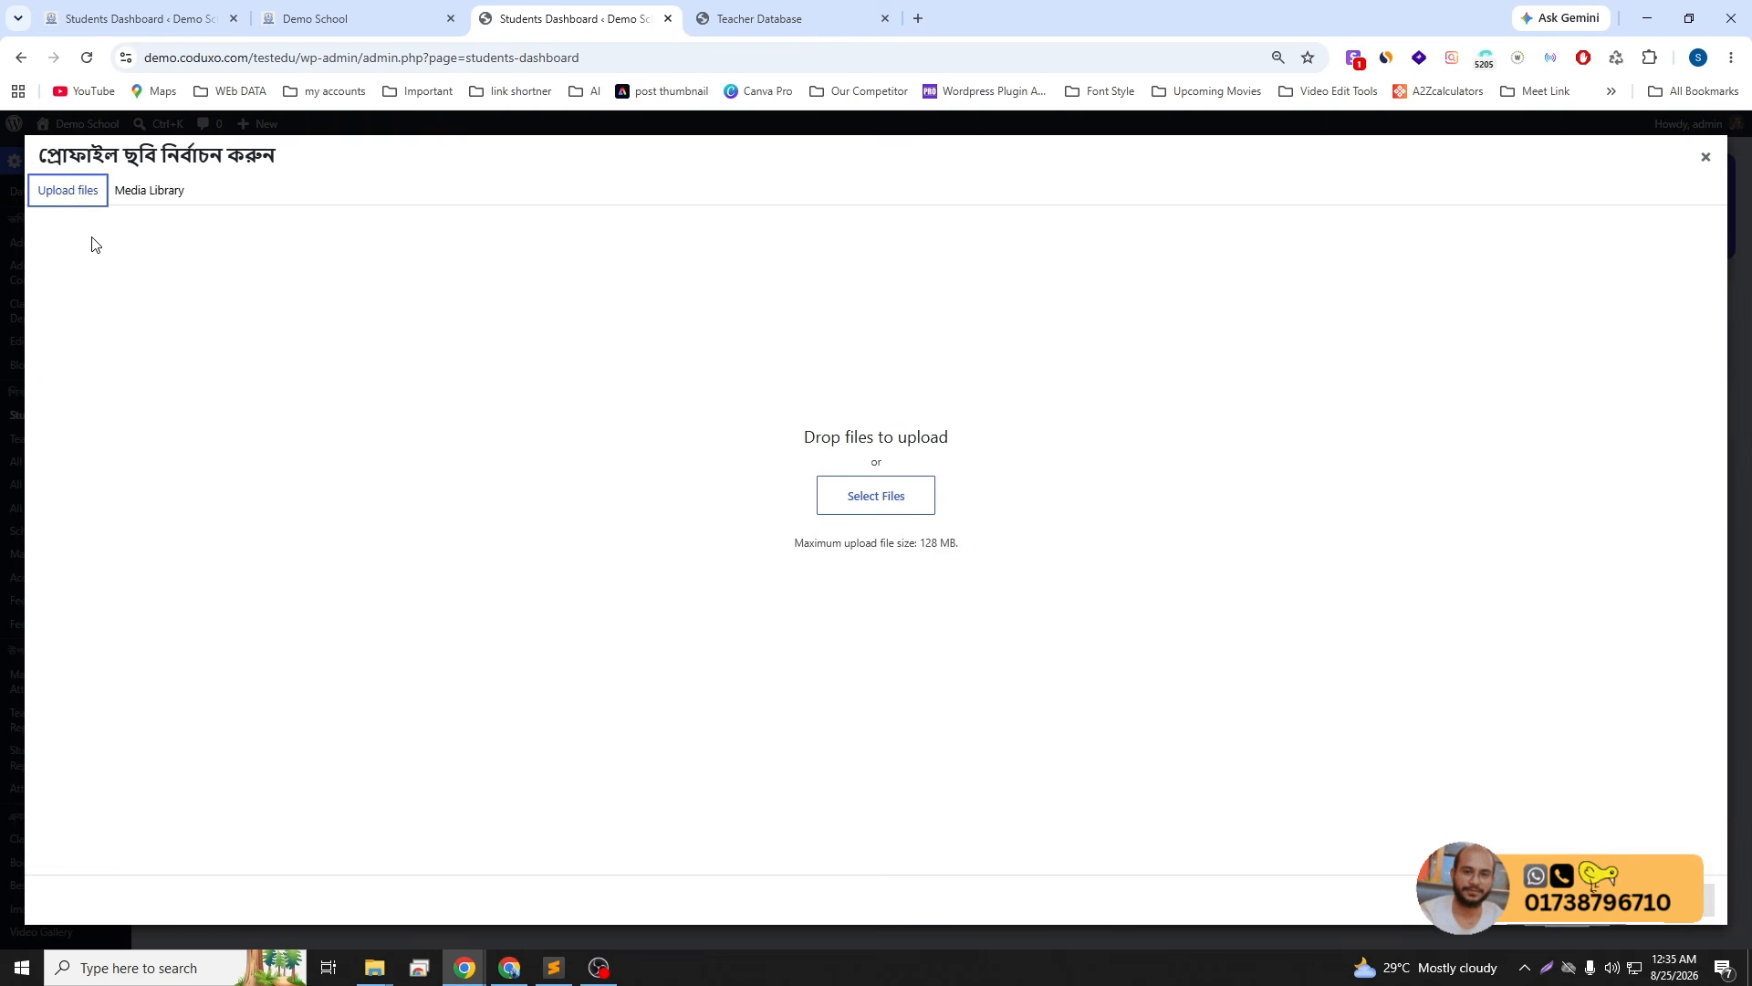
pyautogui.click(875, 496)
pyautogui.scroll(-10, 675, 401)
pyautogui.doubleClick(704, 301)
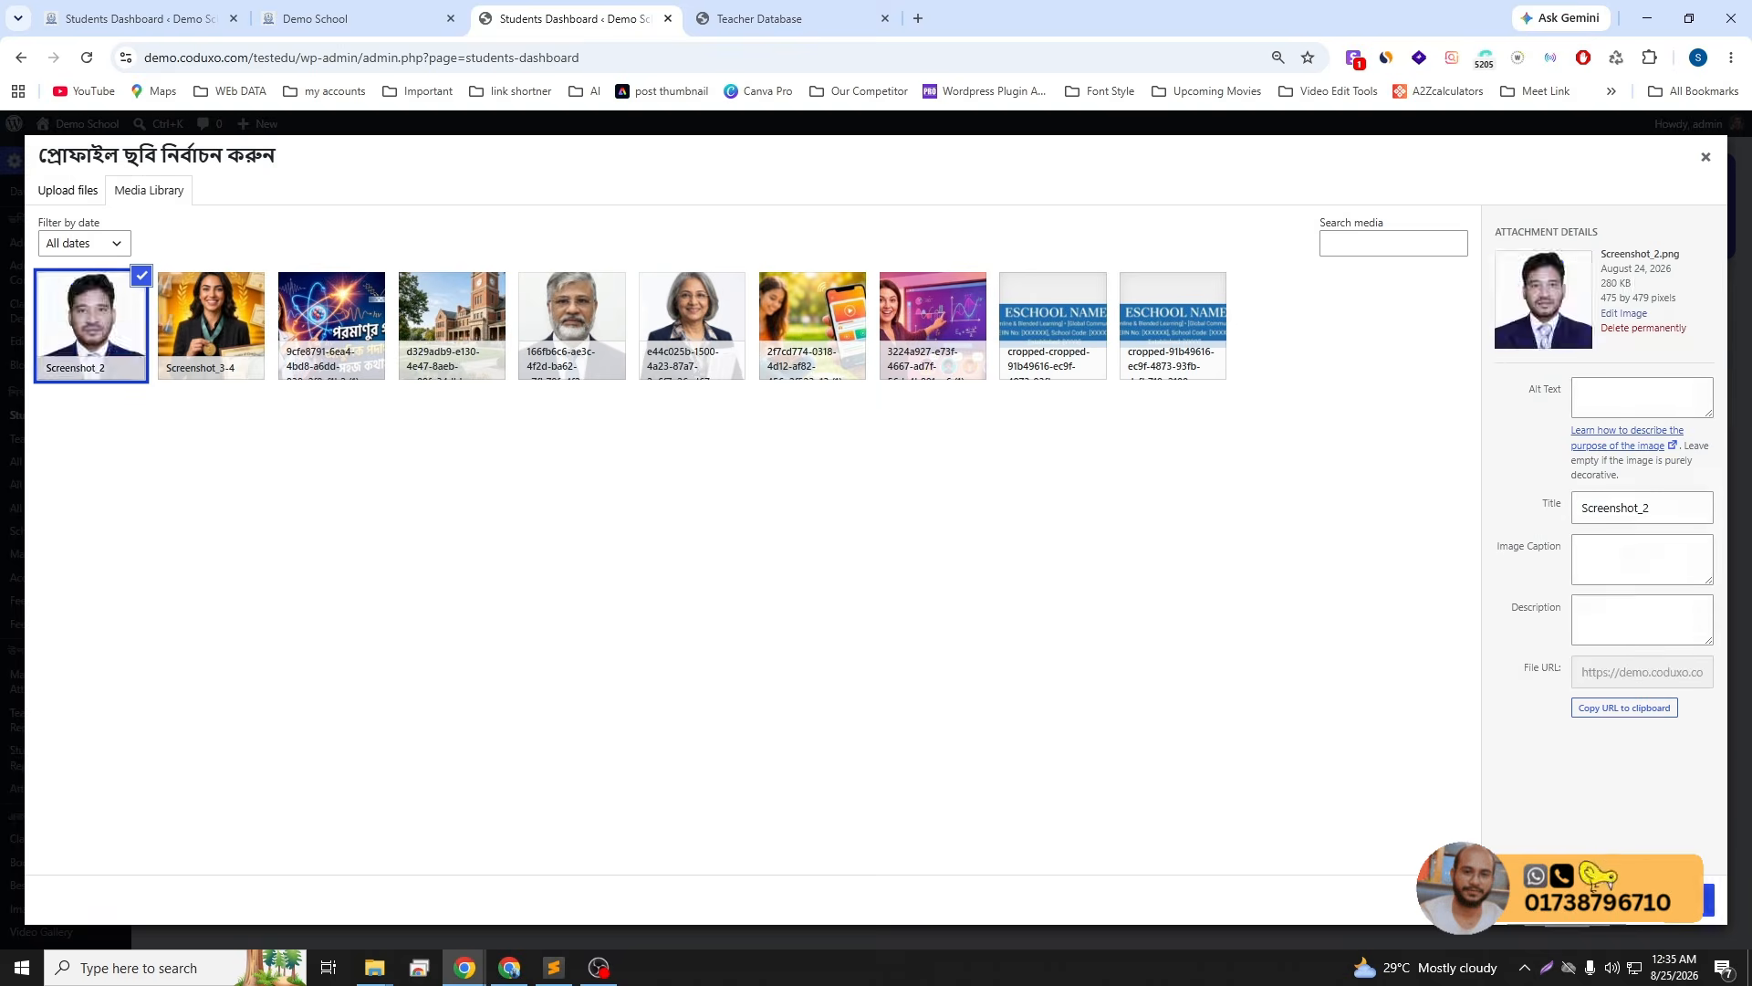
pyautogui.click(1682, 900)
# - Fill in the new student's full name and enter asdfasdf for both the father's and mother's names
pyautogui.click(622, 479)
pyautogui.write('Bisnu')
pyautogui.press('BackSpace')
pyautogui.press('BackSpace')
pyautogui.click(622, 536)
pyautogui.click(741, 497)
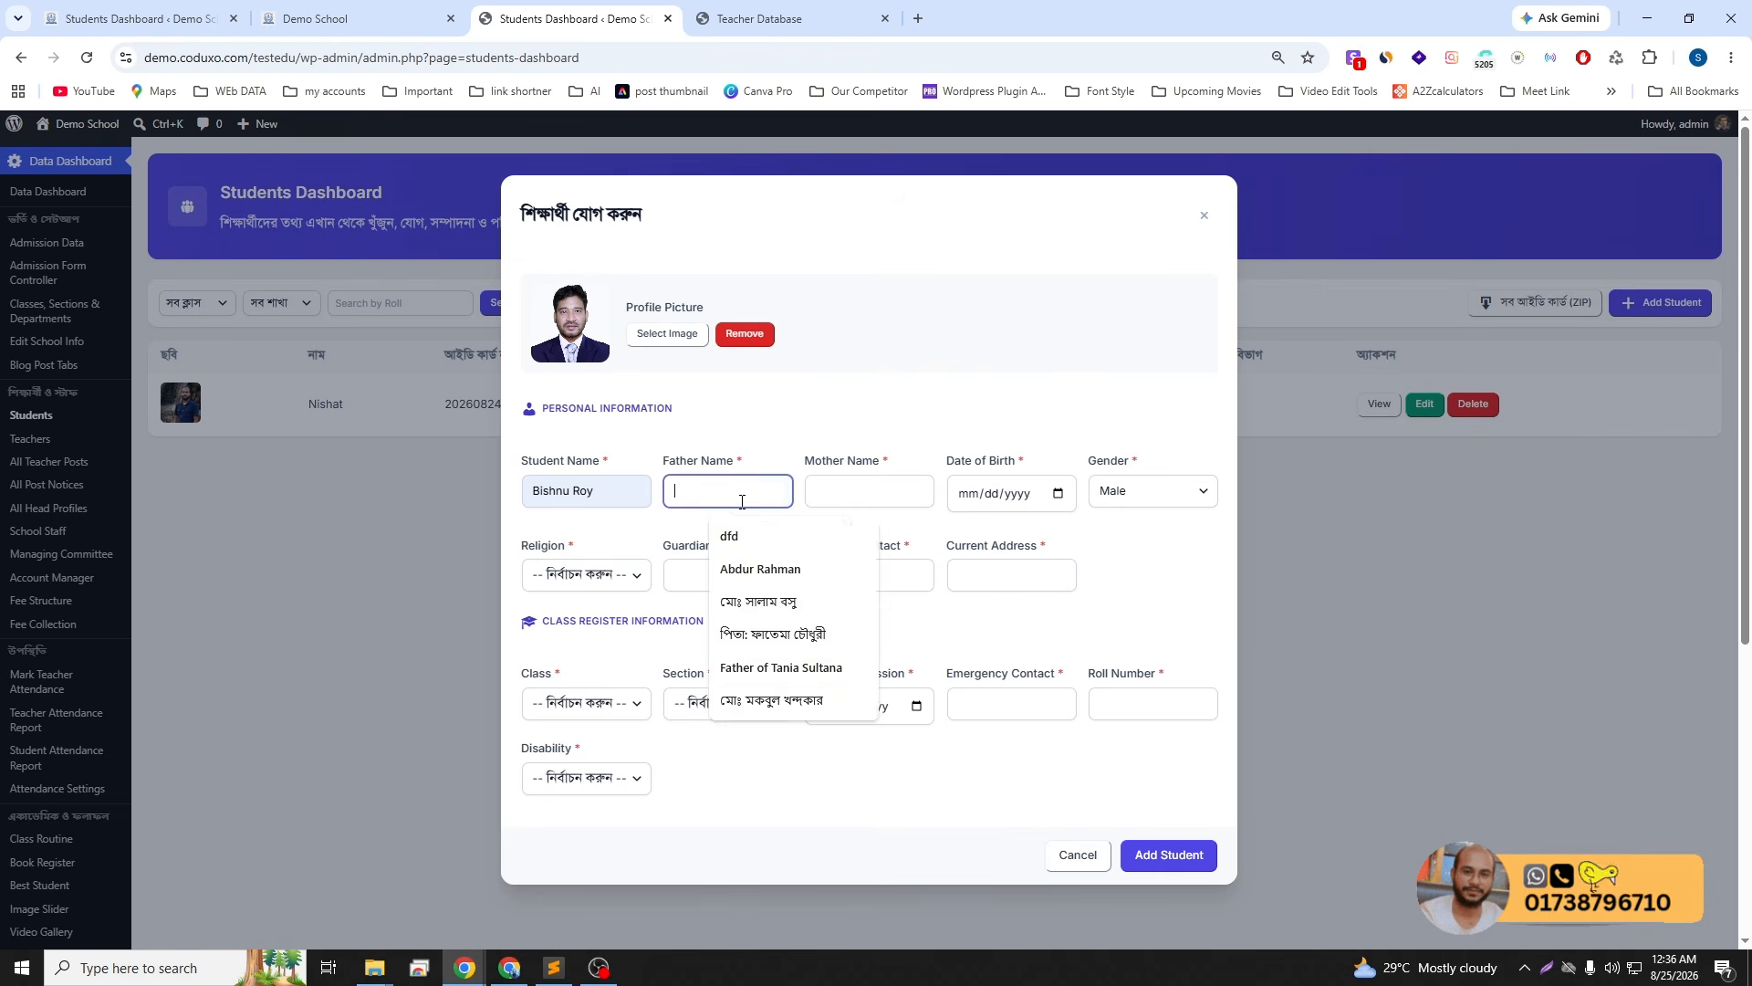
pyautogui.write('asdfasdf')
pyautogui.click(869, 497)
pyautogui.write('asdfasdf')
# - Enter the new student's date of birth with a year that makes the student older than 18
pyautogui.click(1058, 493)
pyautogui.click(1084, 609)
pyautogui.click(1144, 486)
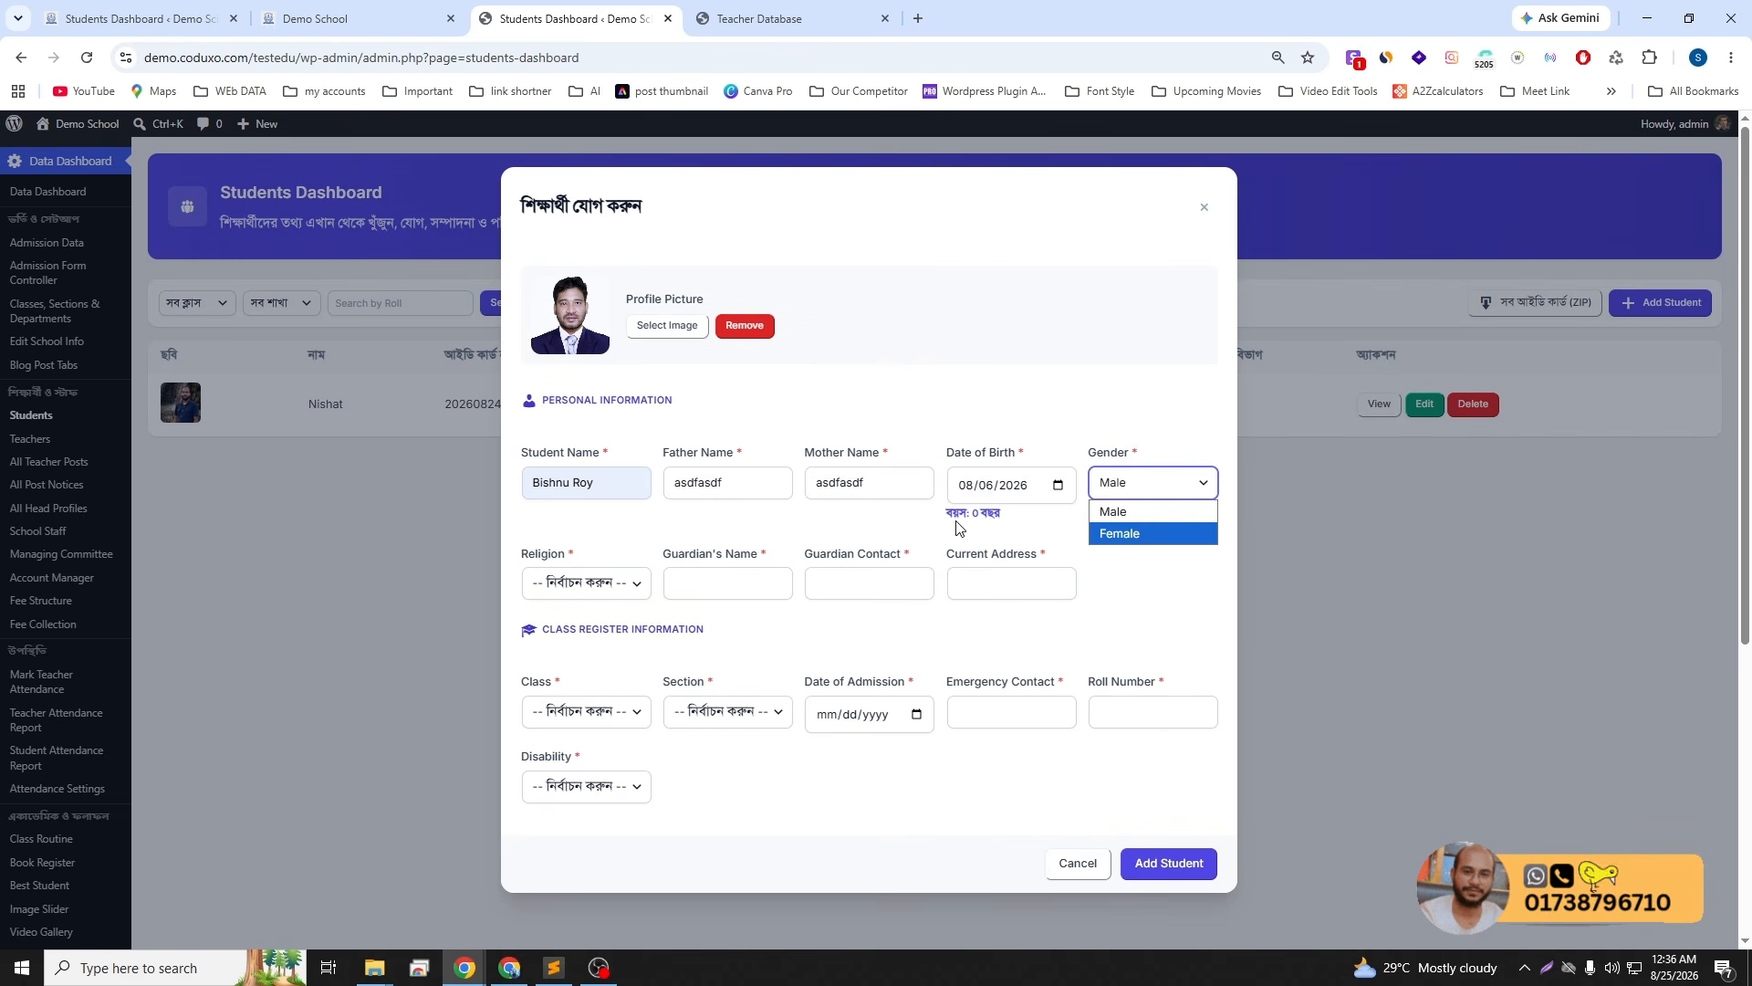
pyautogui.click(1002, 517)
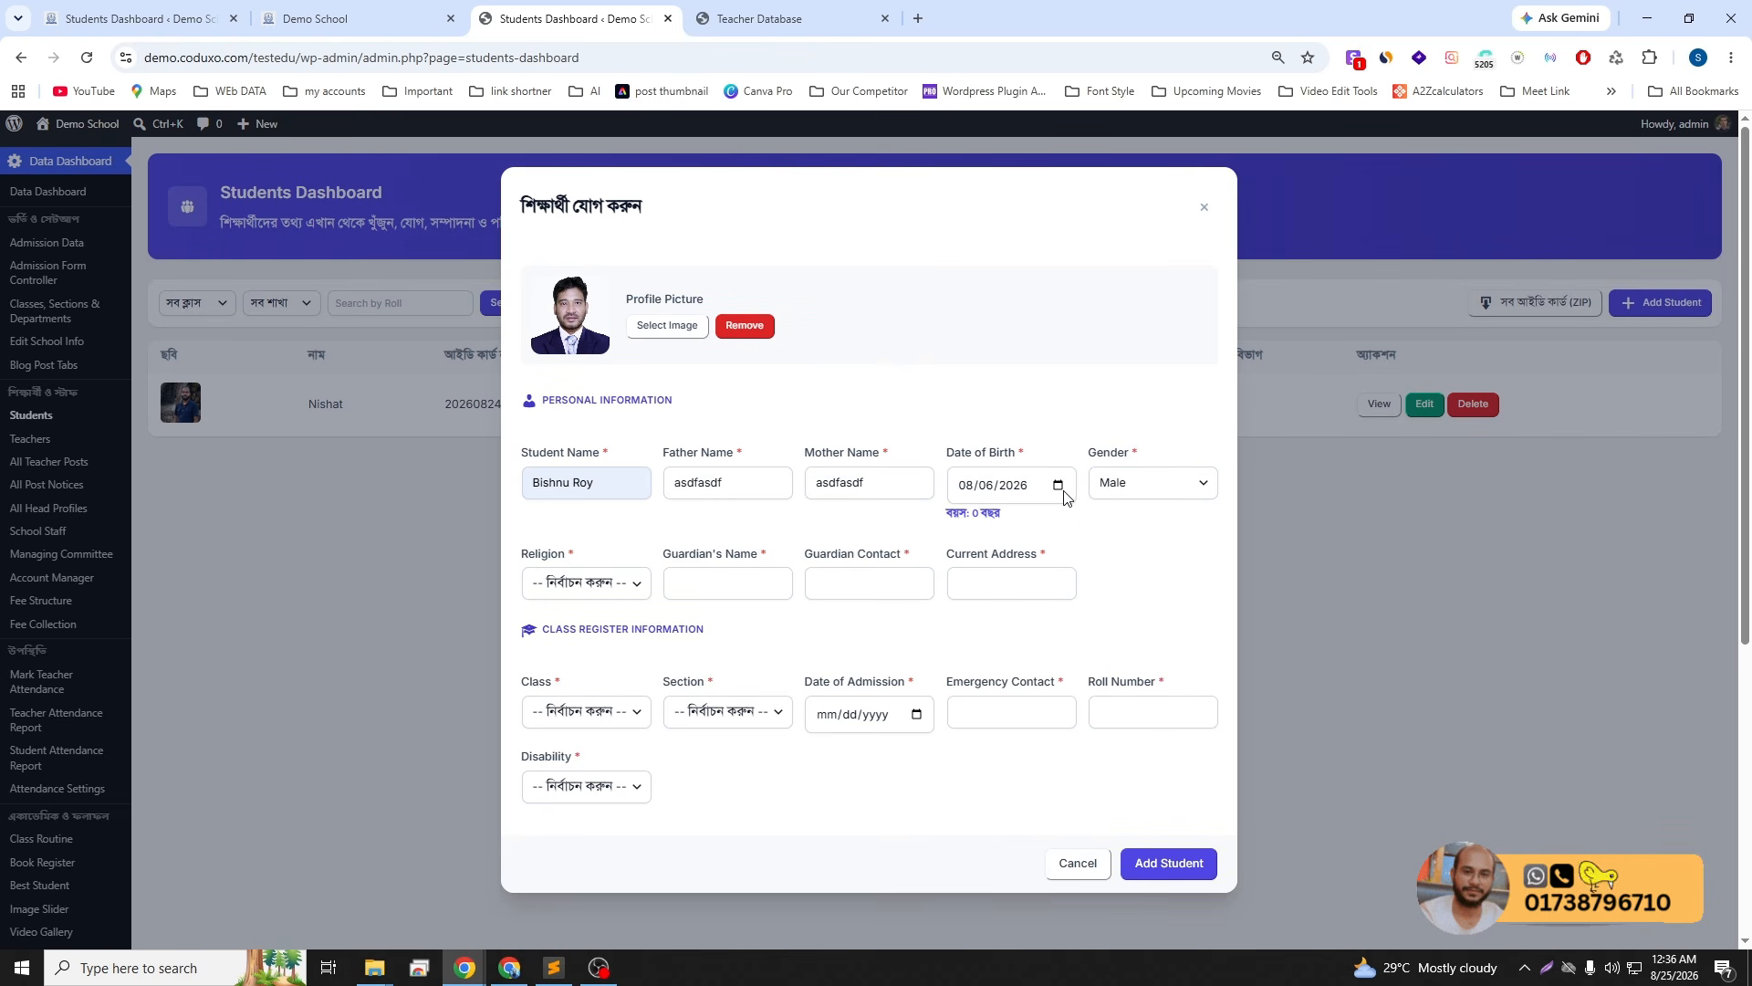
pyautogui.click(1012, 491)
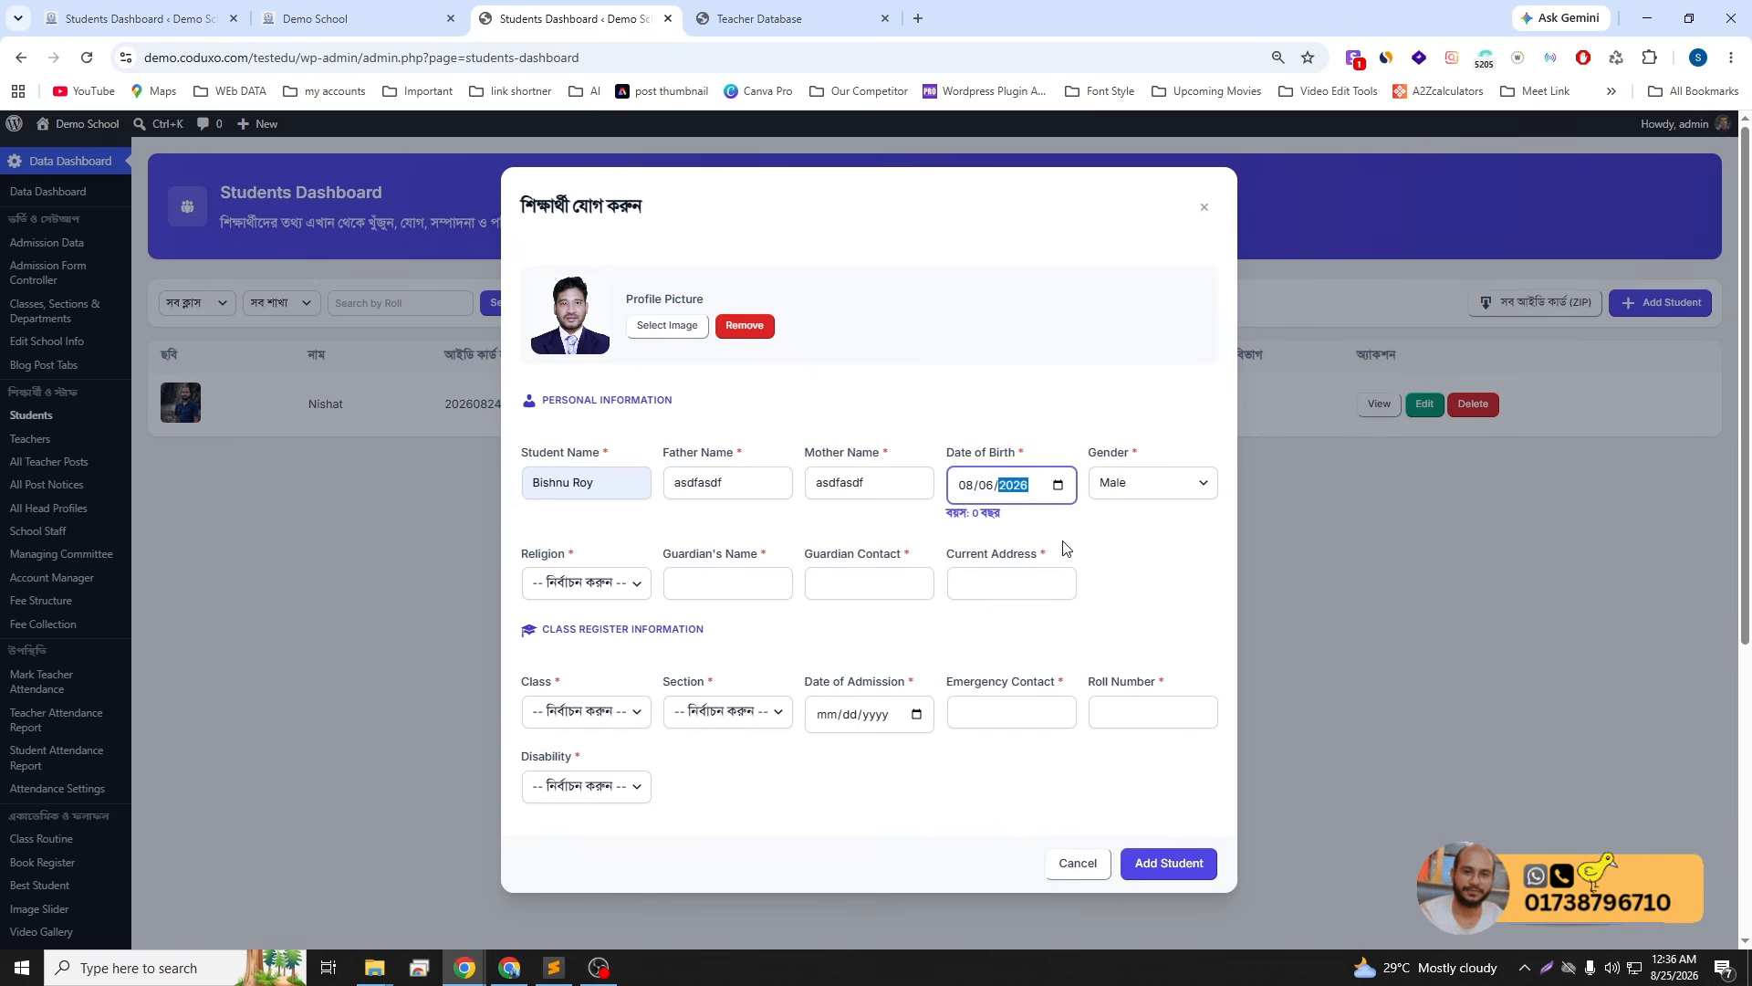
pyautogui.write('20')
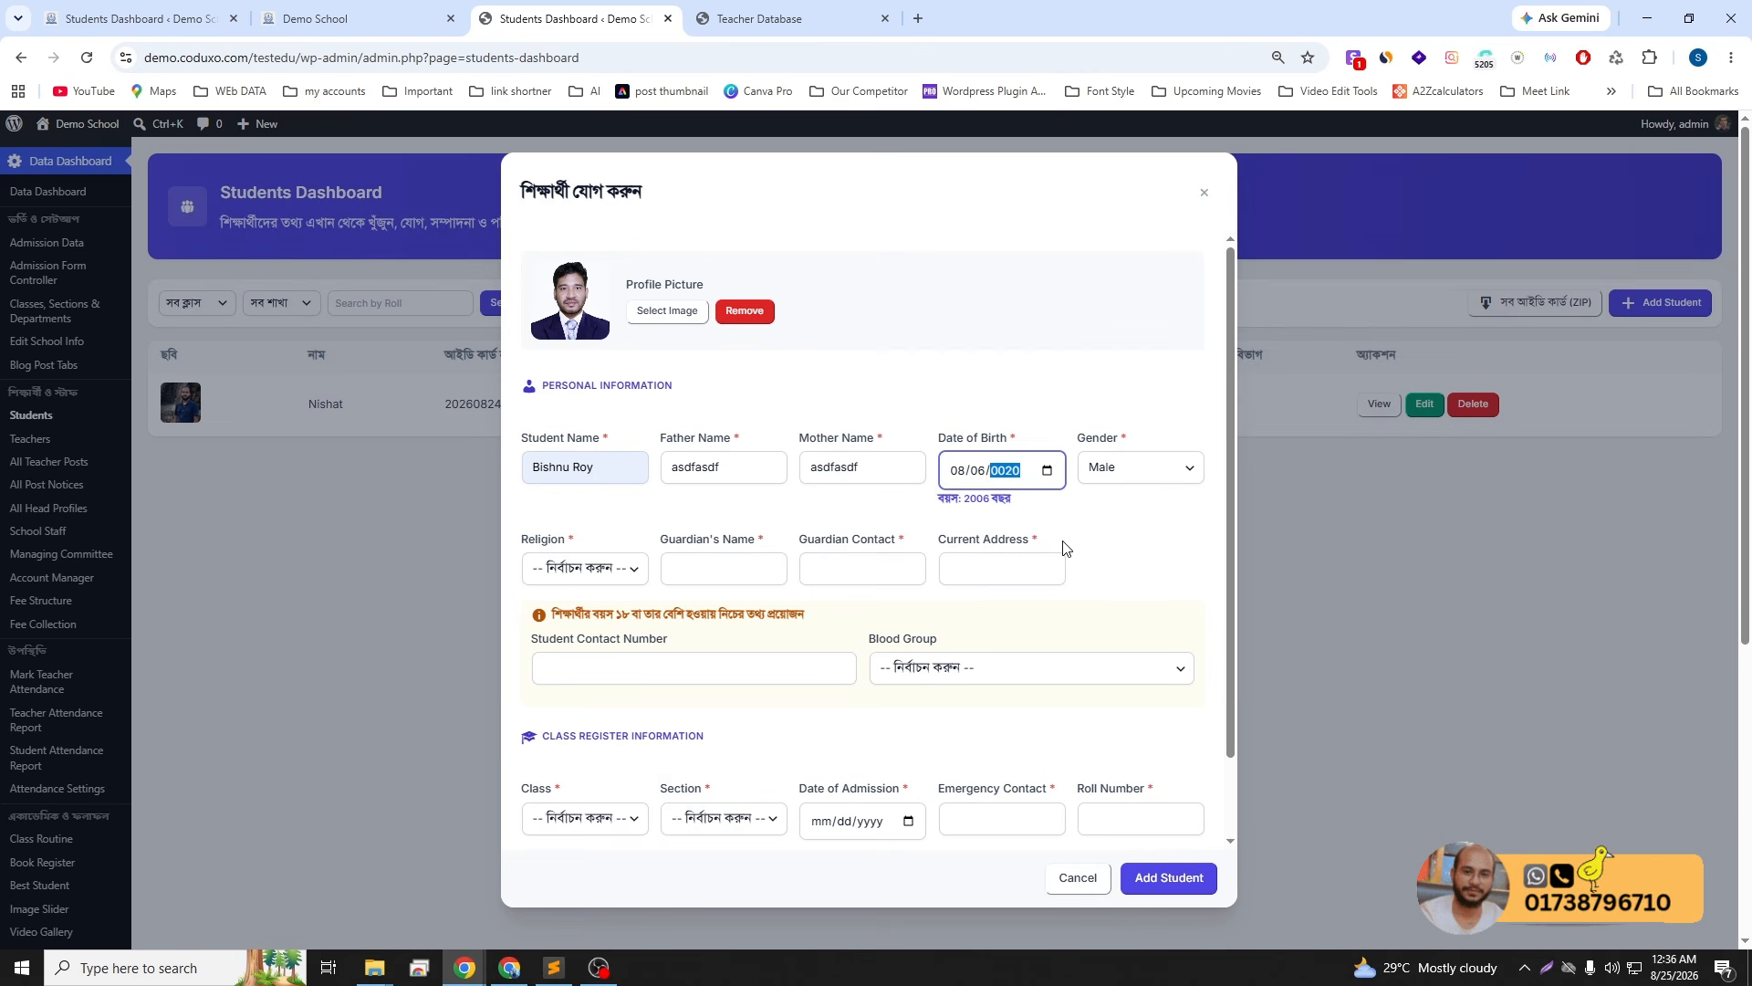
pyautogui.write('00')
# - Set the religion to ইসলাম and examine the additional student contact number and blood group fields for adult students
pyautogui.click(575, 569)
pyautogui.click(558, 615)
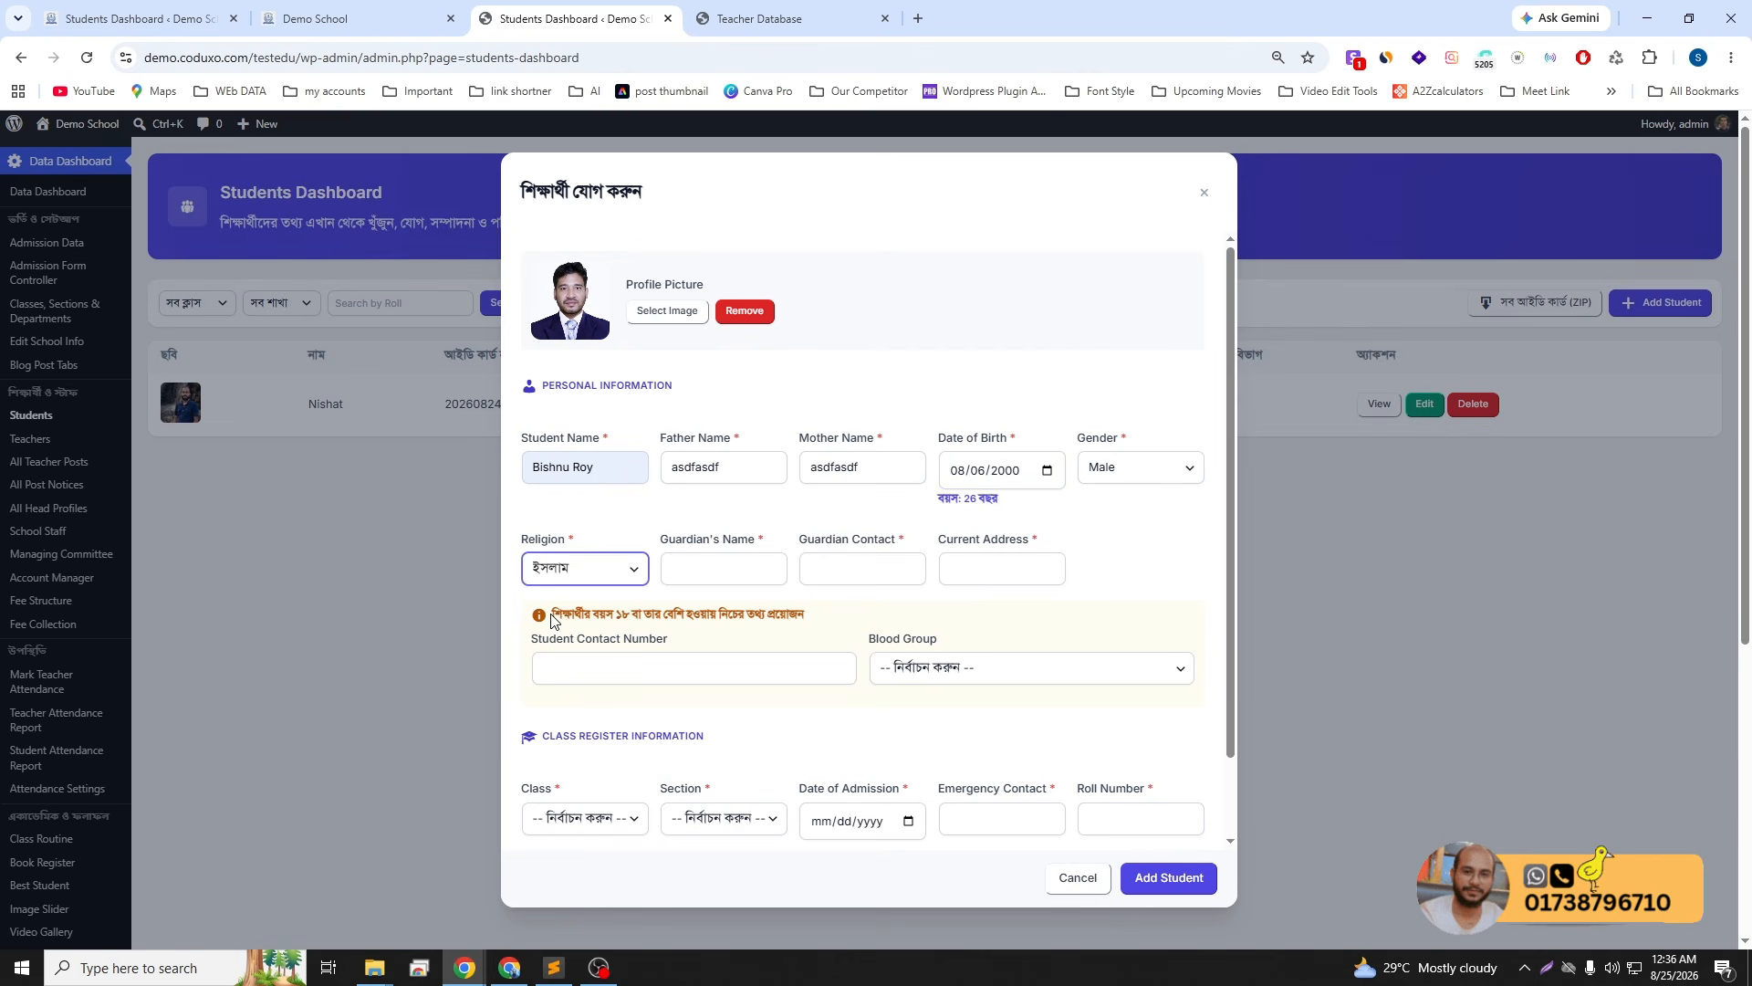
pyautogui.moveTo(552, 621); pyautogui.dragTo(809, 622)
pyautogui.click(812, 622)
pyautogui.click(593, 668)
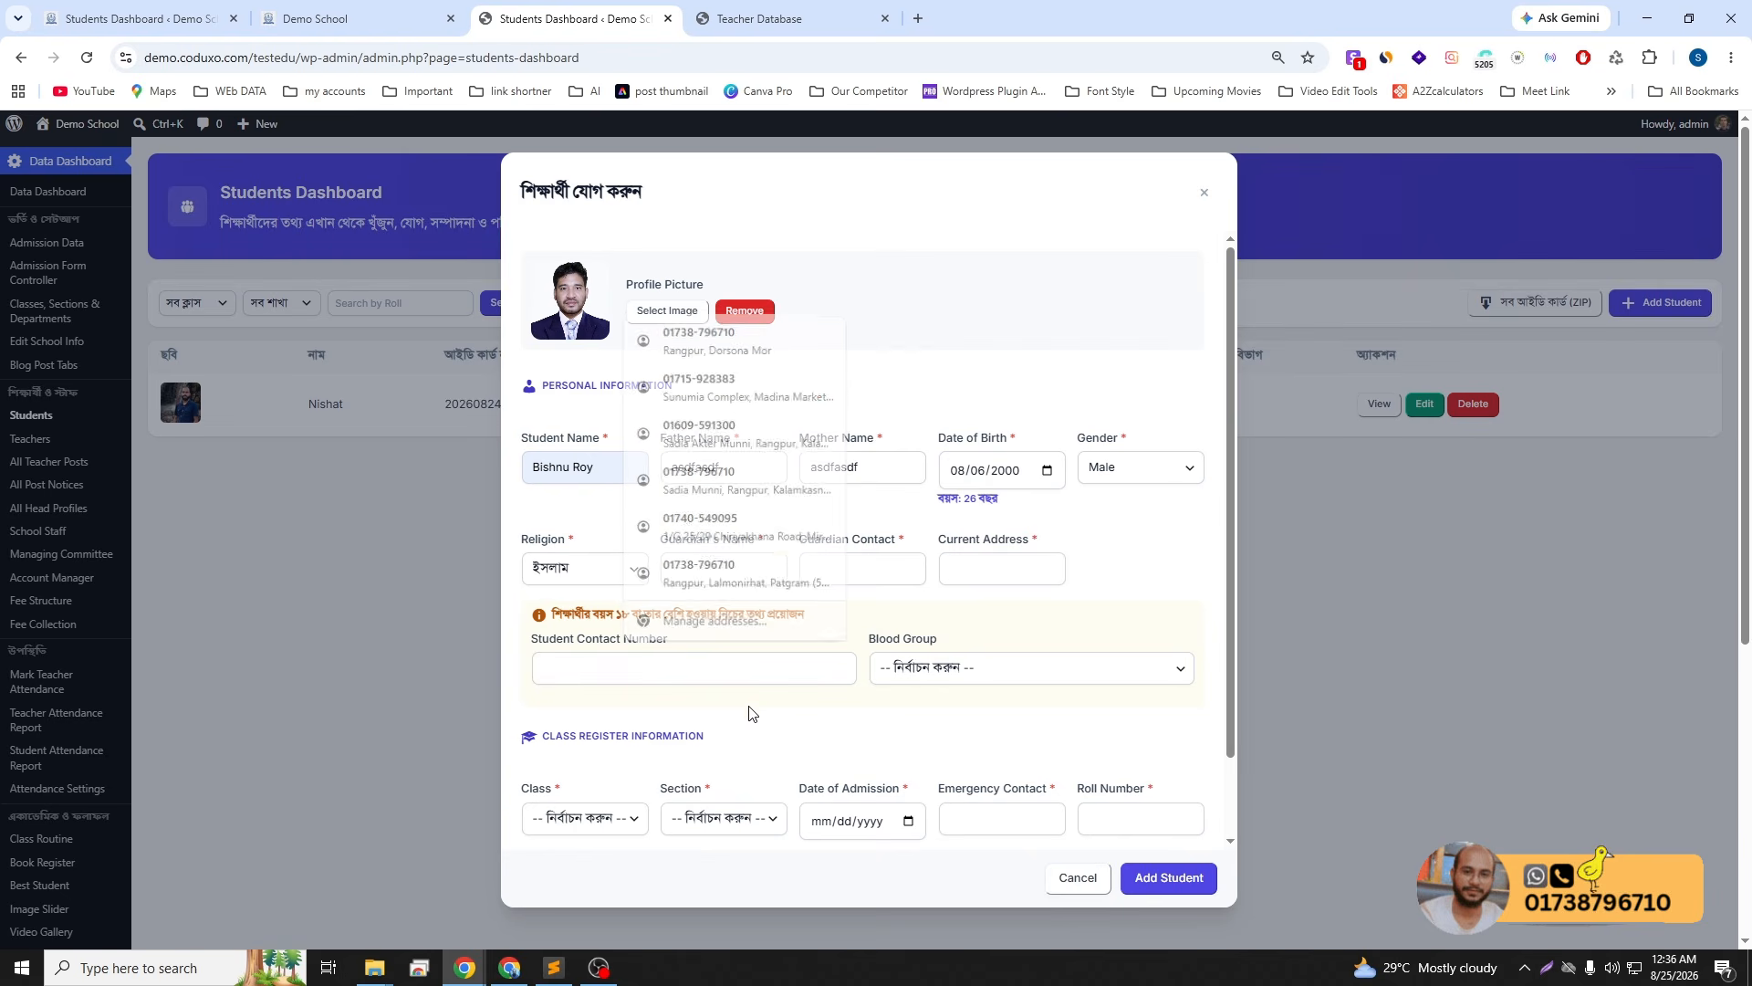
pyautogui.click(960, 680)
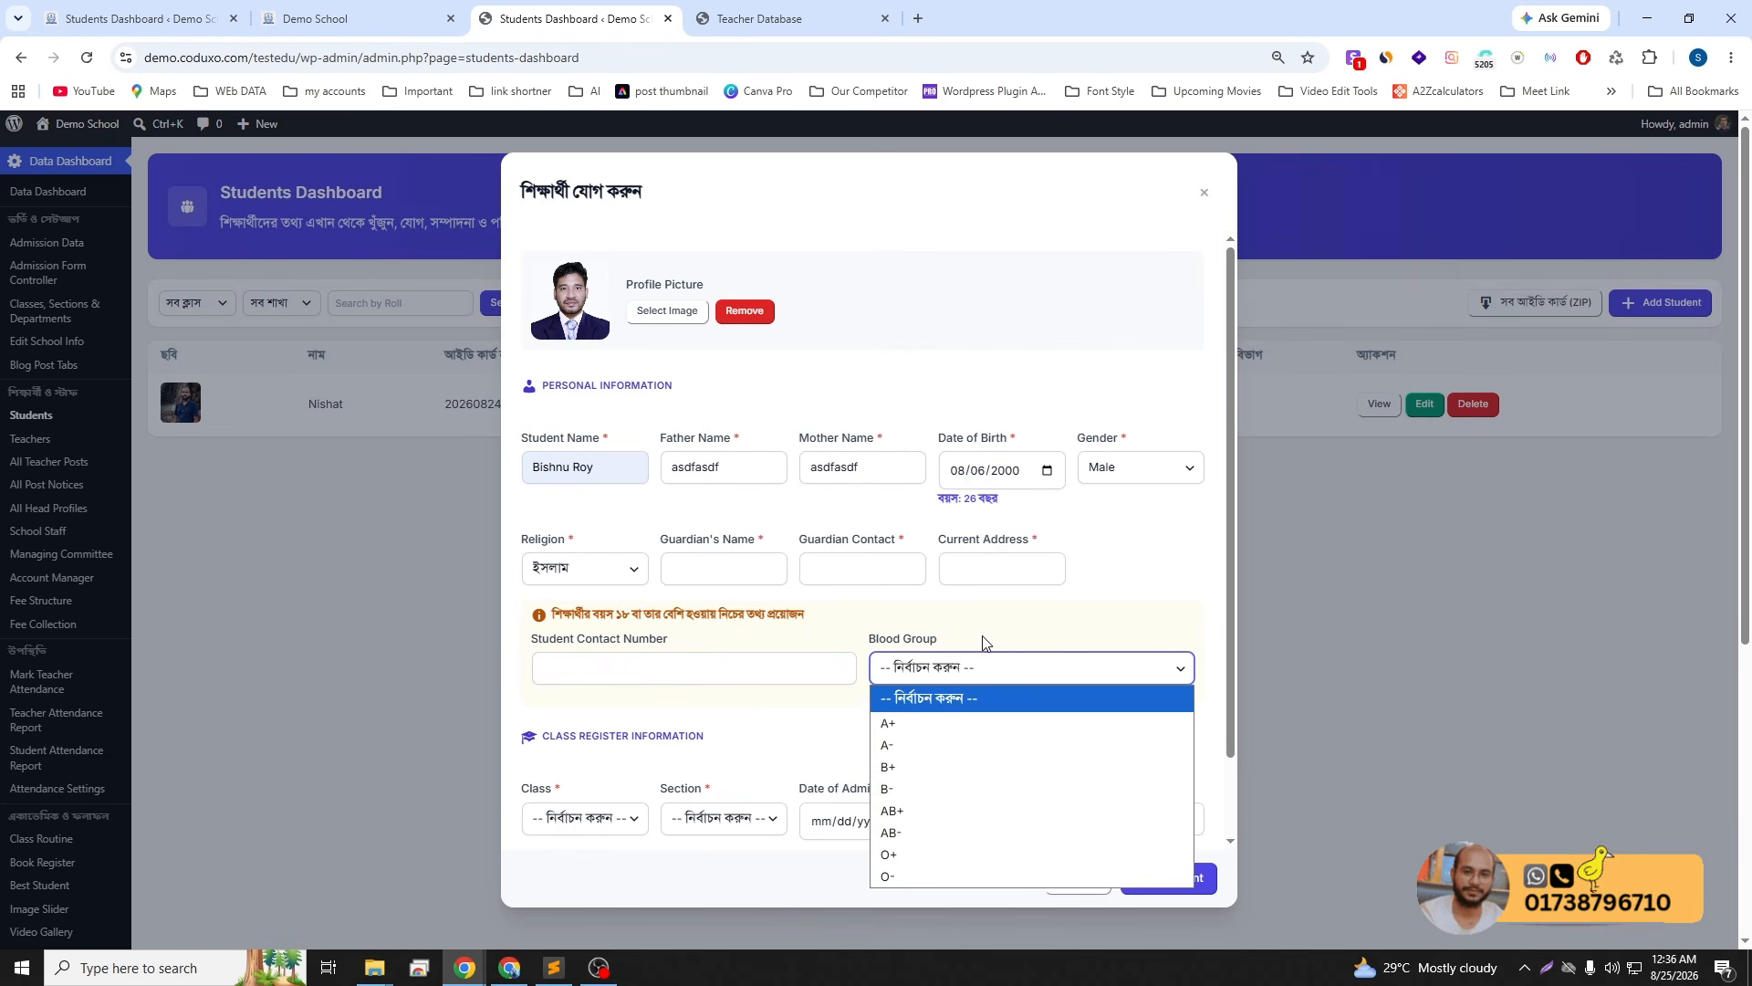
# - Change the new student's date of birth to today's date
pyautogui.click(1011, 482)
pyautogui.click(1012, 482)
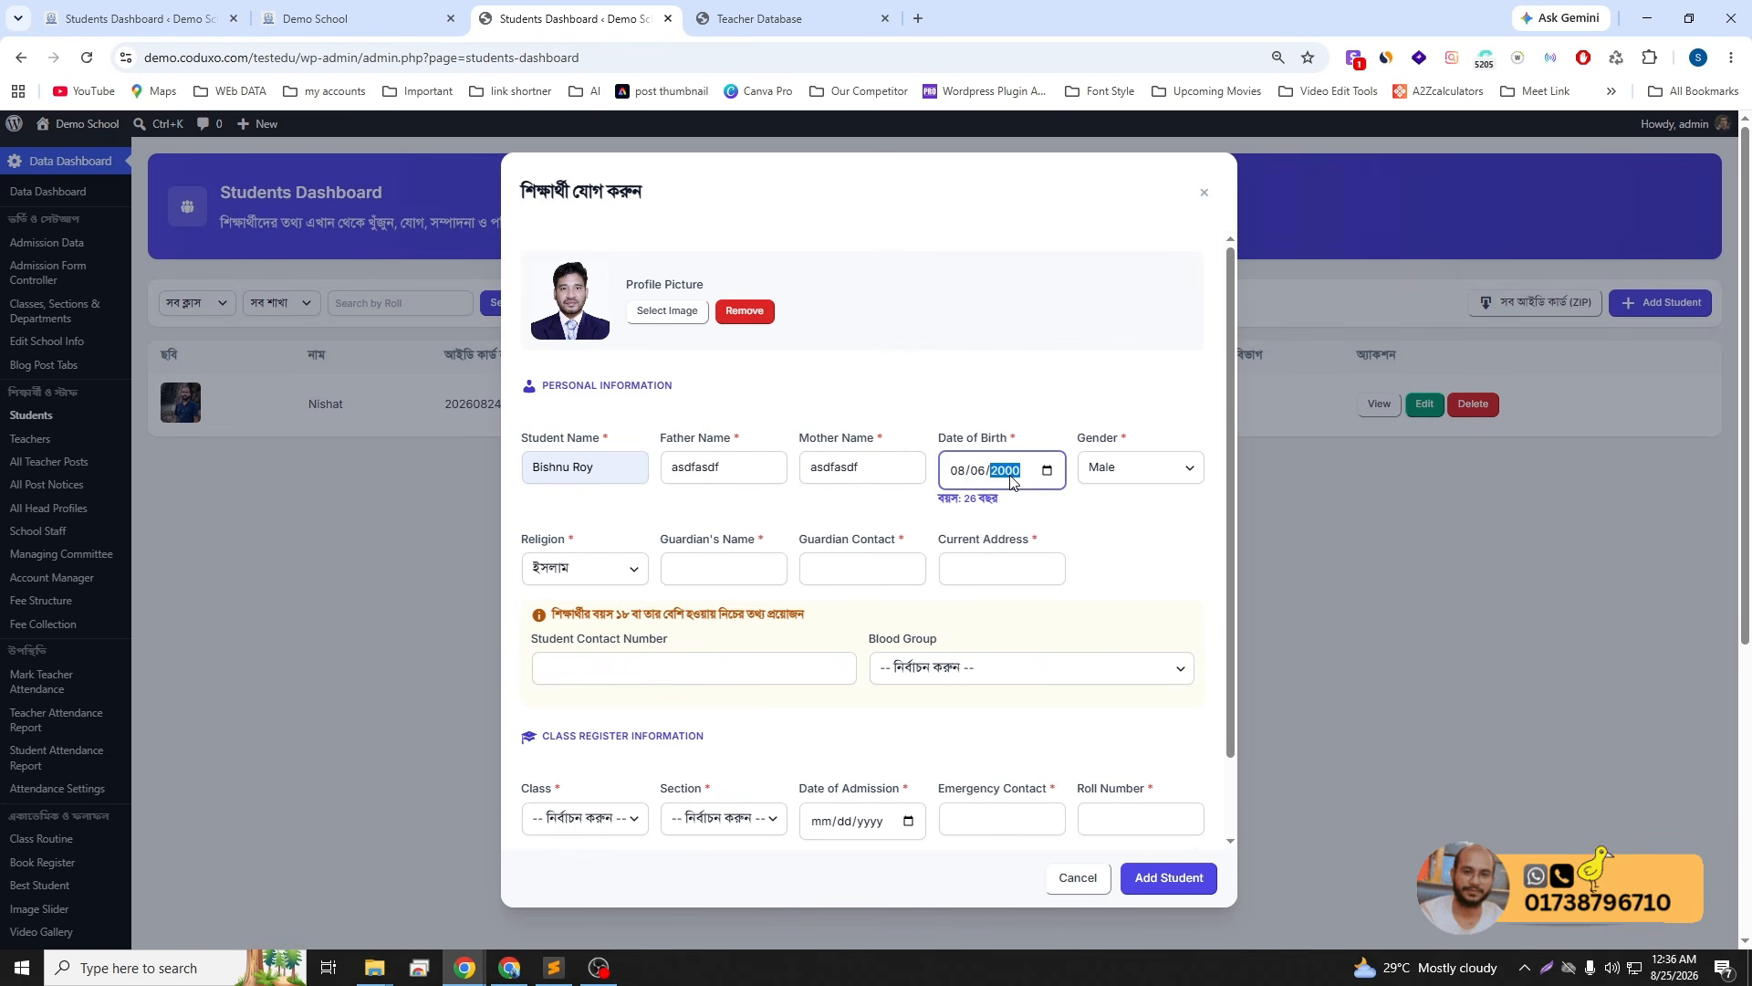
pyautogui.click(1047, 470)
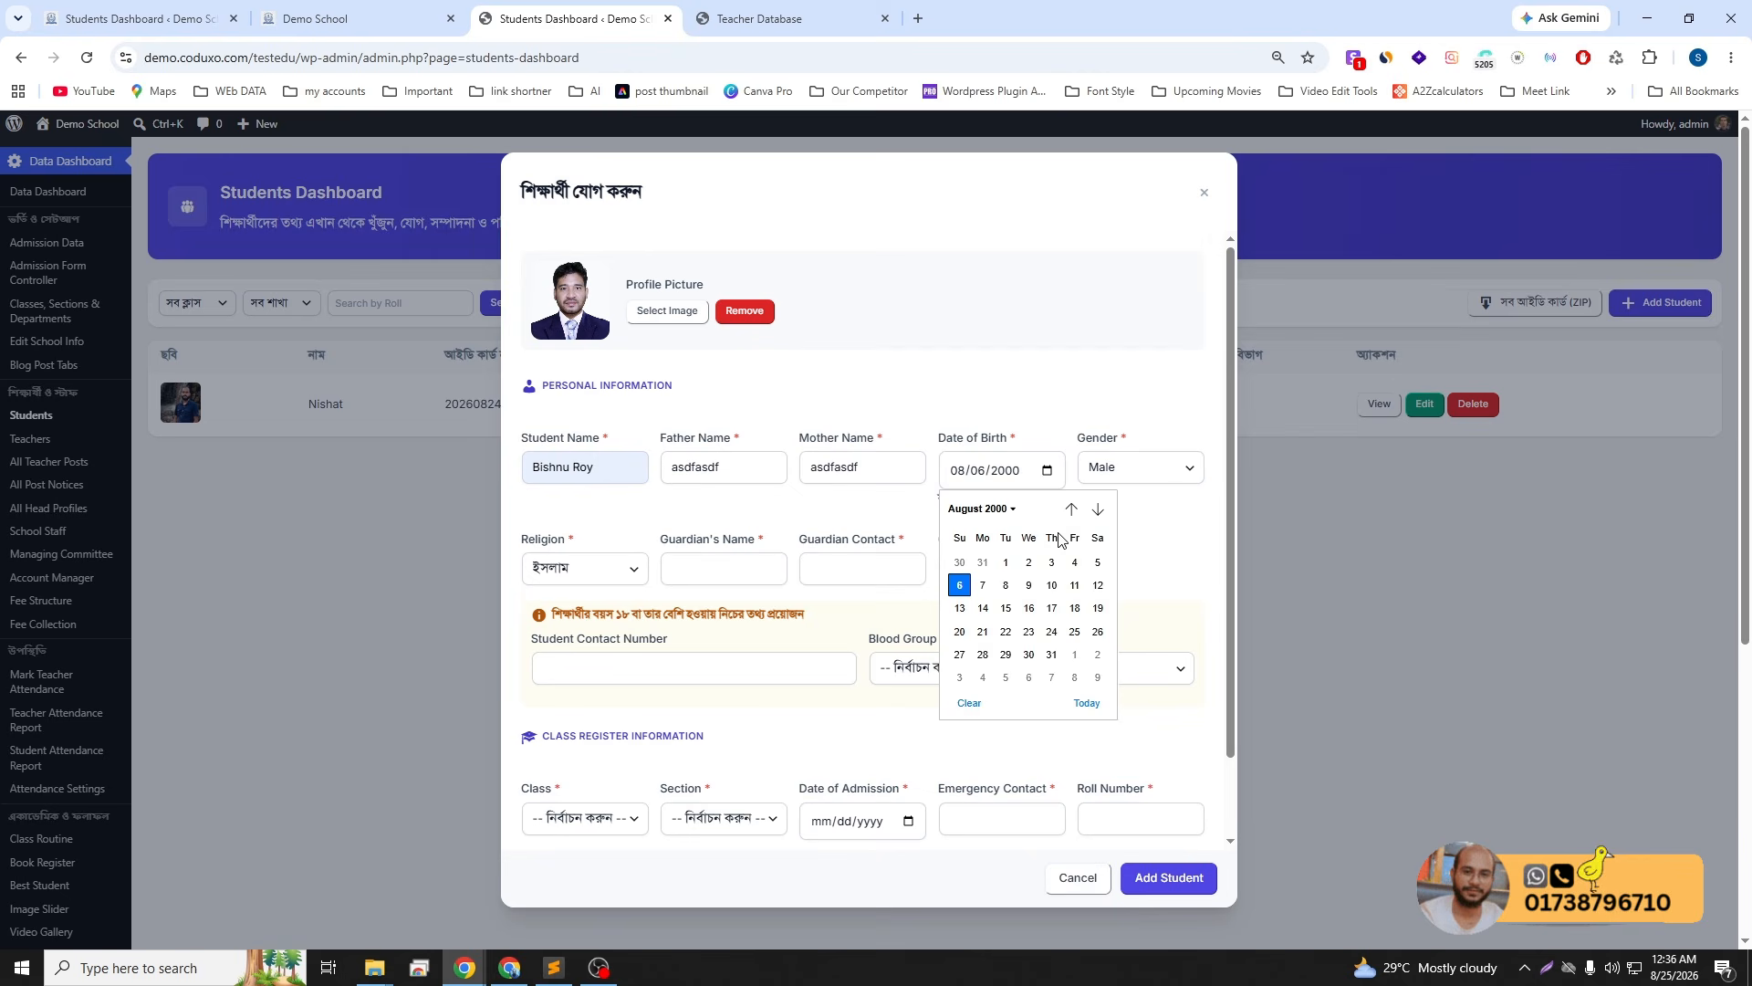
pyautogui.click(1087, 700)
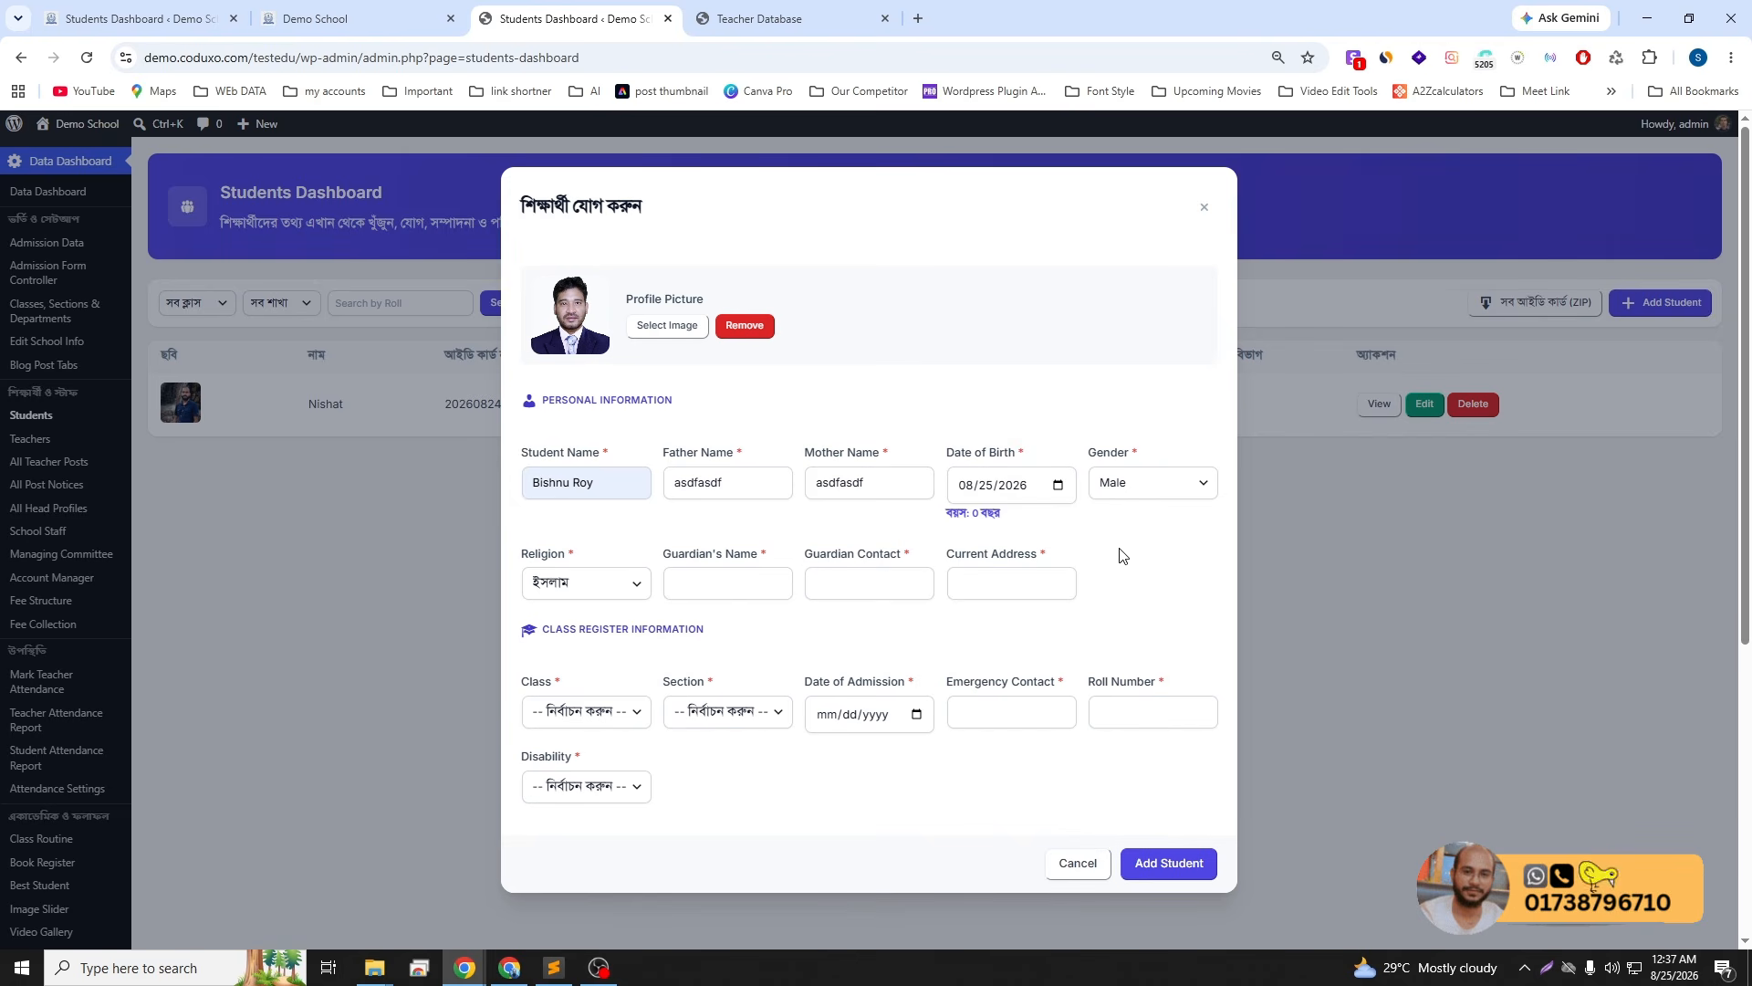
# - Enter asdfasdf as the guardian's name, guardian contact and current address
pyautogui.click(727, 593)
pyautogui.write('asdfasdf')
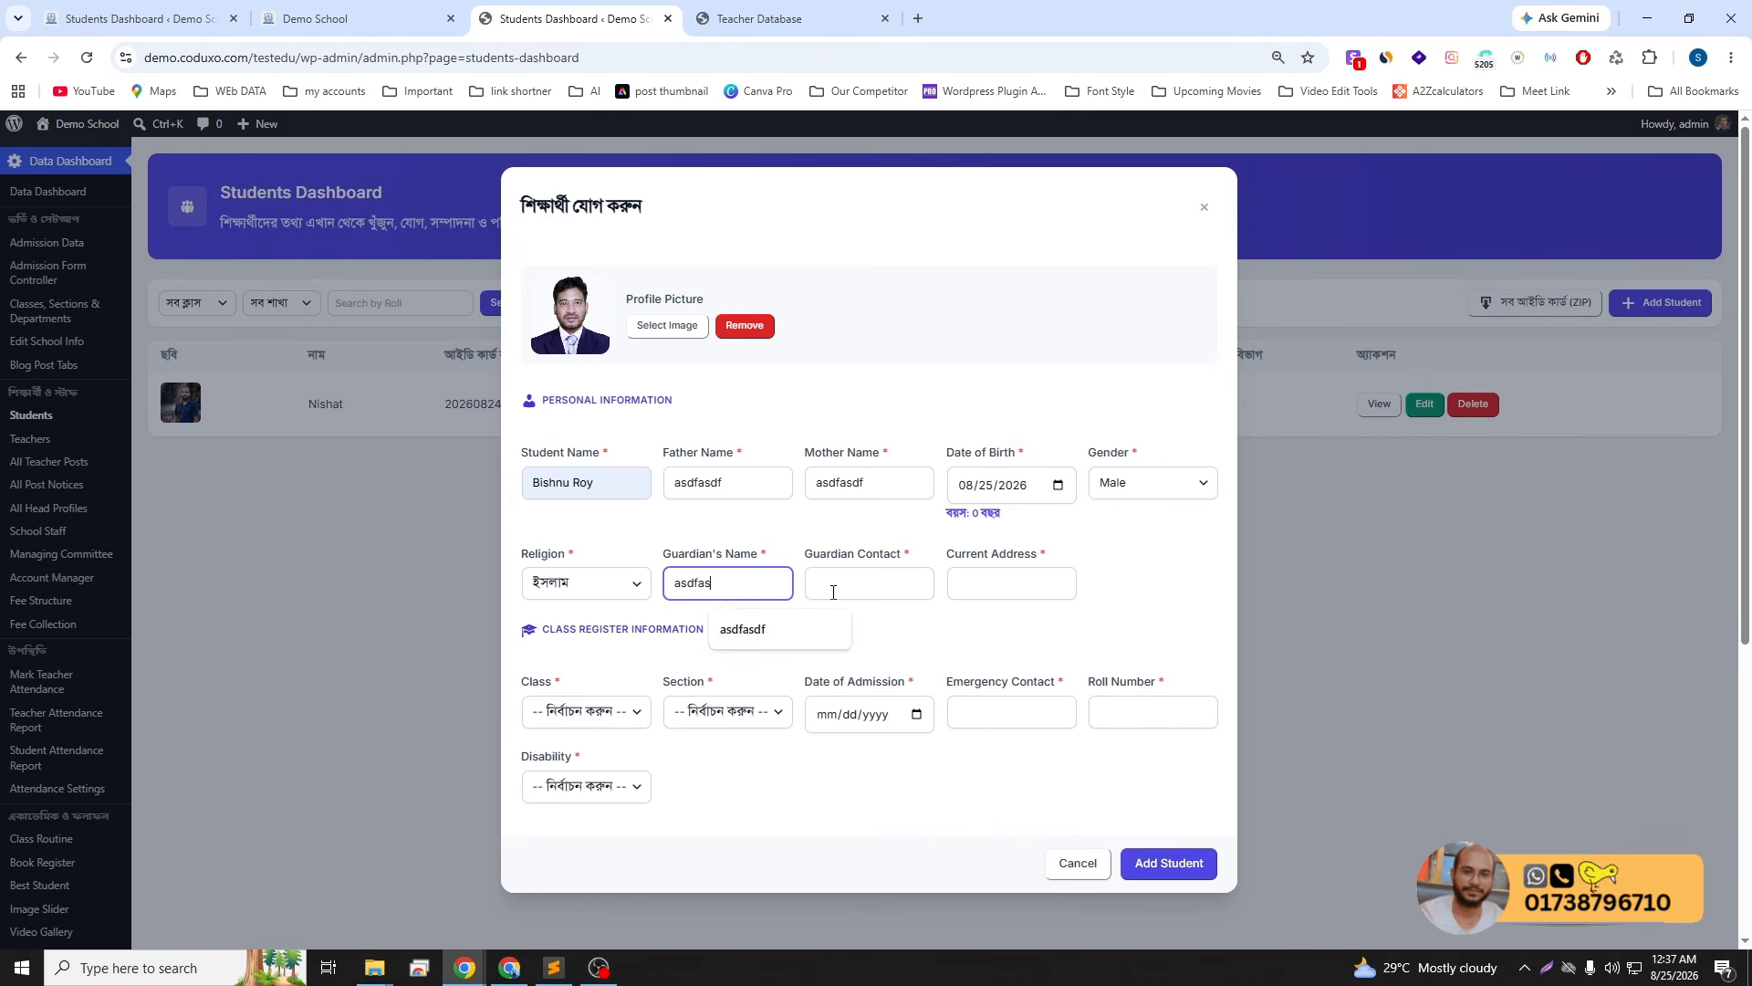
pyautogui.click(836, 590)
pyautogui.write('asdfasdf')
pyautogui.click(984, 583)
pyautogui.write('asdfasdf')
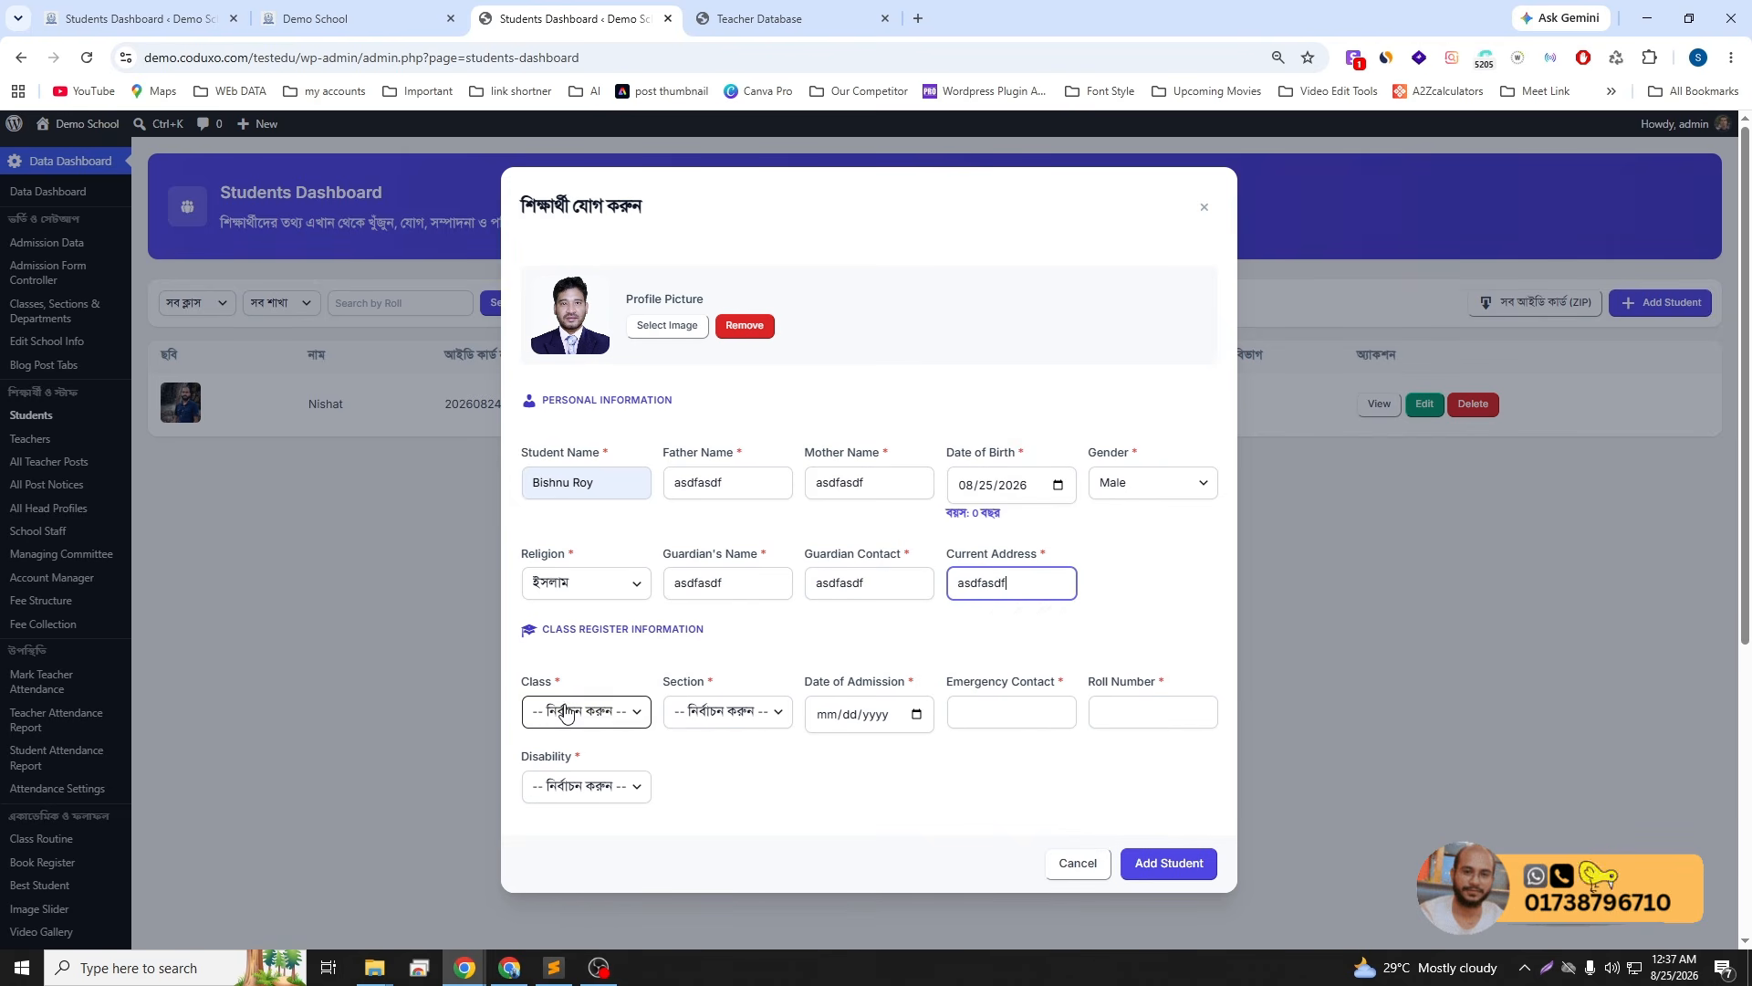
# - Assign the new student to Class 6, section A
pyautogui.click(584, 711)
pyautogui.click(578, 770)
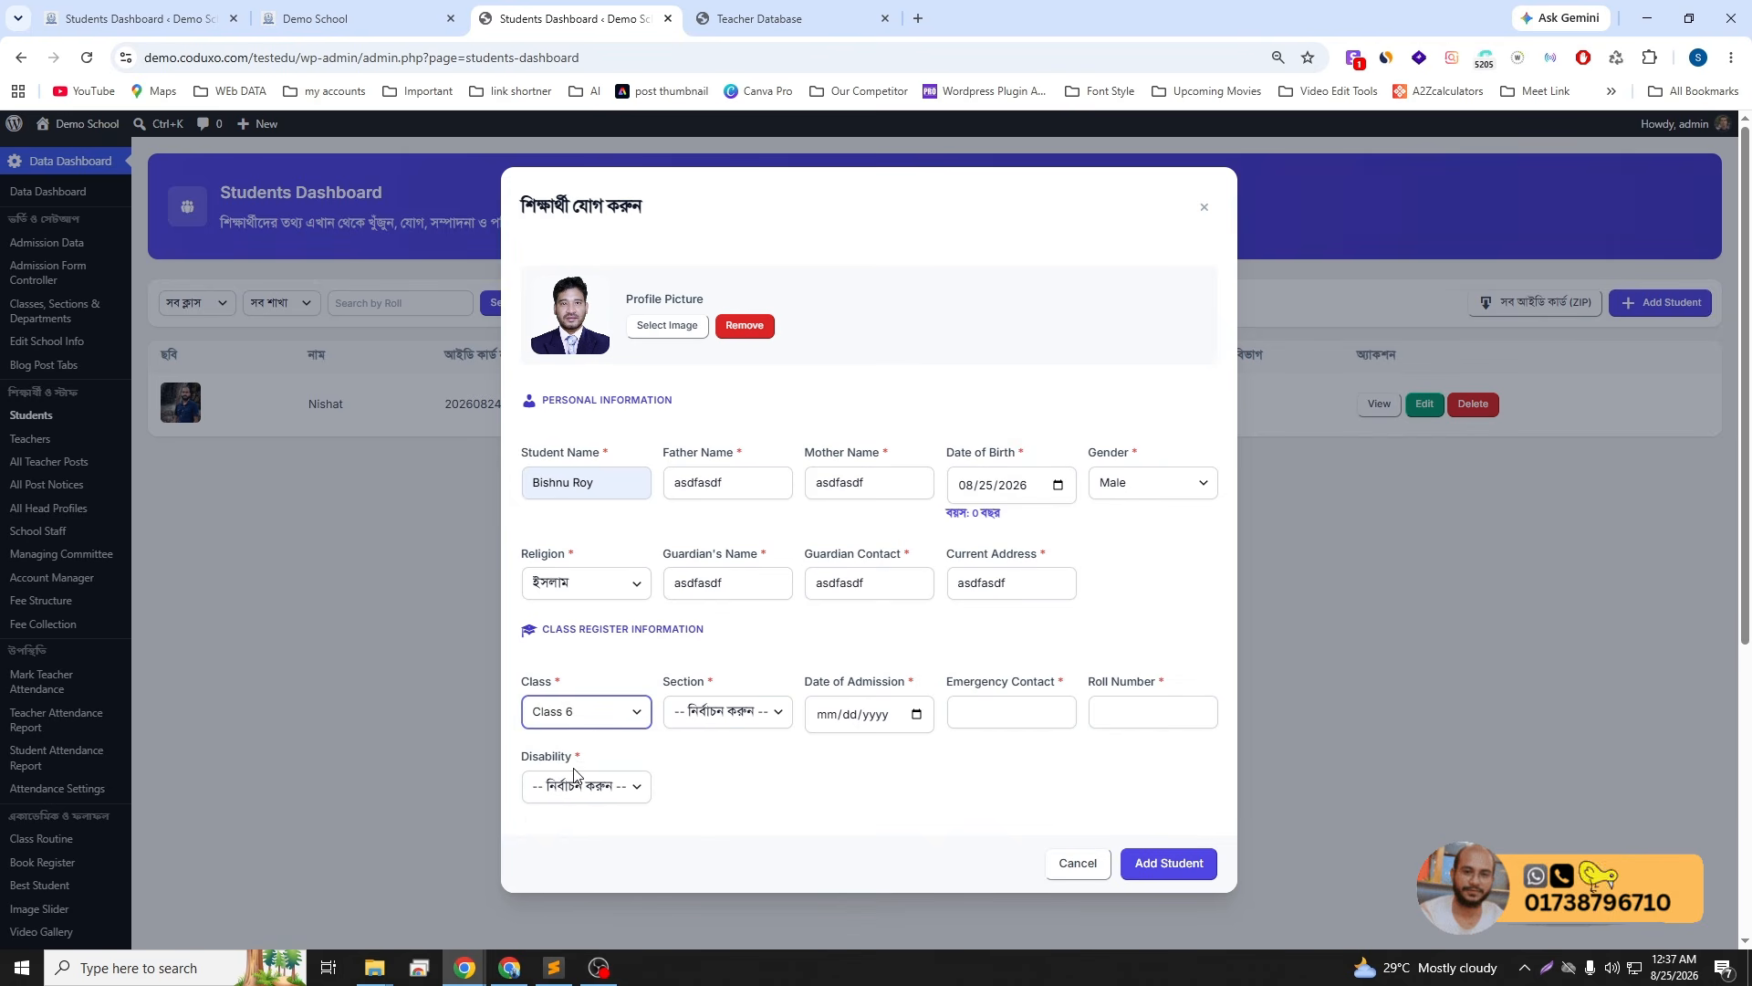
pyautogui.click(707, 713)
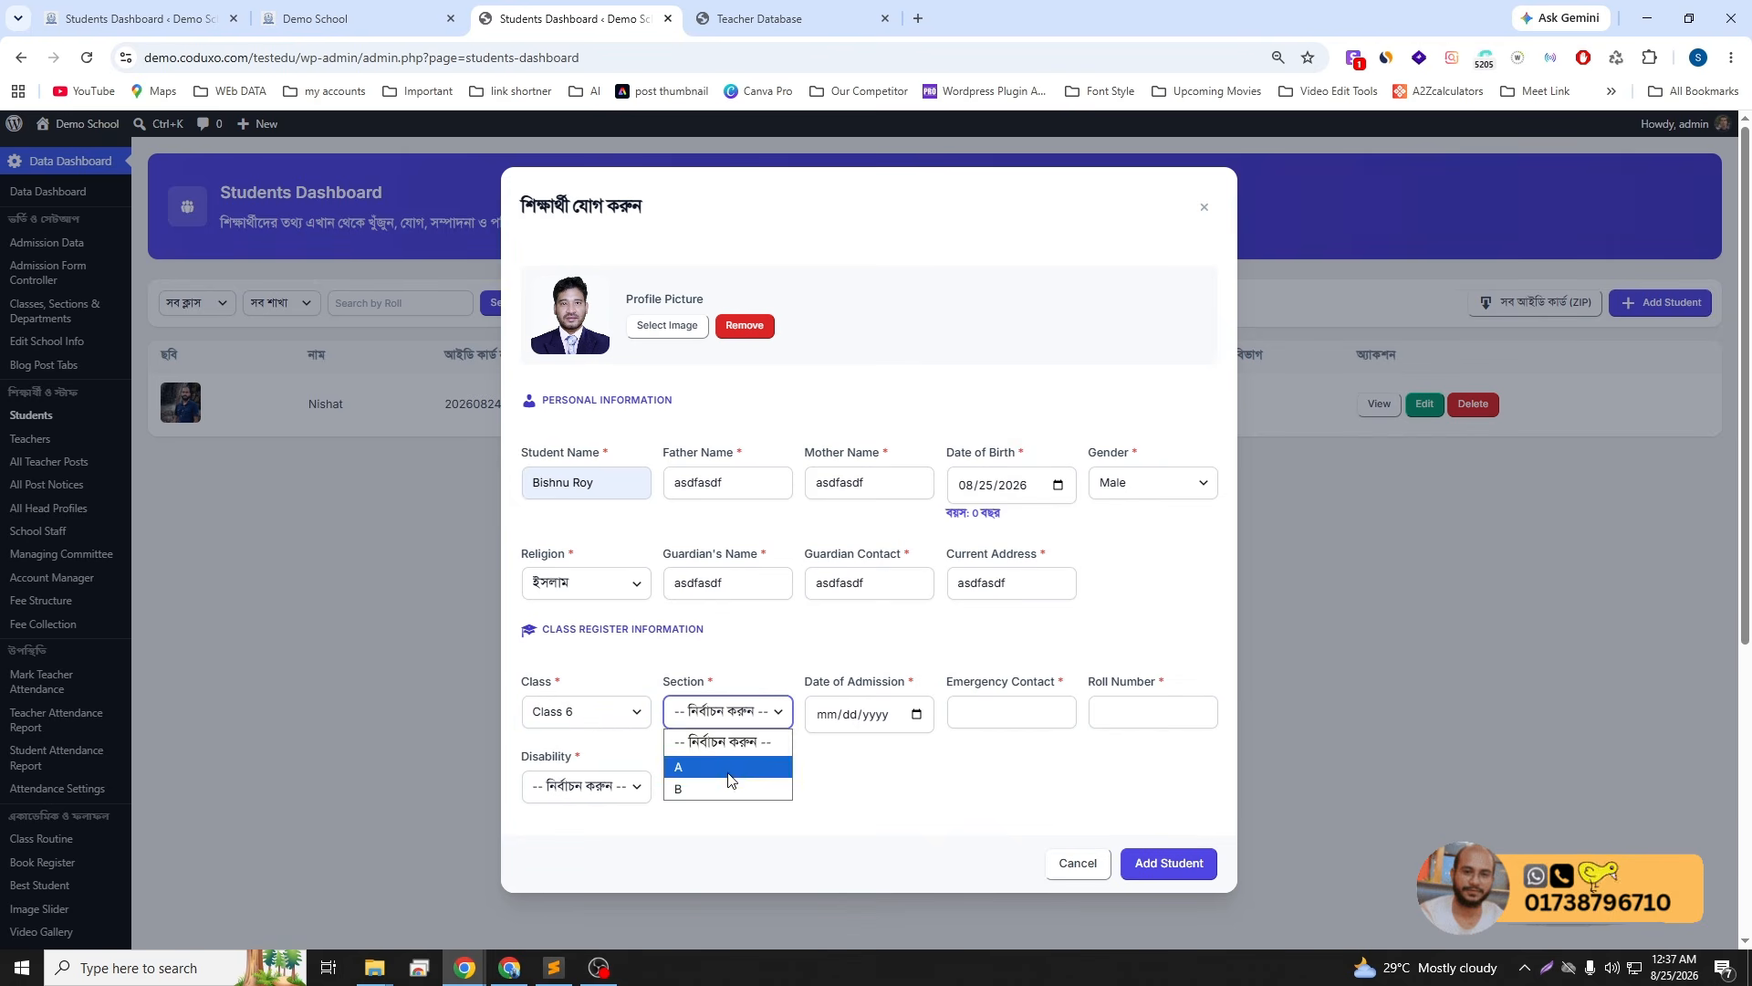
pyautogui.click(725, 776)
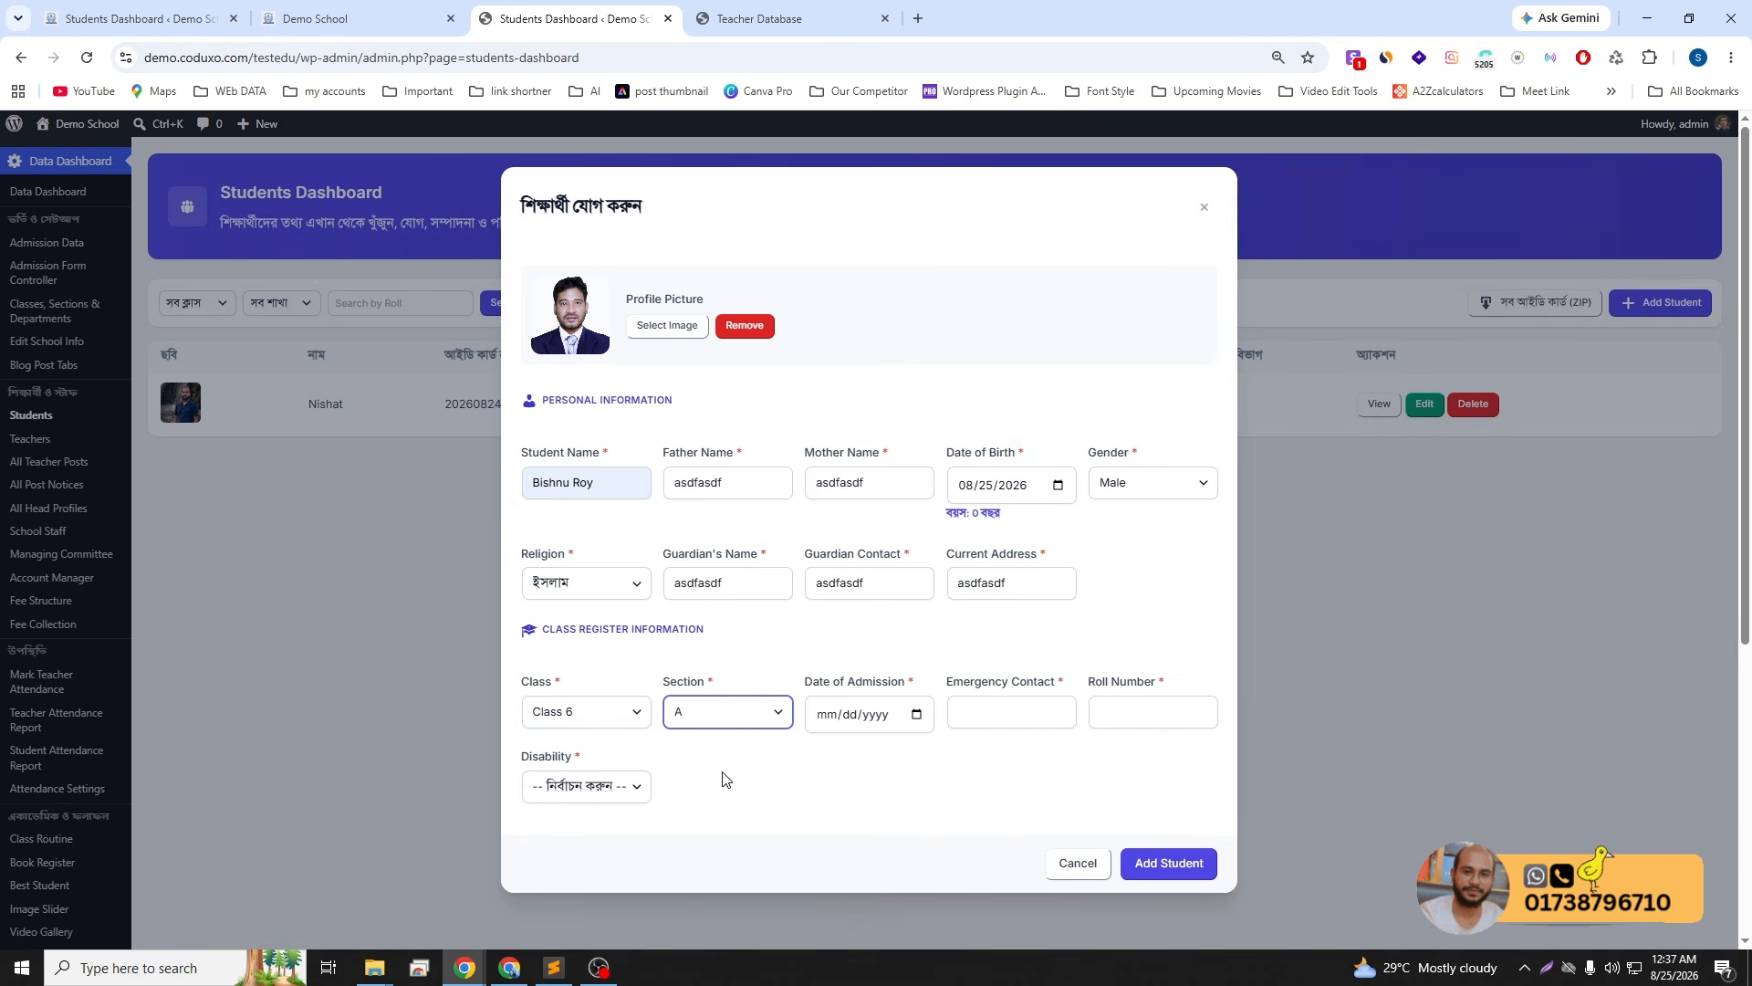
# - Set the date of admission to 08/12/2026 and fill in the emergency contact number from the saved suggestions
pyautogui.click(916, 716)
pyautogui.click(893, 592)
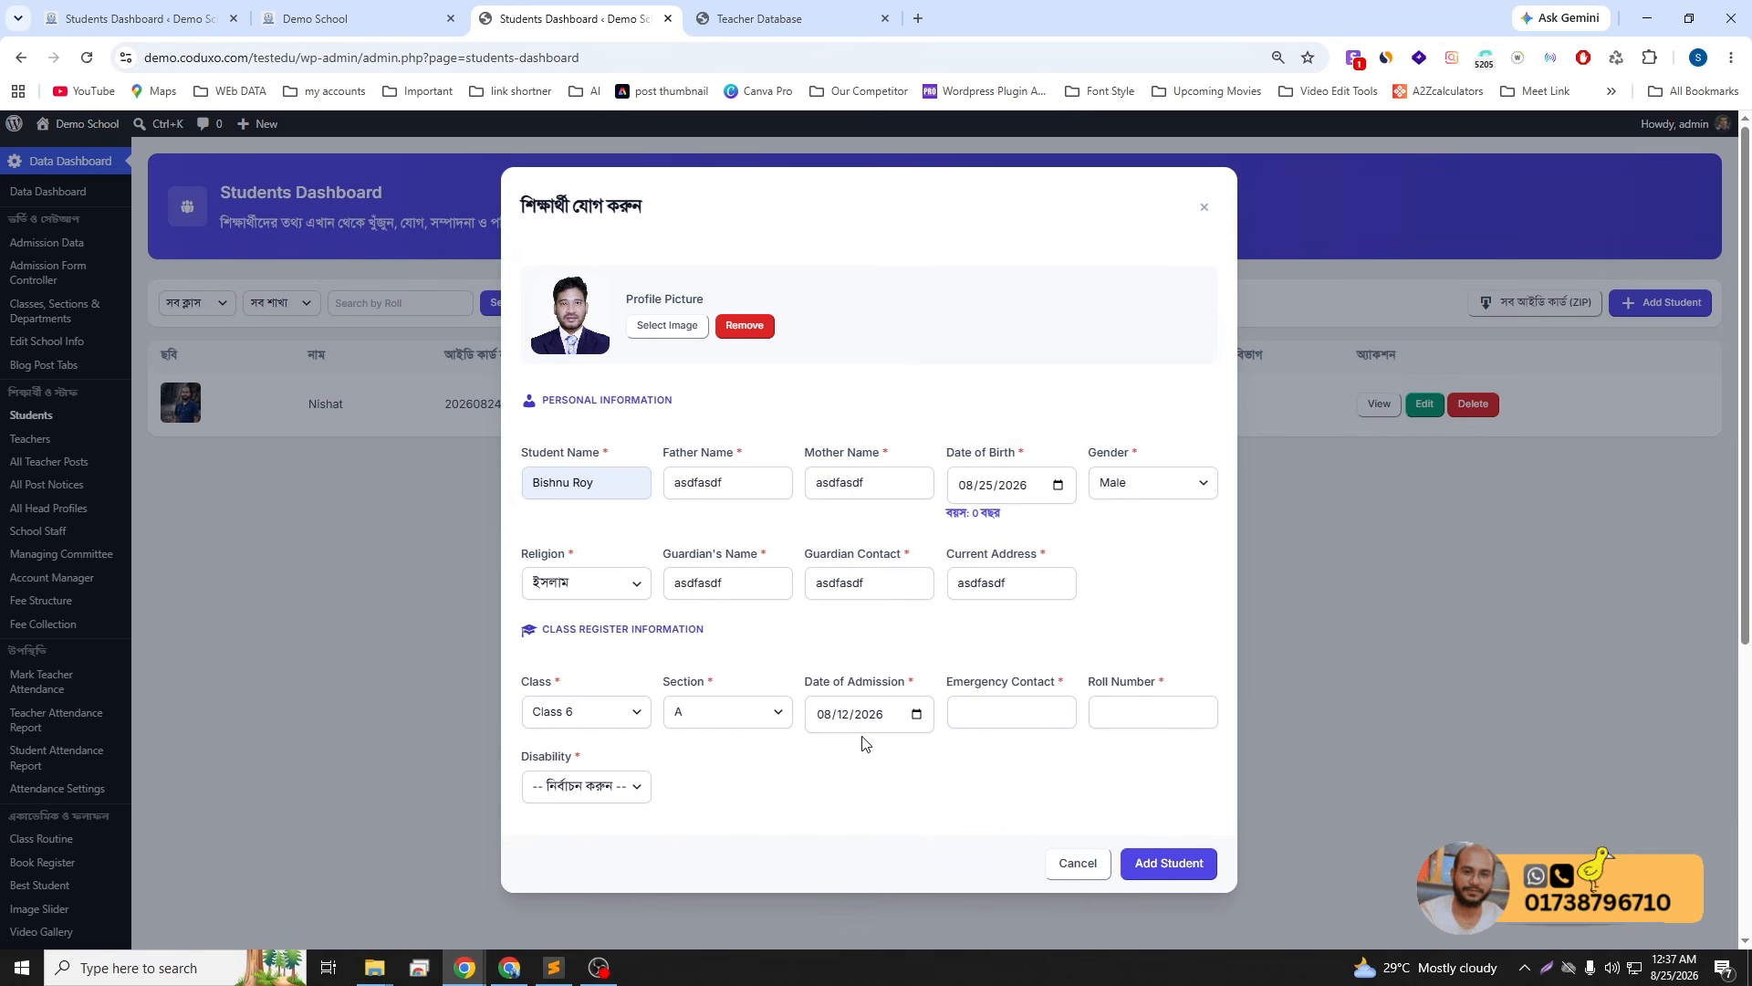
pyautogui.click(1028, 721)
pyautogui.click(1036, 756)
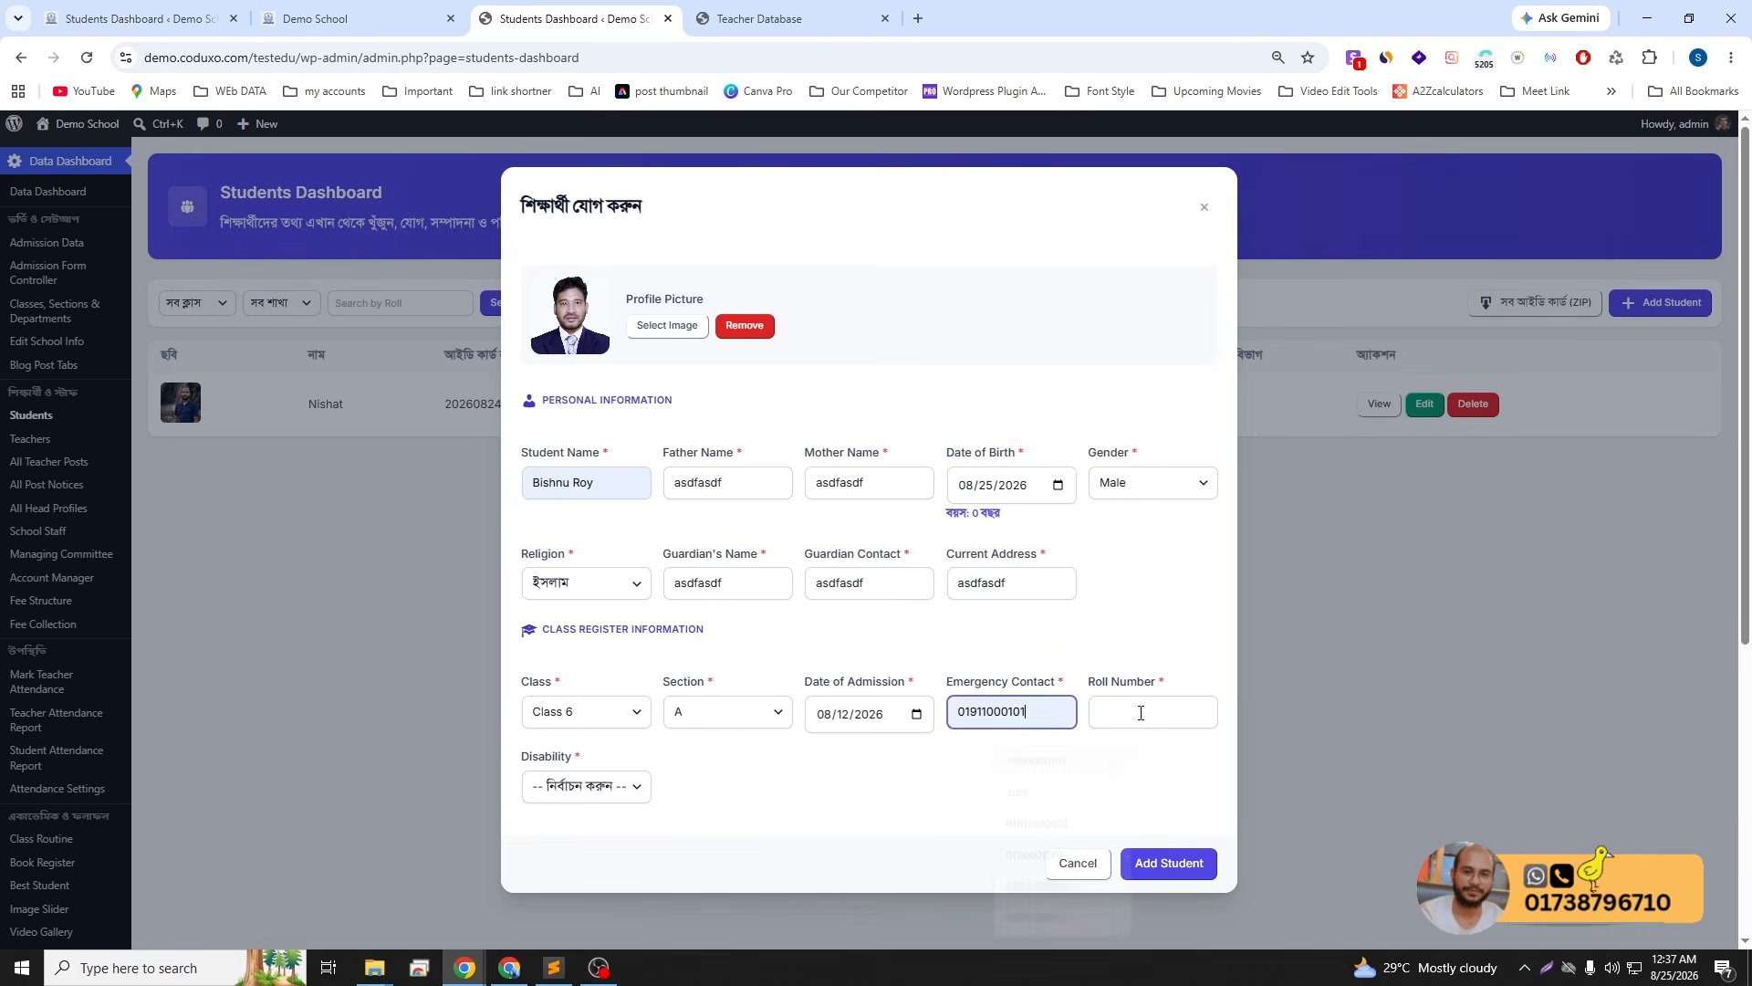
# - Give the new student roll number 2, set Disability to No, and add the student
pyautogui.click(1154, 721)
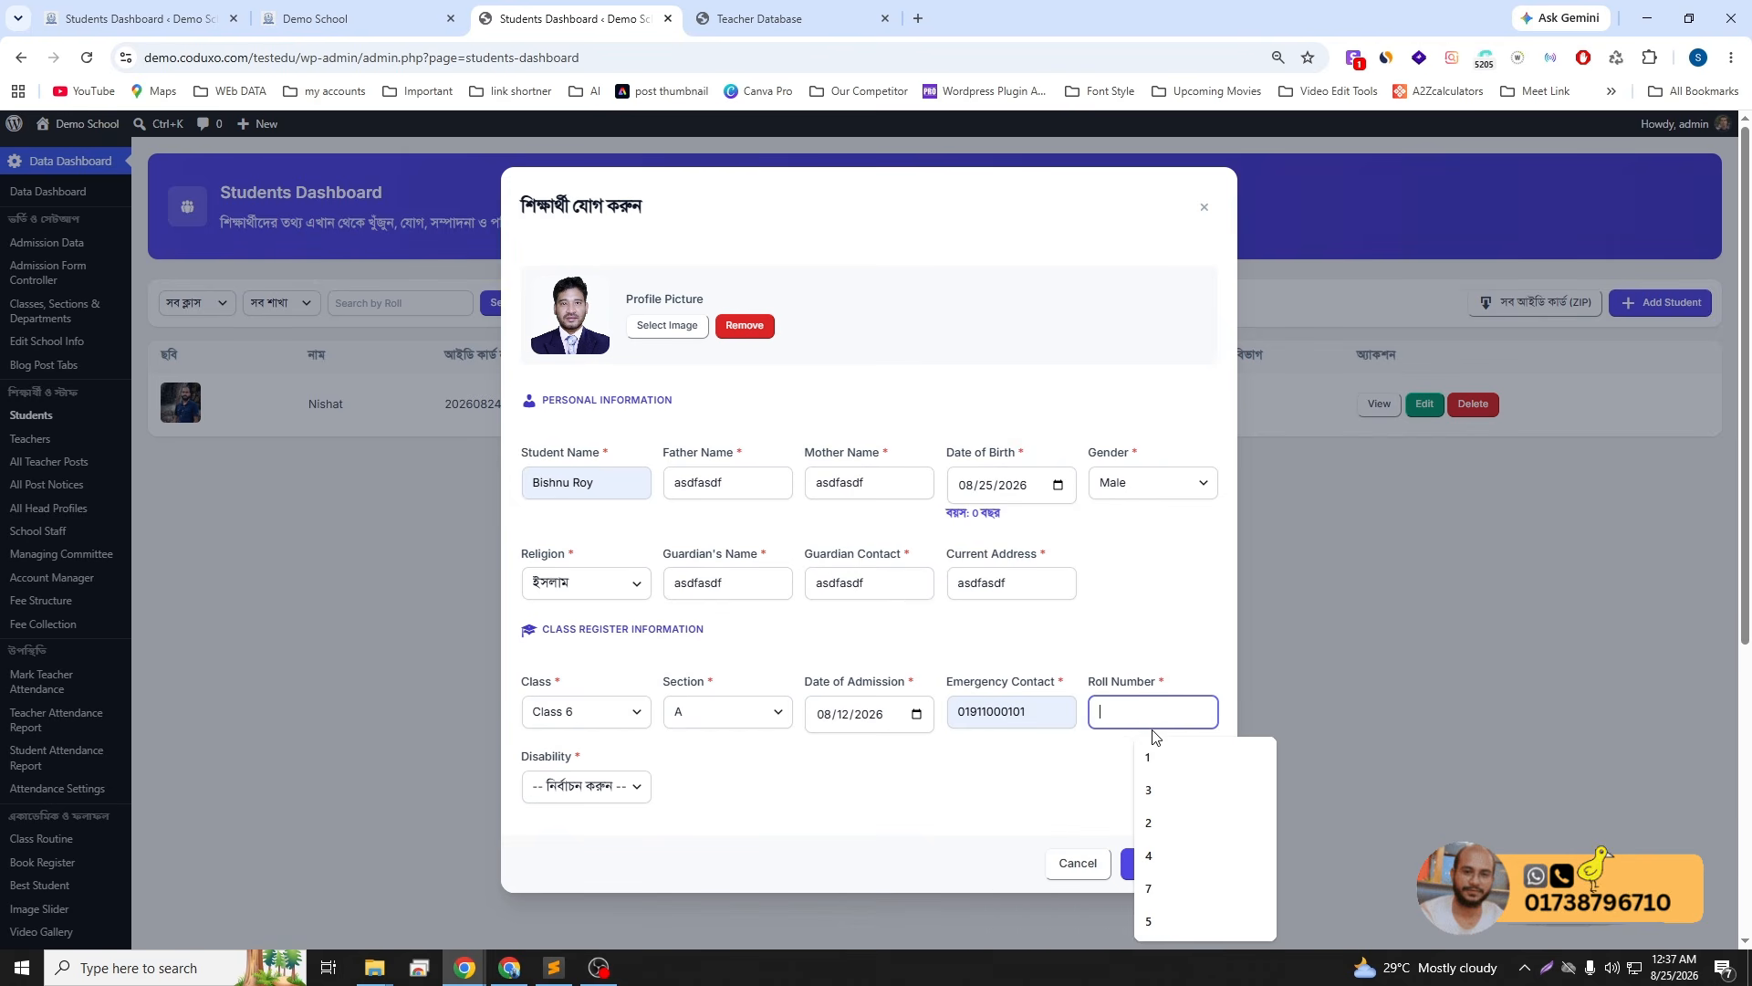
pyautogui.click(1151, 824)
pyautogui.click(565, 796)
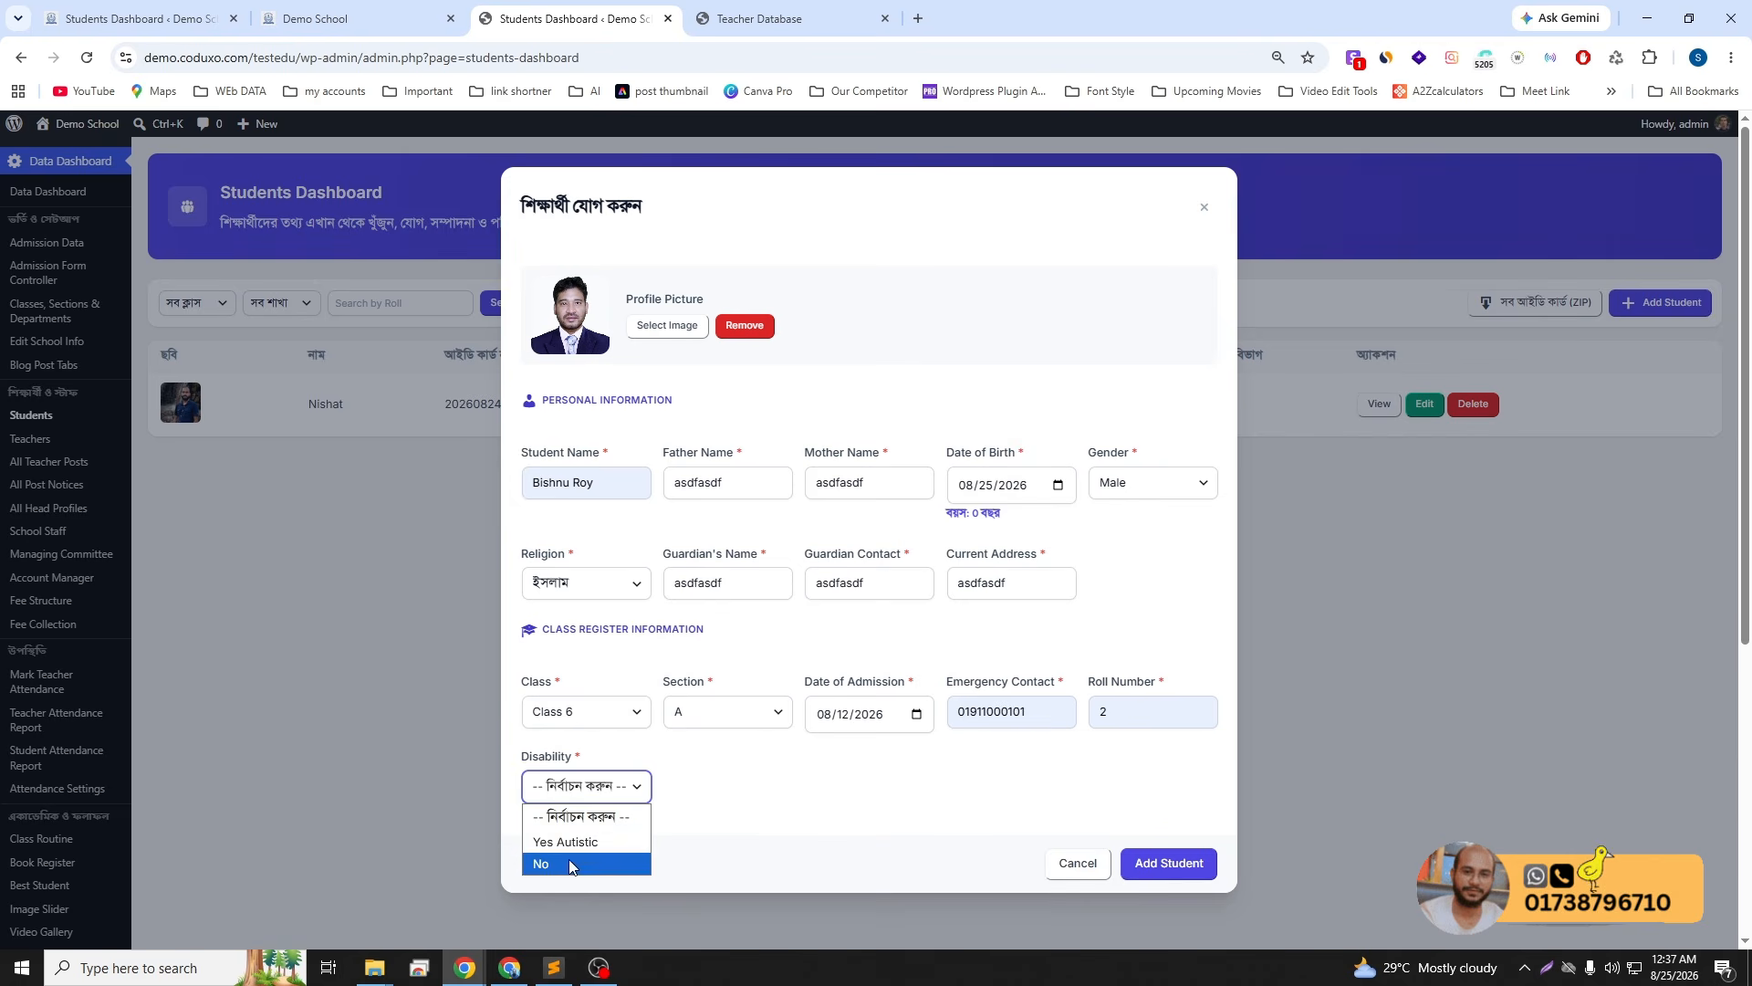
pyautogui.click(546, 864)
pyautogui.click(848, 809)
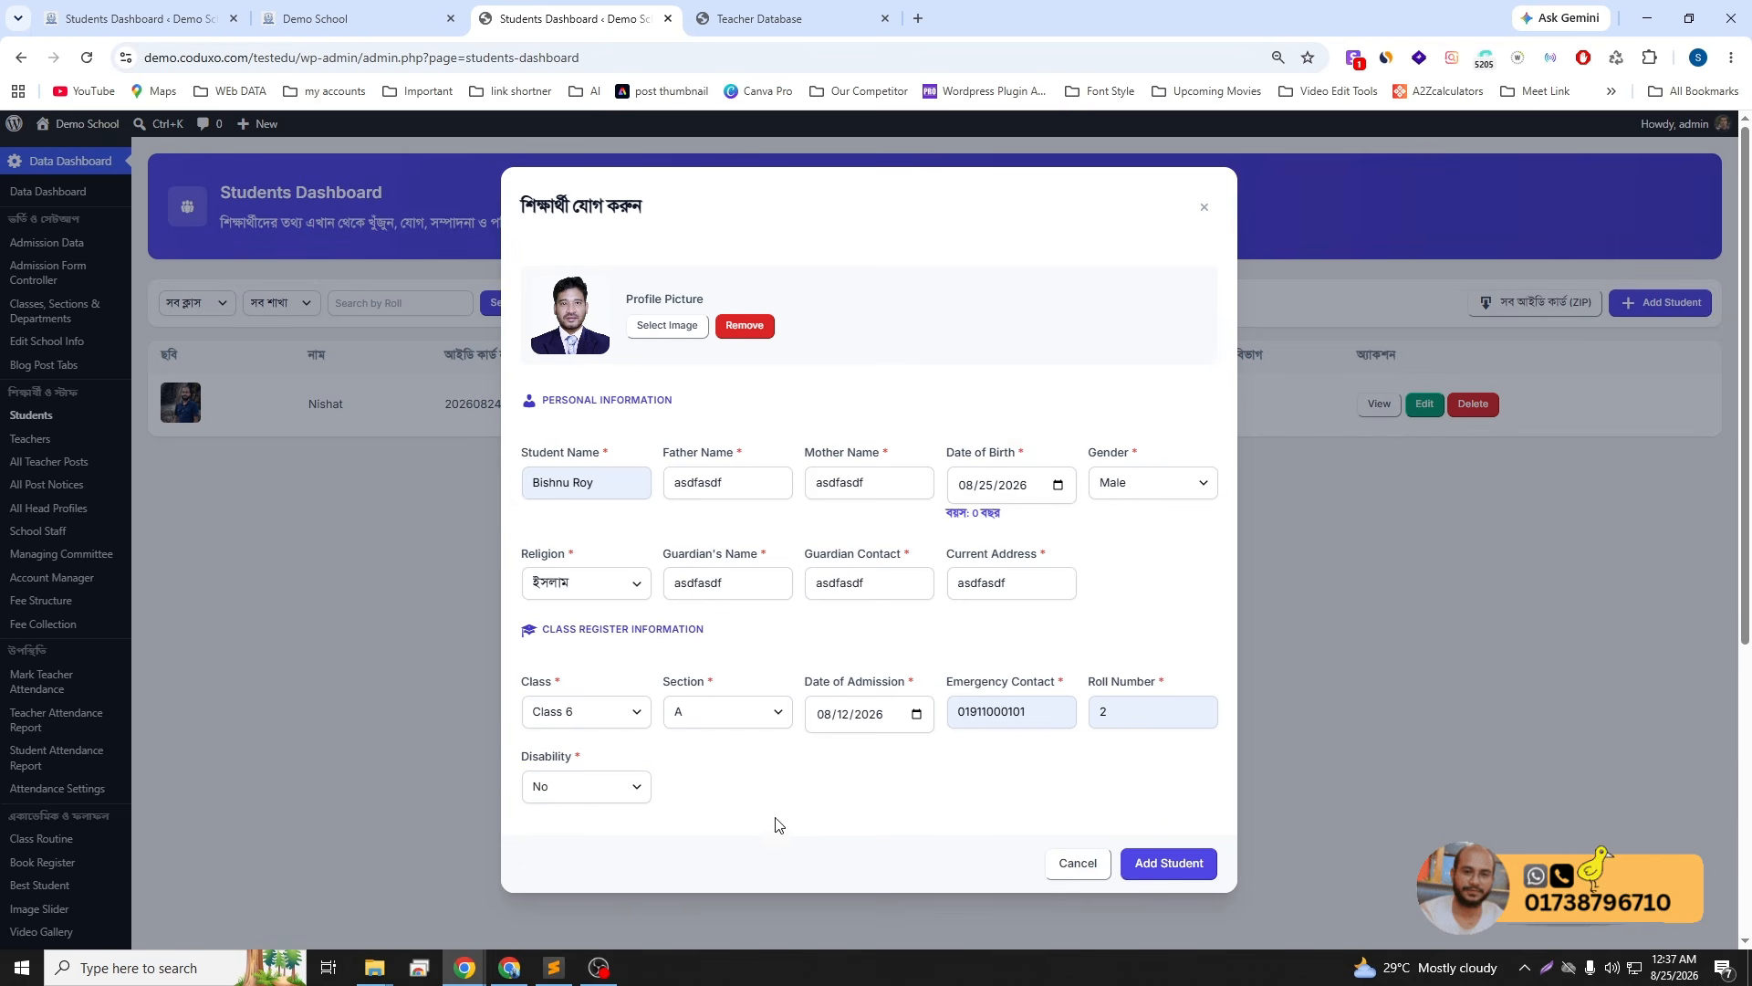
pyautogui.click(1150, 867)
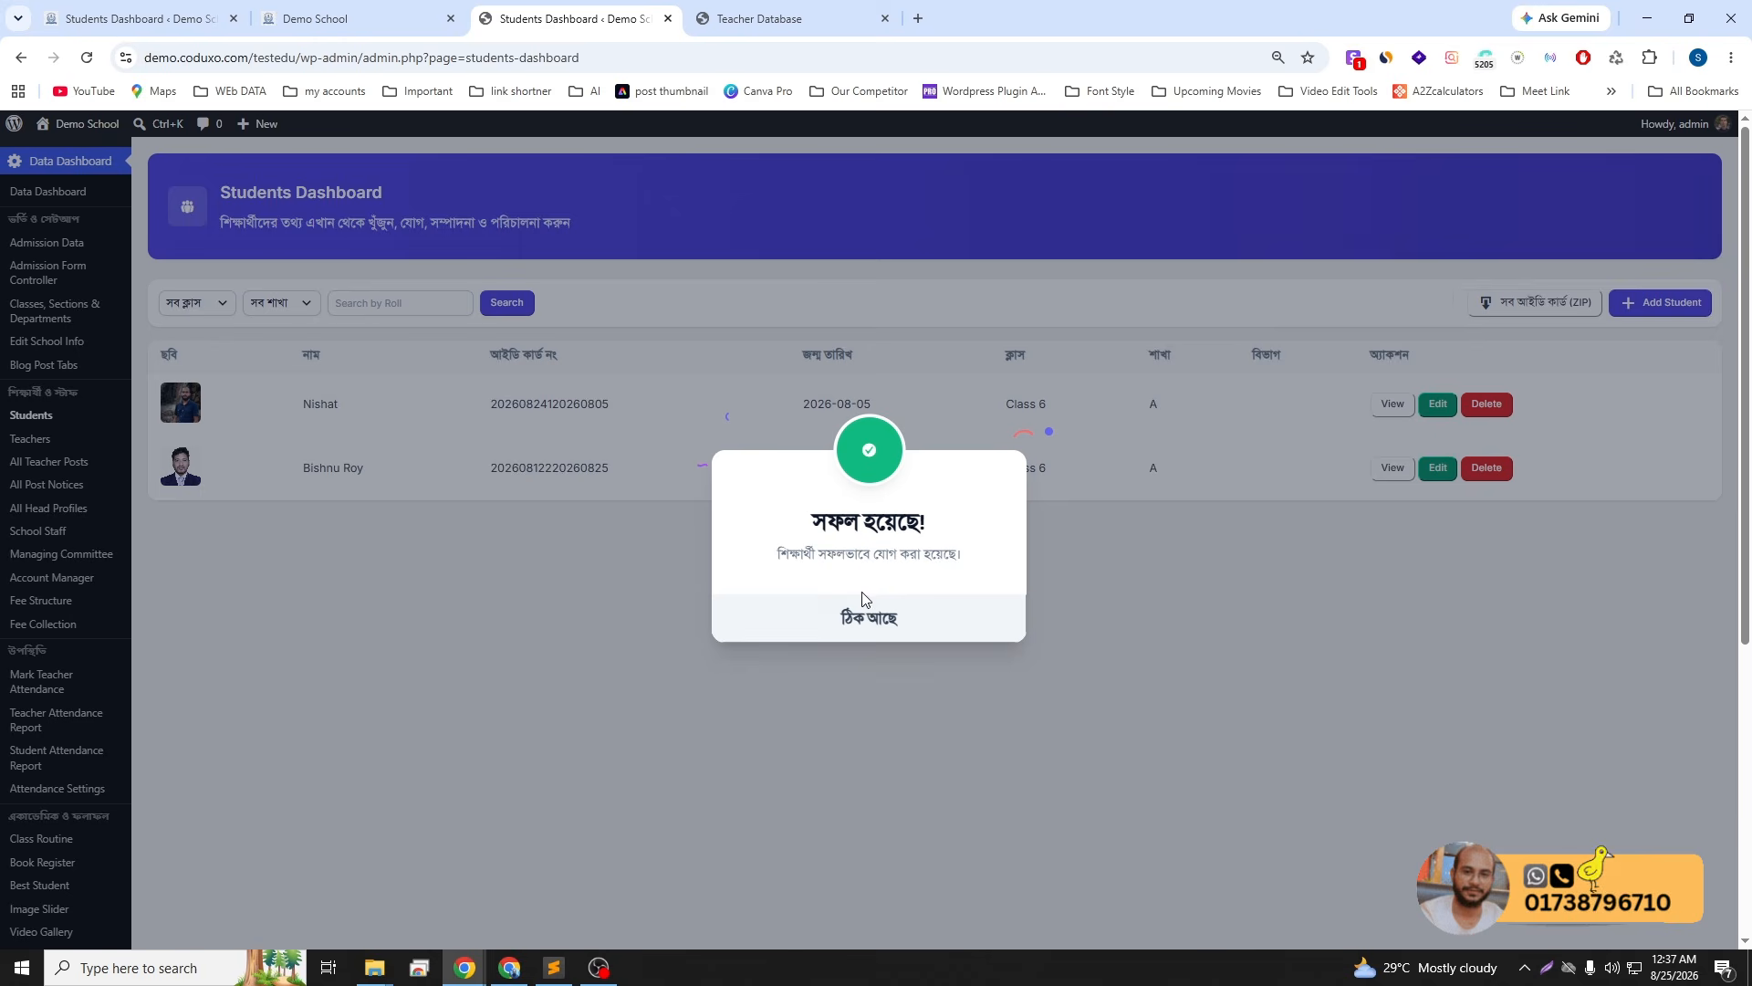
pyautogui.click(848, 612)
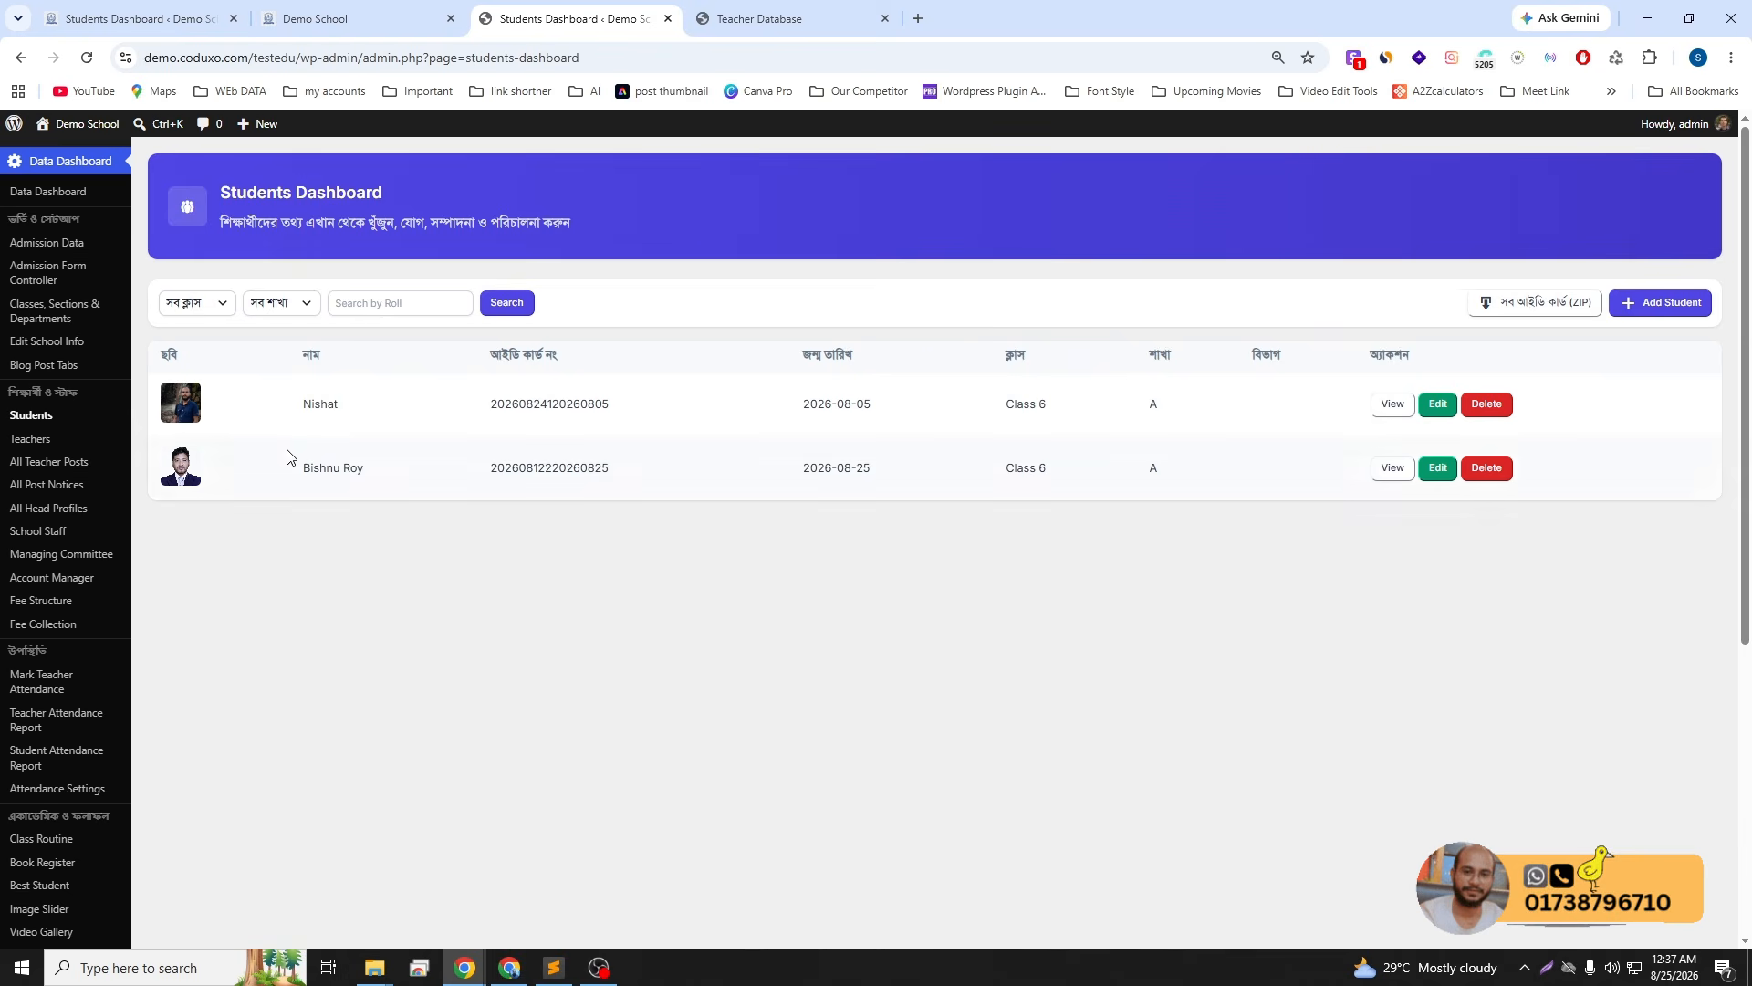
# - Switch to the teacher panel and reload the Class 6 (A) student attendance list
pyautogui.click(760, 25)
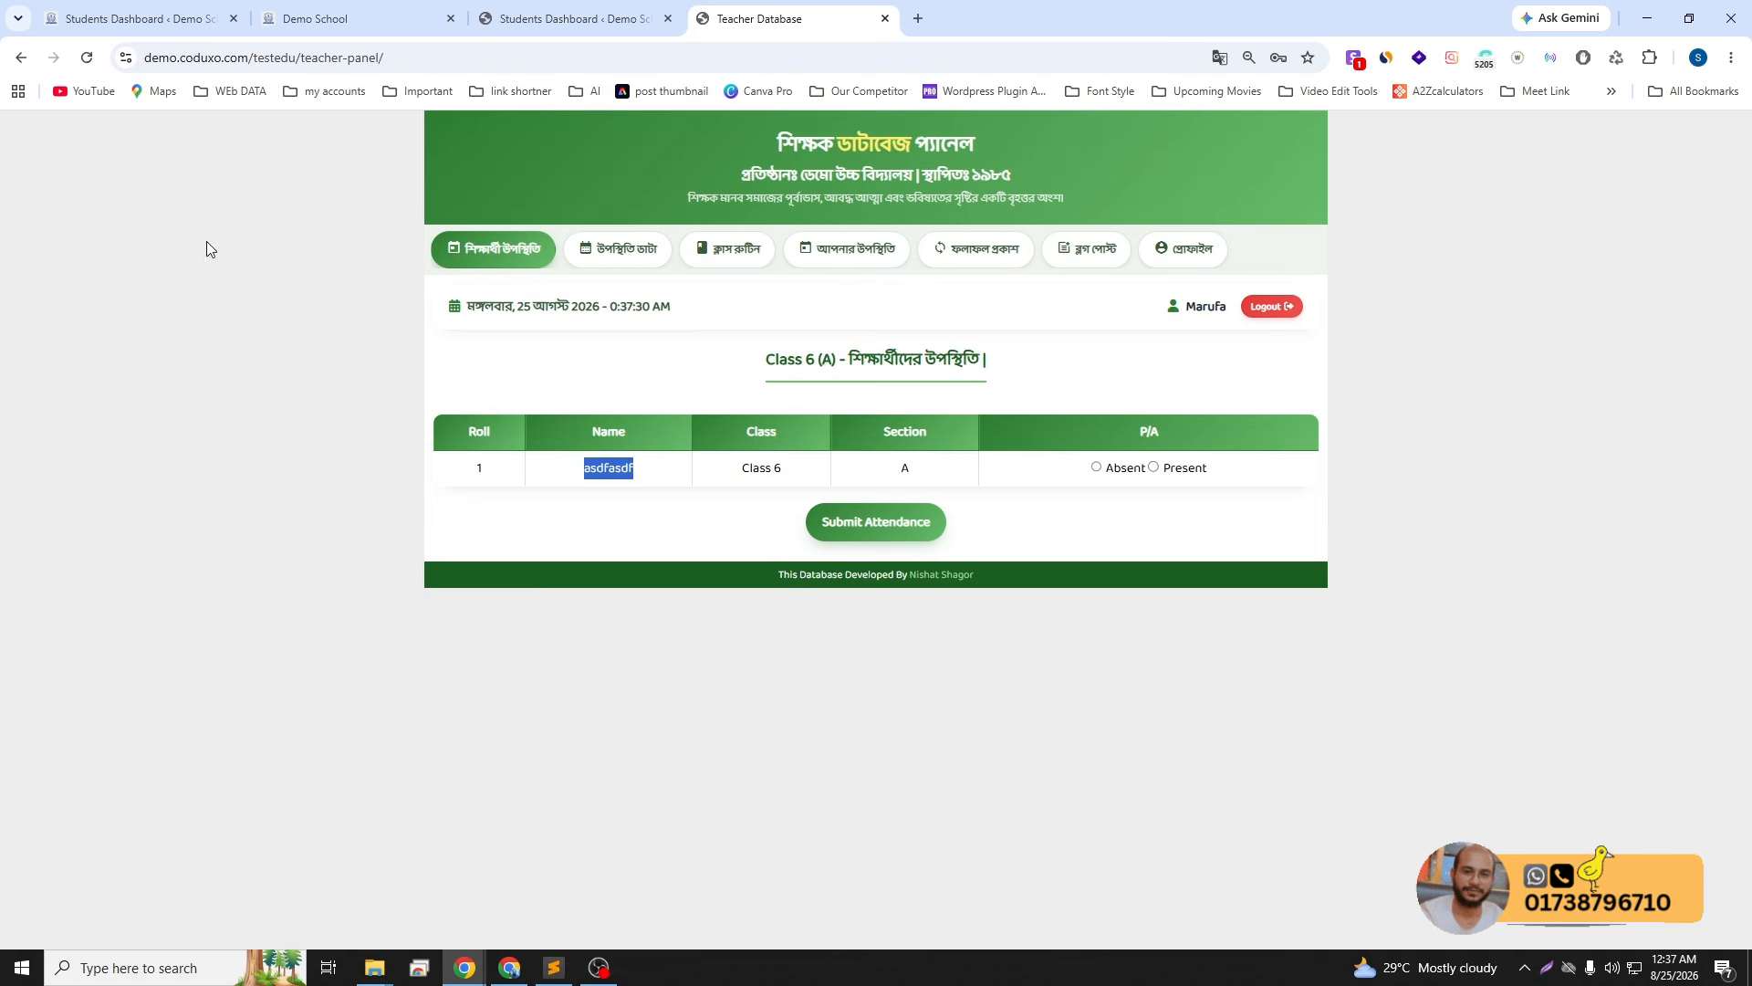
pyautogui.click(85, 58)
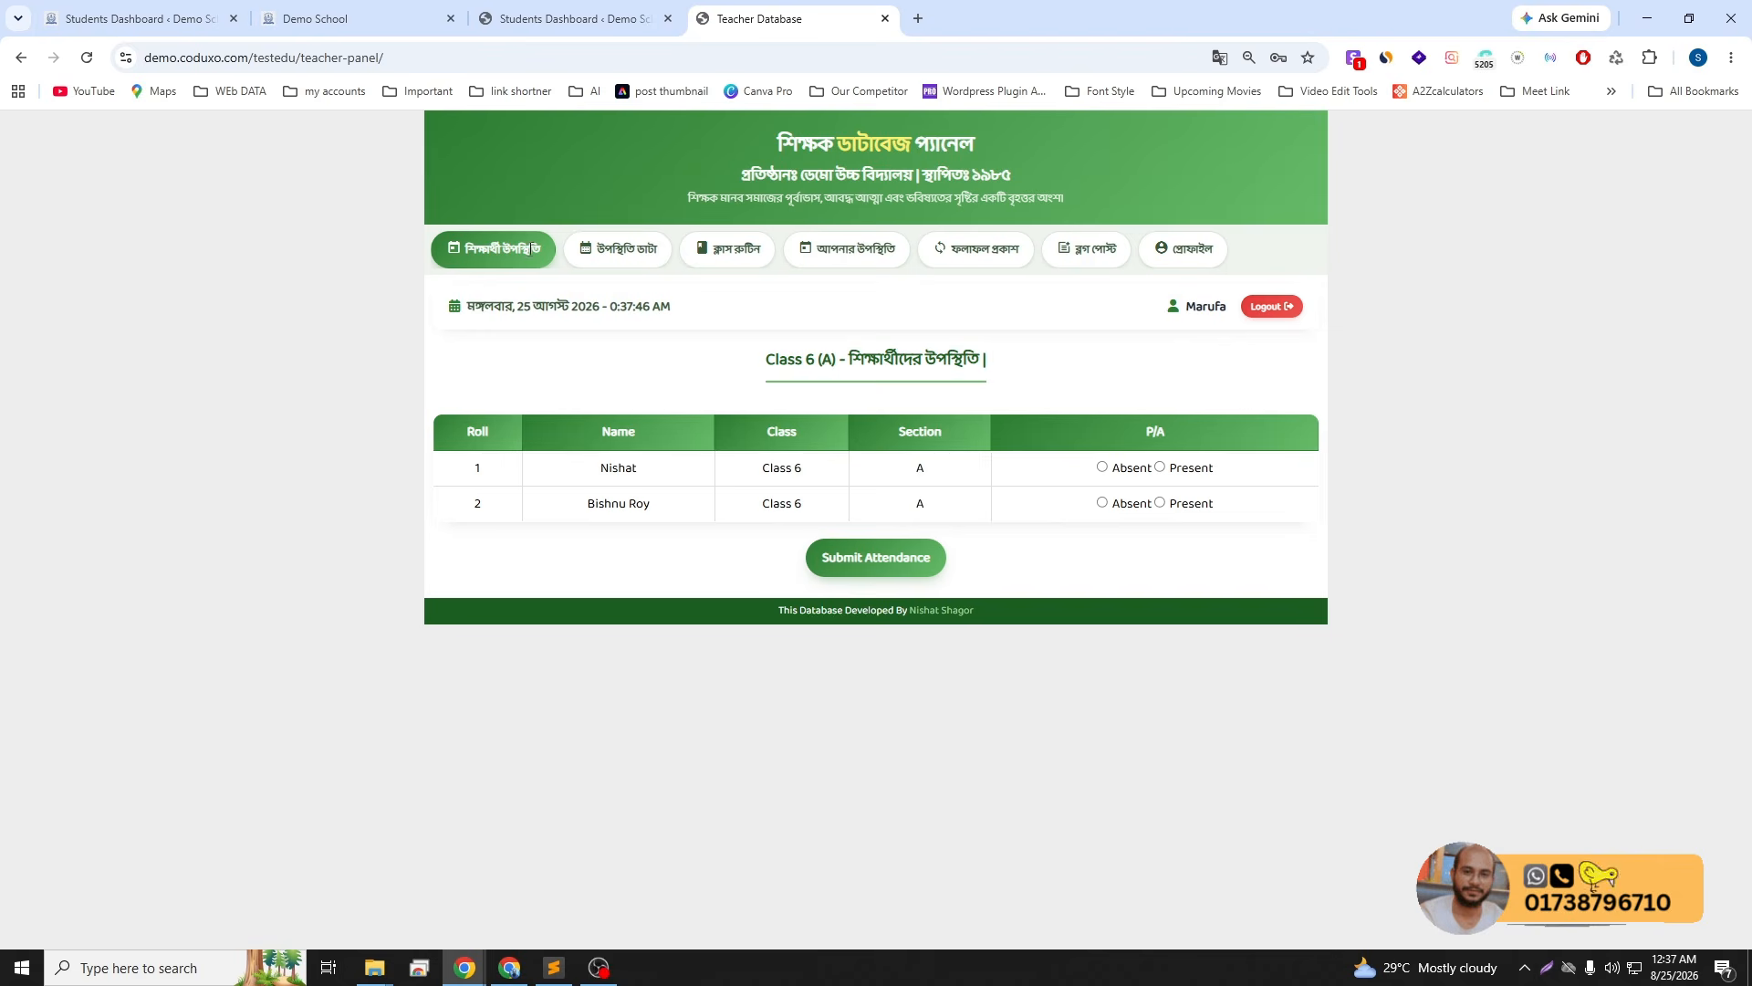
# - Open the admin attendance settings and try the manual and QR code scan attendance methods
pyautogui.click(566, 19)
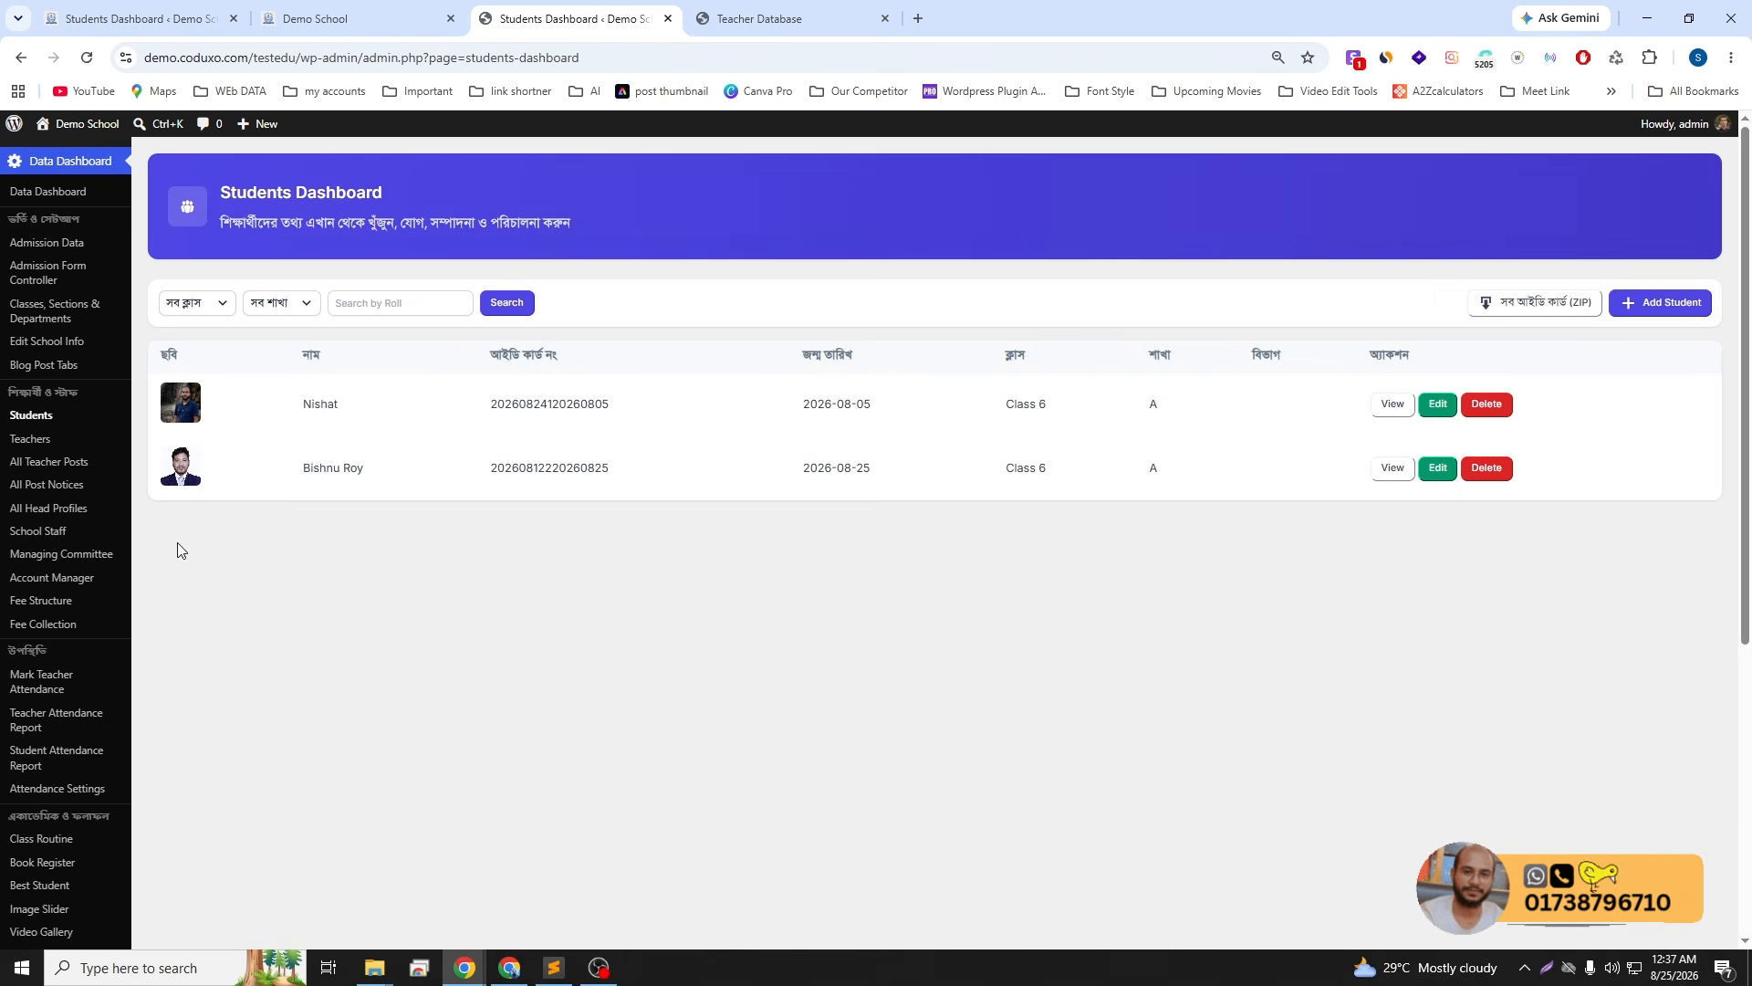
pyautogui.scroll(-3, 63, 614)
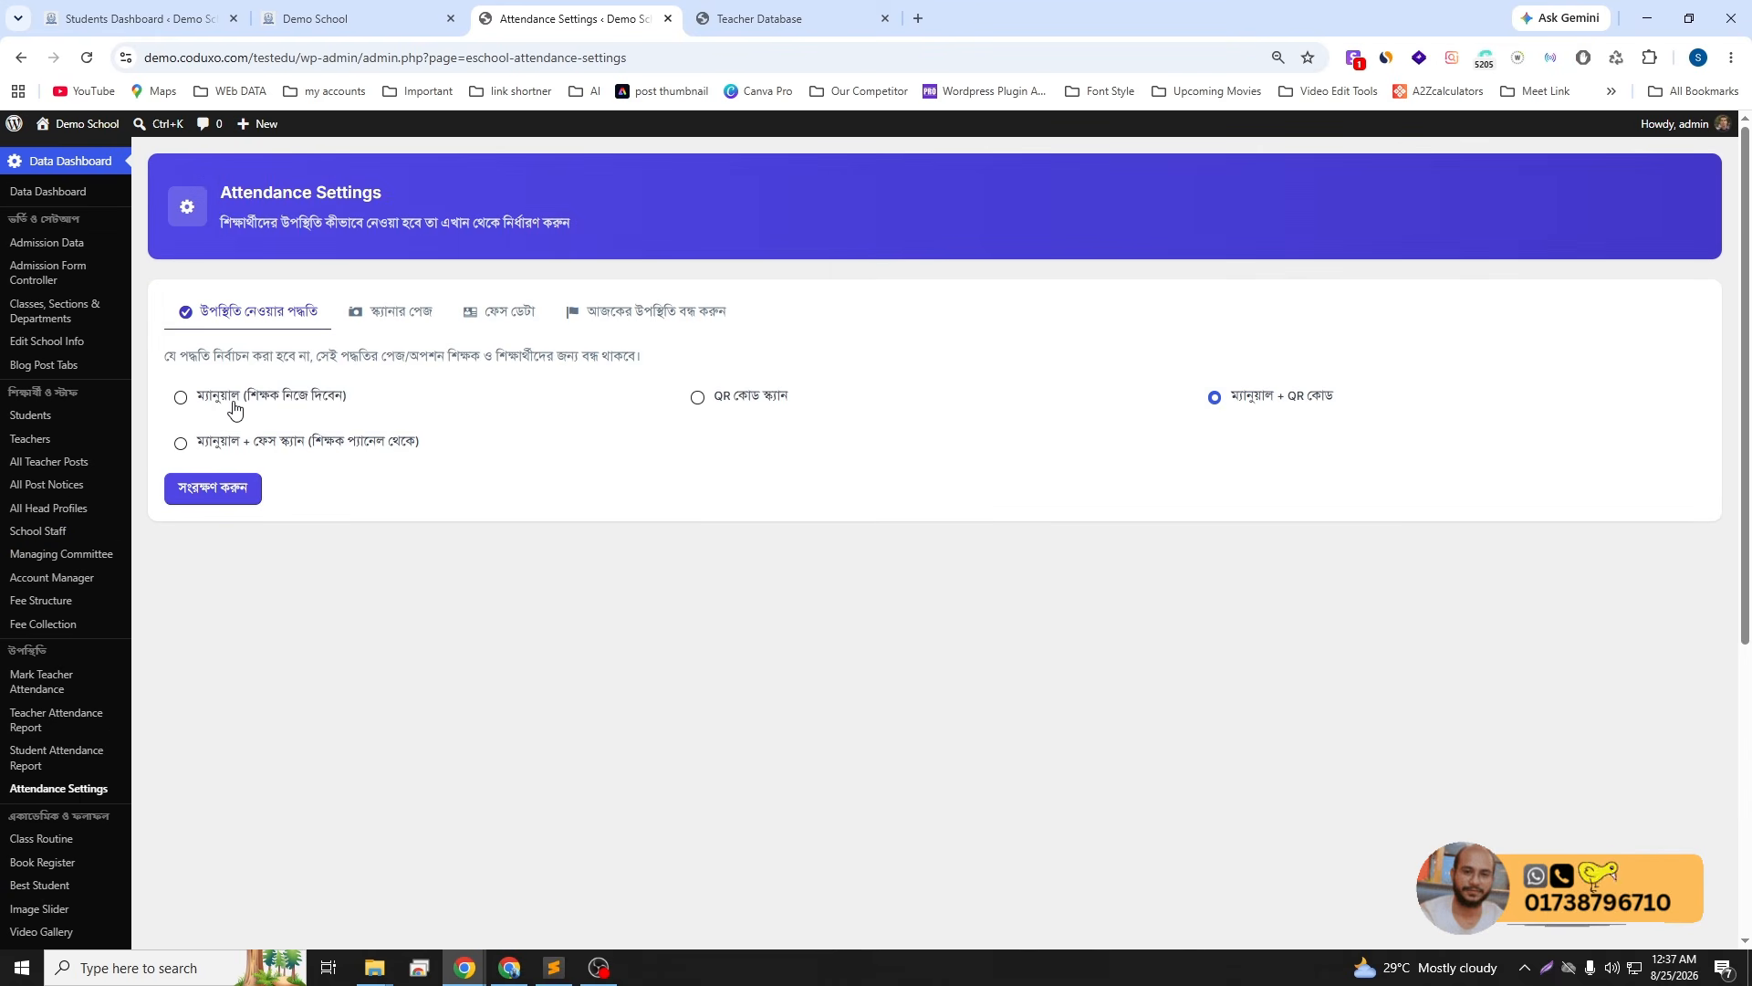
pyautogui.click(234, 407)
pyautogui.click(746, 412)
# - Open the students dashboard separately and view the first student's details and ID card with its QR code
pyautogui.middleClick(31, 415)
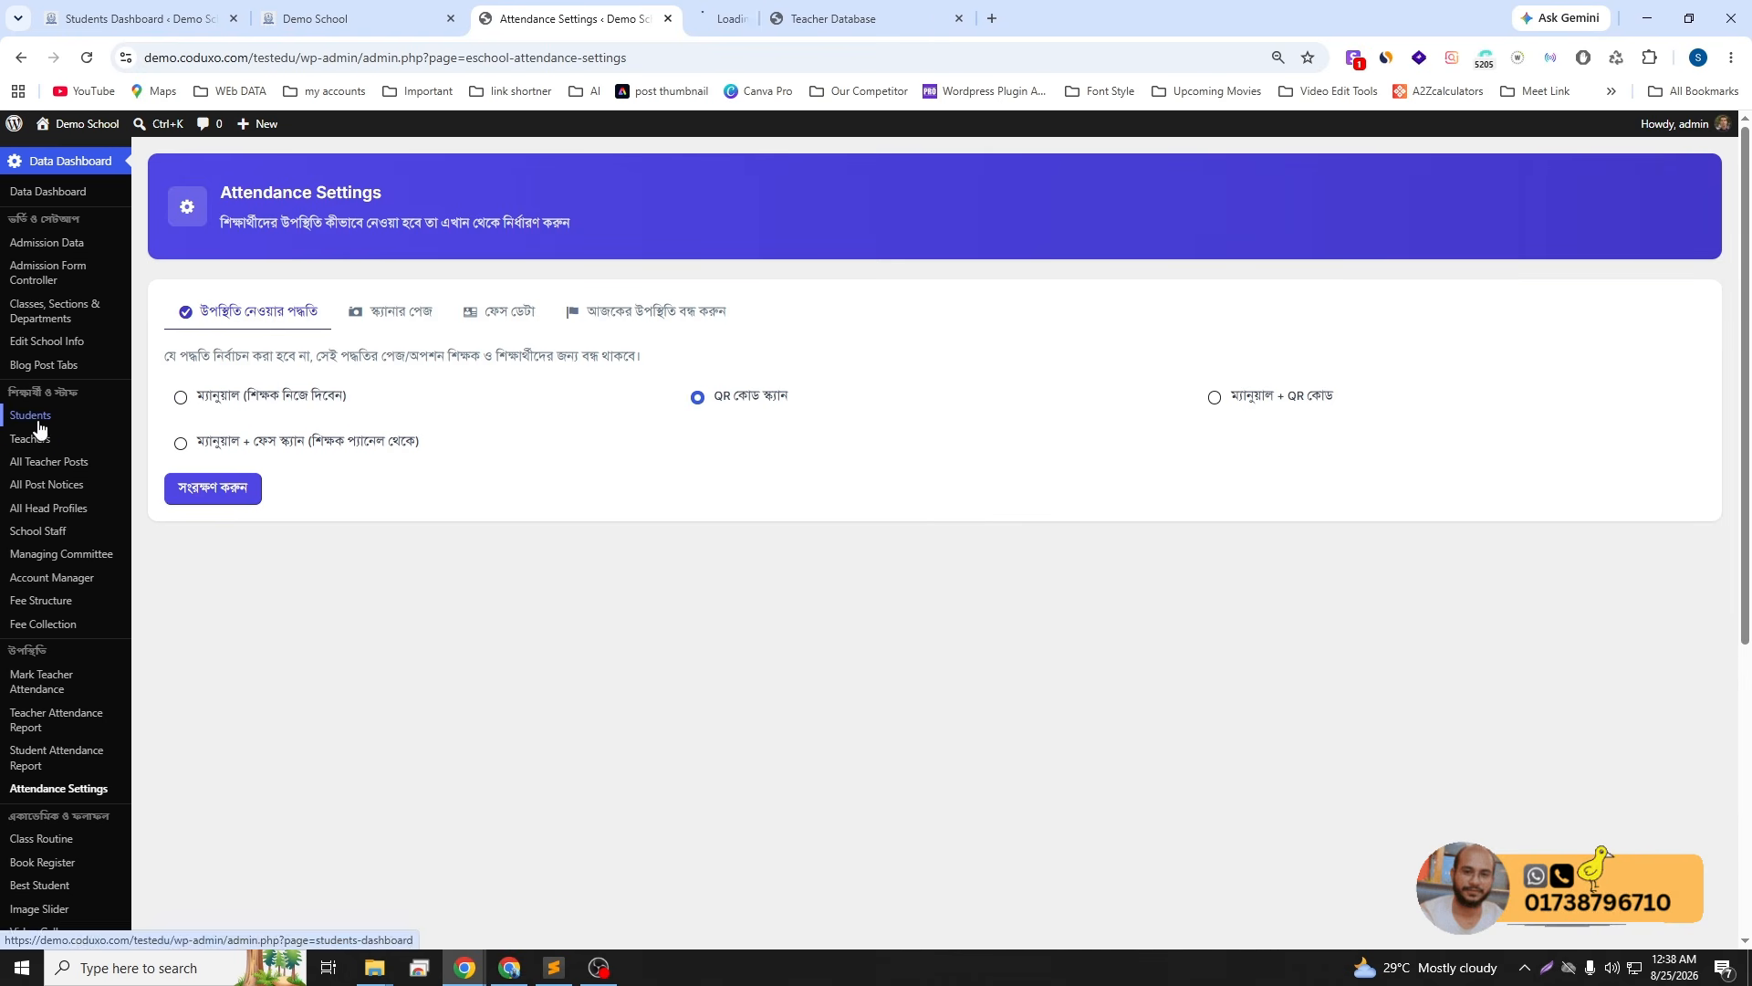
pyautogui.click(757, 19)
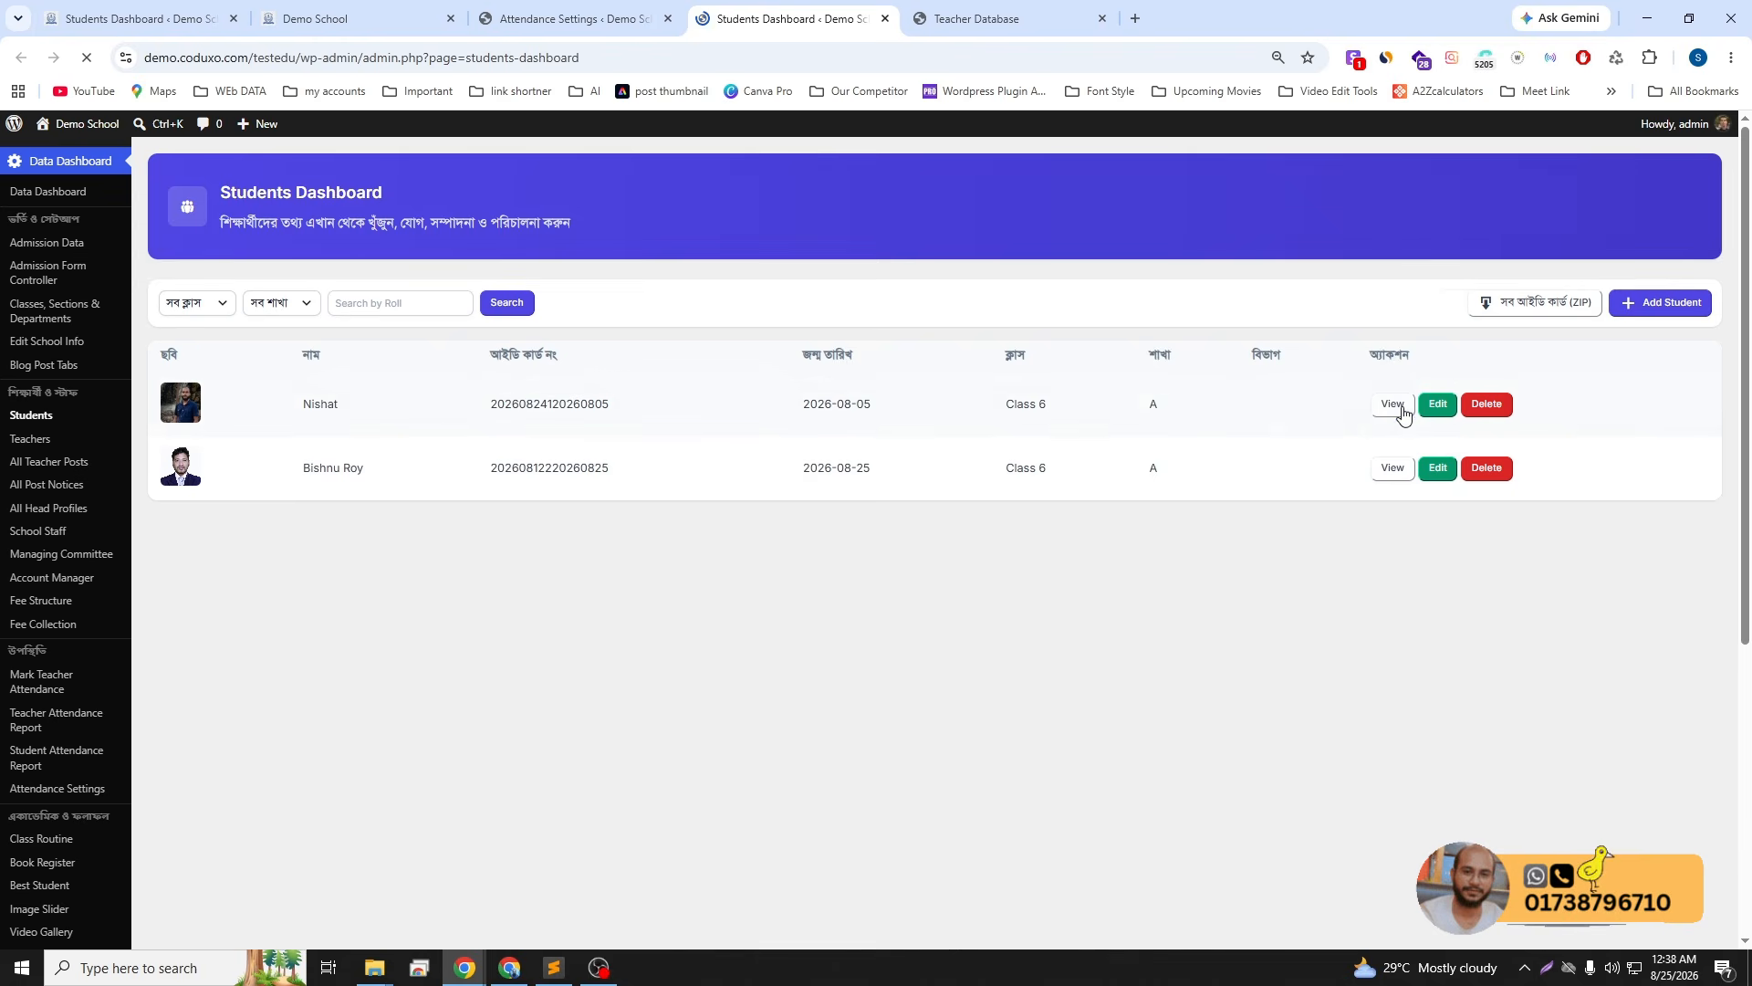
pyautogui.click(1392, 405)
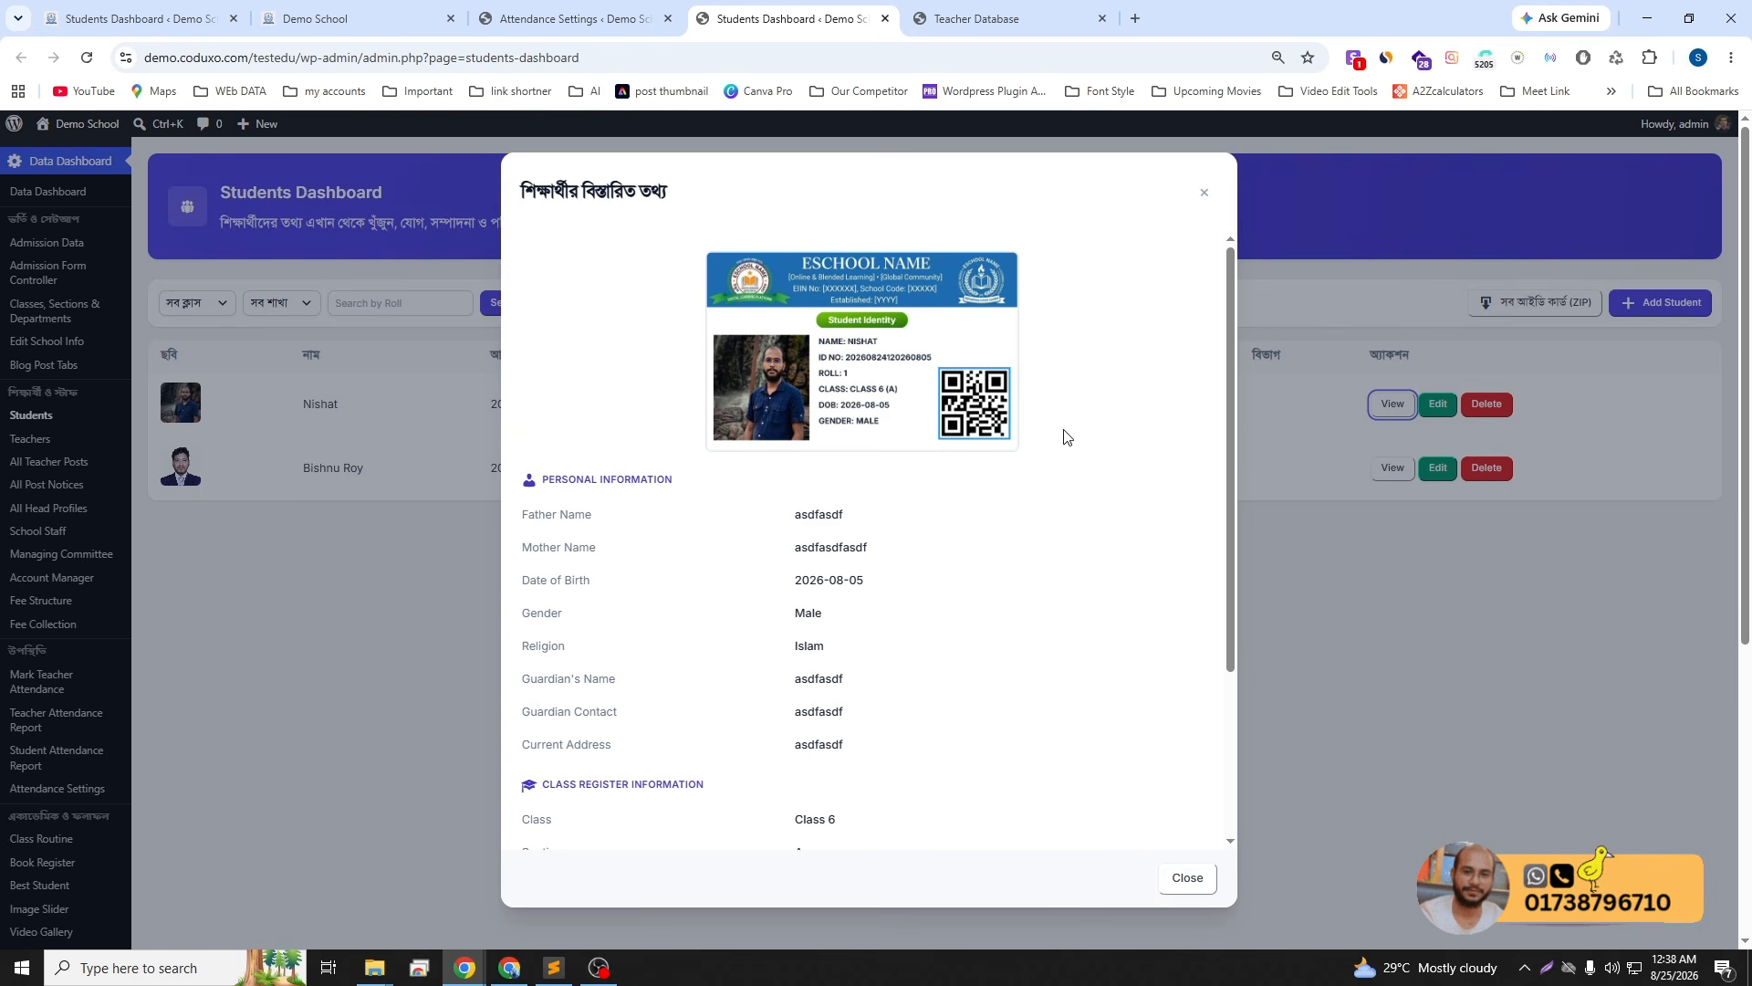
pyautogui.click(1204, 193)
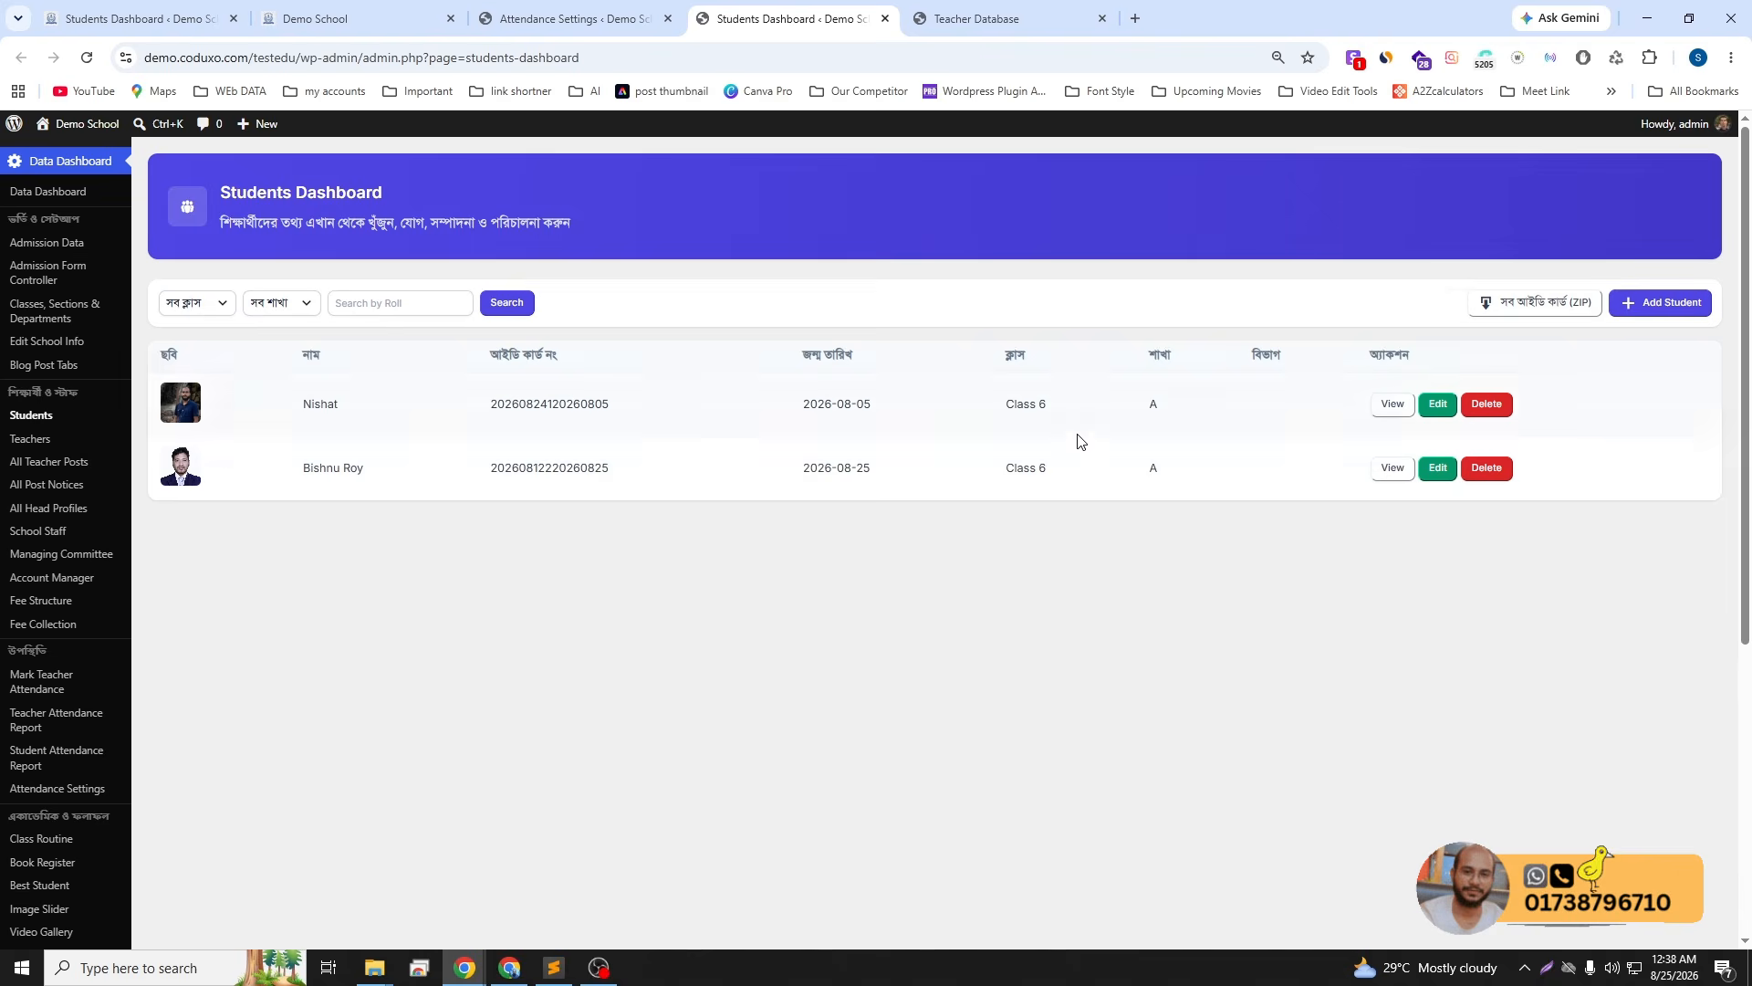
# - Set the attendance method to manual + face scan (from the teacher panel) and save the attendance settings
pyautogui.click(511, 19)
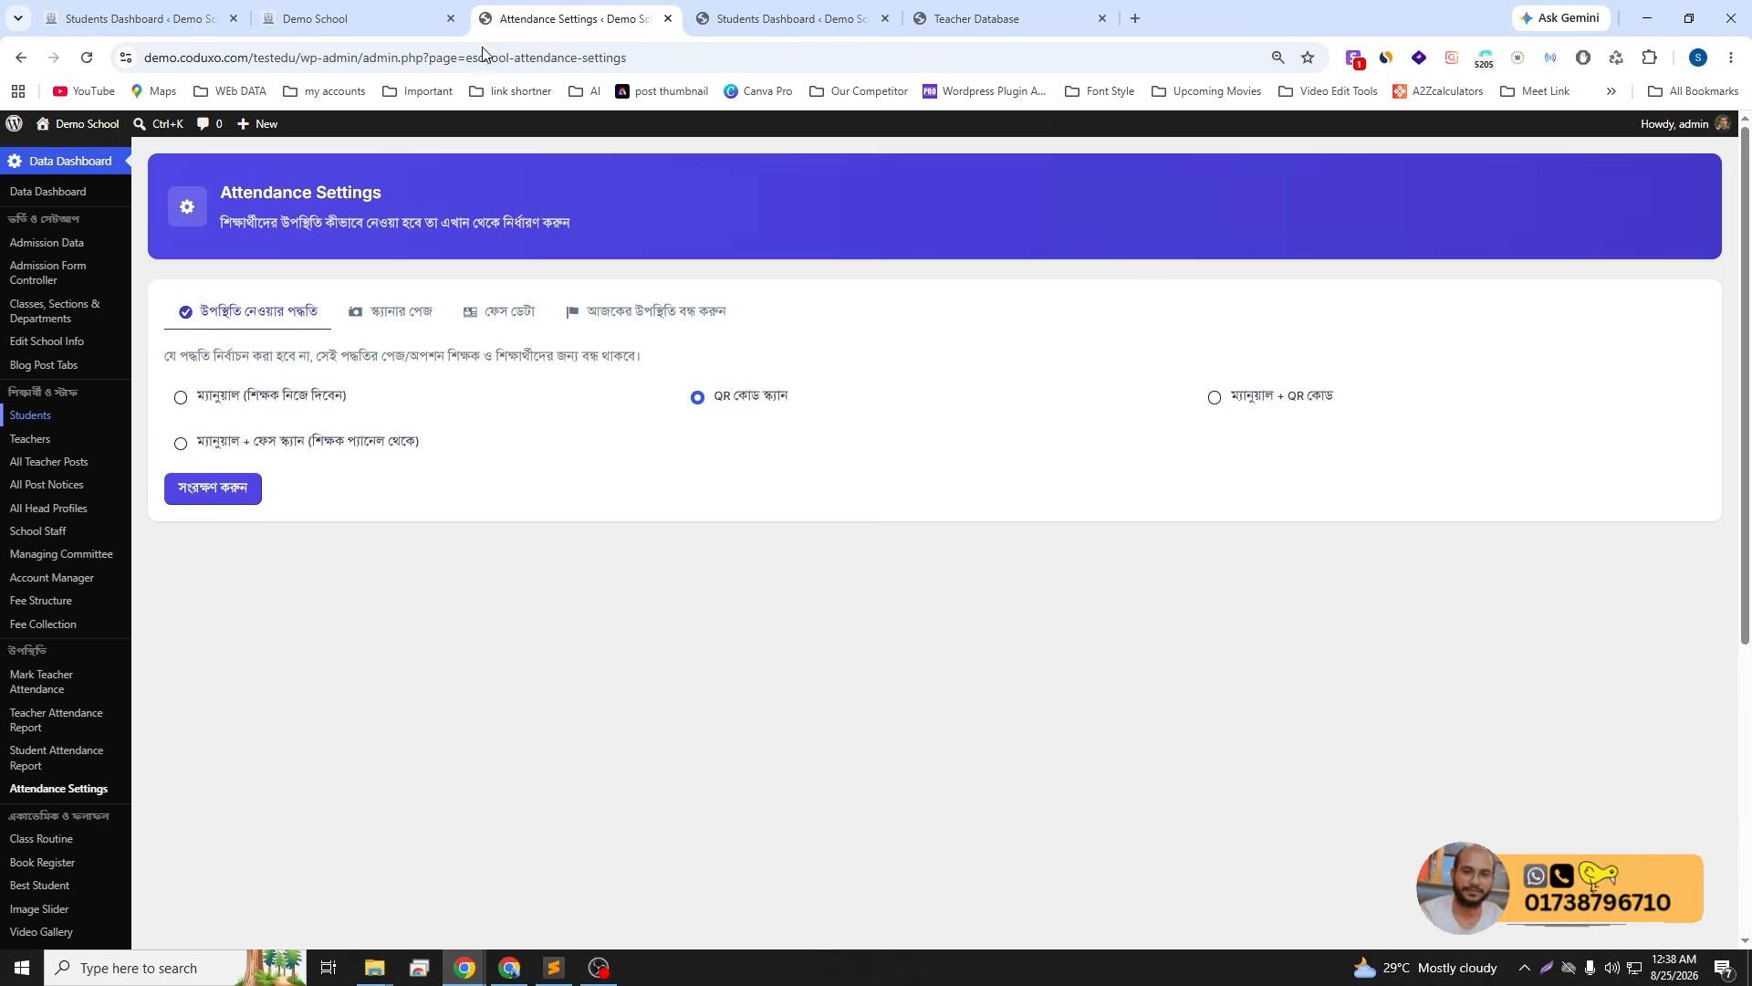
pyautogui.click(1215, 400)
pyautogui.click(274, 452)
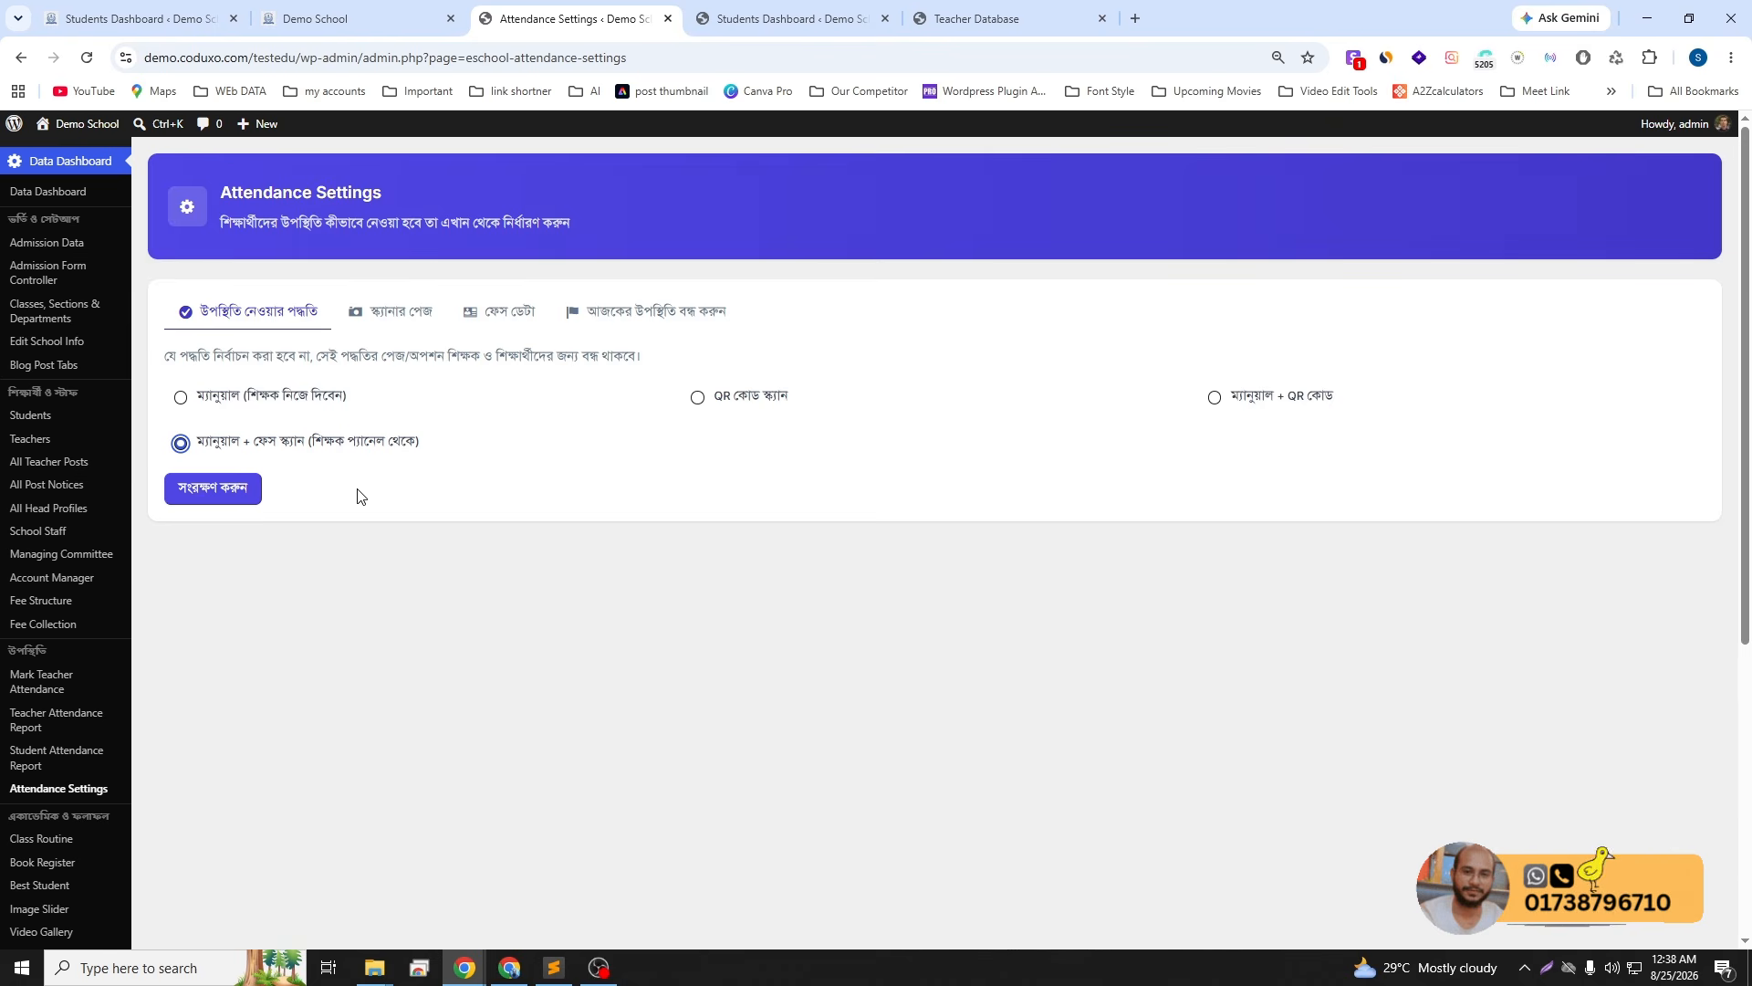
pyautogui.click(220, 491)
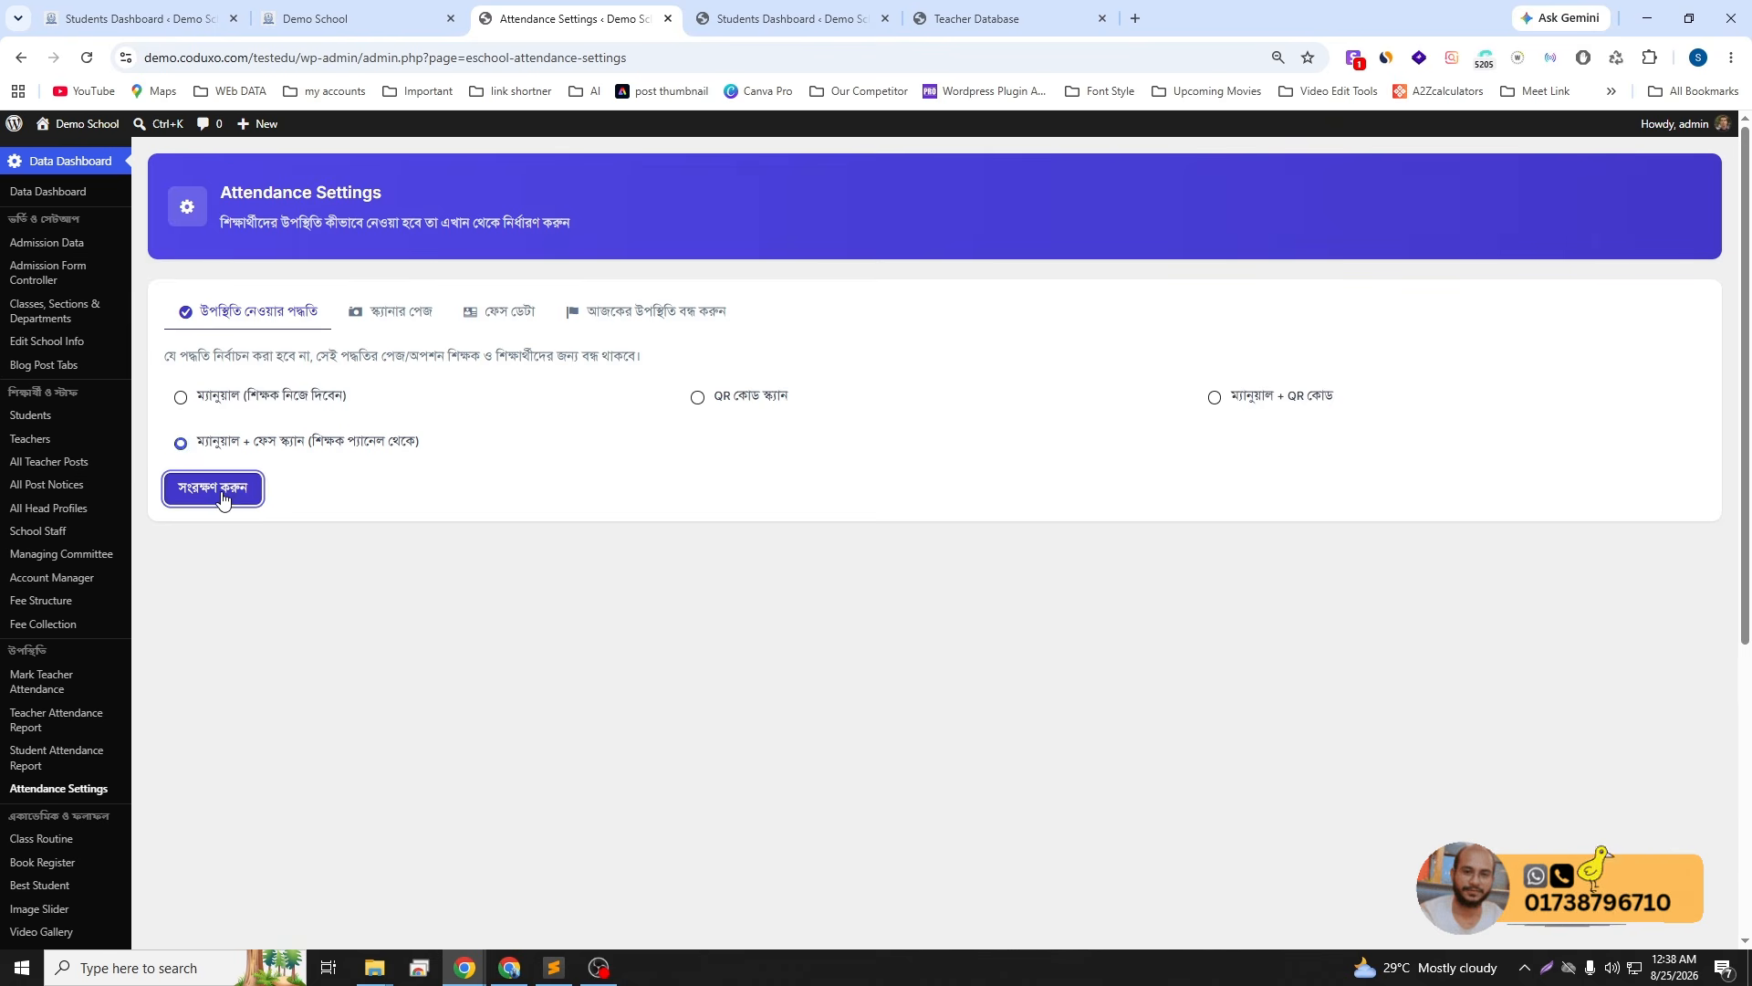
pyautogui.click(815, 635)
# - Reload the teacher panel to check the face scan option on the Class 6 (A) attendance page
pyautogui.click(753, 20)
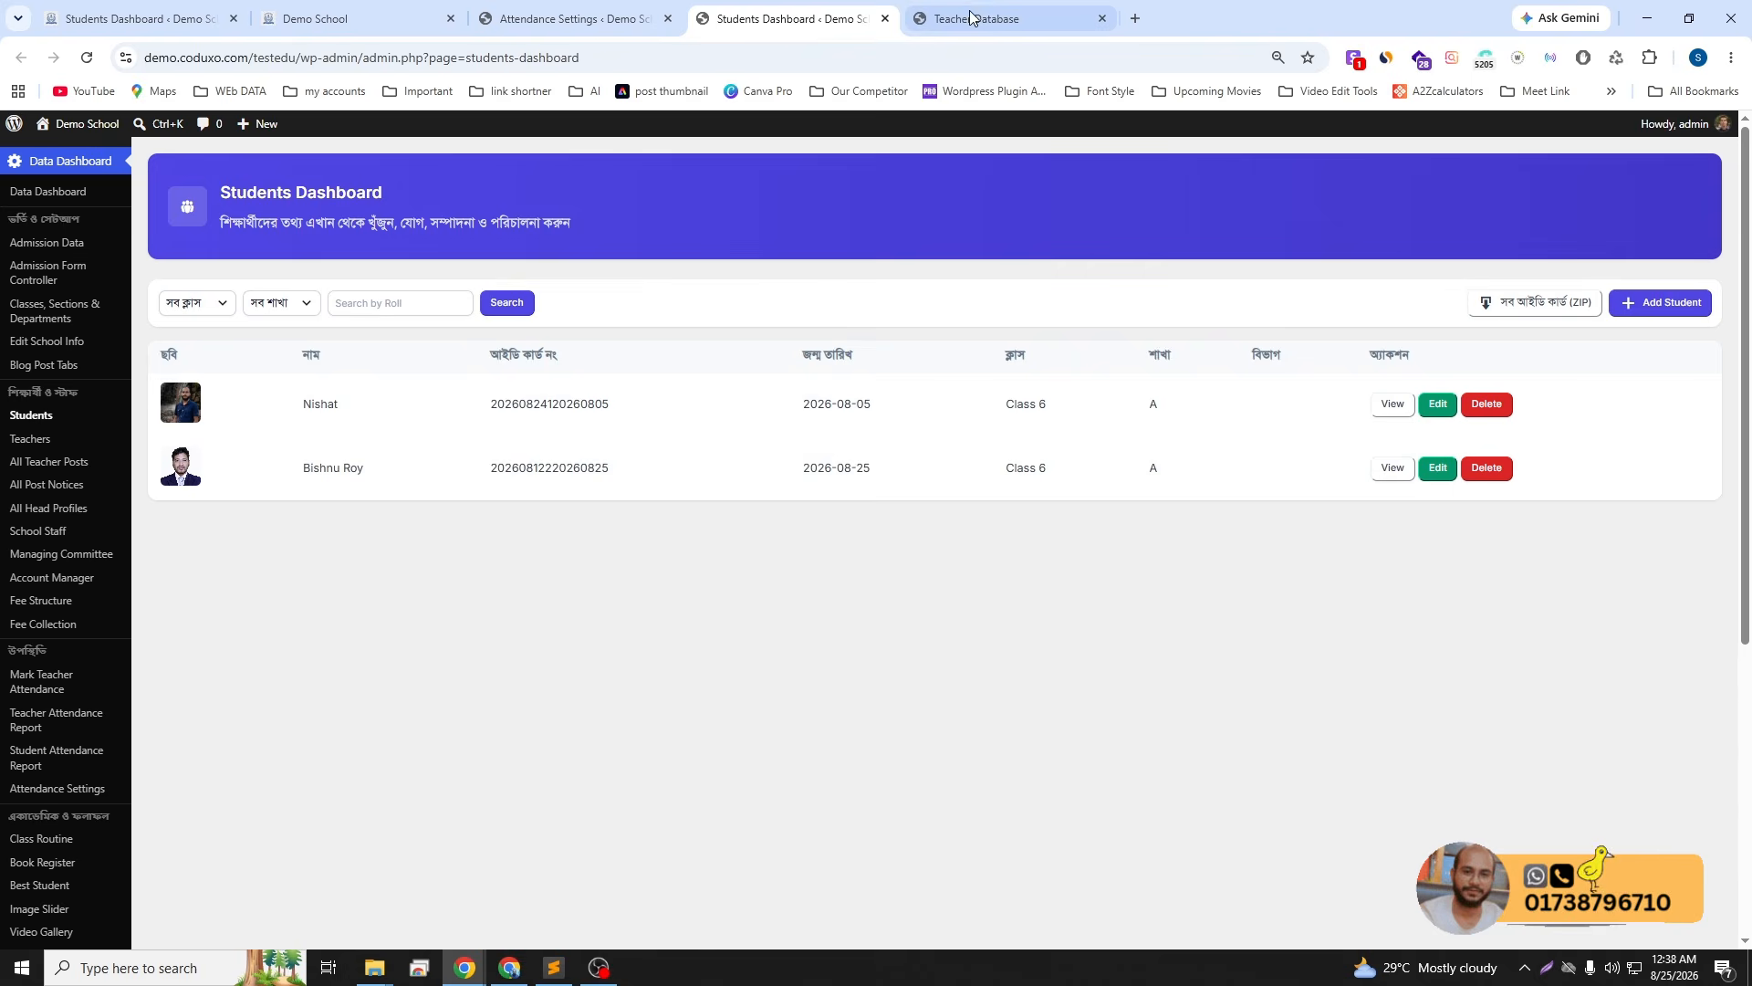
pyautogui.click(965, 18)
pyautogui.click(87, 58)
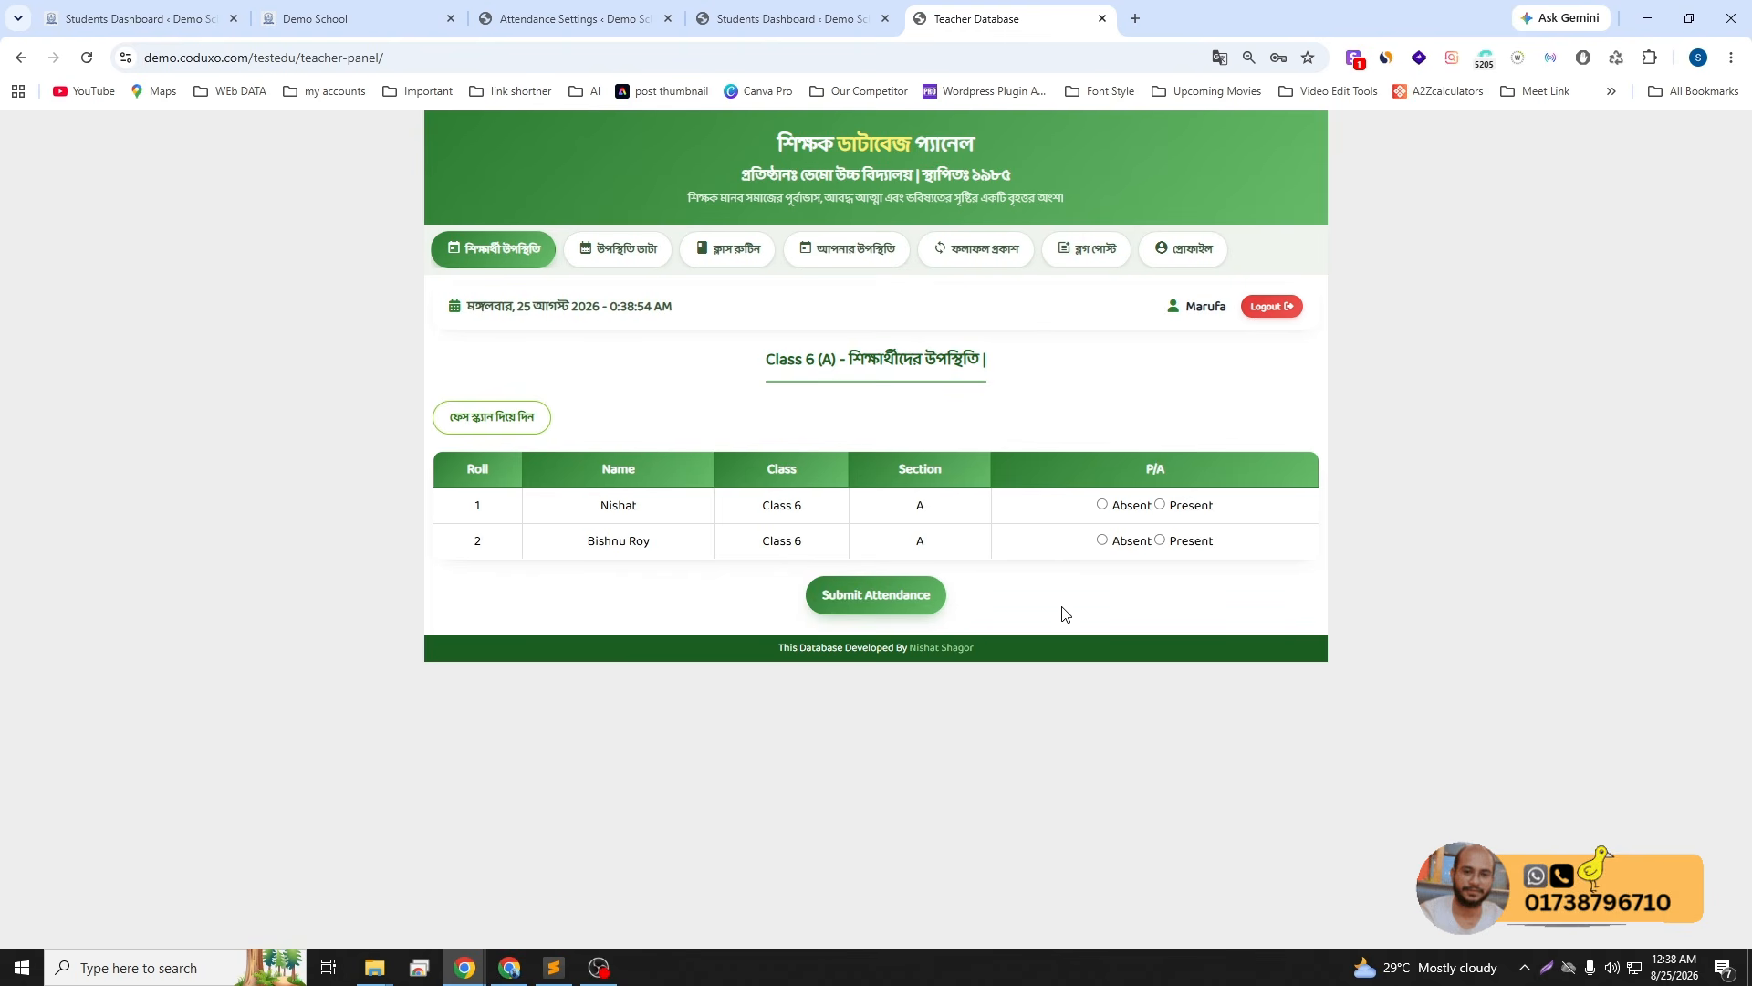
# - Generate face data for all students in the attendance settings, with the restriction to students lacking face data turned off
pyautogui.click(778, 20)
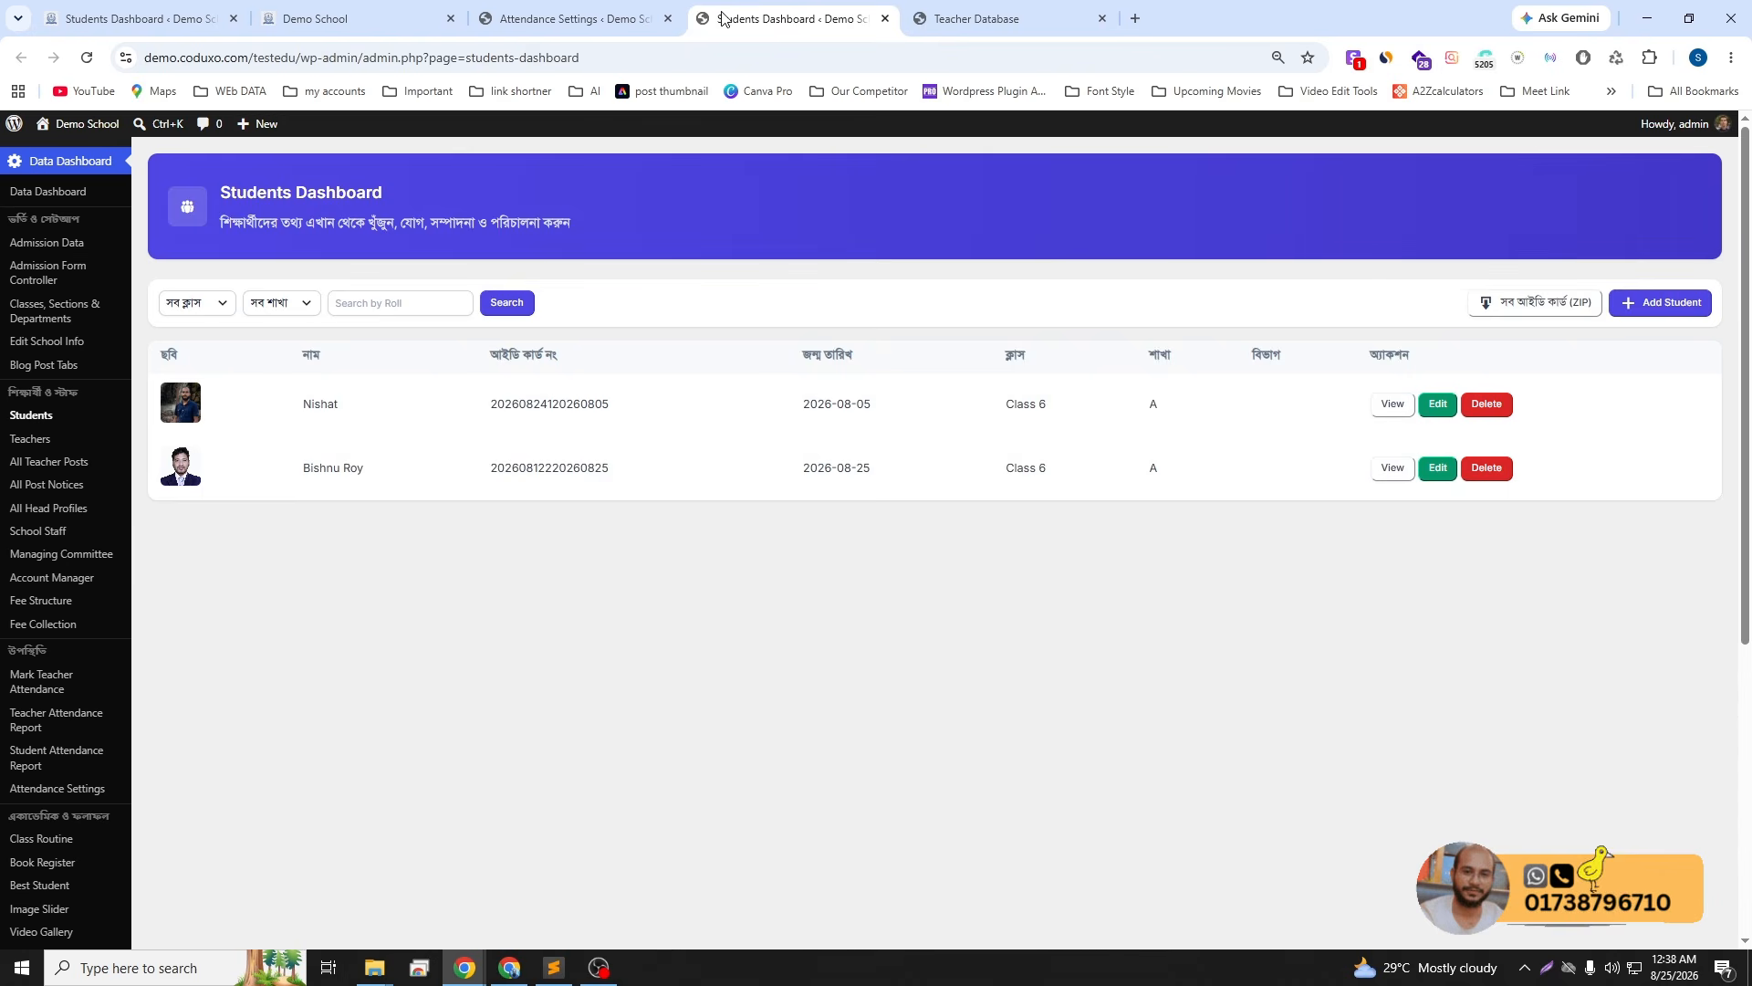
pyautogui.click(555, 19)
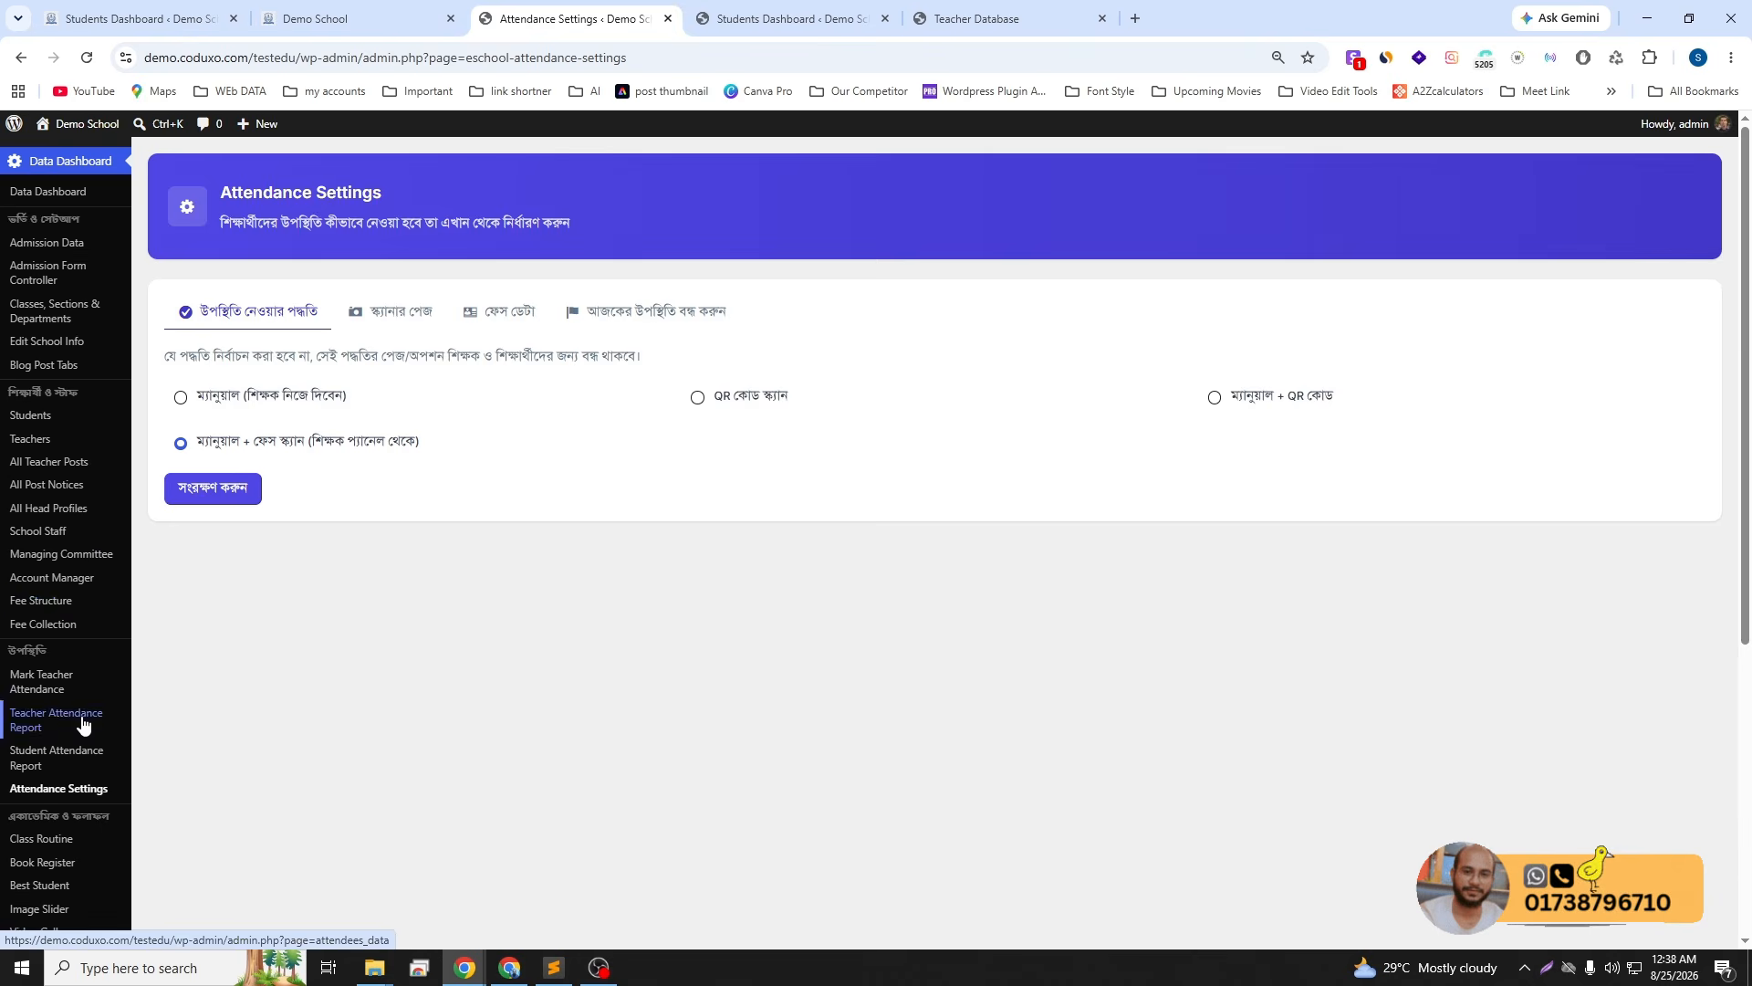
pyautogui.scroll(-3, 50, 657)
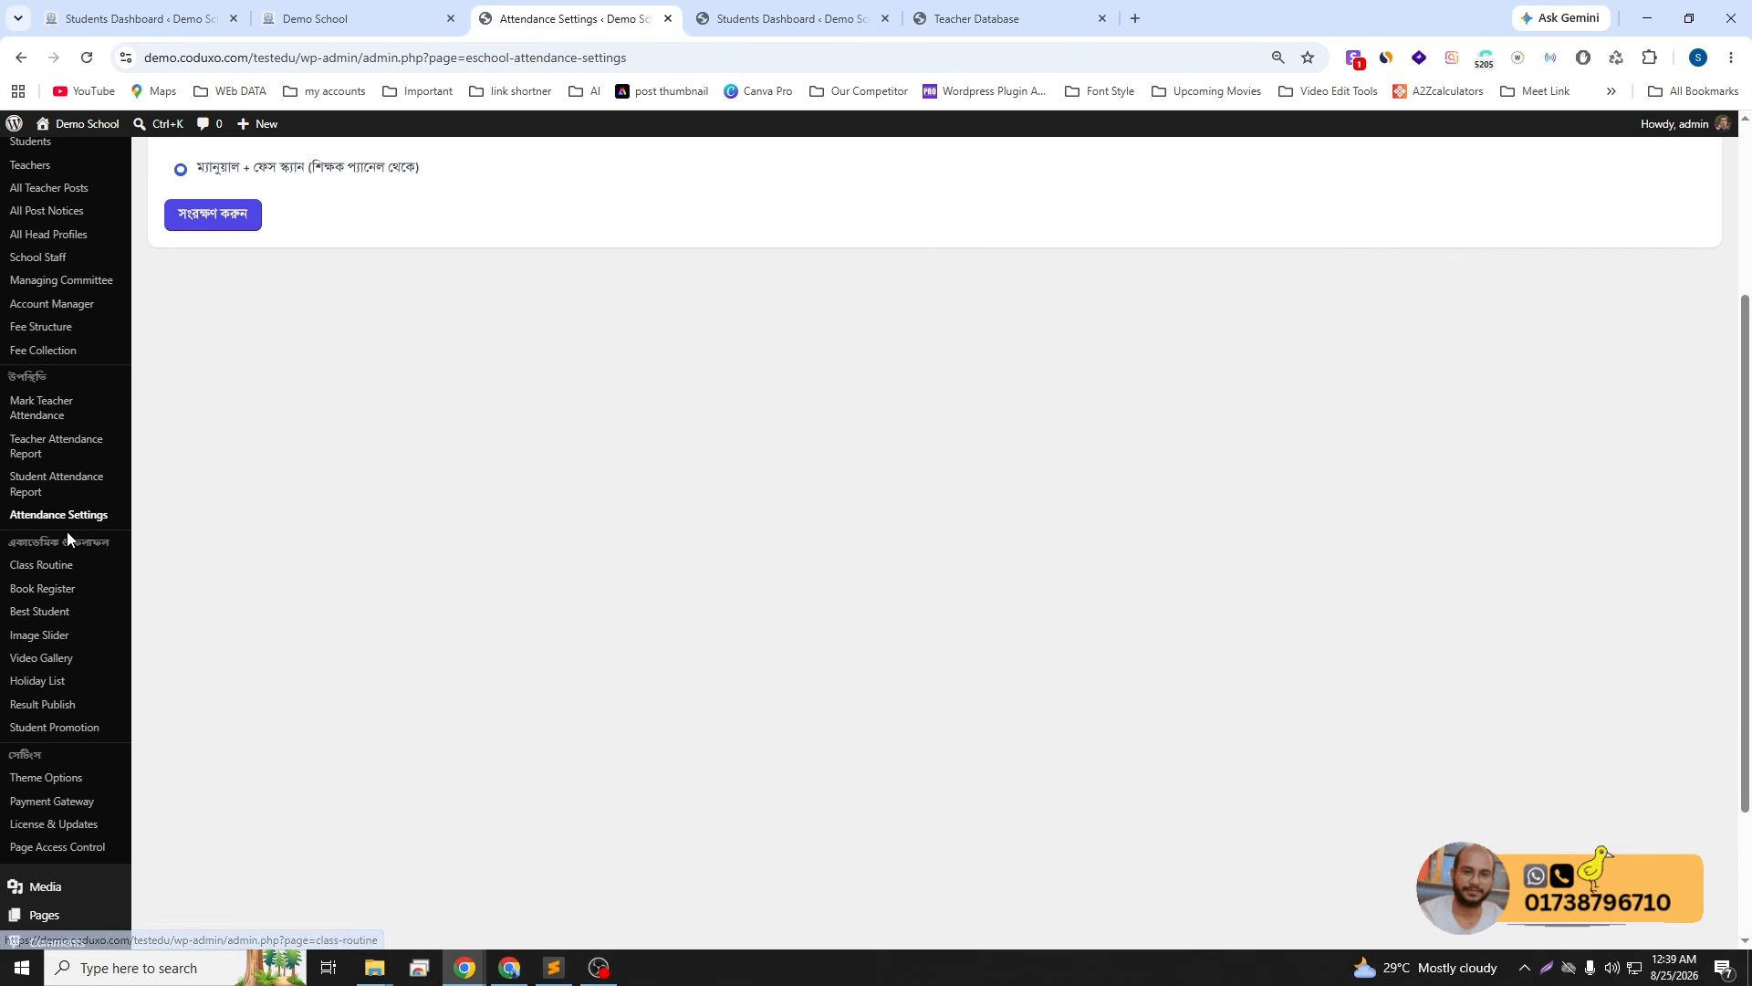
pyautogui.scroll(2, 310, 297)
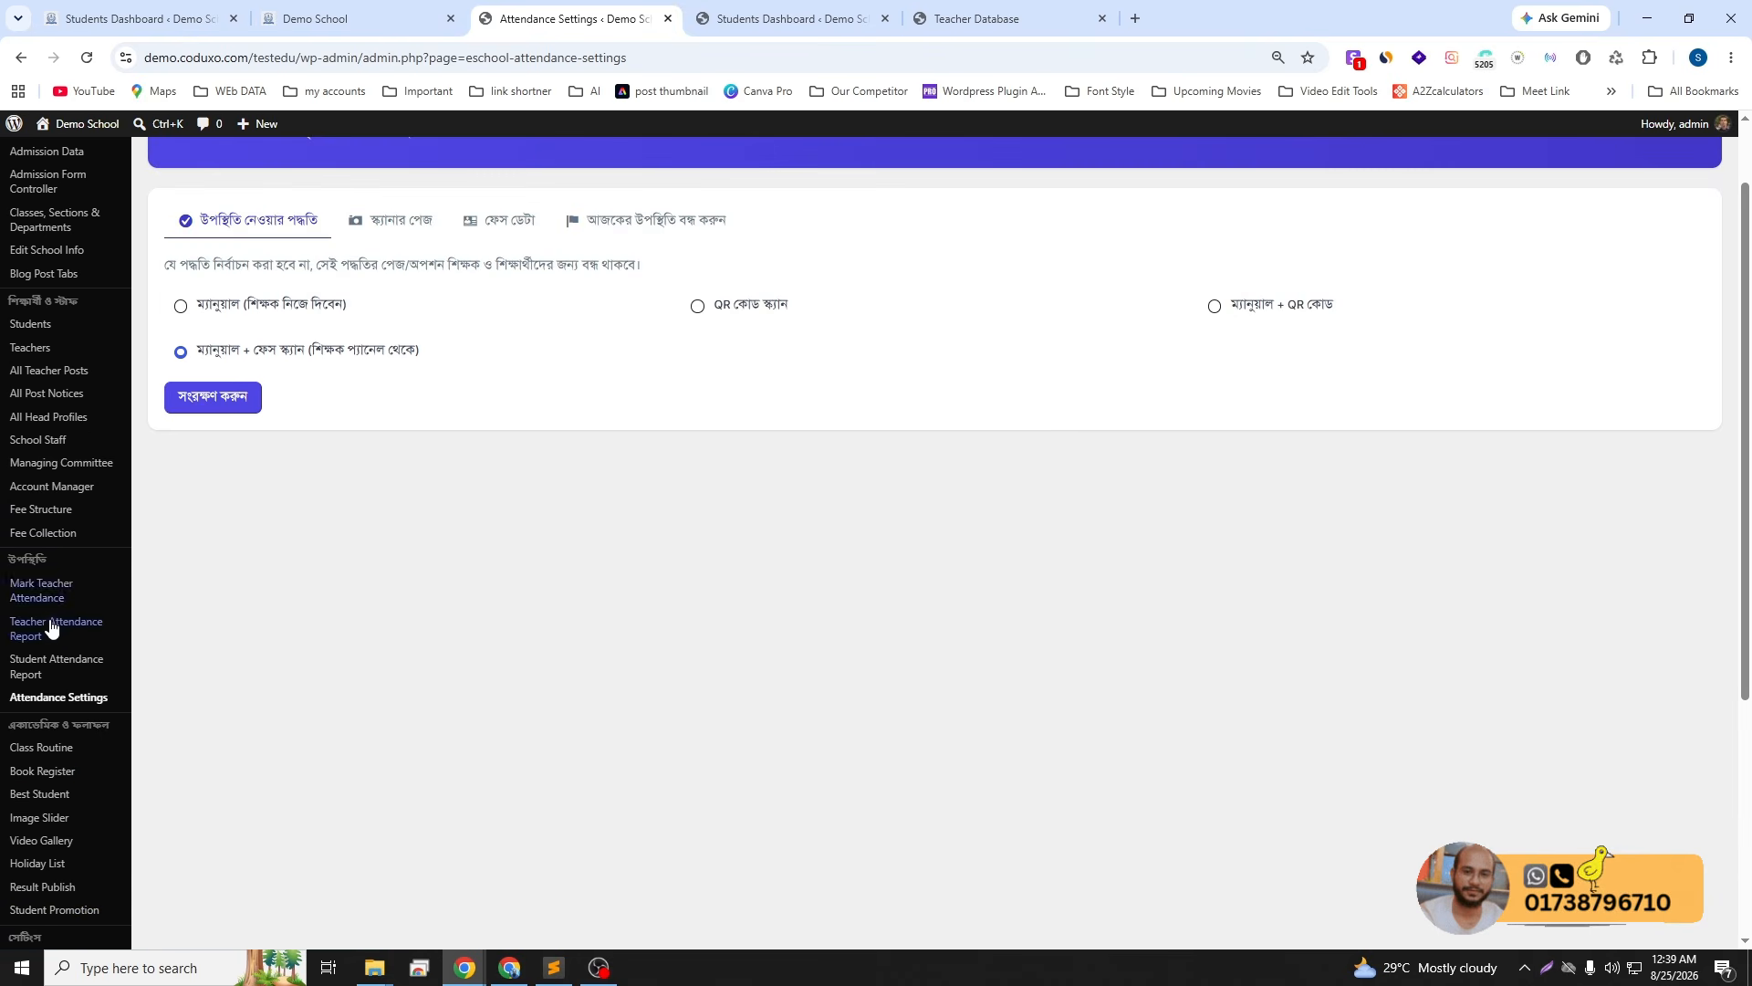
pyautogui.scroll(-4, 43, 637)
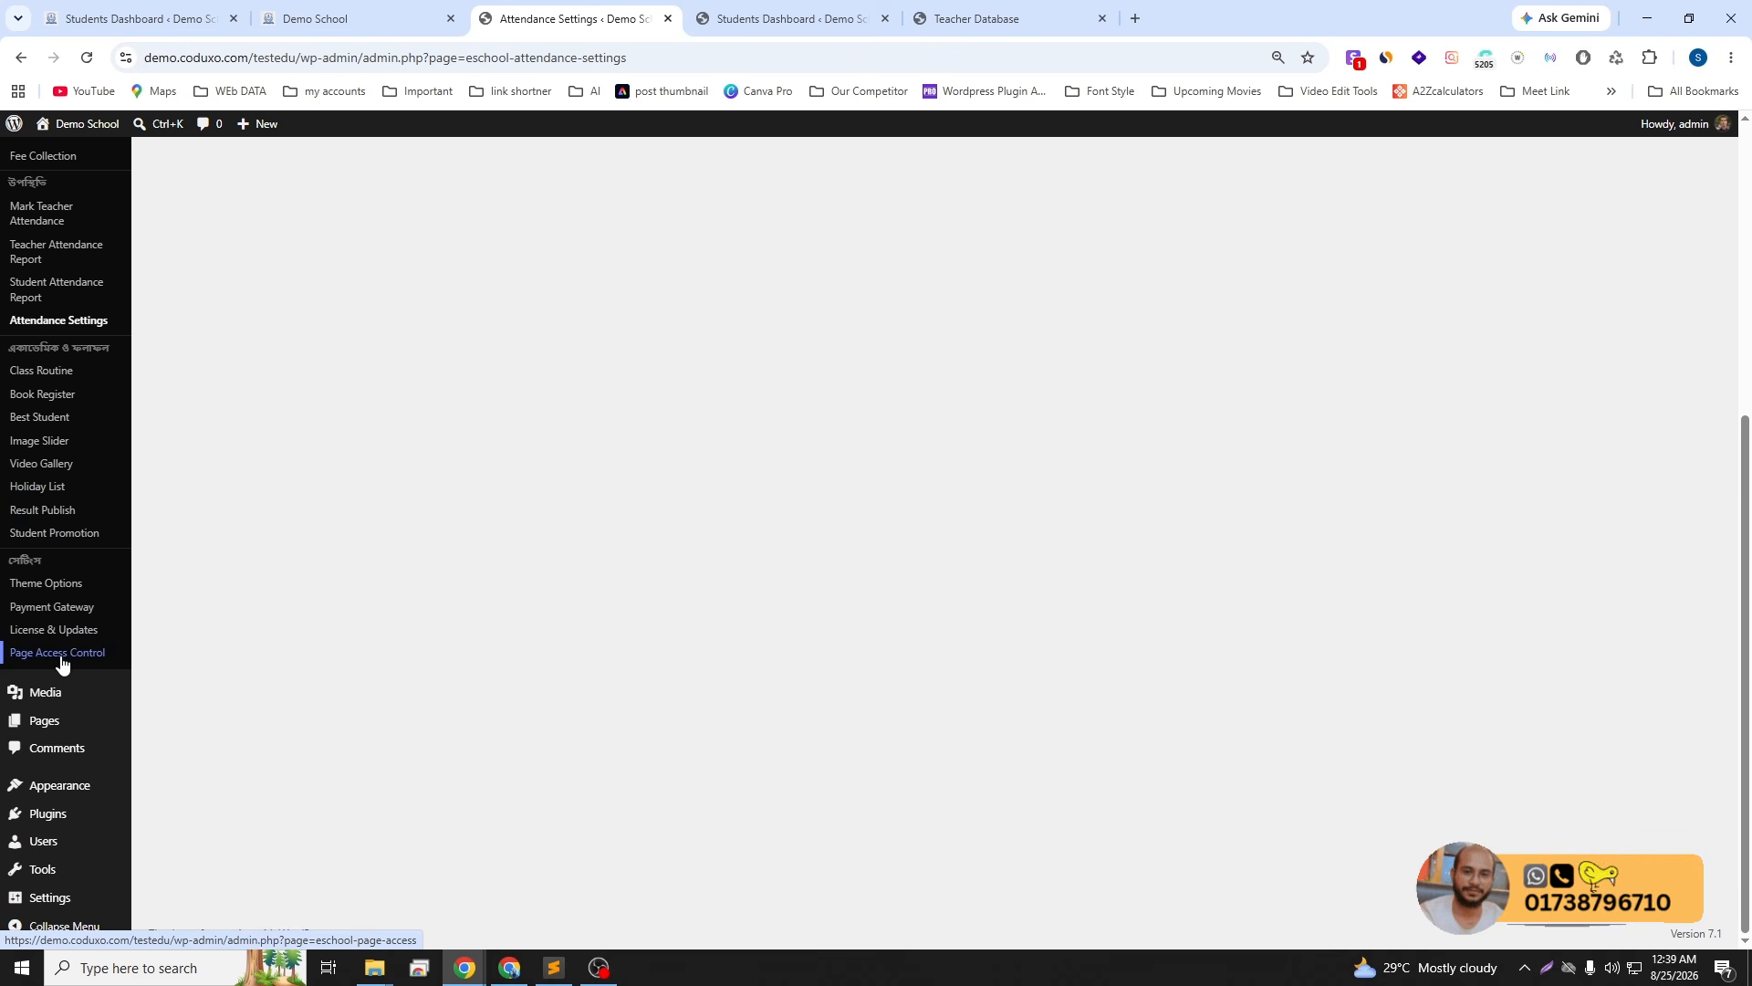
pyautogui.scroll(3, 63, 626)
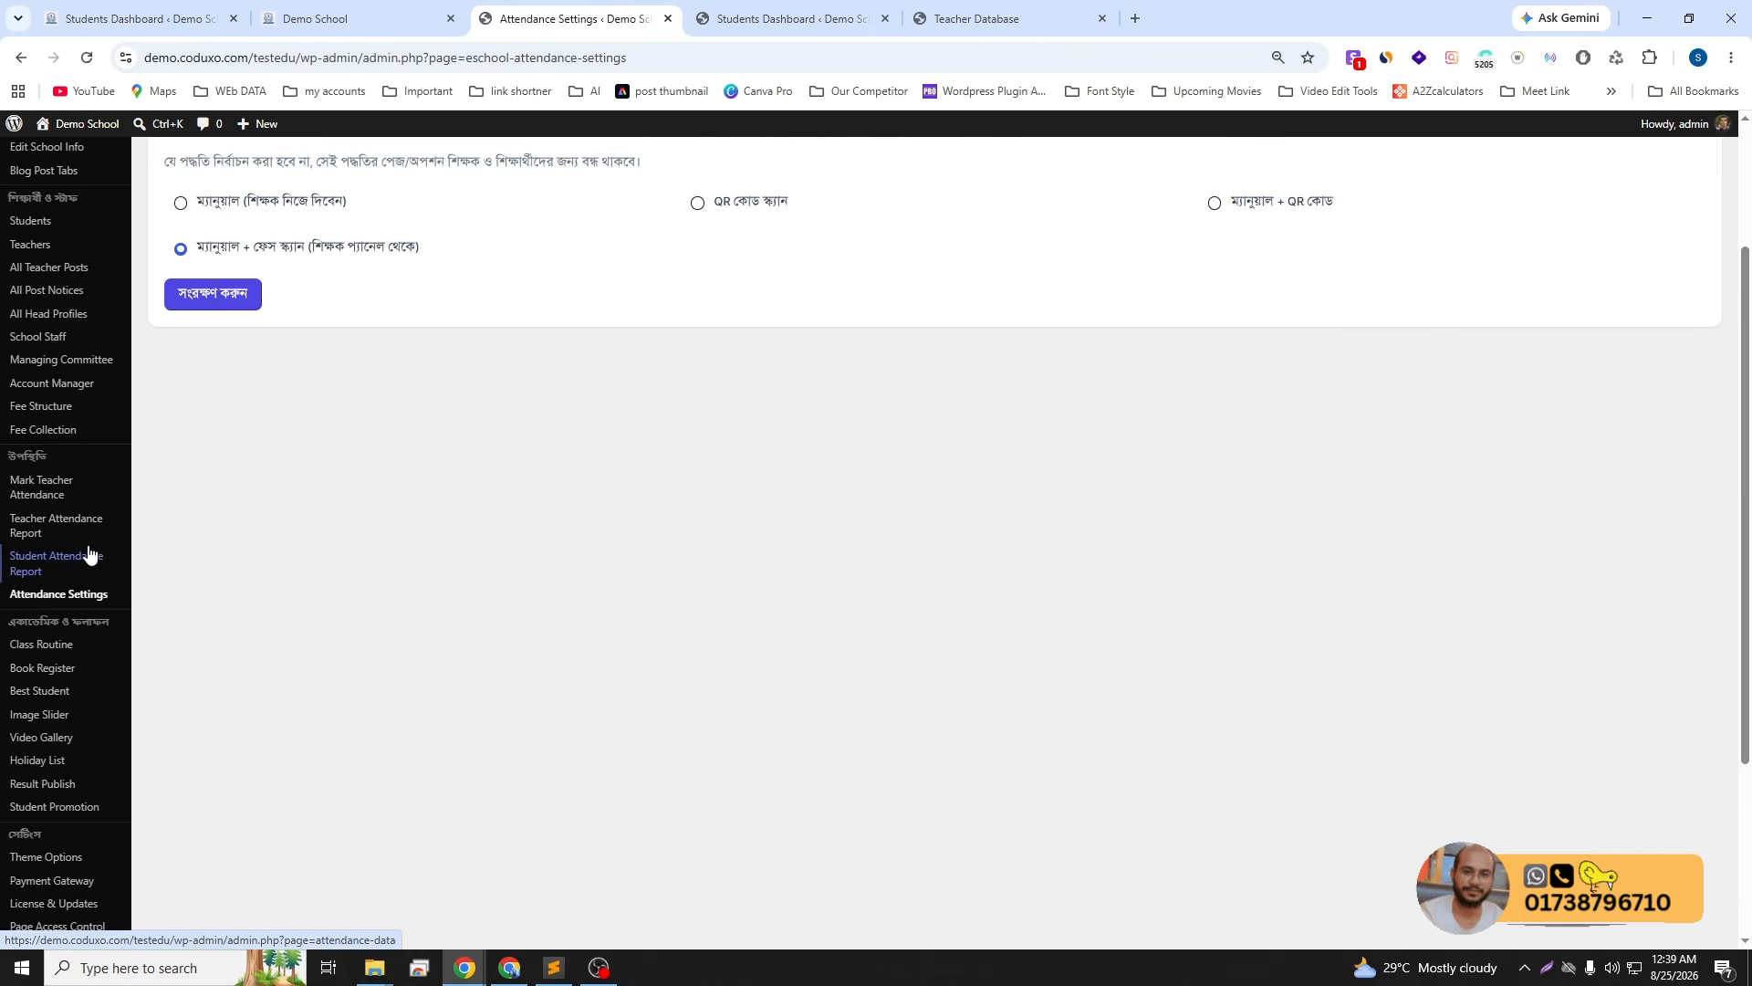
pyautogui.scroll(2, 408, 546)
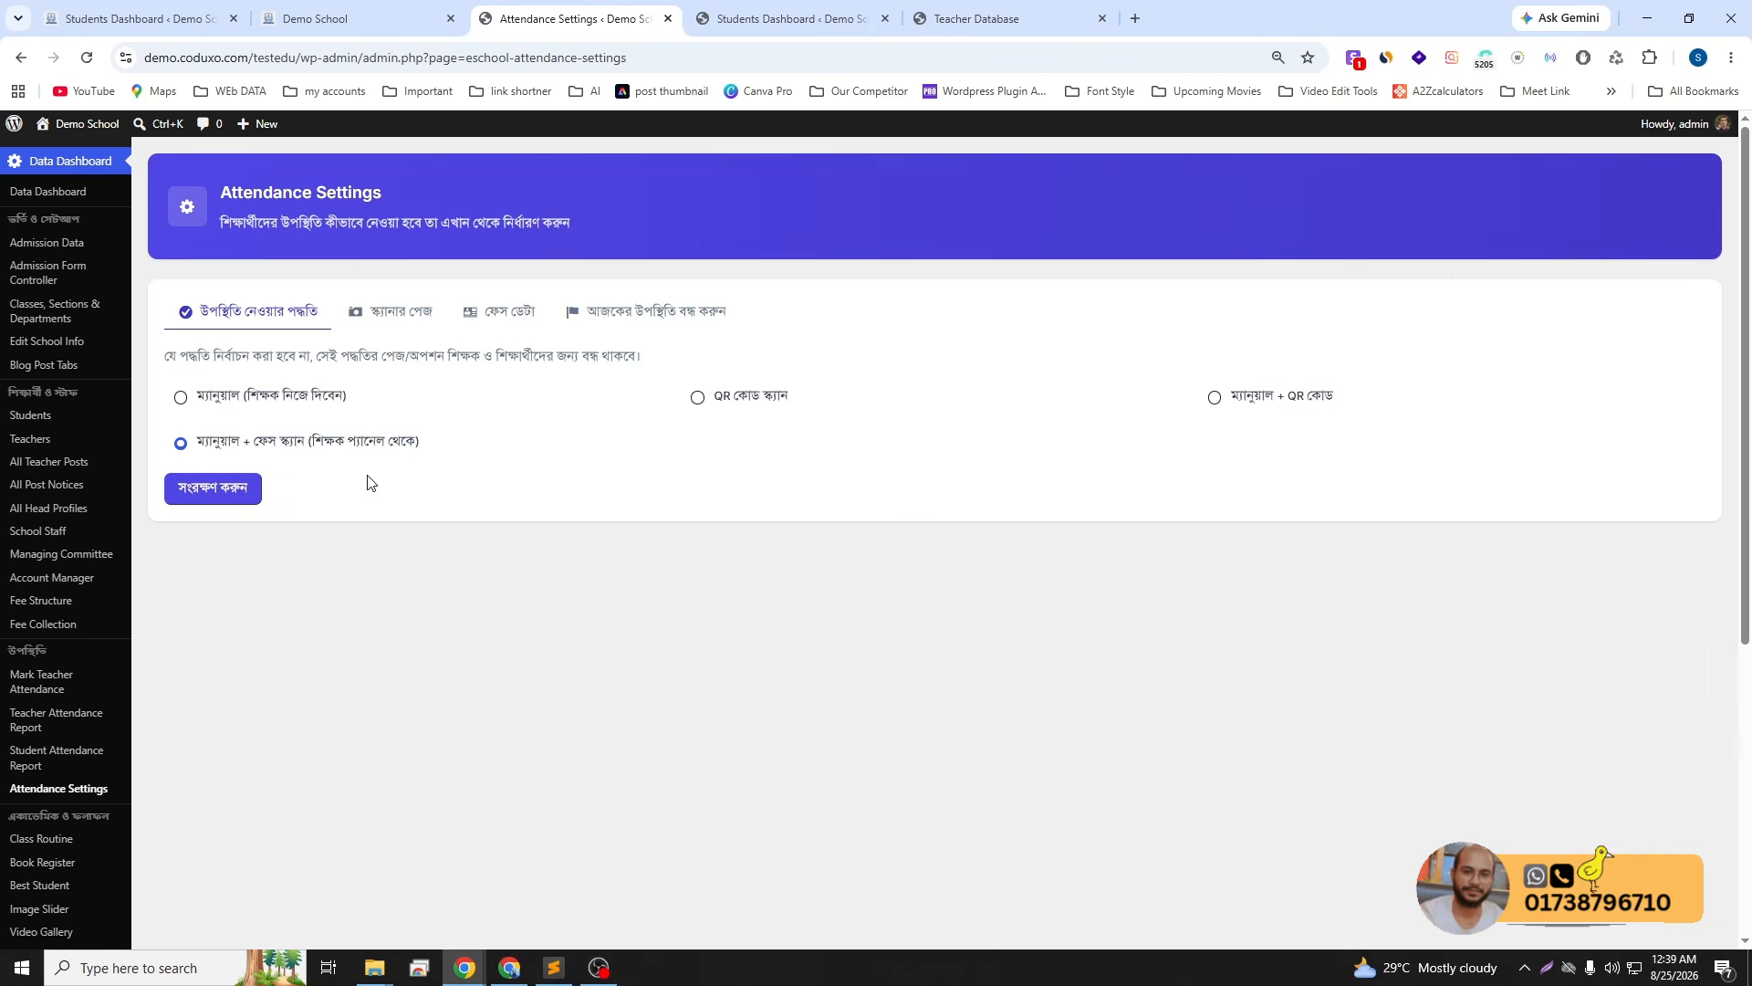
pyautogui.click(502, 320)
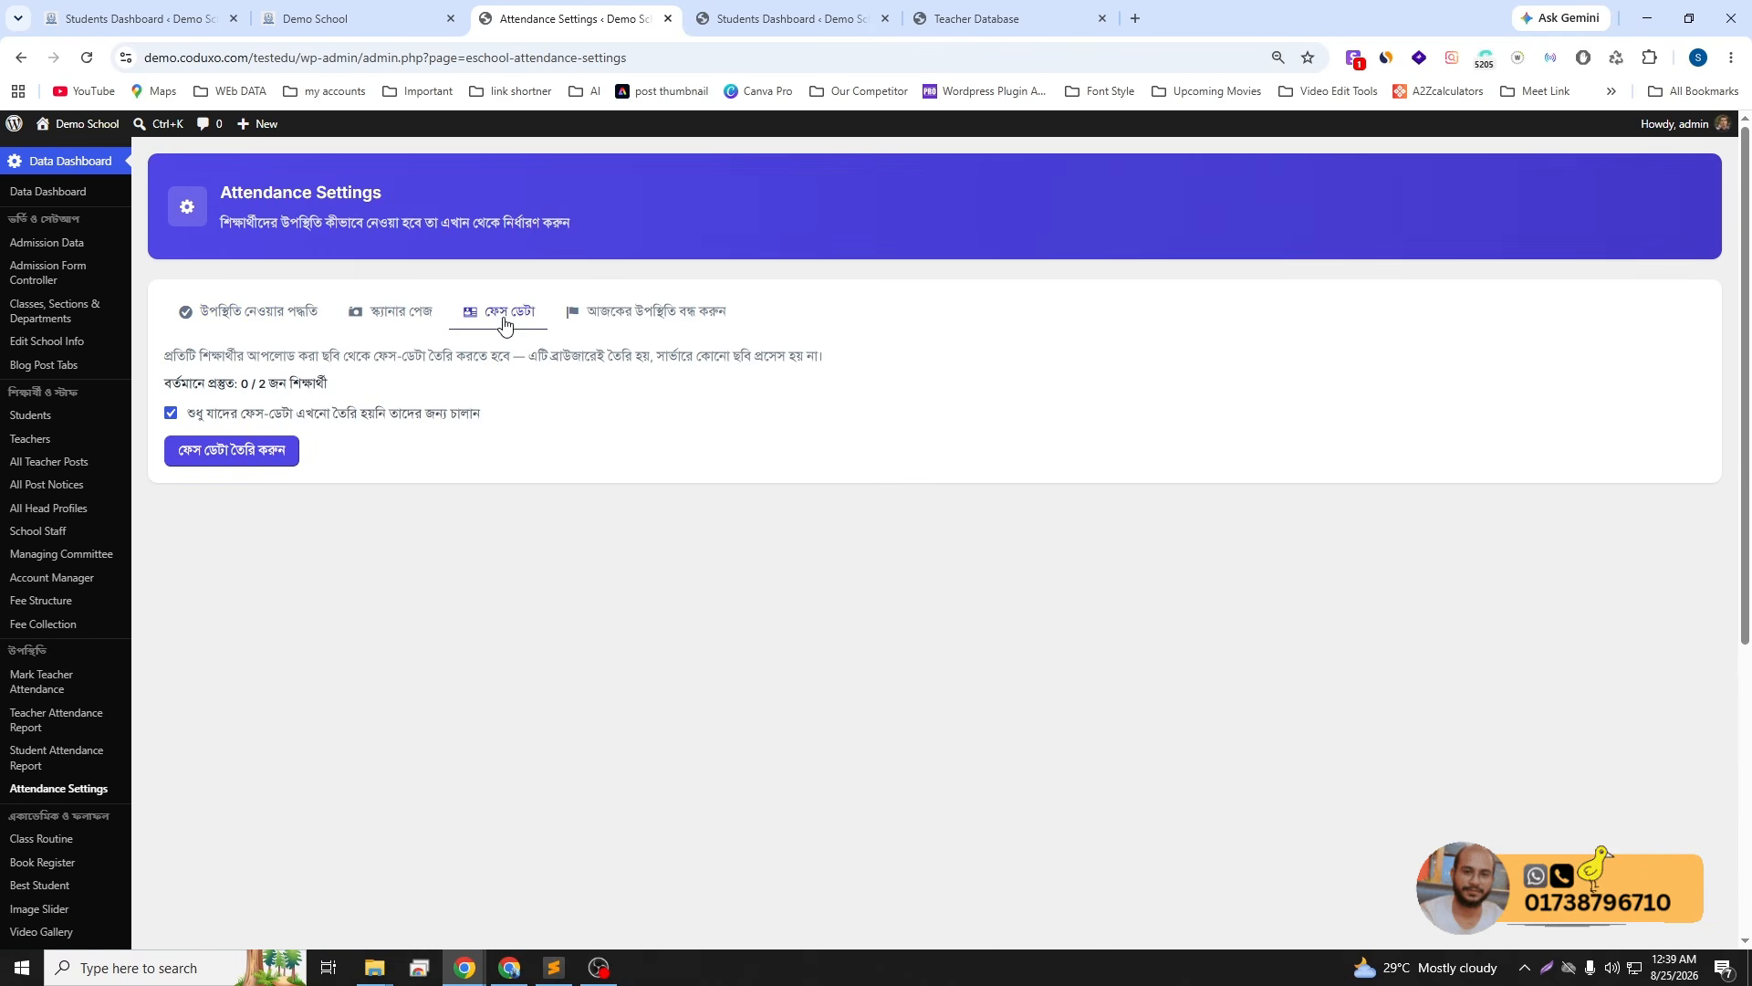
pyautogui.click(171, 413)
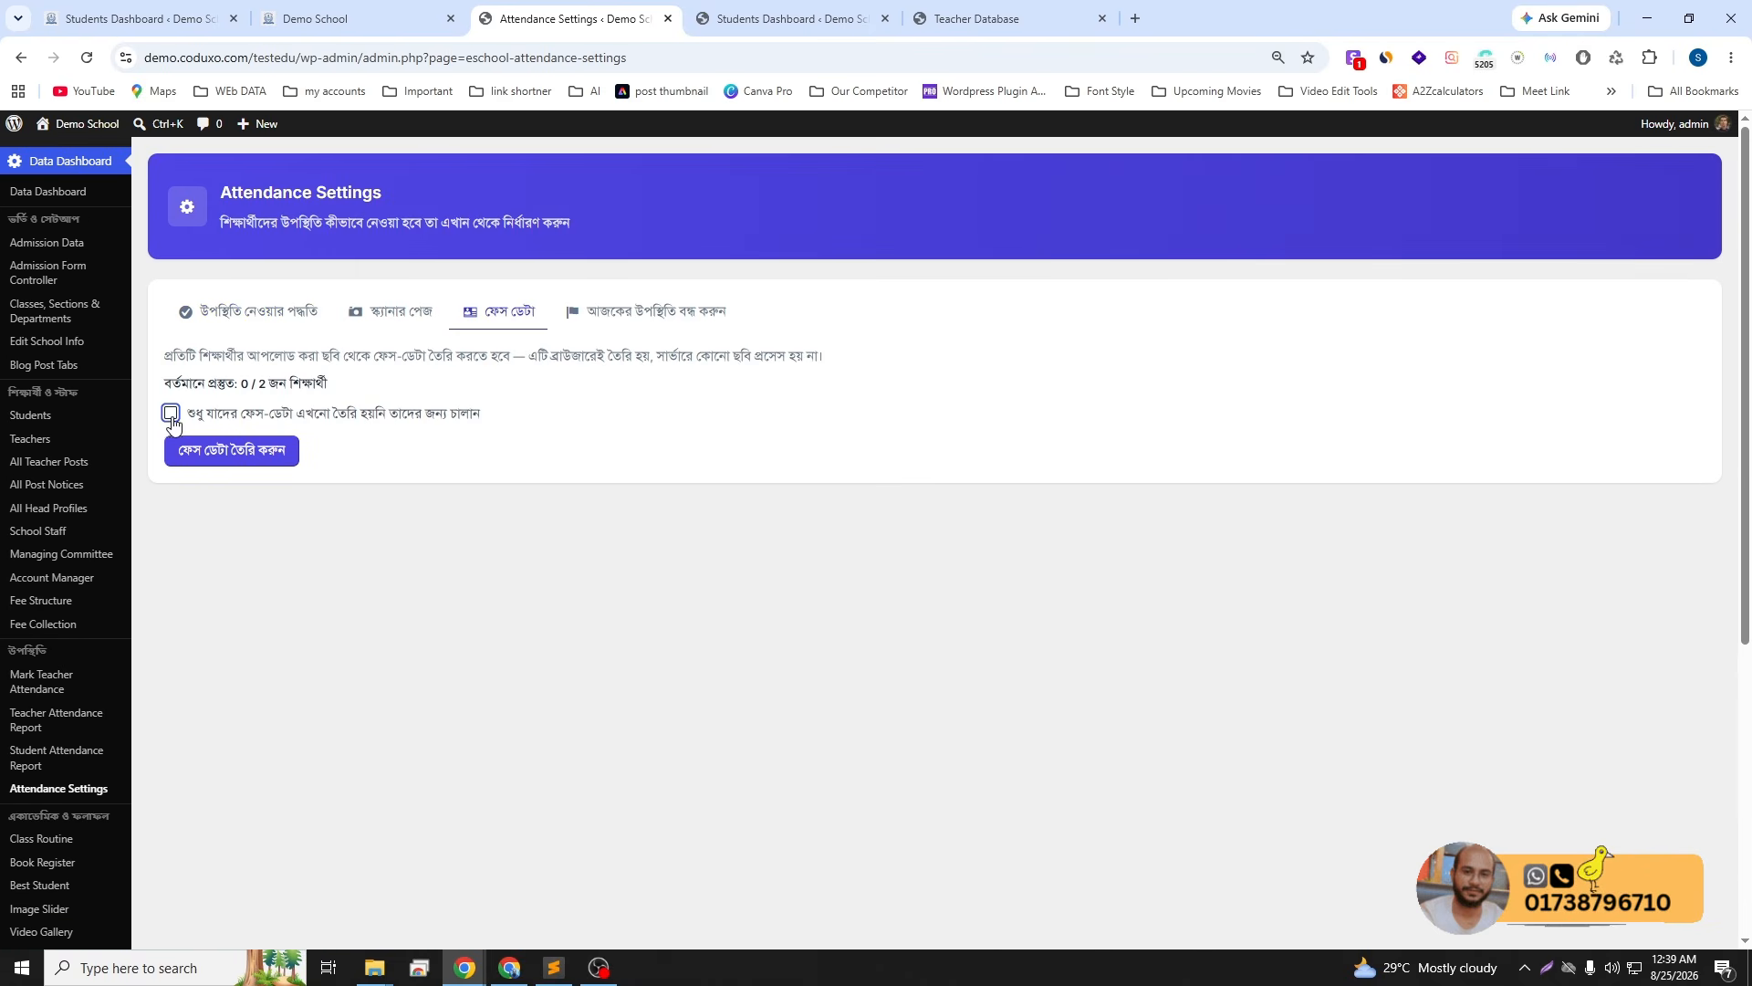
pyautogui.click(435, 453)
pyautogui.click(187, 459)
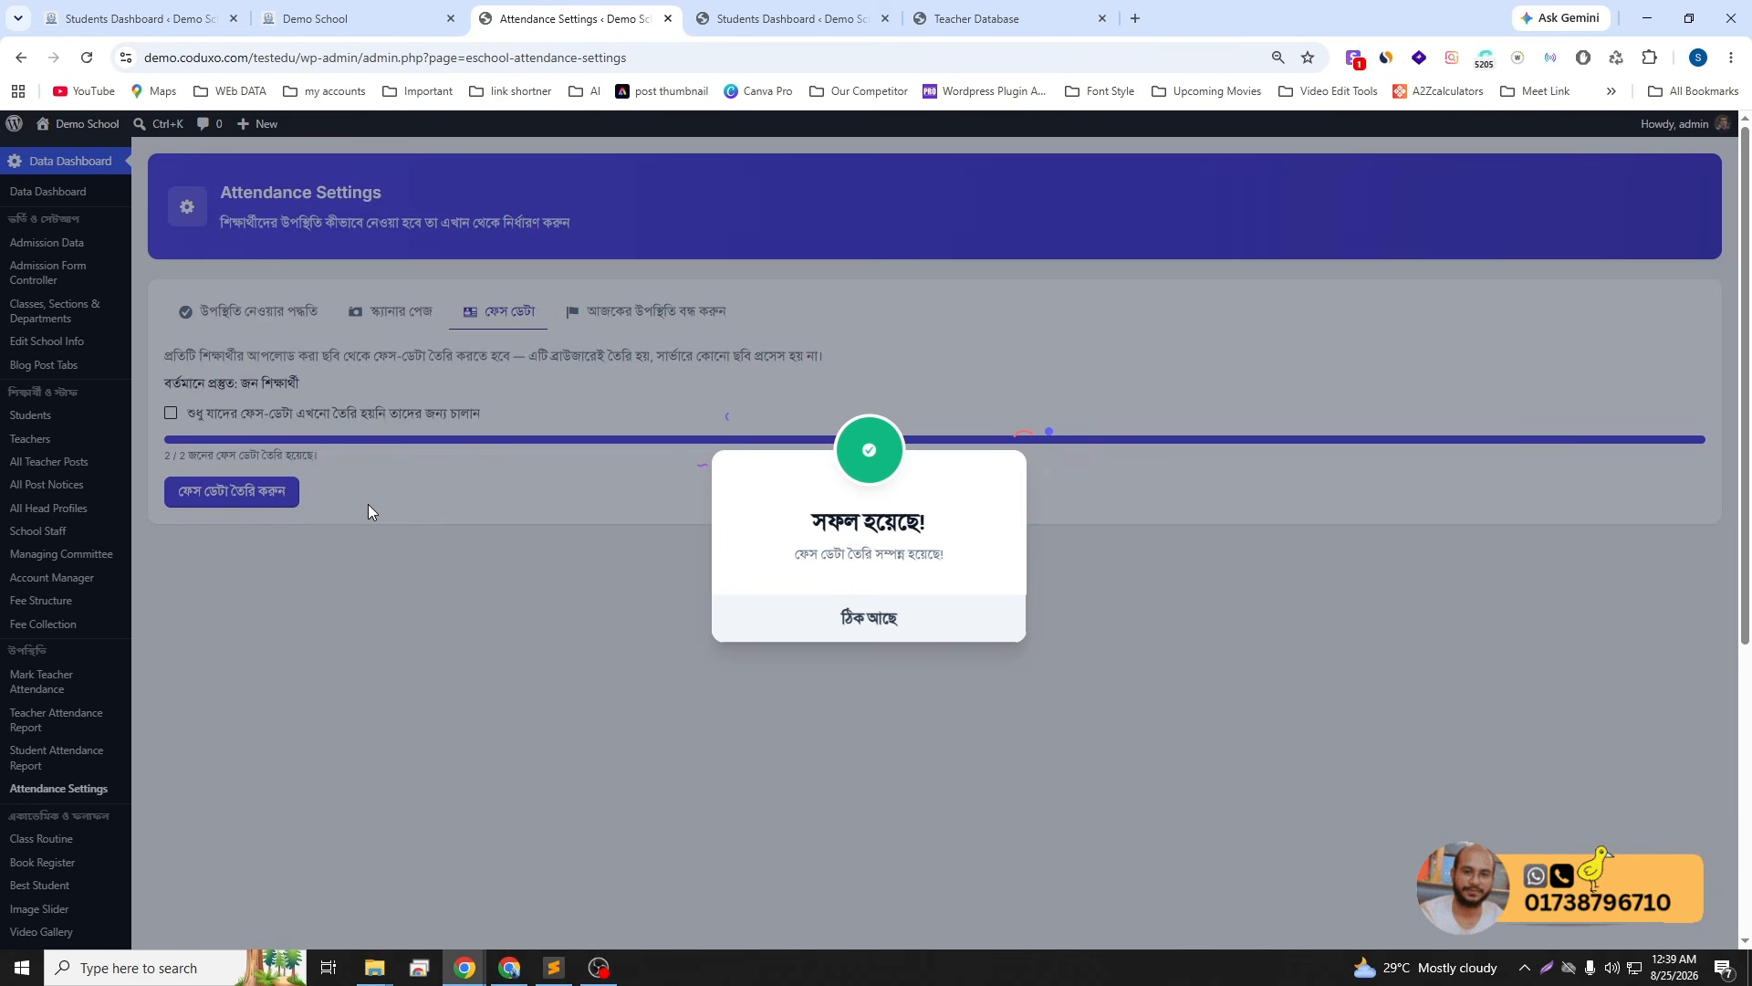
pyautogui.click(841, 637)
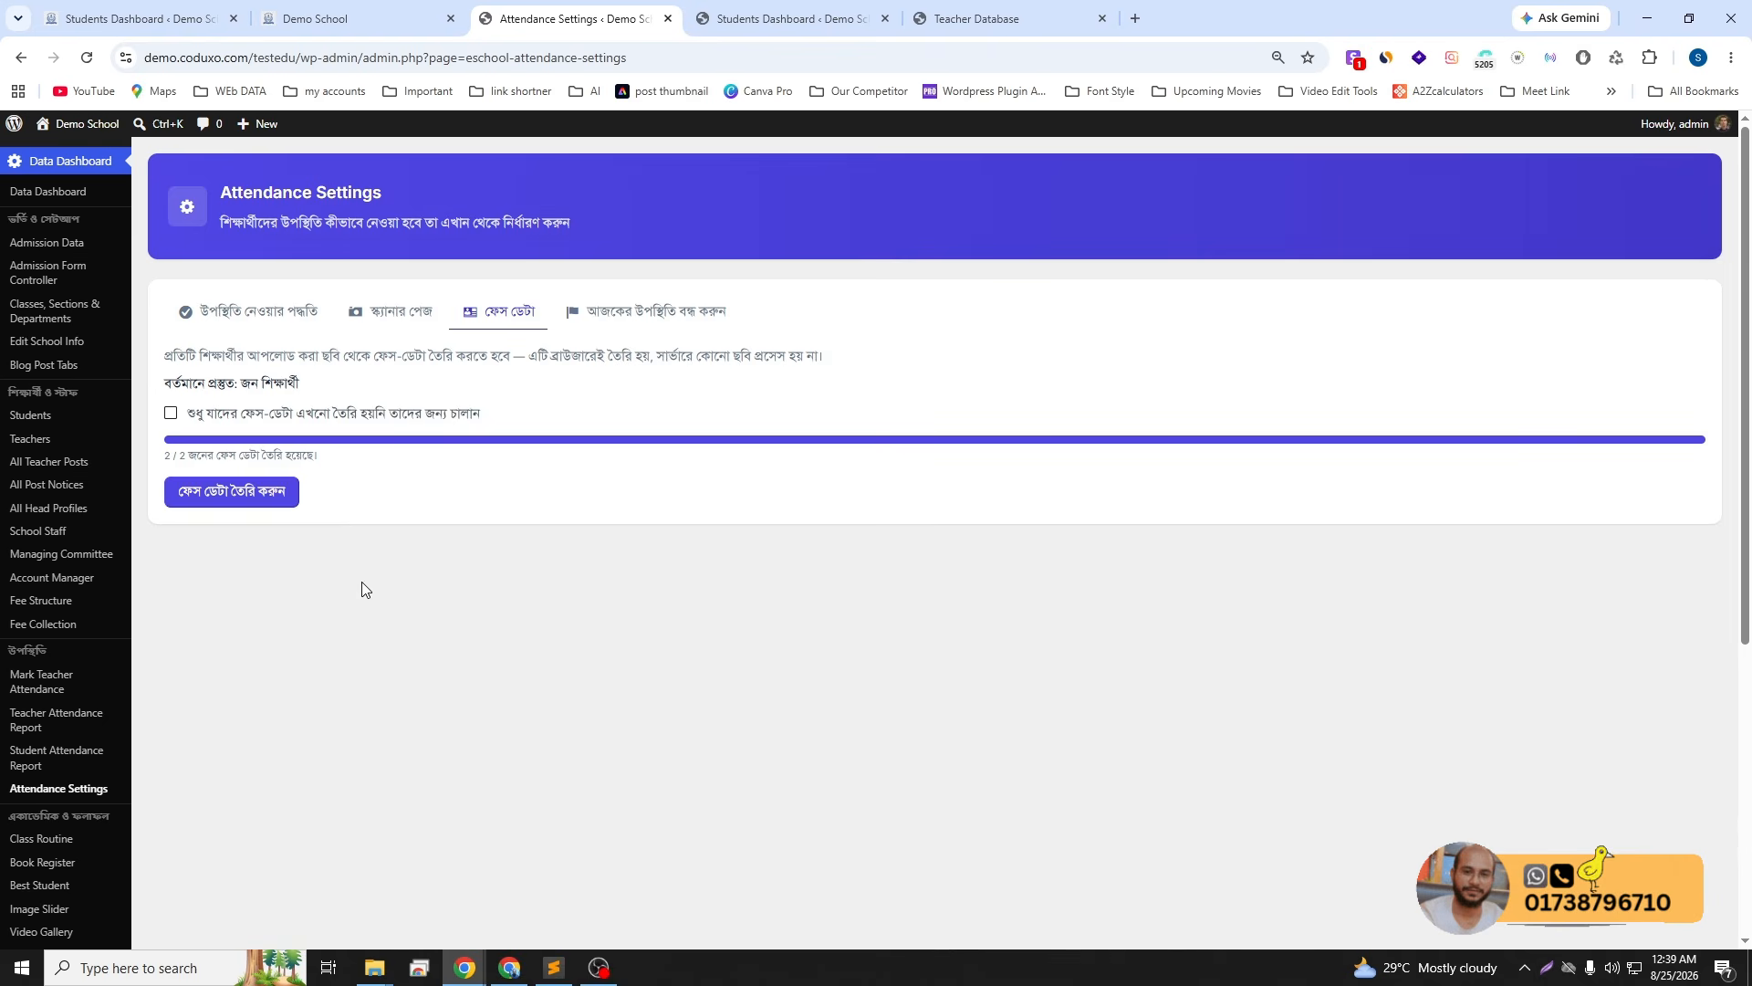
# - Take the roll 1 student's attendance by face scan in the teacher panel, and submit the remaining Class 6 (A) attendance
pyautogui.click(983, 25)
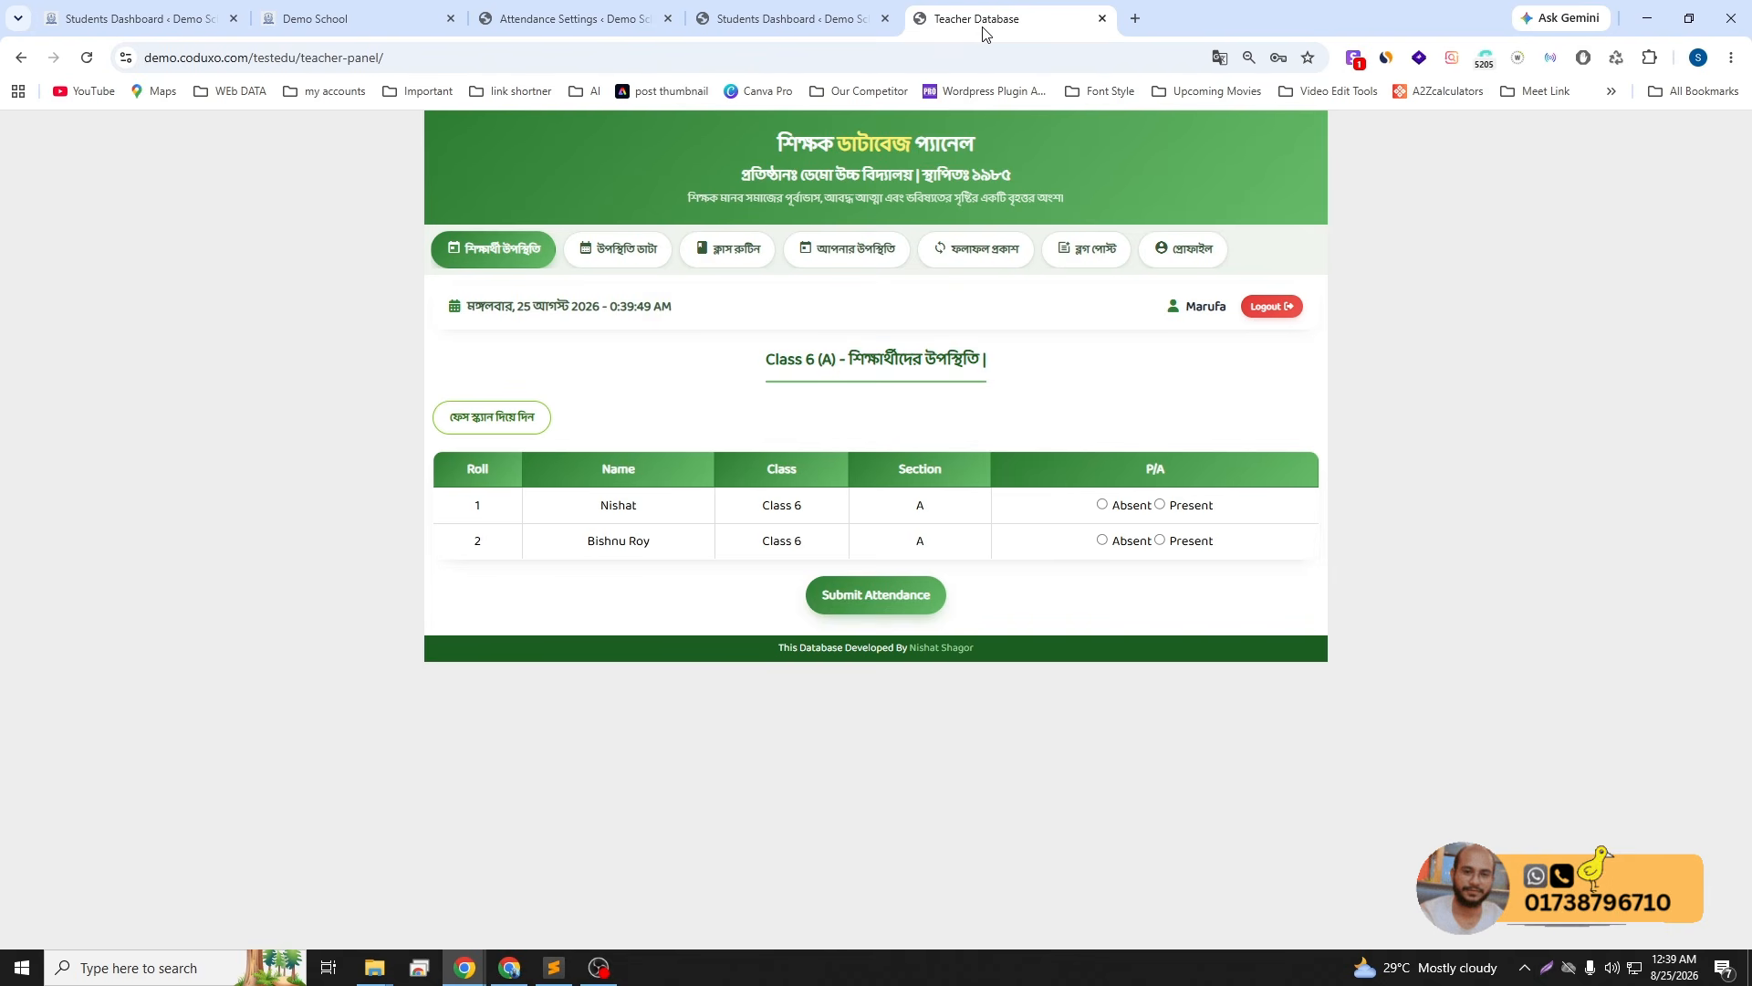
pyautogui.click(512, 422)
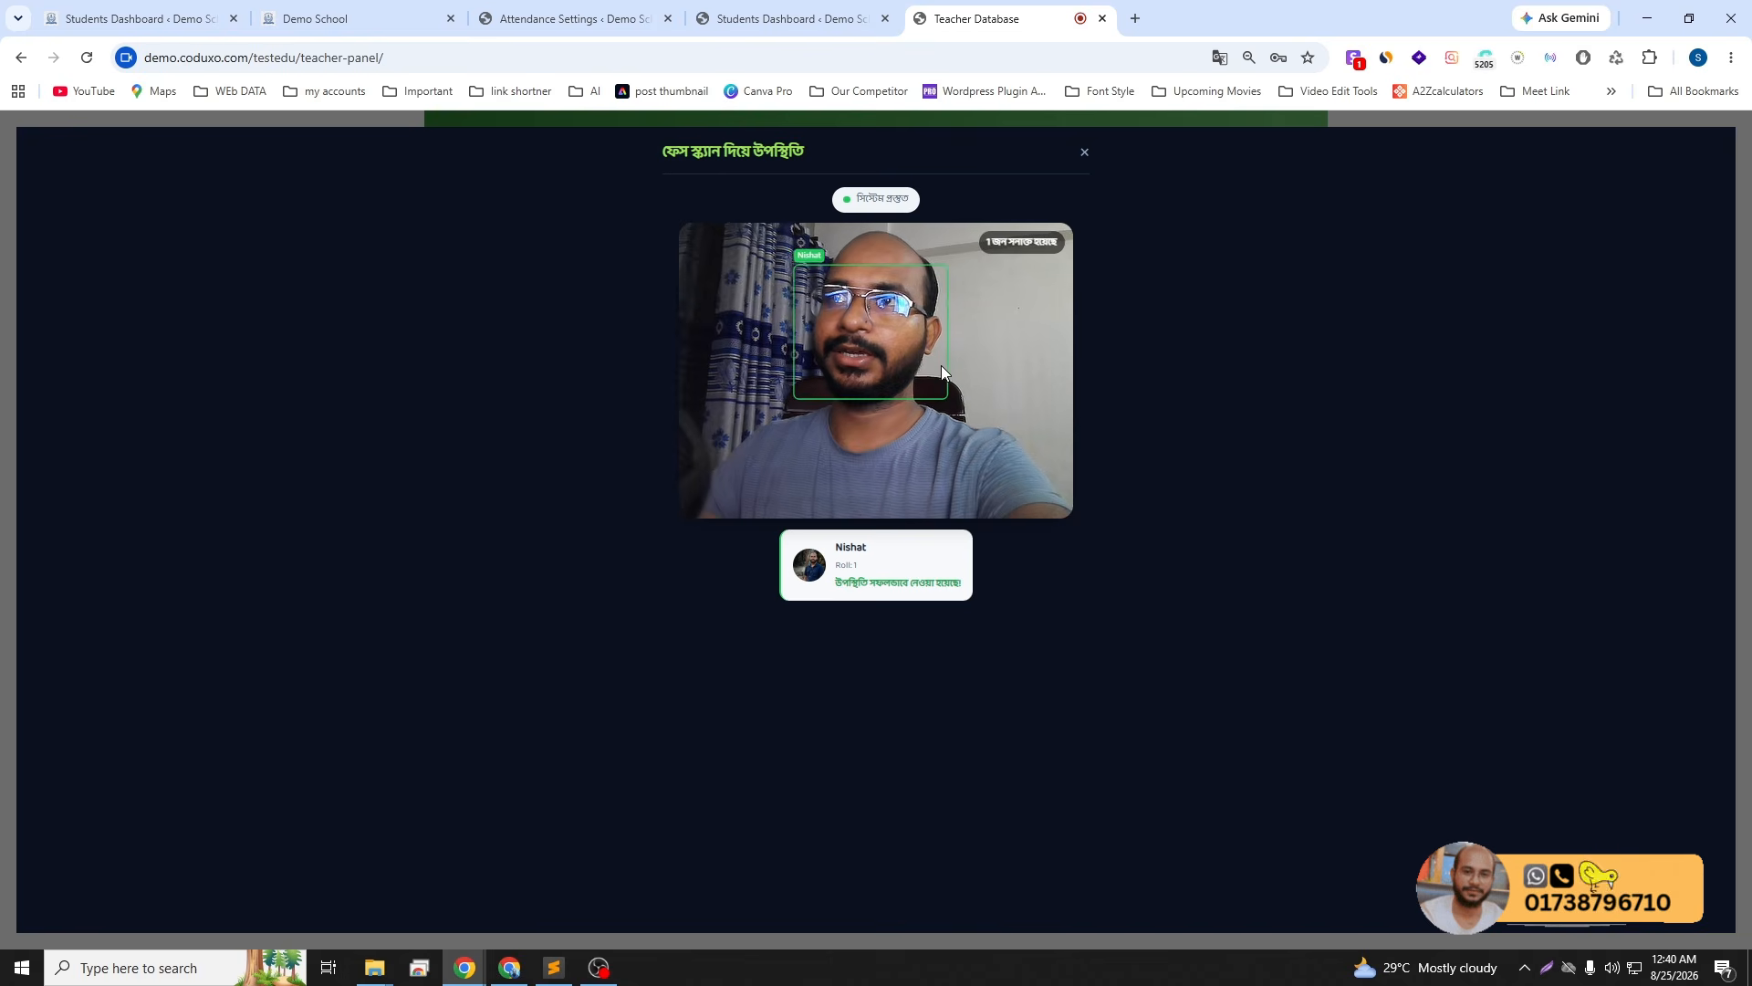
pyautogui.click(1083, 157)
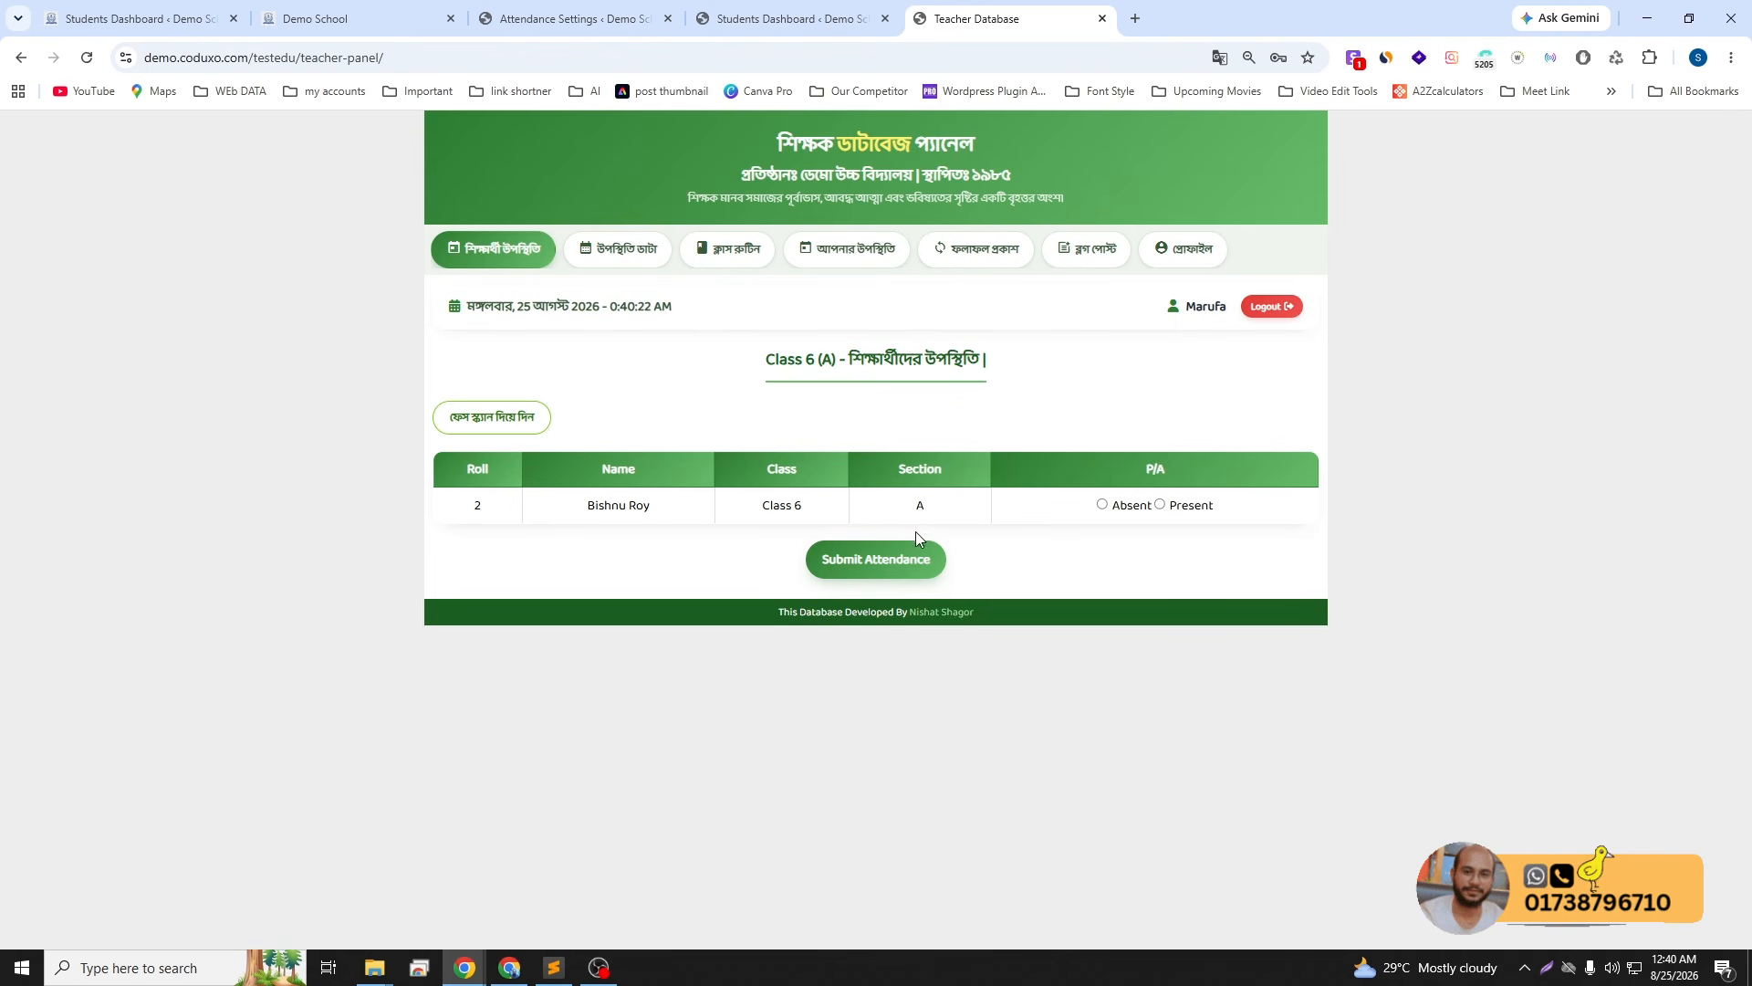
pyautogui.click(846, 566)
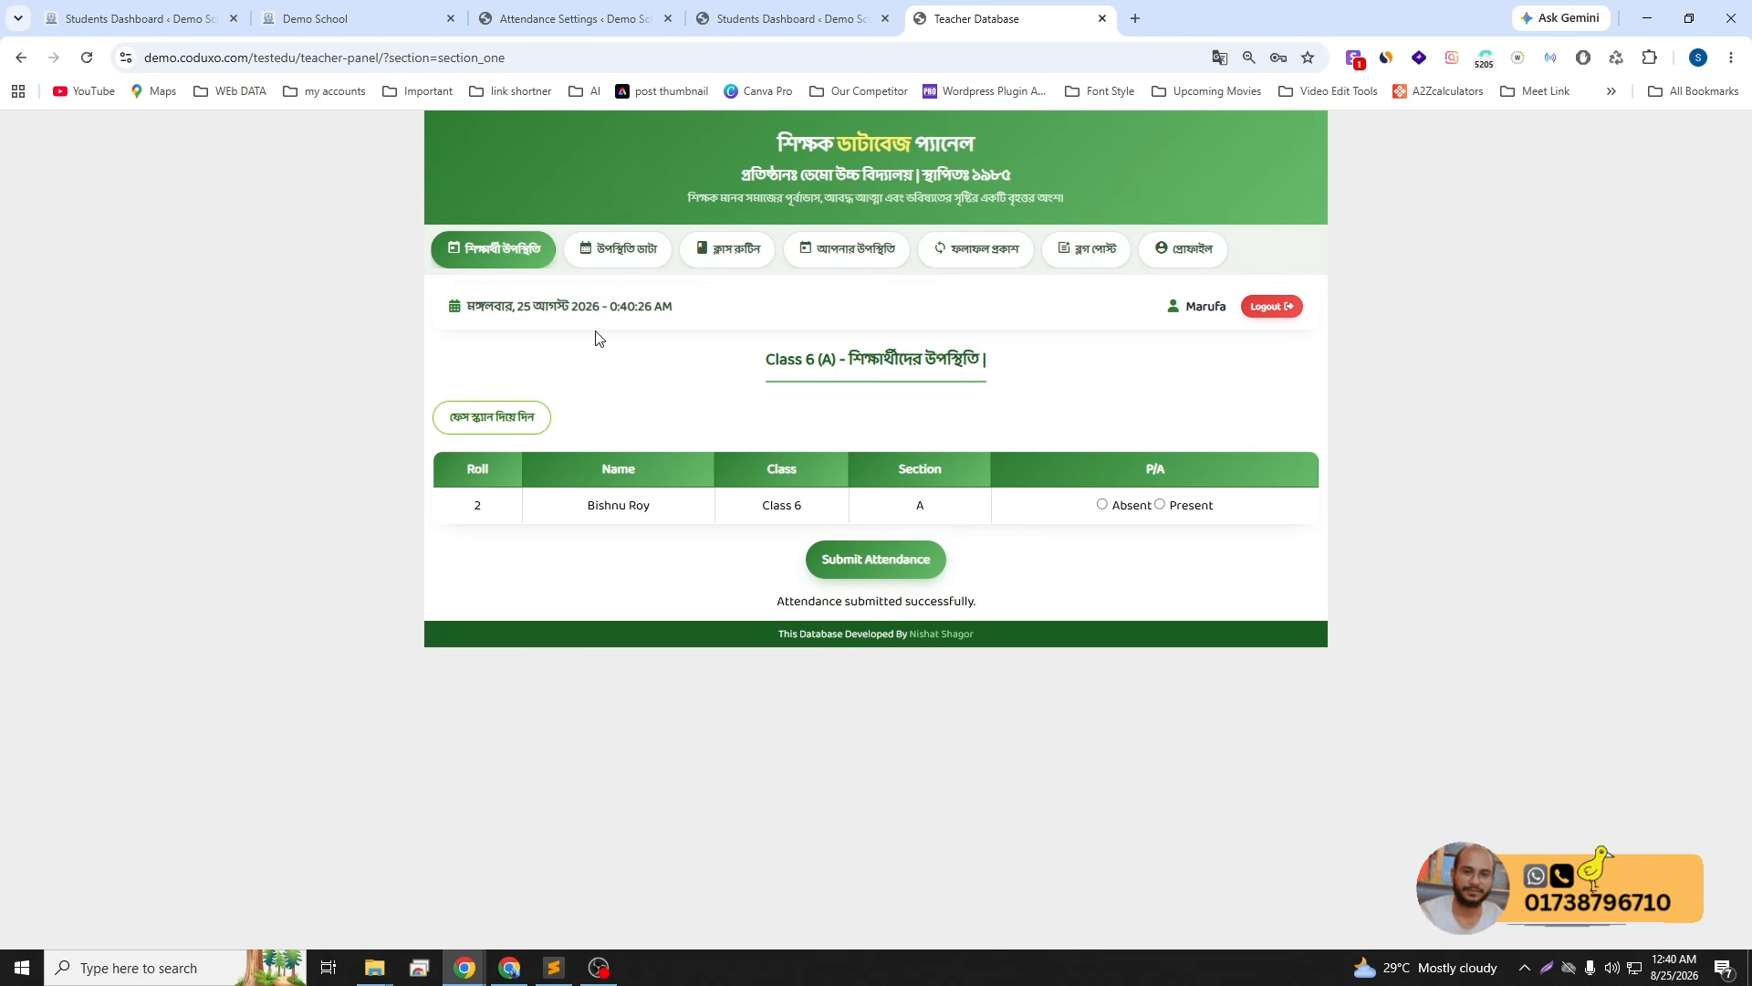
# - Review the submitted attendance data in the teacher panel and look at the edit options for the roll 2 student's attendance
pyautogui.click(620, 258)
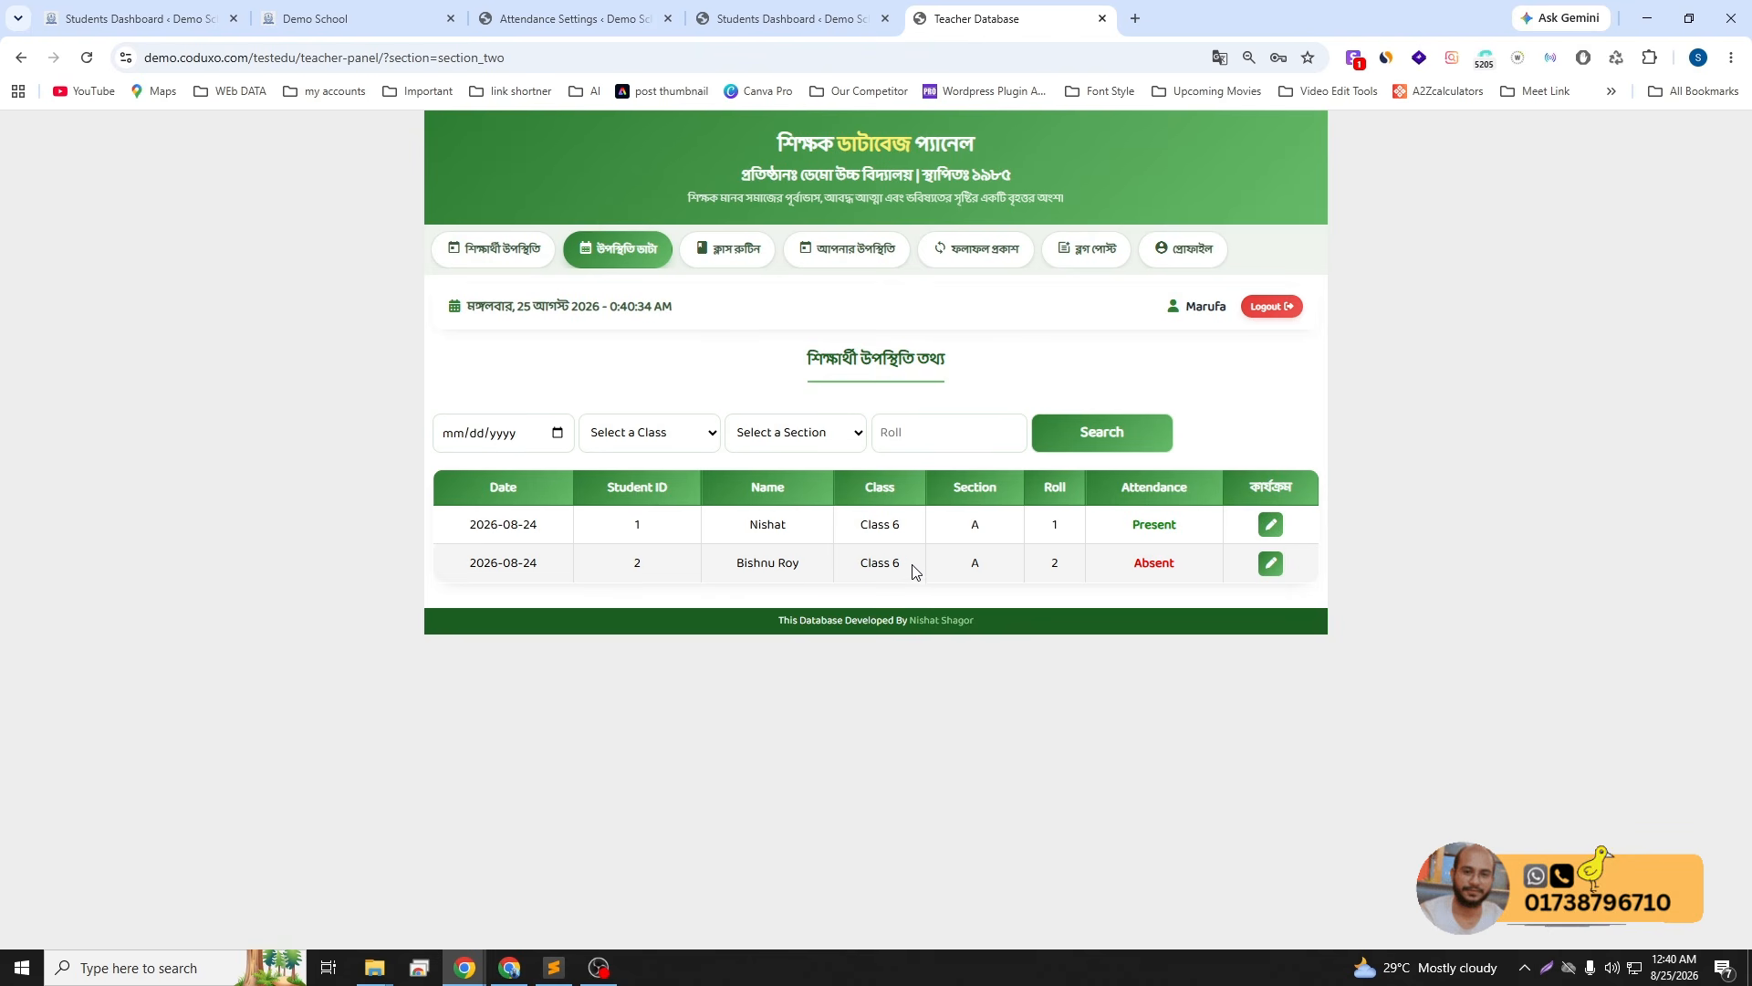
pyautogui.moveTo(913, 571); pyautogui.dragTo(858, 568)
pyautogui.click(805, 568)
pyautogui.click(1271, 564)
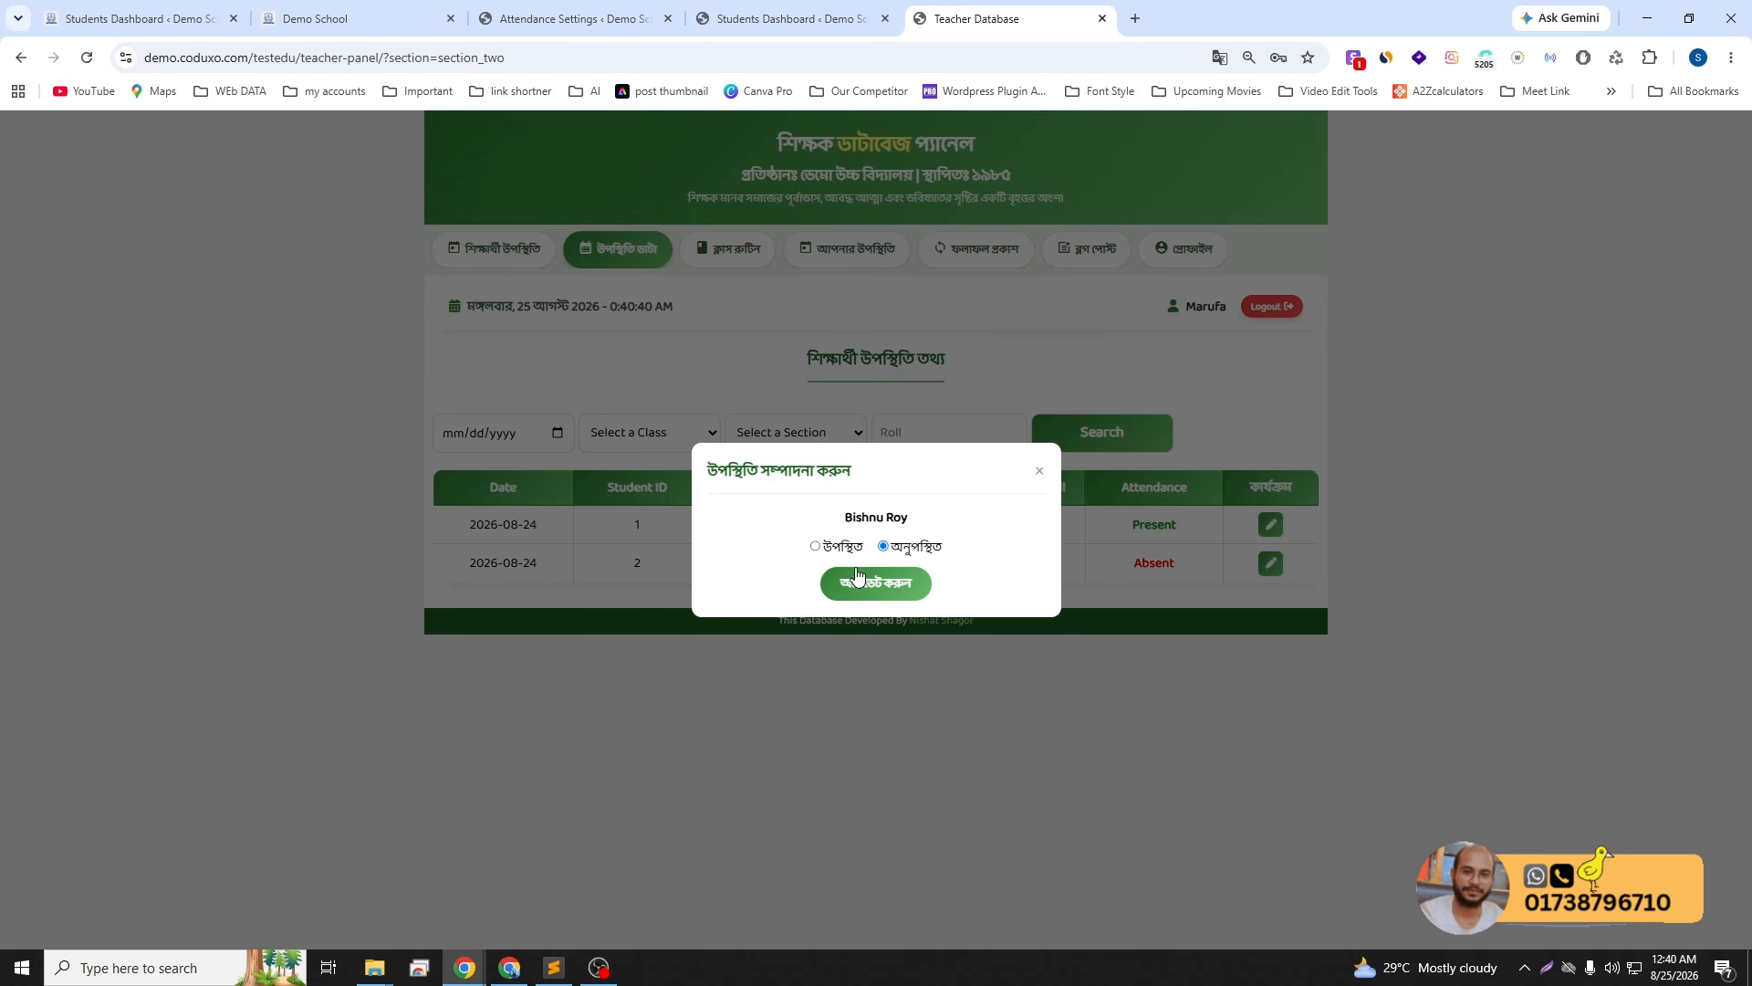
pyautogui.click(815, 547)
pyautogui.click(1039, 472)
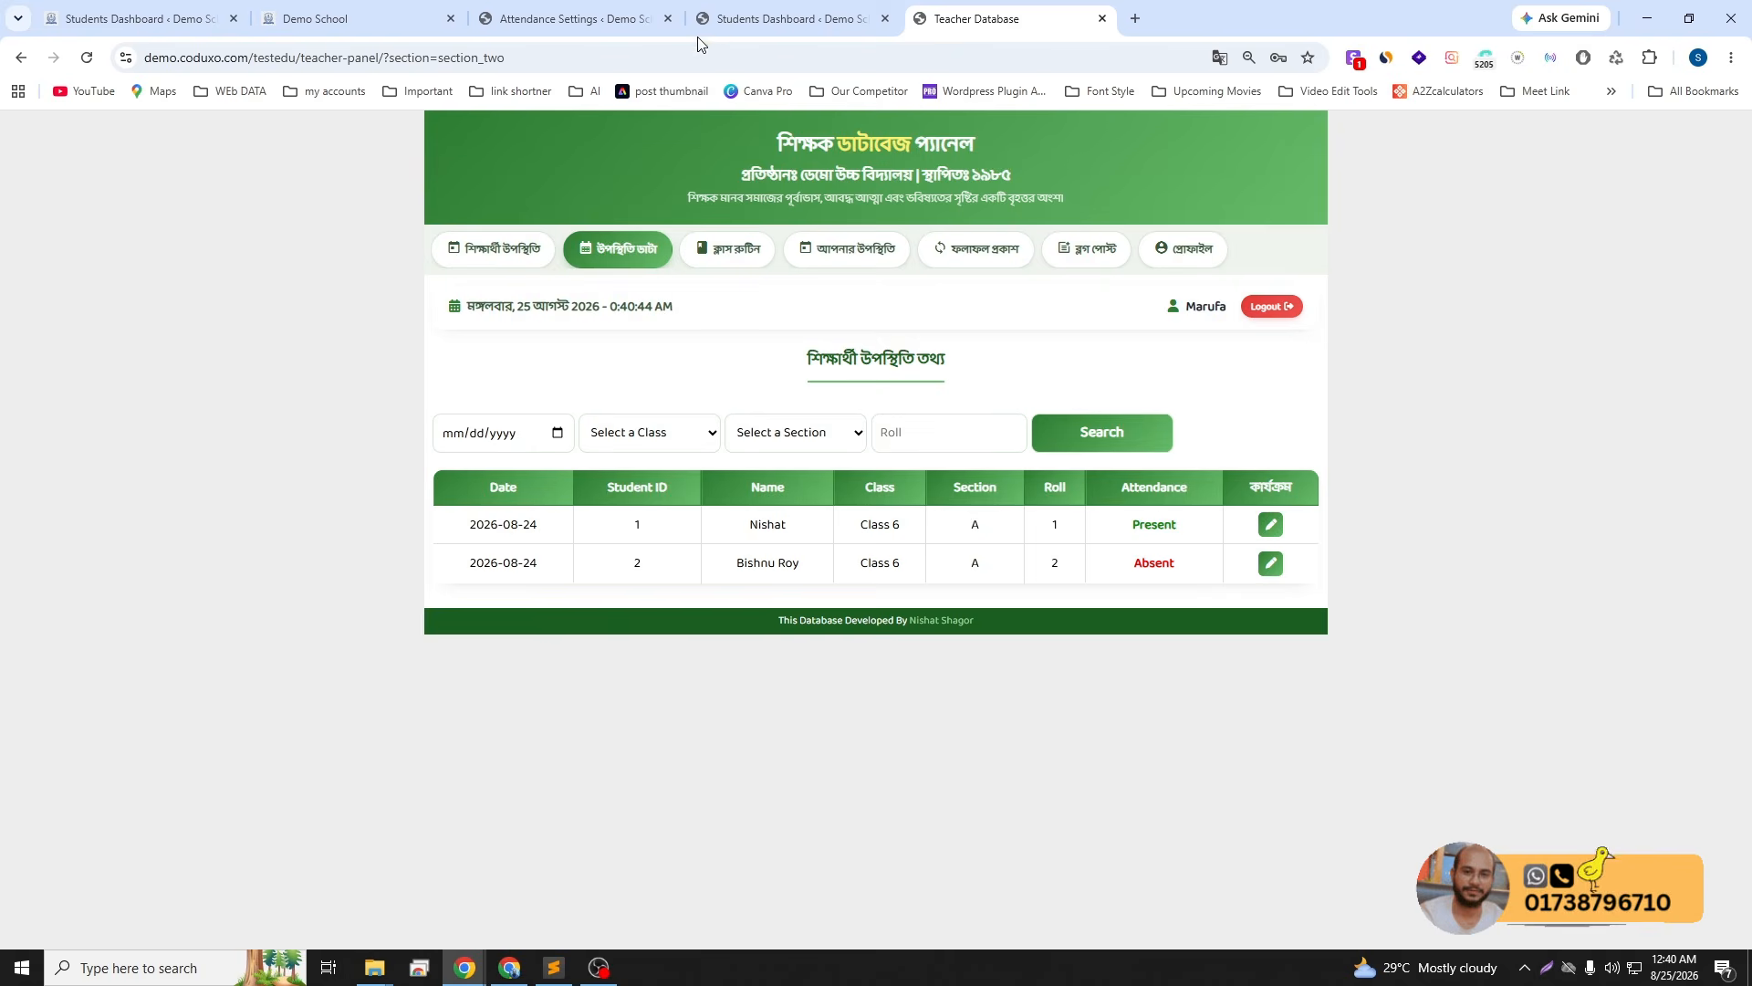
# - Switch to the school's admin dashboard and open the student attendance report
pyautogui.click(730, 19)
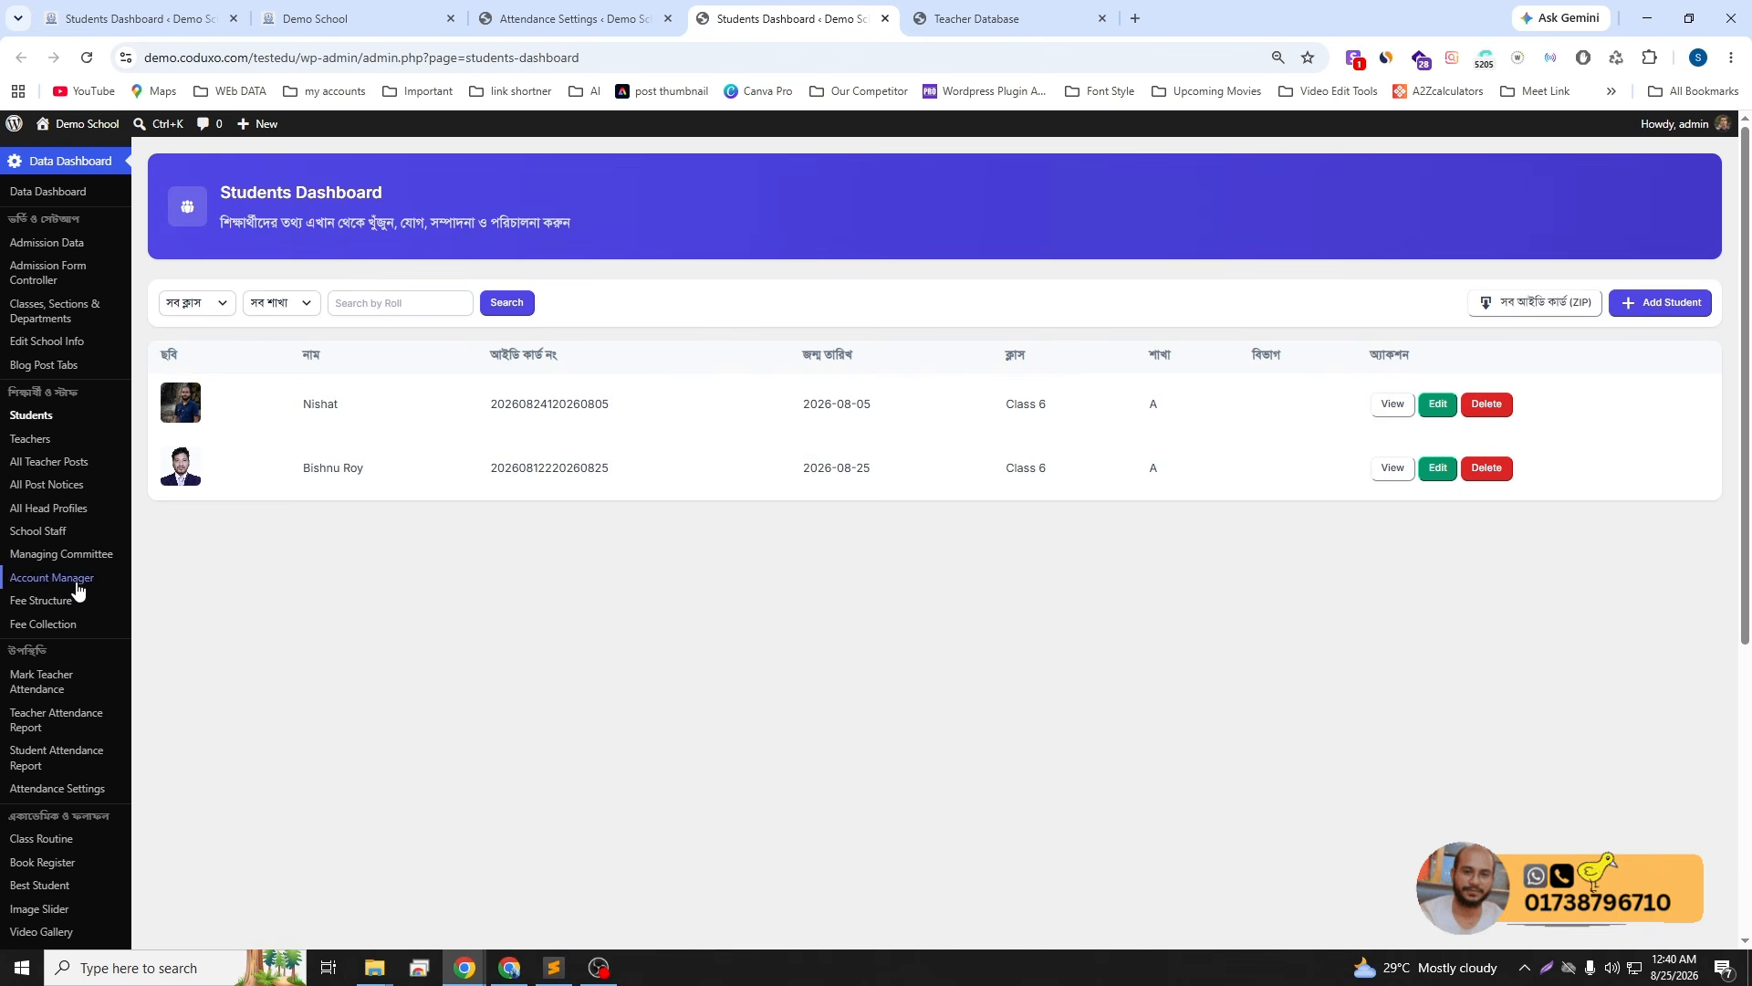
pyautogui.scroll(-2, 77, 619)
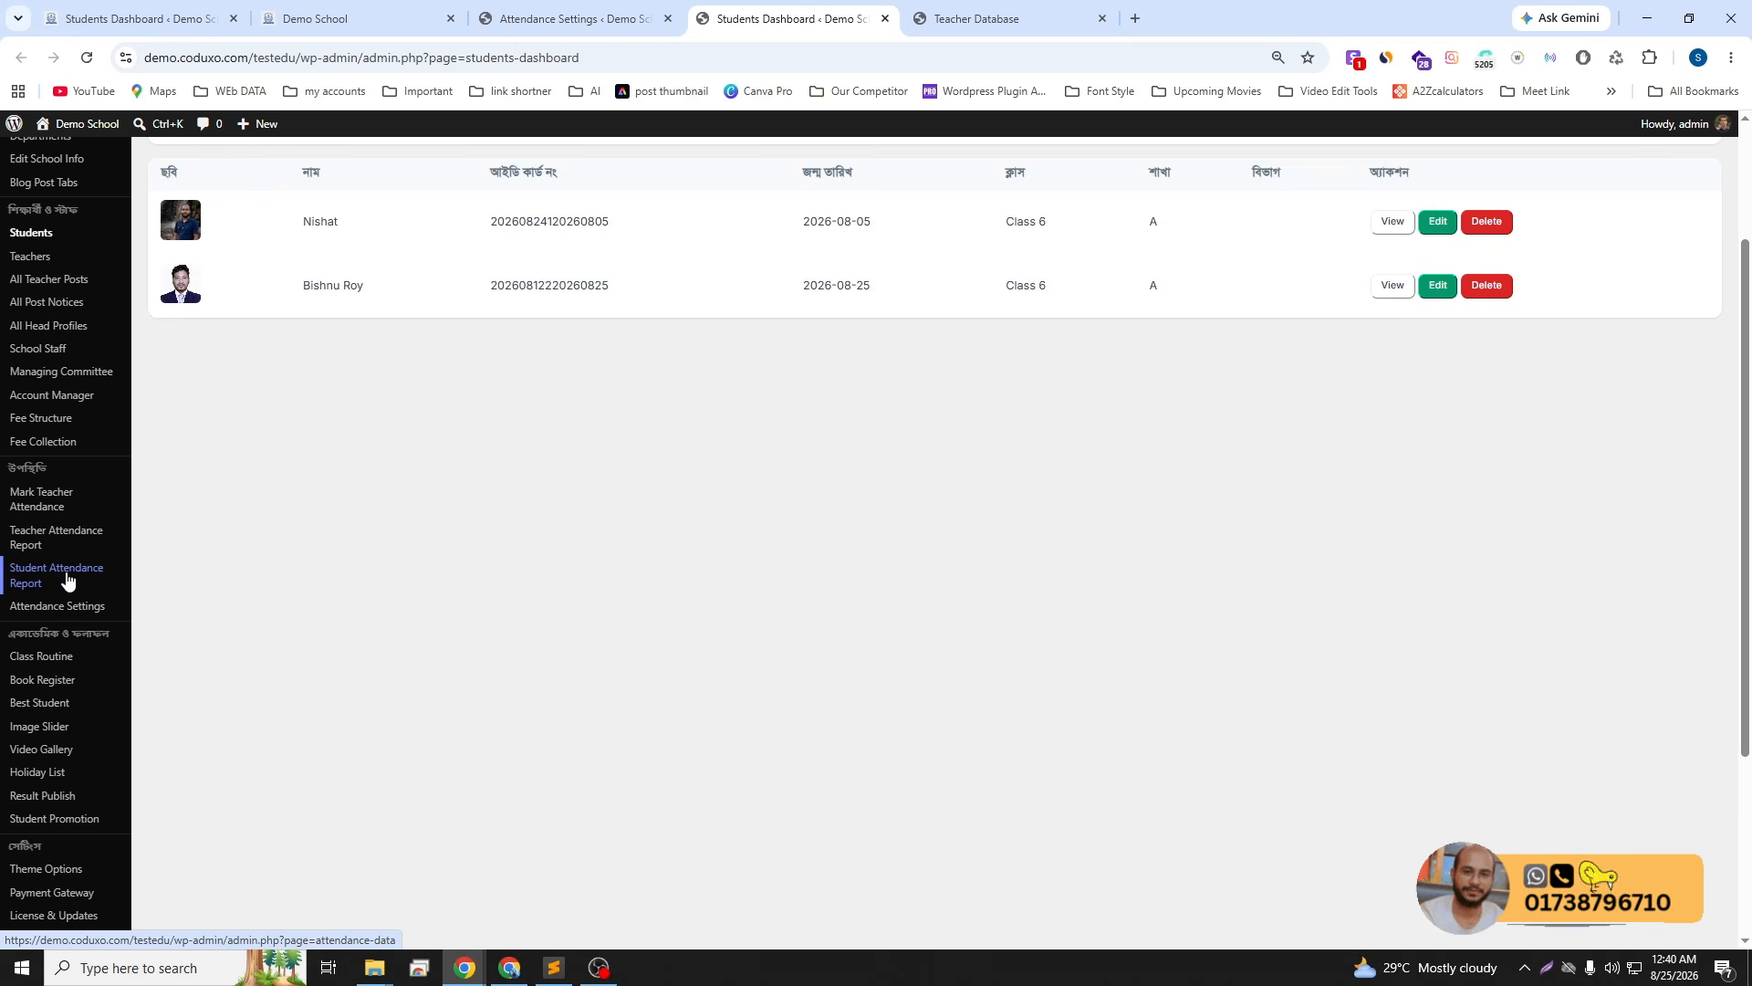
pyautogui.click(62, 573)
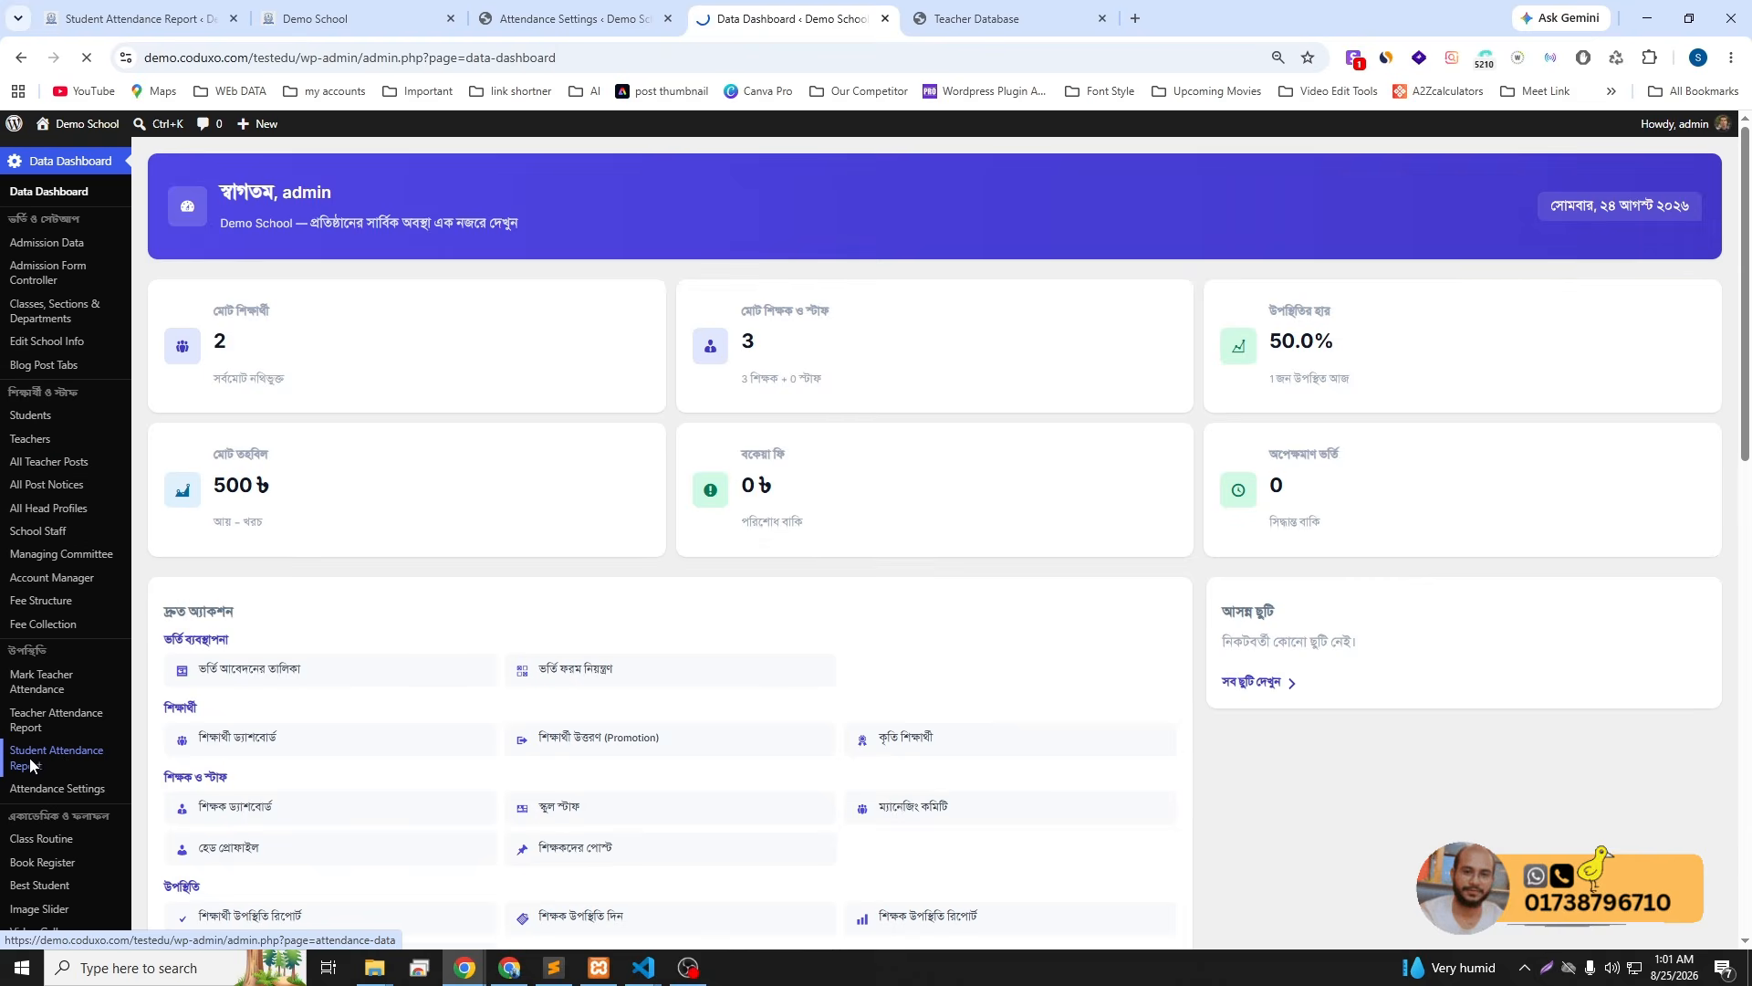
pyautogui.click(45, 765)
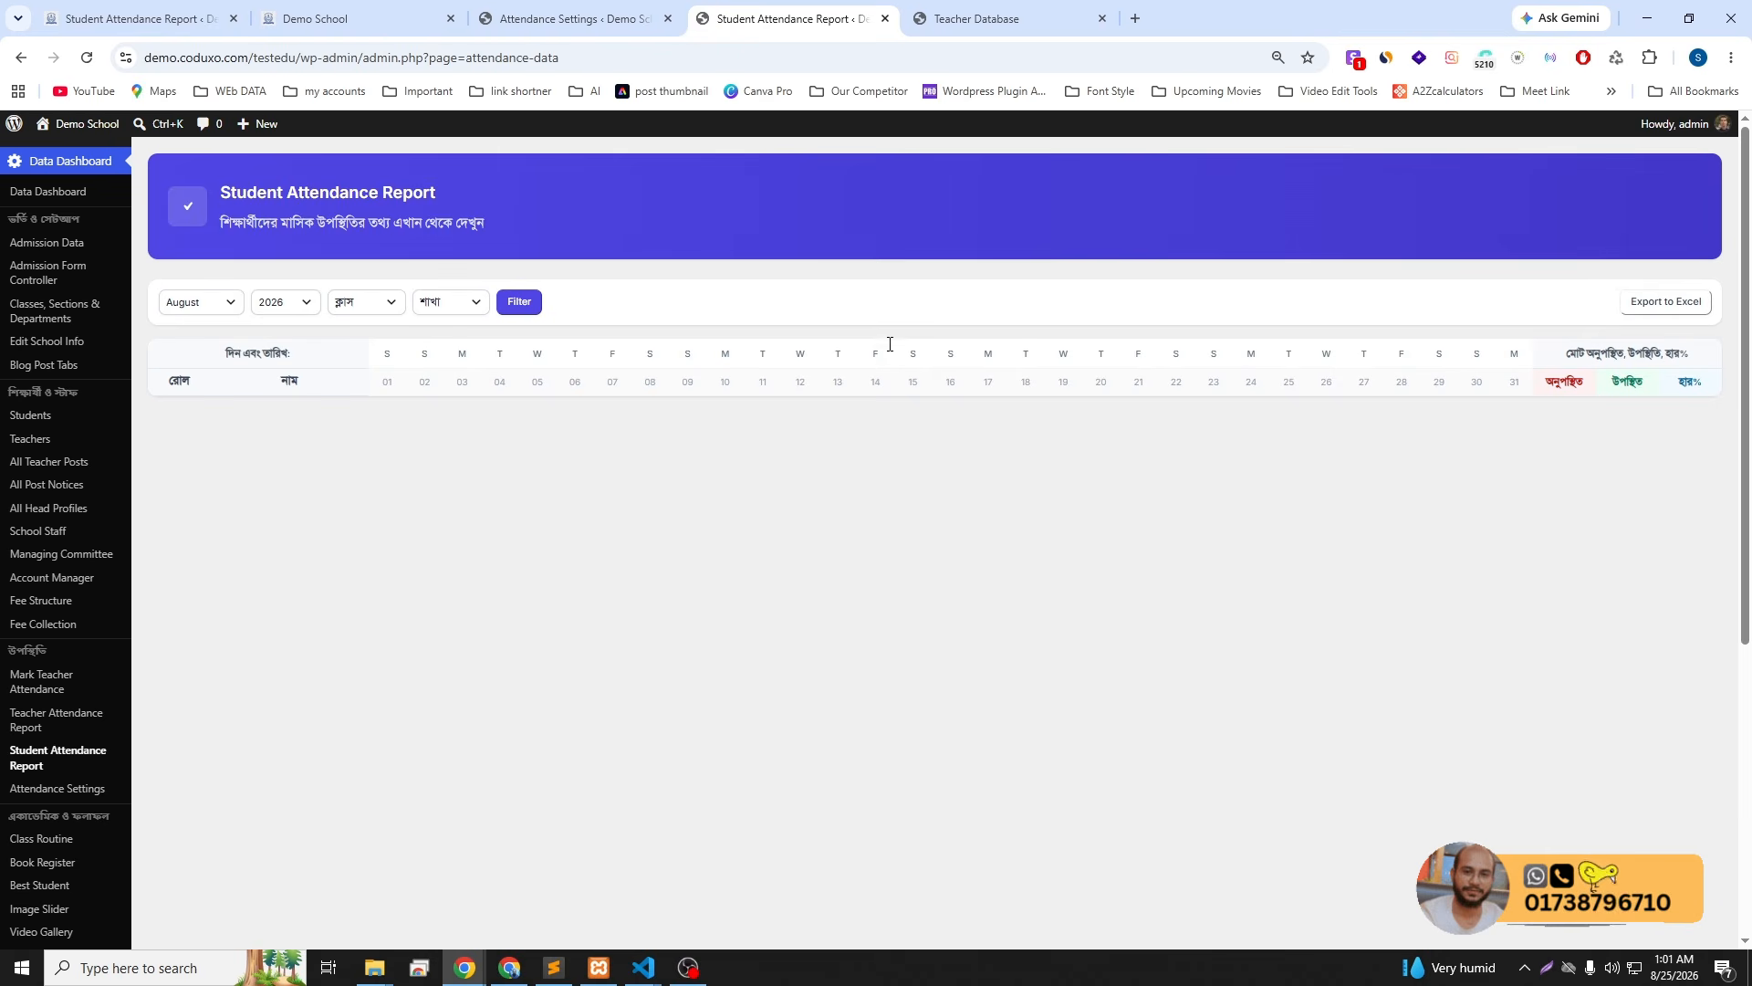
# - Filter the student attendance report for August 2026 to Class 6, section A
pyautogui.click(191, 313)
pyautogui.click(277, 306)
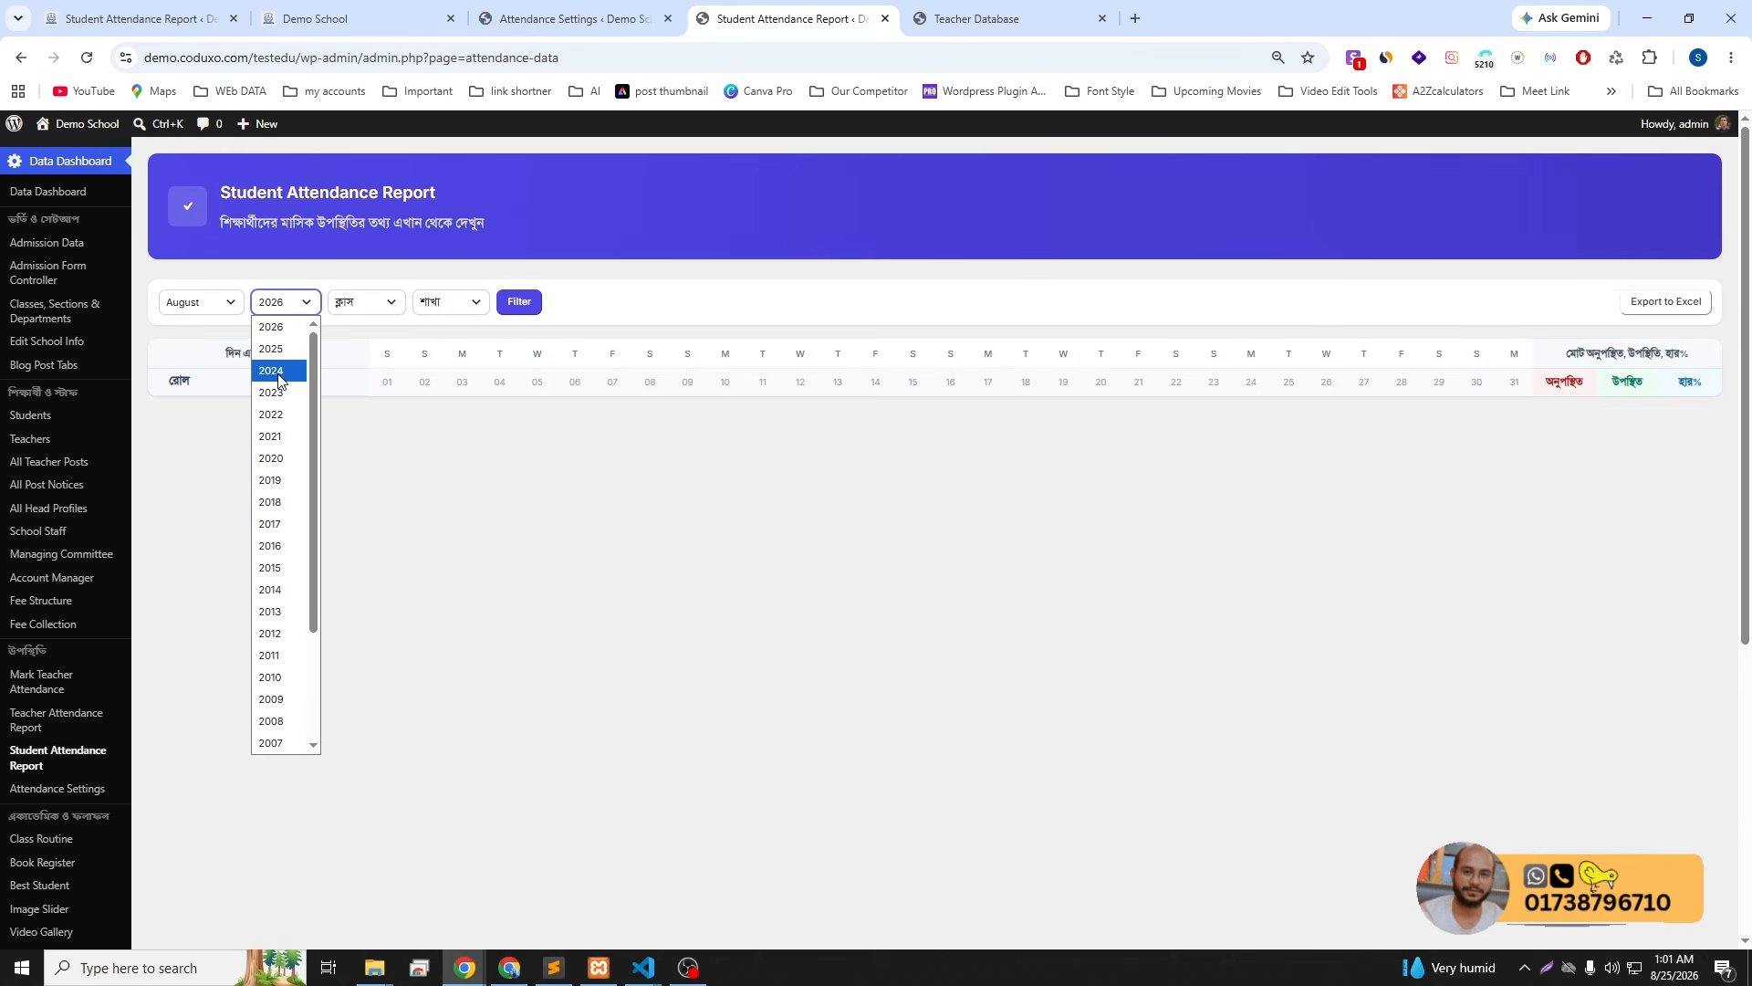
pyautogui.click(365, 302)
pyautogui.click(365, 302)
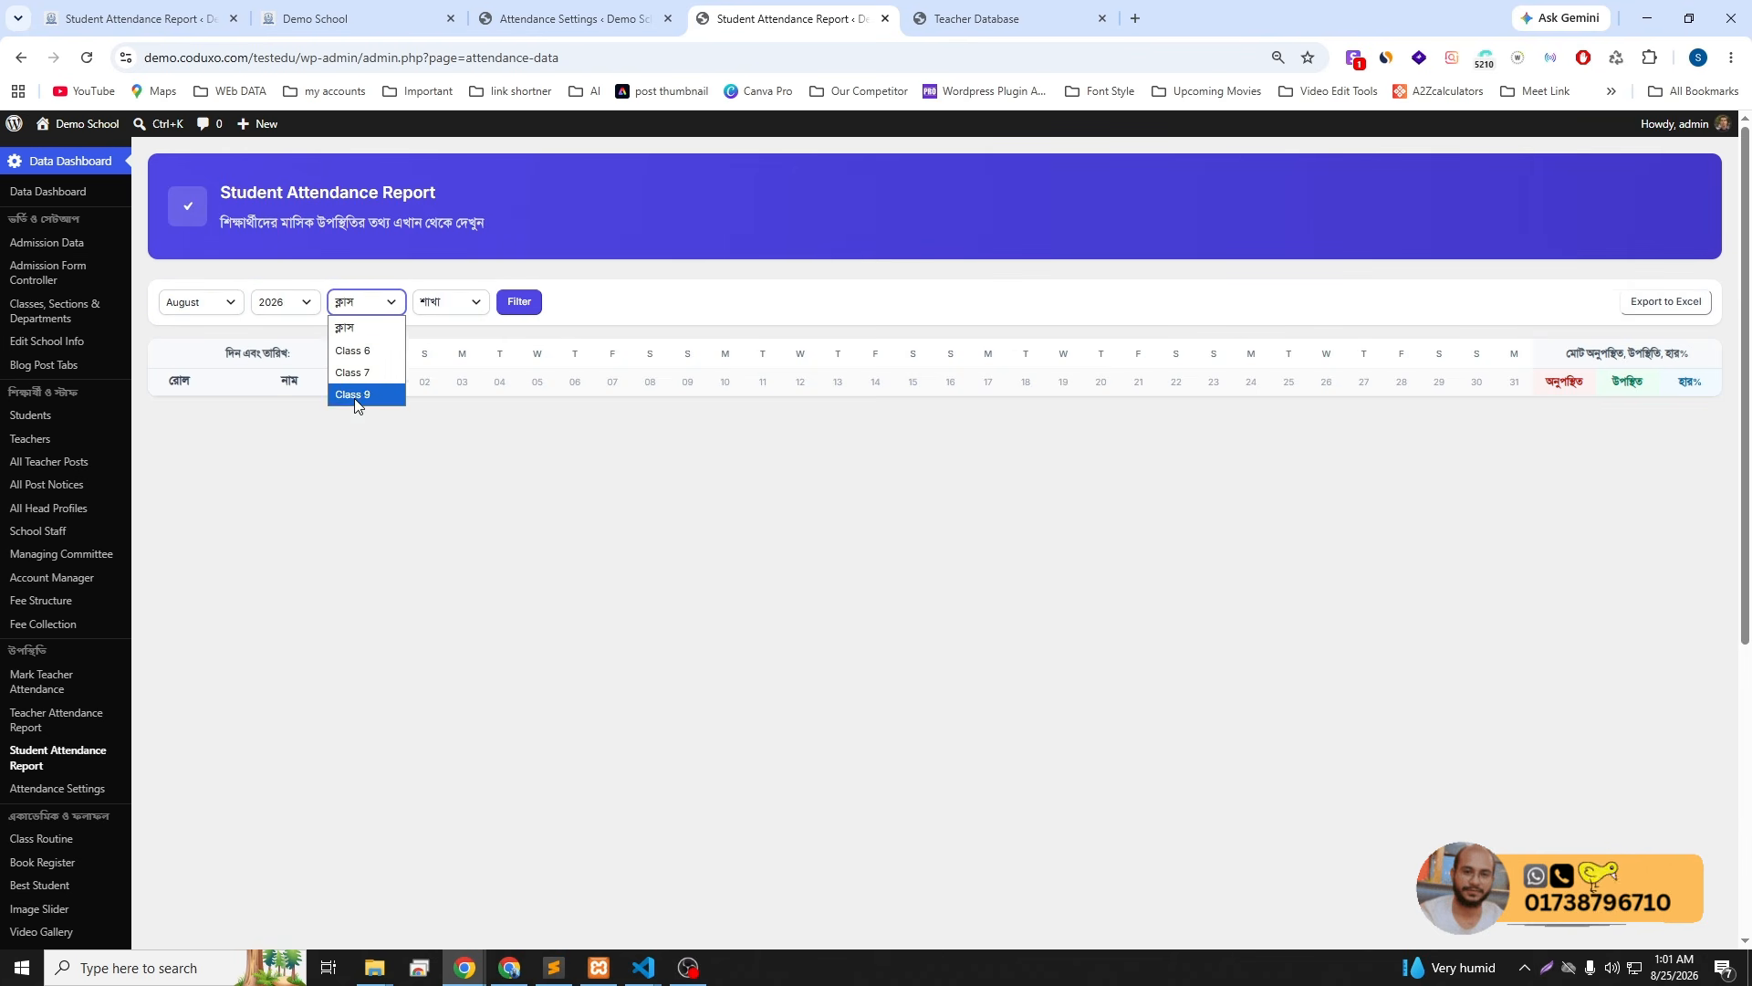
pyautogui.click(456, 494)
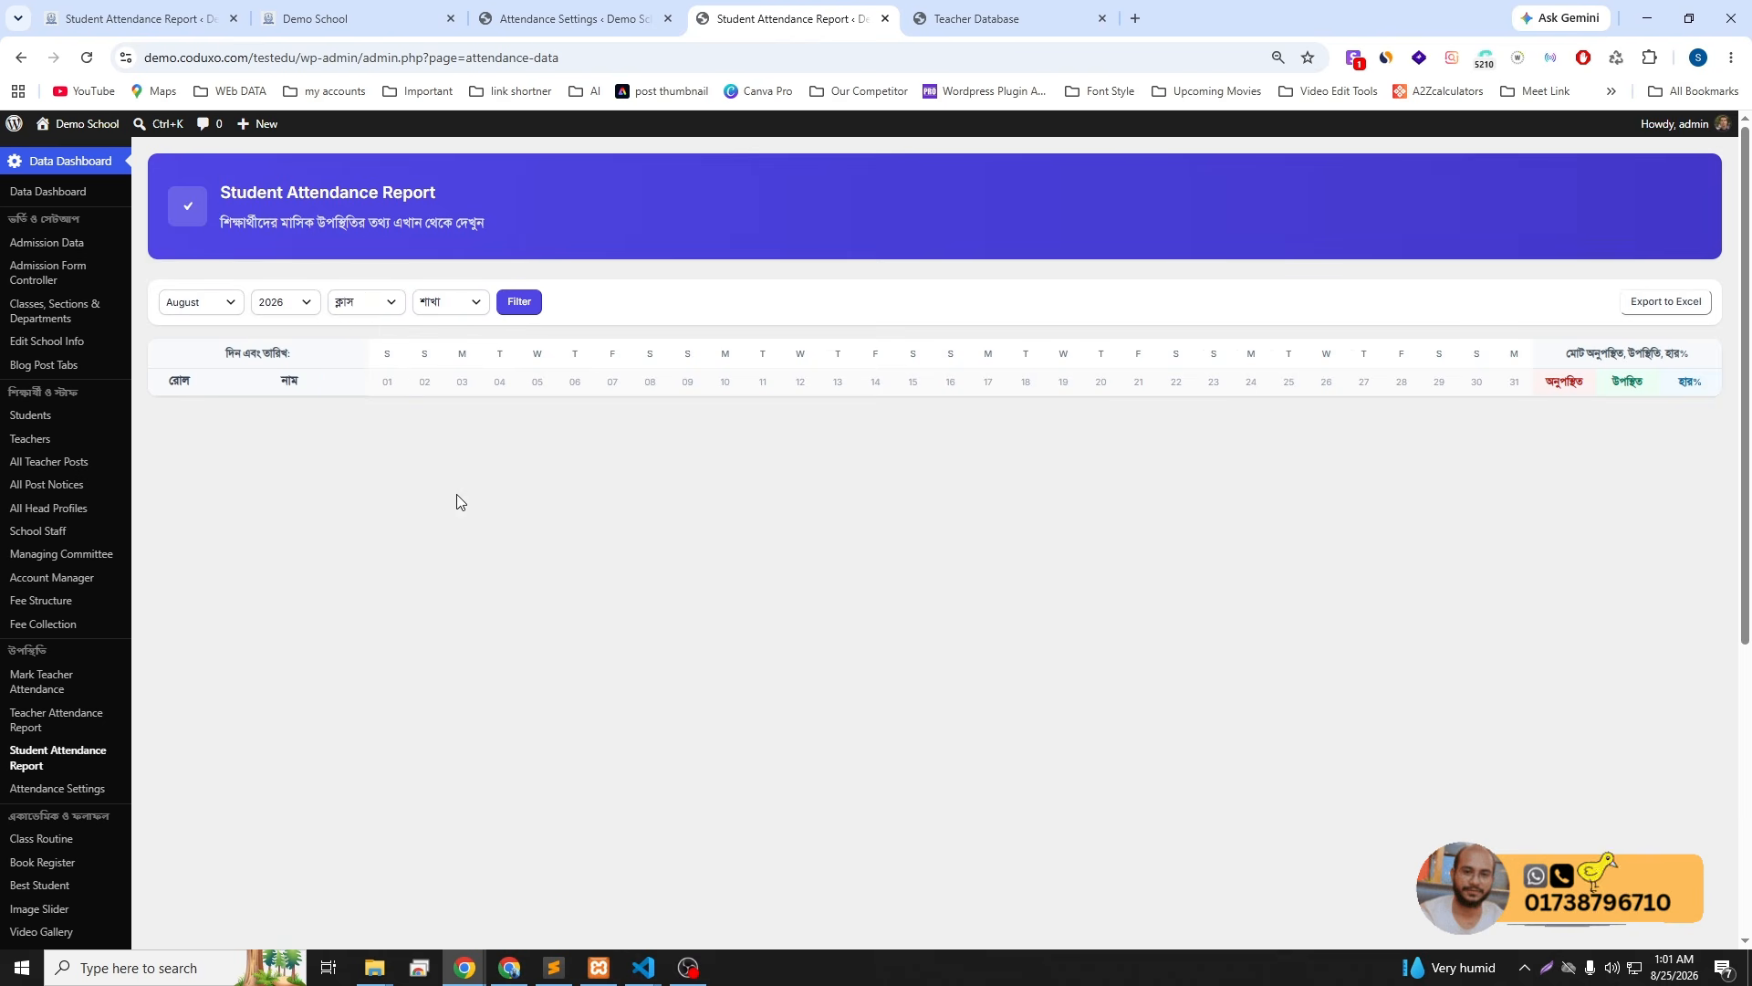
pyautogui.click(358, 302)
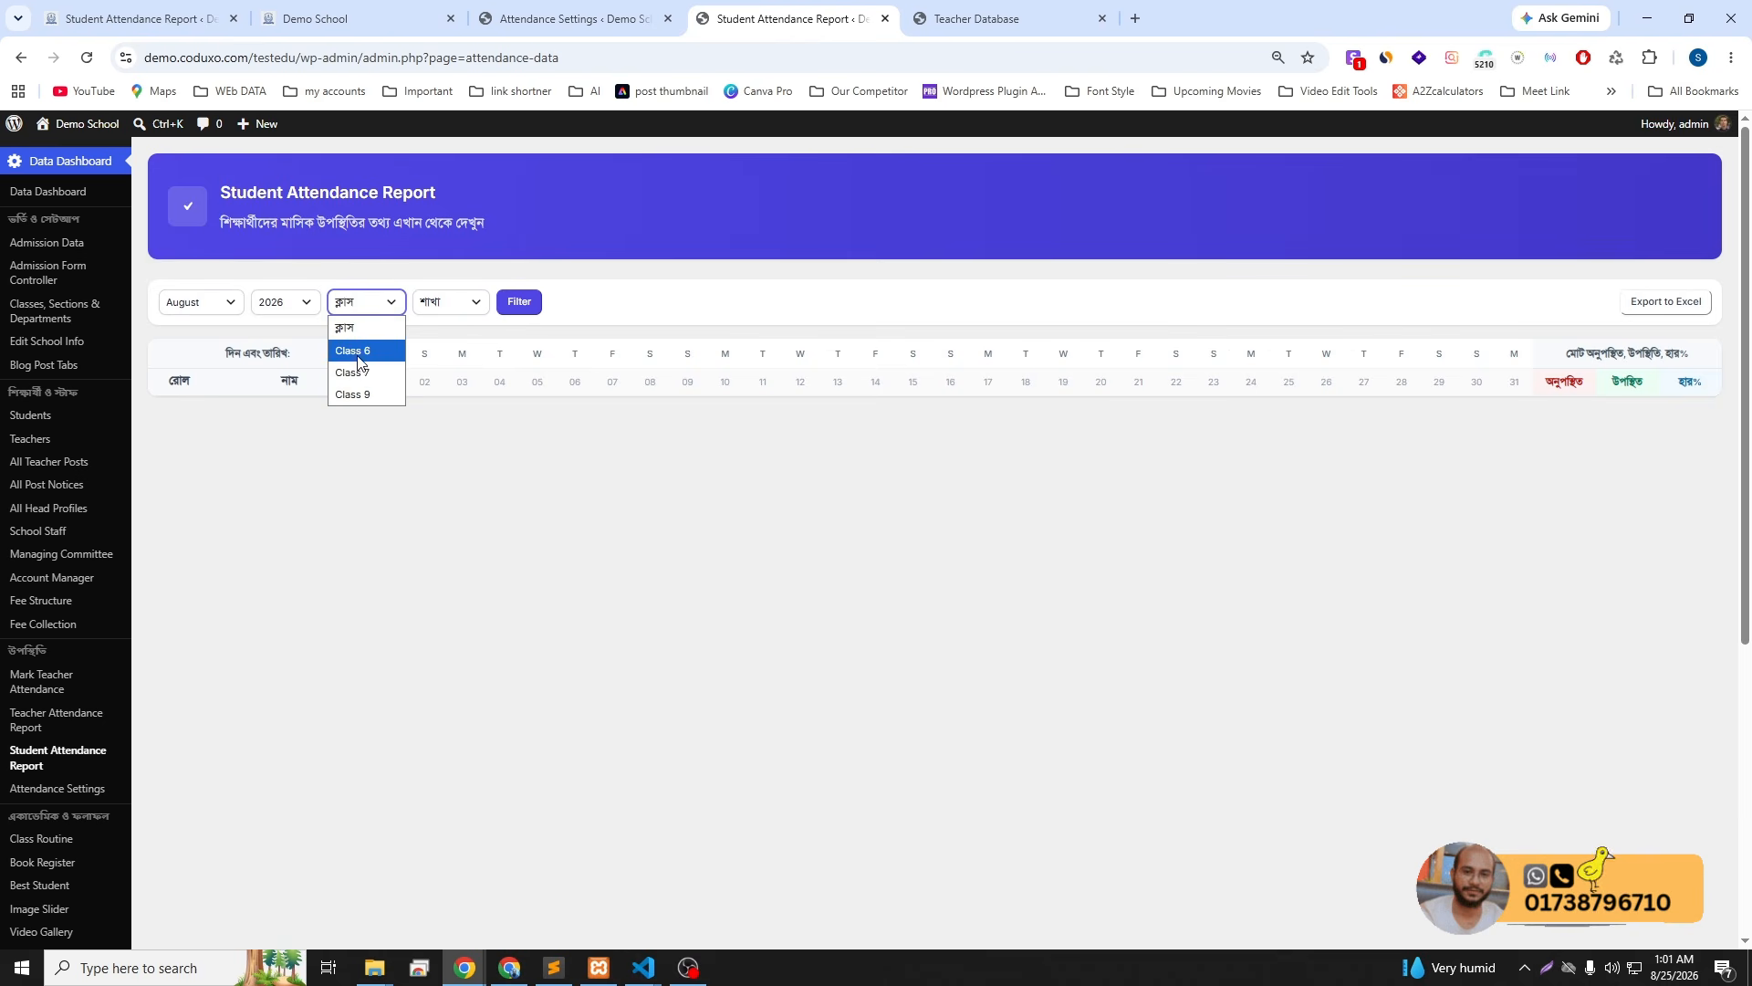
pyautogui.click(455, 444)
pyautogui.click(360, 309)
pyautogui.click(356, 350)
pyautogui.click(446, 310)
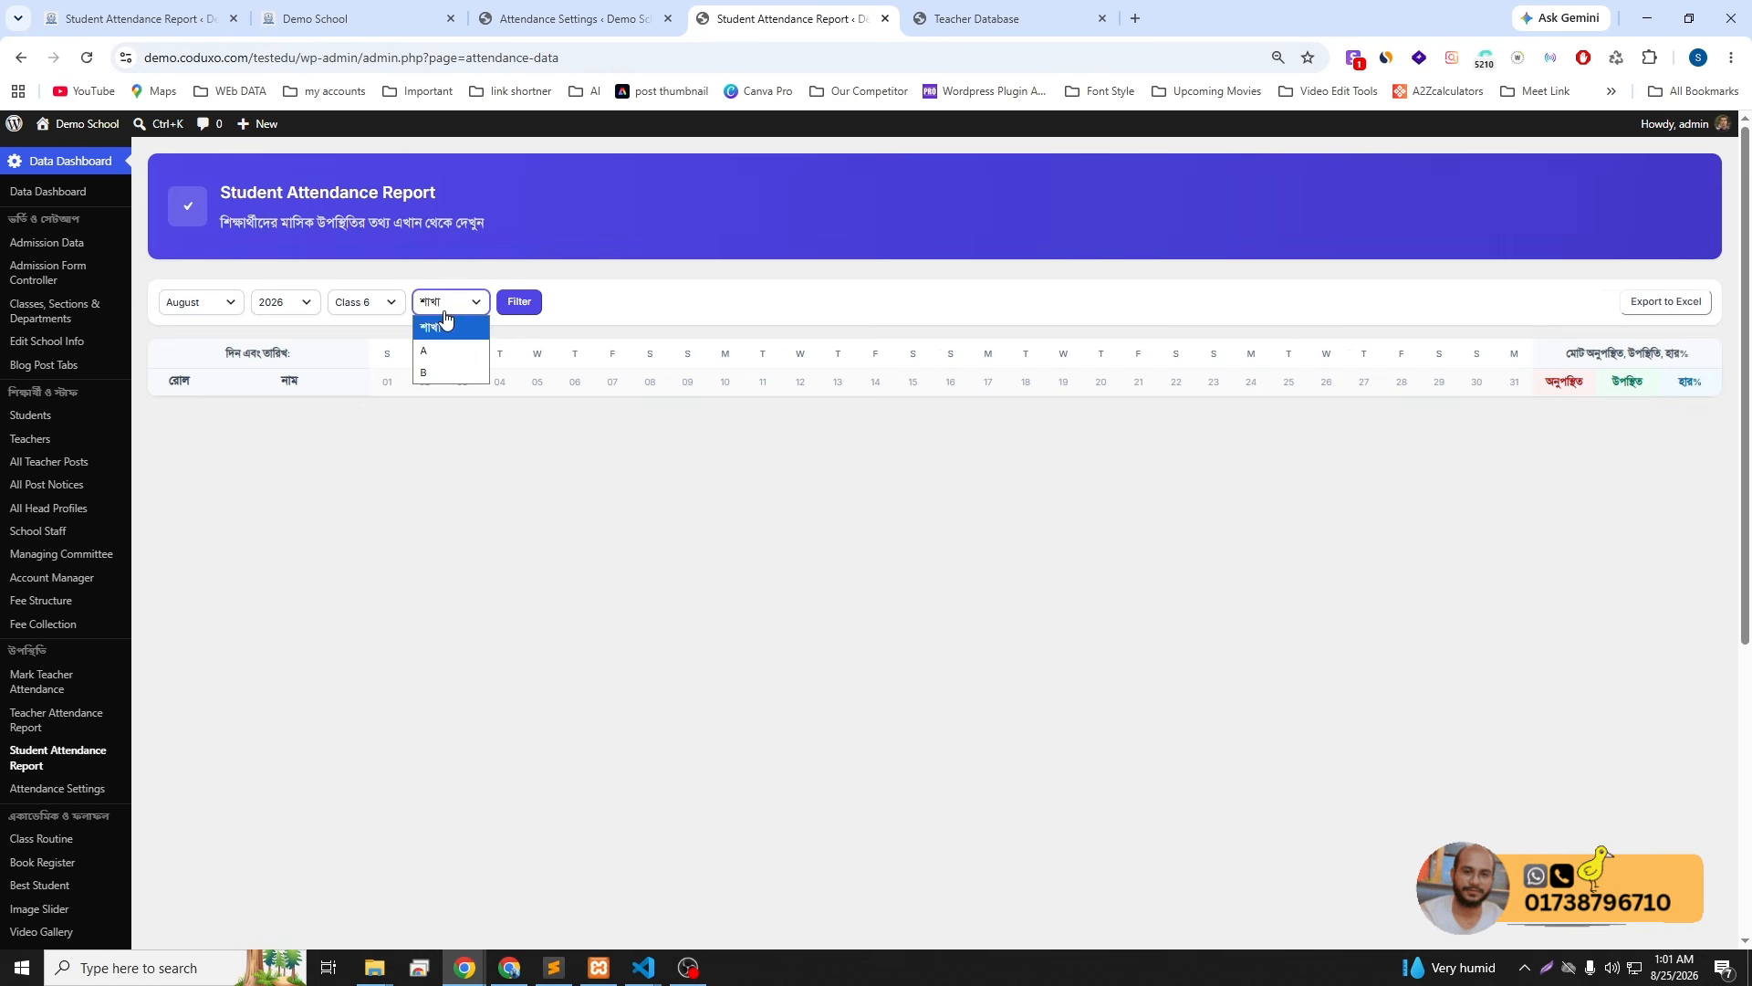
pyautogui.click(445, 351)
pyautogui.click(519, 303)
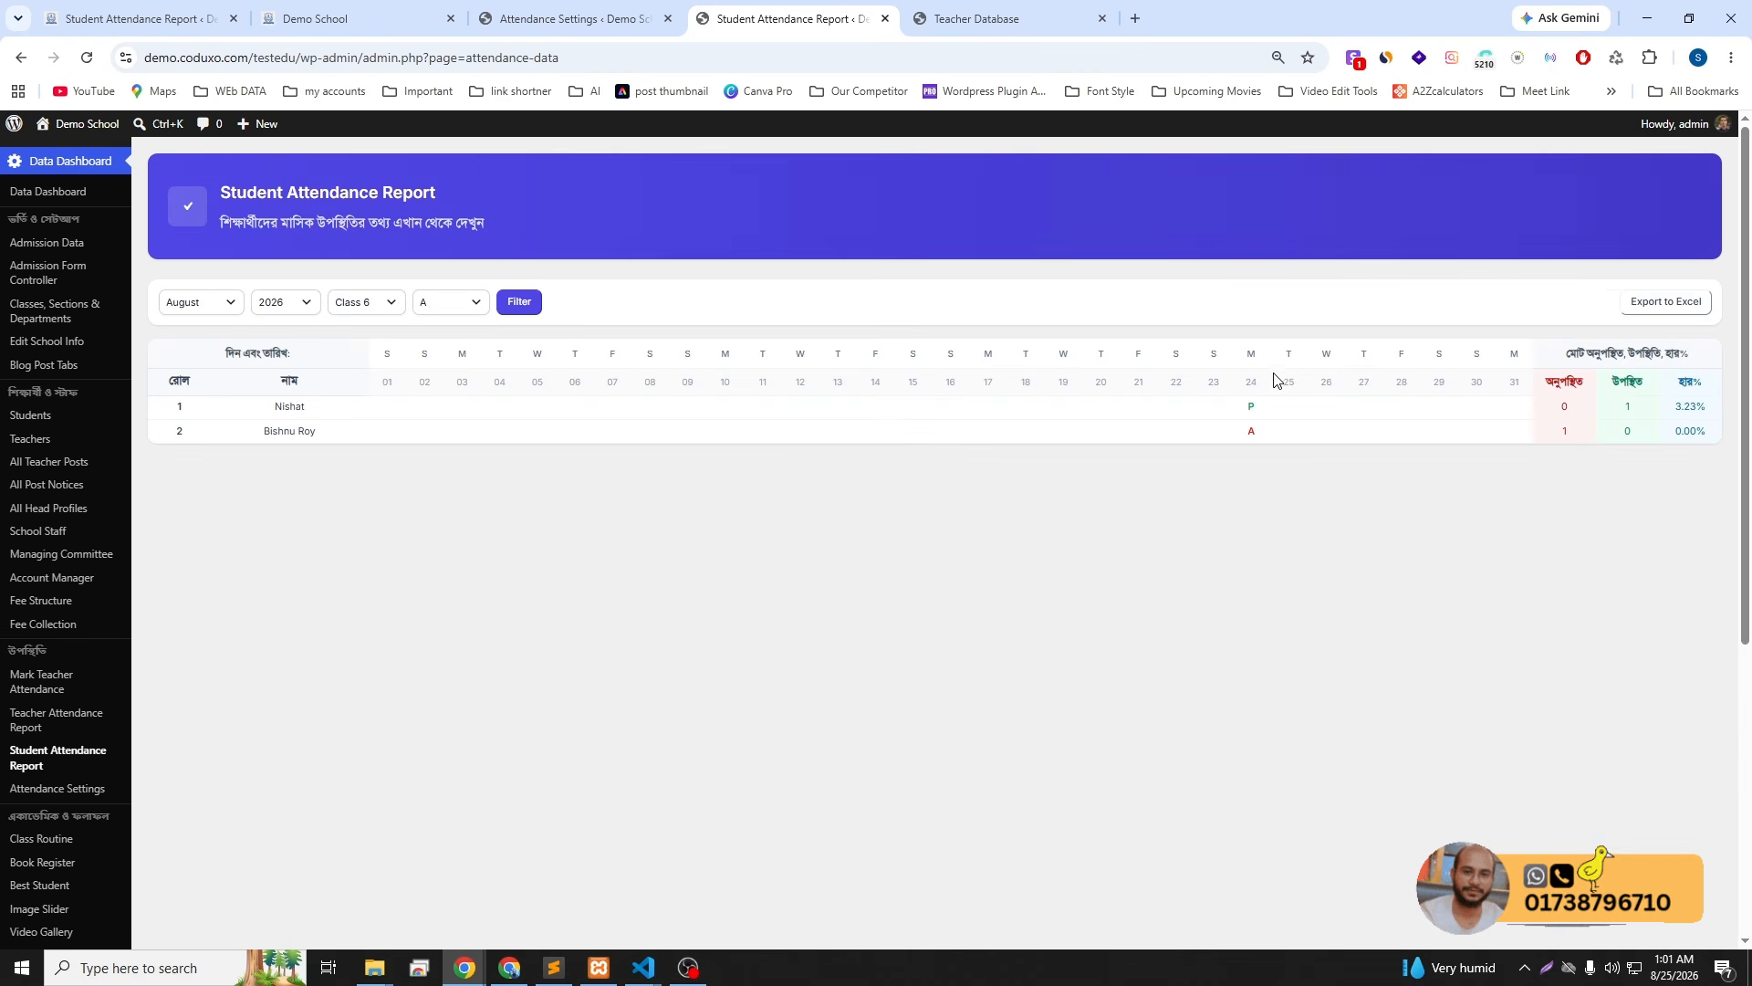
# - Examine both students' attendance marks for day 24 in the report, and try the Excel export without saving the file
pyautogui.doubleClick(1252, 382)
pyautogui.moveTo(1268, 436); pyautogui.dragTo(1248, 413)
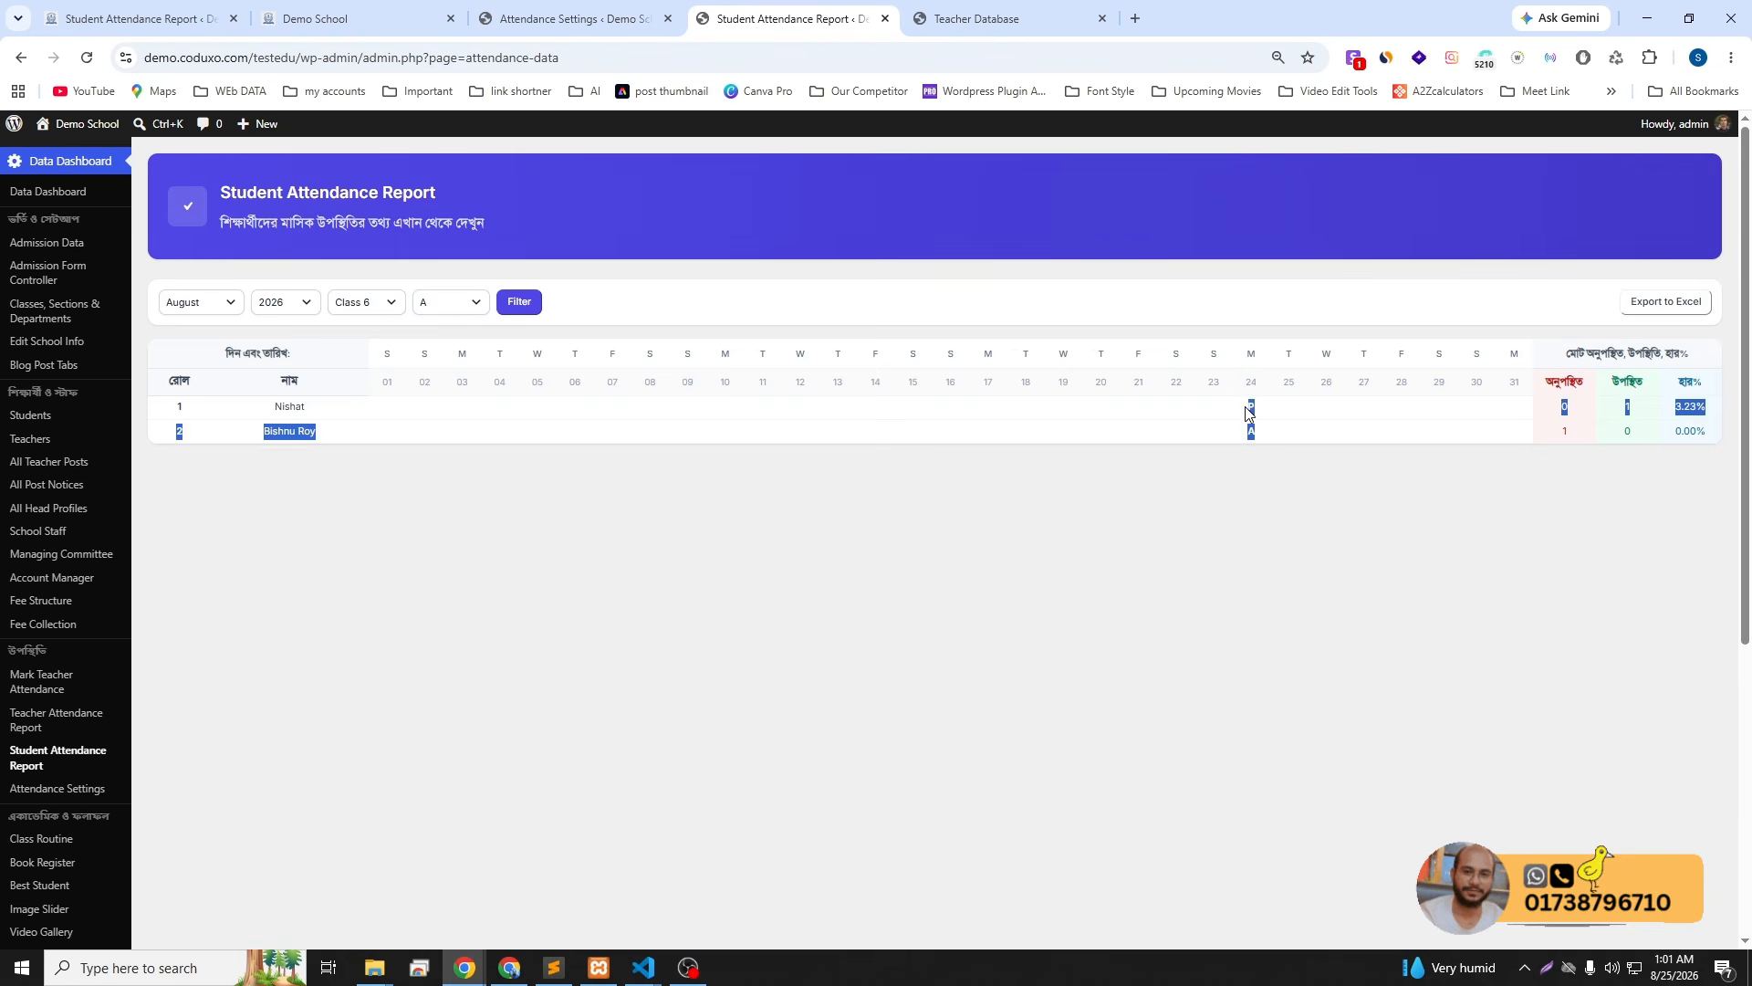
pyautogui.click(1225, 429)
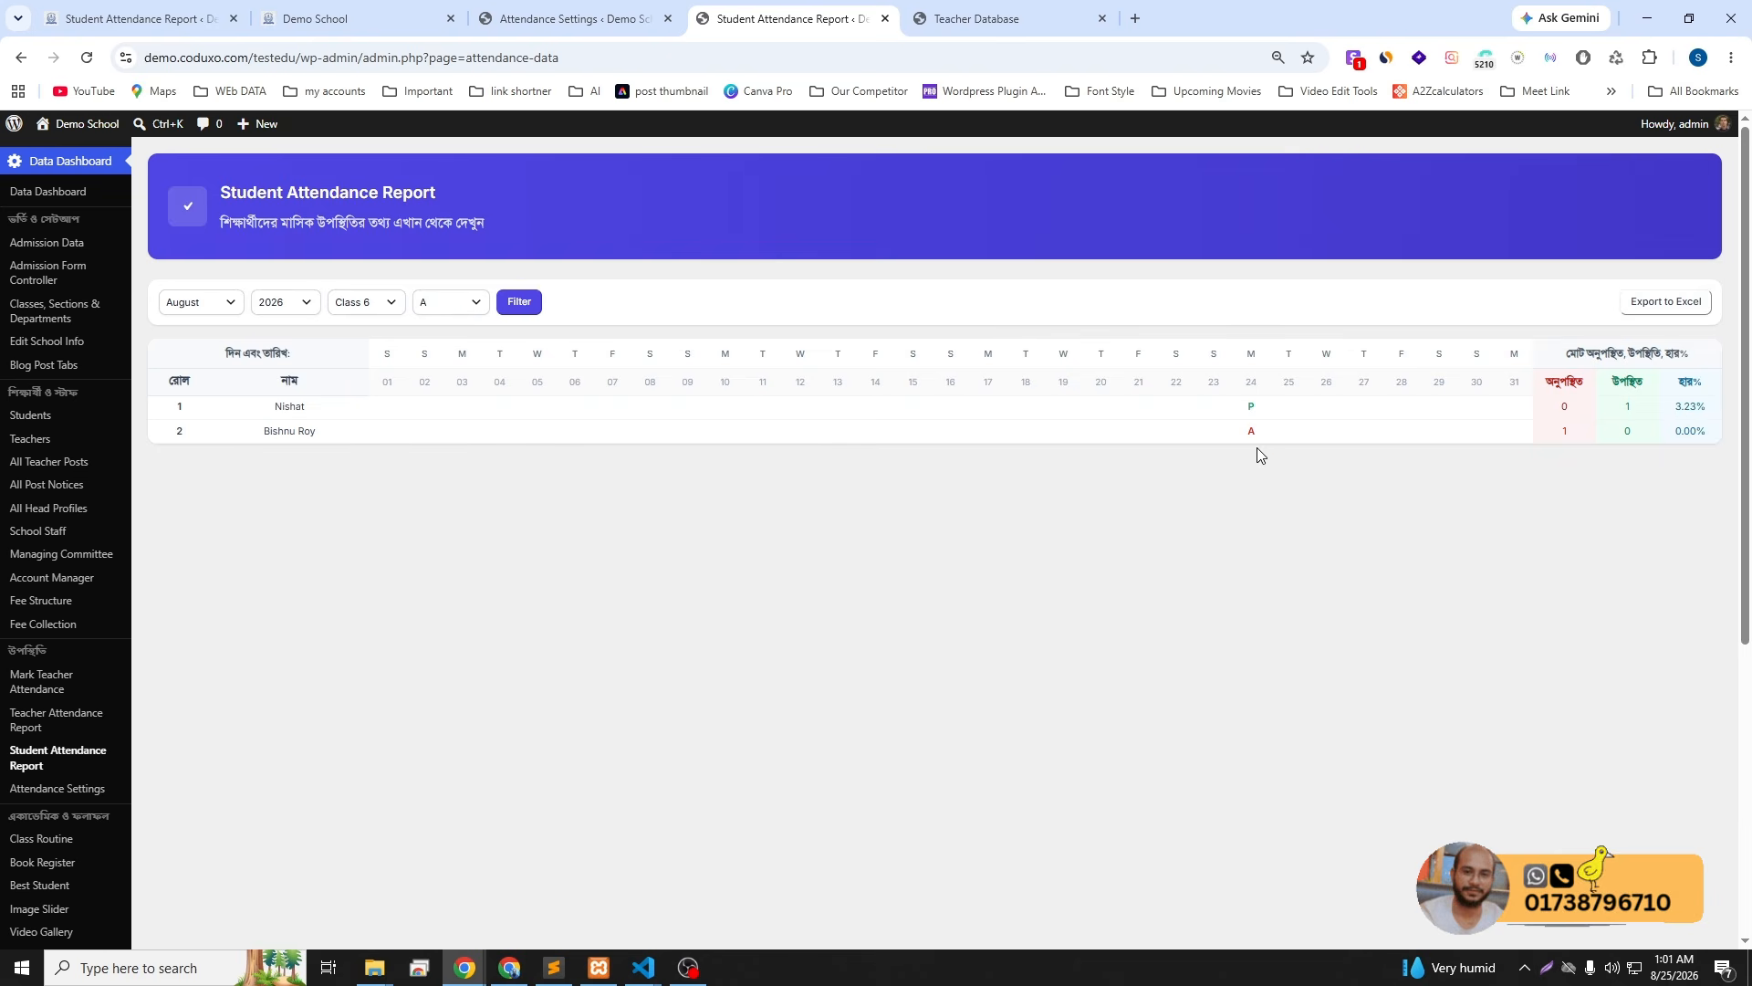
pyautogui.click(1661, 303)
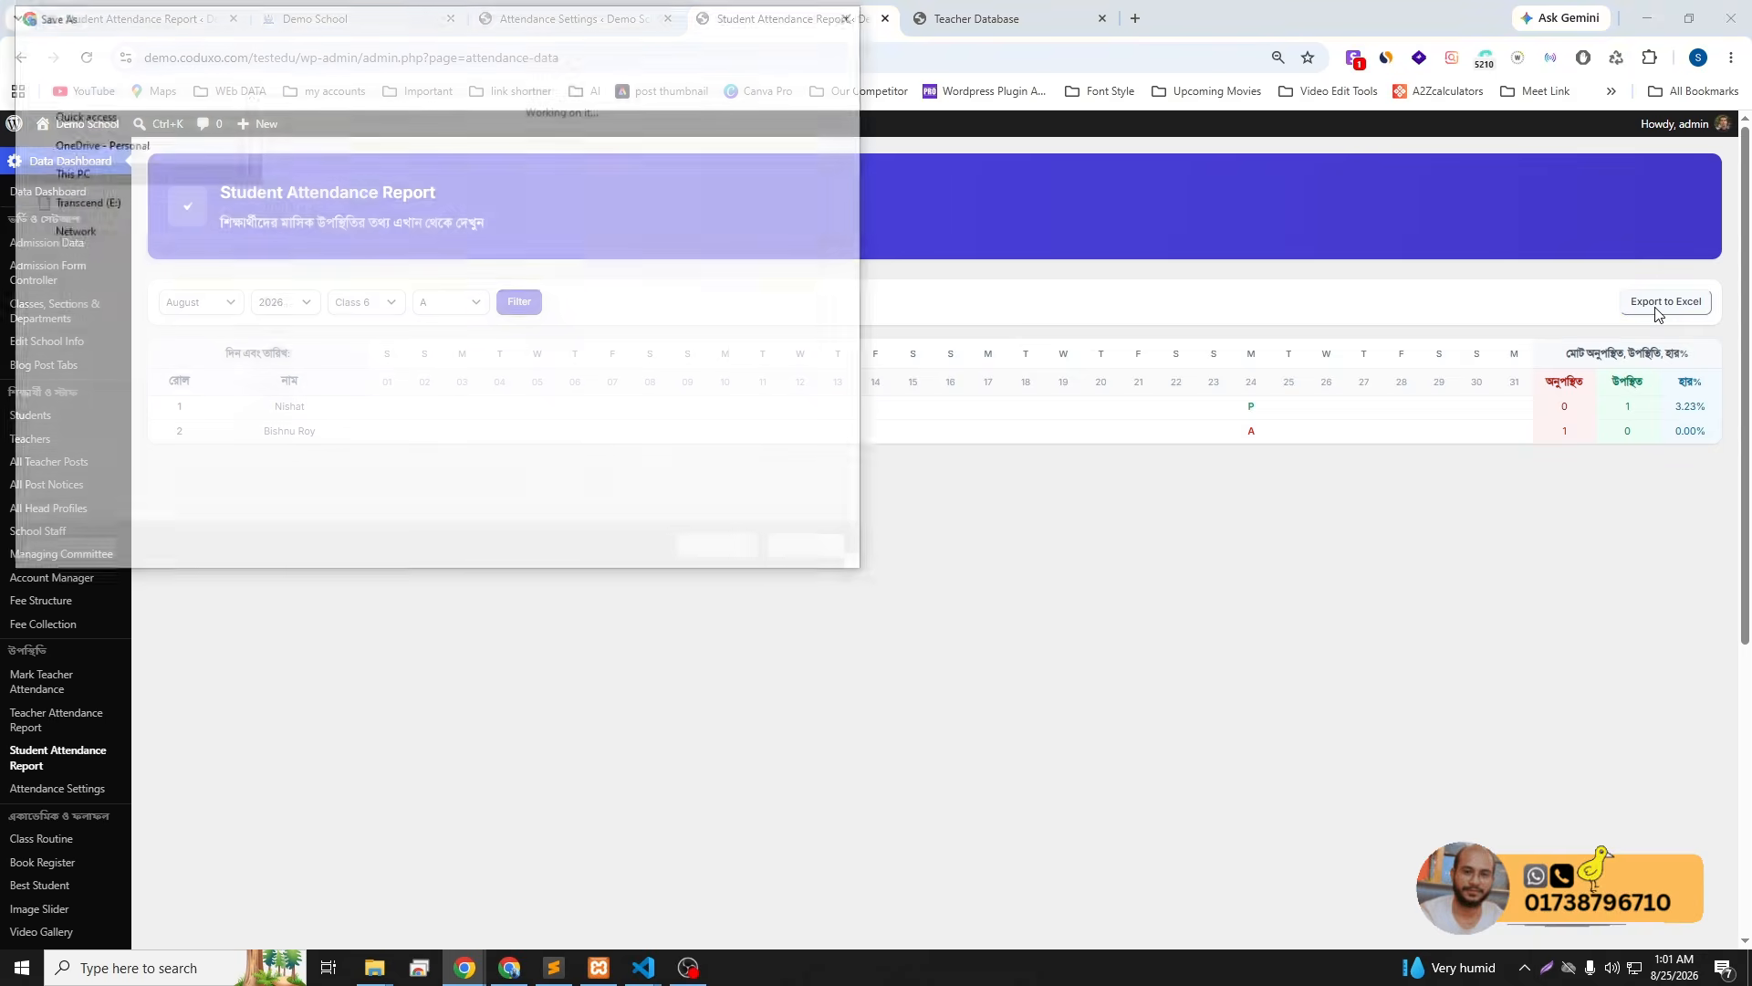
pyautogui.click(808, 552)
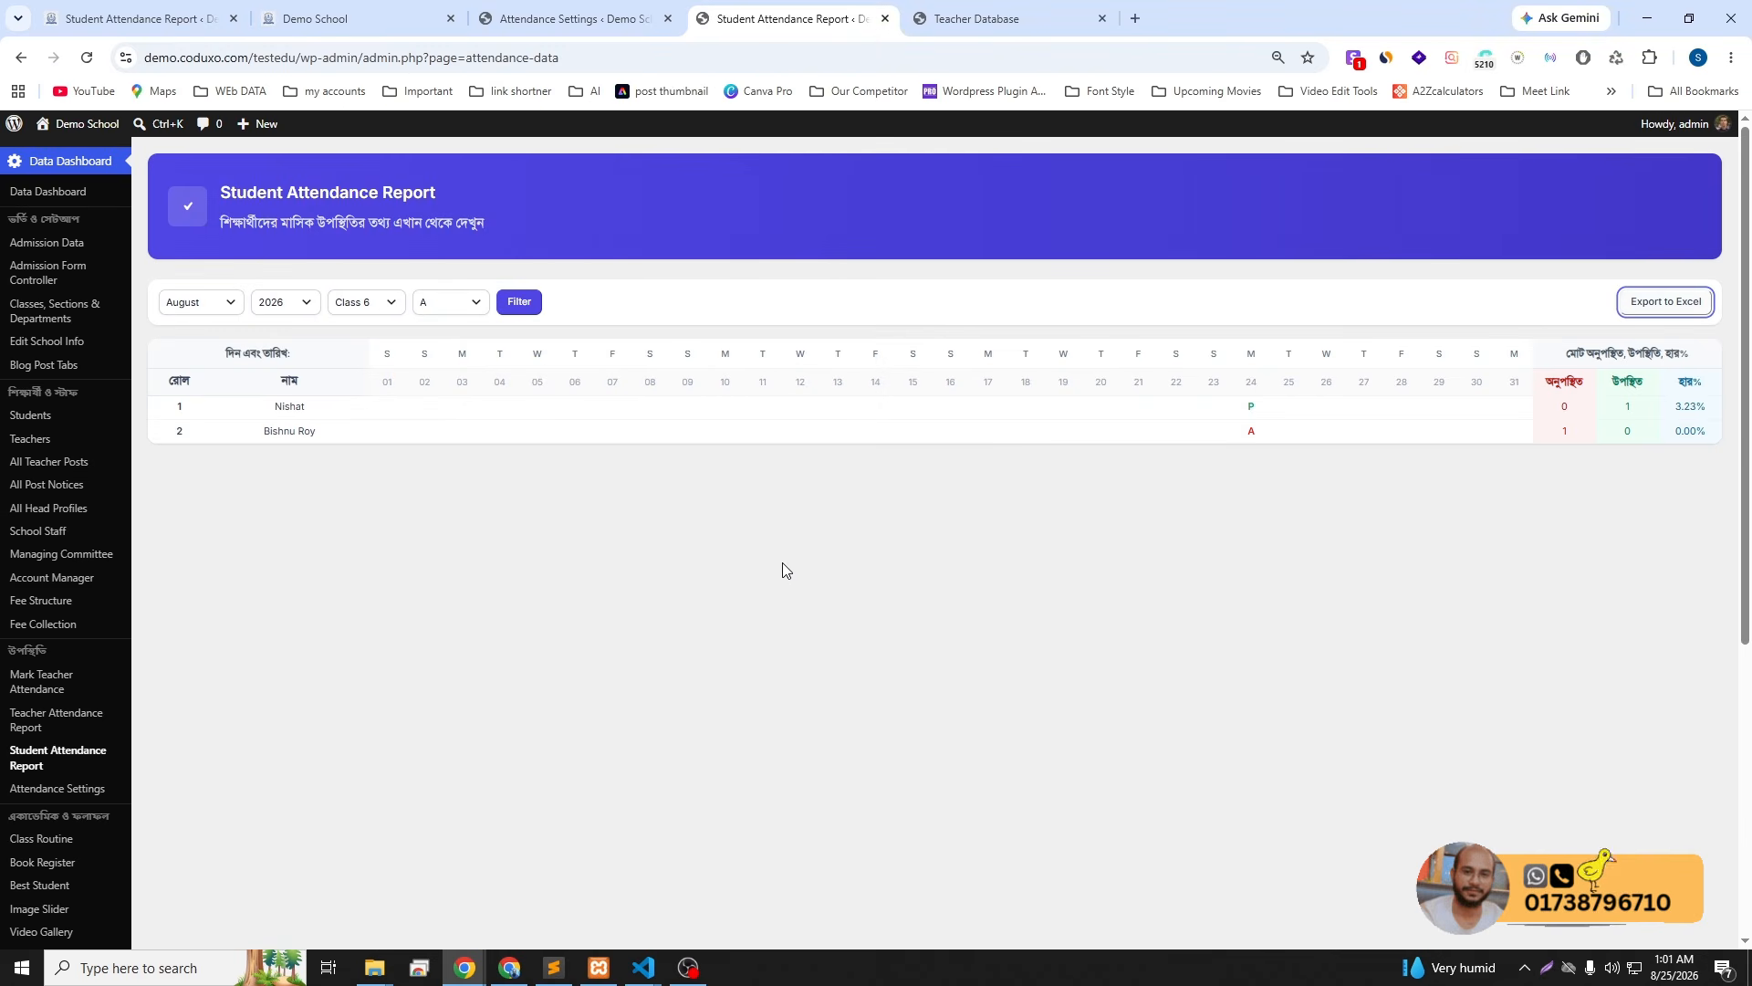
# - Return to the teacher panel and check the student attendance page and the attendance data list
pyautogui.click(972, 18)
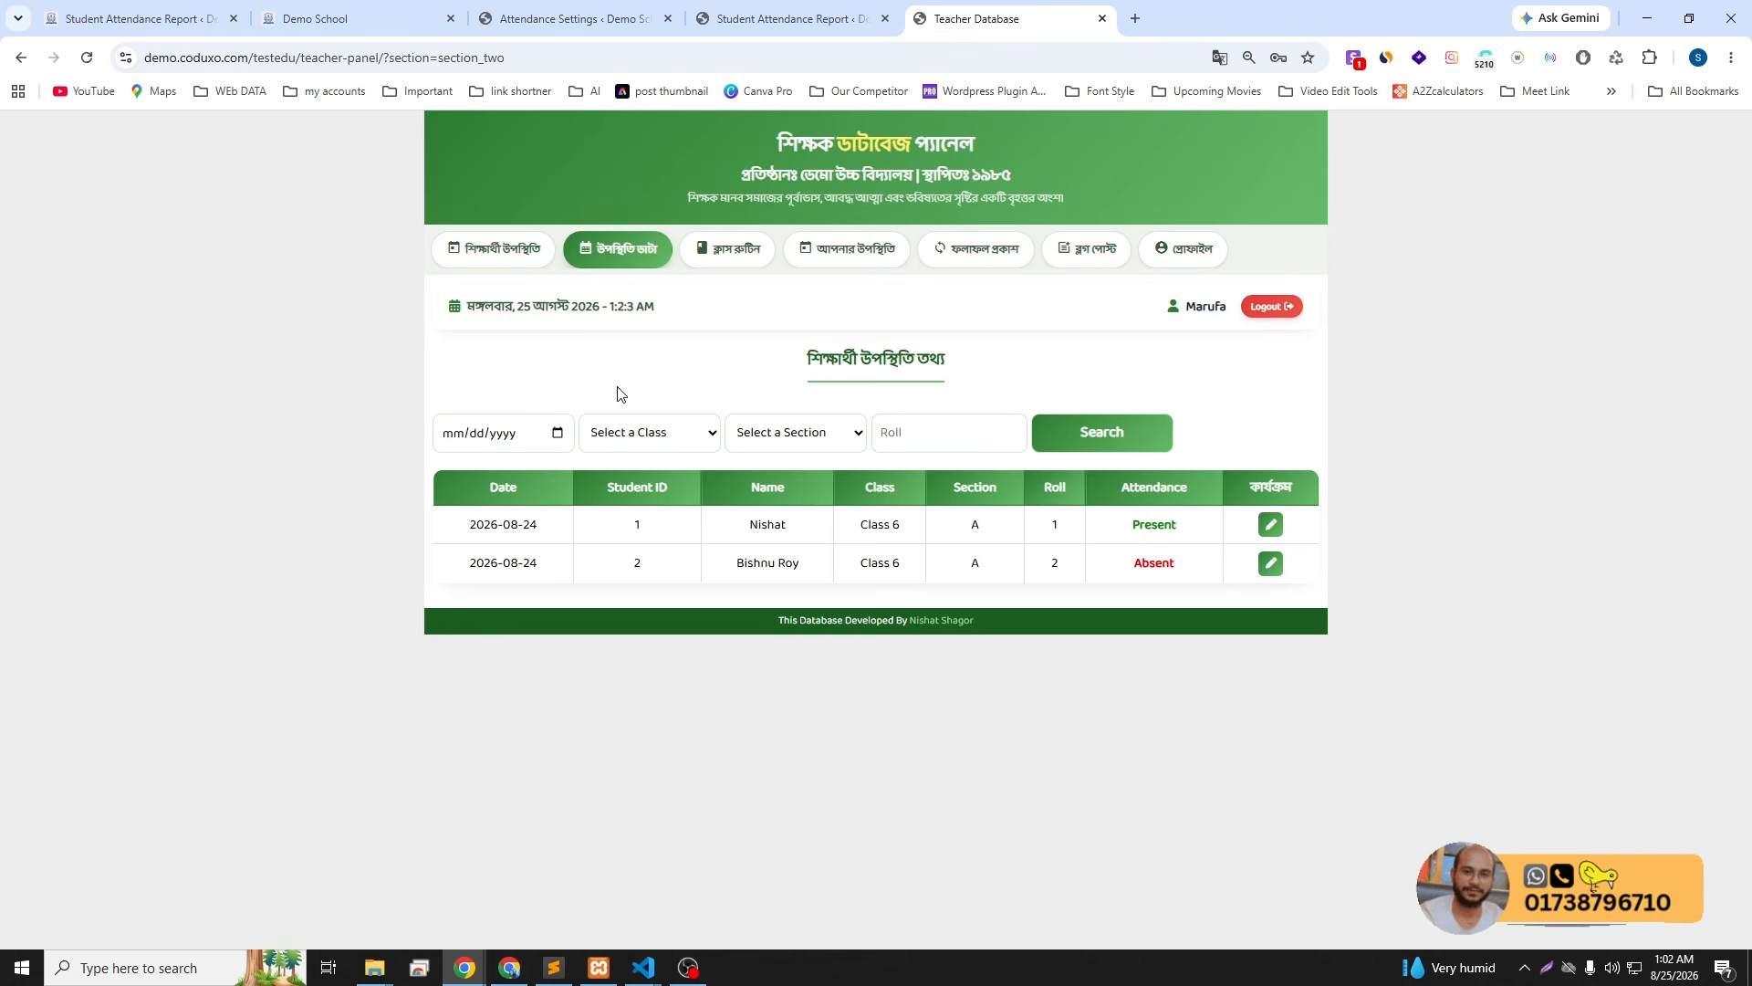
pyautogui.click(520, 252)
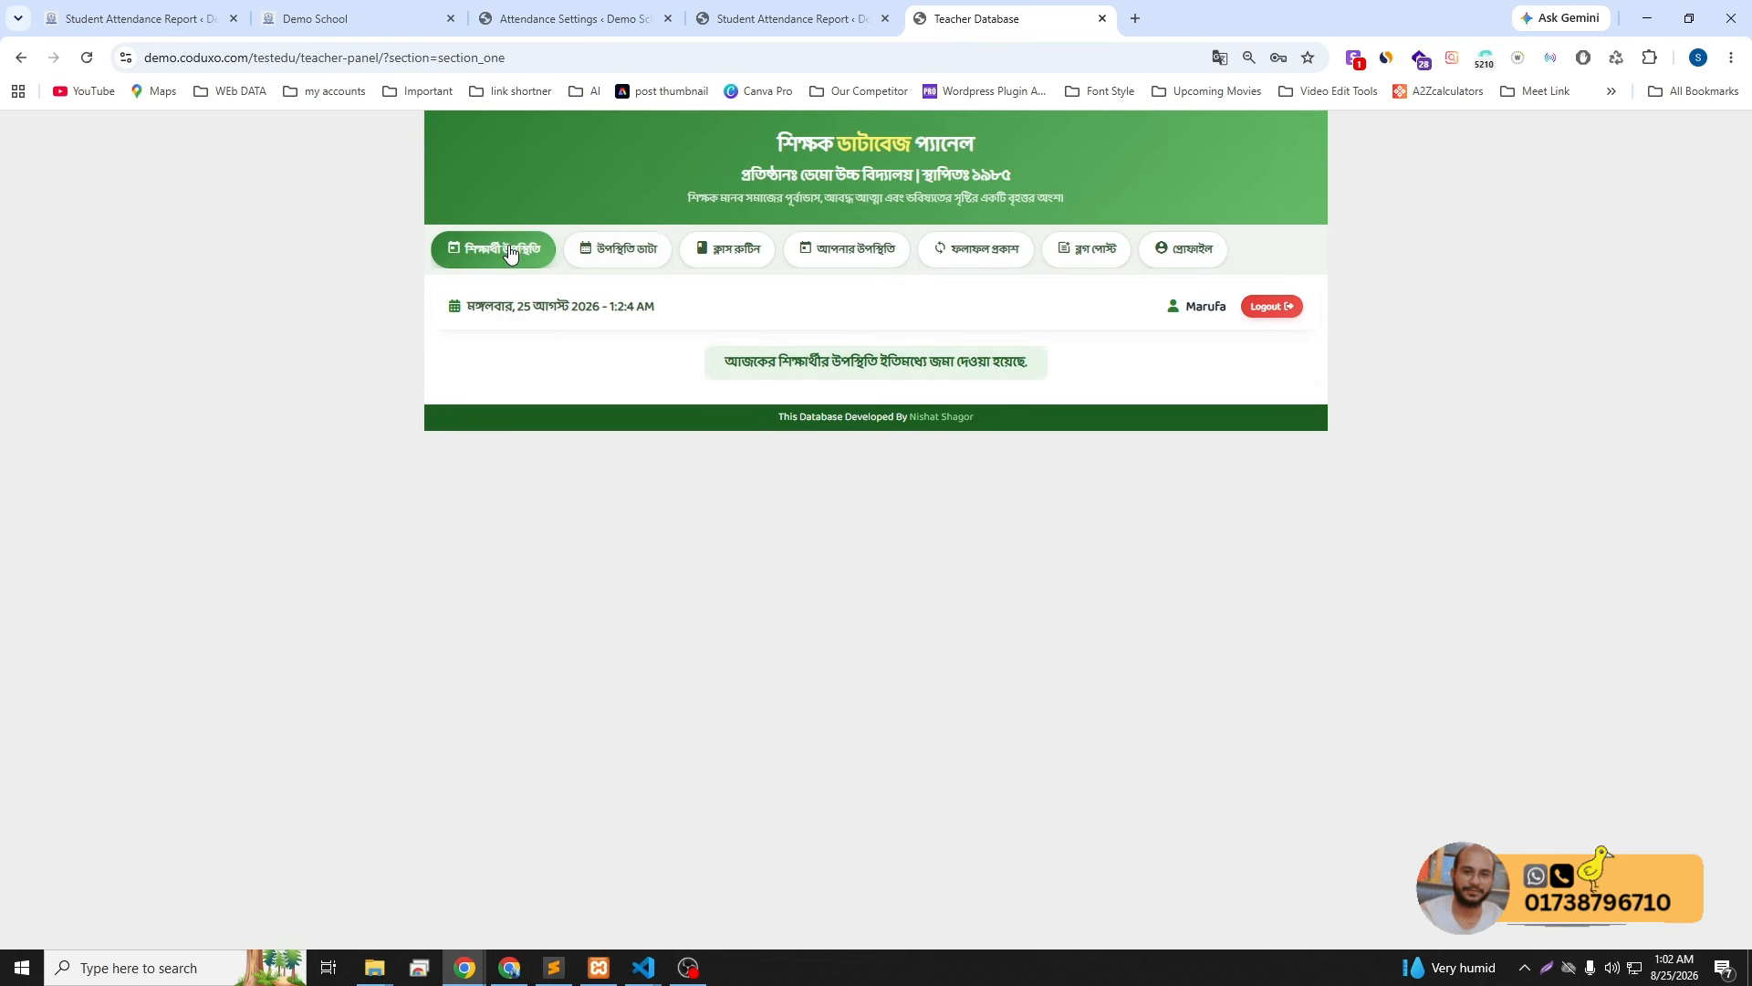
pyautogui.click(608, 252)
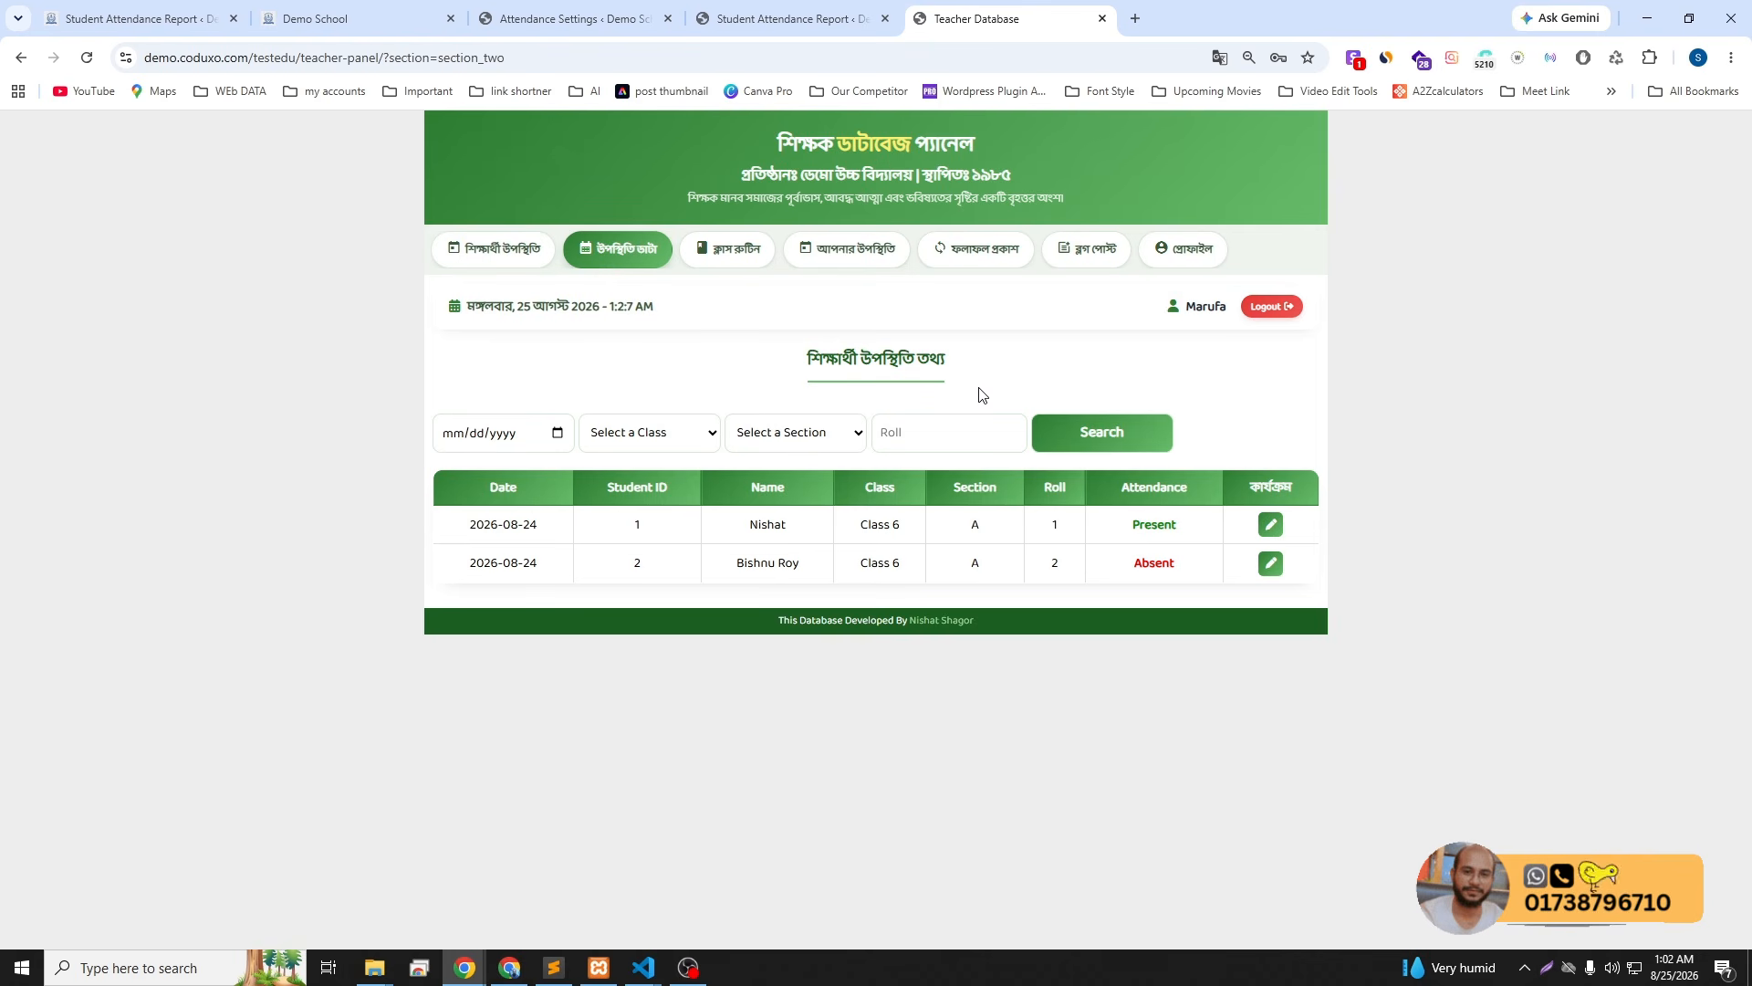